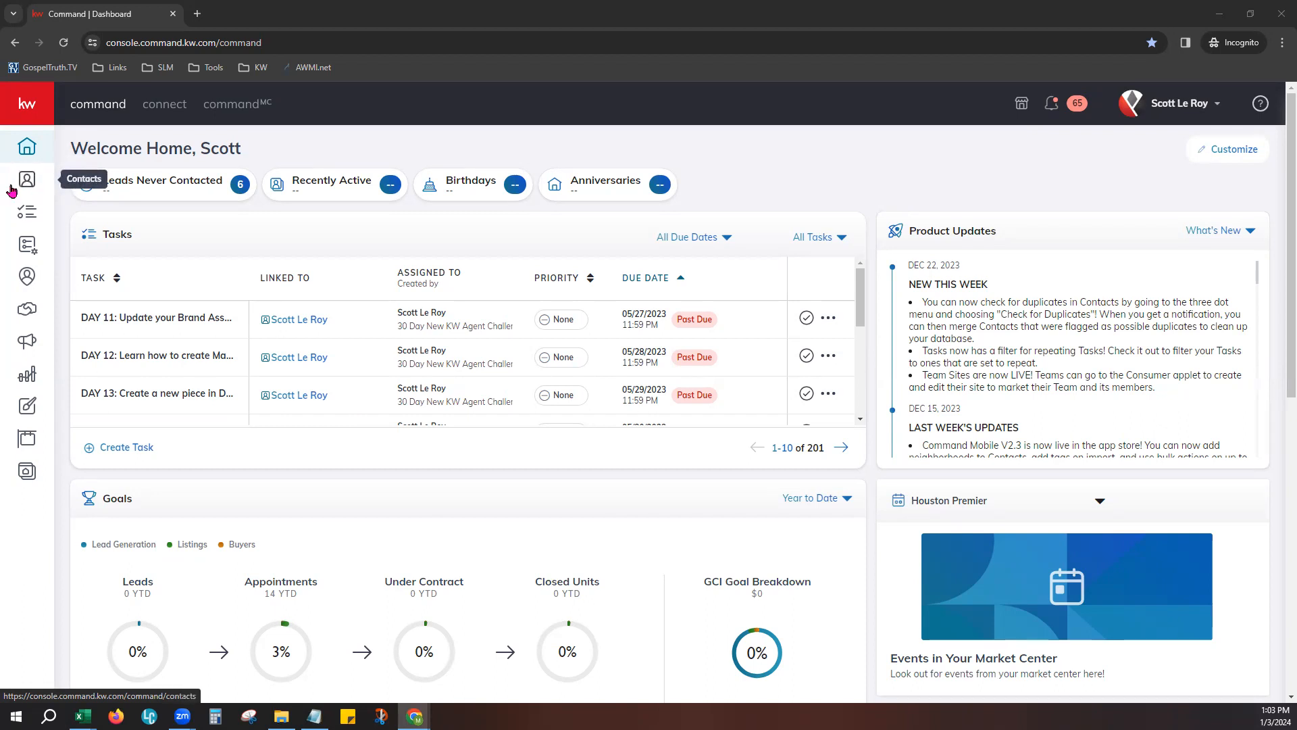
click(42, 102)
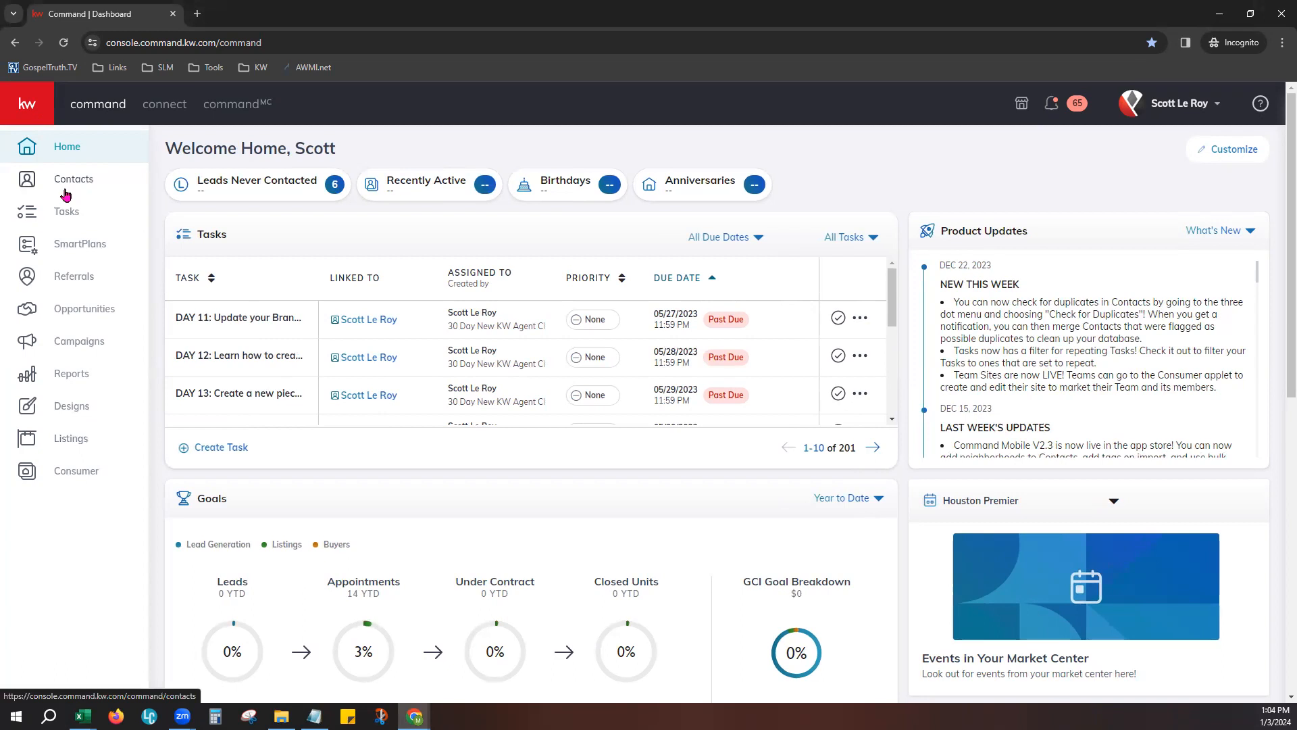
click(37, 113)
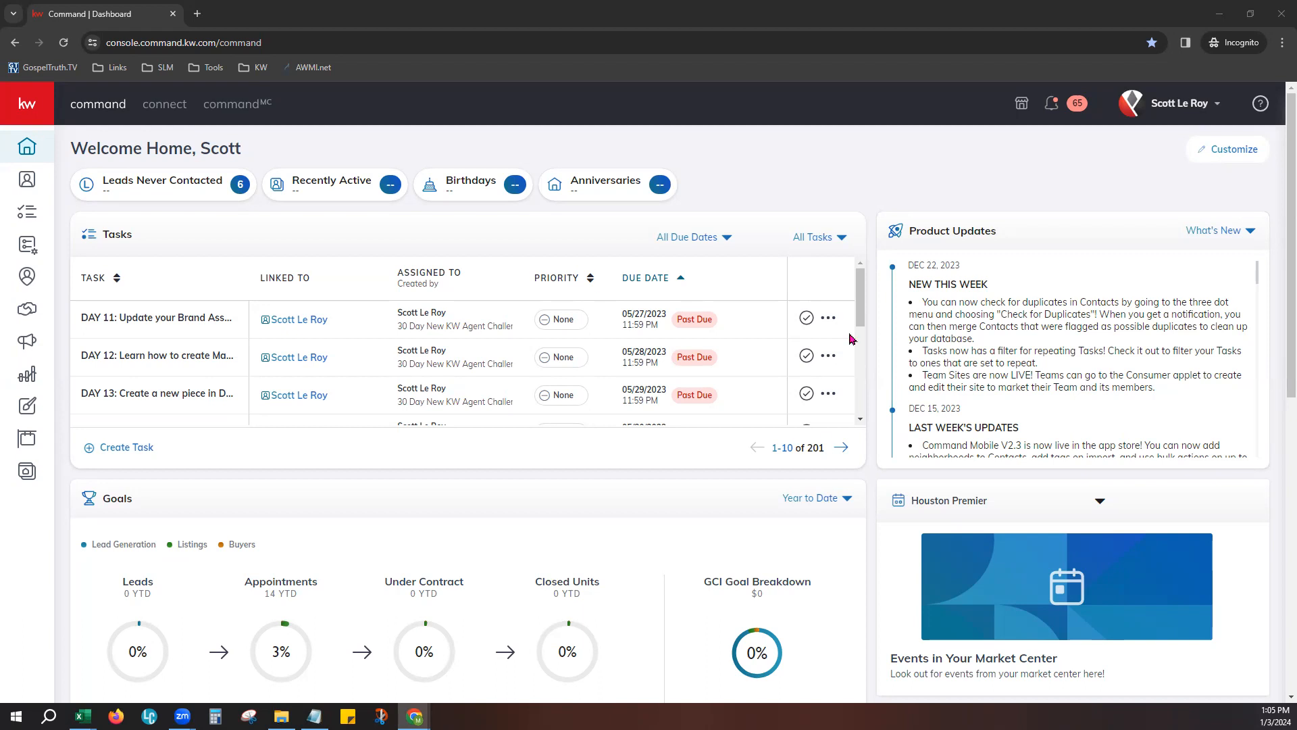
click(1000, 159)
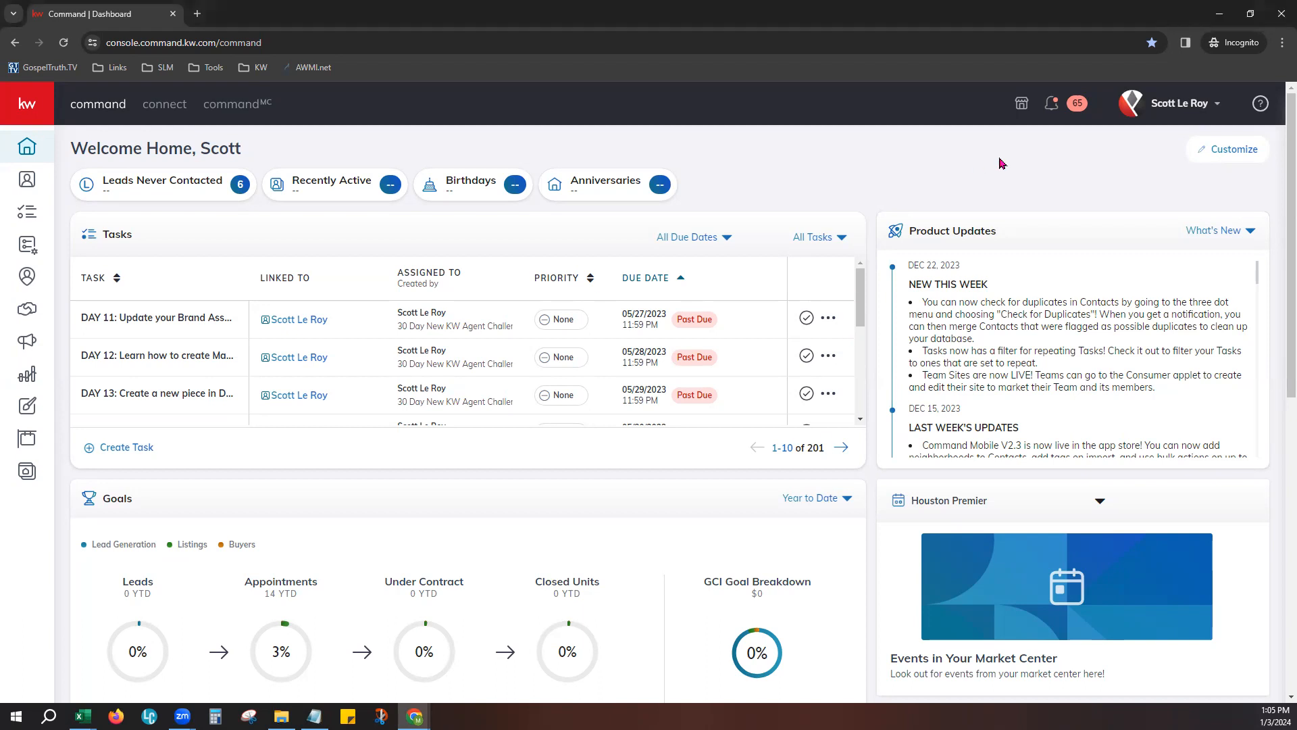
- Enlarge the page and open the Contact Archive from the Contacts section of Command Settings
key(ctrl+plus)
key(ctrl+plus)
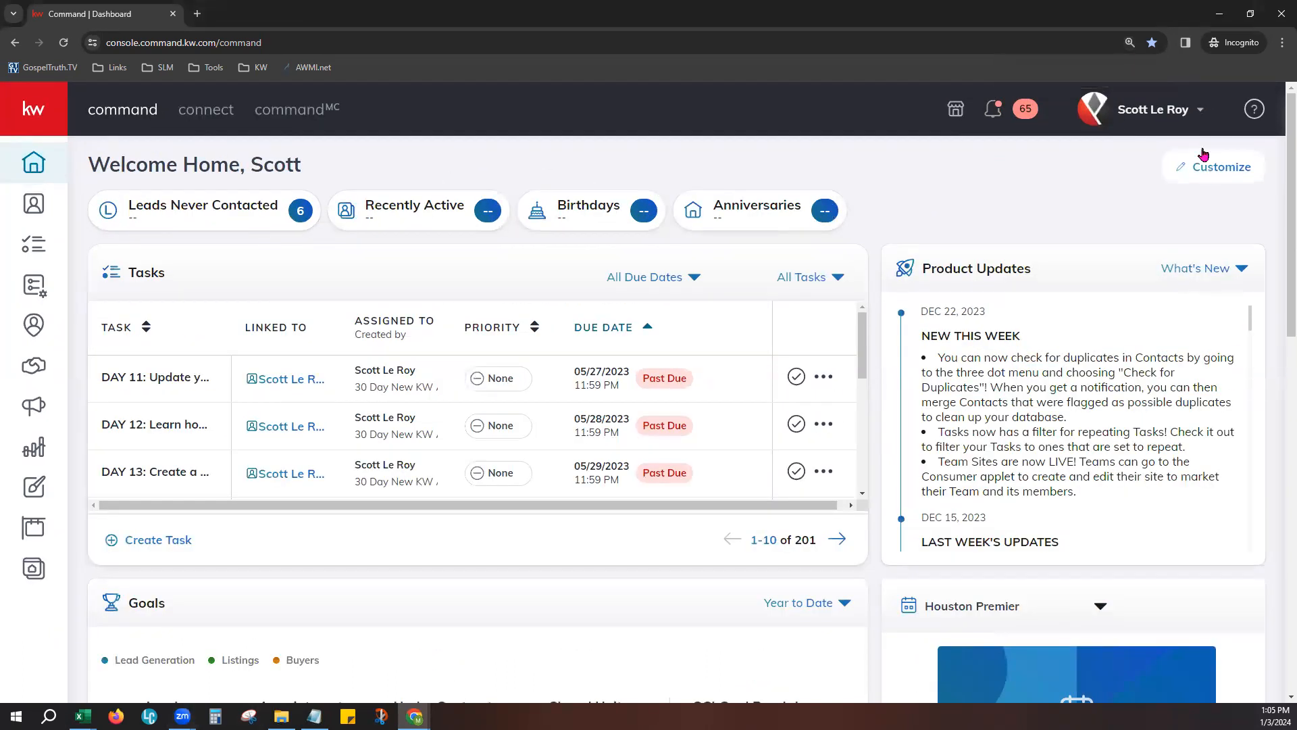
click(1094, 116)
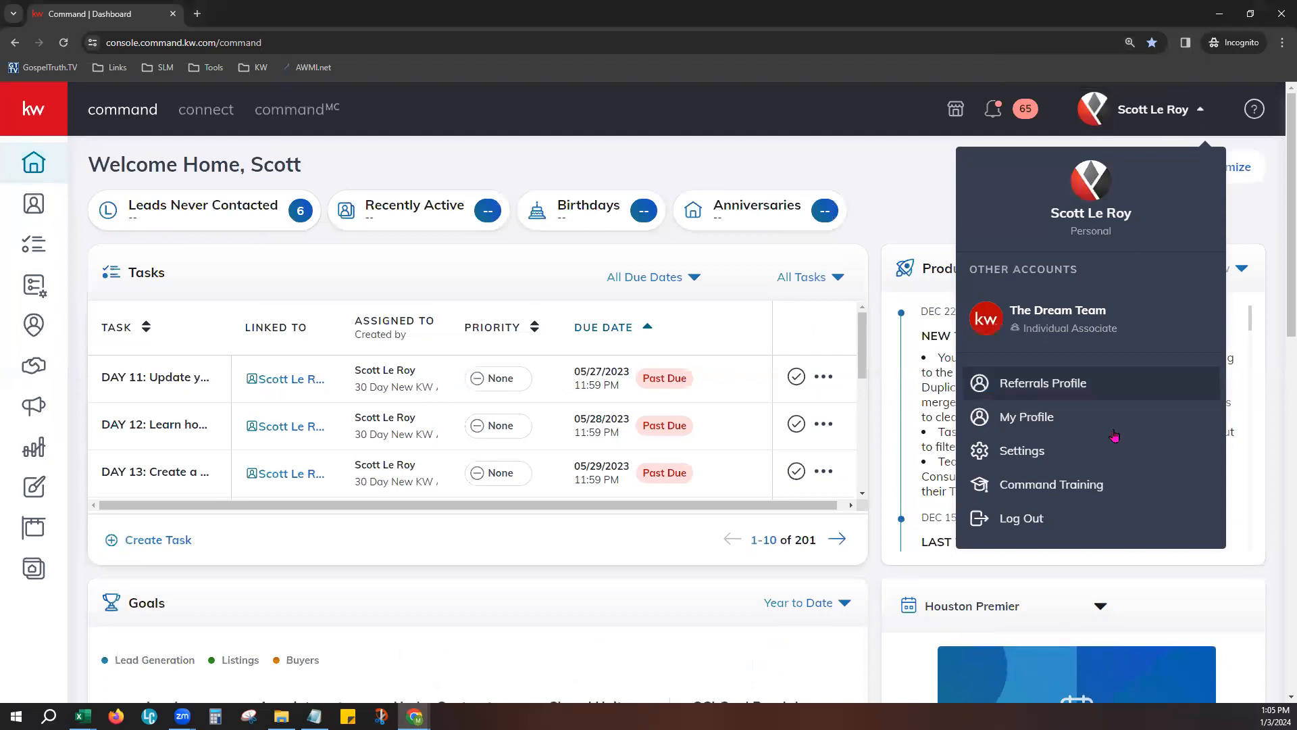
click(1046, 462)
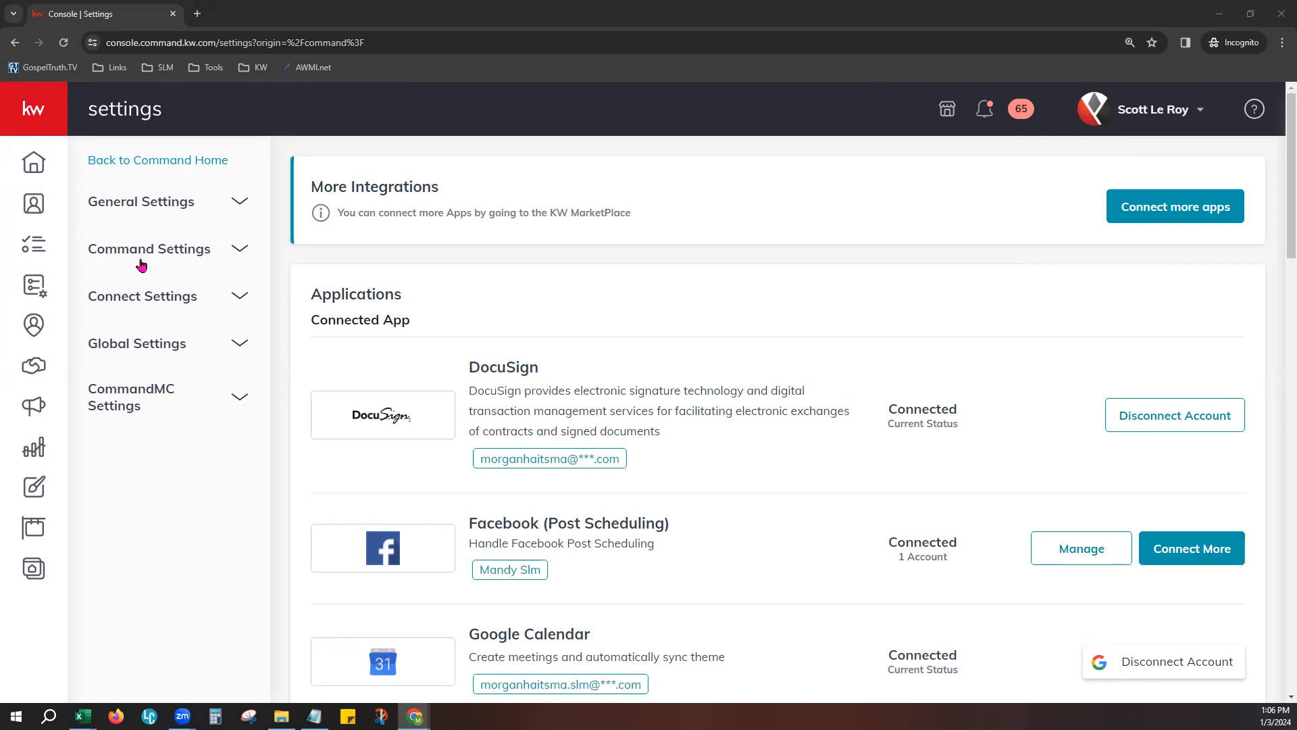
click(192, 264)
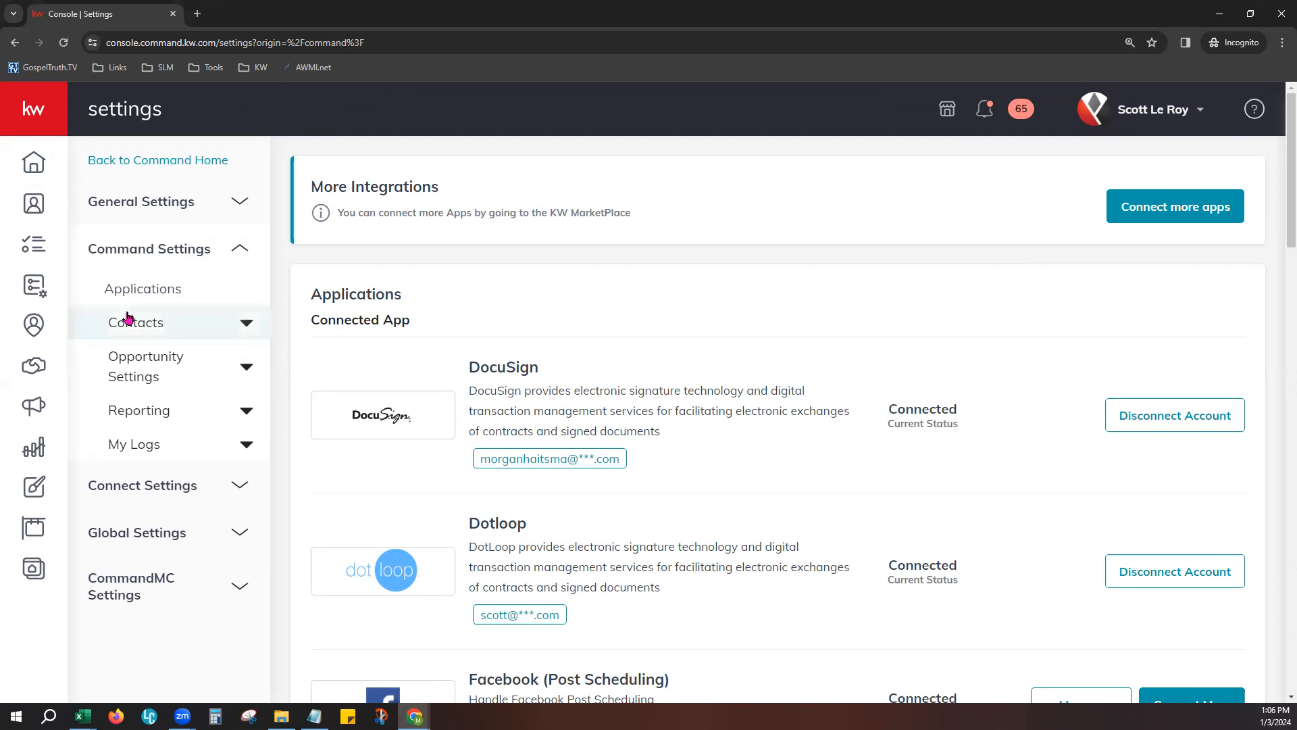
click(187, 325)
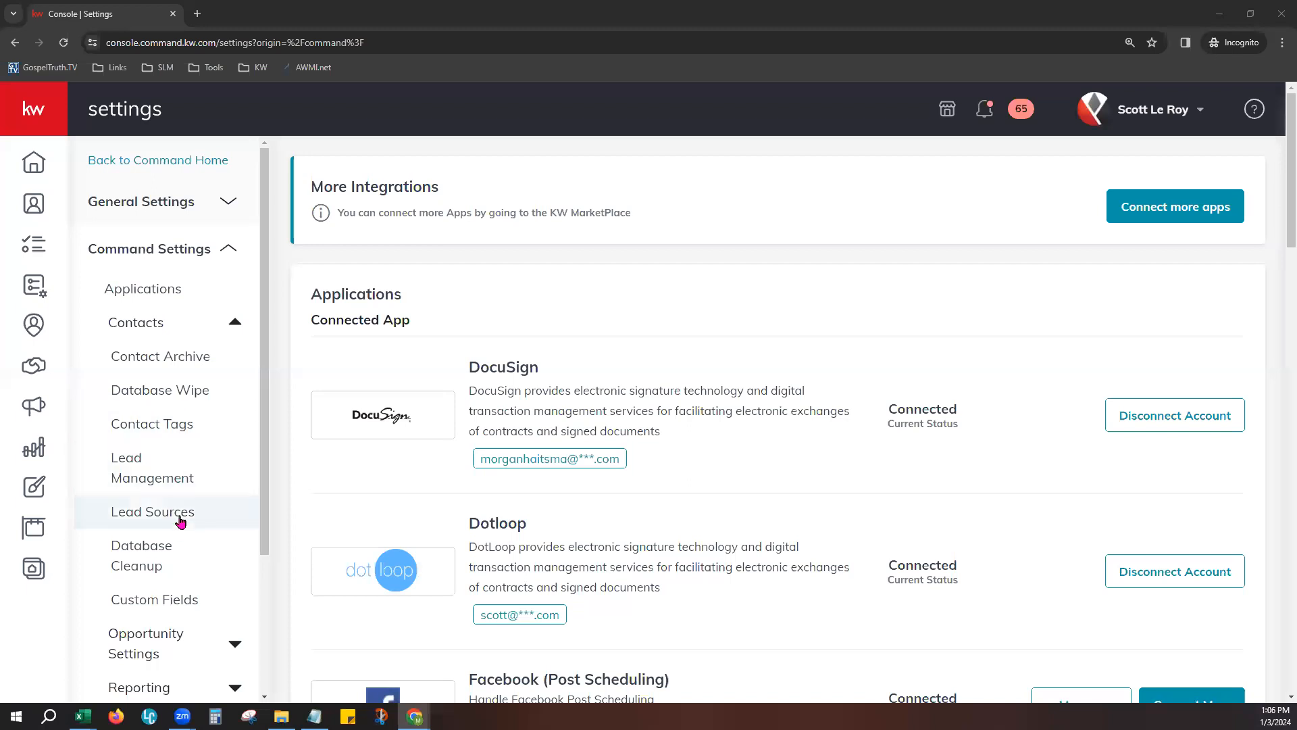
click(186, 367)
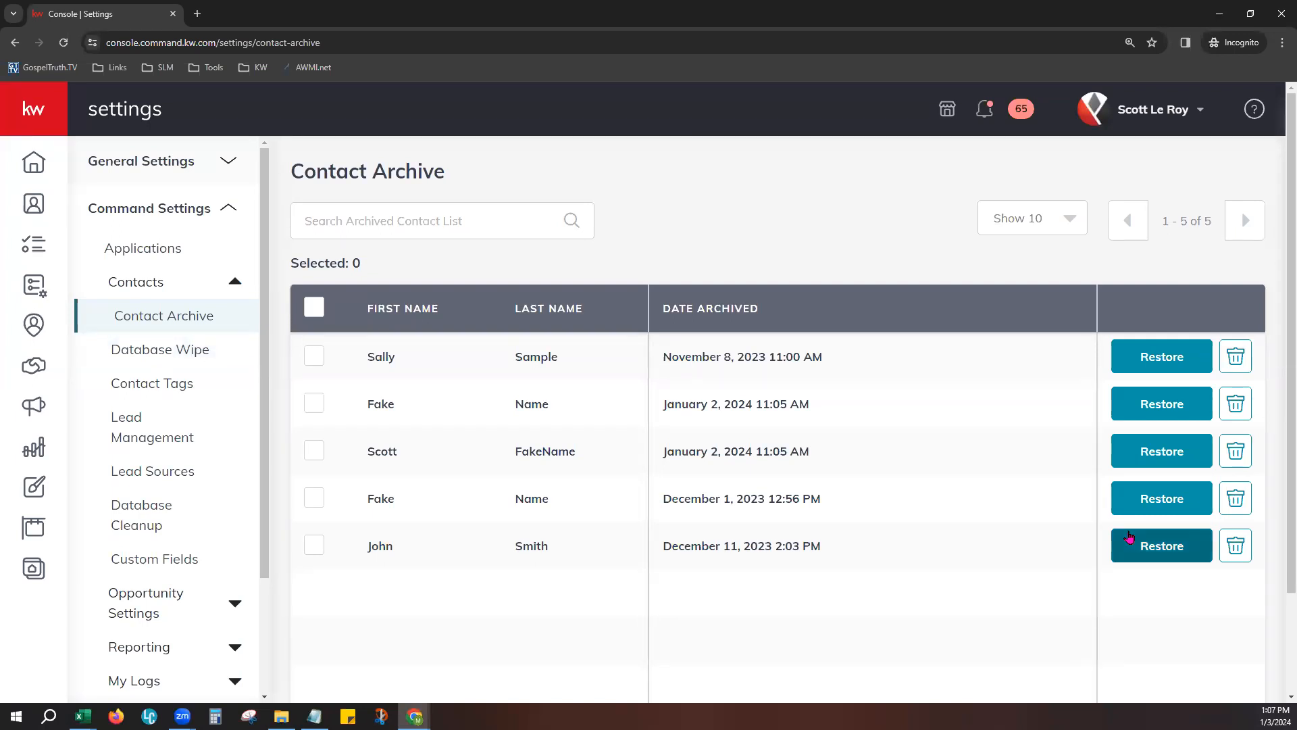
- Sort the archived contacts by first name in both directions, and then by last name
click(395, 231)
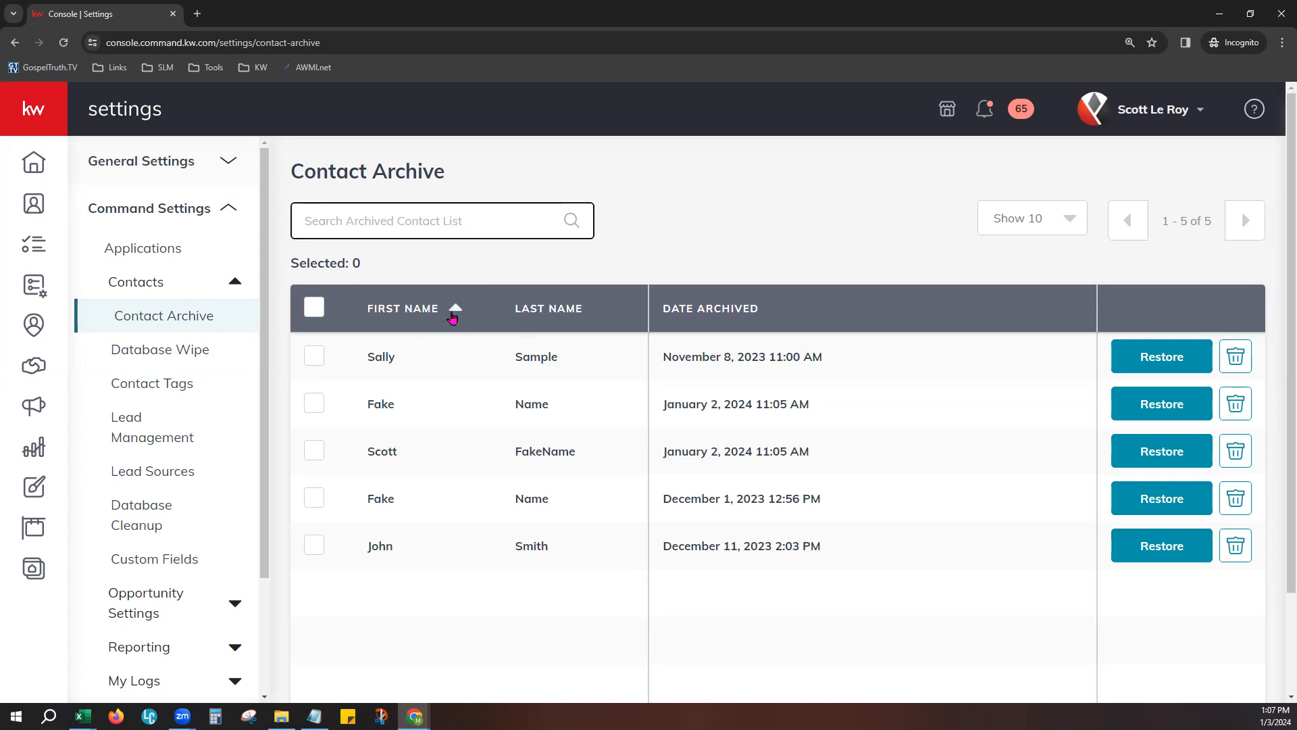
click(454, 308)
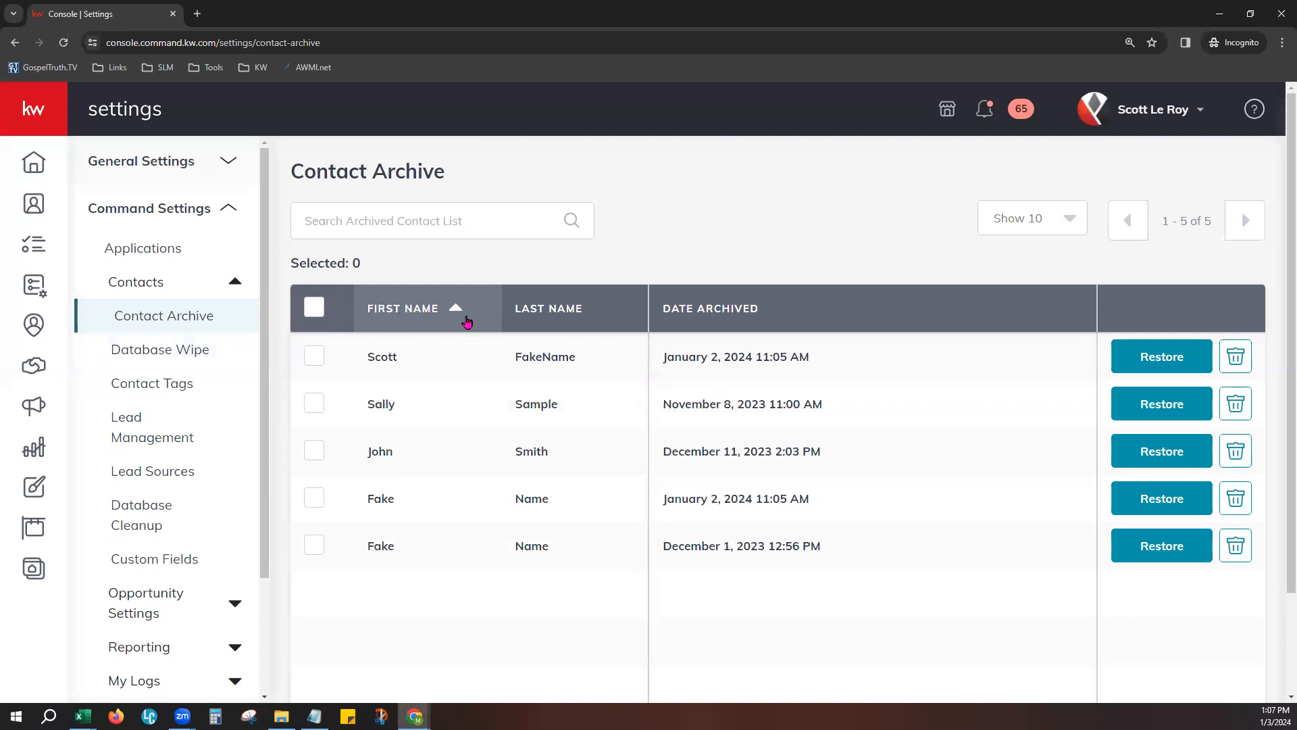
click(414, 313)
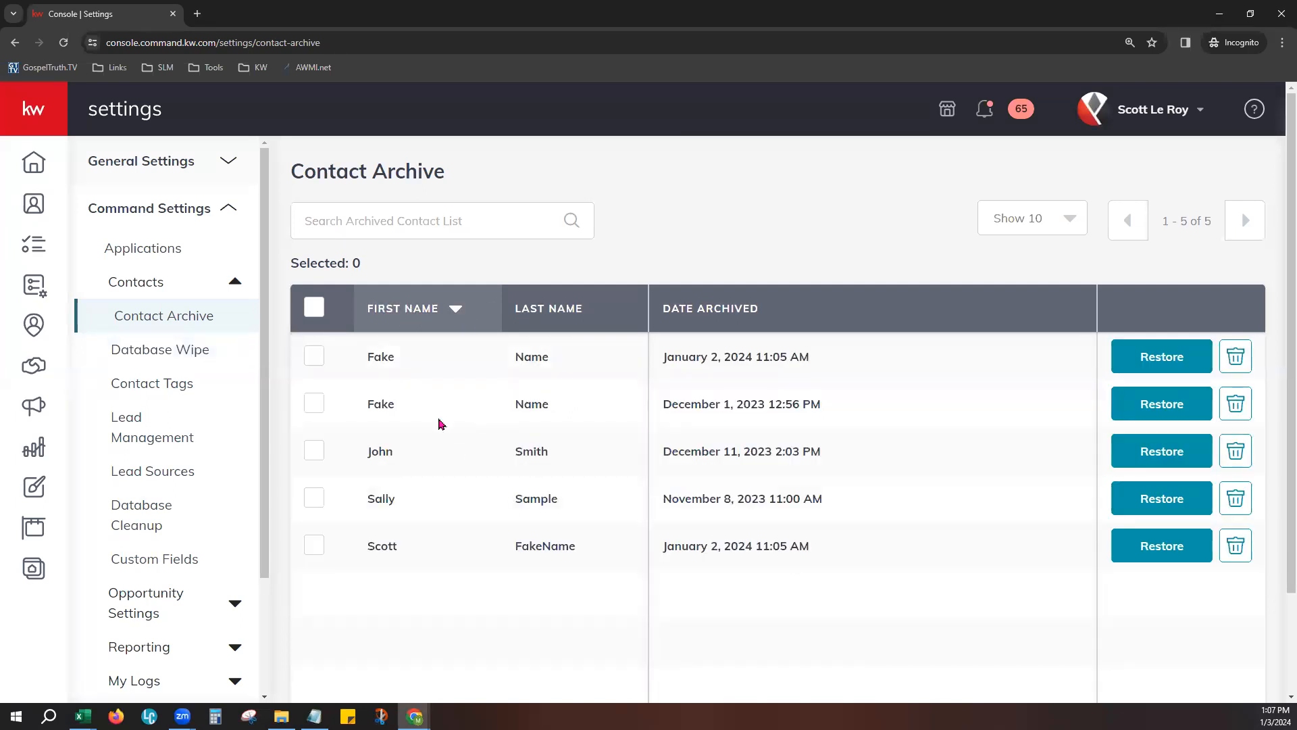
click(515, 329)
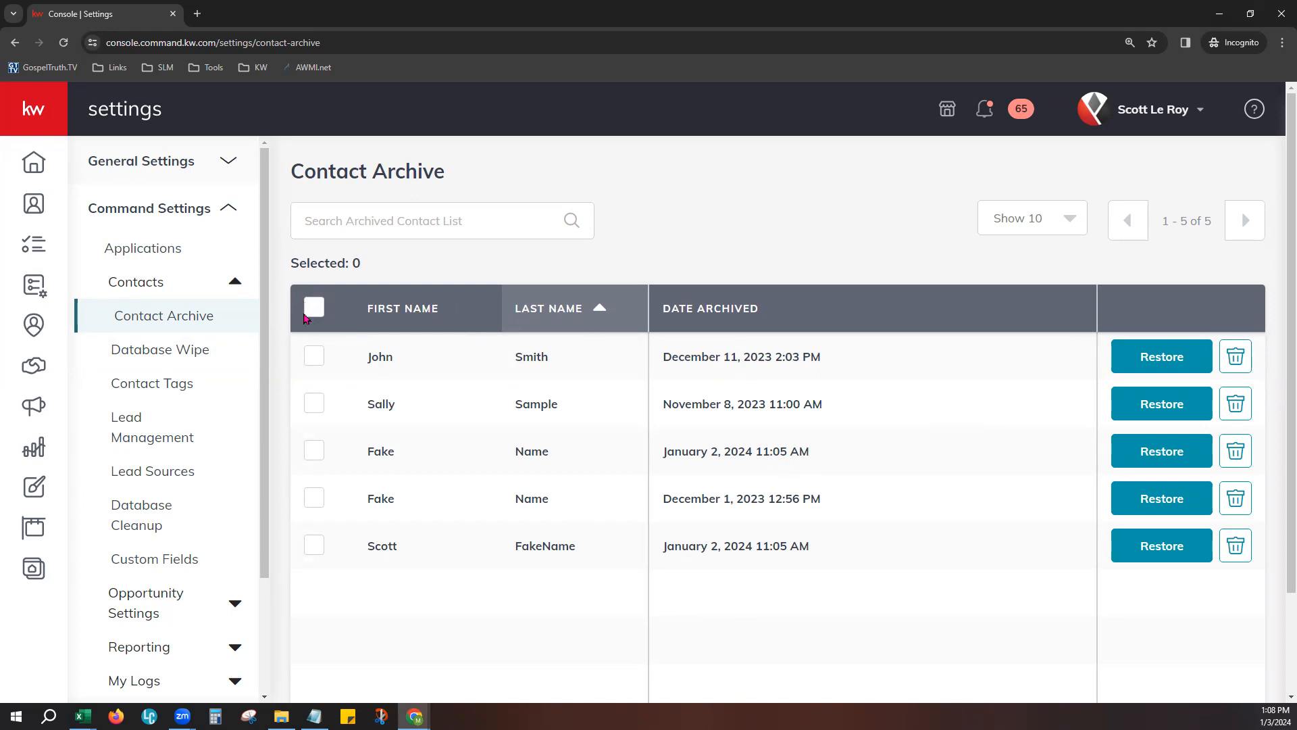
- Select all archived contacts, clear the selection, and select a few contacts individually
click(314, 310)
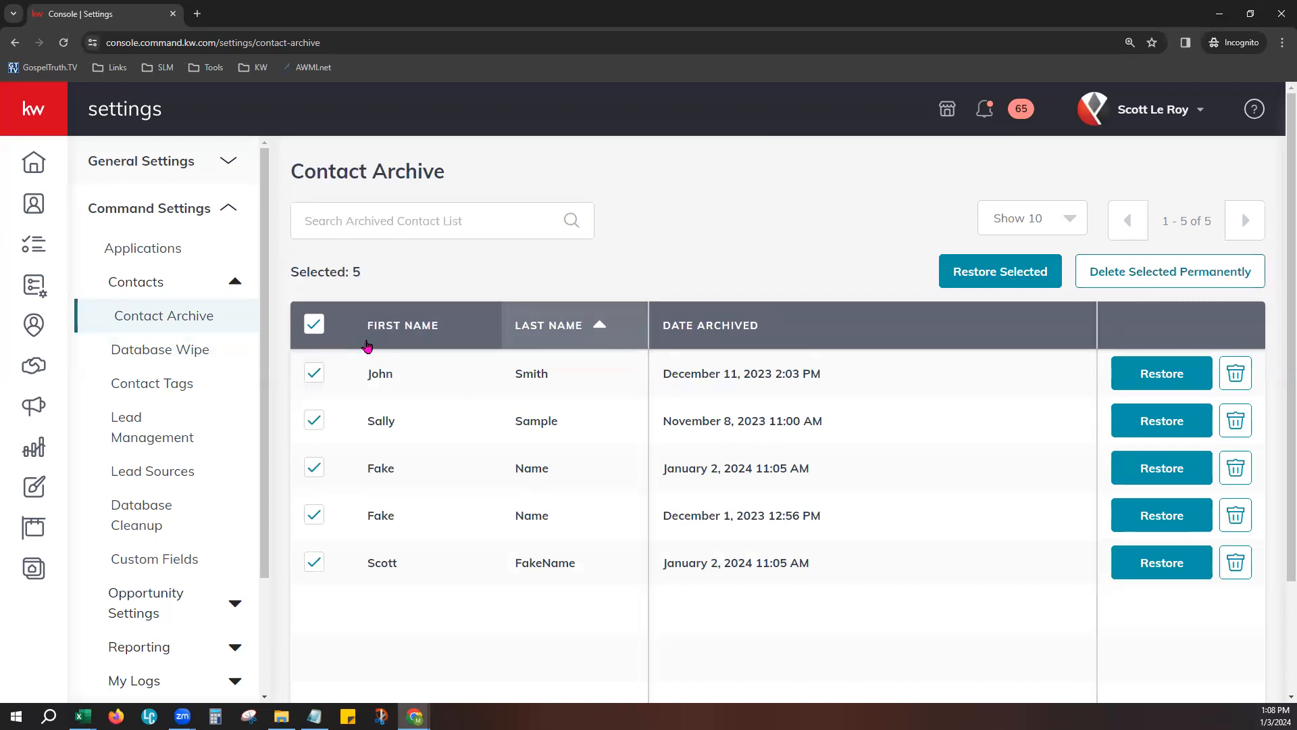
click(314, 324)
click(312, 406)
click(313, 473)
click(316, 569)
- Open the Database Wipe settings and read the note on permanently deleting all archived contacts
click(162, 363)
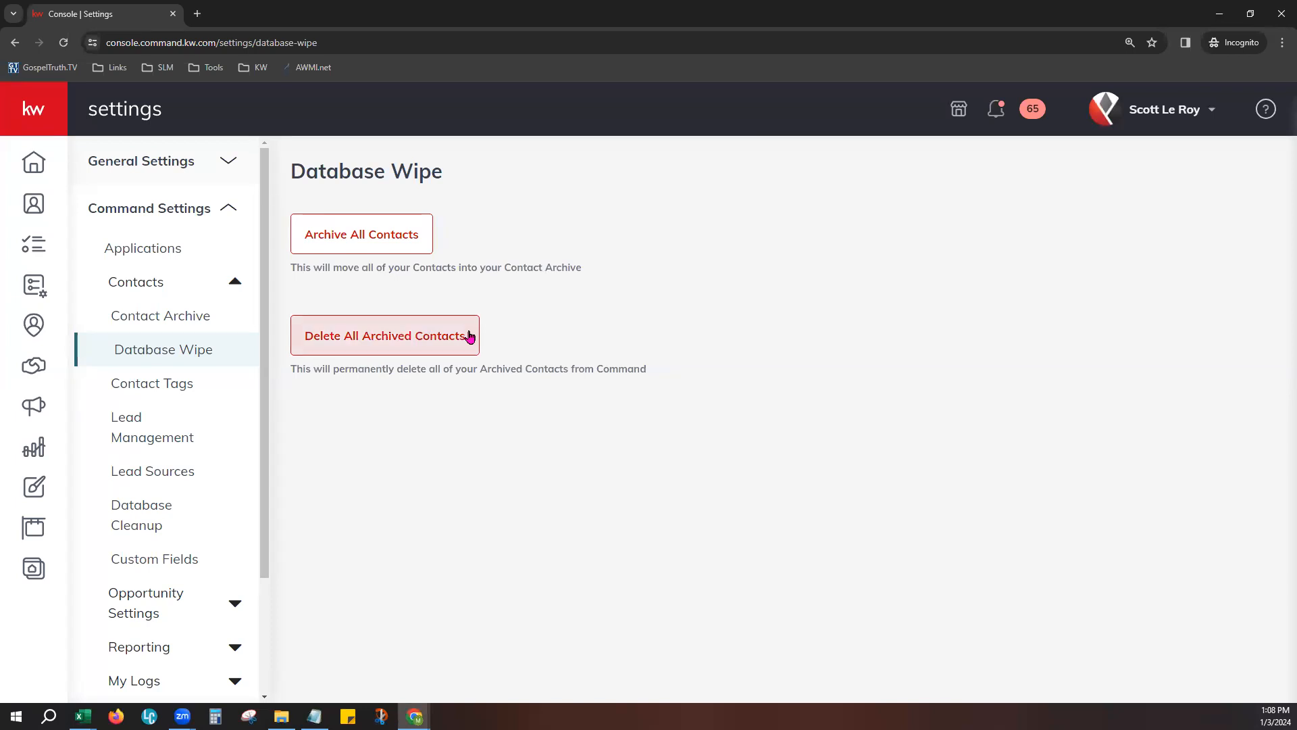
drag(323, 370, 439, 382)
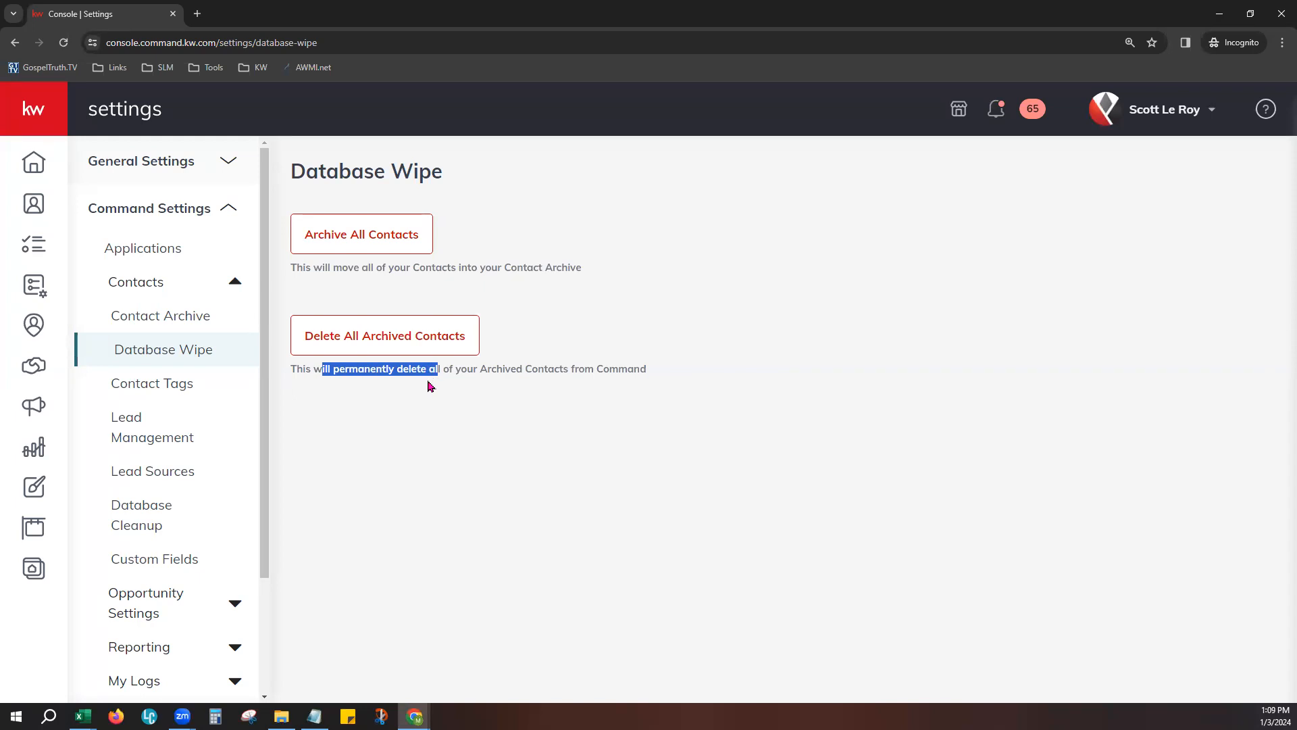
click(433, 504)
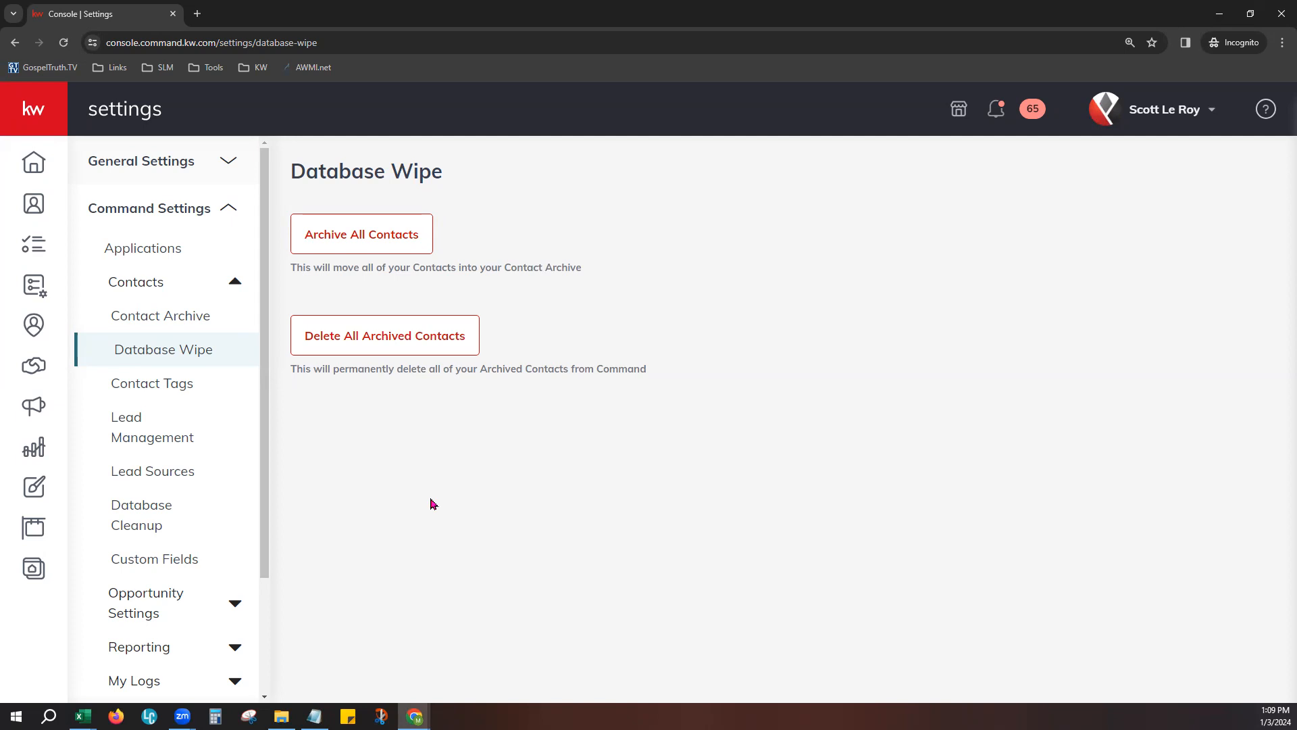
- Open the Contact Tags settings and sort the tag list by Created By
click(164, 387)
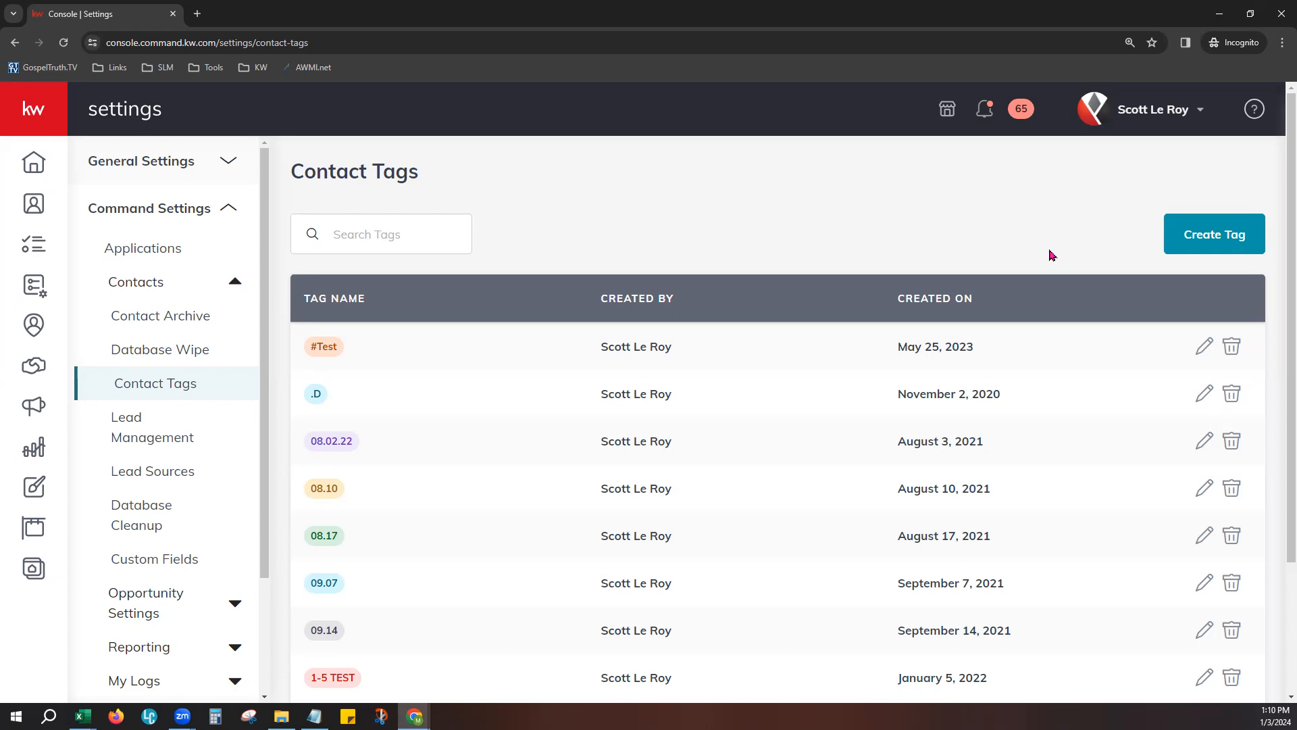
click(679, 308)
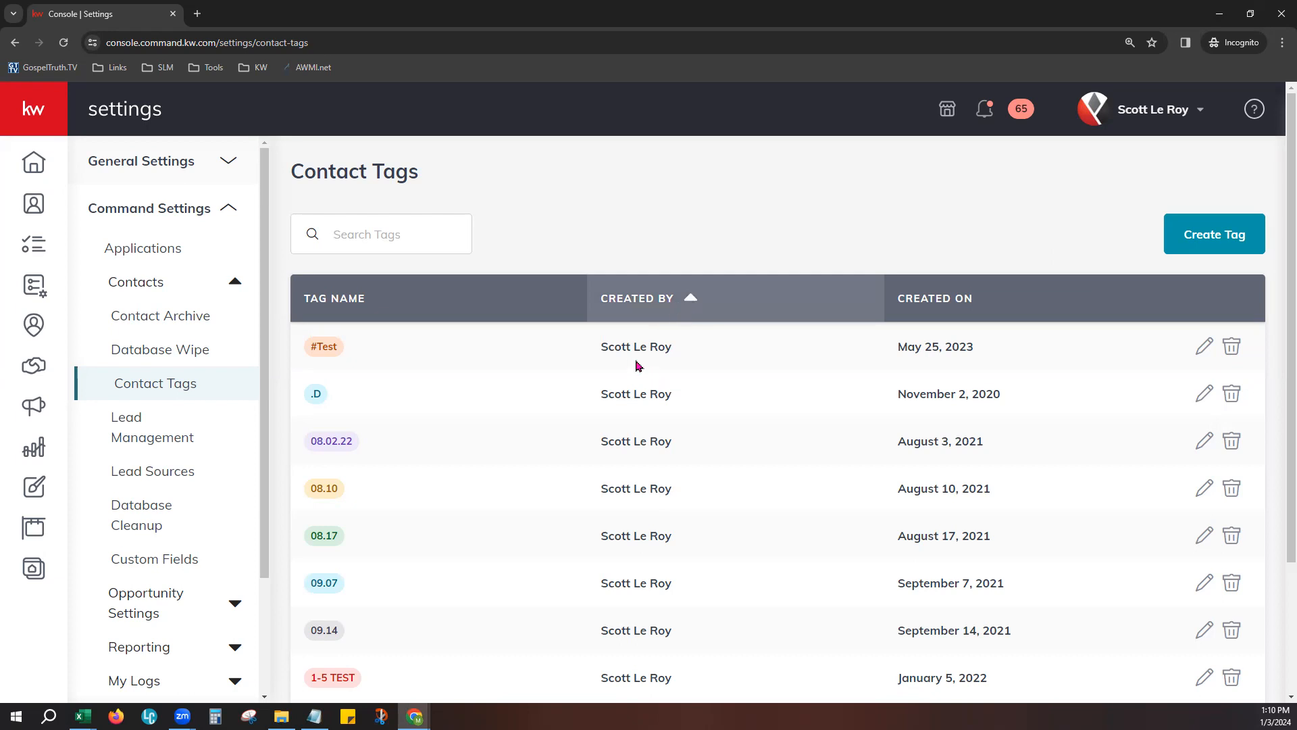
click(625, 312)
- Set the contact tag list to show 100 tags per page
scroll(718, 579, down, 3)
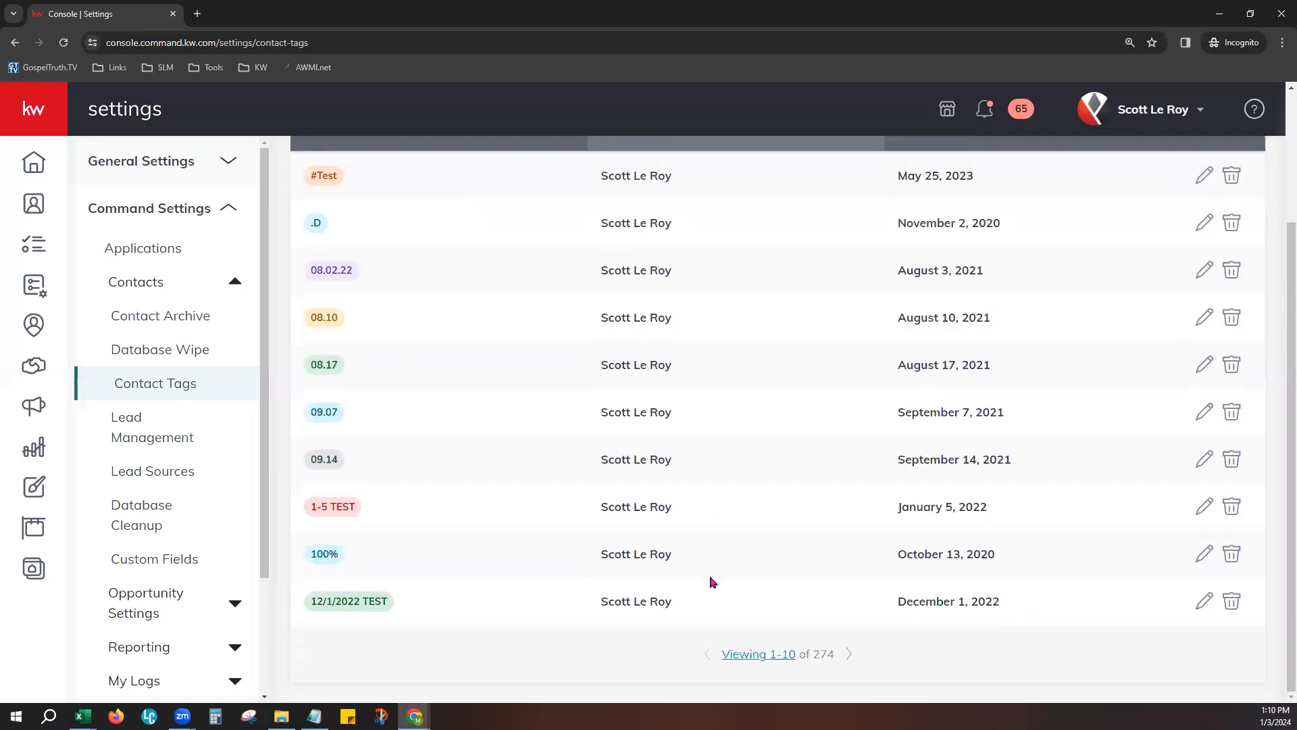
click(745, 656)
click(755, 655)
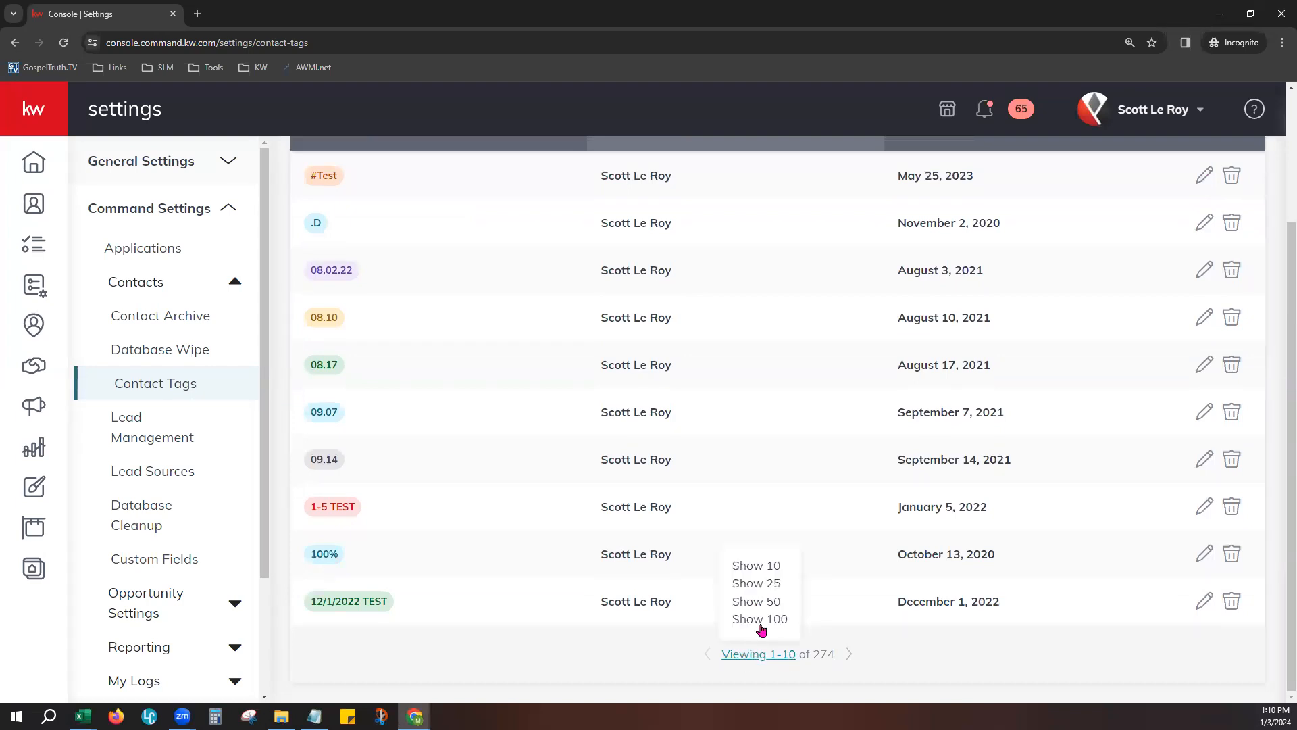
click(759, 619)
- Sort the enlarged tag list by Created By again and review which tags are user-created and which are system-created
scroll(718, 313, up, 3)
click(652, 306)
scroll(741, 553, down, 15)
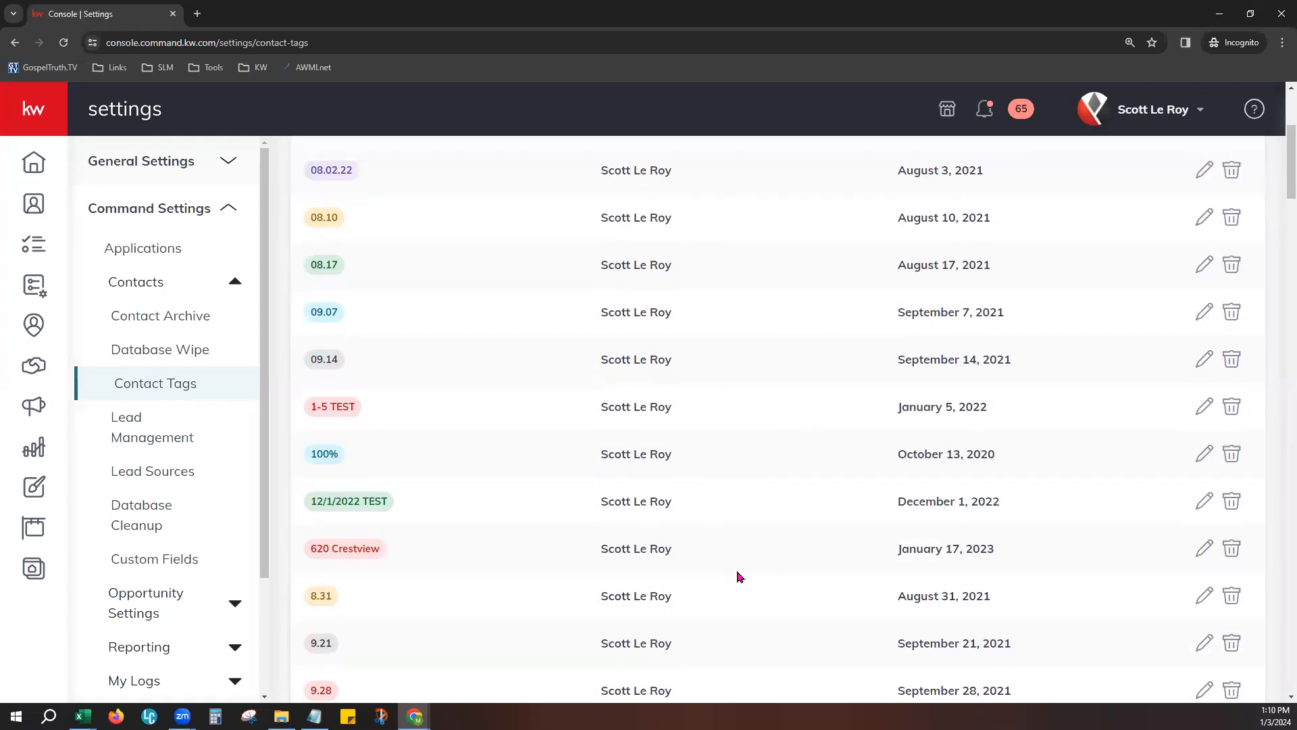
scroll(739, 576, down, 20)
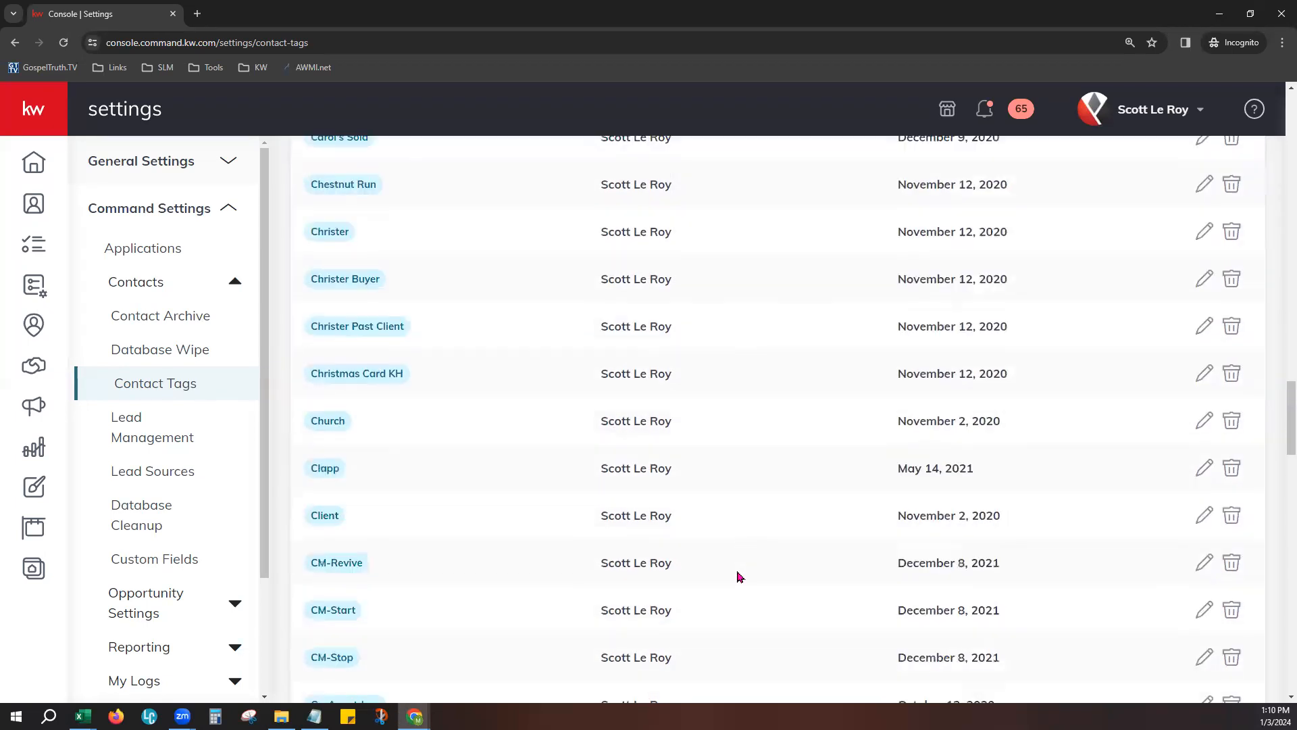
scroll(729, 553, down, 10)
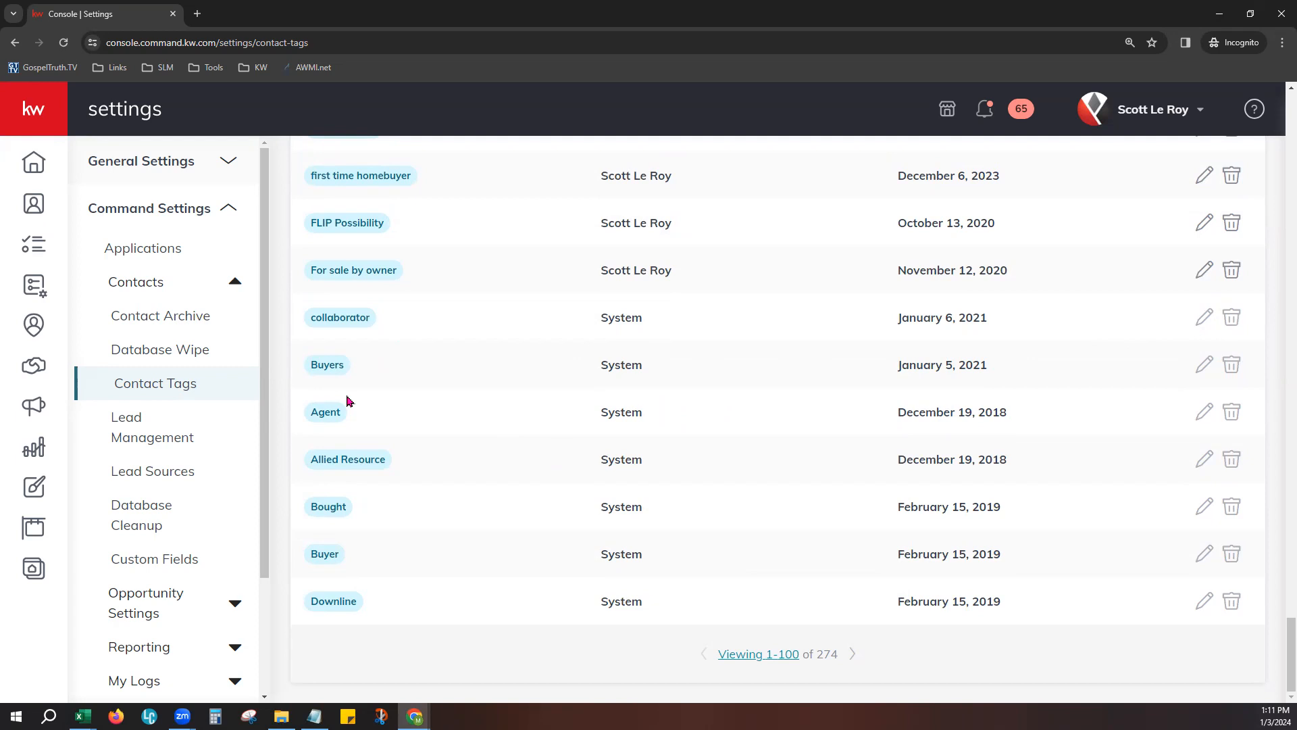
scroll(349, 401, up, 20)
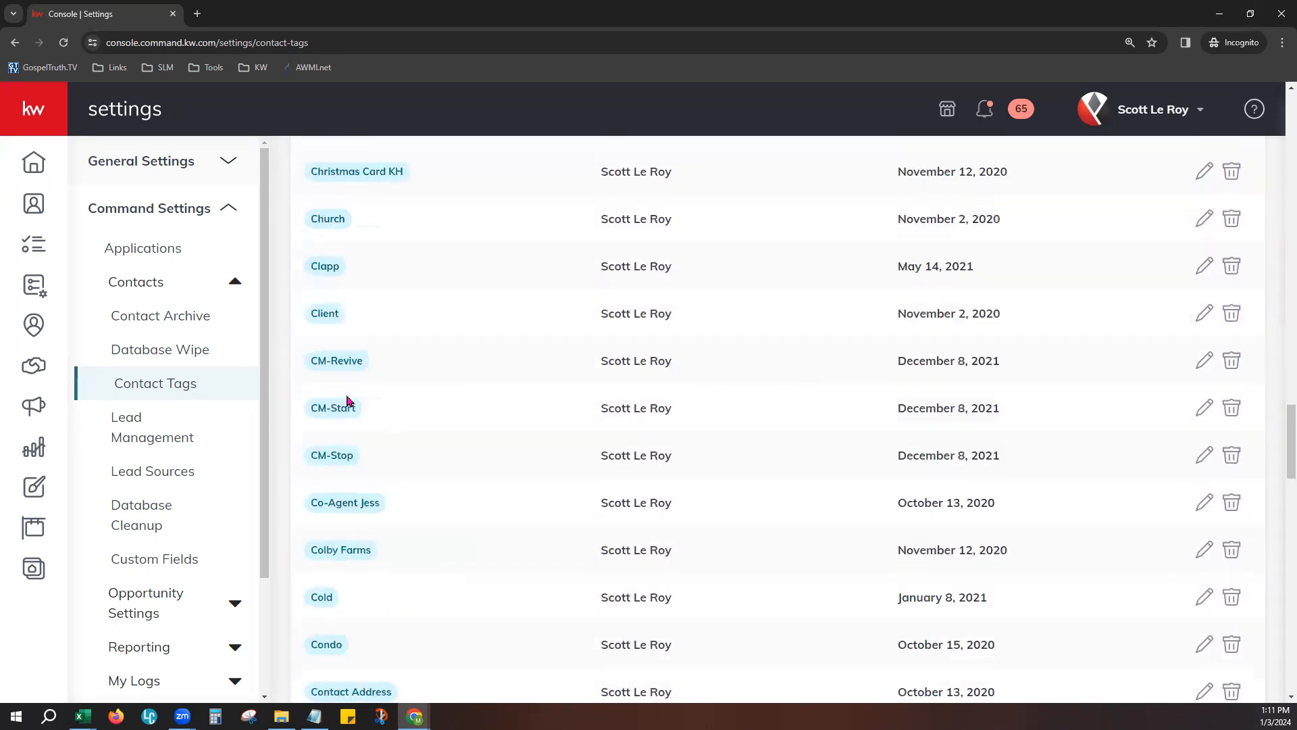
scroll(350, 401, up, 20)
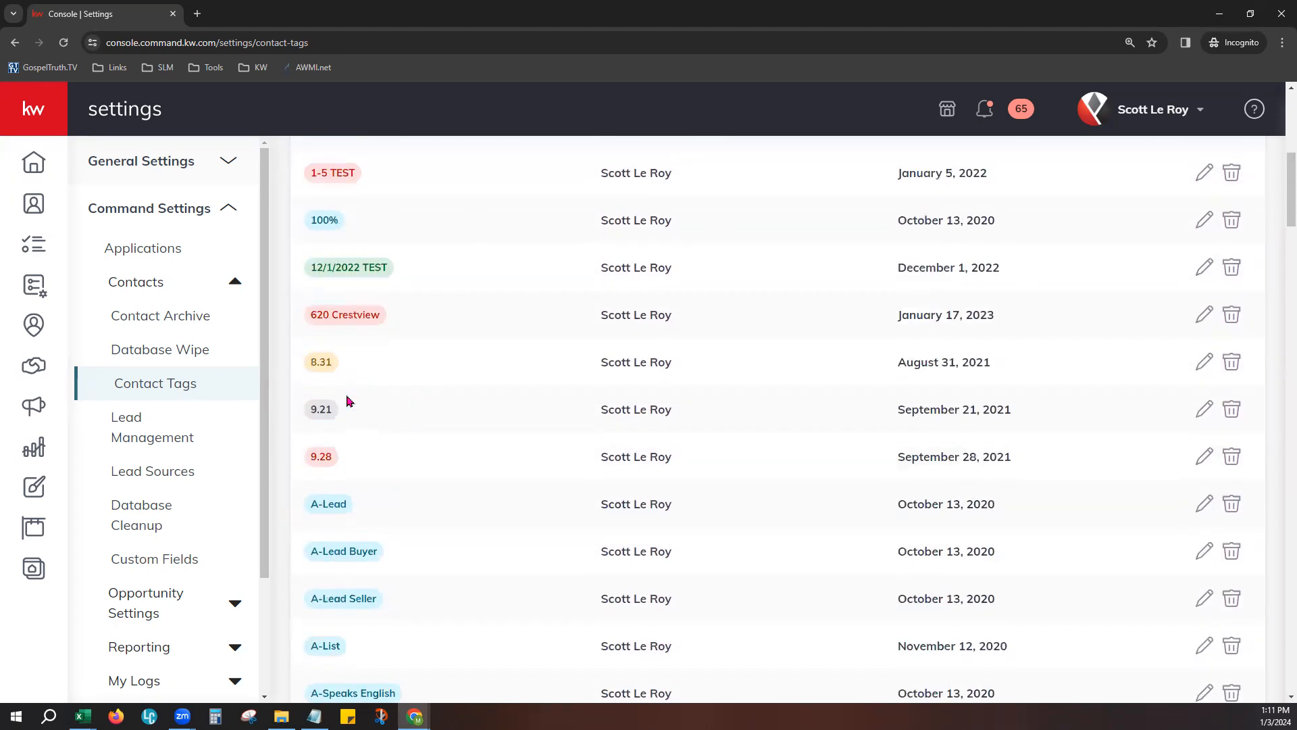
scroll(350, 402, up, 7)
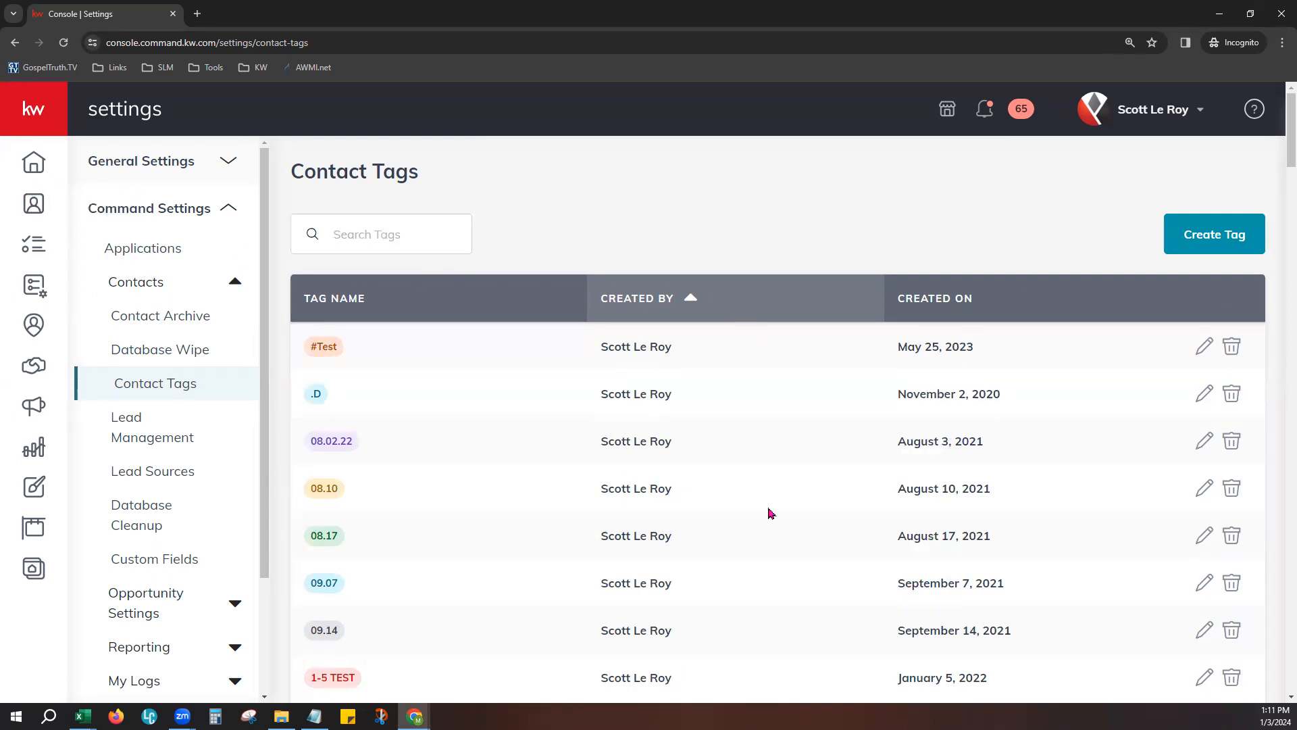
- Open the Lead Management settings and start a new lead rule titled TEST
click(182, 442)
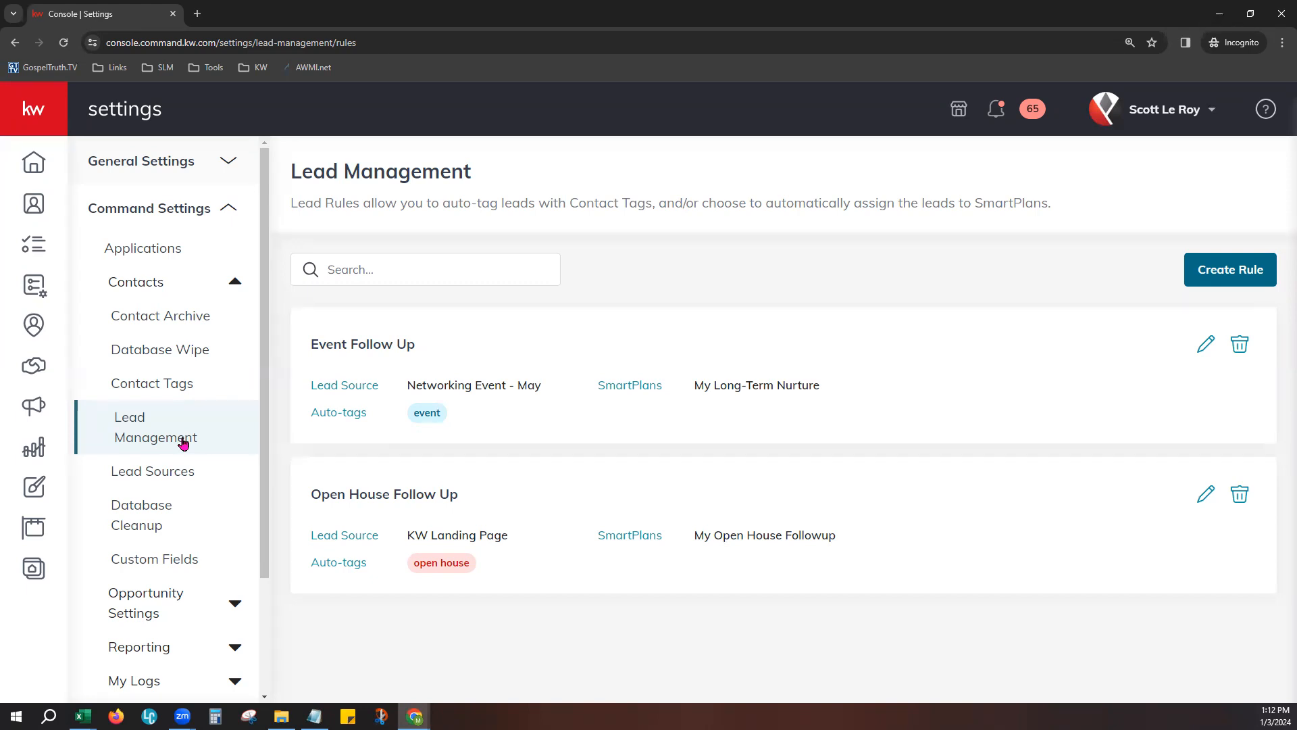
click(1206, 274)
click(467, 227)
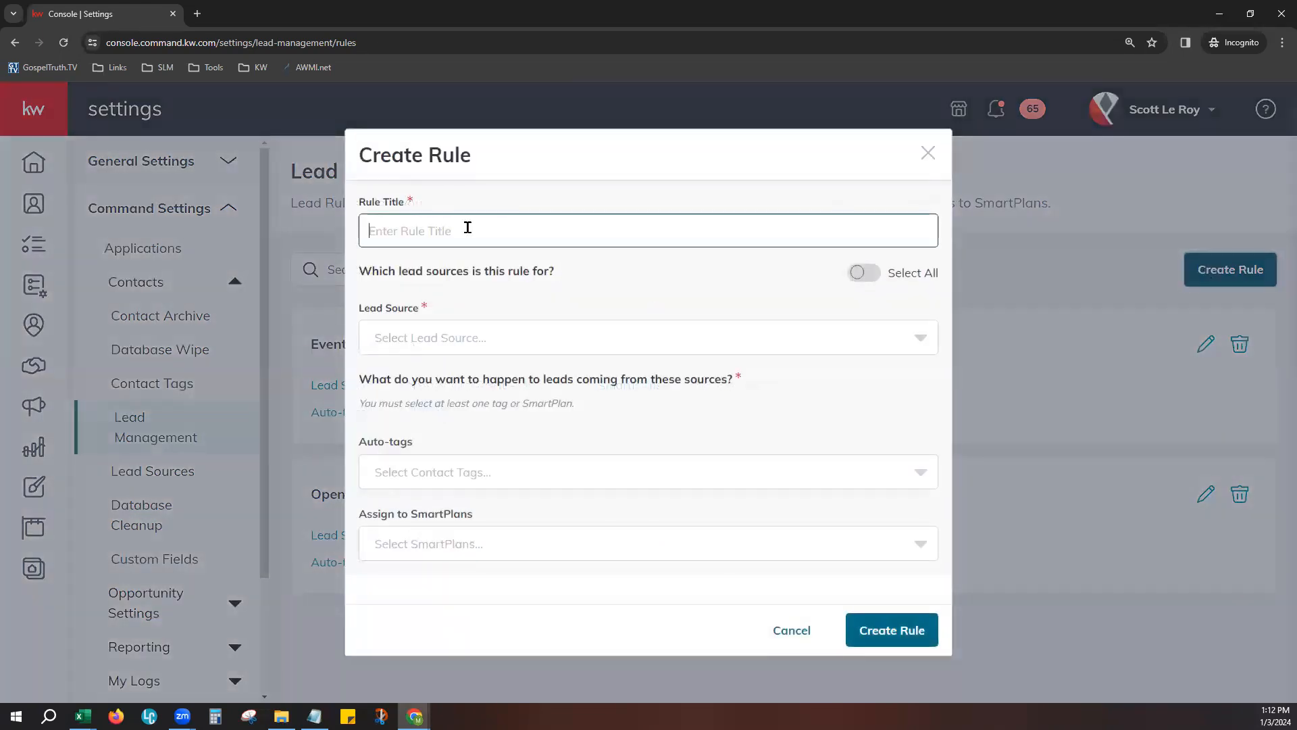
text(TES)
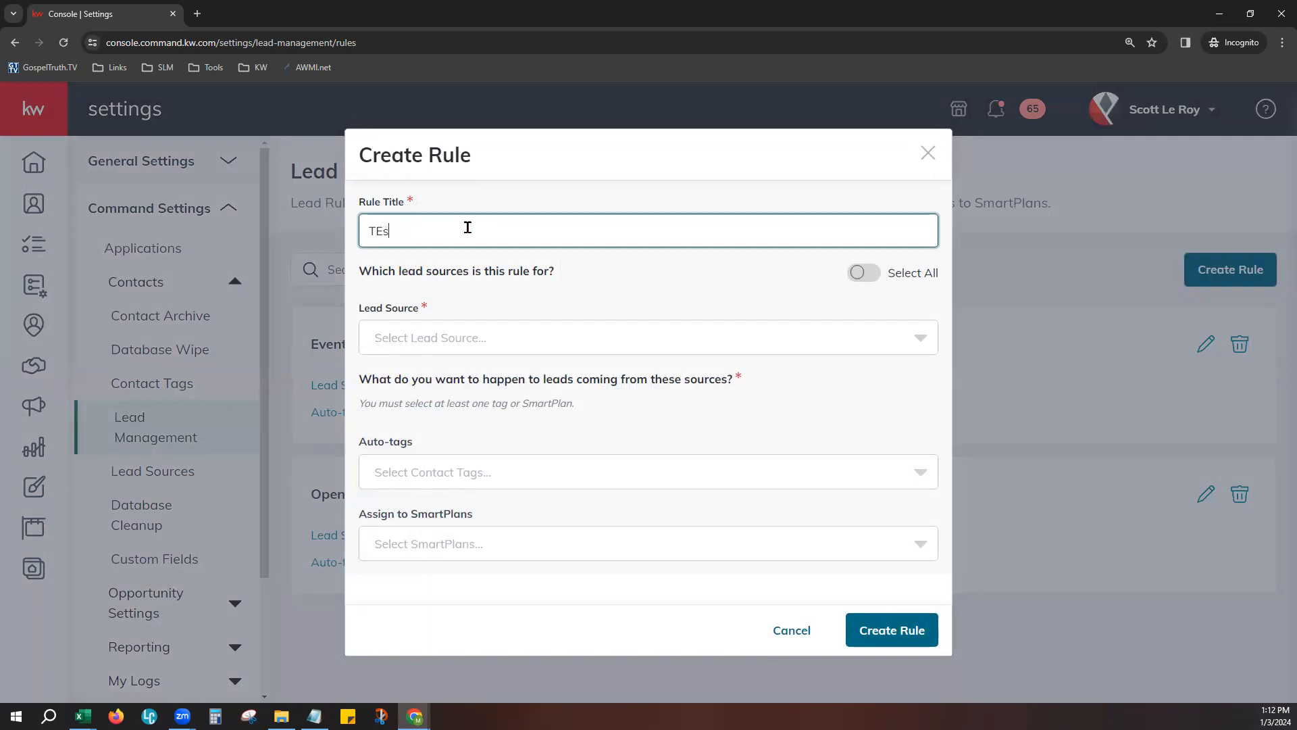
text(T)
- Choose KW App/Site as the lead source for the TEST rule
click(423, 346)
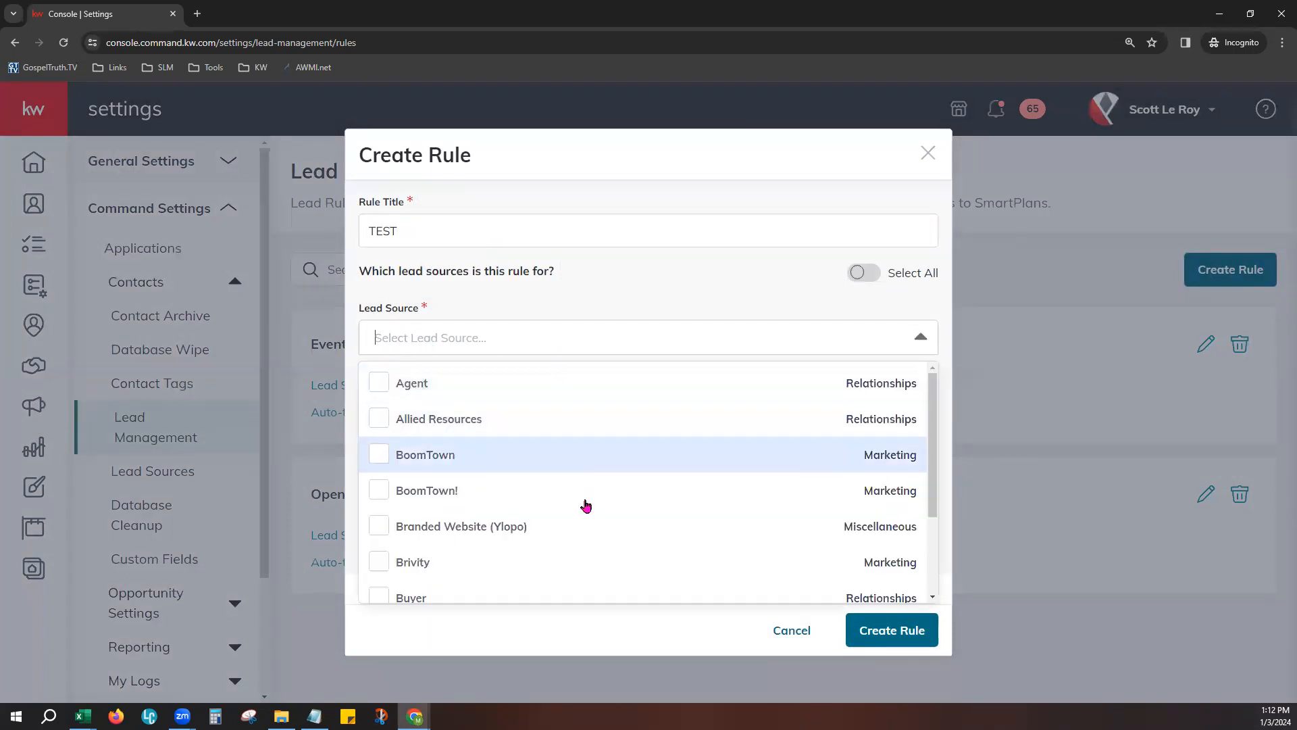
scroll(593, 529, down, 6)
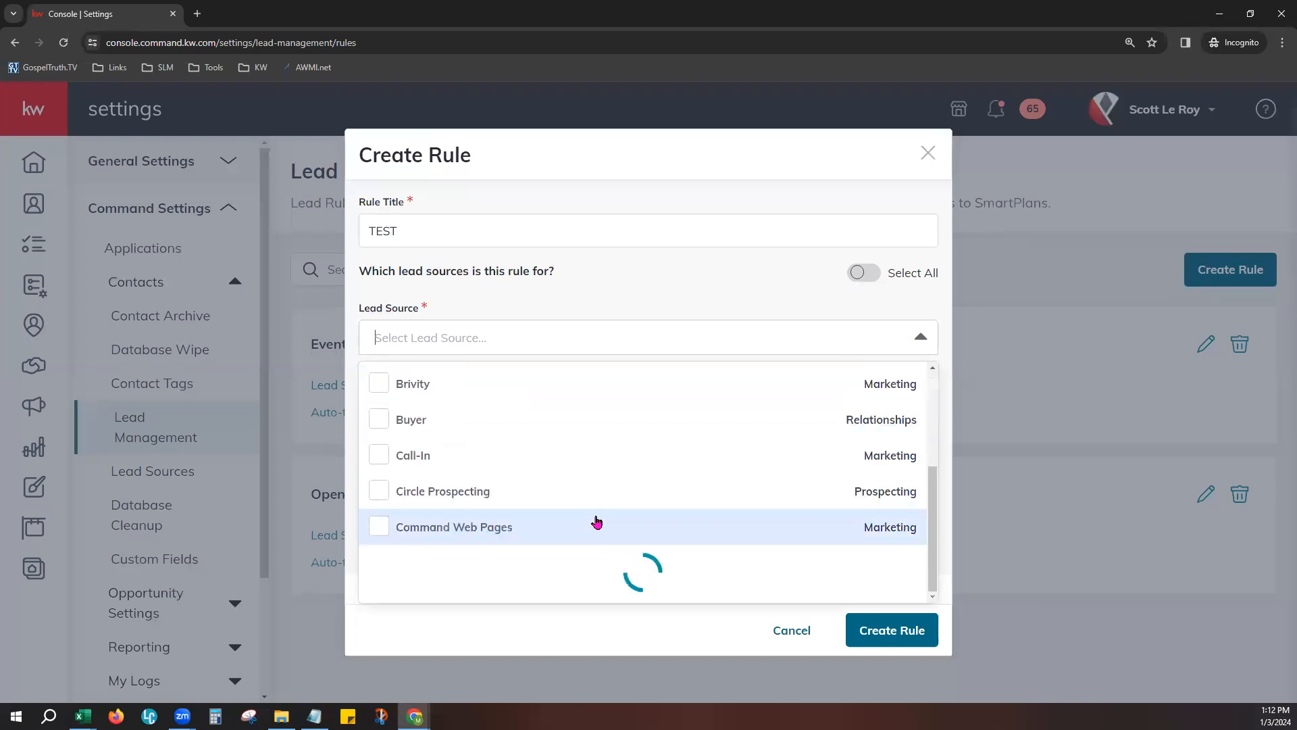
scroll(597, 522, down, 4)
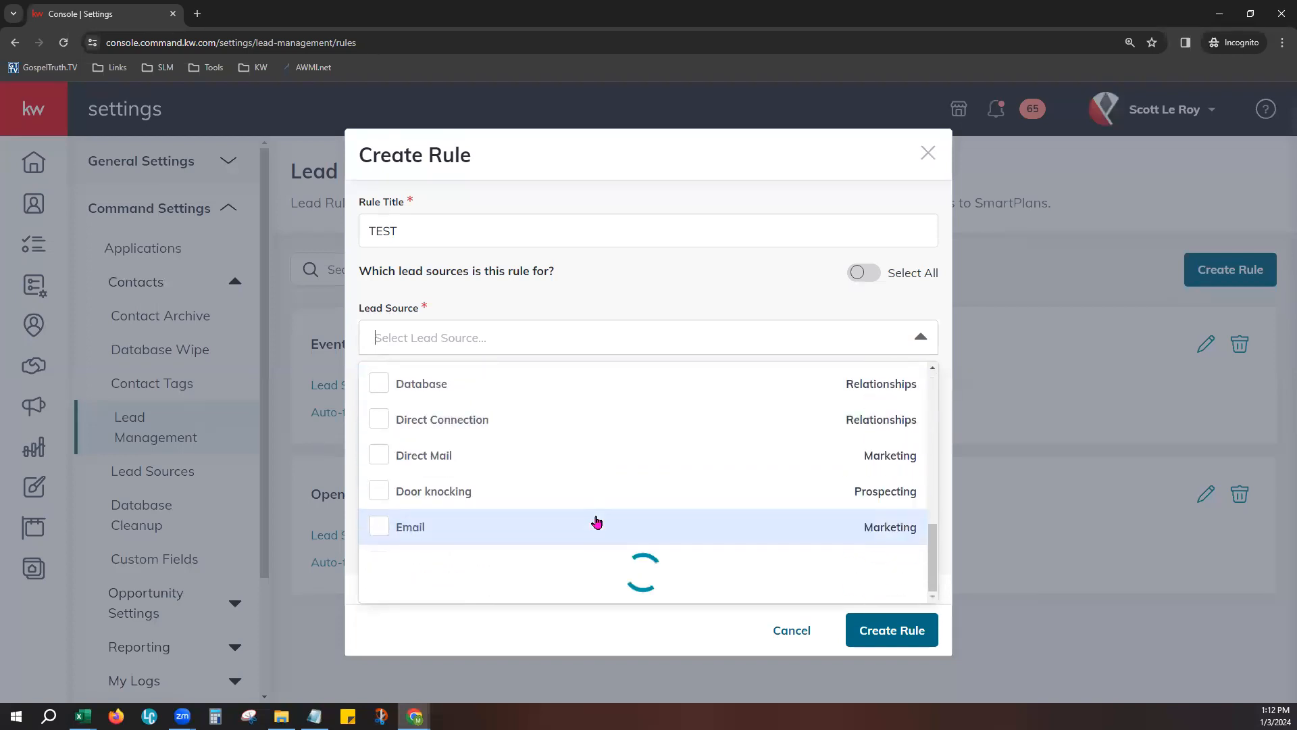
scroll(597, 522, down, 4)
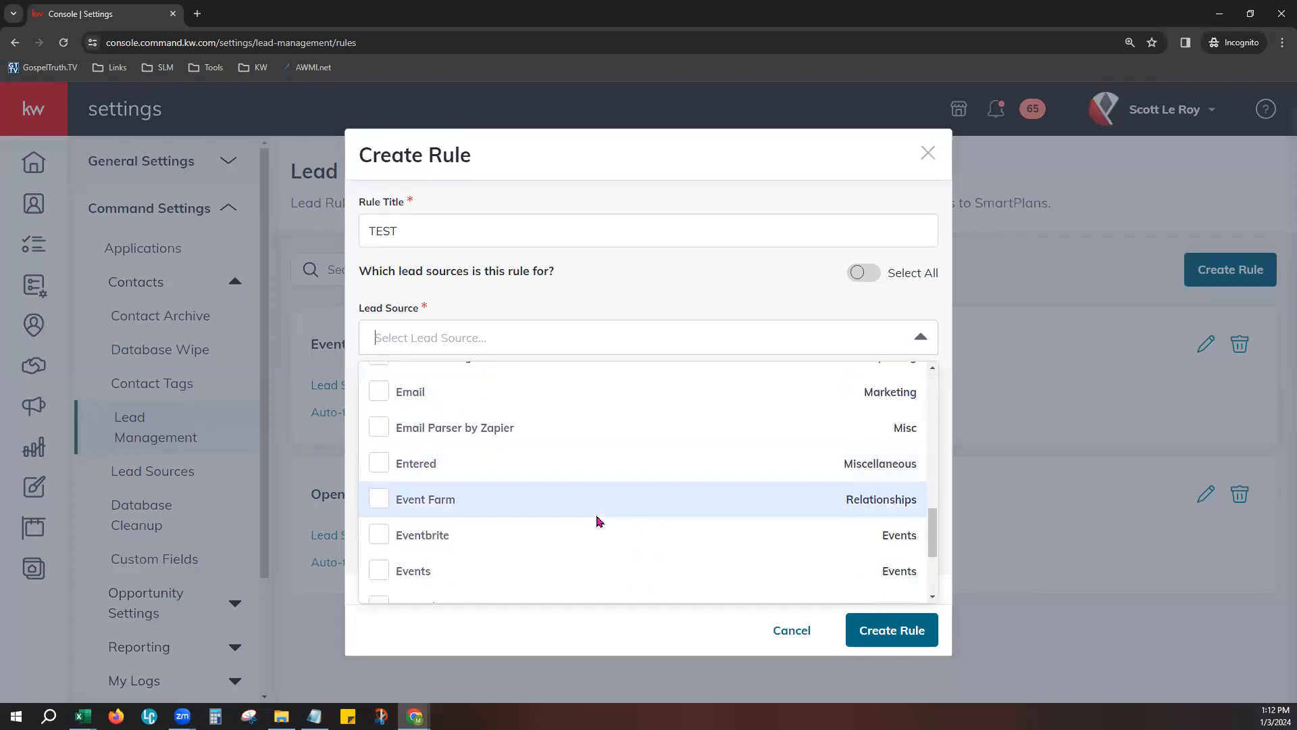
scroll(596, 521, down, 3)
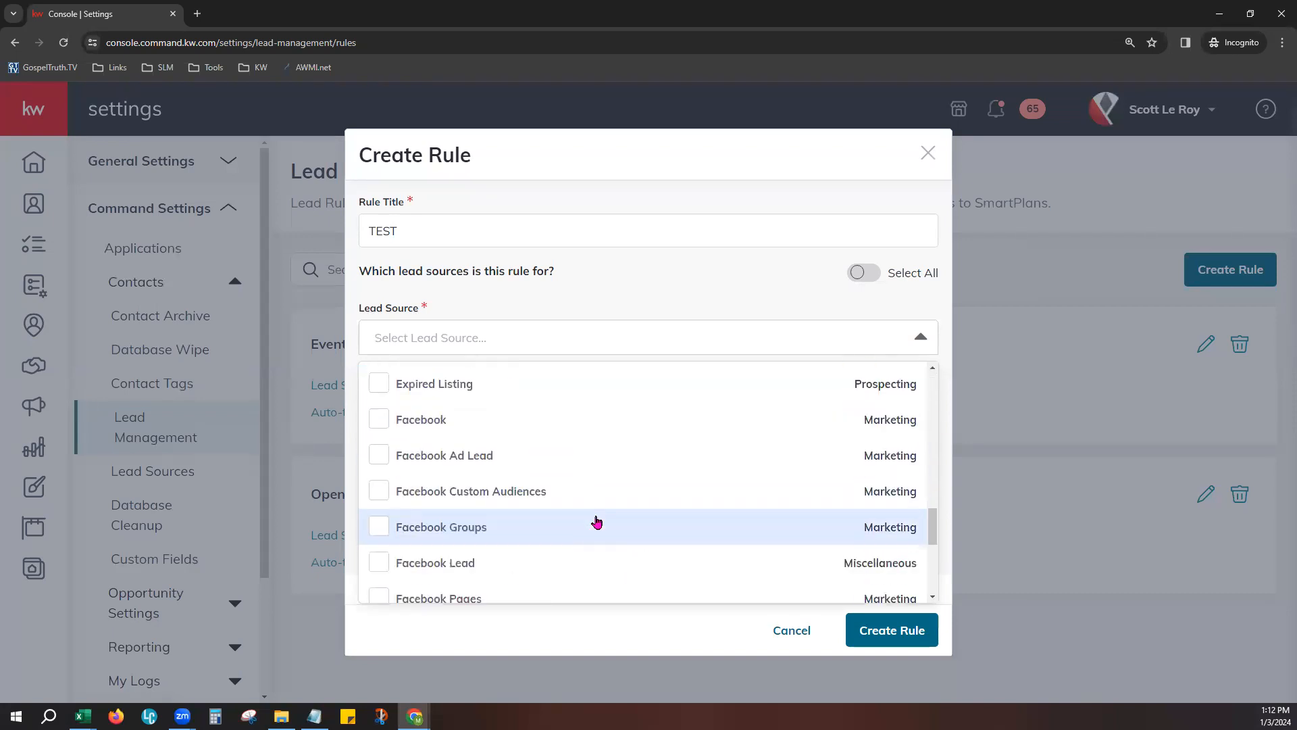
scroll(596, 521, down, 4)
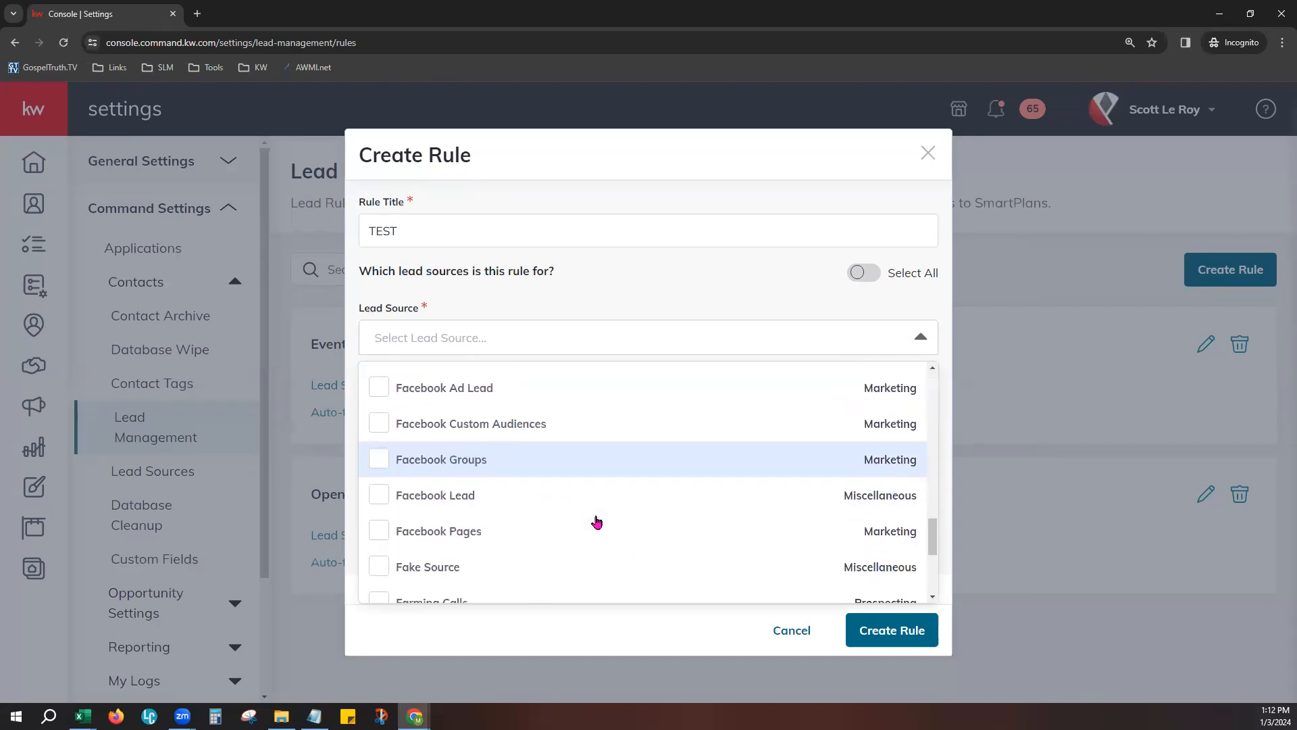
scroll(596, 521, down, 1)
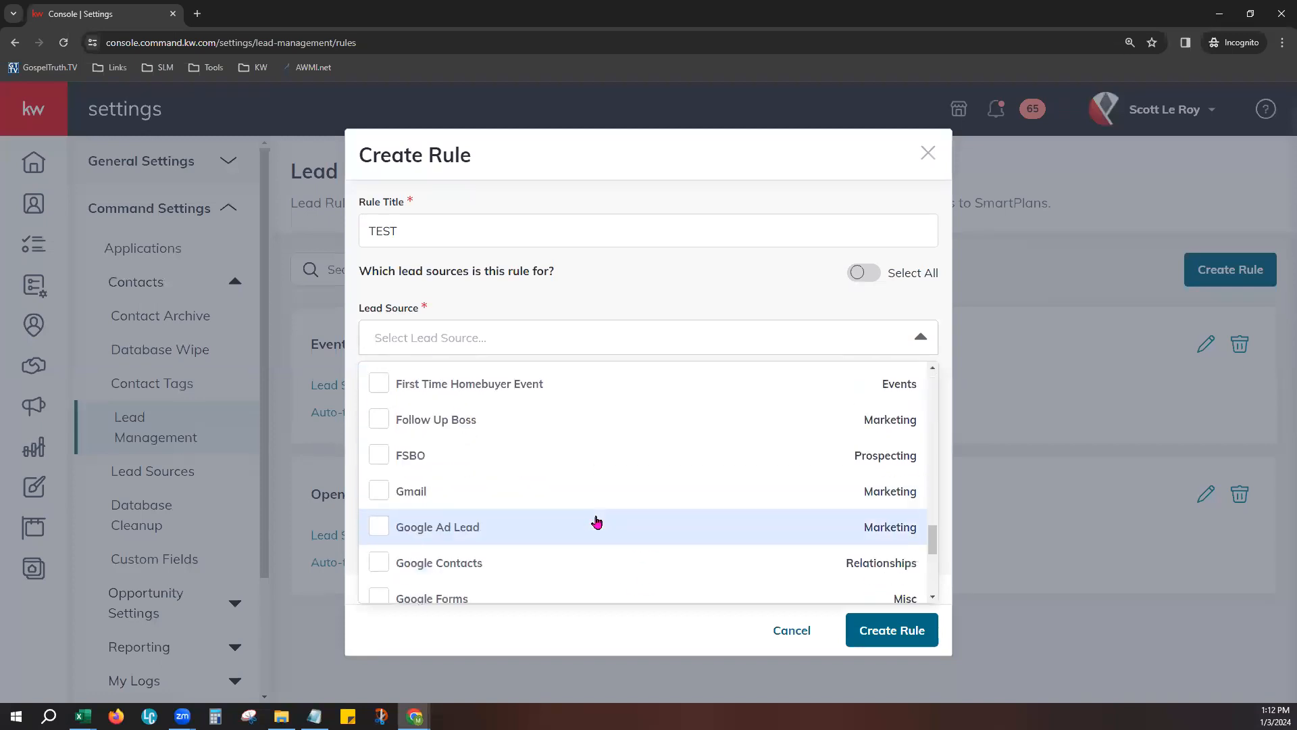
scroll(597, 522, down, 5)
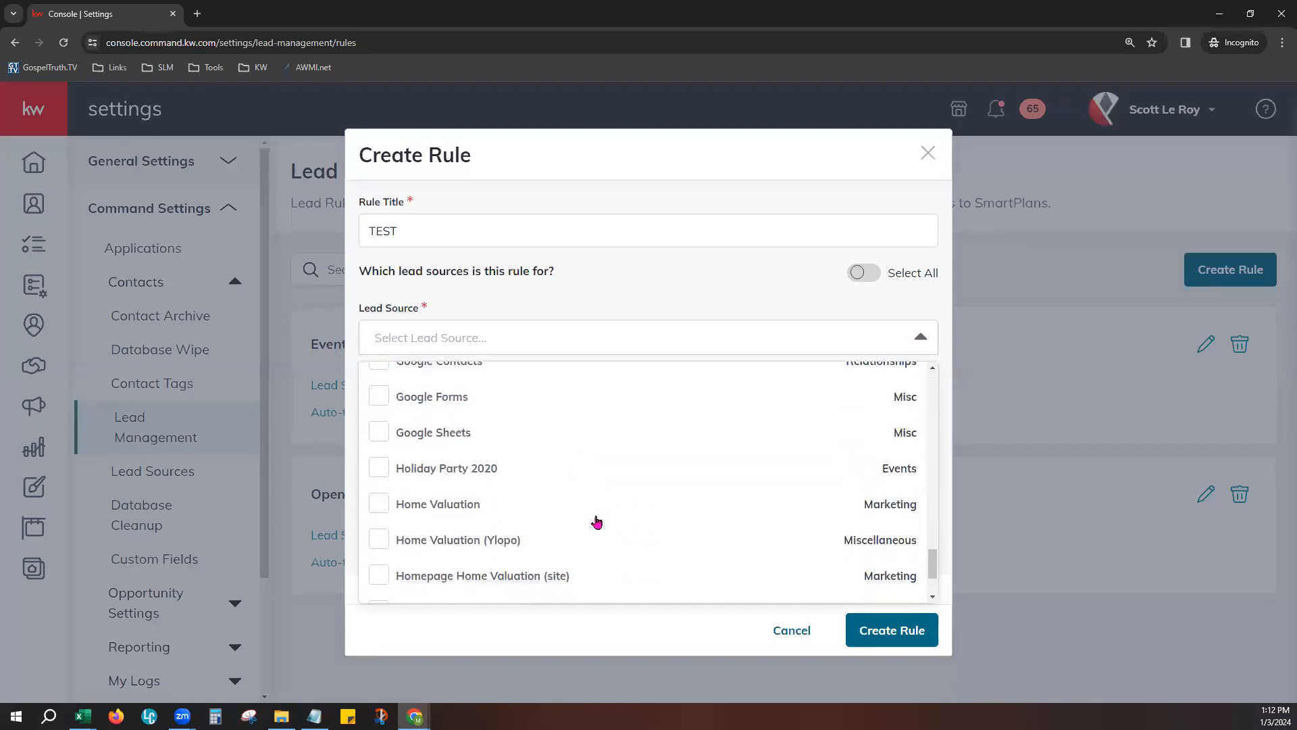
scroll(596, 522, down, 5)
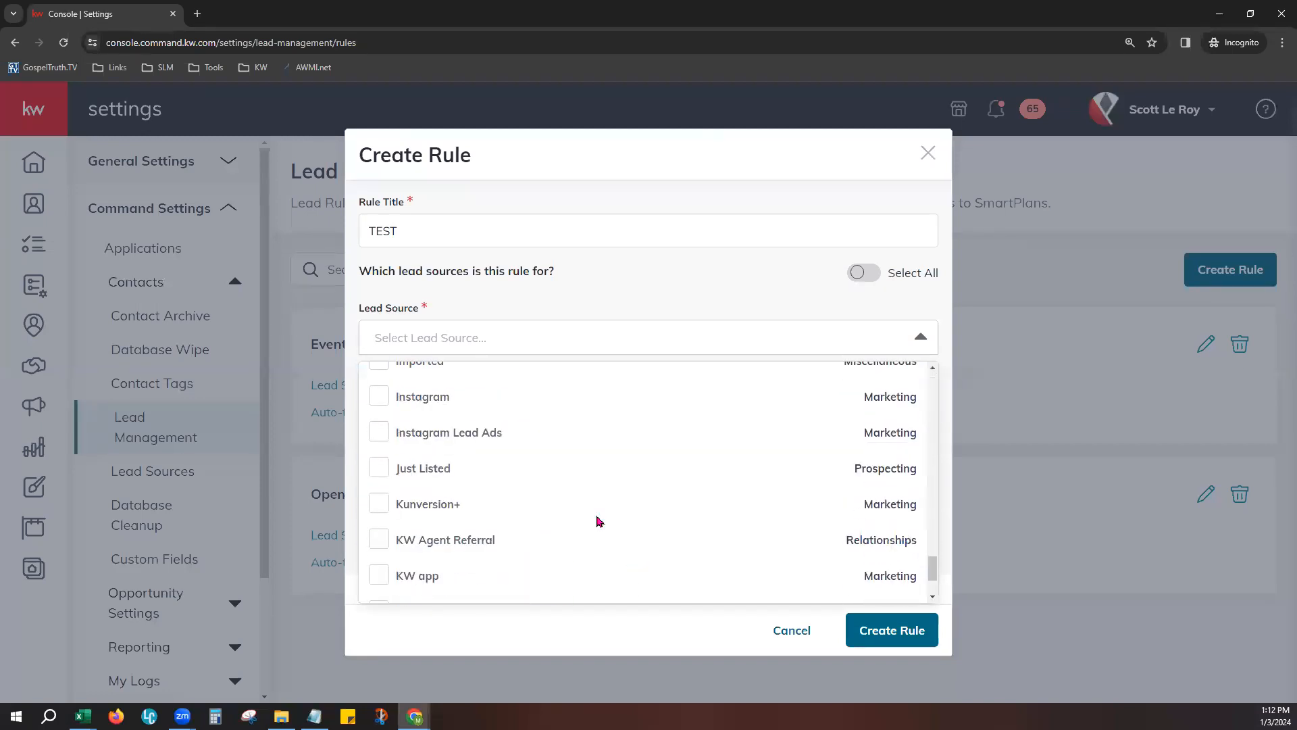
scroll(597, 522, down, 2)
scroll(597, 522, down, 2)
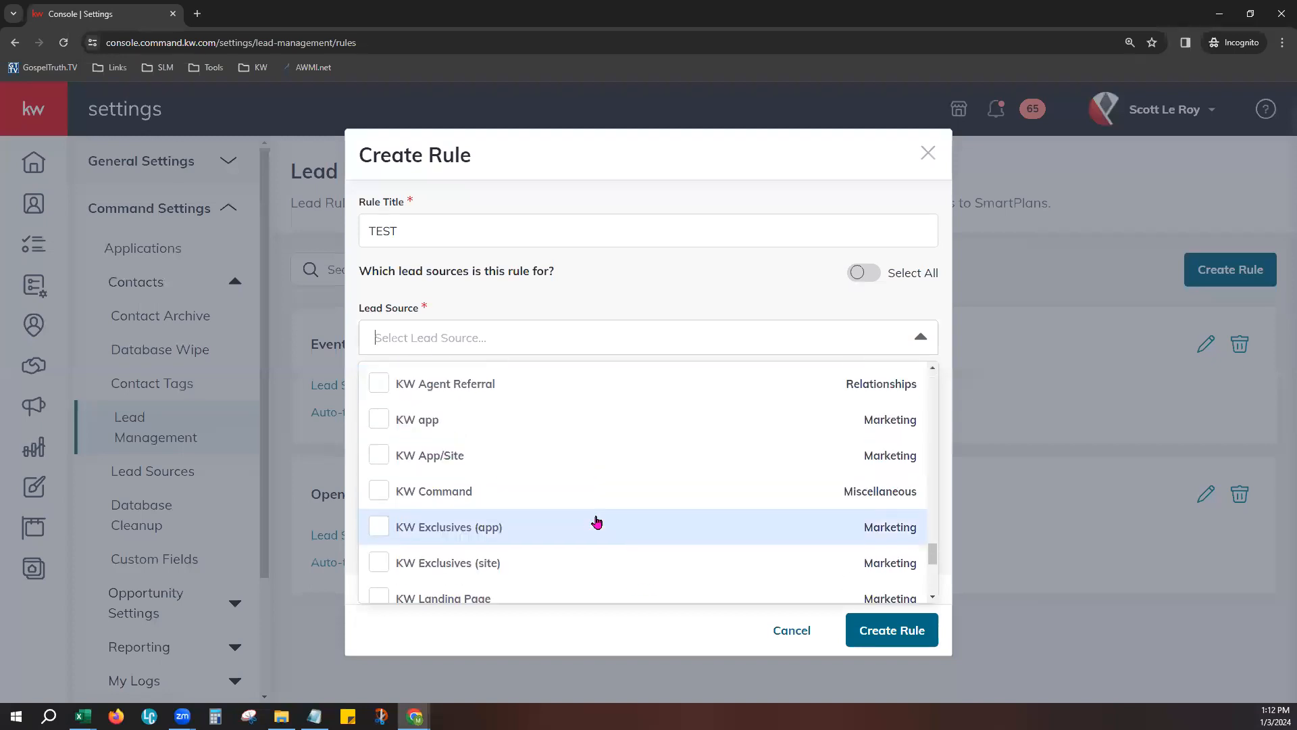
click(491, 456)
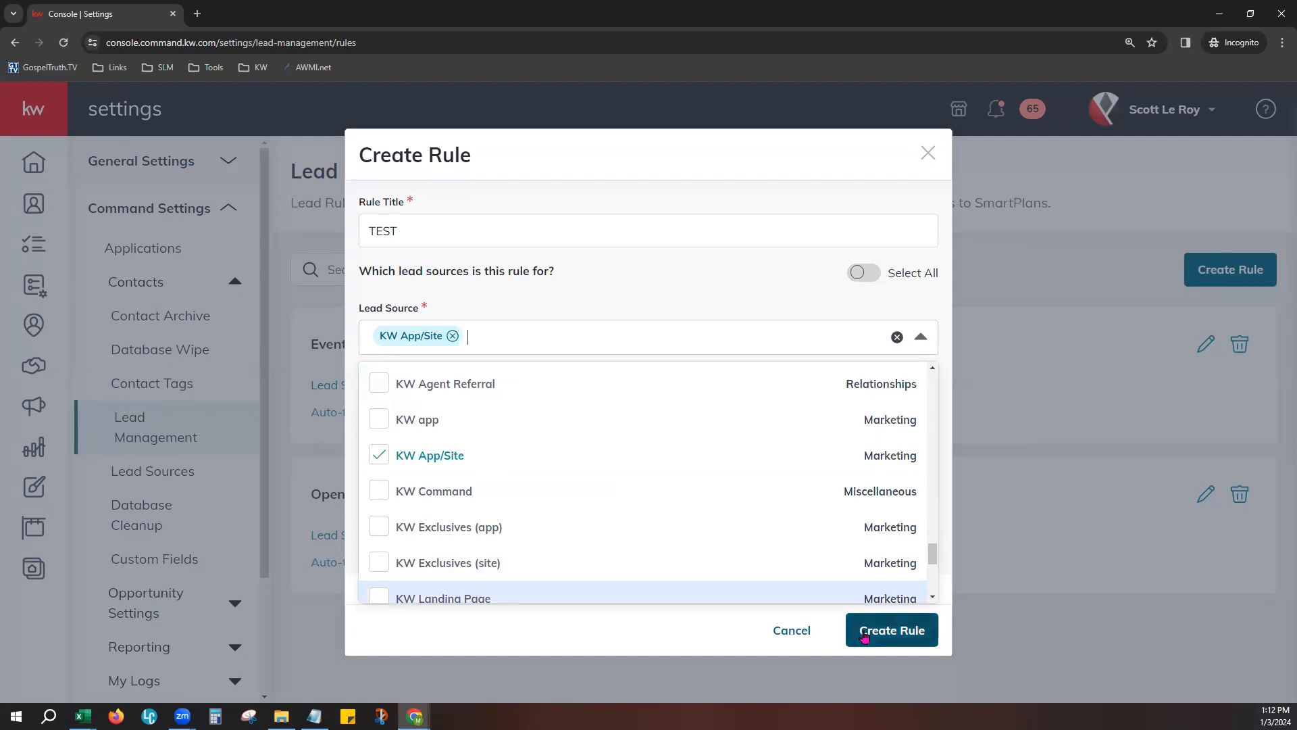
click(744, 291)
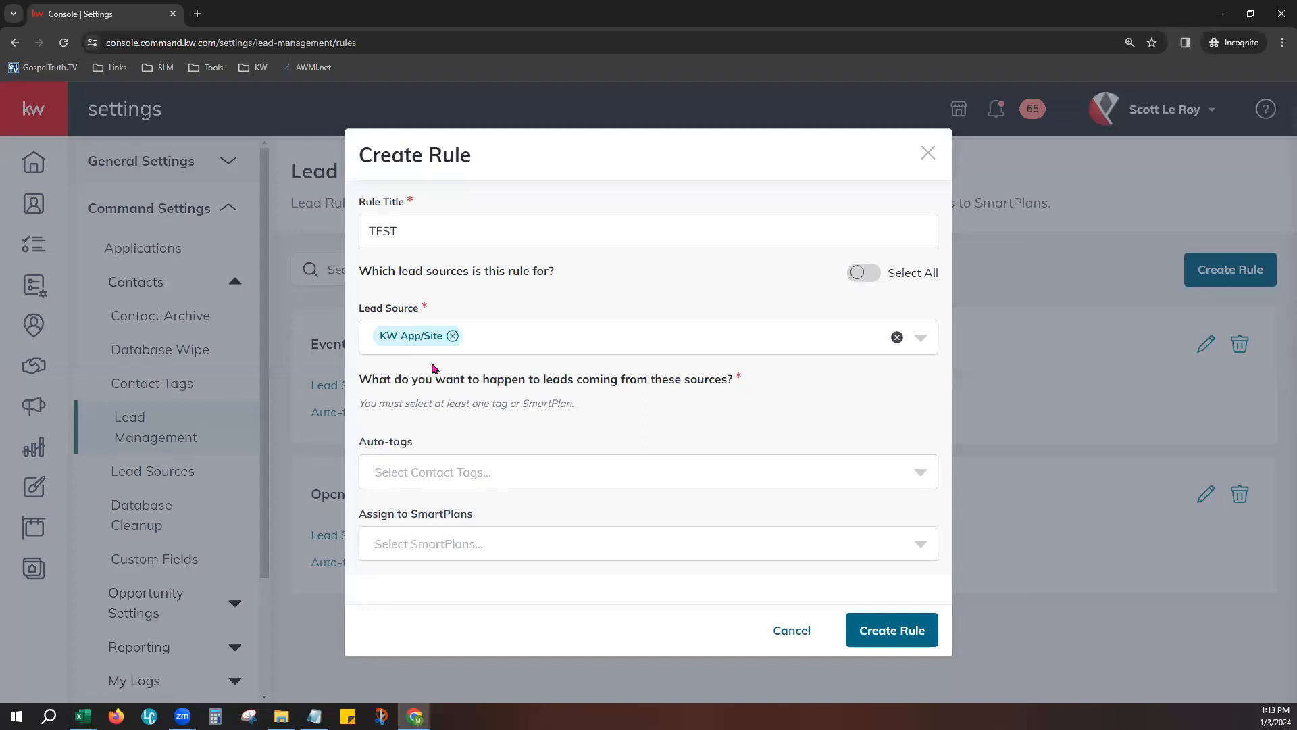
- Search the auto-tags for Lead and add the A-Lead tag to the rule
click(449, 471)
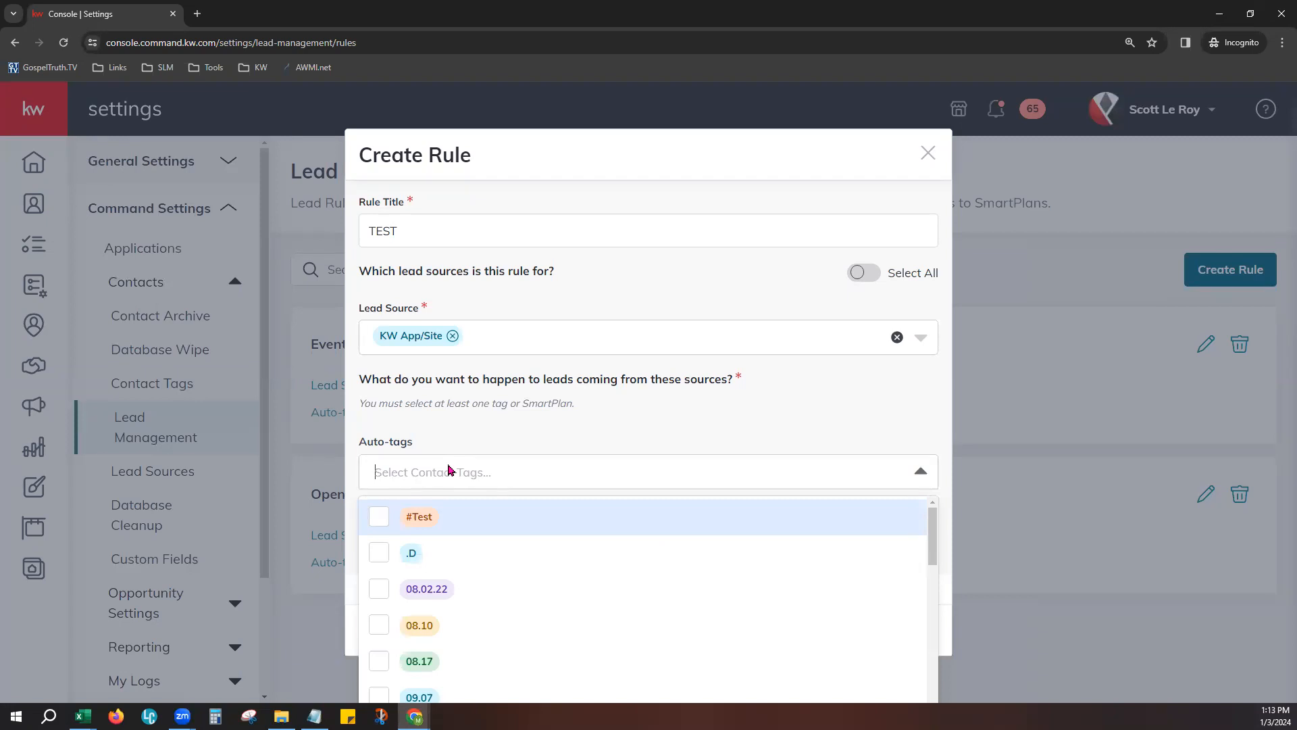
text(Lead)
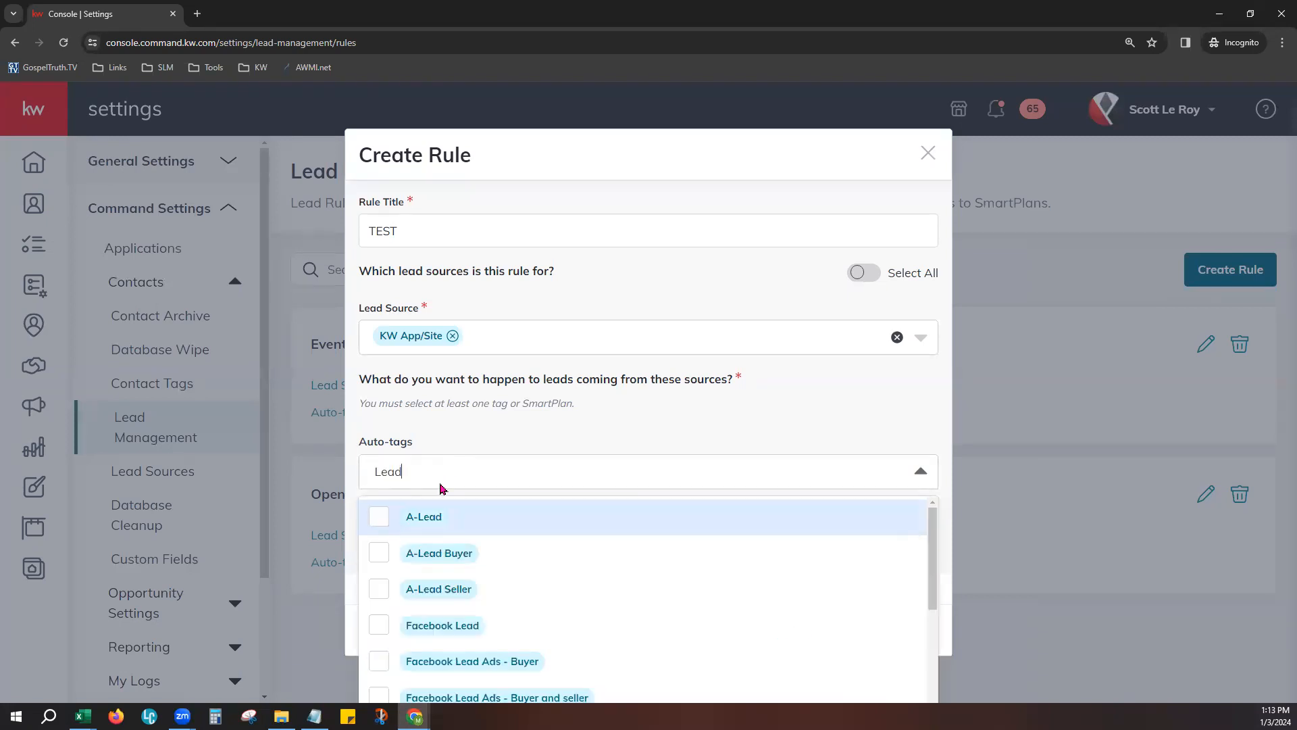
click(377, 522)
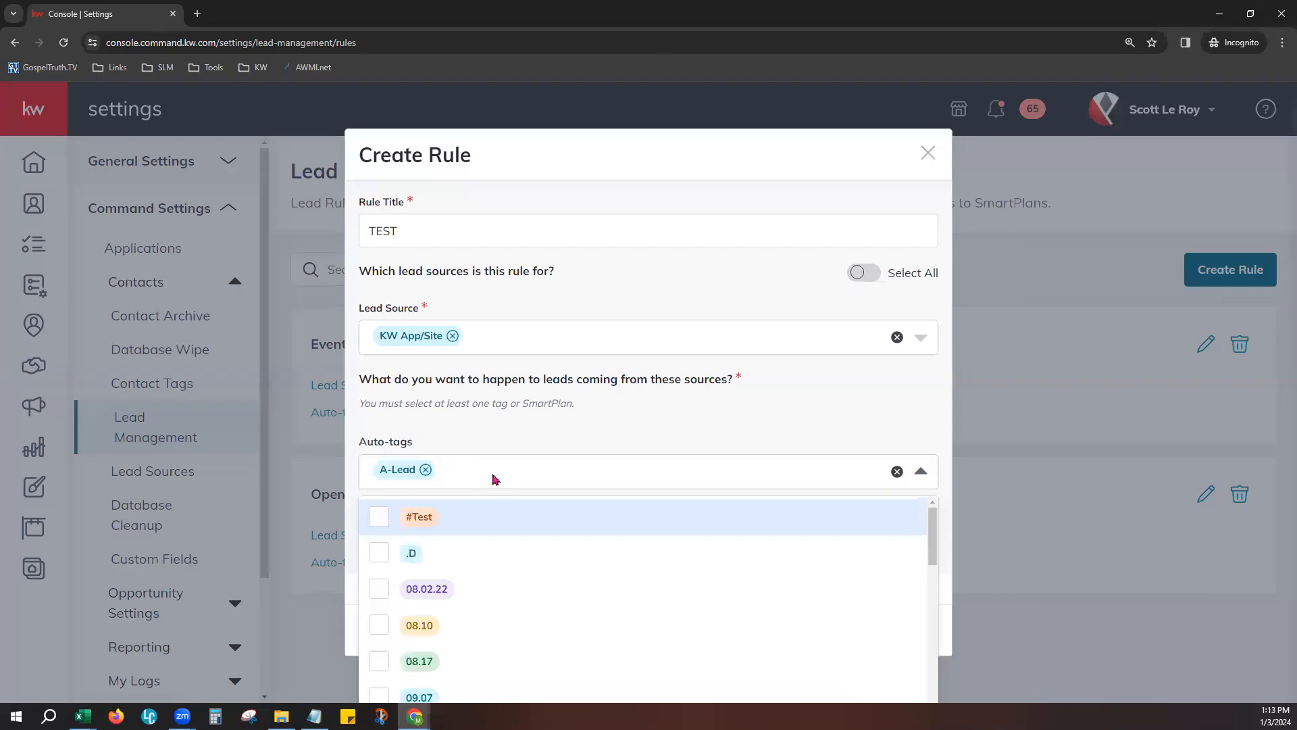
- Create a purple custom tag named KW App and add it to the rule's auto-tags
text(KW App)
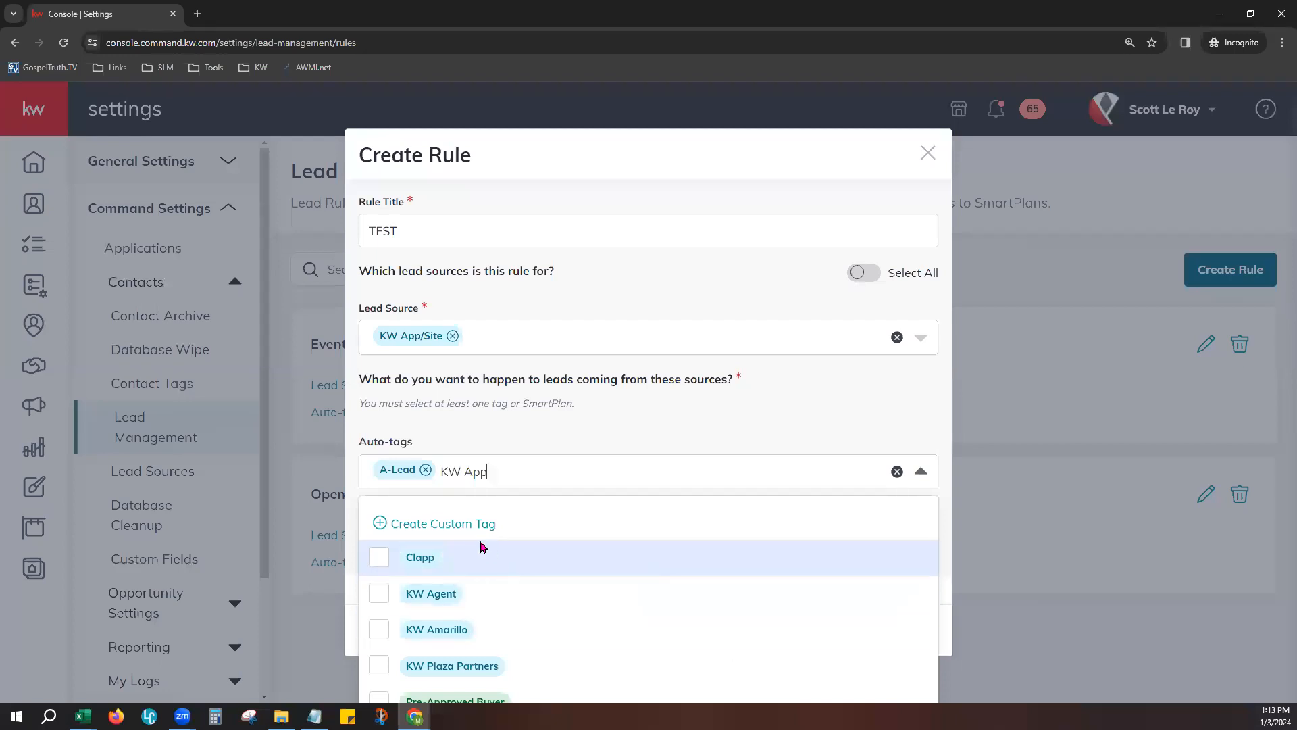
drag(437, 471, 423, 592)
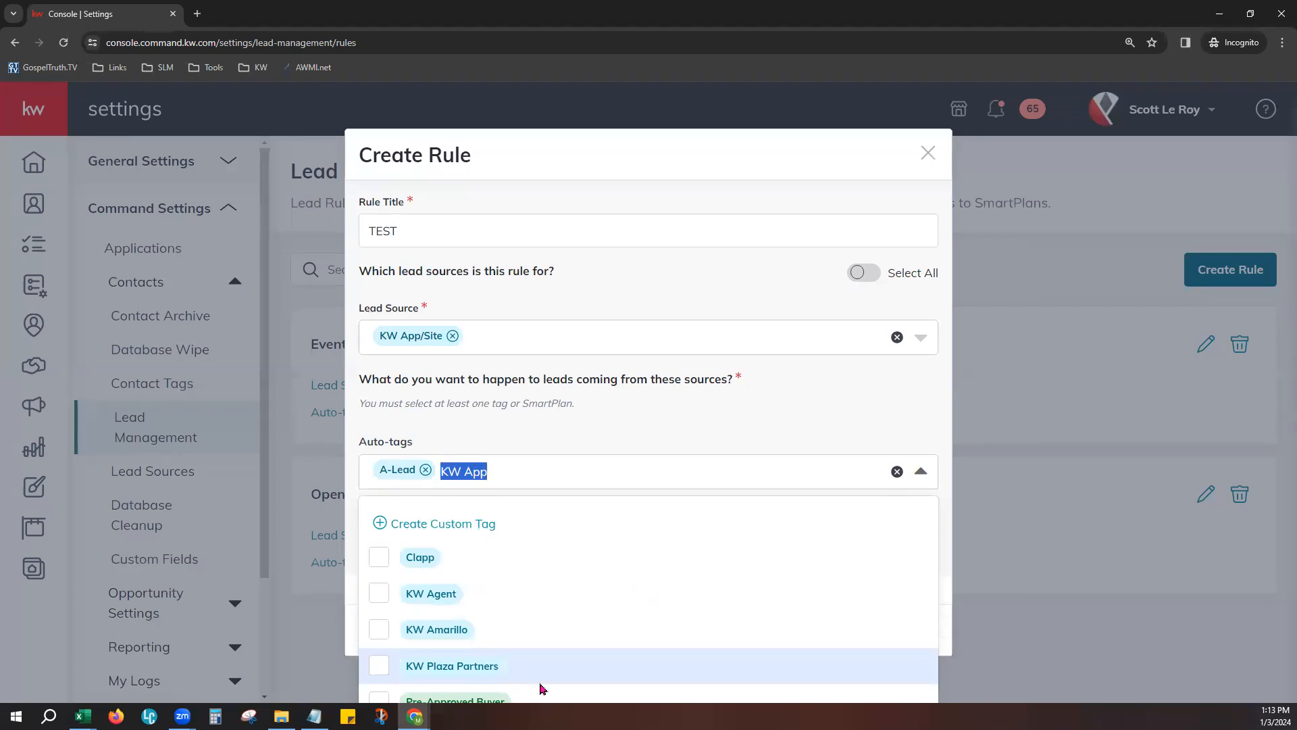
click(485, 525)
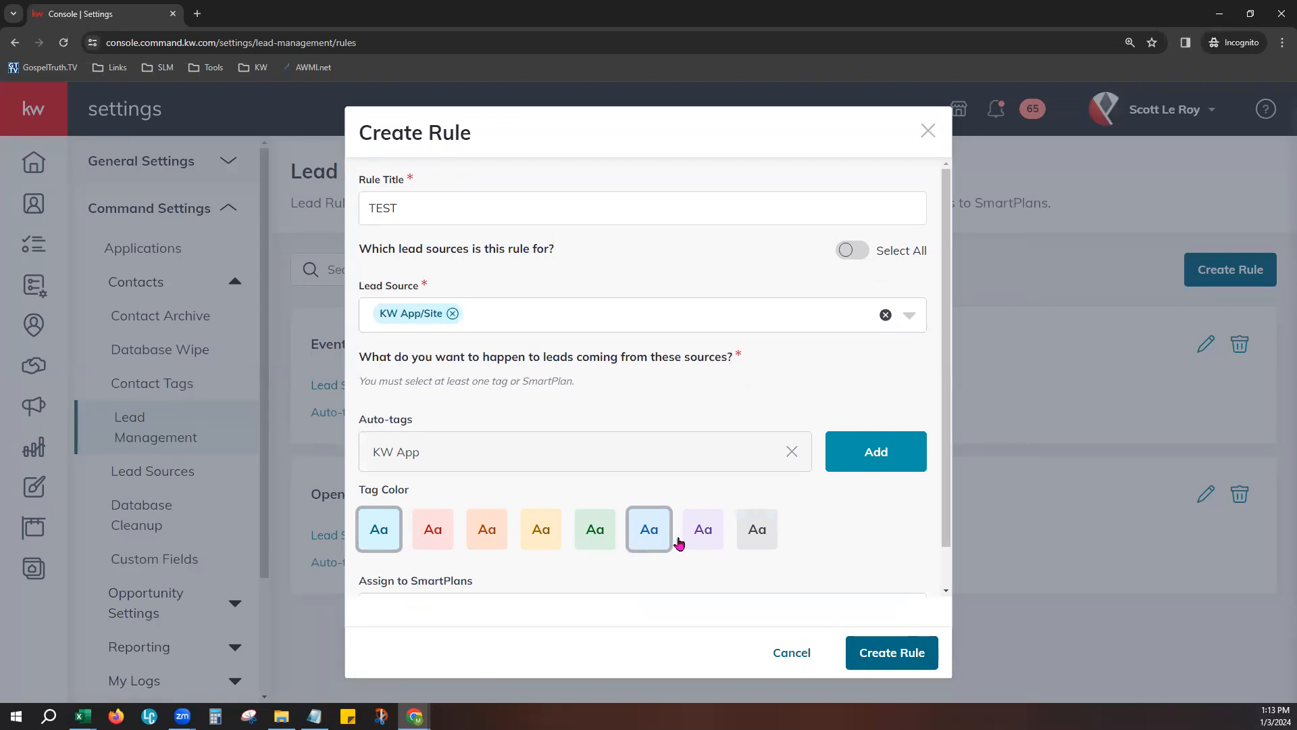
click(720, 535)
click(883, 449)
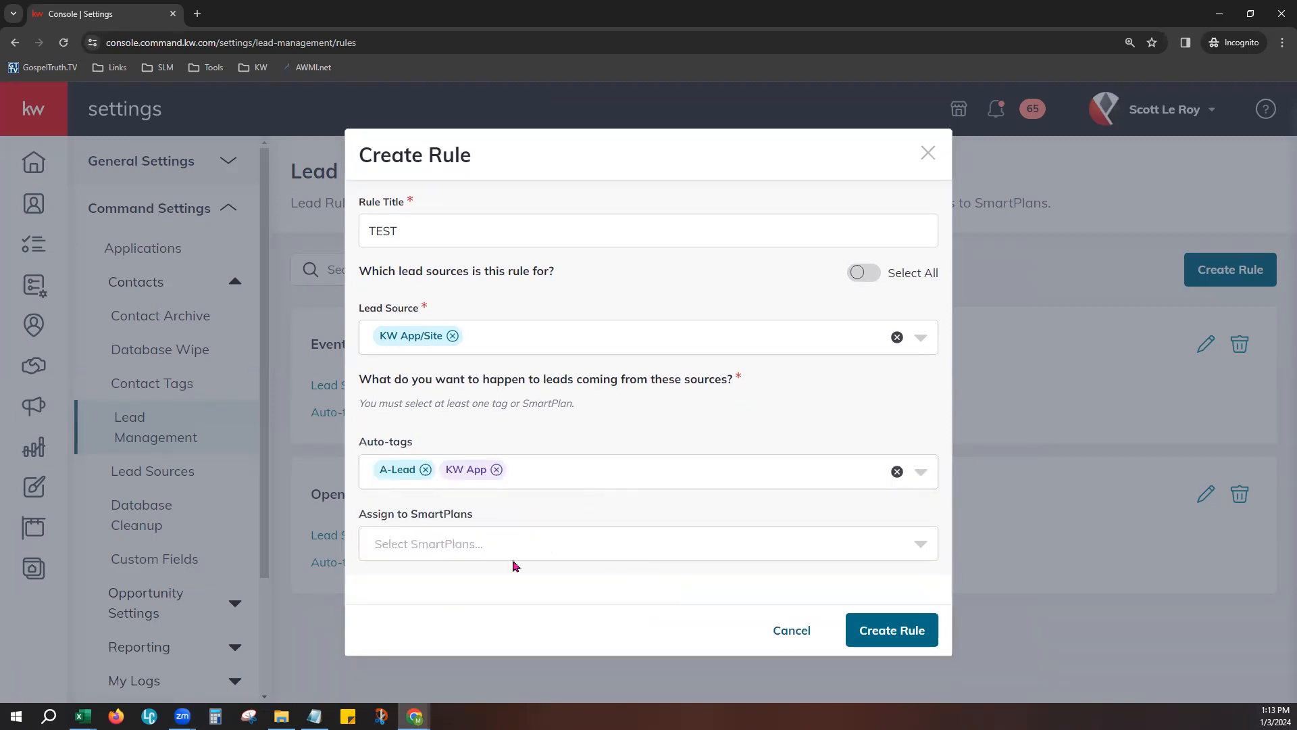
- Look through the SmartPlans available for assignment and cancel the TEST rule without creating it
click(454, 543)
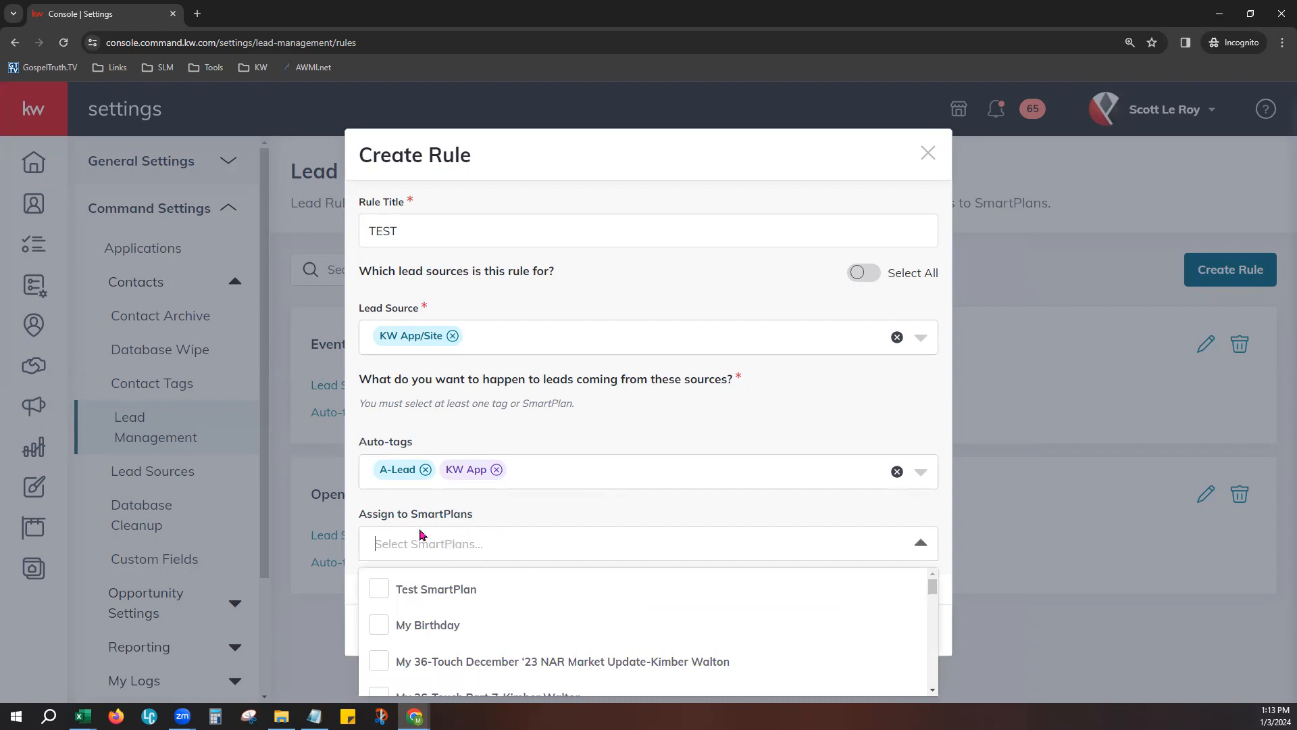
scroll(485, 608, down, 5)
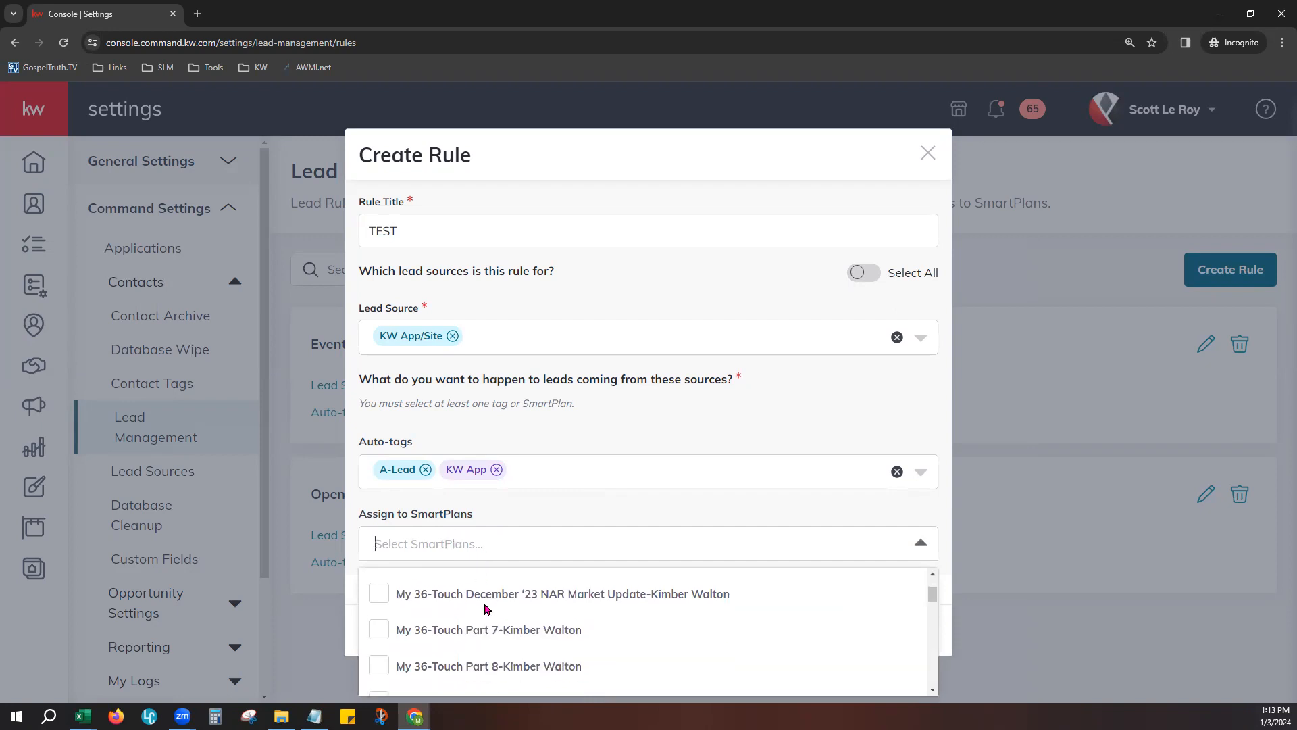
scroll(487, 608, down, 8)
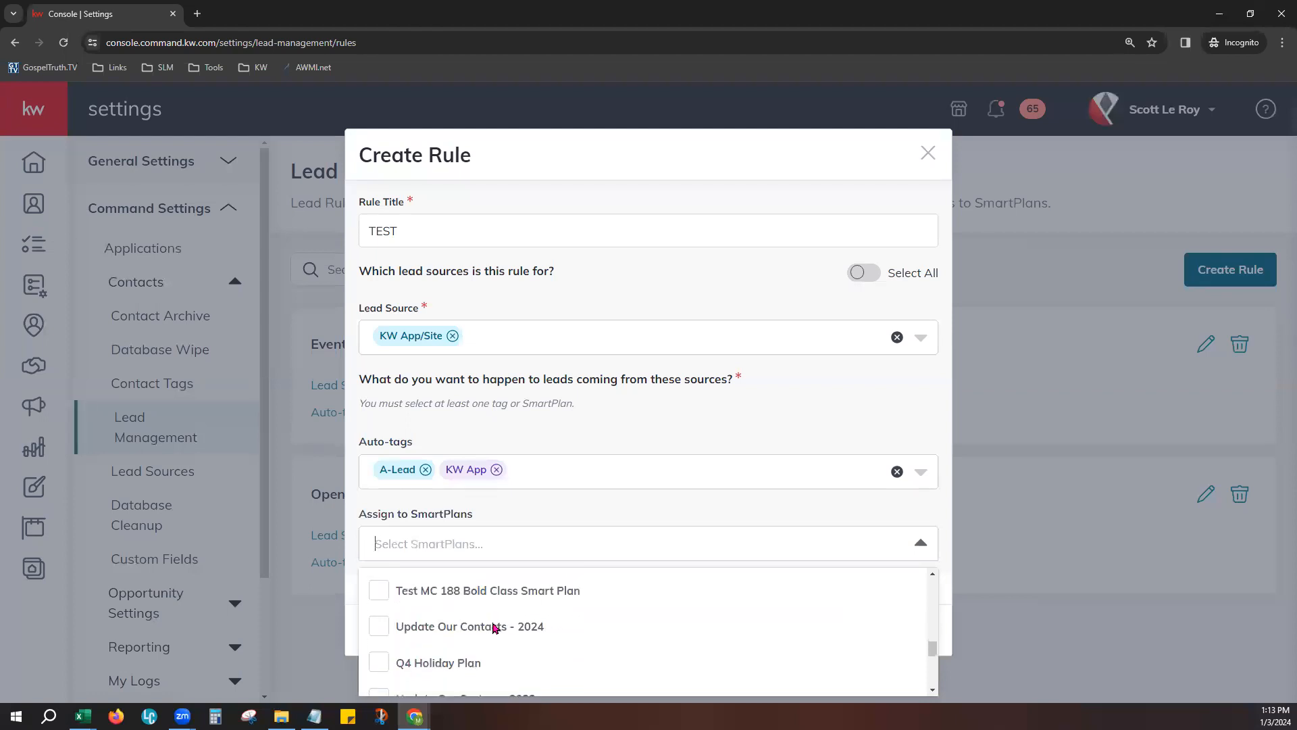
scroll(514, 654, down, 1)
scroll(513, 655, down, 6)
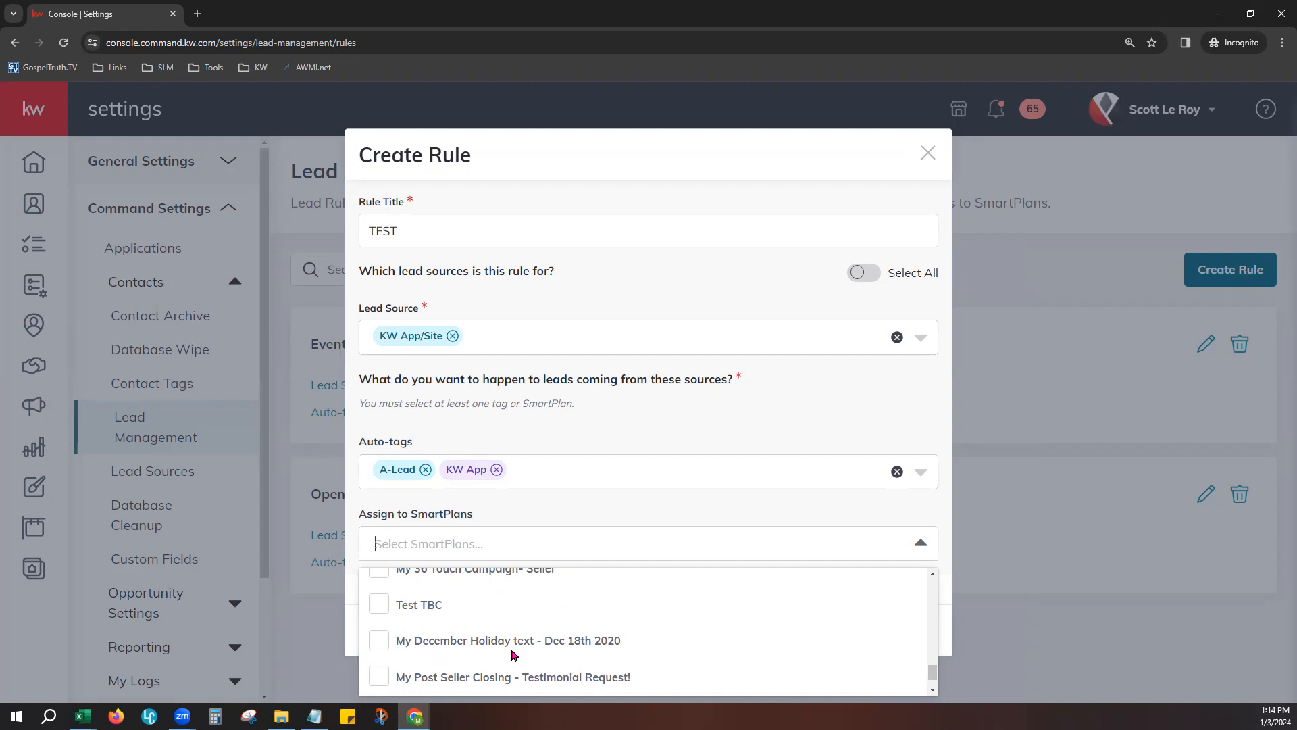
scroll(514, 654, down, 1)
click(595, 493)
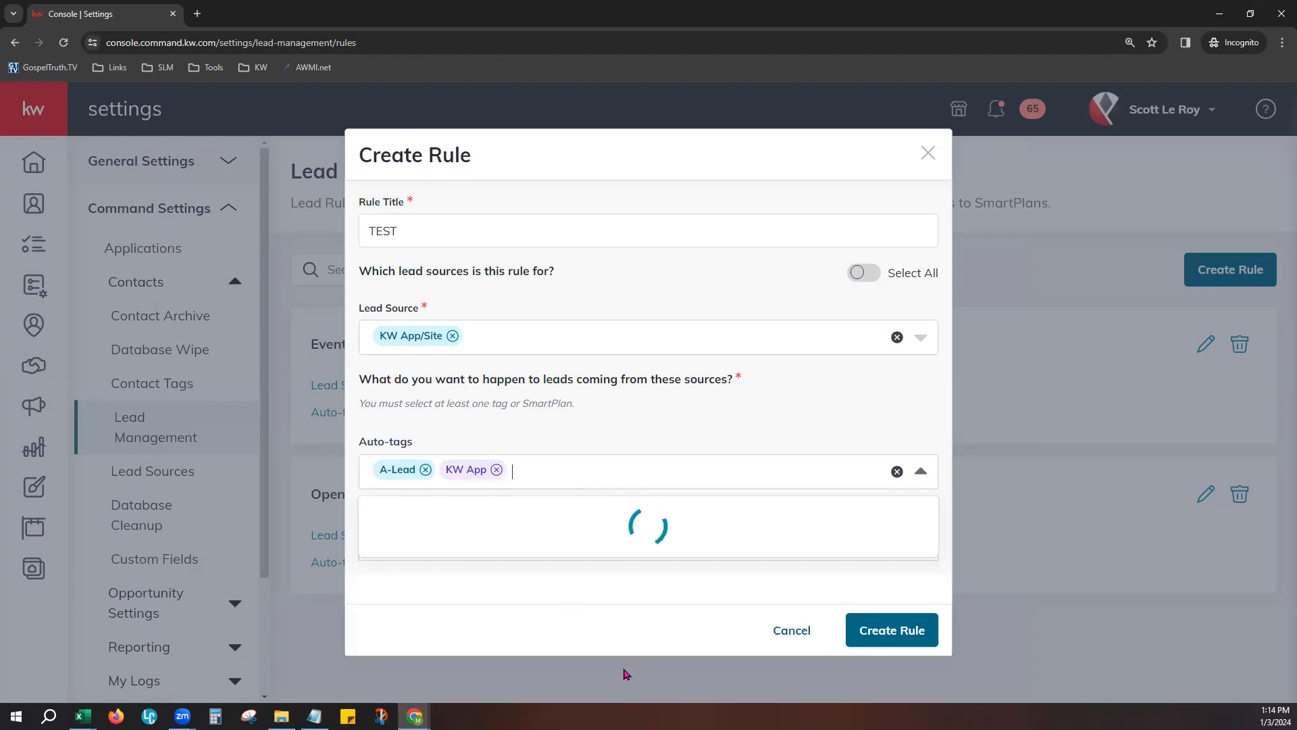
click(537, 479)
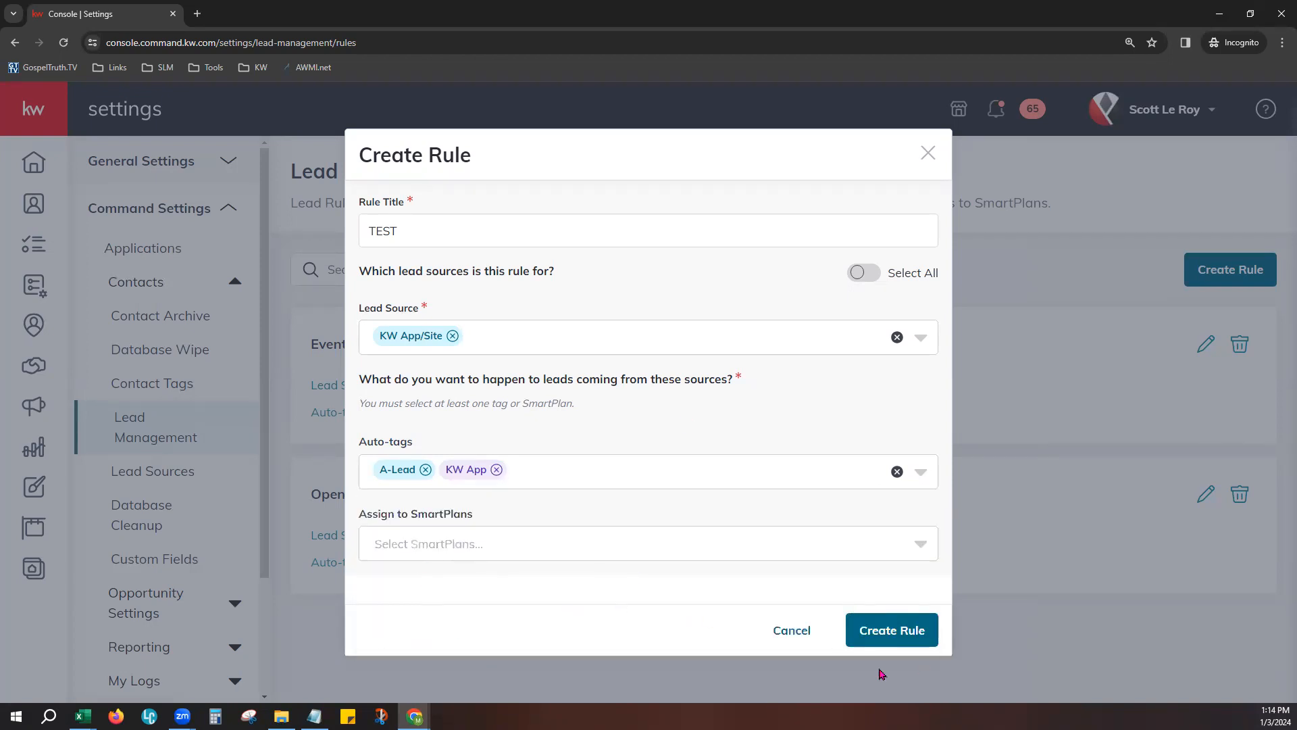
click(805, 633)
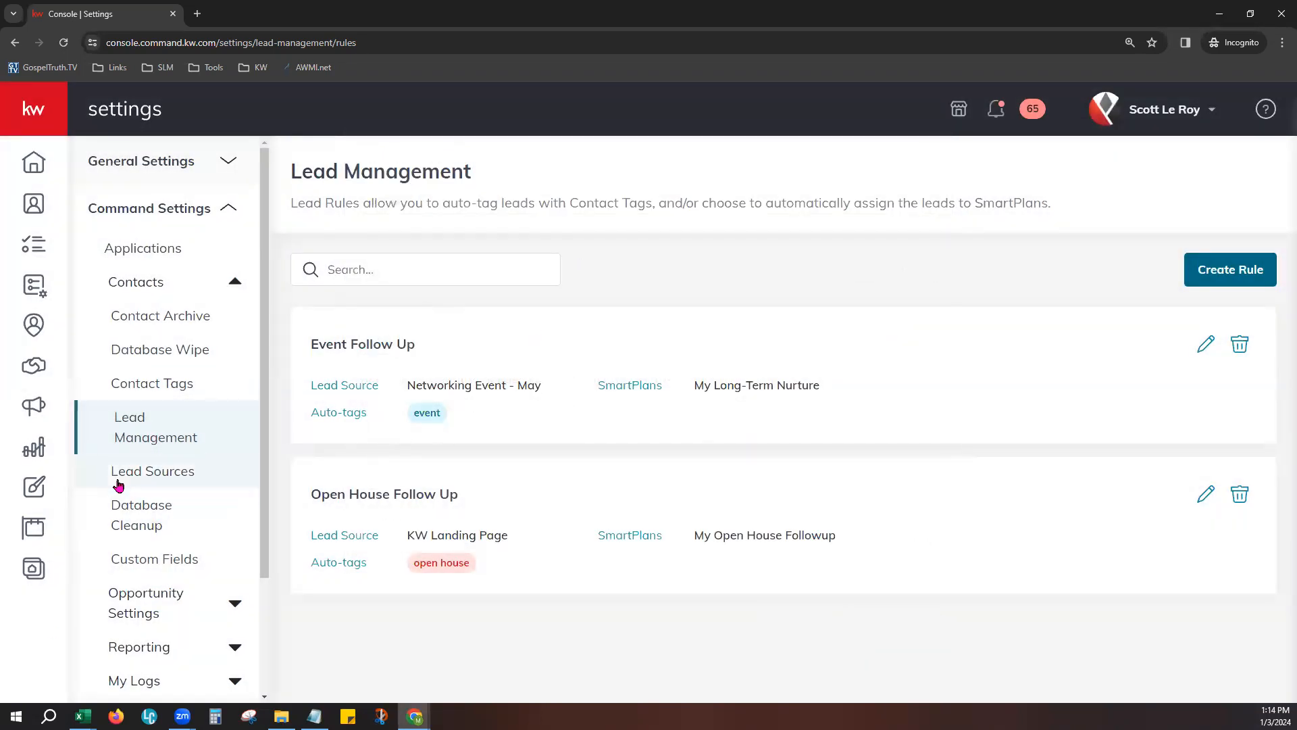
- Open the Lead Sources settings and review the sources with their categories, creators and creation dates
click(182, 478)
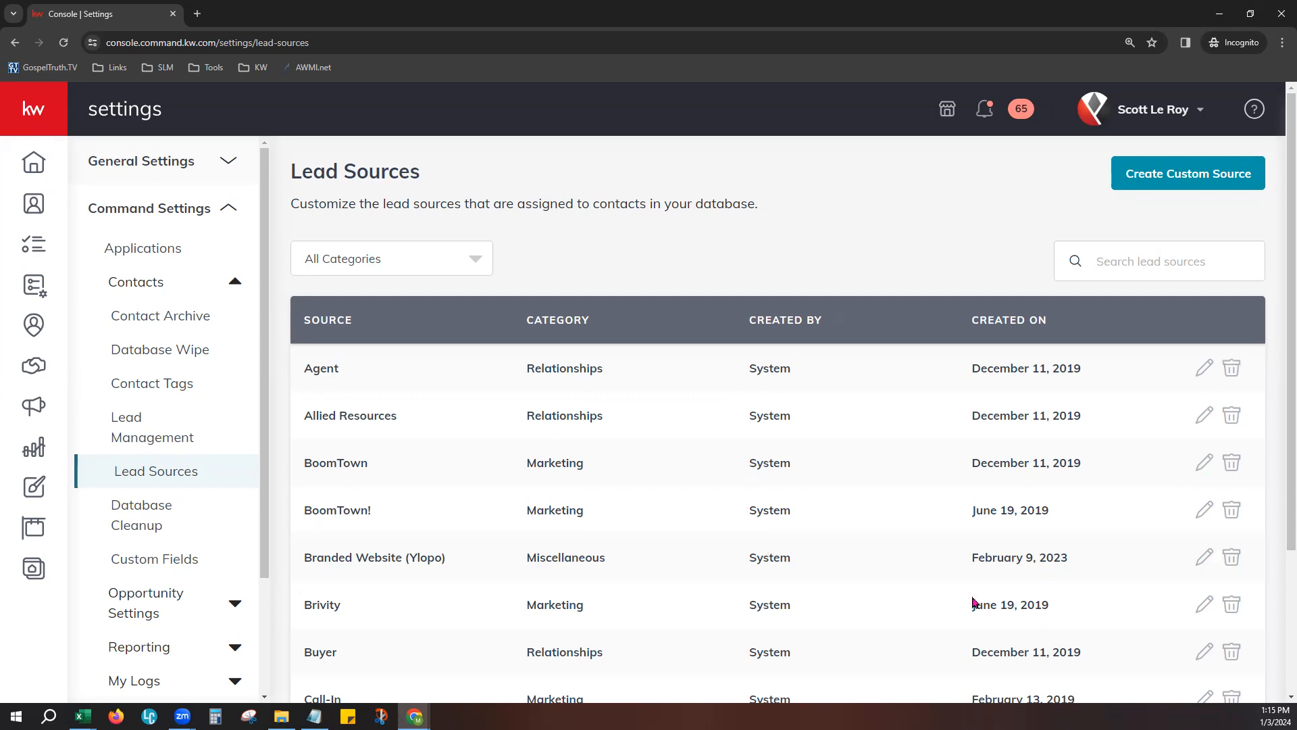
scroll(764, 559, down, 3)
scroll(764, 560, up, 1)
scroll(770, 553, down, 1)
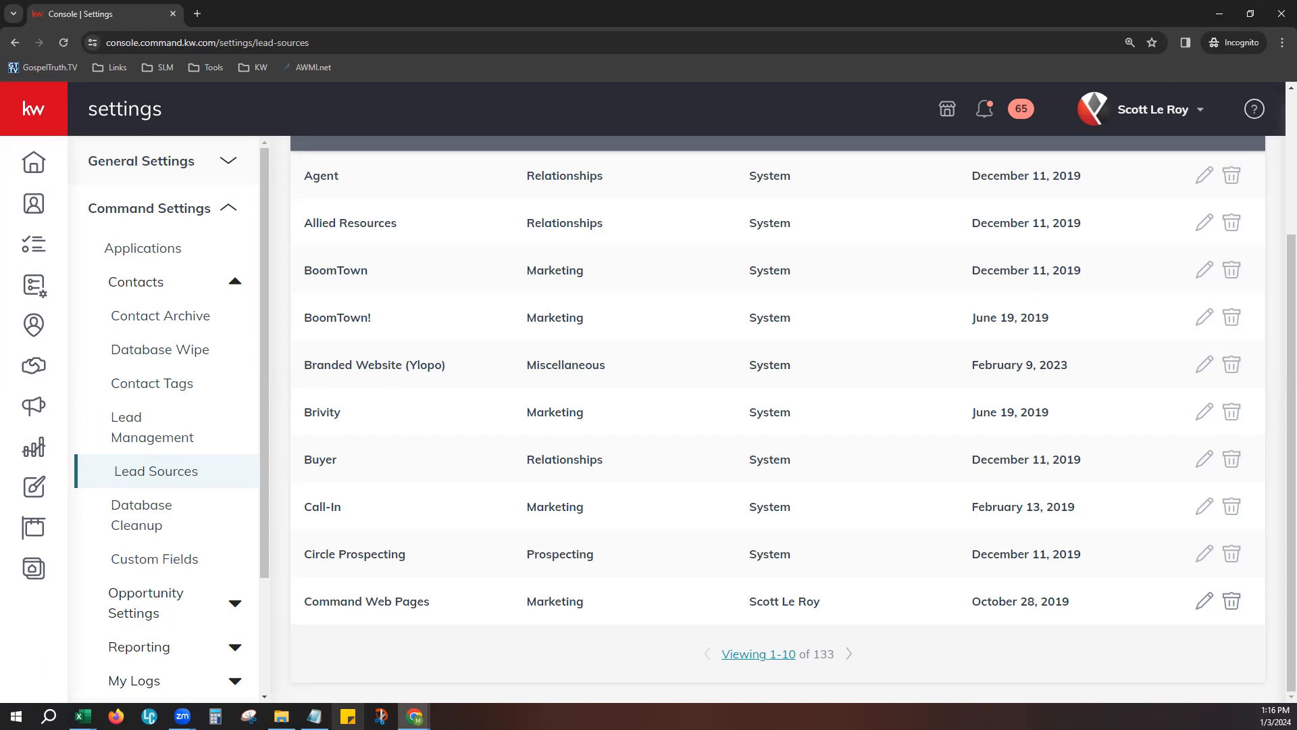
mouse_move(415, 715)
scroll(751, 456, up, 3)
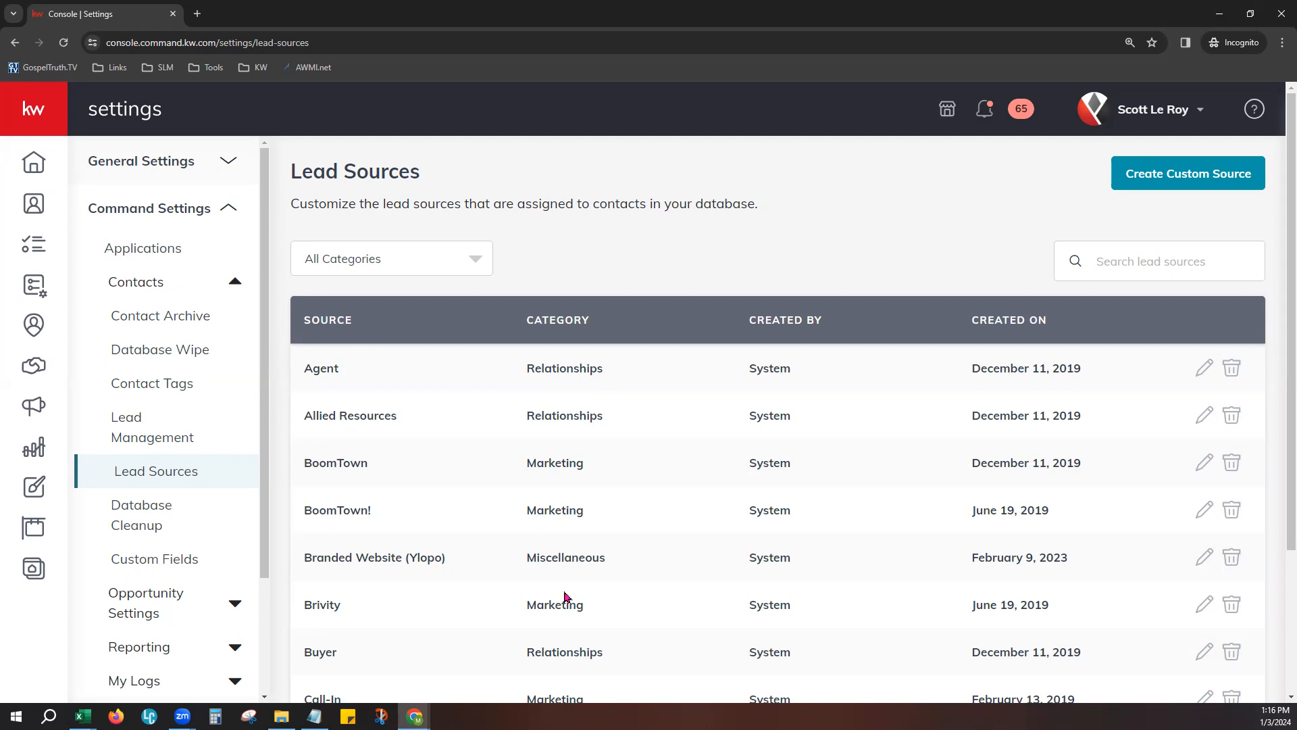
- Open Database Cleanup, run a check for duplicate contacts and reload the page
click(161, 528)
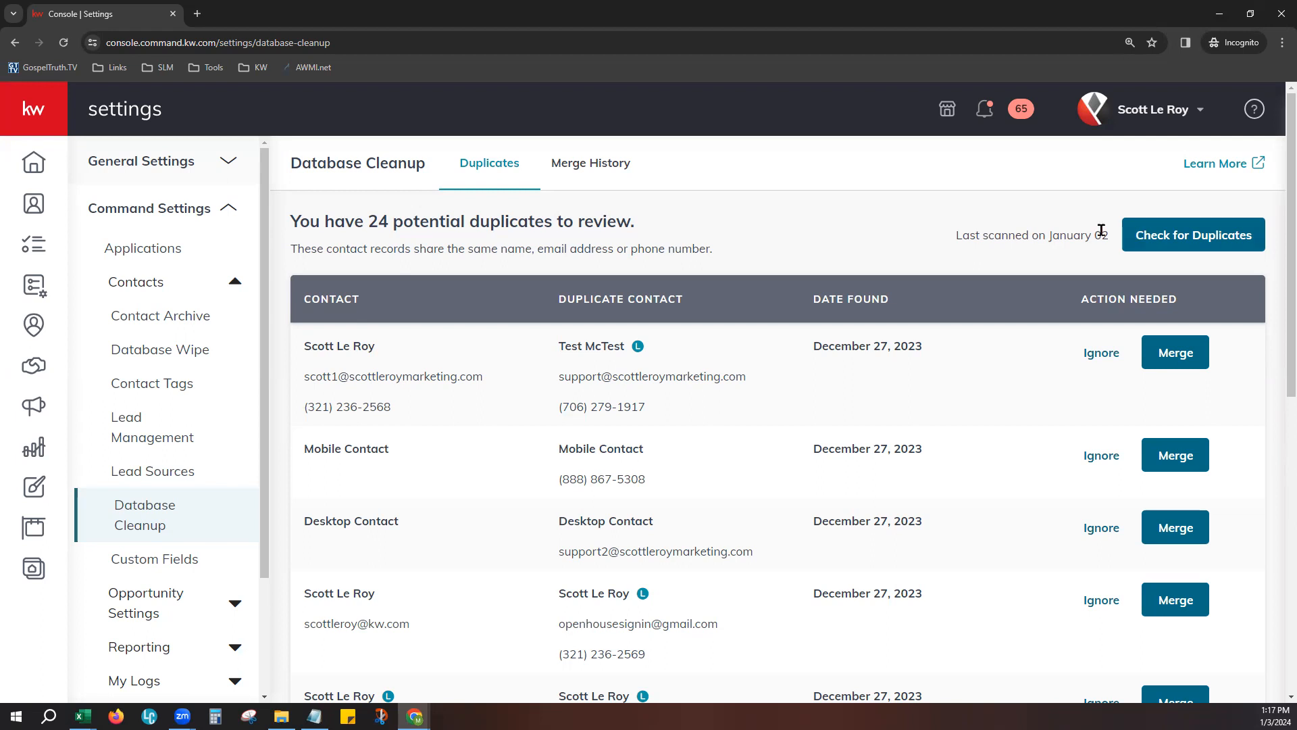
click(1184, 235)
drag(829, 631, 1151, 631)
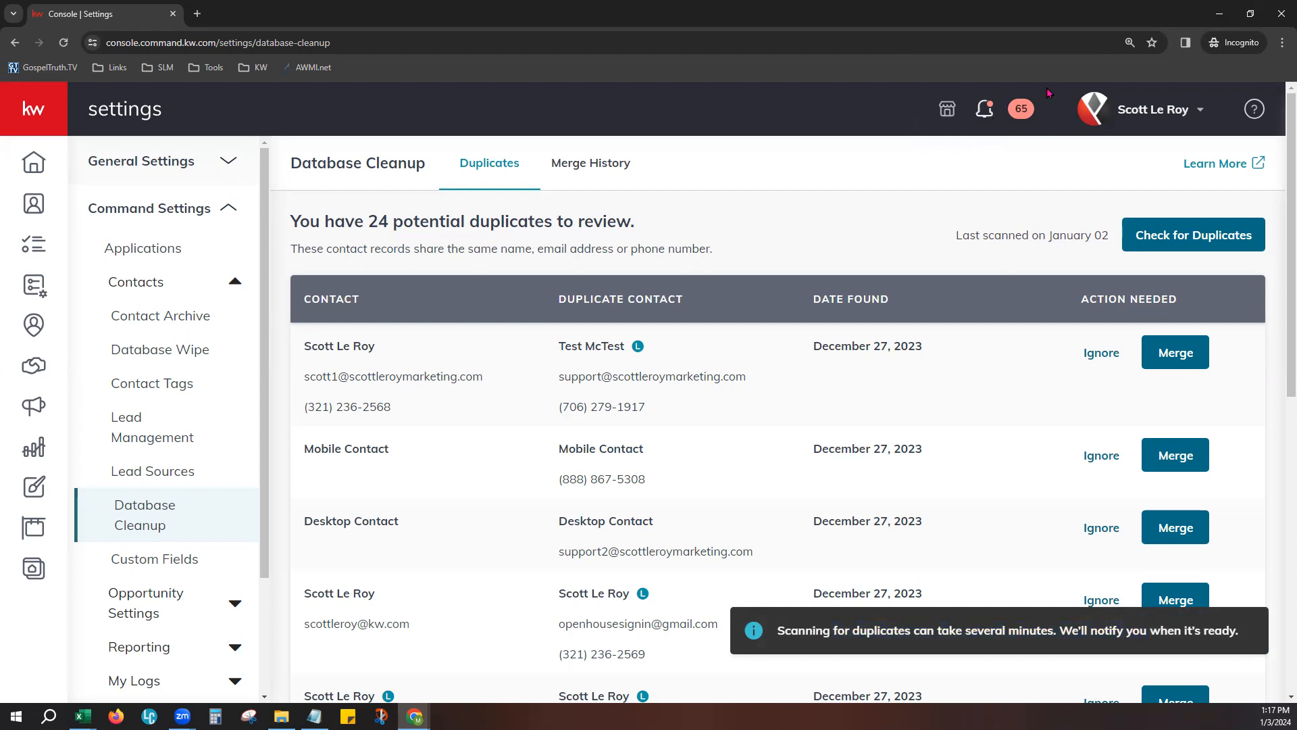
key(F5)
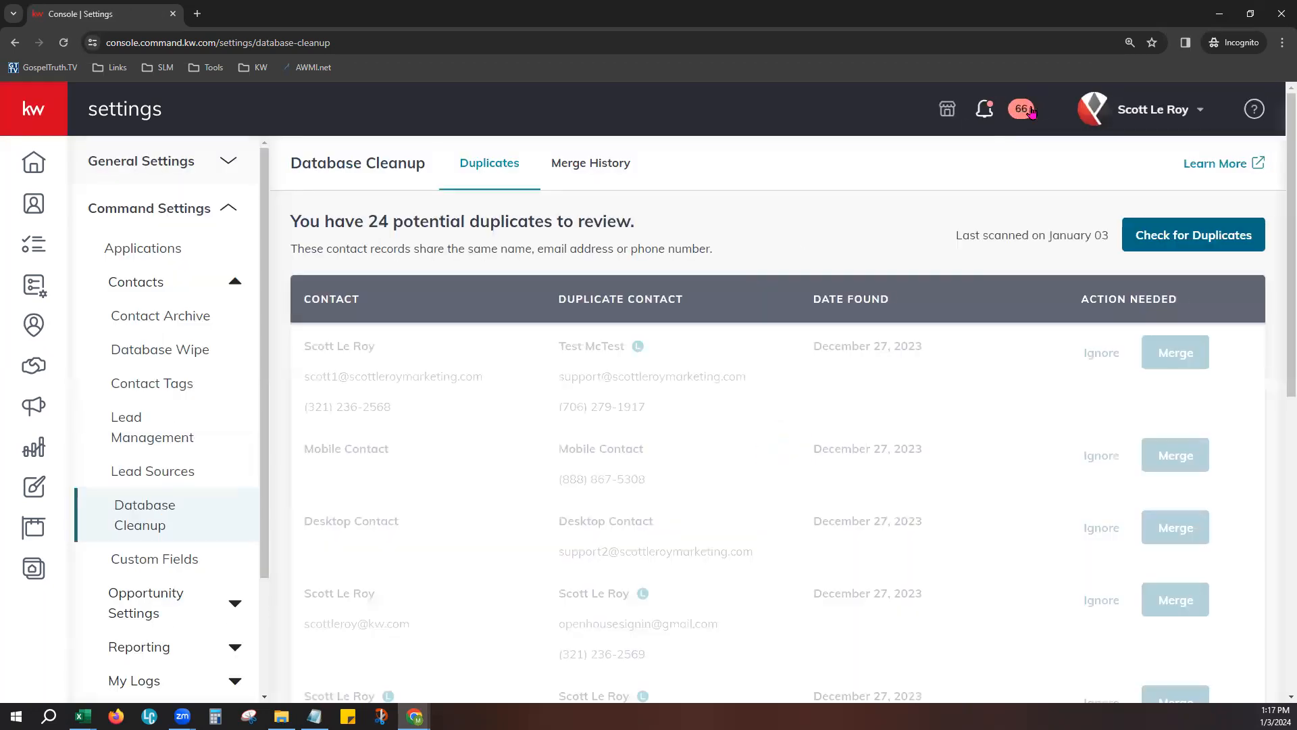
- Read the Database Scan Completed message in the unread notifications and return to the duplicates list
click(1025, 112)
drag(951, 322, 1081, 322)
drag(967, 339, 1109, 338)
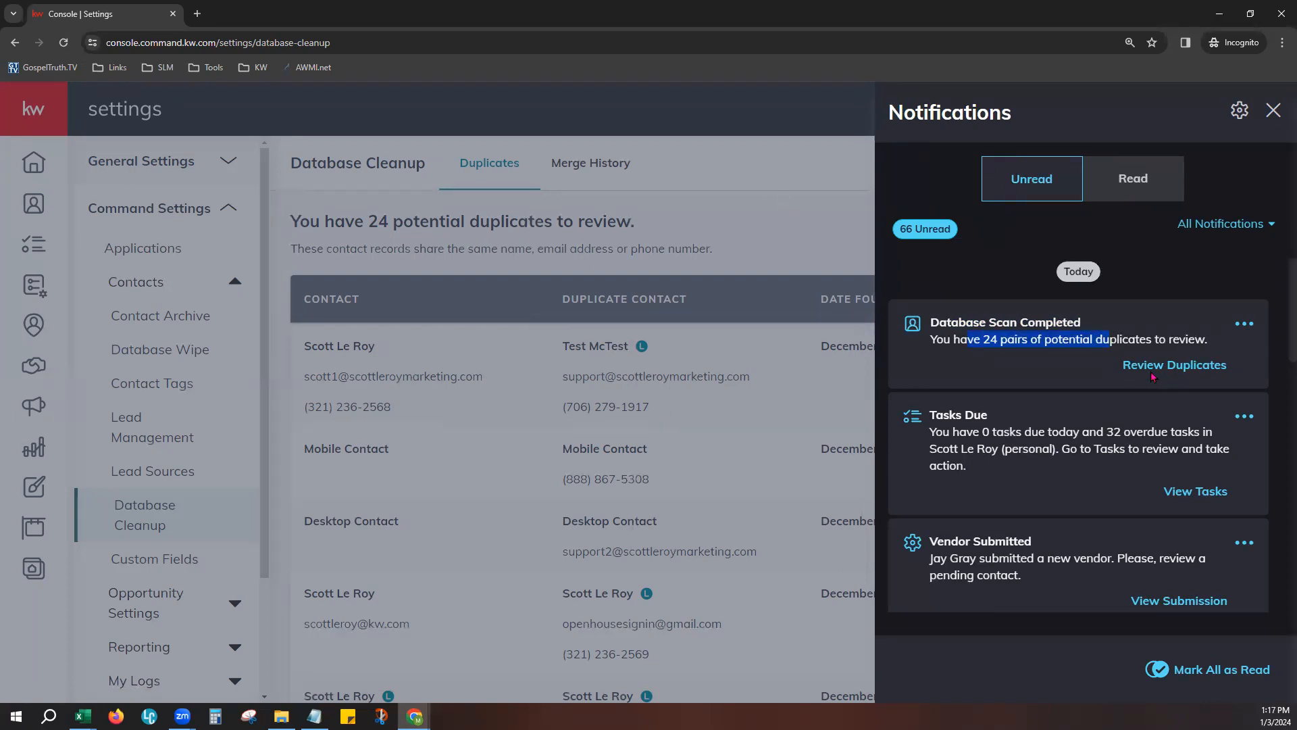
click(788, 188)
click(525, 489)
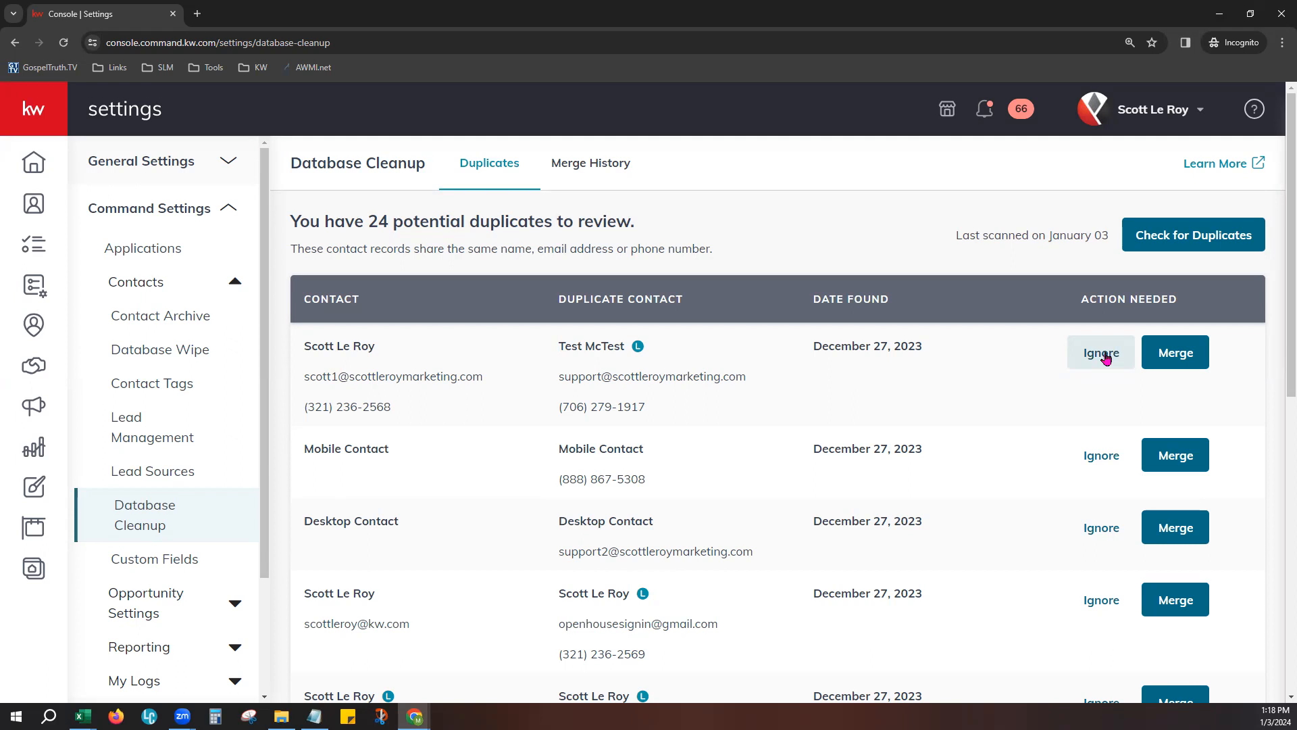
- Try each contact of the first duplicate pair as the primary one to keep, and cancel the merge
click(1198, 351)
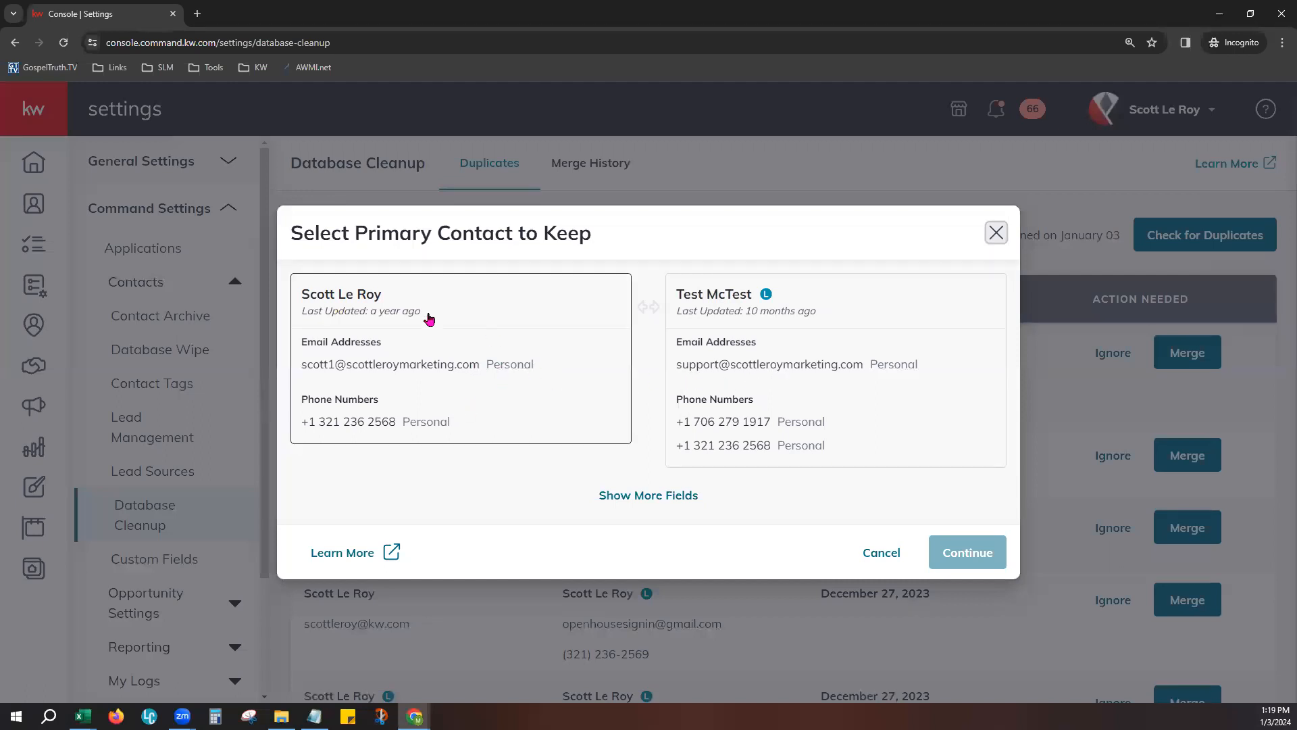
click(526, 339)
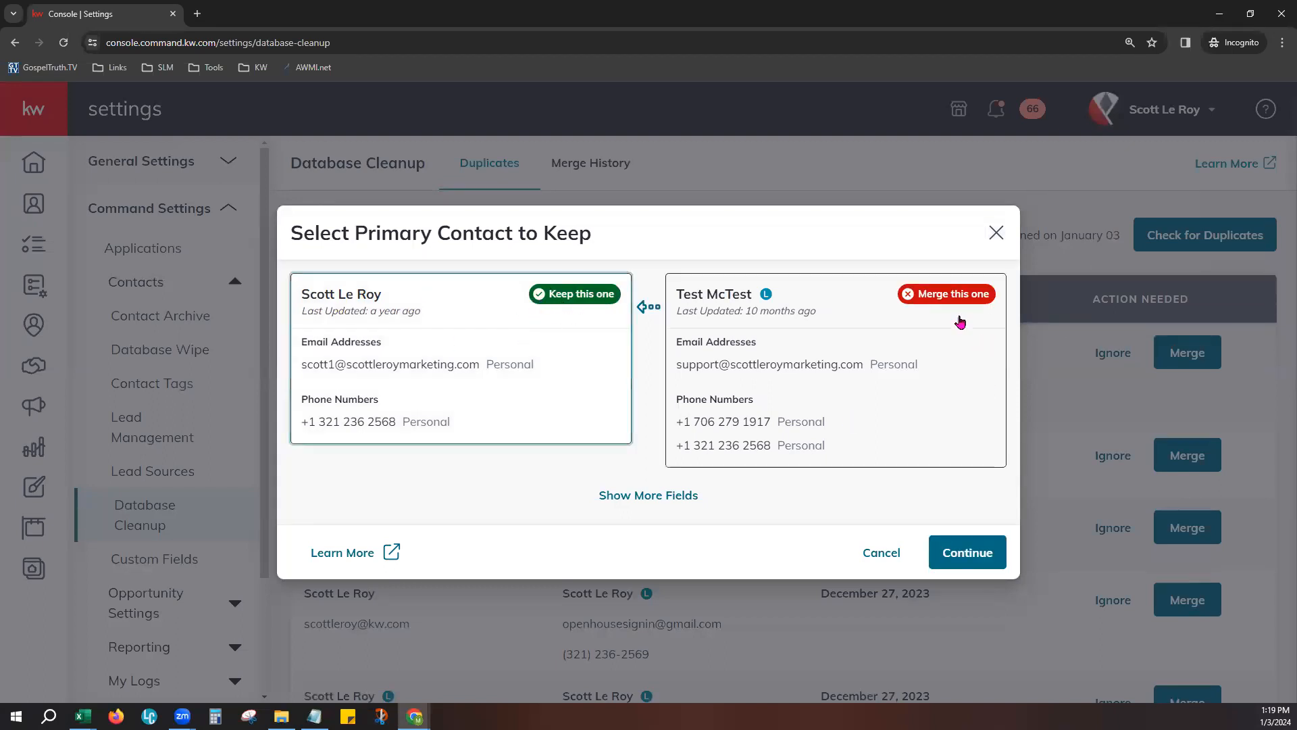
click(917, 343)
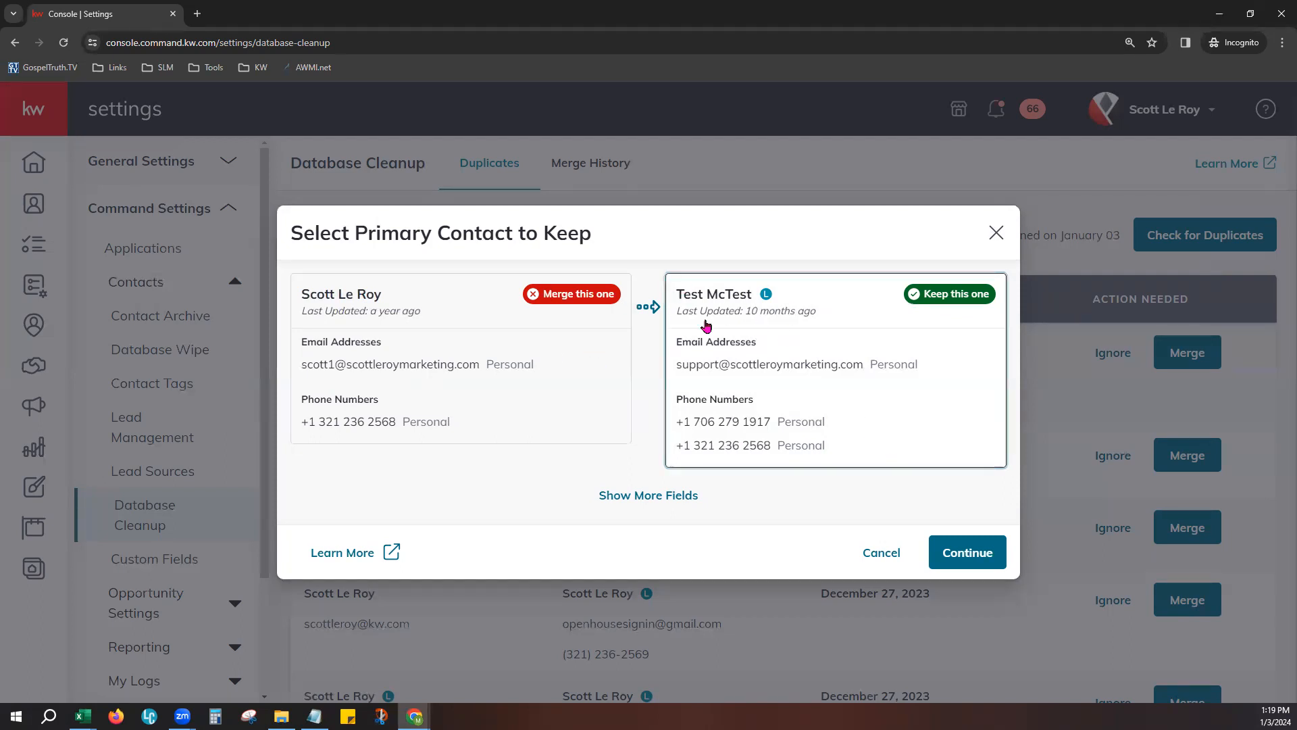
click(497, 386)
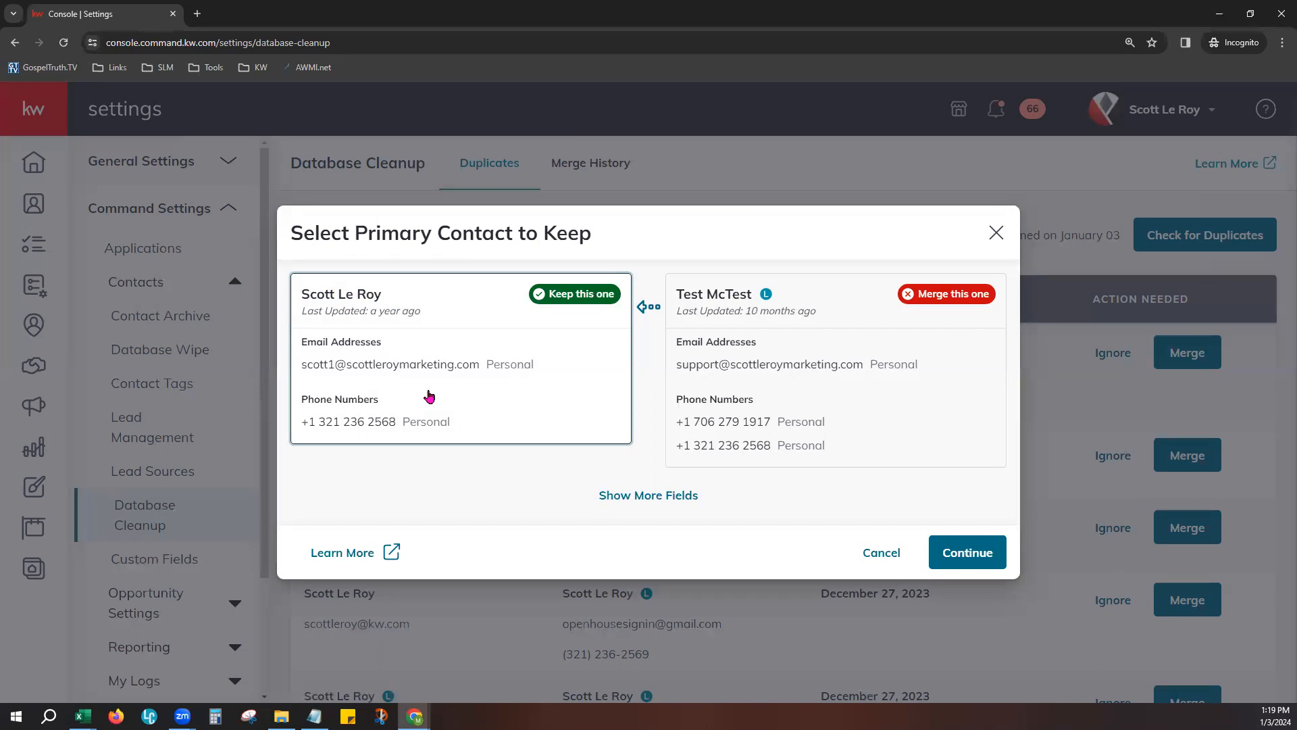
click(878, 552)
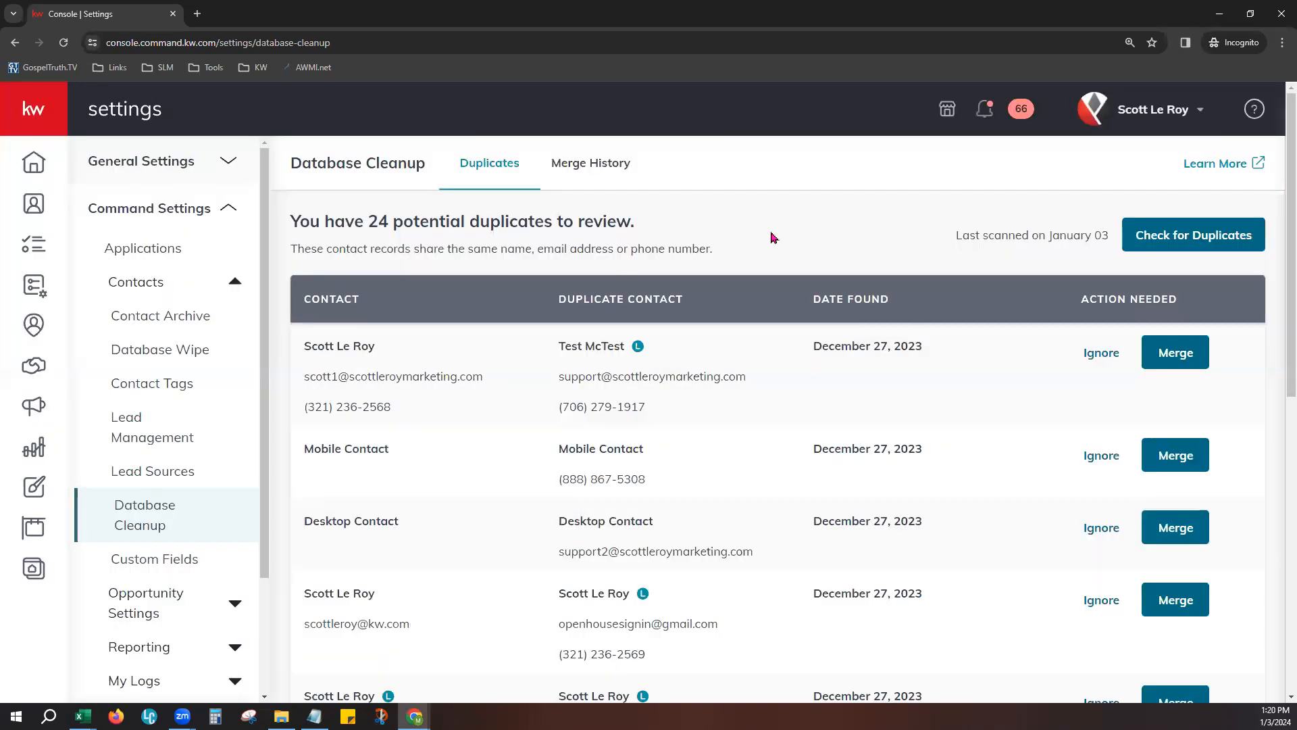
- Open the Custom Fields settings and start a new custom field named Favorite Pie
scroll(196, 529, down, 1)
click(177, 498)
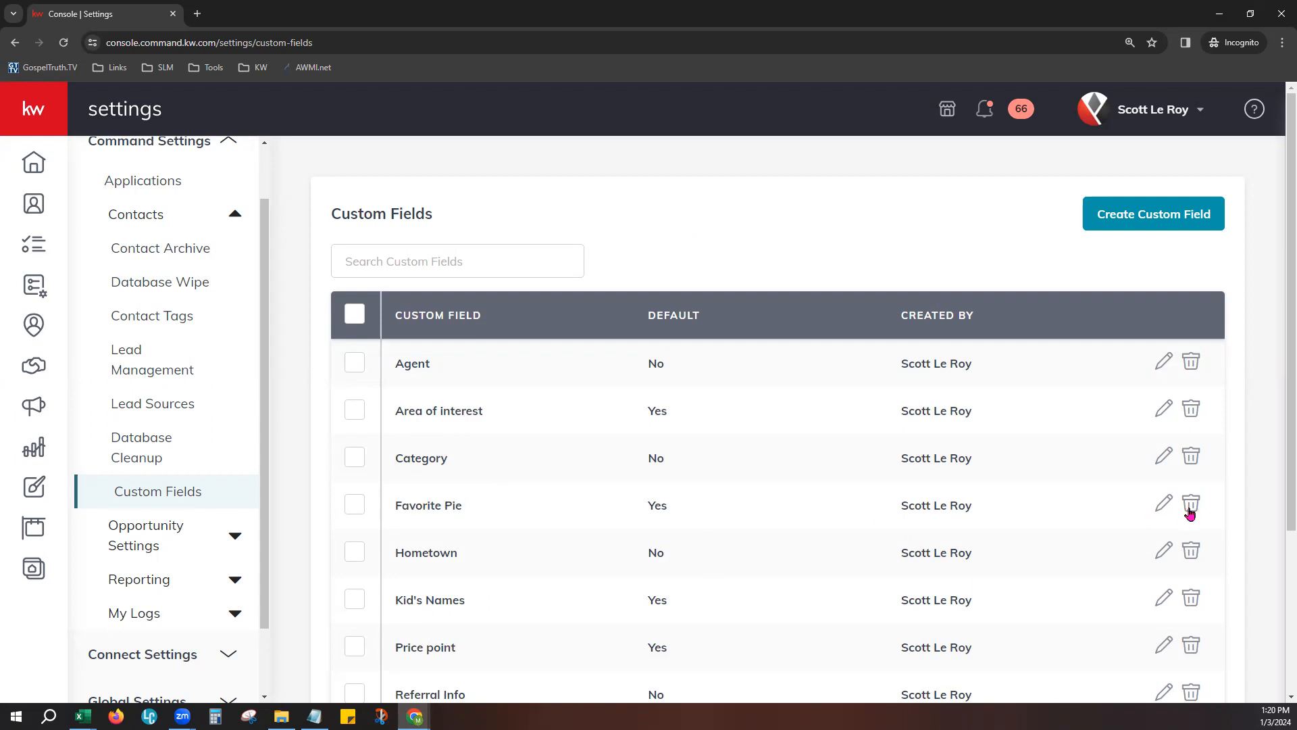
click(1193, 215)
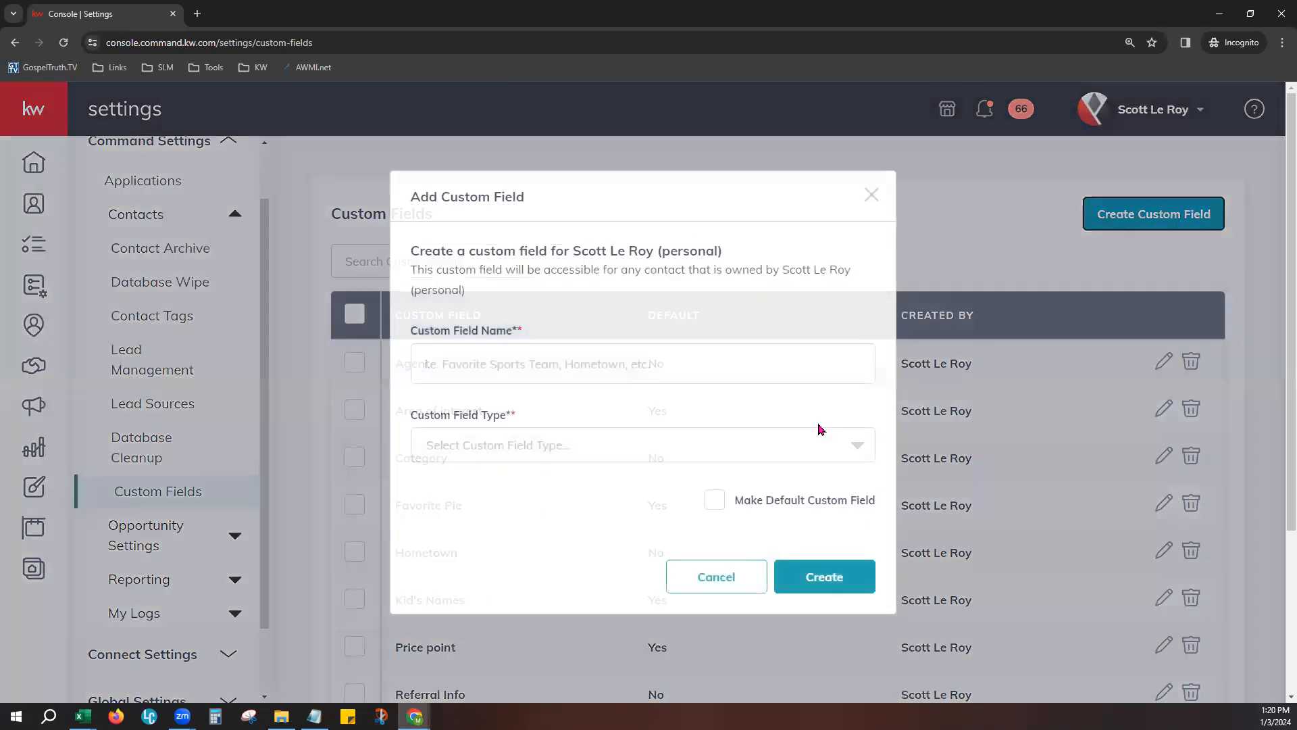
click(566, 353)
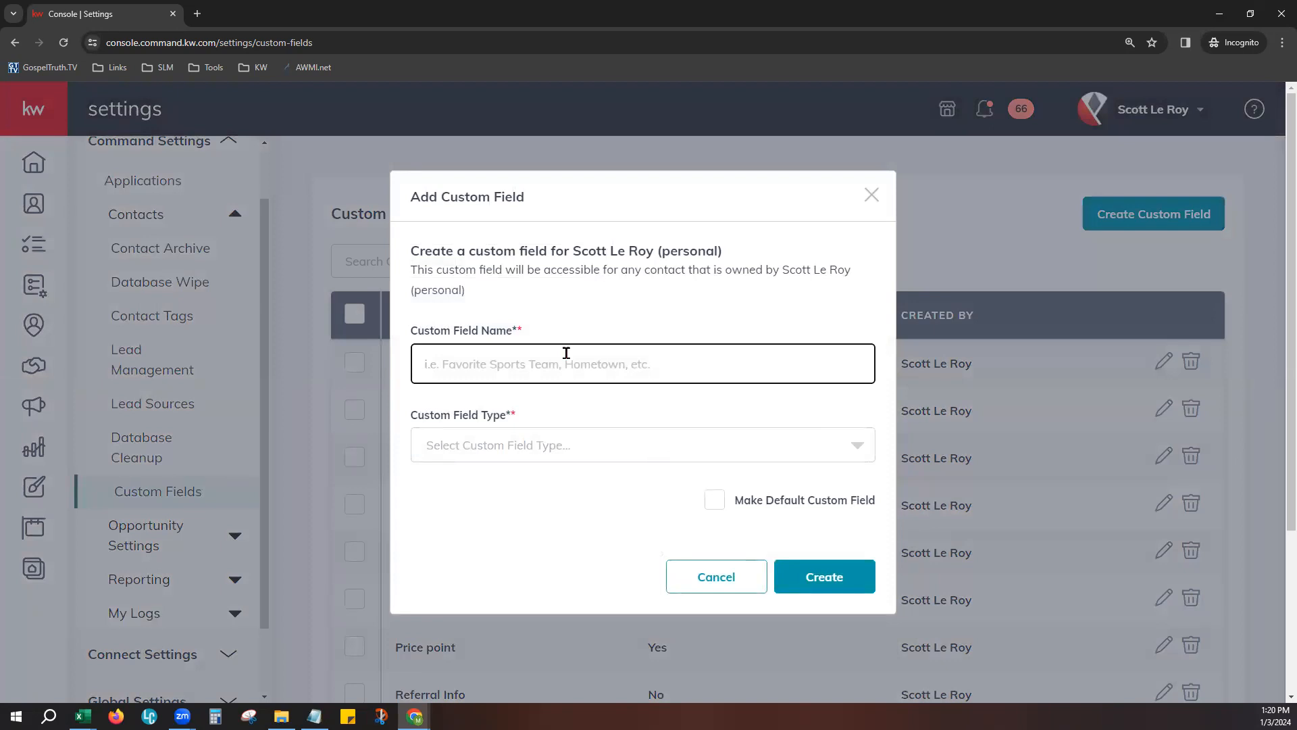
text(Favorite)
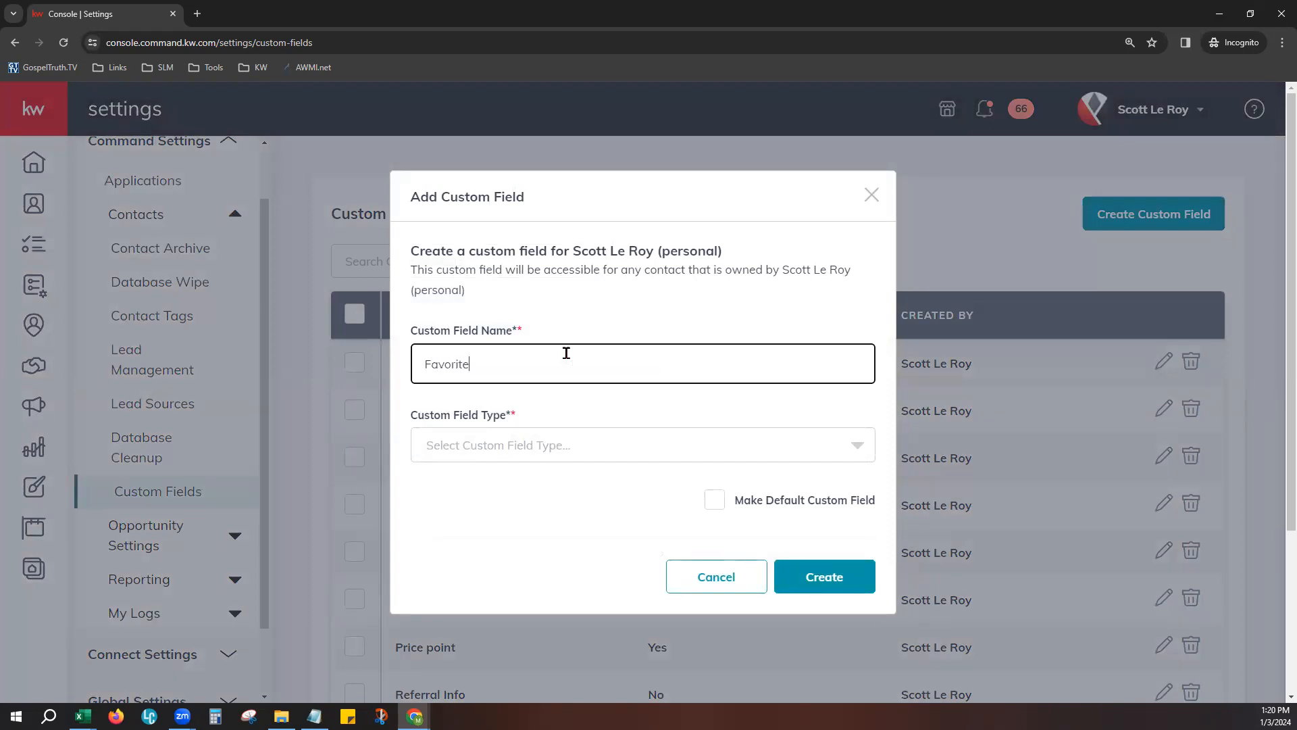
text( Pie)
- Look through the available field types, rename the new custom field Favorite Pie 2 and set its type to Dropdown
drag(427, 416, 535, 424)
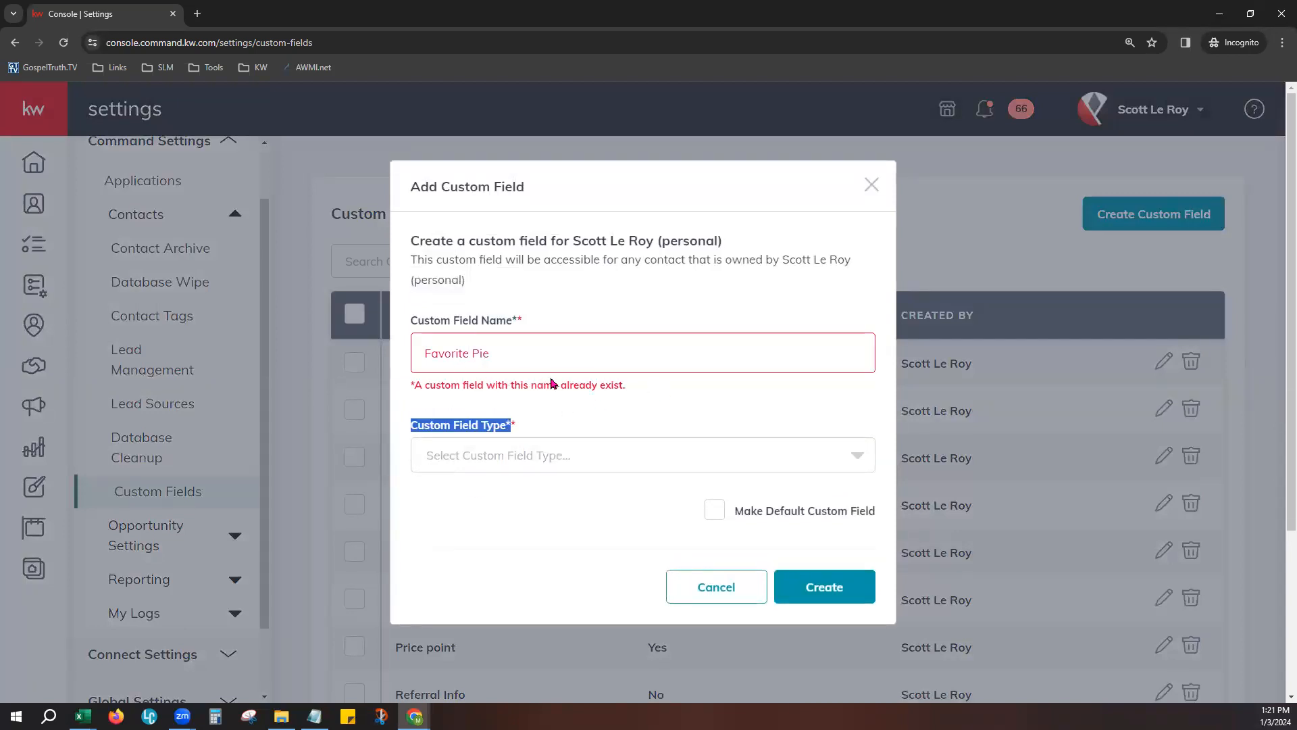
click(465, 464)
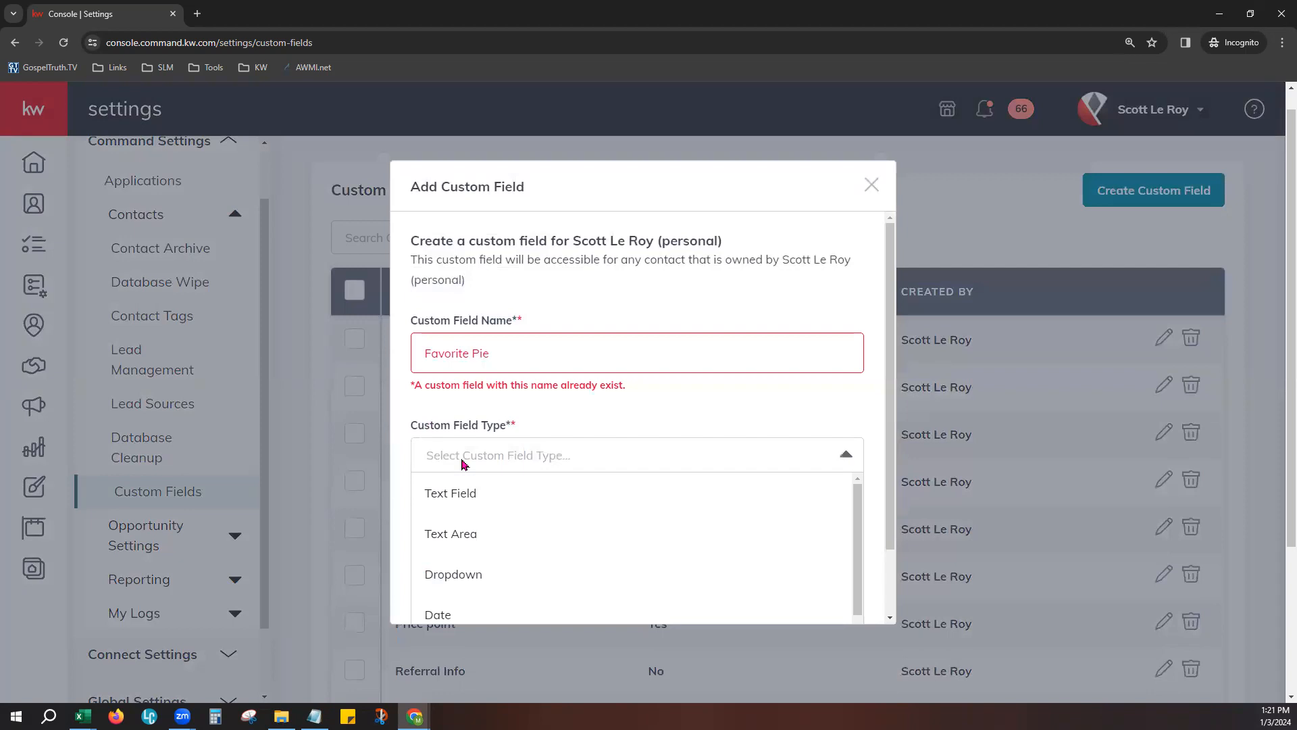
scroll(871, 495, down, 2)
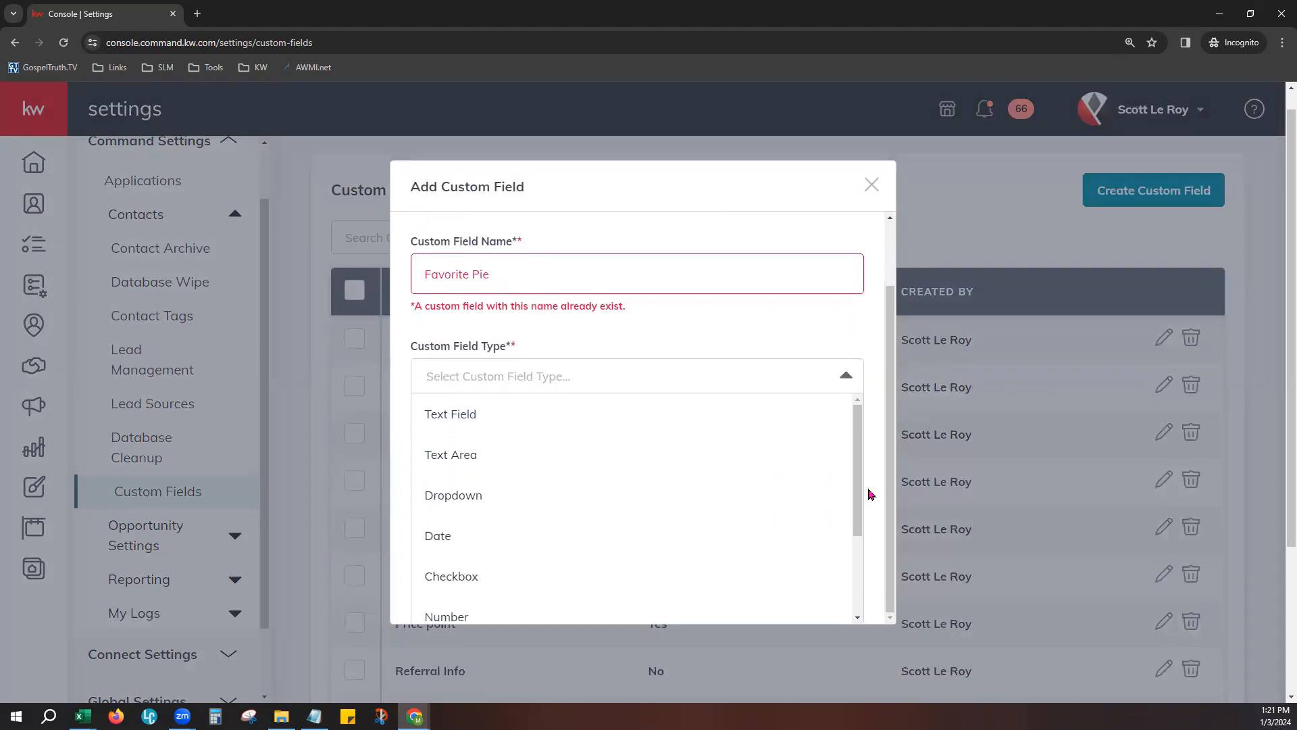
click(564, 275)
text(2)
click(611, 442)
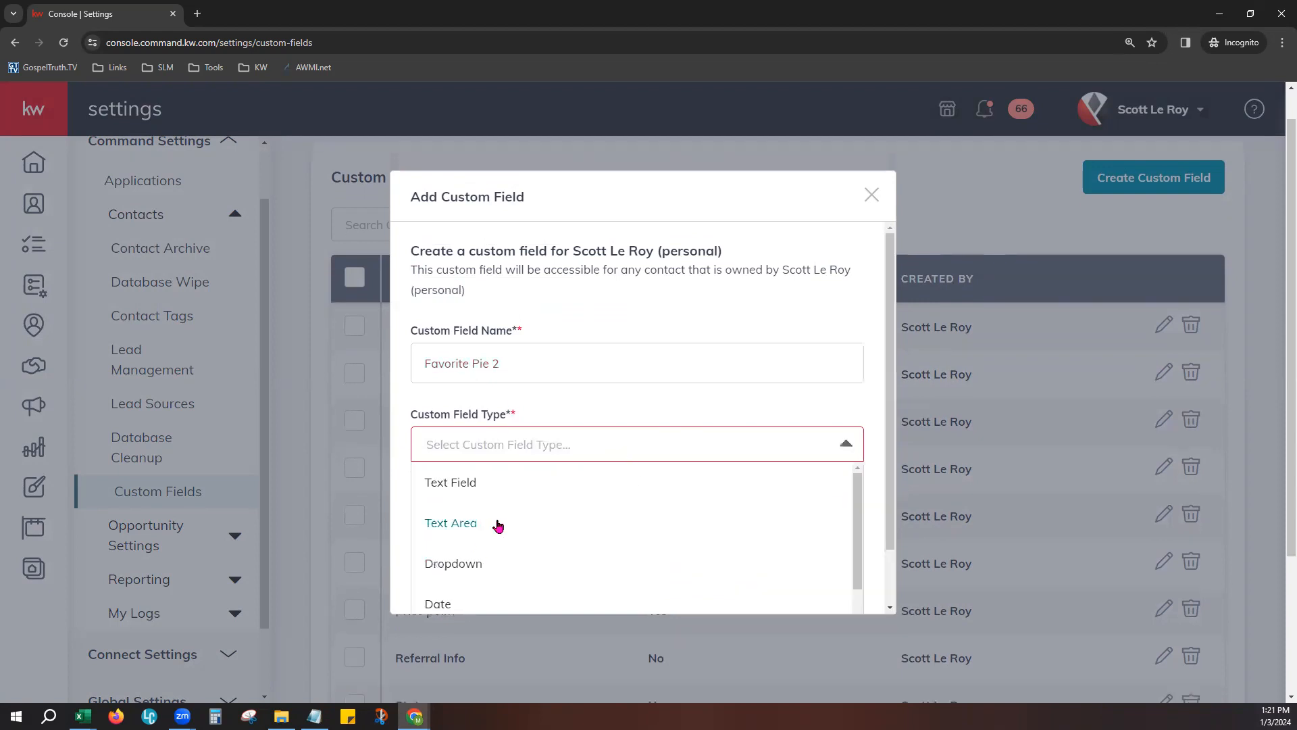
scroll(535, 489, down, 1)
scroll(535, 489, up, 1)
scroll(532, 499, down, 1)
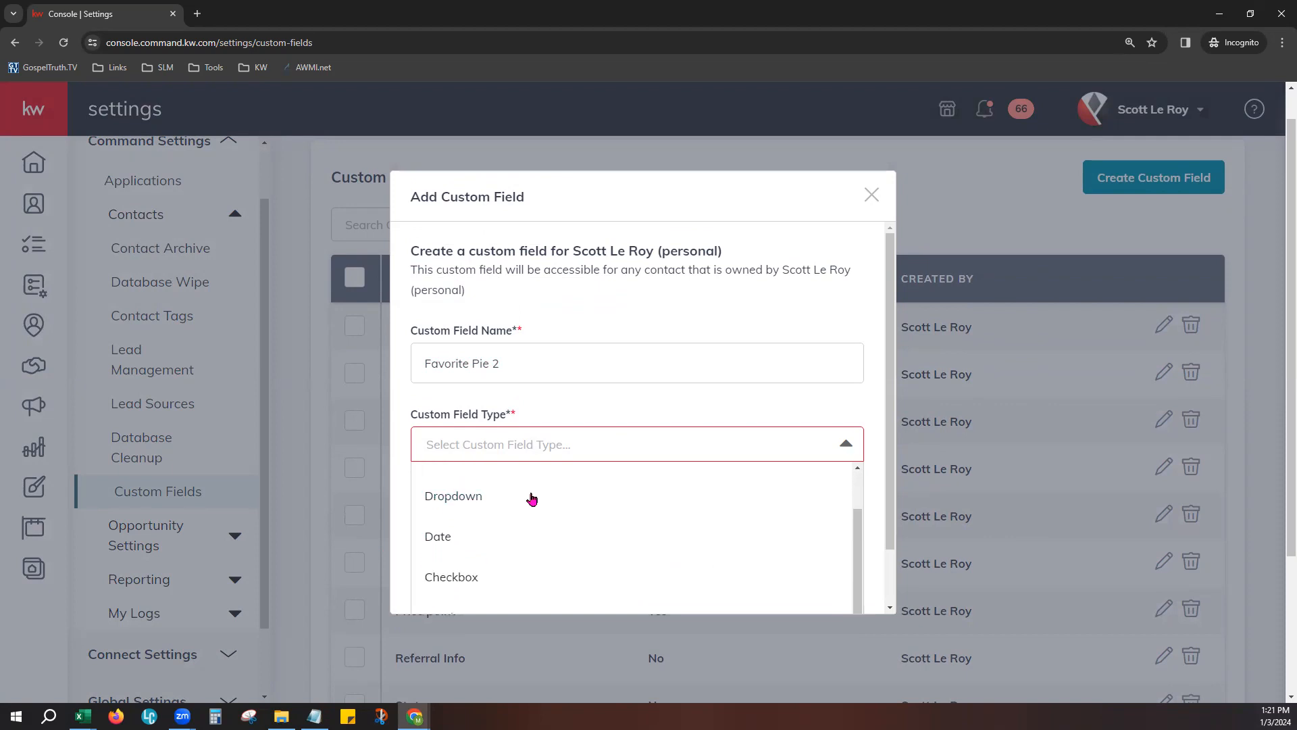
click(460, 508)
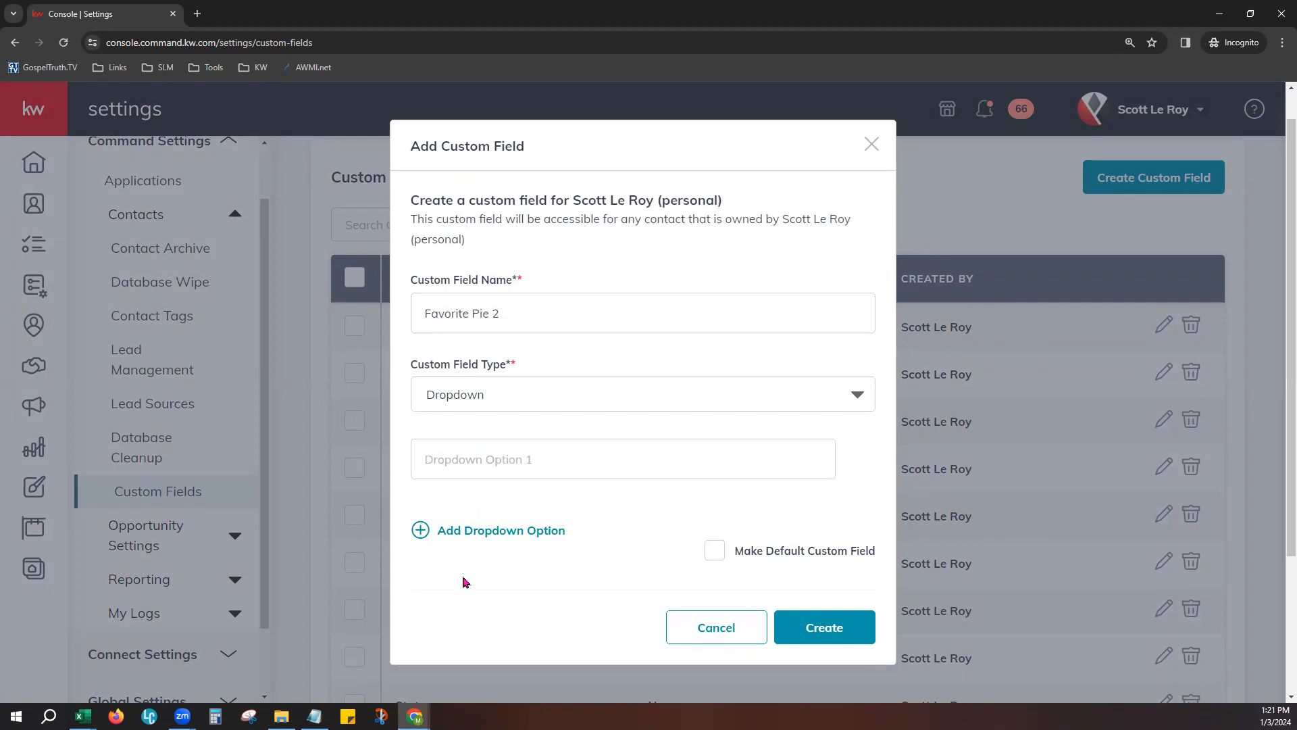
- Enter Cherry and Pecan as the dropdown options of the Favorite Pie 2 field
click(537, 474)
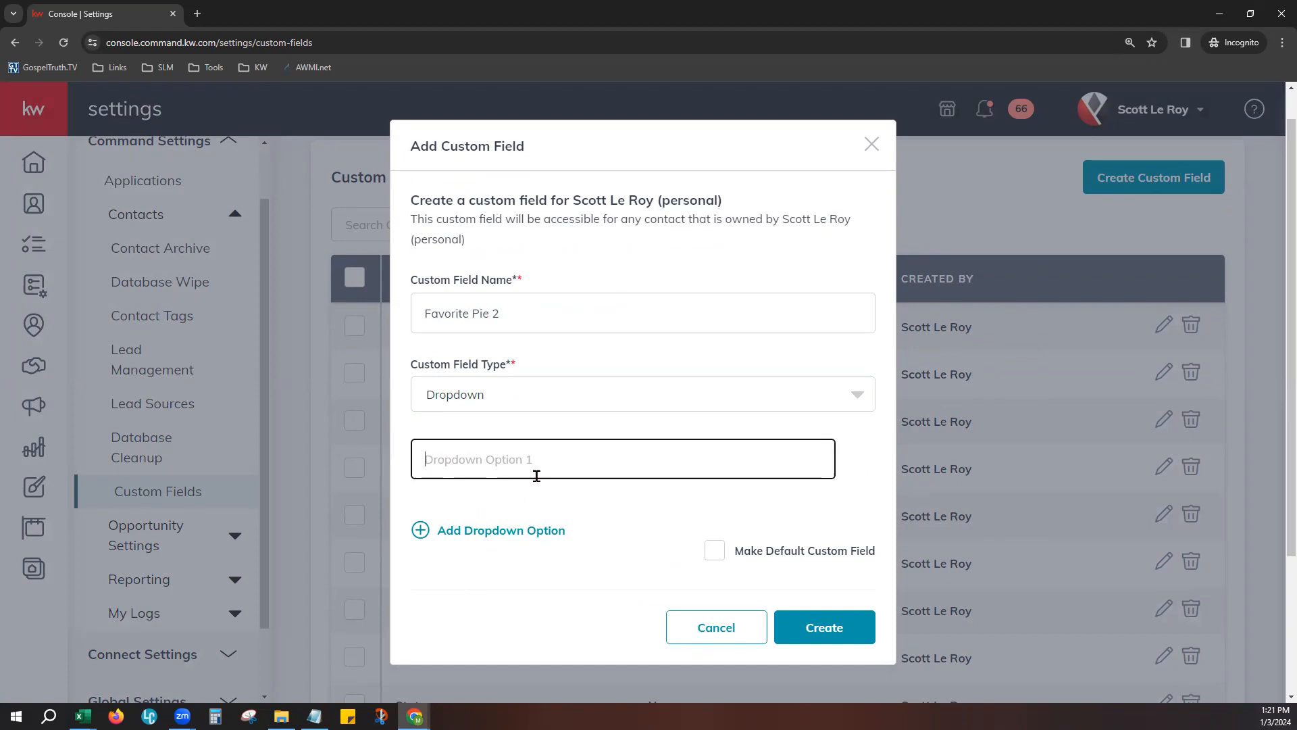
text(Cherry)
click(520, 545)
click(521, 537)
click(536, 499)
text(Pecan)
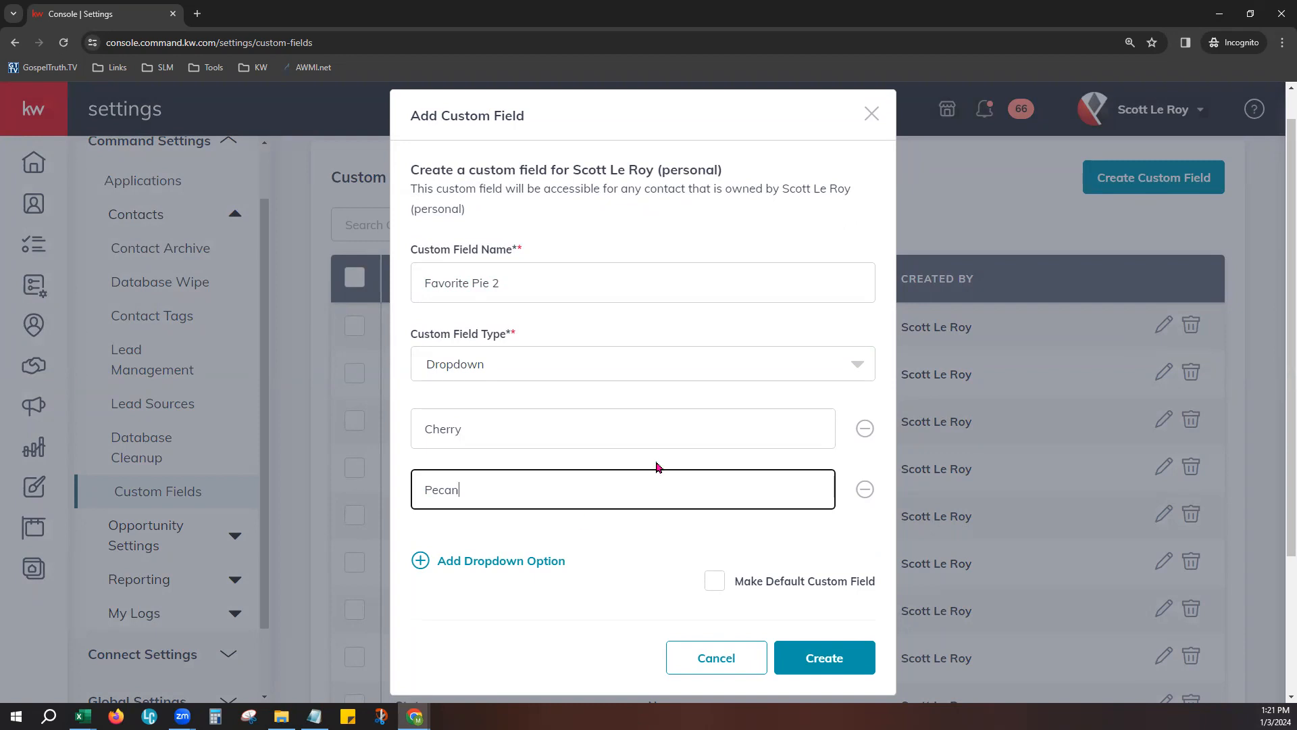
- Add and remove an empty third dropdown option, and cancel the new custom field without creating it
click(597, 564)
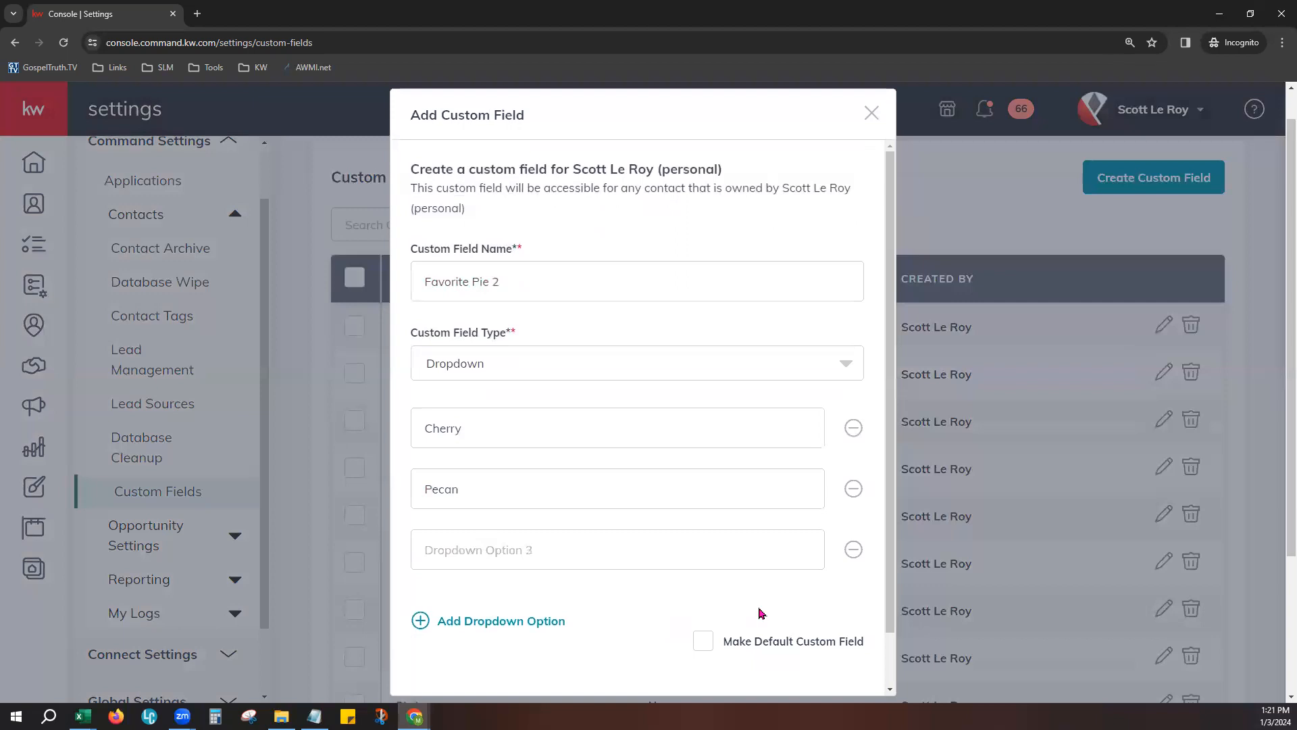
click(853, 550)
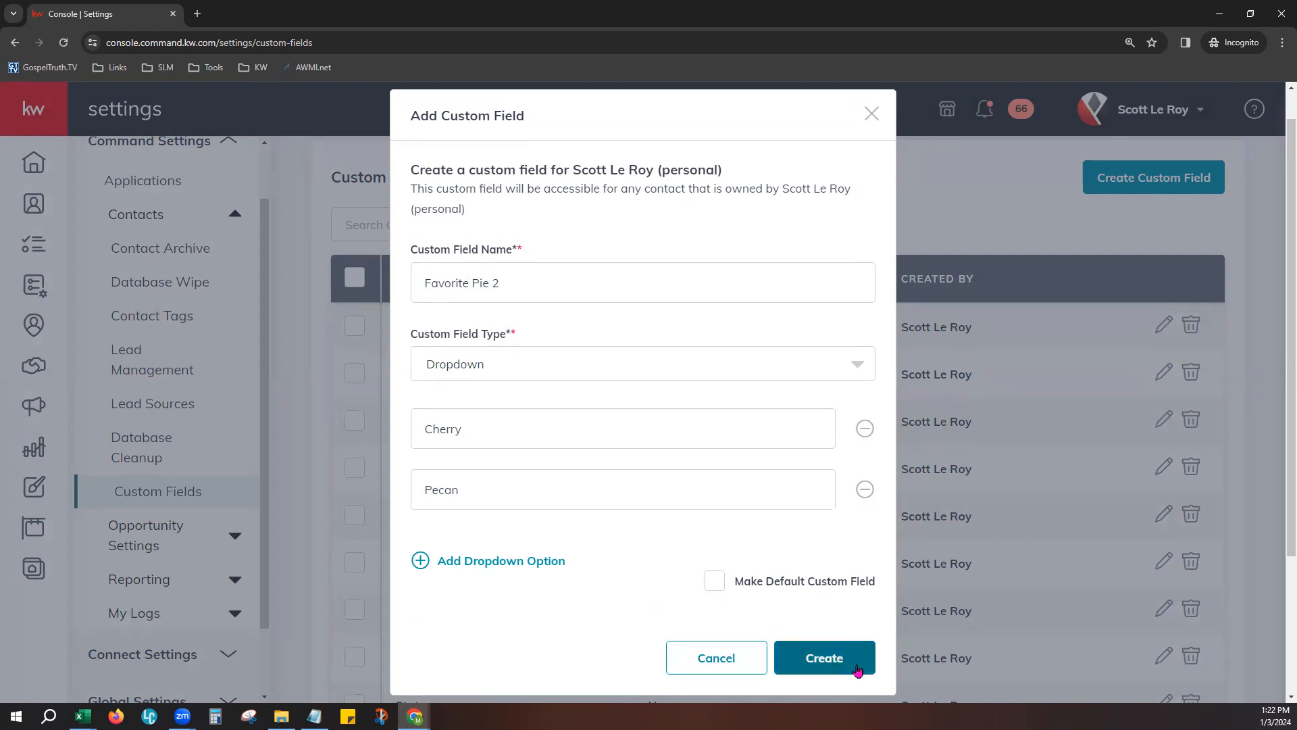
click(706, 666)
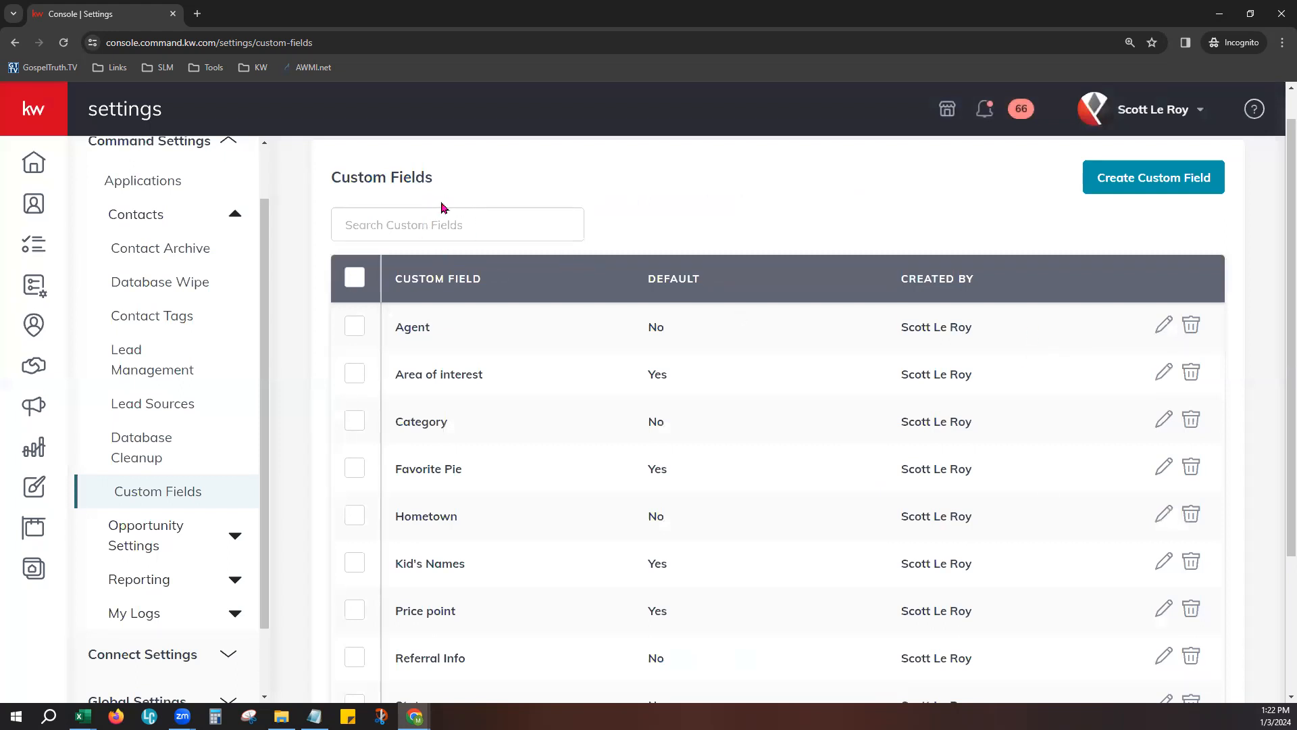
- Select all custom fields to view the bulk delete and edit options, and clear the selection
scroll(926, 272, up, 1)
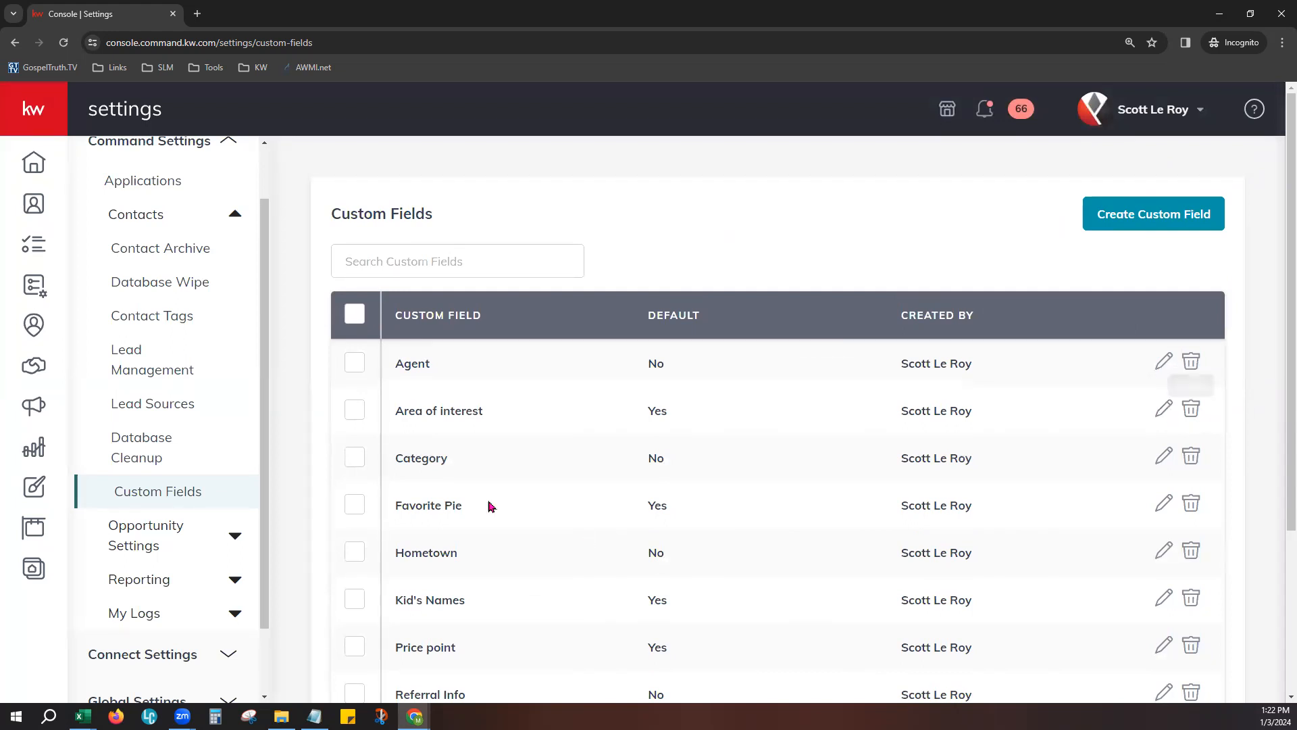
click(354, 313)
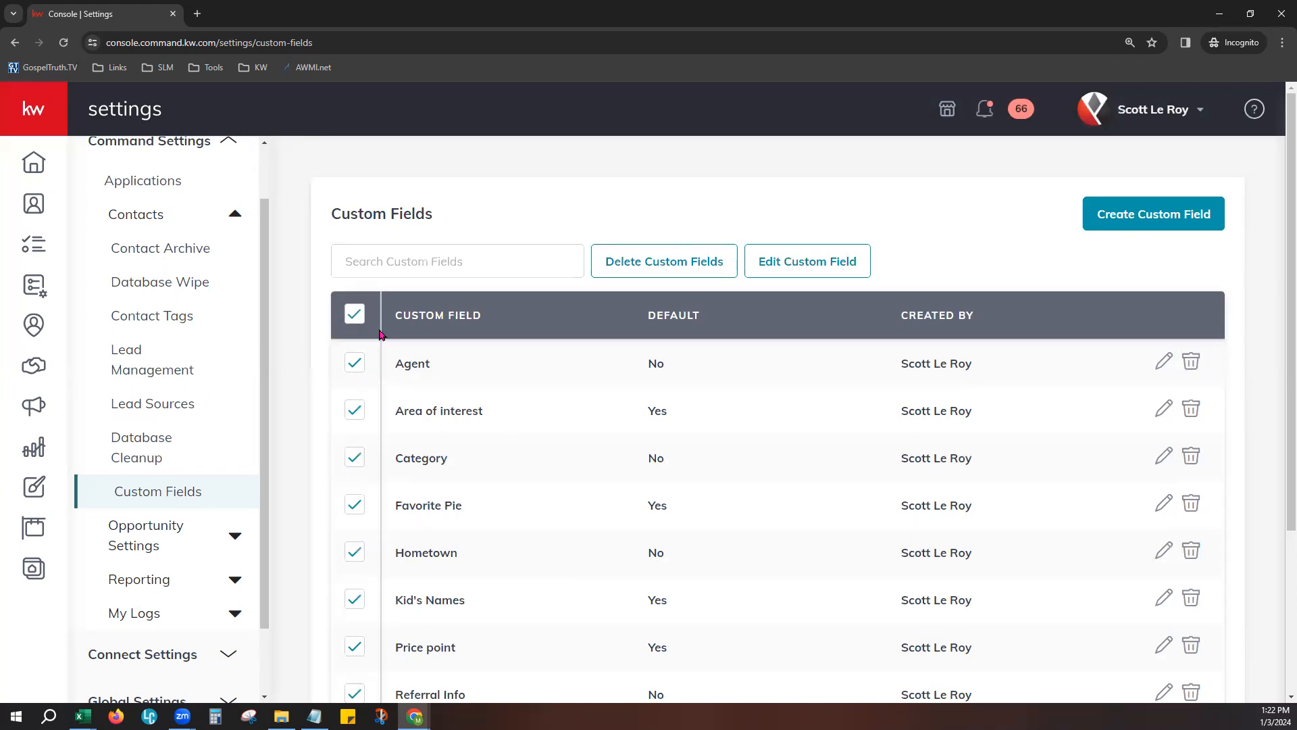
click(355, 315)
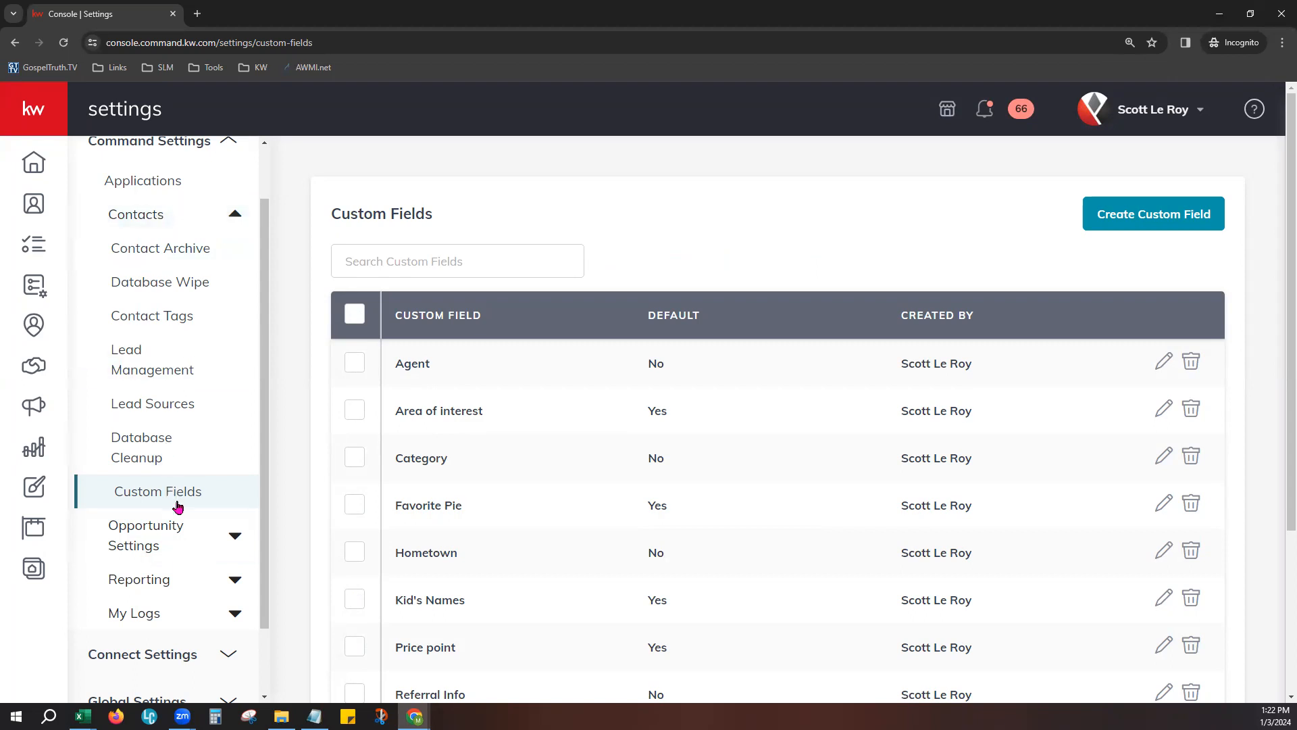
- Open the Imports log under My Logs and review the import statuses and dates
scroll(177, 505, down, 2)
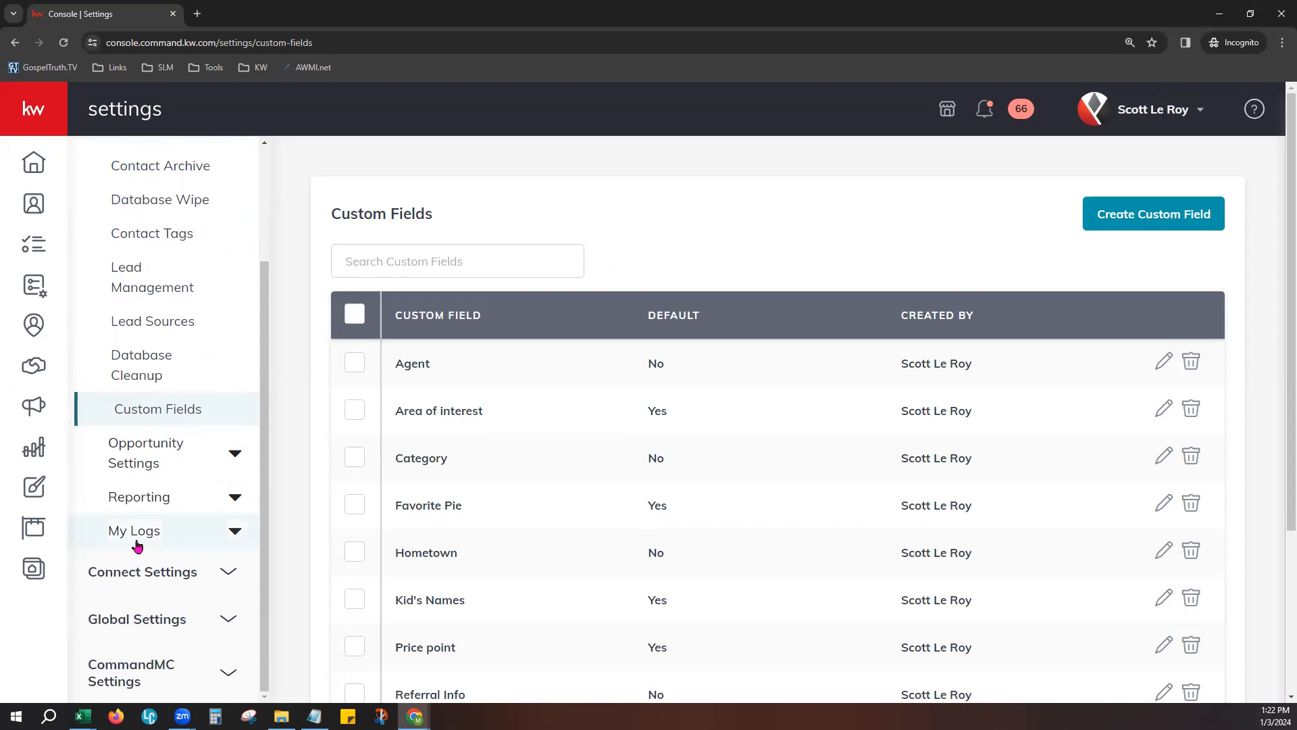
click(137, 534)
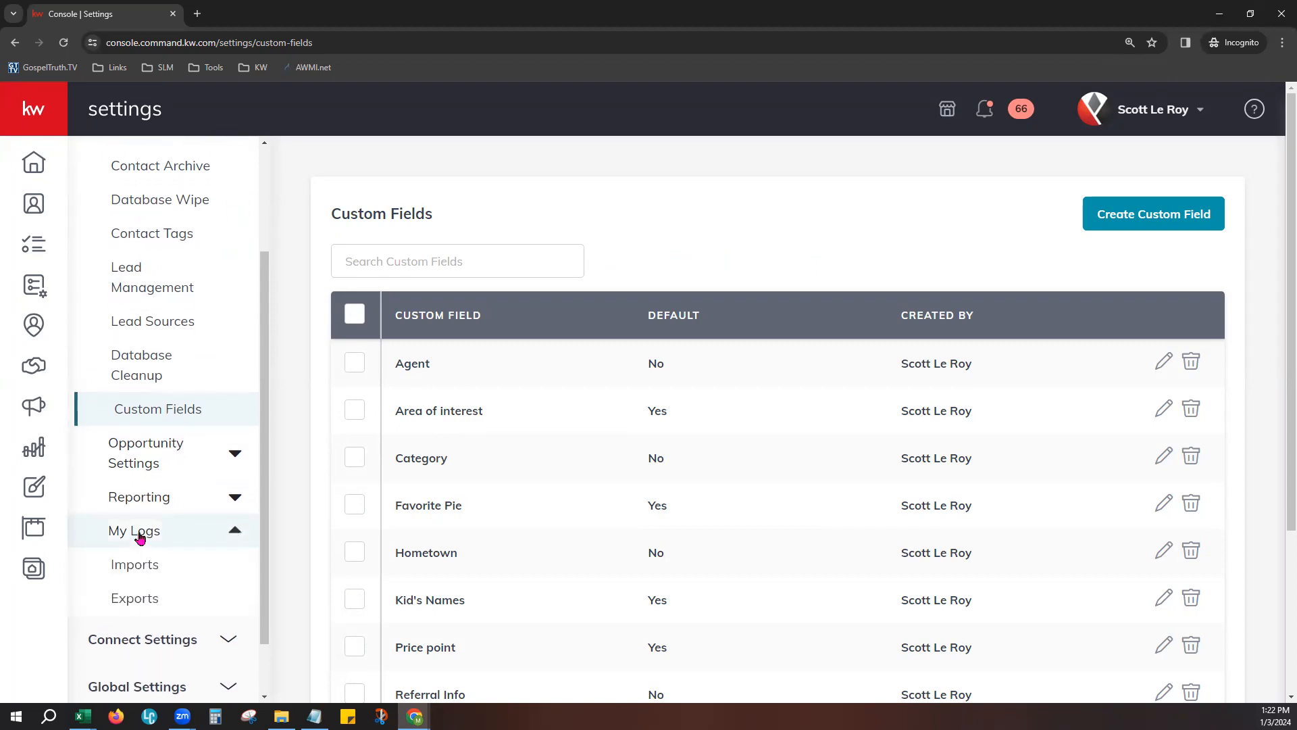
click(167, 569)
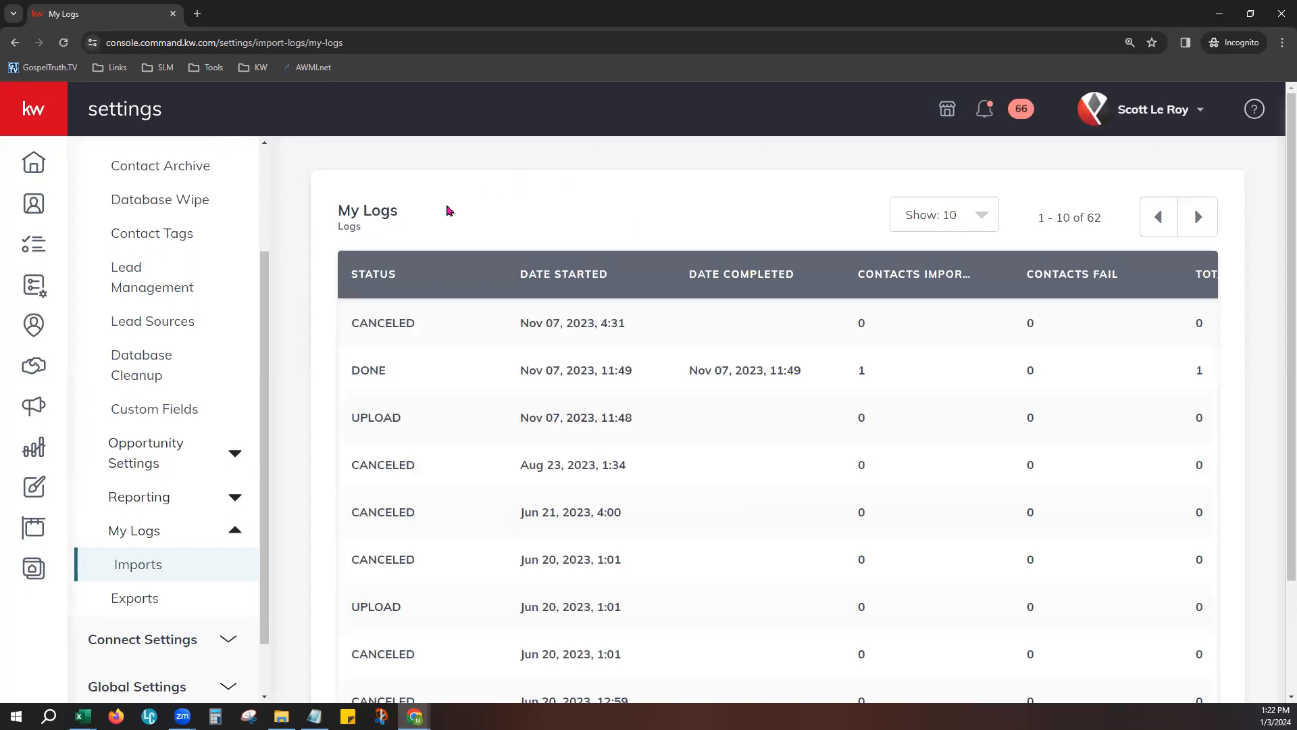
drag(338, 210, 399, 210)
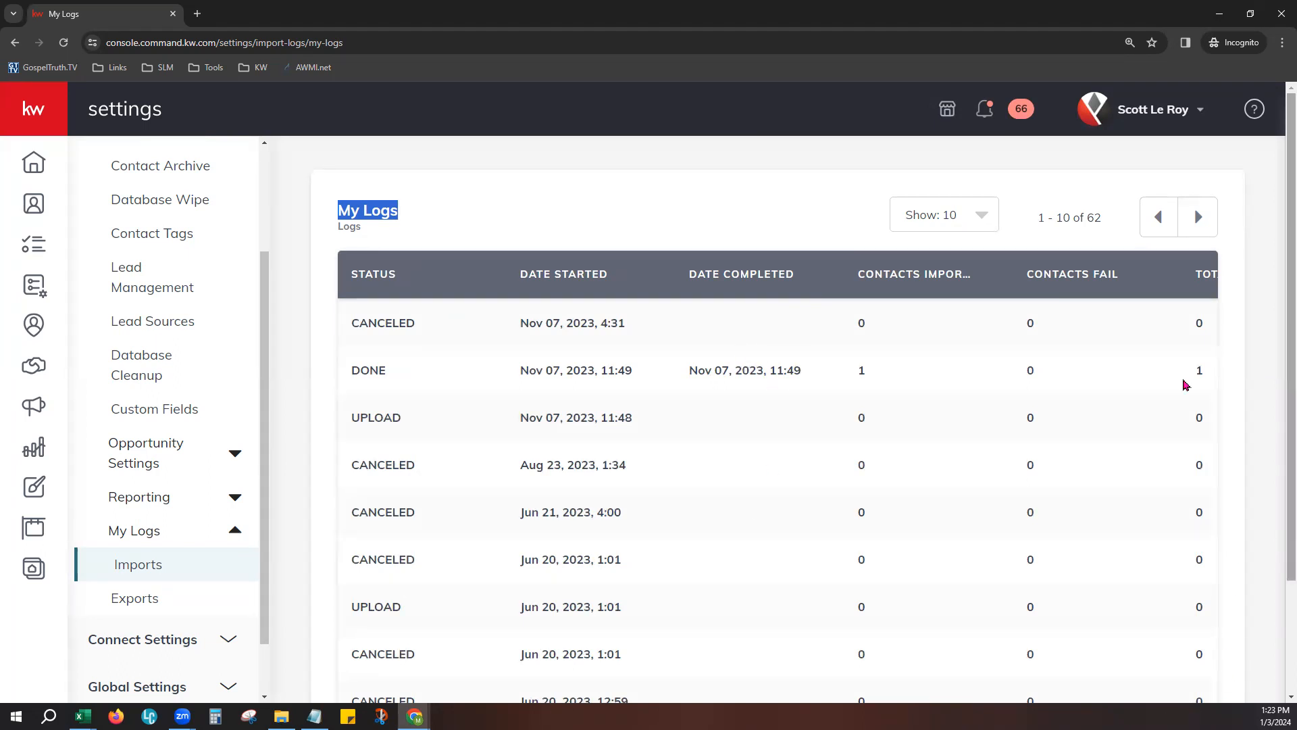
- Show 100 import log entries per page to look through them, and restore 10 entries per page
click(975, 213)
click(933, 379)
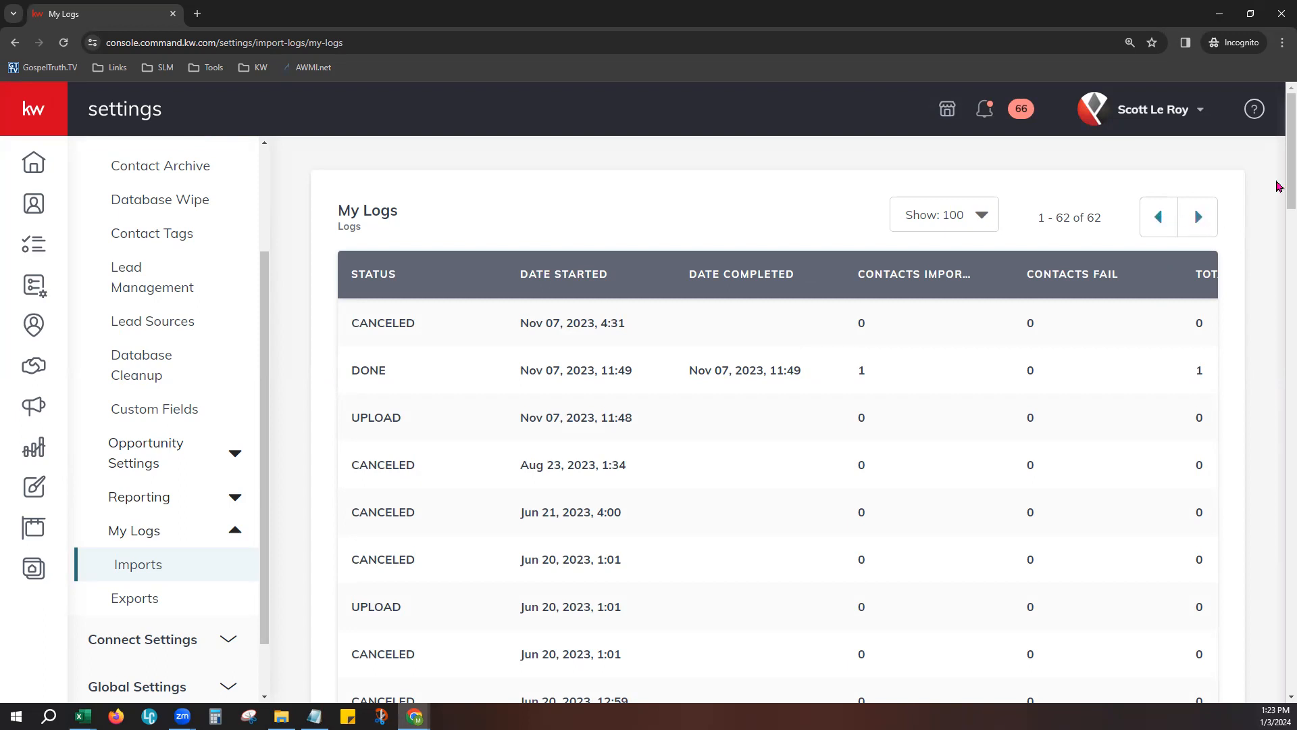
scroll(1279, 174, down, 1)
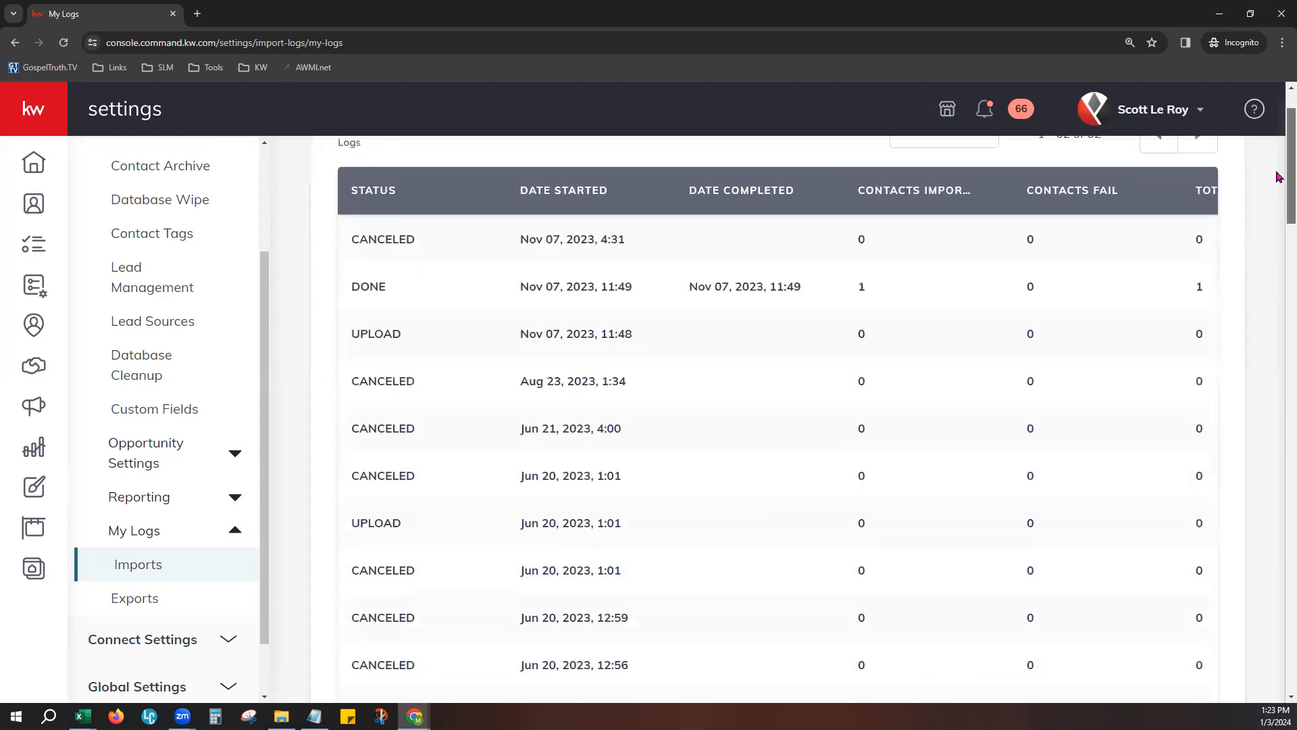
scroll(1279, 176, down, 2)
scroll(1101, 183, up, 4)
click(987, 206)
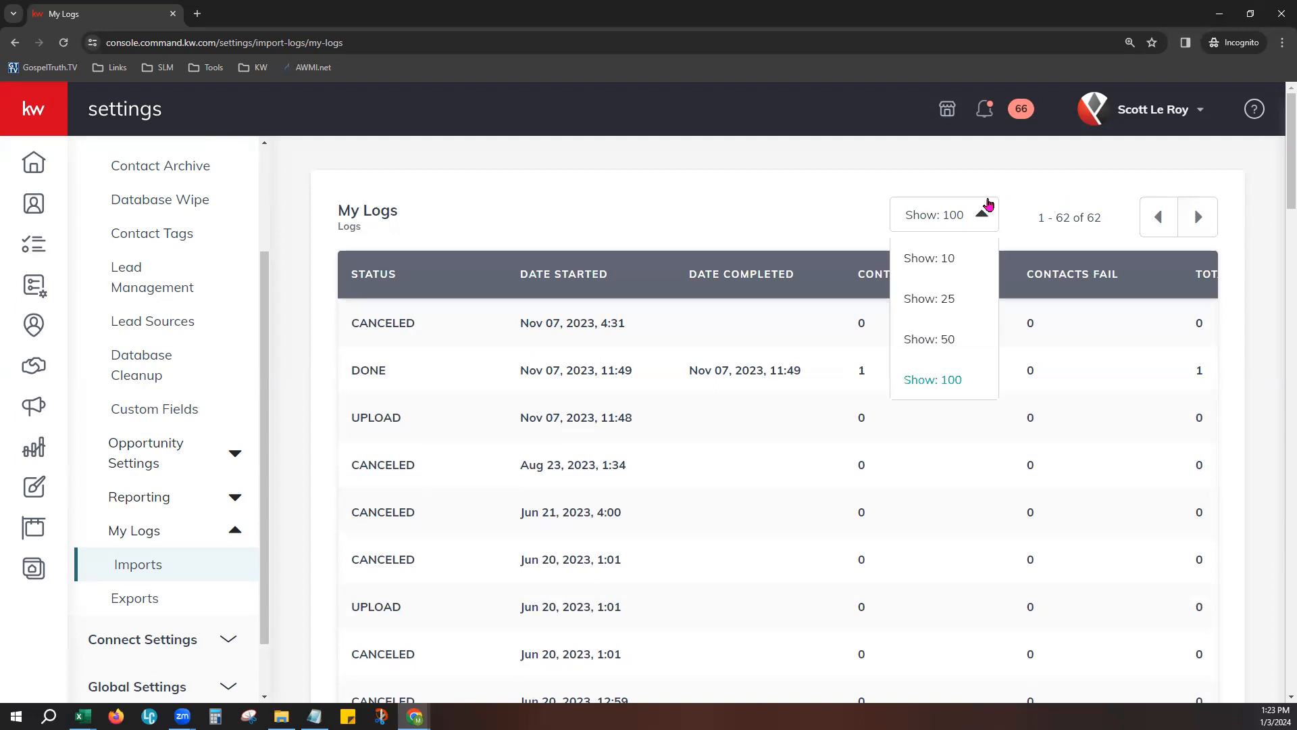
click(973, 257)
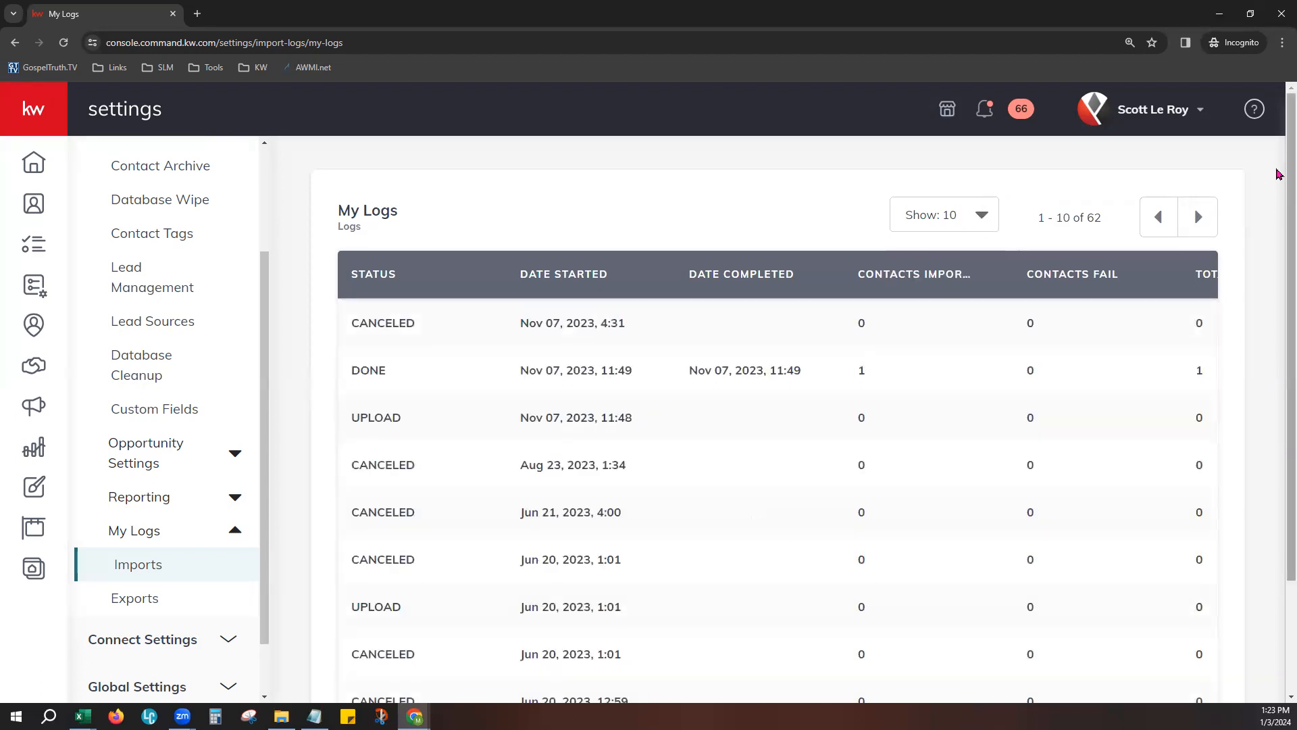
- Examine the import log's contact counts and its Original File and Error File columns
scroll(1279, 189, down, 2)
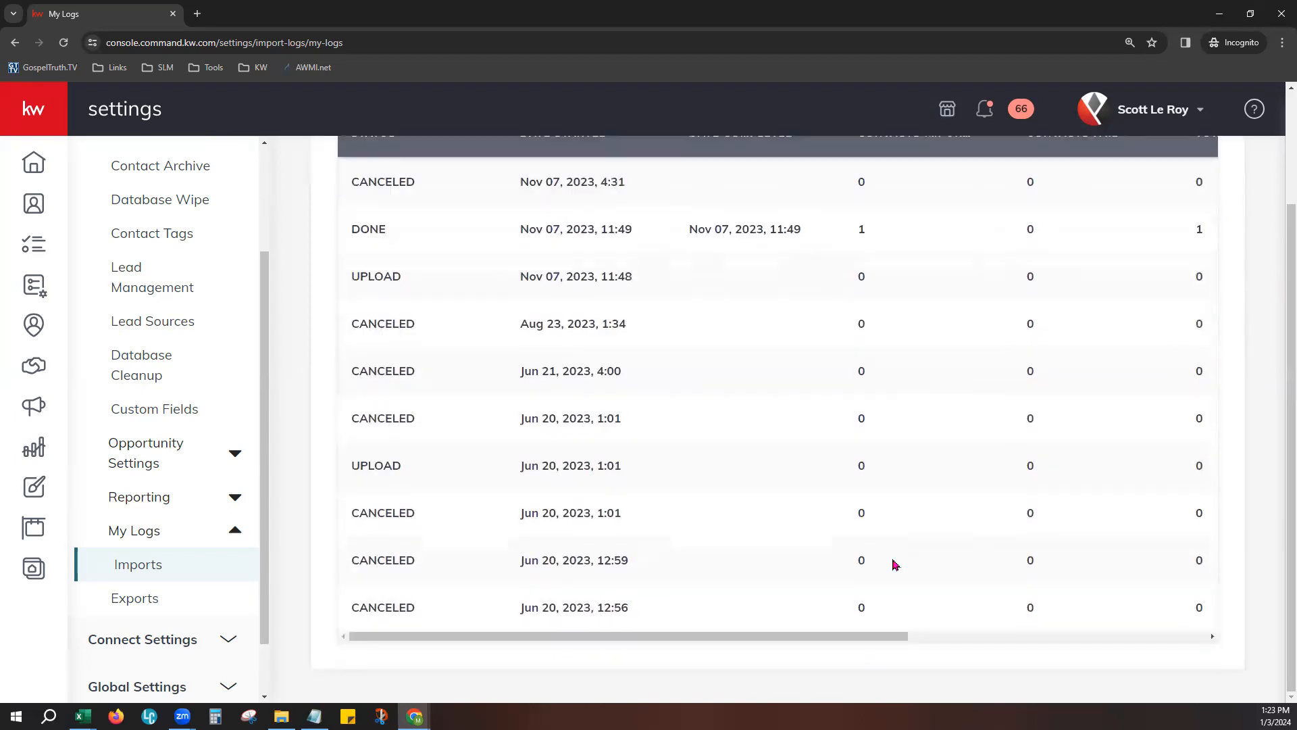
drag(822, 636, 1080, 638)
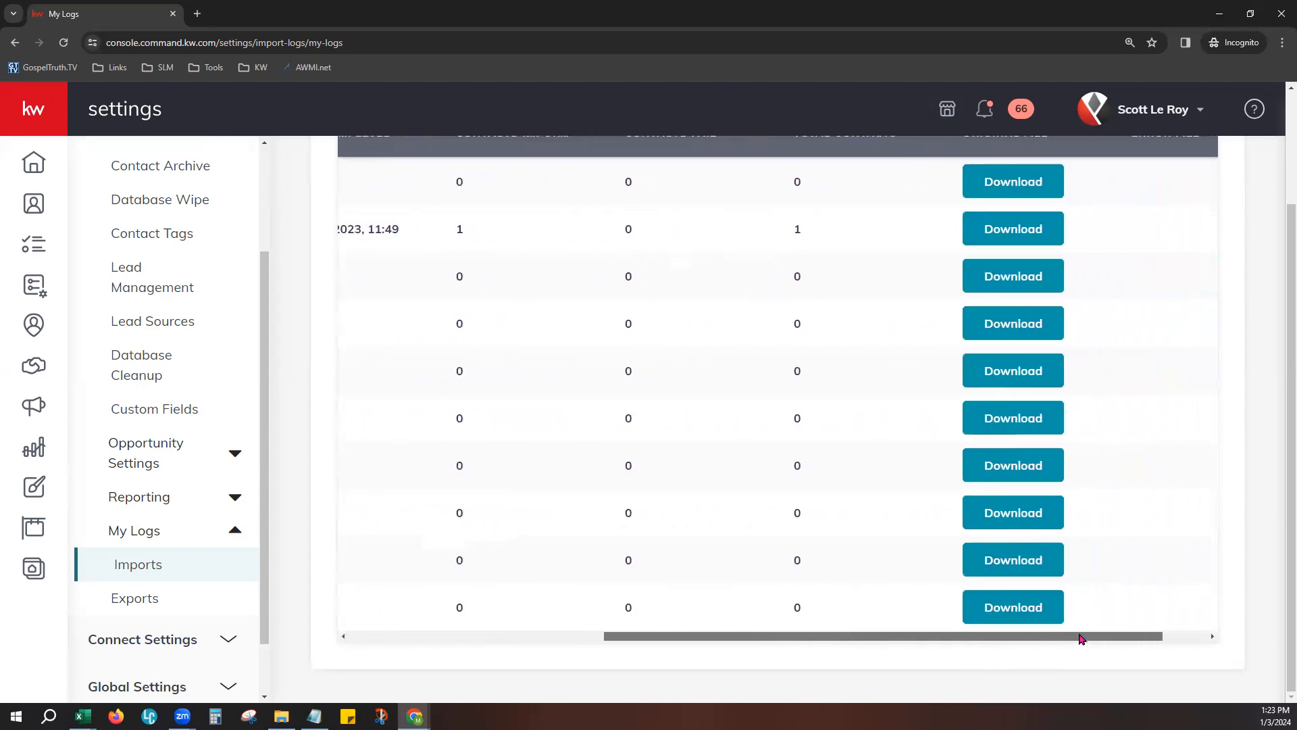
scroll(812, 316, up, 2)
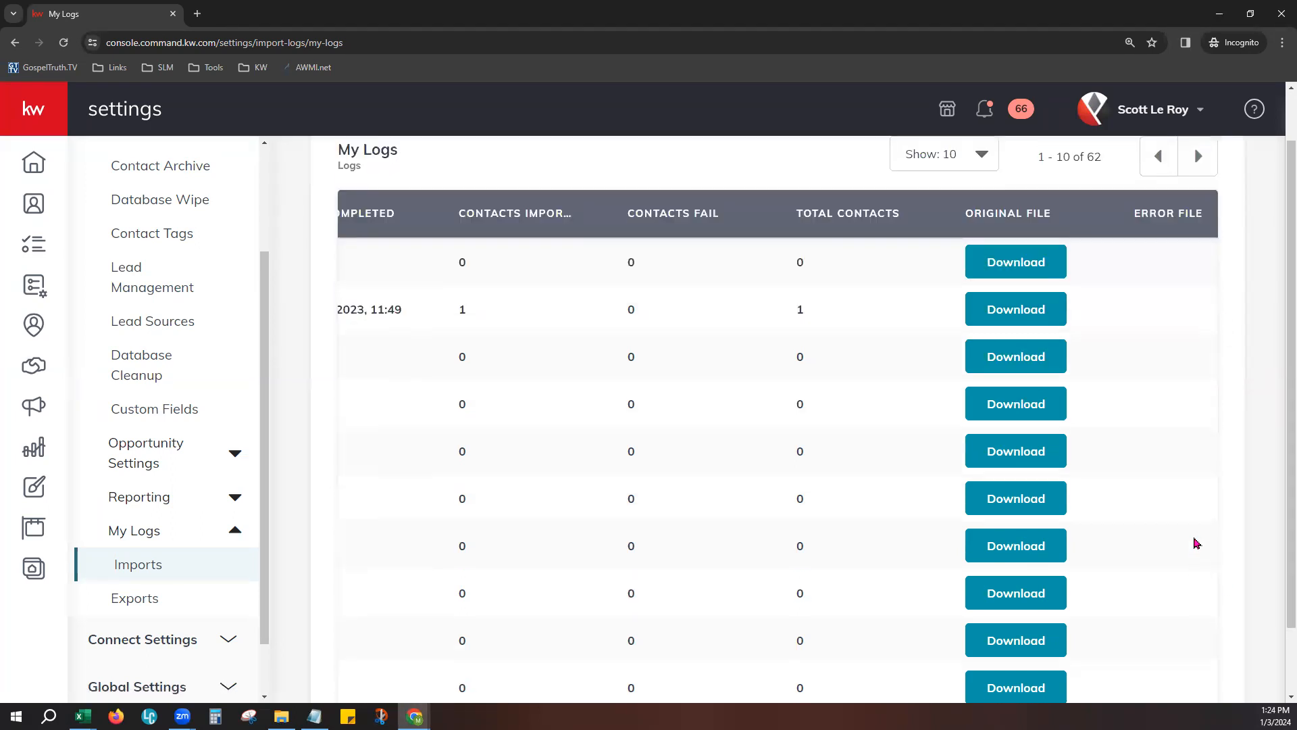
scroll(1193, 542, down, 2)
drag(1147, 638, 1197, 638)
- Show 100 import log entries per page
scroll(1199, 495, up, 2)
click(990, 216)
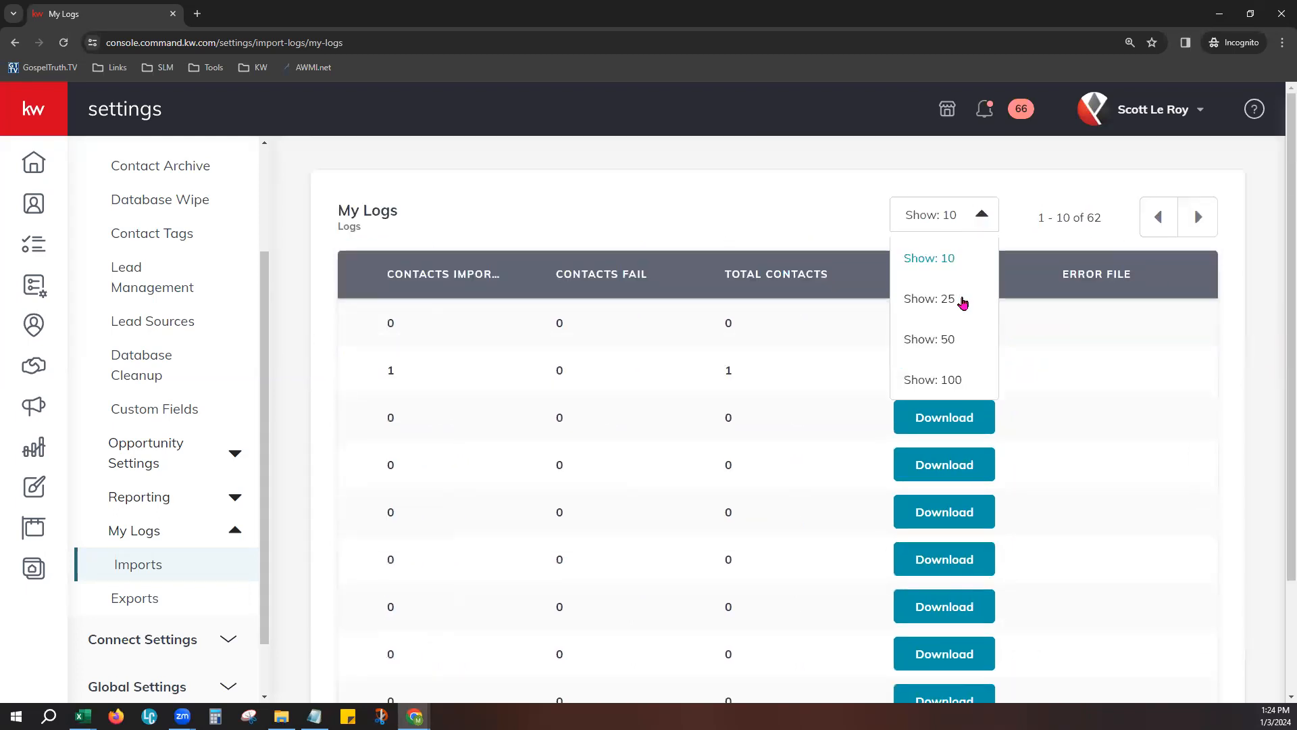
click(964, 381)
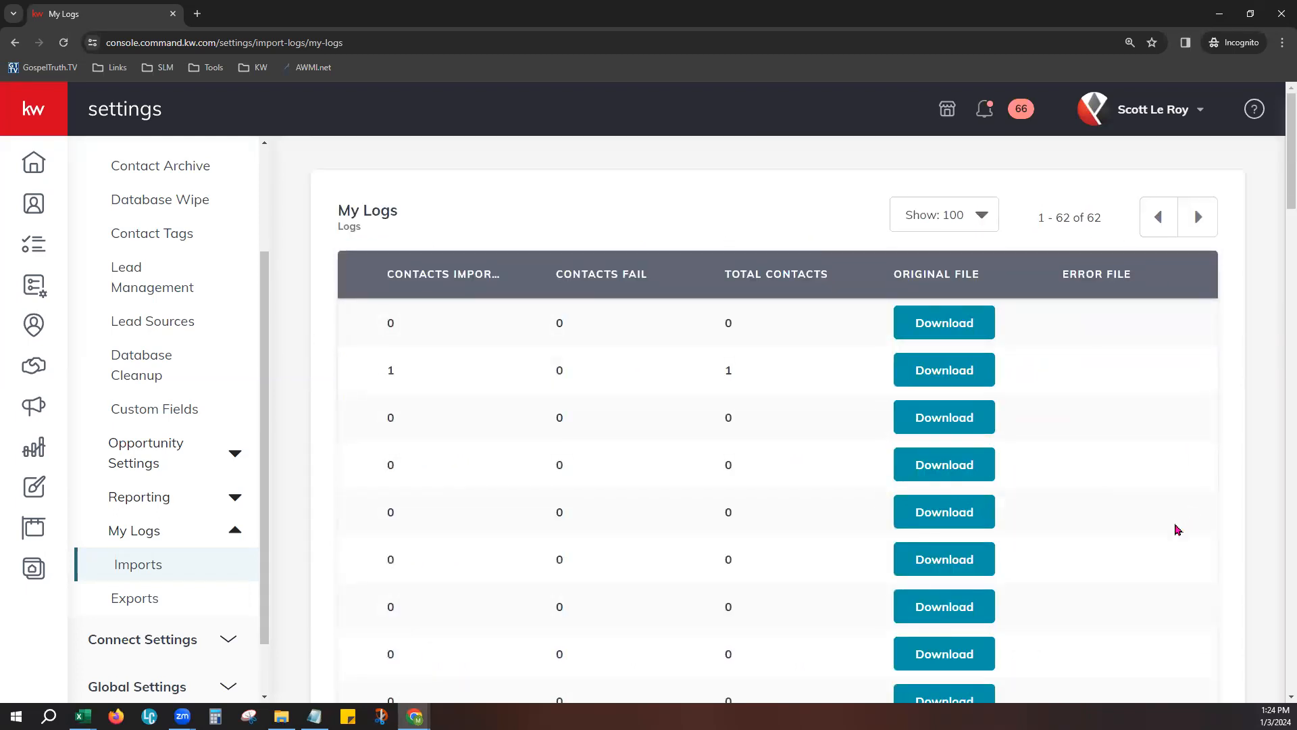
- Download the error file of the import with failed contacts to the Downloads folder, and check it in the browser's download list
scroll(1176, 533, down, 6)
click(1112, 379)
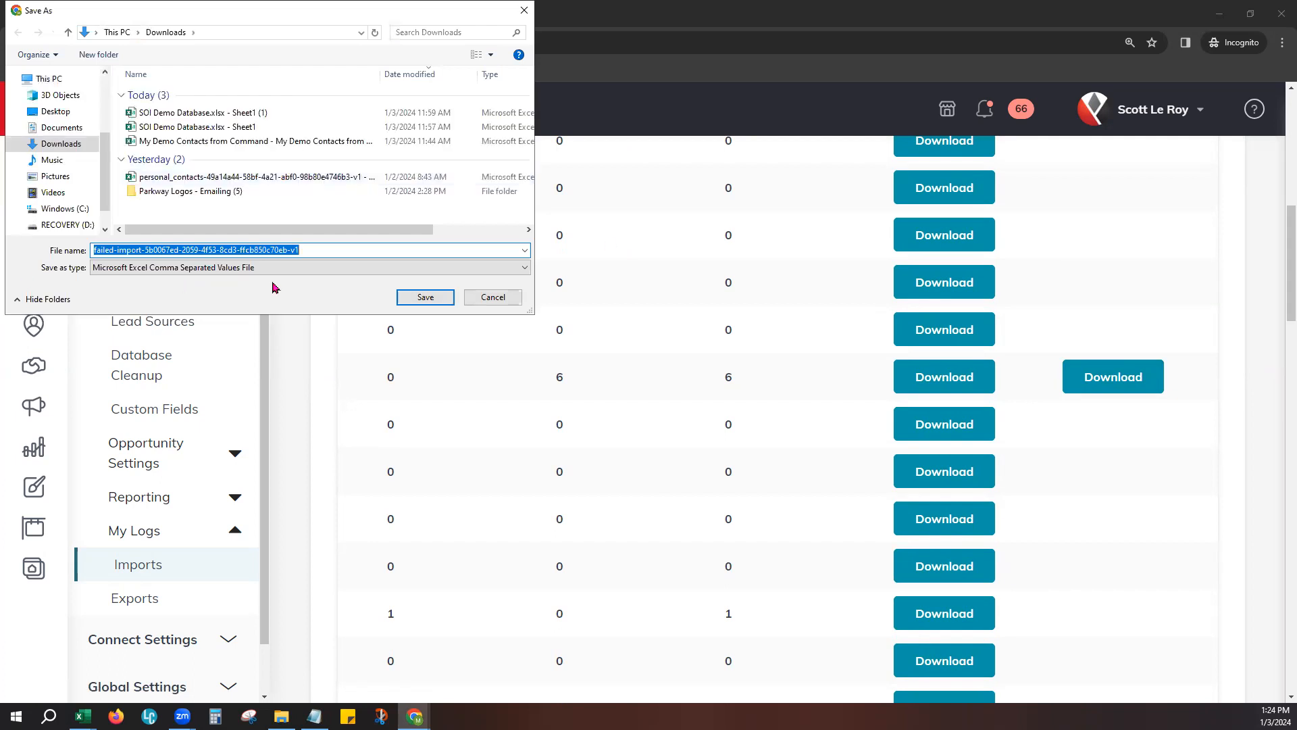
click(425, 297)
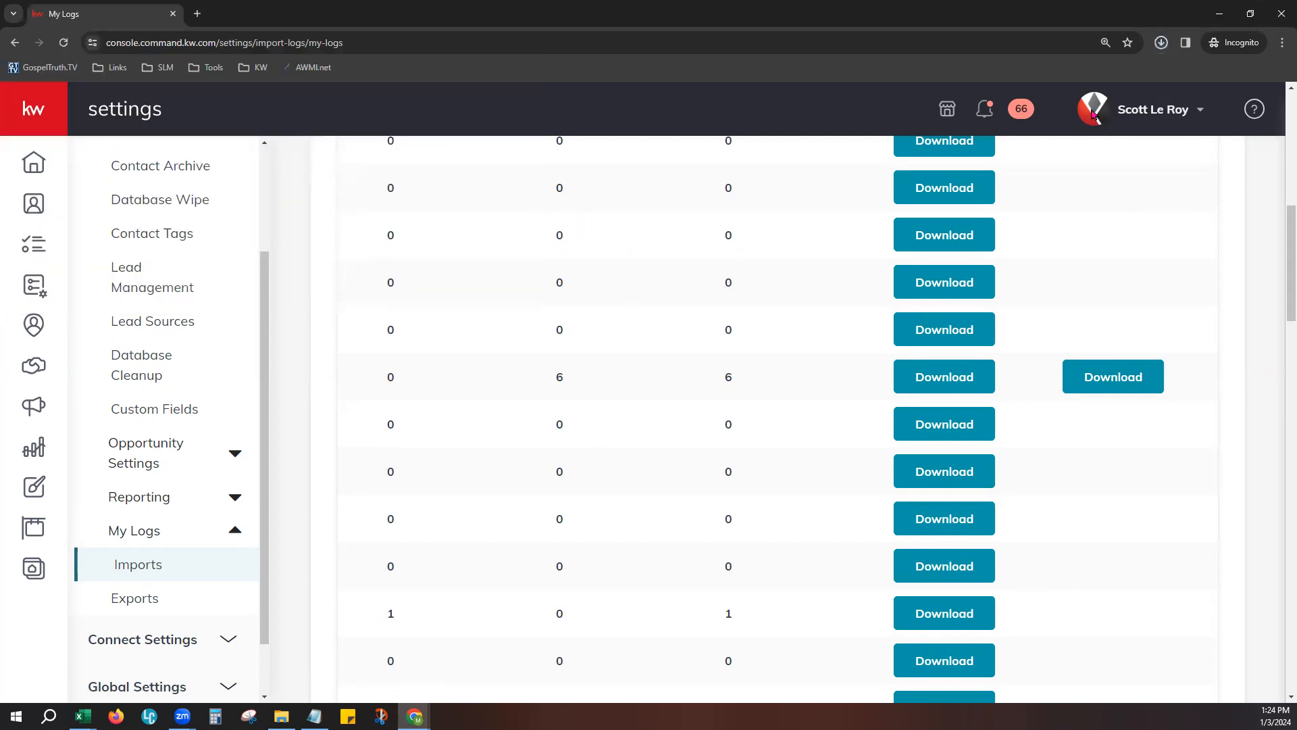
click(1161, 52)
mouse_move(1037, 122)
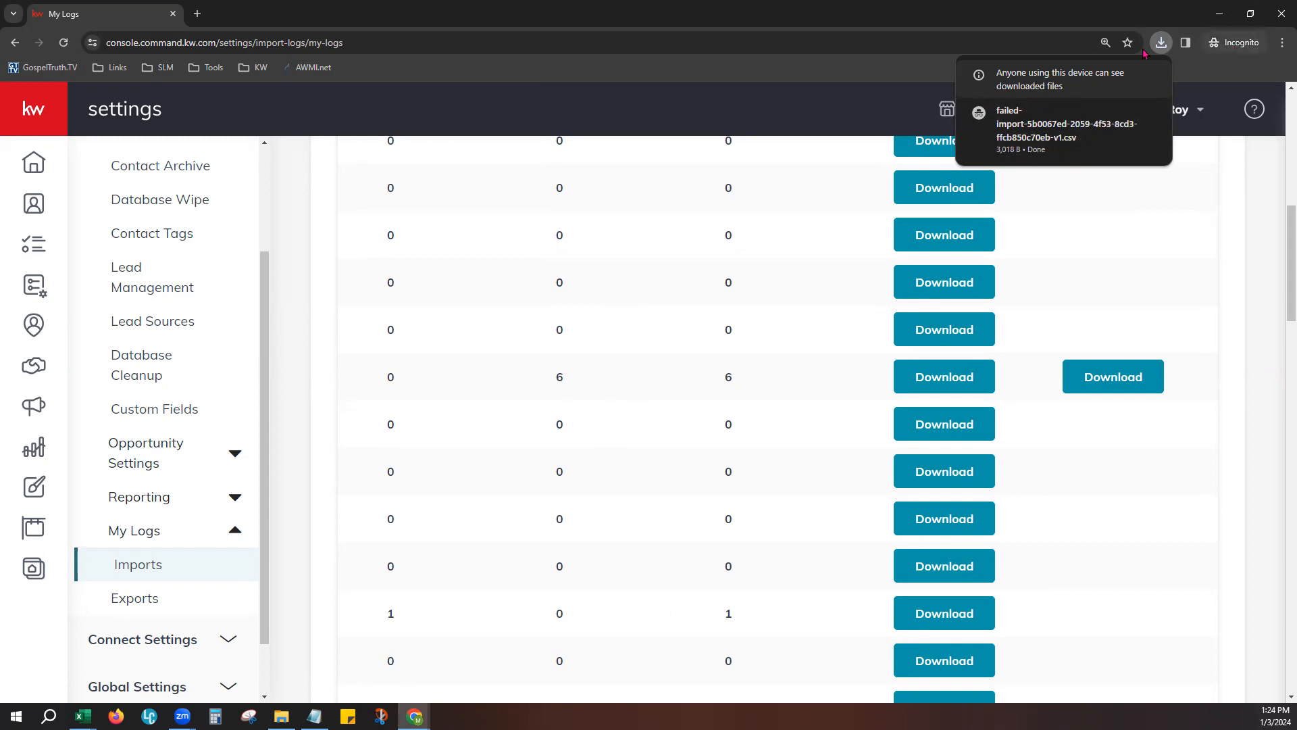
click(1116, 101)
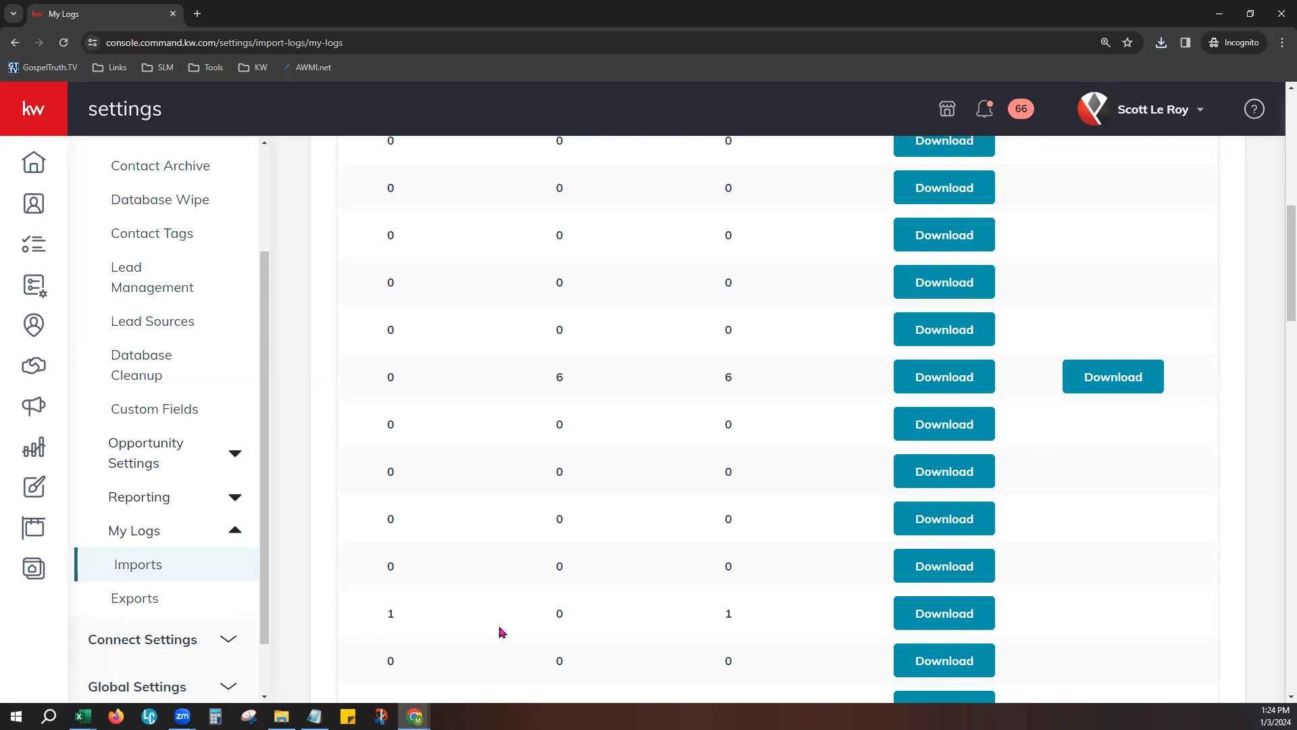
- Review the Exports log under My Logs, and open the Contacts page
click(132, 598)
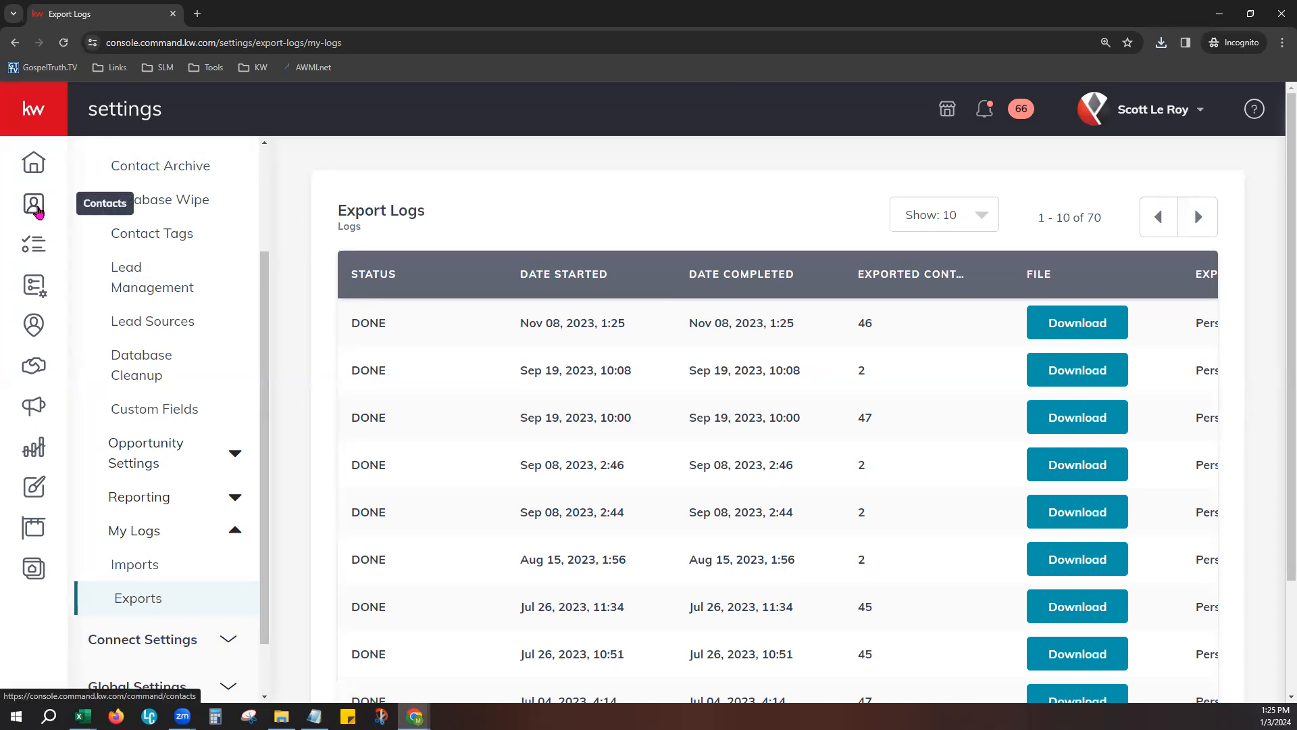
click(34, 205)
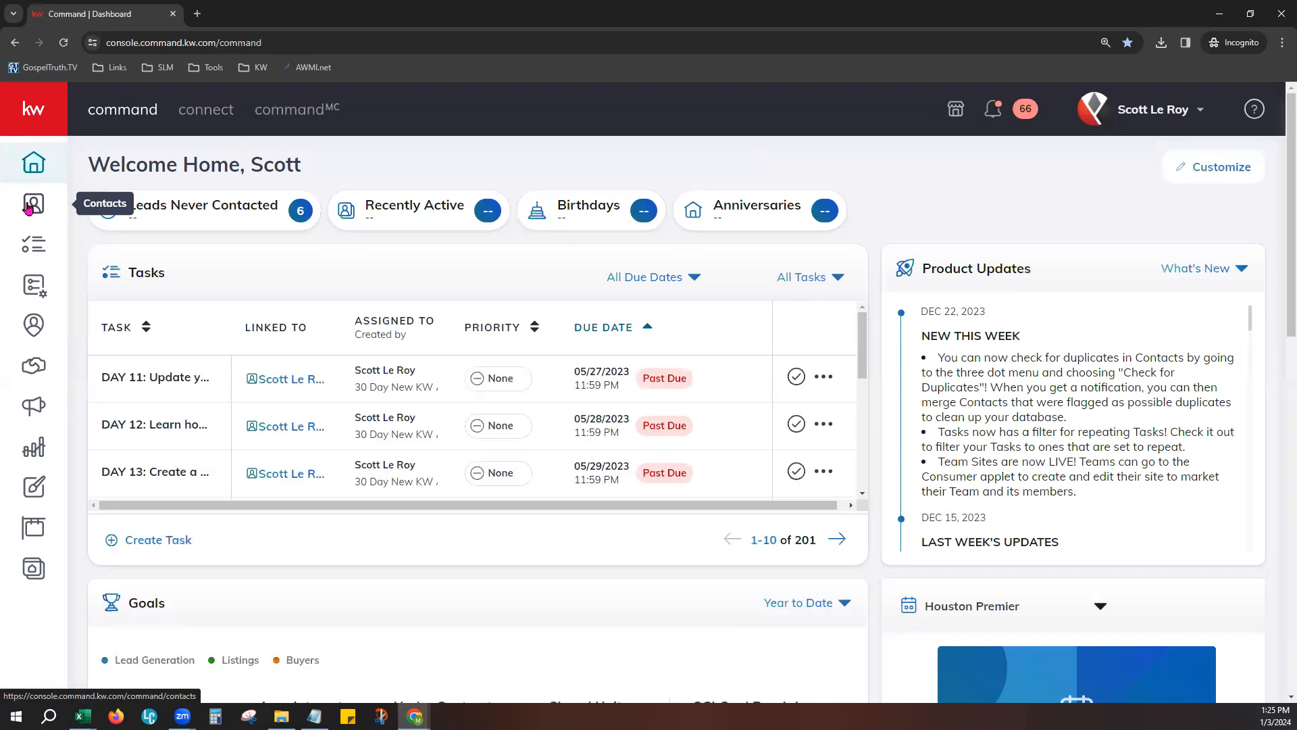
click(29, 205)
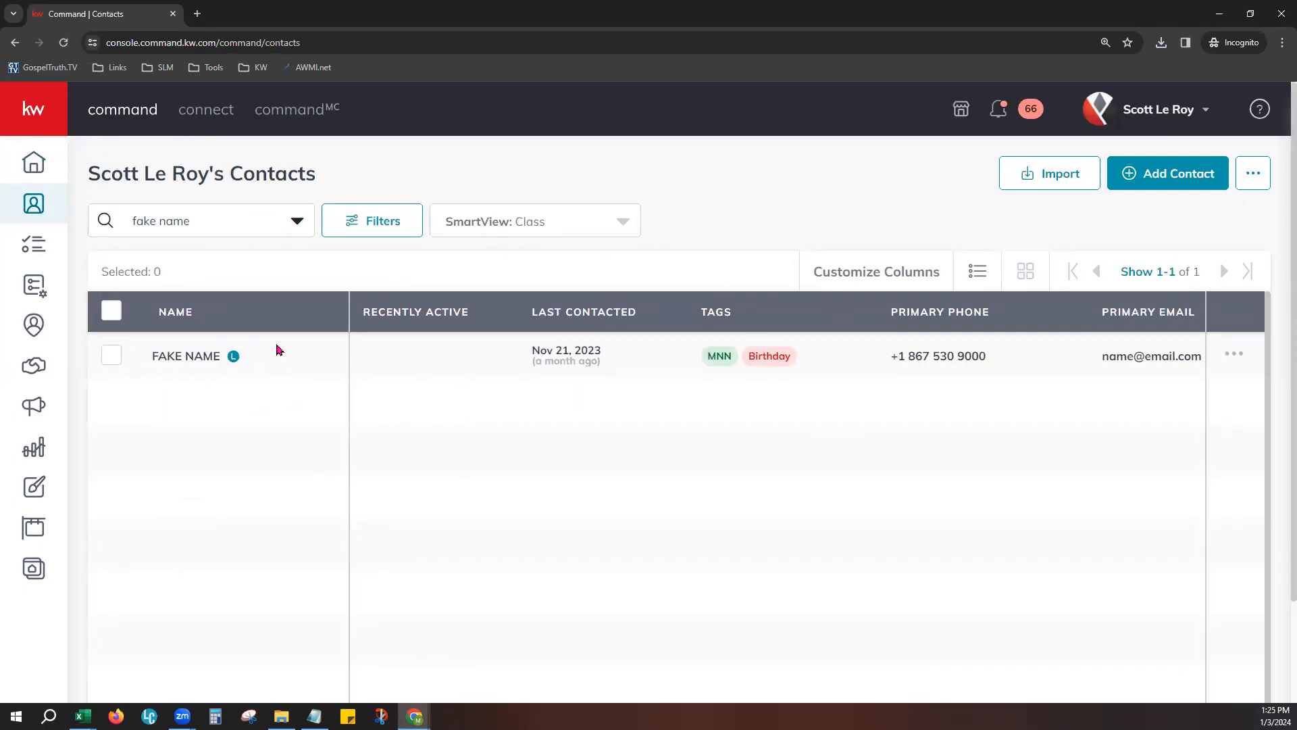
- Check which account's contacts are displayed, and view the other accounts available in the profile options
drag(95, 164, 323, 181)
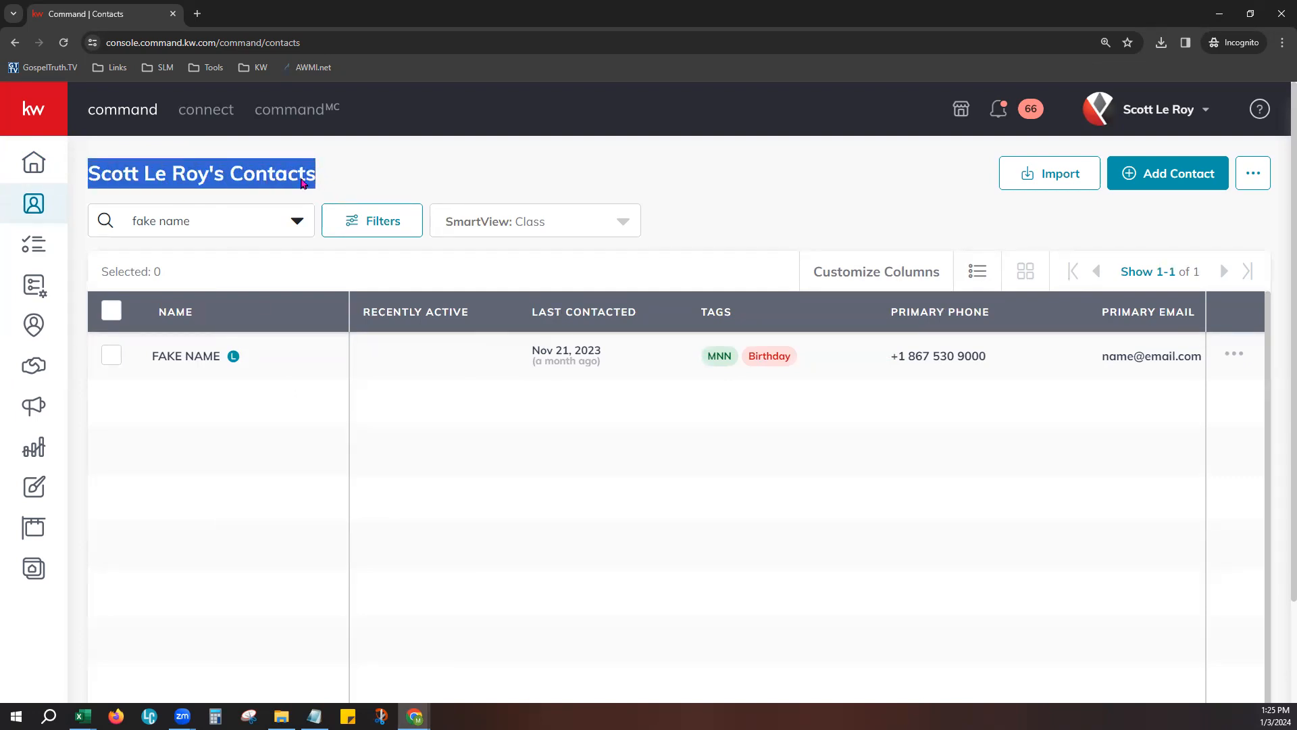
click(1193, 112)
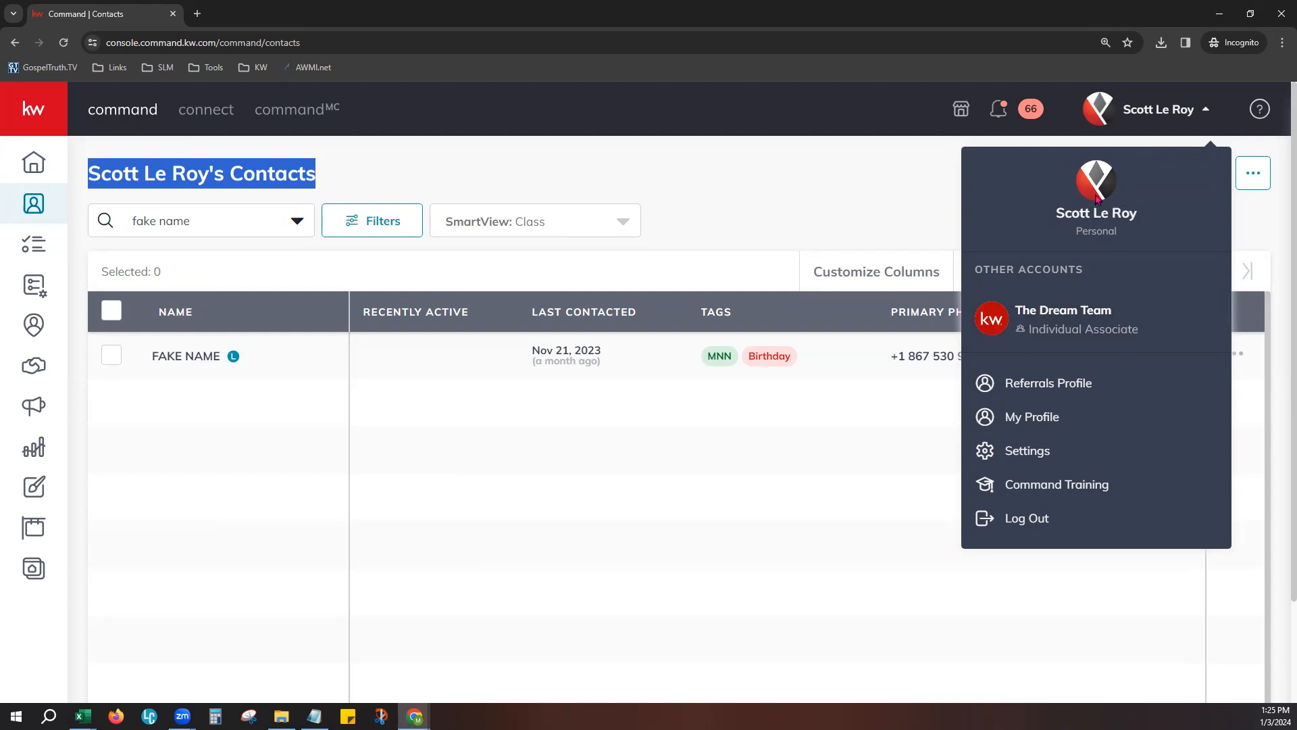
click(873, 191)
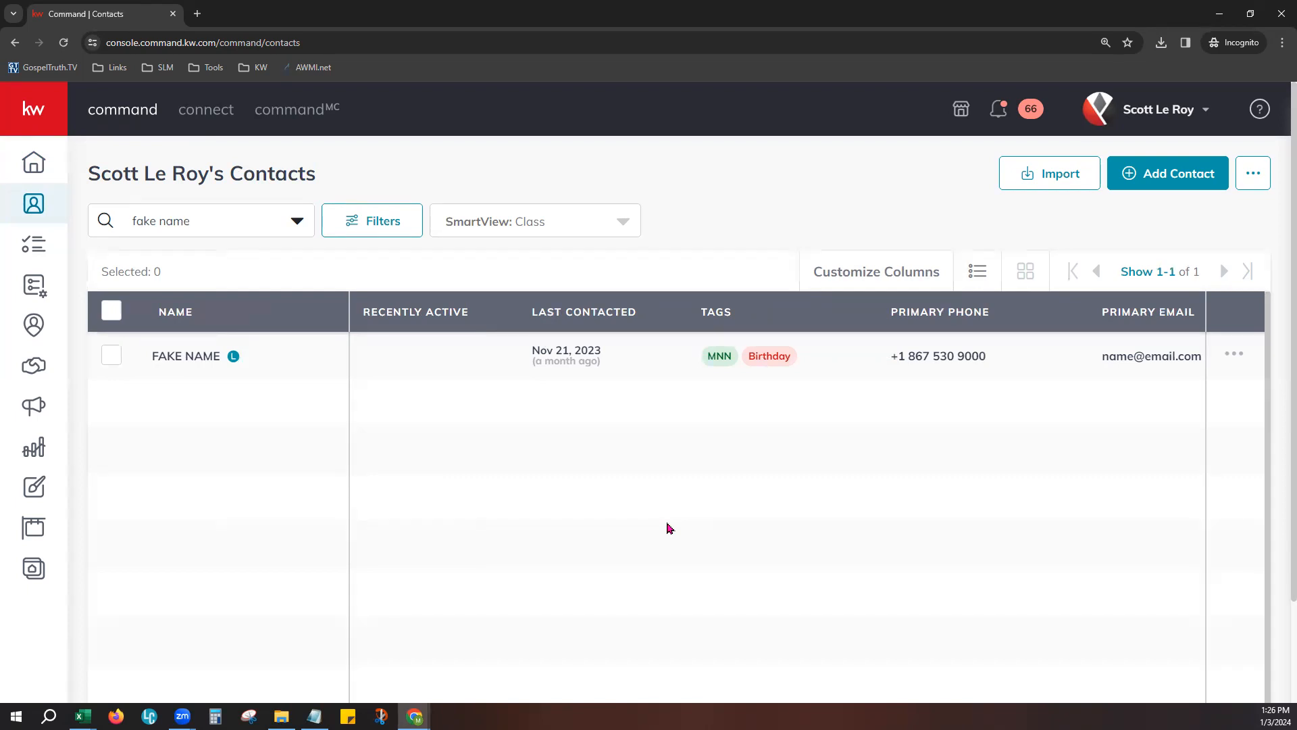
- Clear the "fake name" search from the contacts list, and reapply the Class SmartView
drag(196, 221, 120, 223)
key(BackSpace)
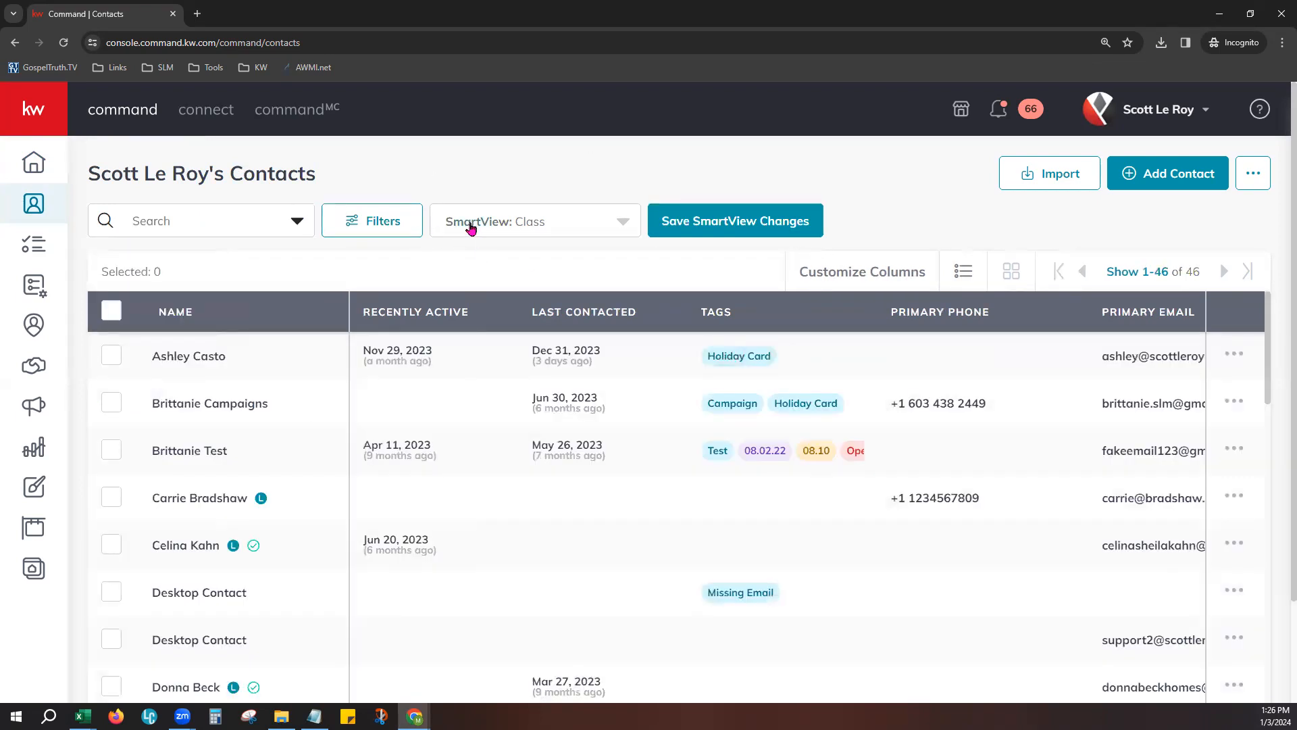
click(471, 226)
click(470, 454)
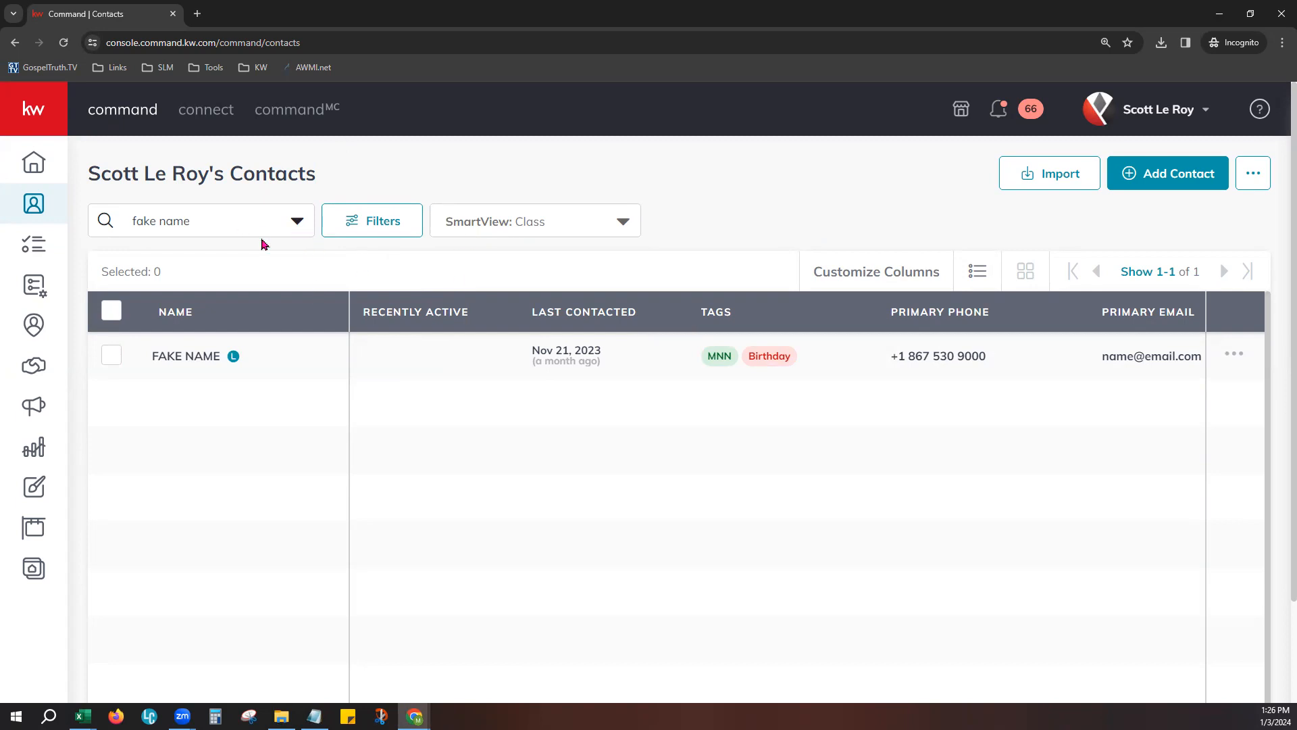
- Examine which fields the contact search can cover: First Name, Last Name, Email, Address or Everything
click(245, 219)
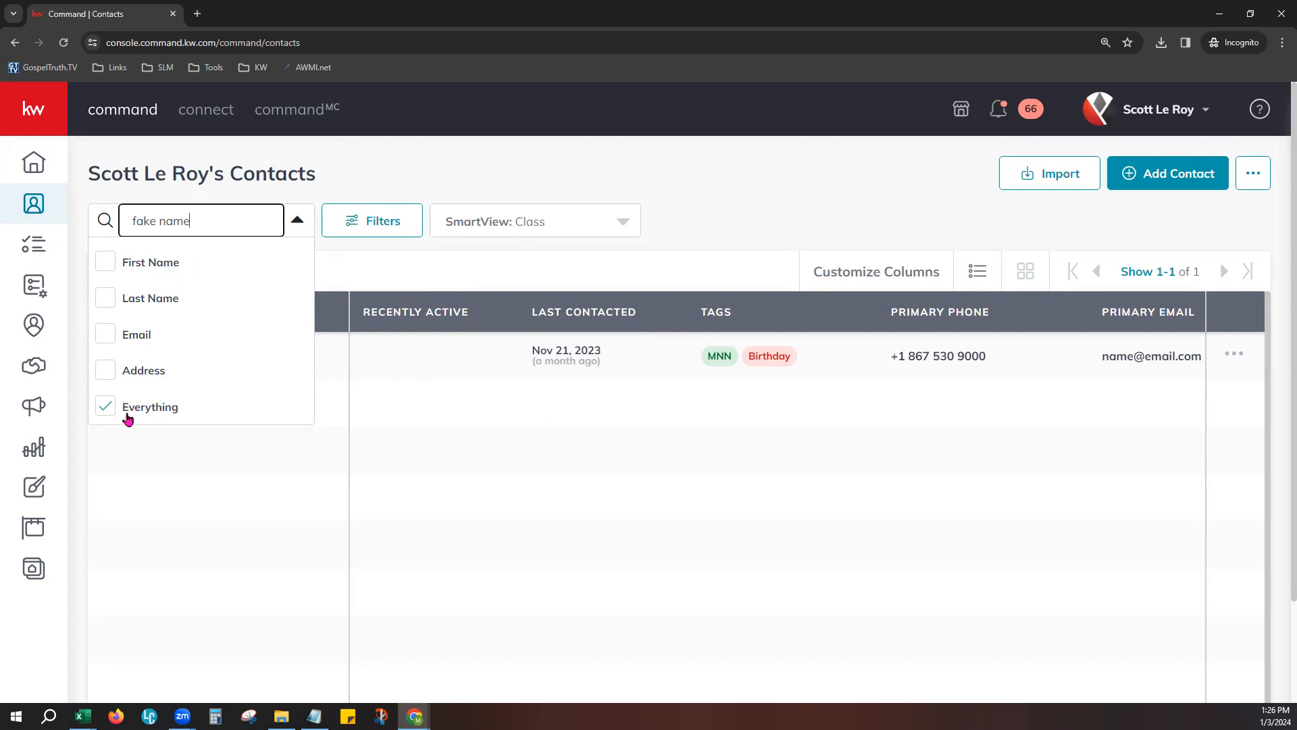
click(330, 272)
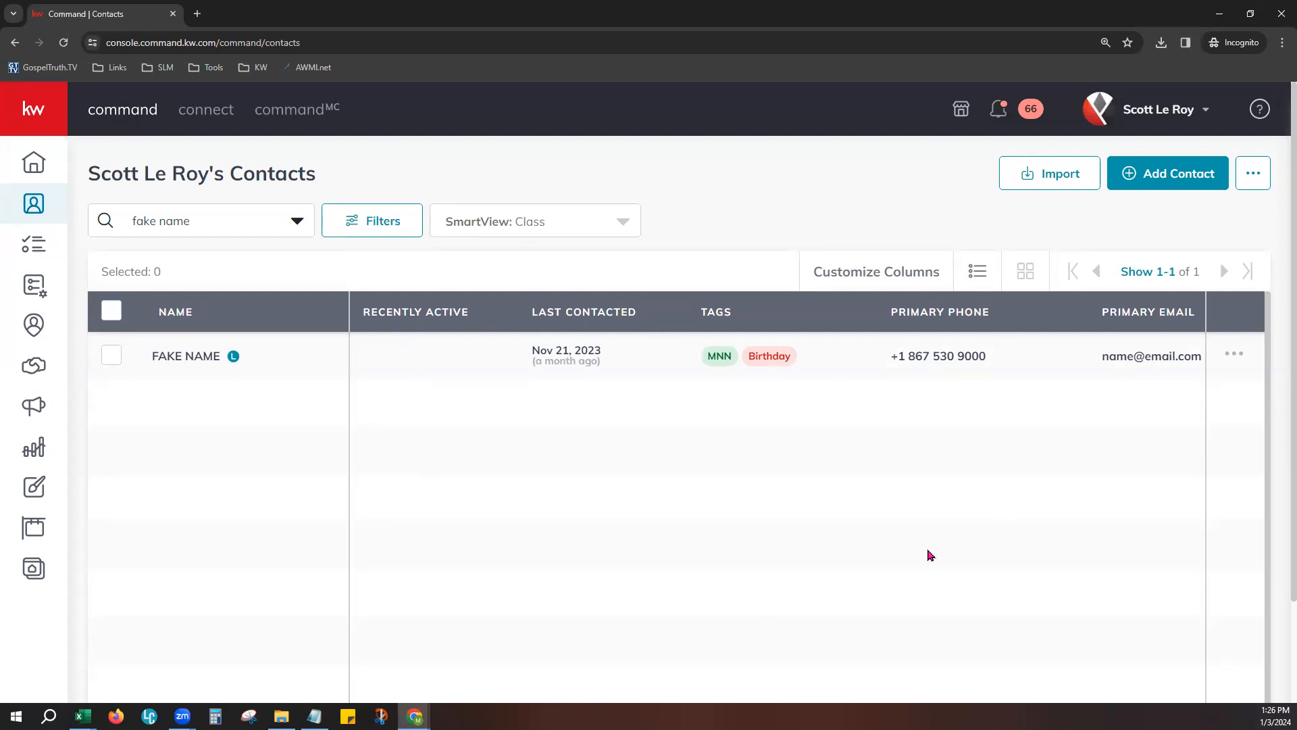
click(181, 212)
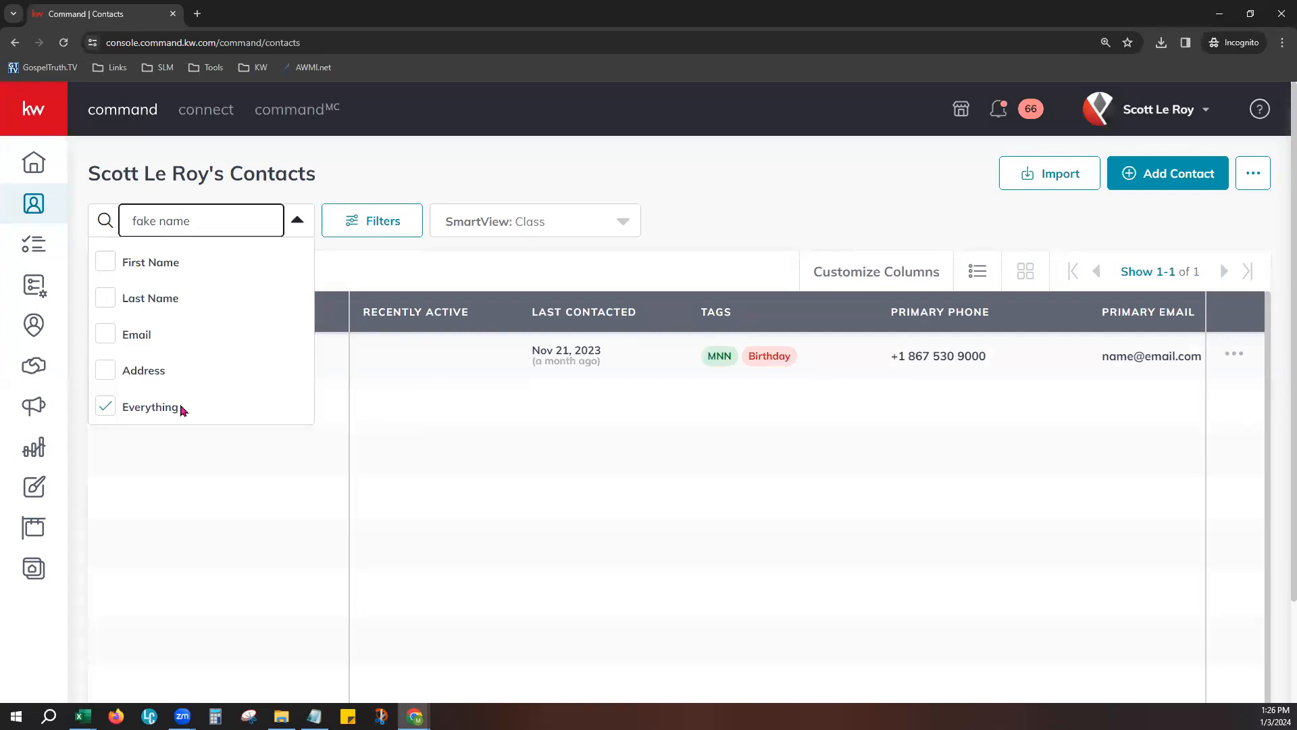
click(360, 398)
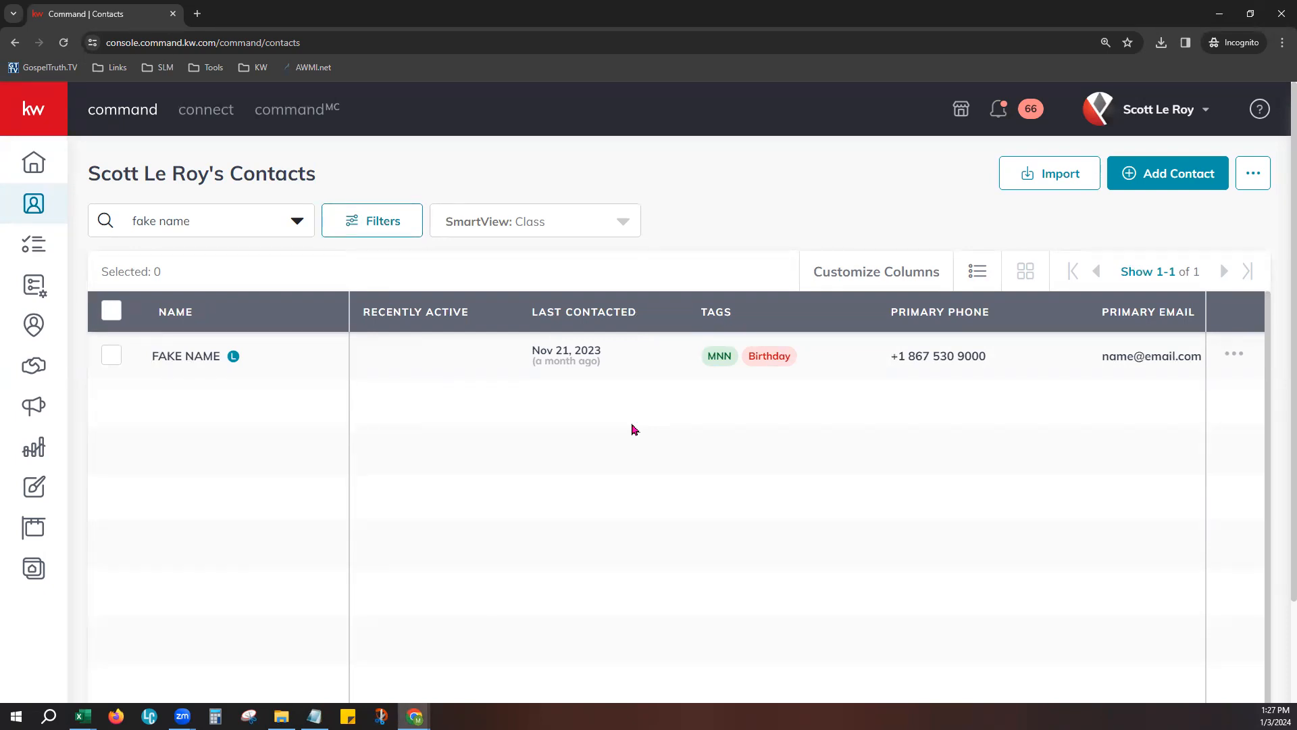
- Name a new SmartView "Hot Leads" in the creation form, and close it without saving
click(461, 222)
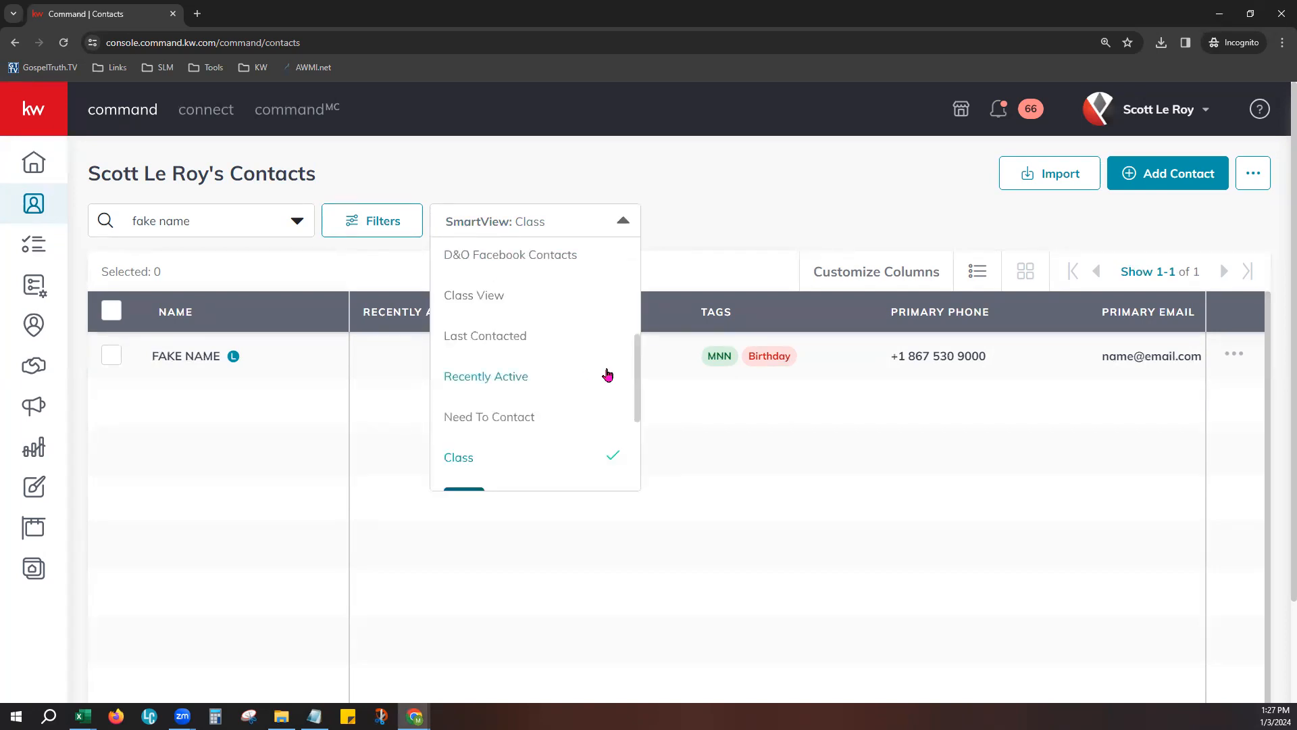
scroll(607, 351, up, 4)
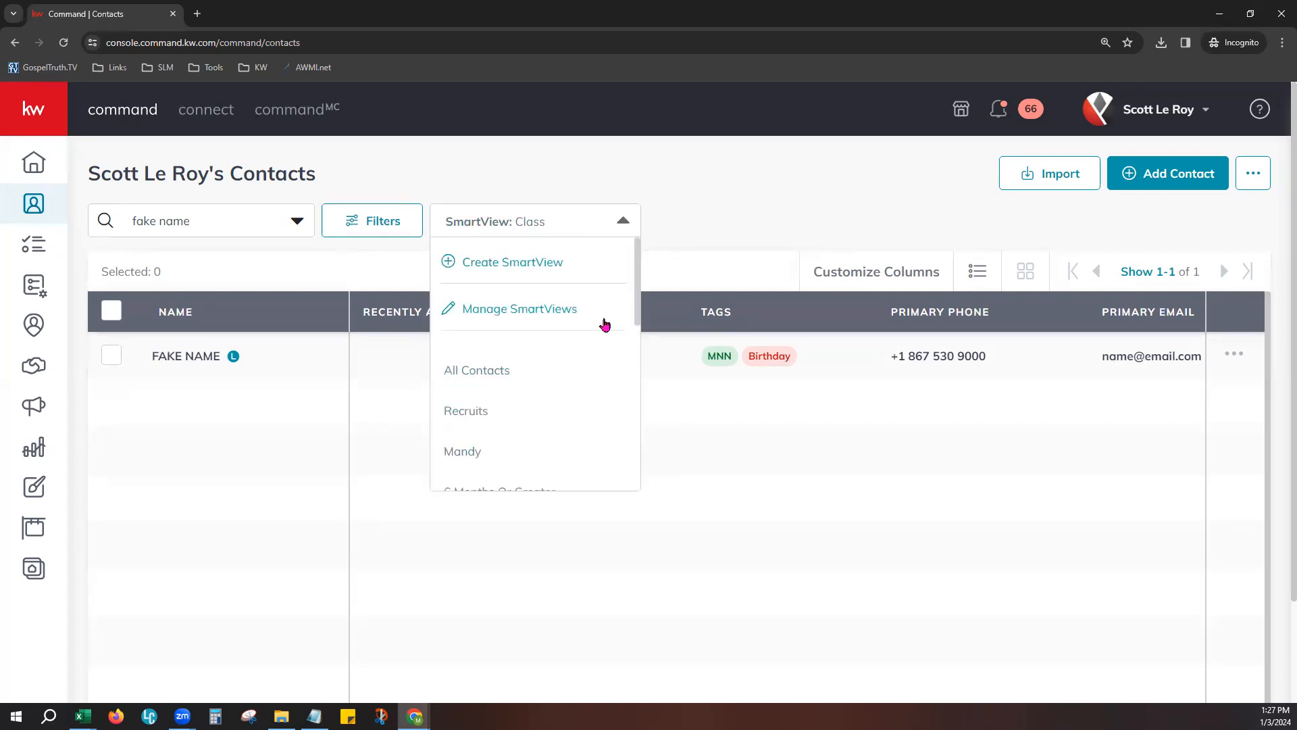
click(493, 262)
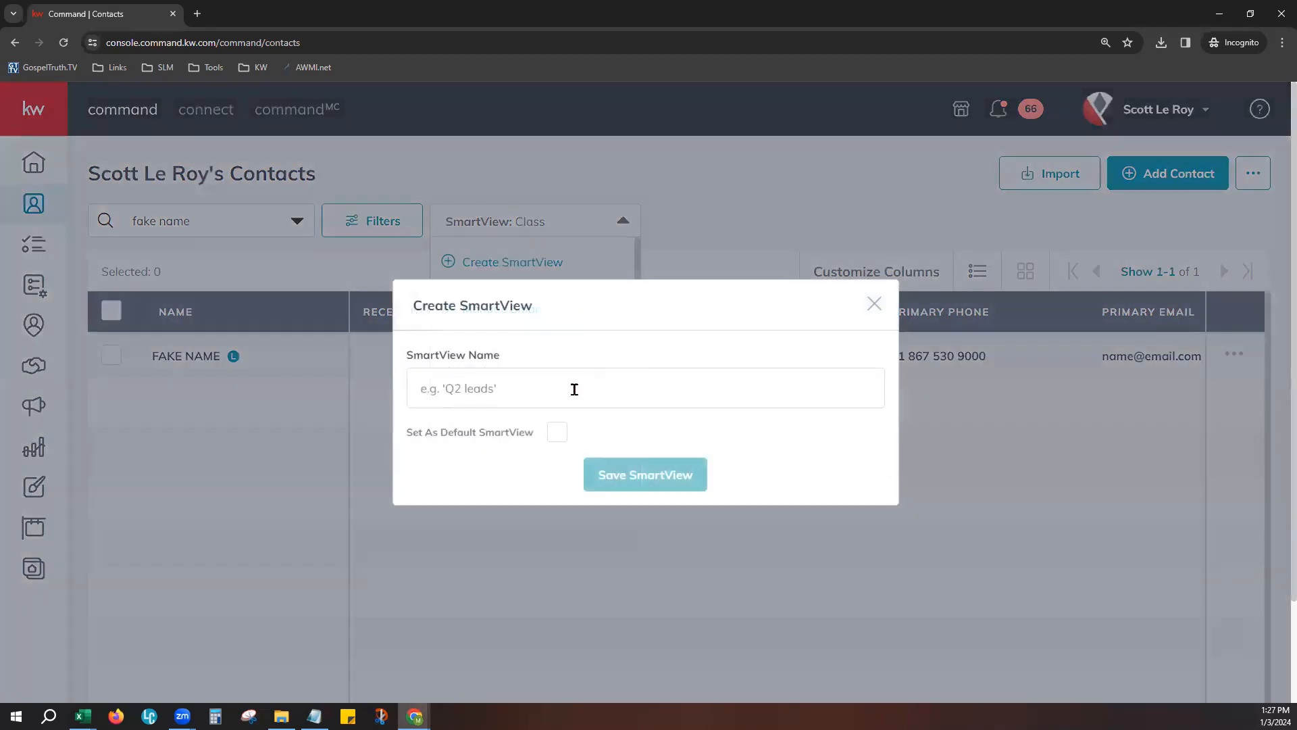
click(575, 390)
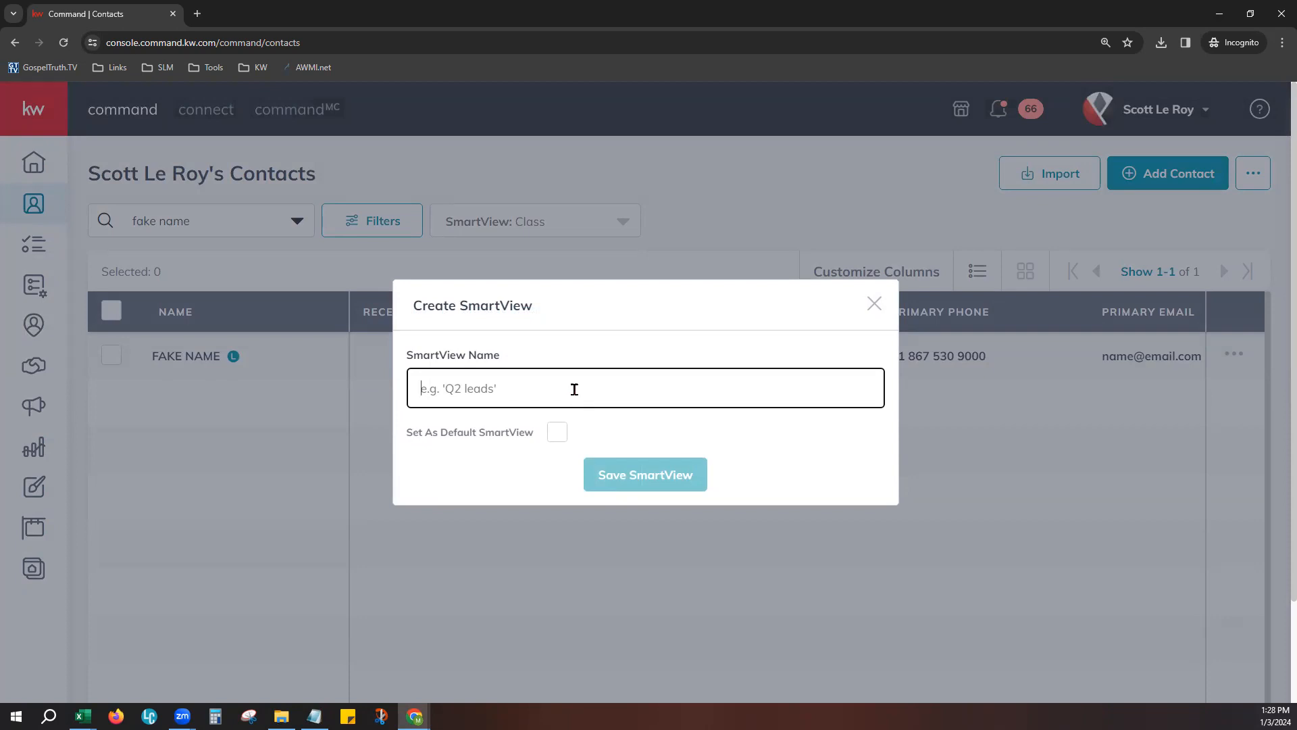
text(Hot Leads)
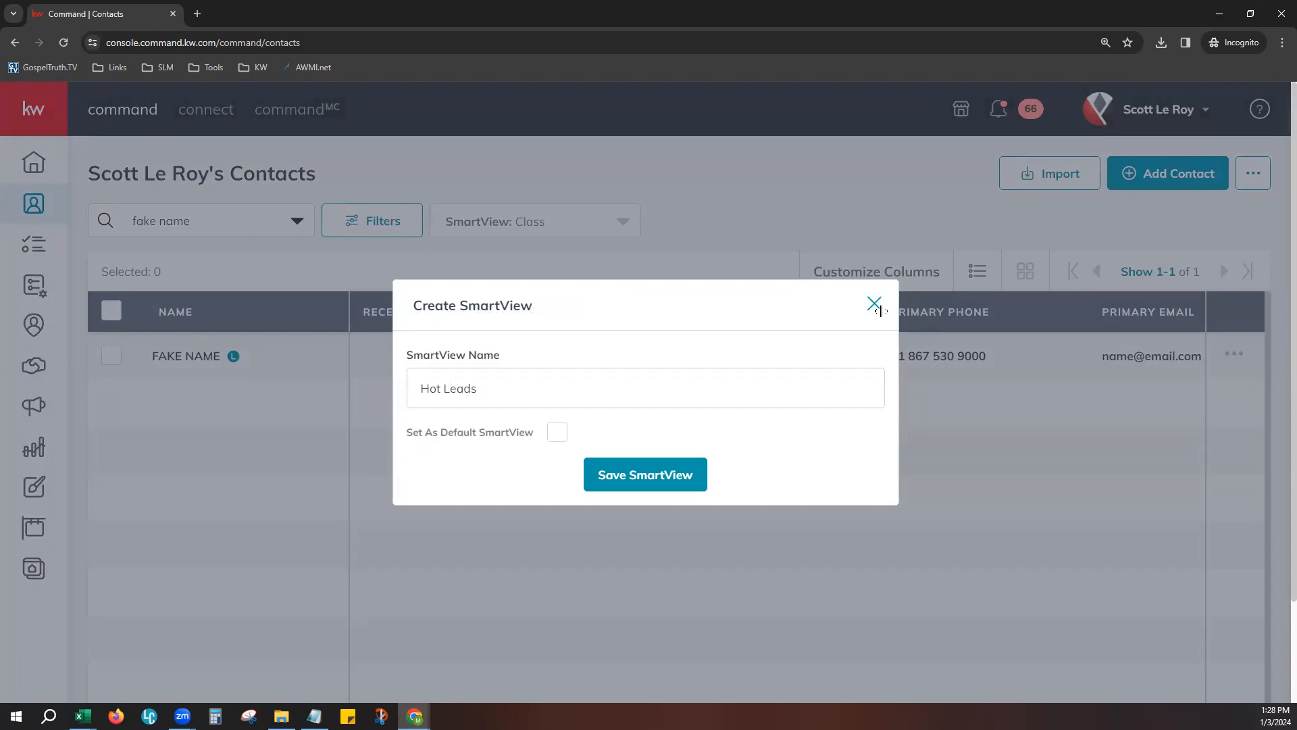
click(875, 304)
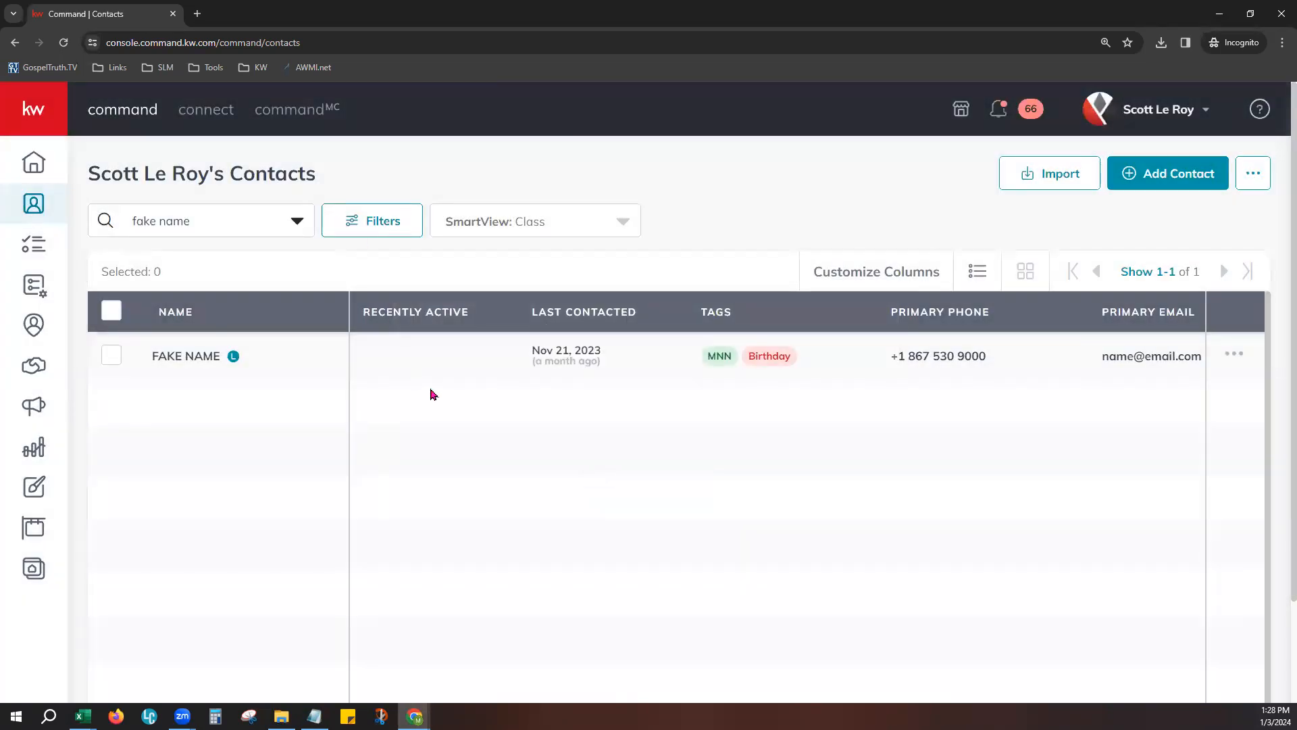
- Compare the contacts list under the SmartView below Recruits and under Class View, and return to the Class SmartView
click(476, 230)
scroll(527, 378, up, 5)
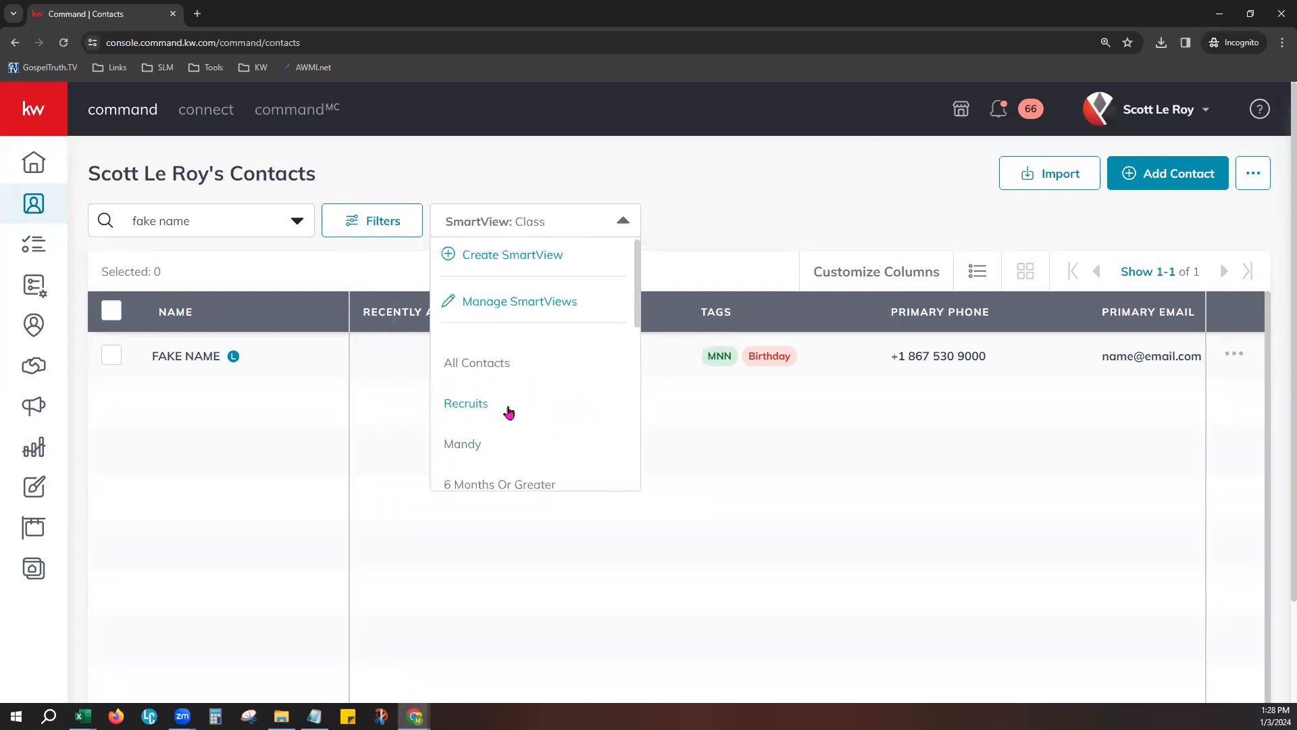
click(471, 443)
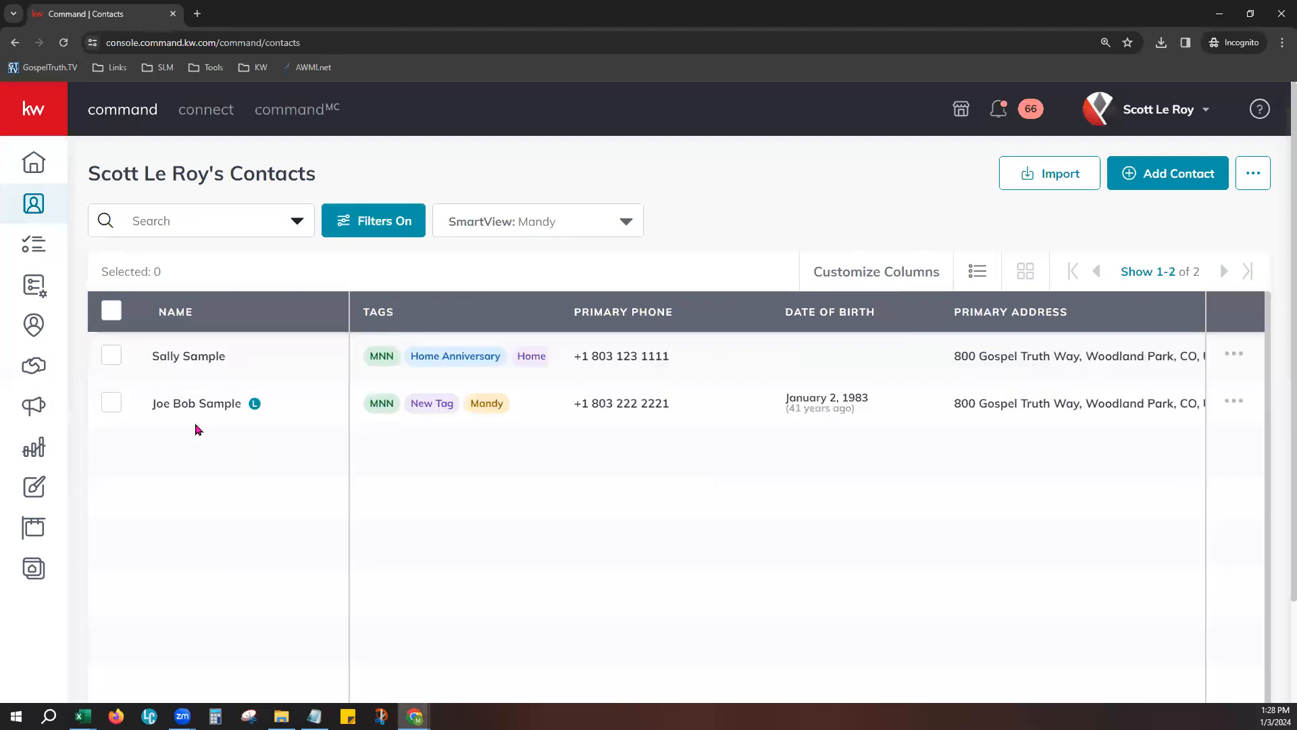
click(544, 232)
scroll(534, 433, down, 5)
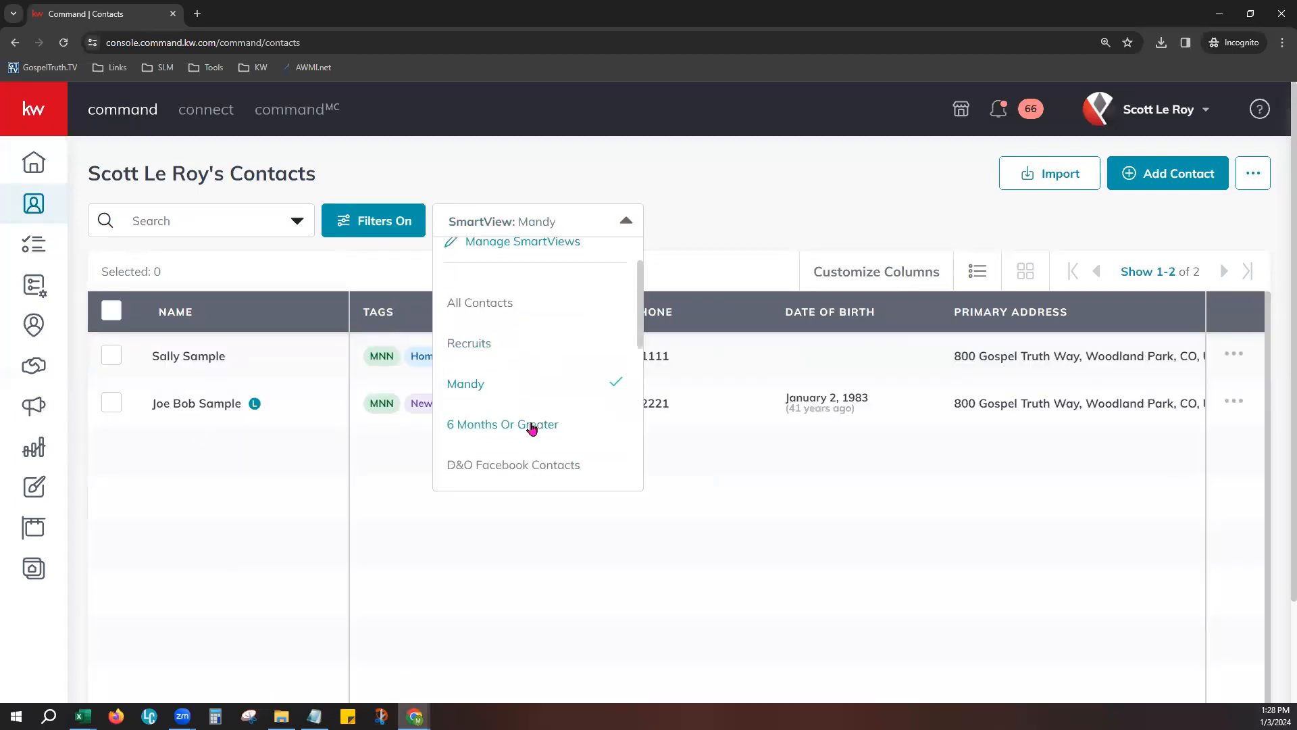
click(505, 376)
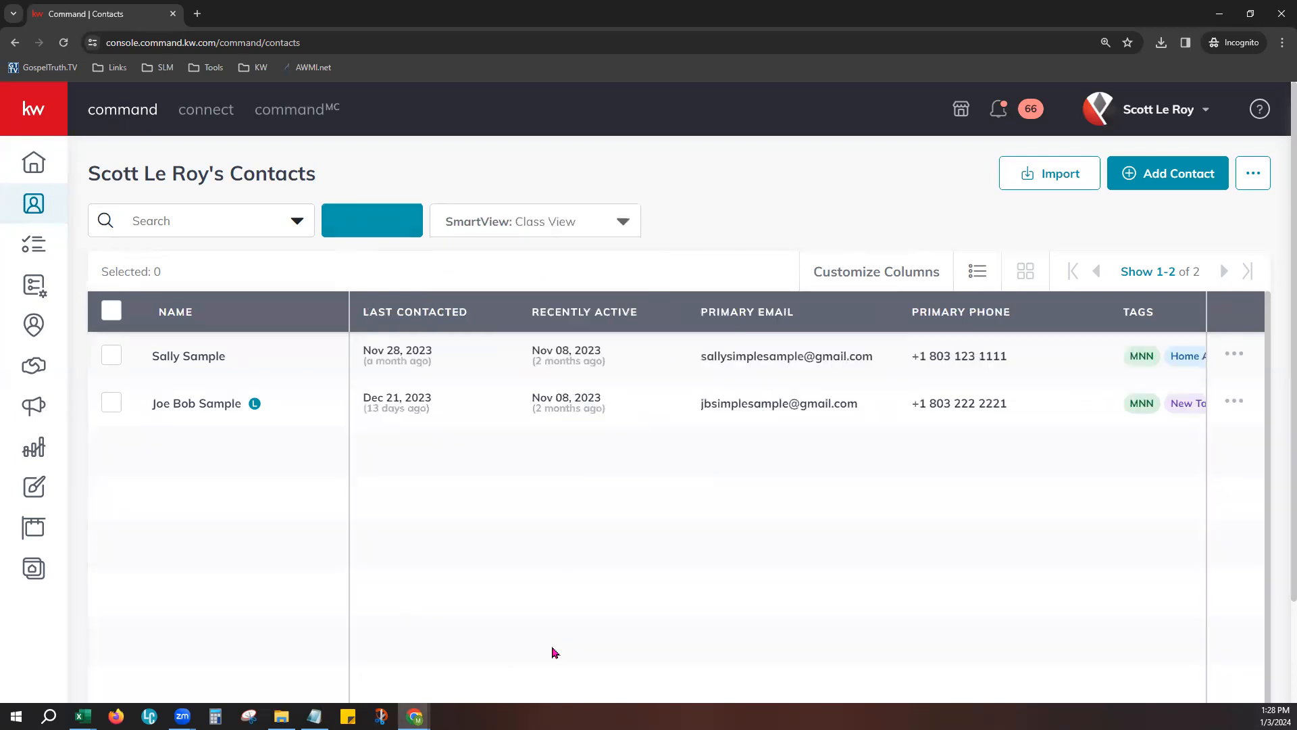
click(527, 220)
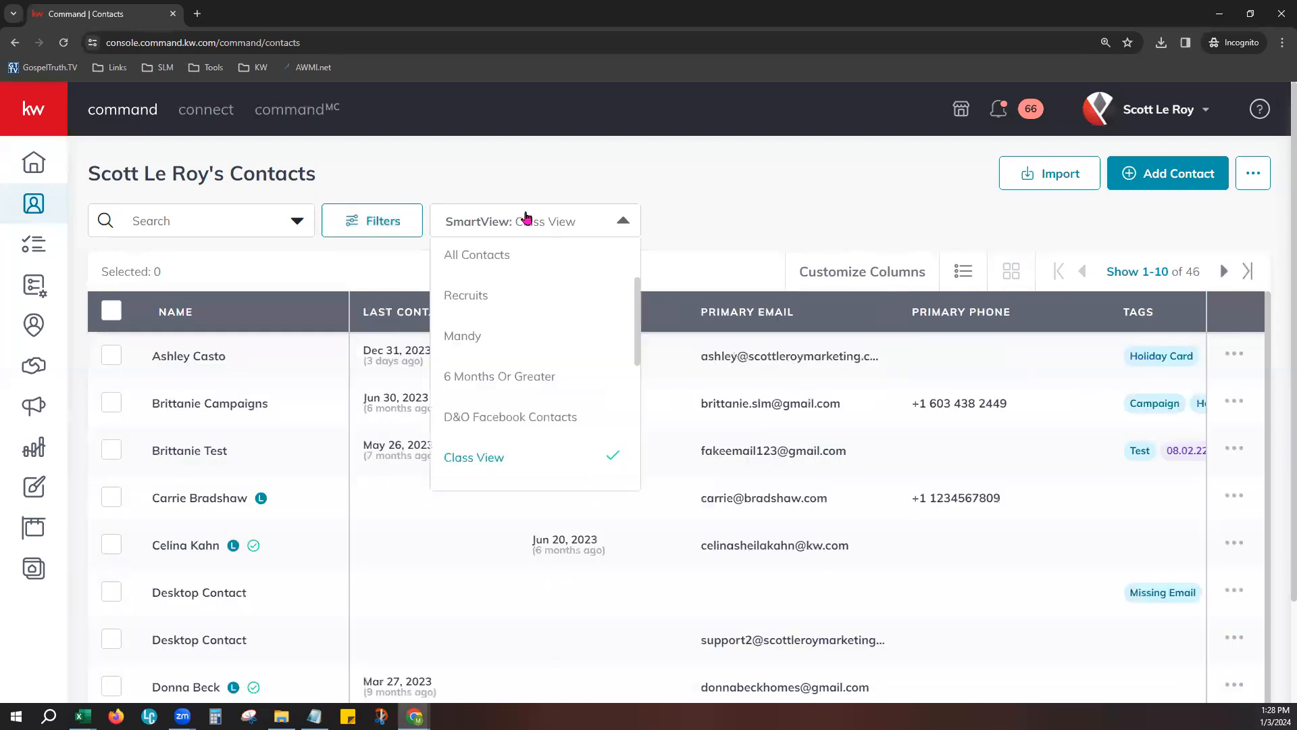
scroll(534, 418, down, 3)
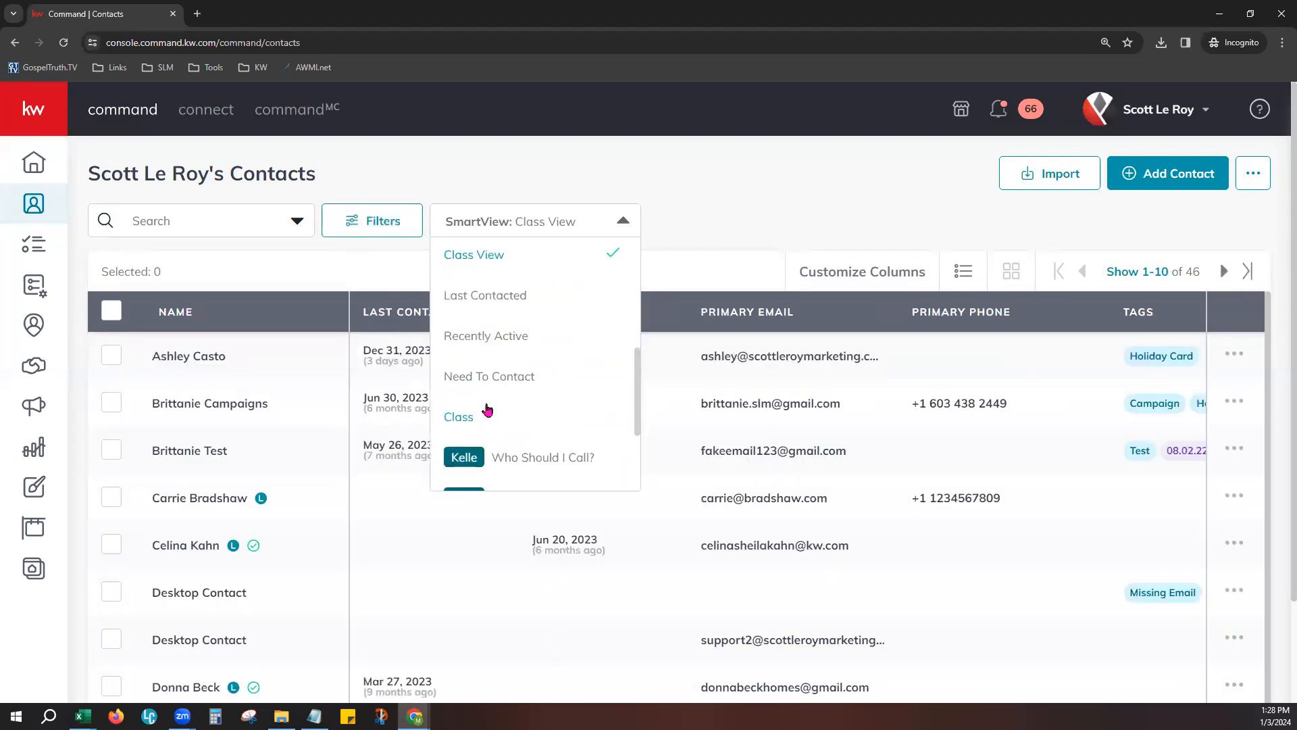
click(483, 410)
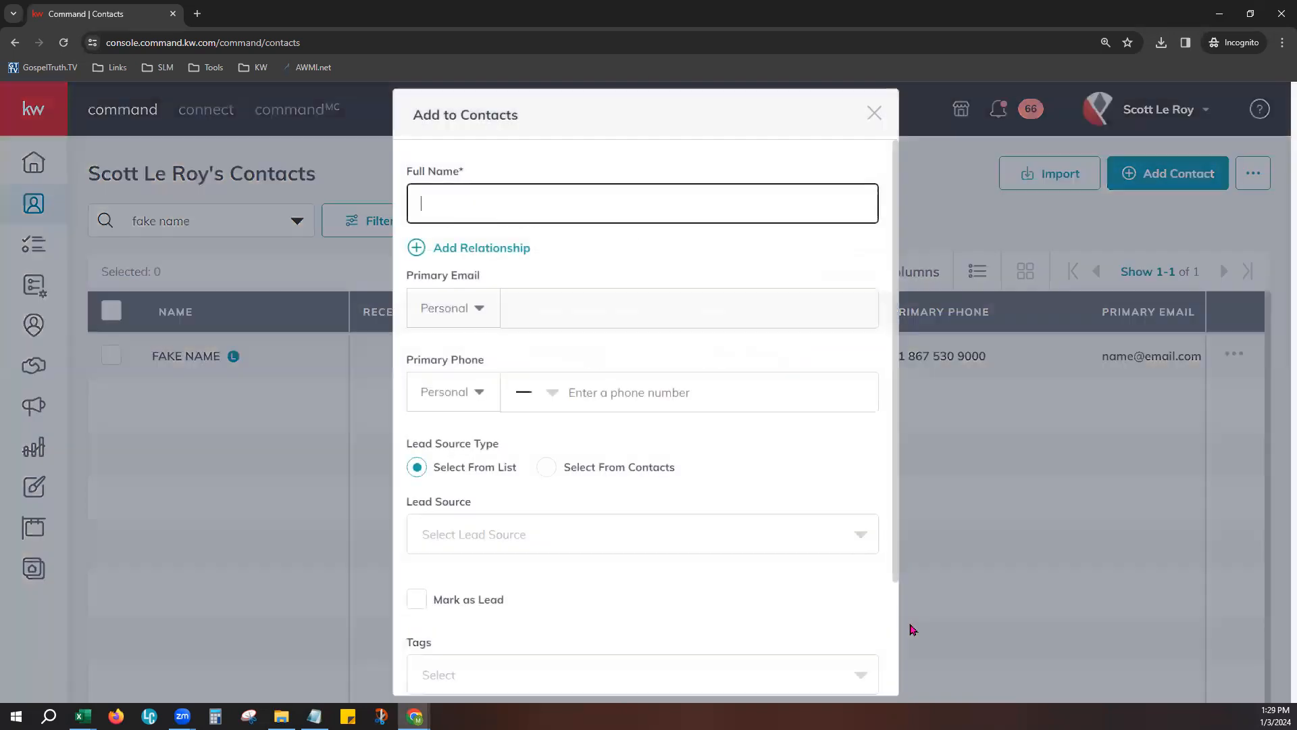
- Review the new contact form with its additional information and Custom fields expanded, and cancel without creating a contact
scroll(635, 297, down, 2)
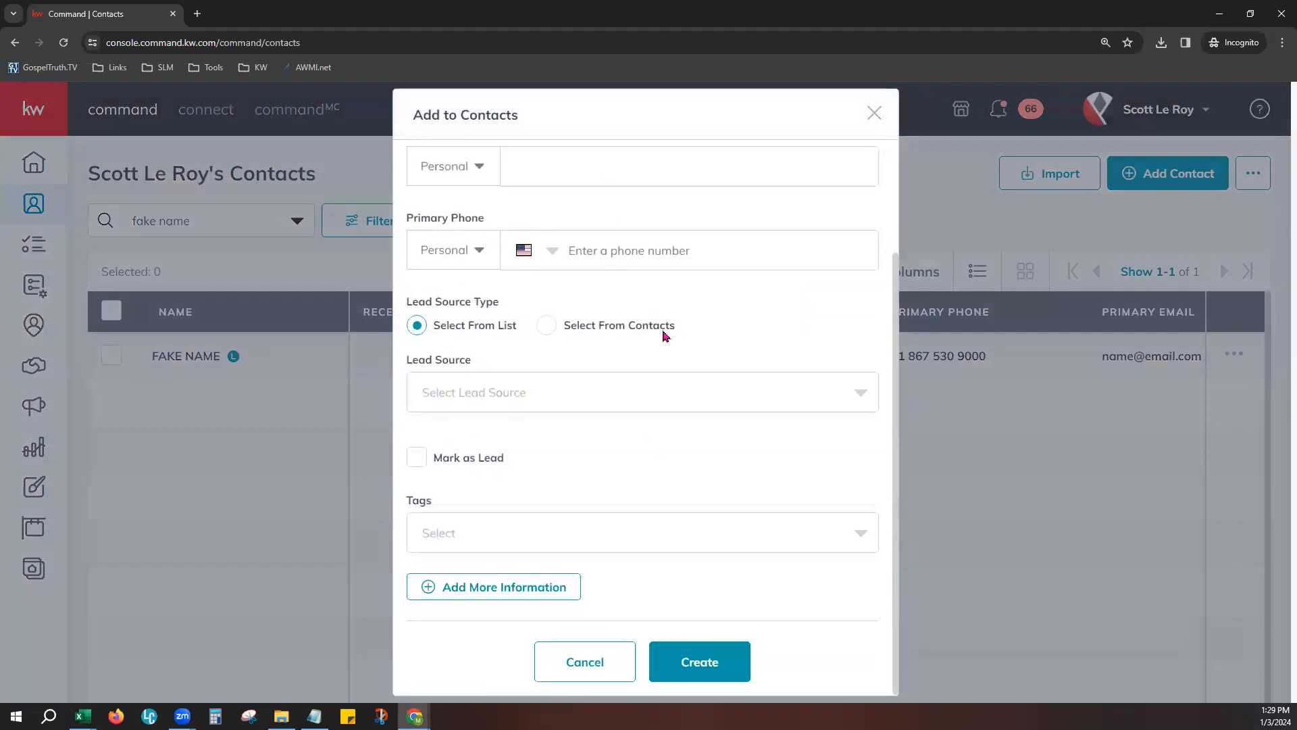
click(436, 588)
scroll(568, 560, down, 1)
click(539, 534)
scroll(554, 534, down, 4)
scroll(457, 631, down, 4)
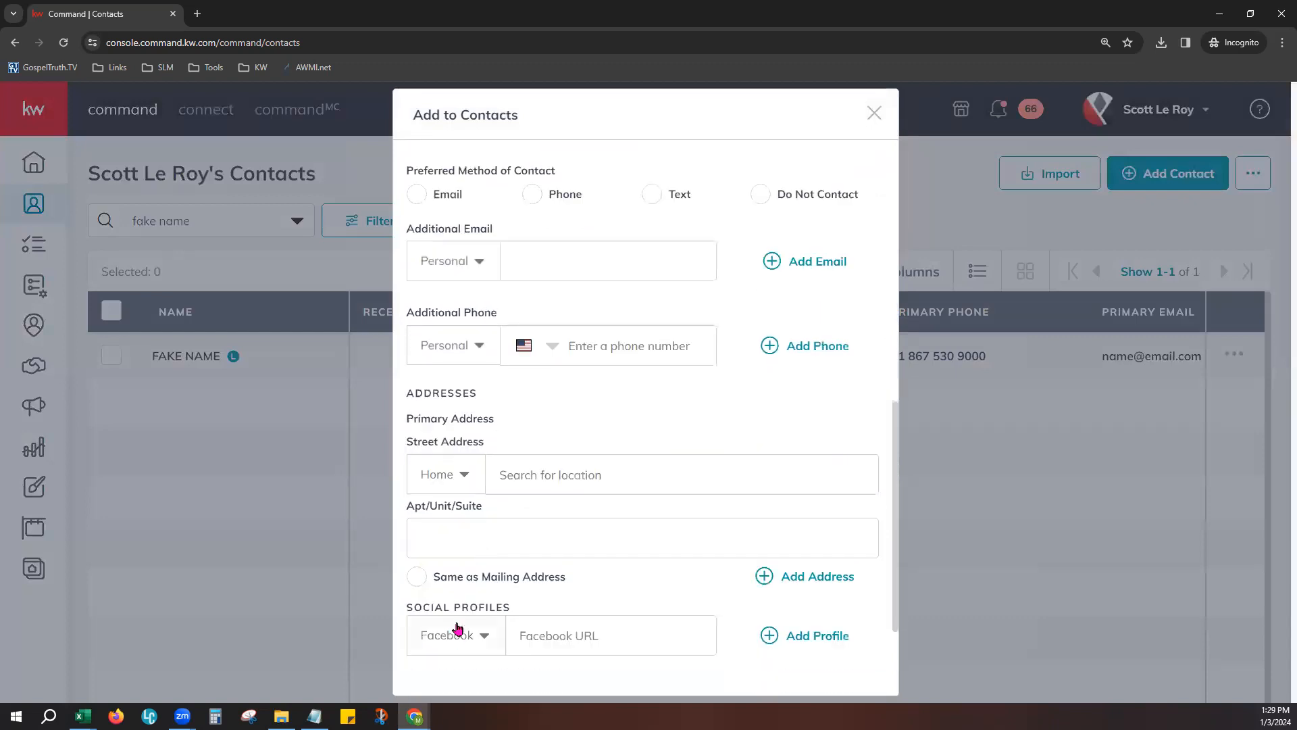
click(472, 570)
scroll(675, 567, down, 4)
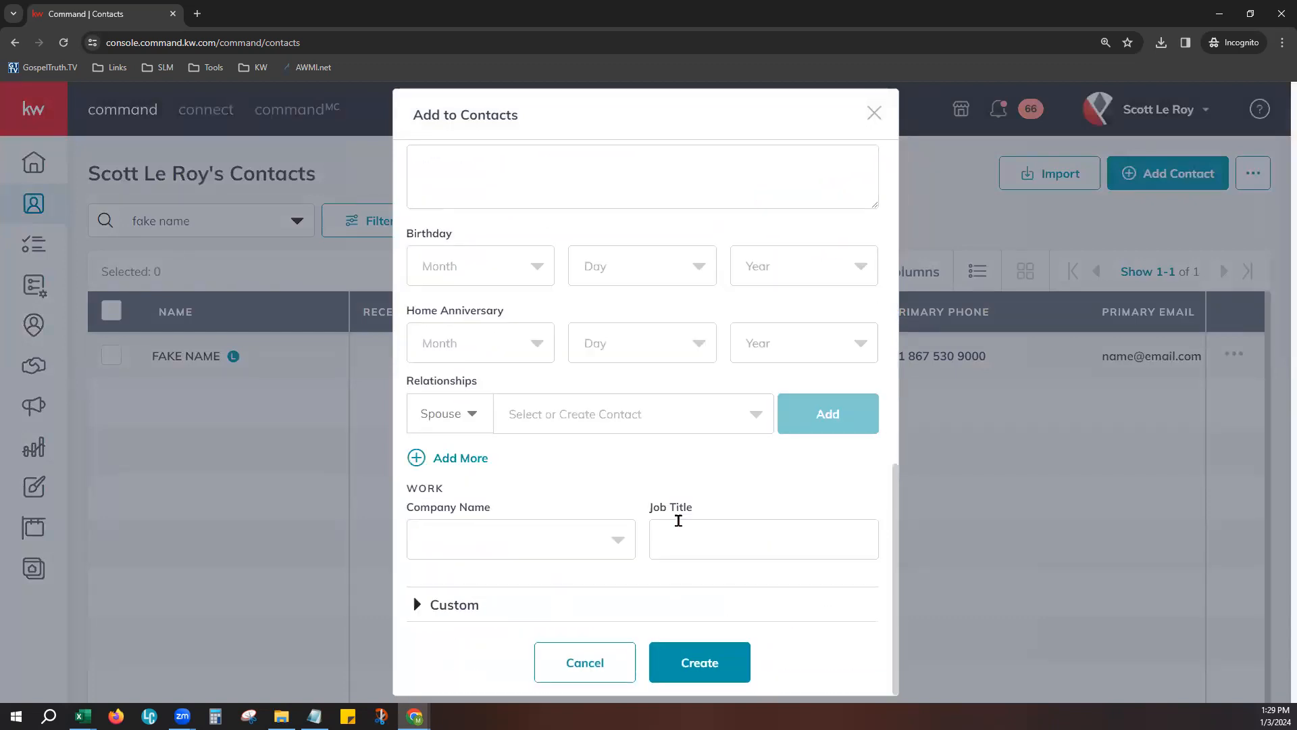
click(467, 604)
scroll(709, 550, down, 6)
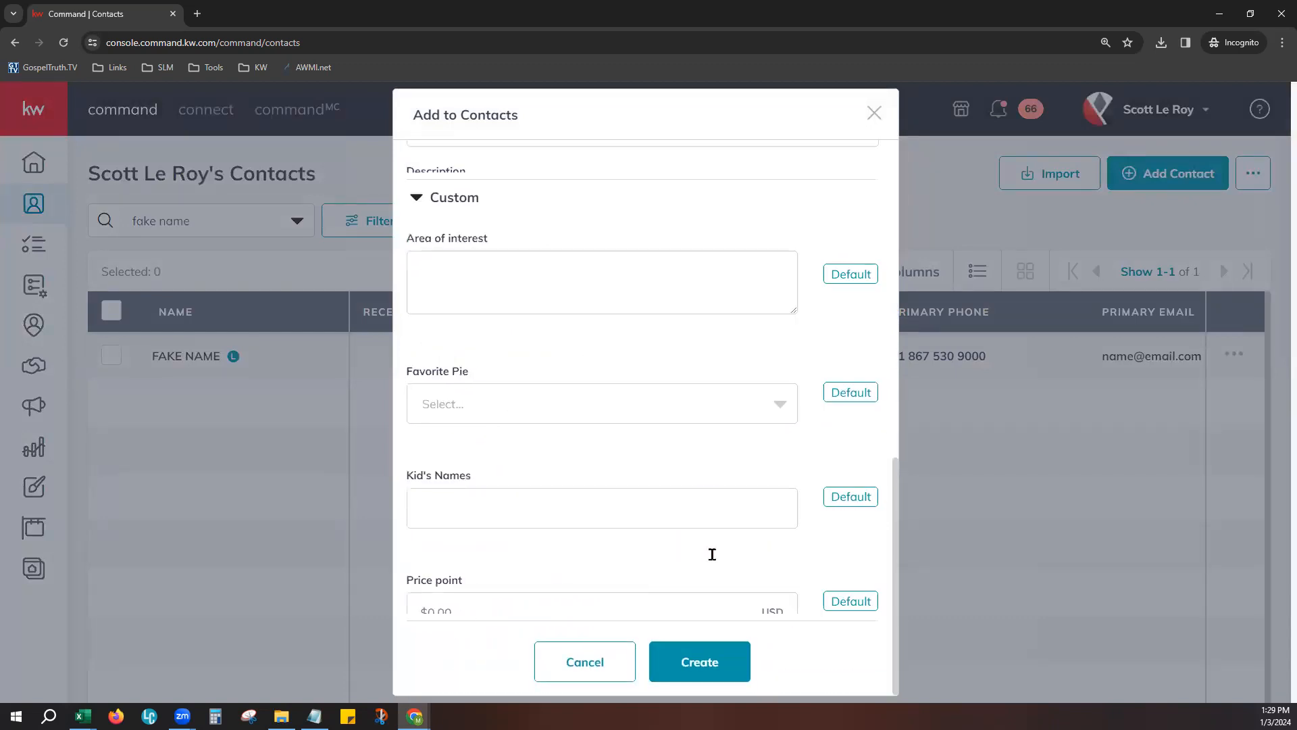
click(612, 663)
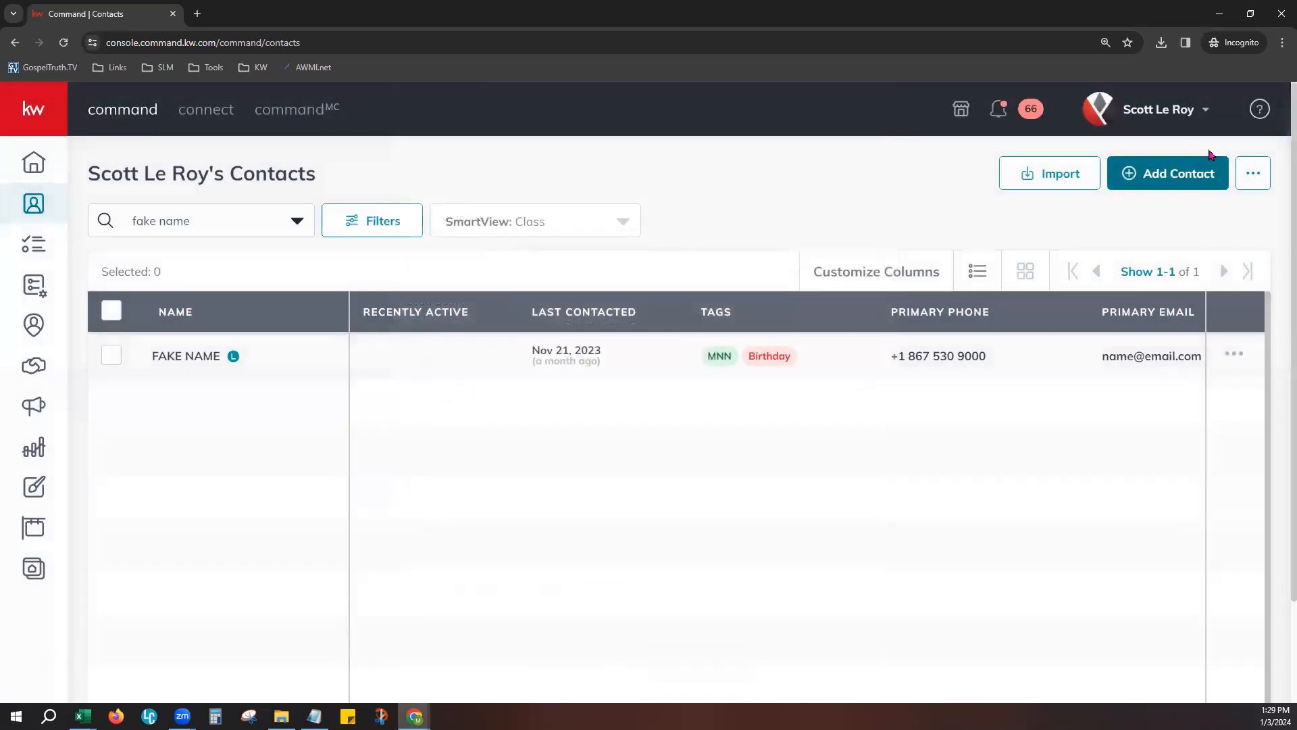
- View the additional contact list actions for checking duplicates and exporting contacts or mailing labels
click(1255, 174)
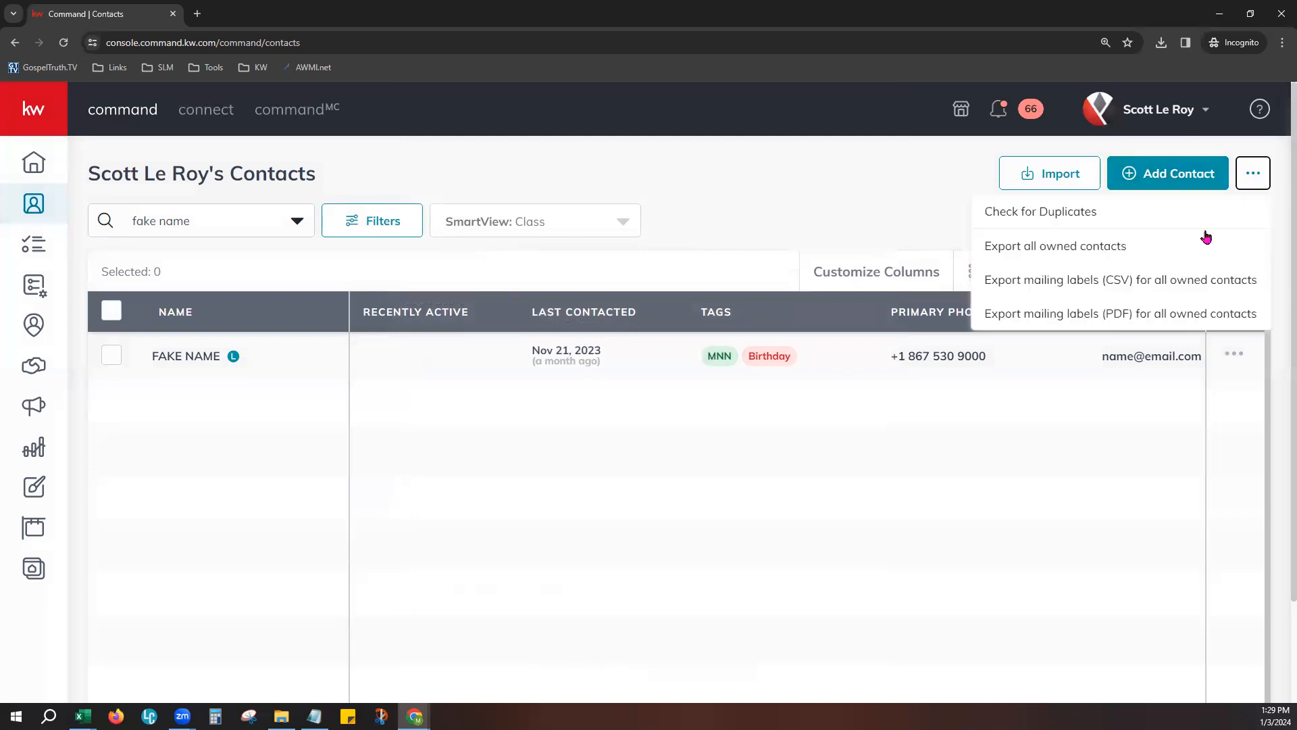
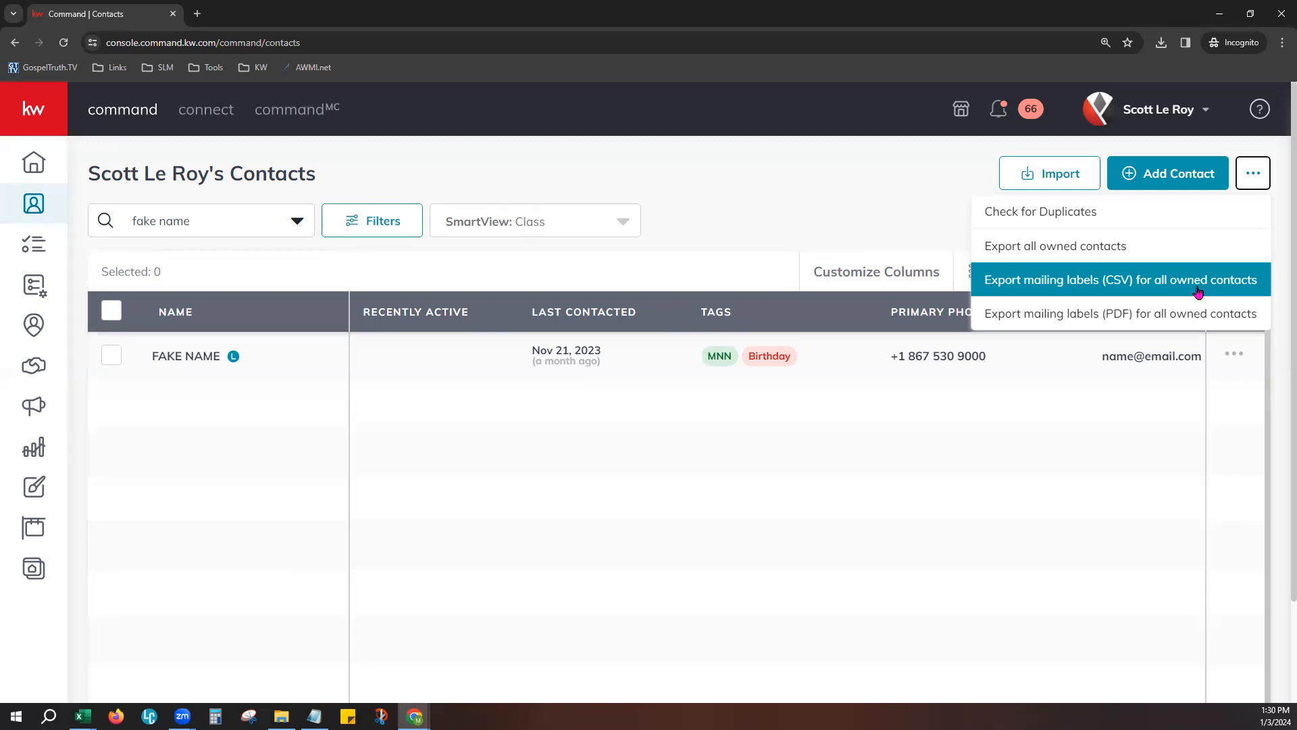
- Sort the contacts list by first name (A - Z), and review the other name sorting options
click(1209, 142)
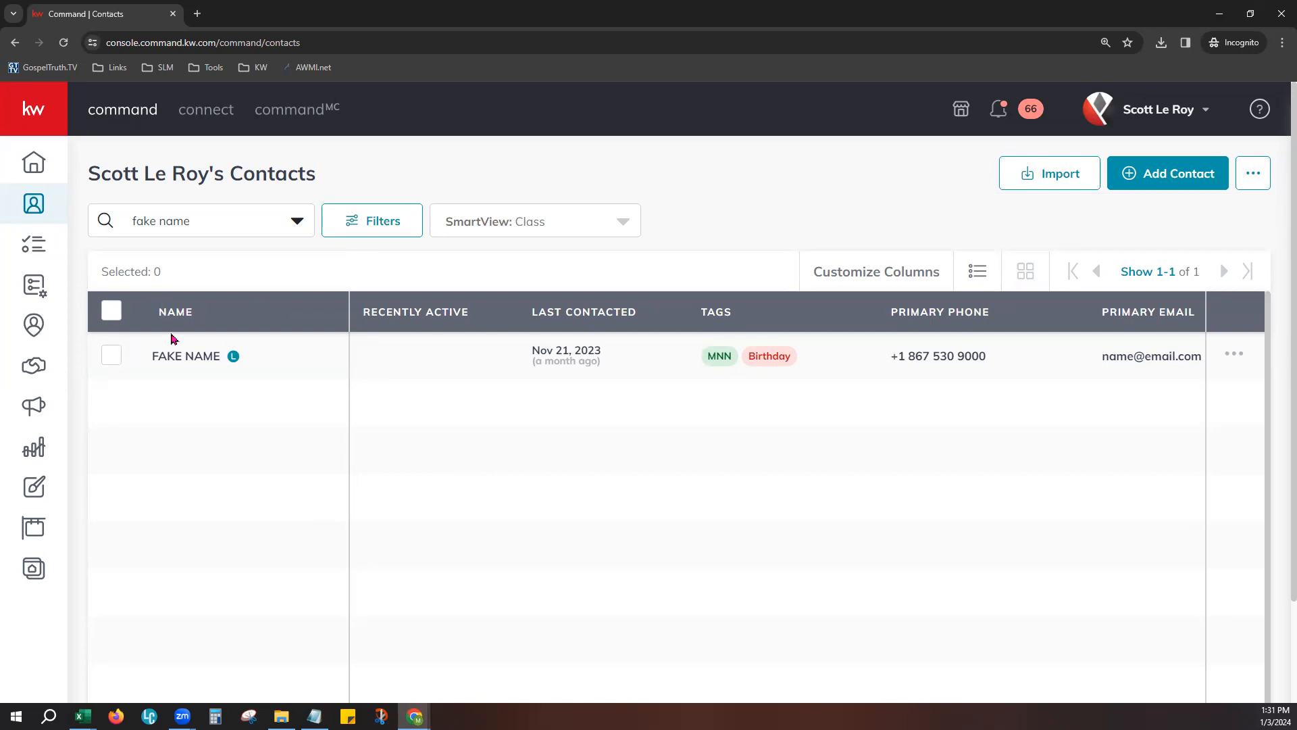
click(503, 303)
click(169, 315)
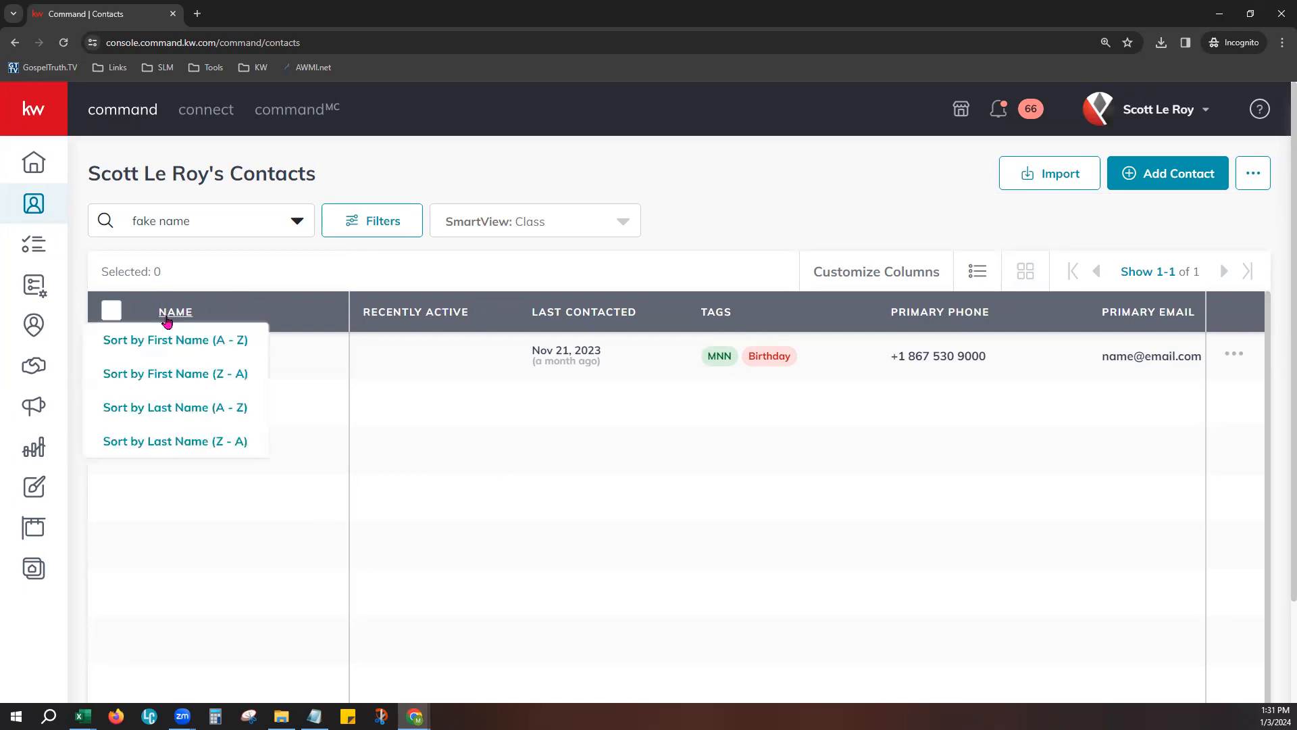
click(202, 340)
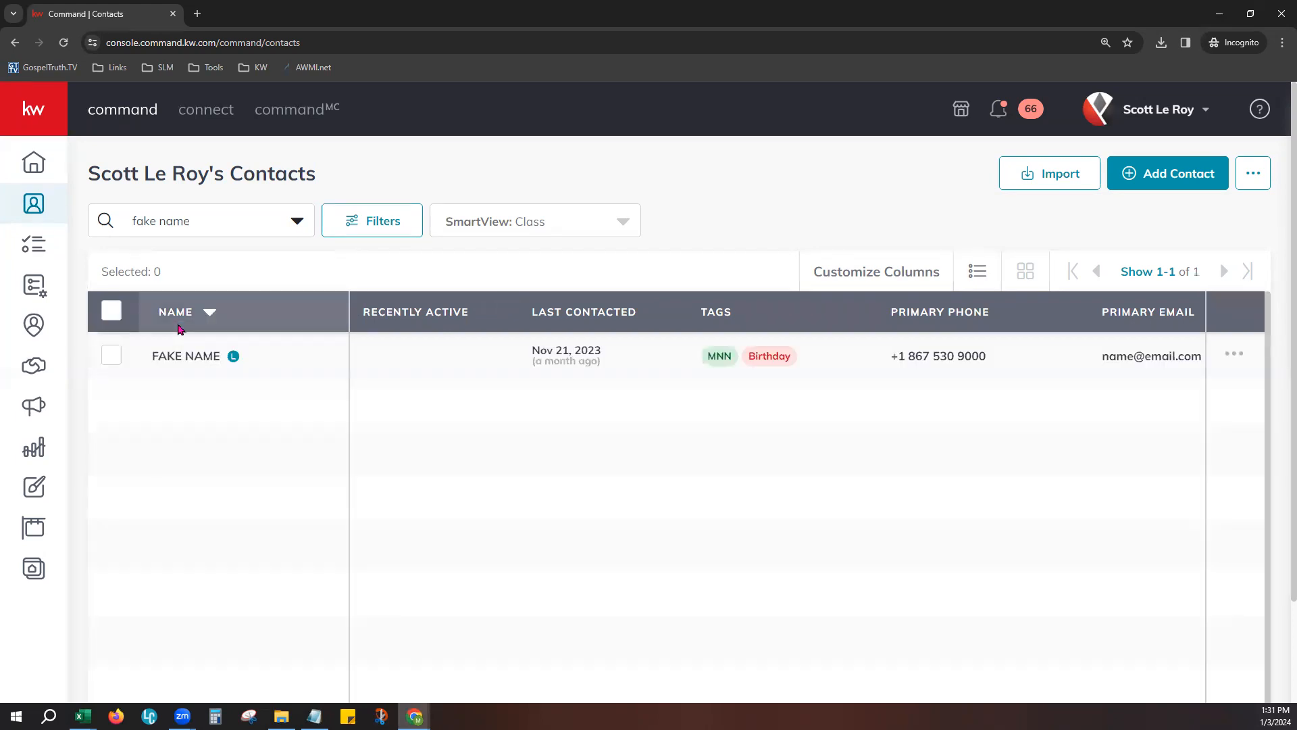
click(181, 329)
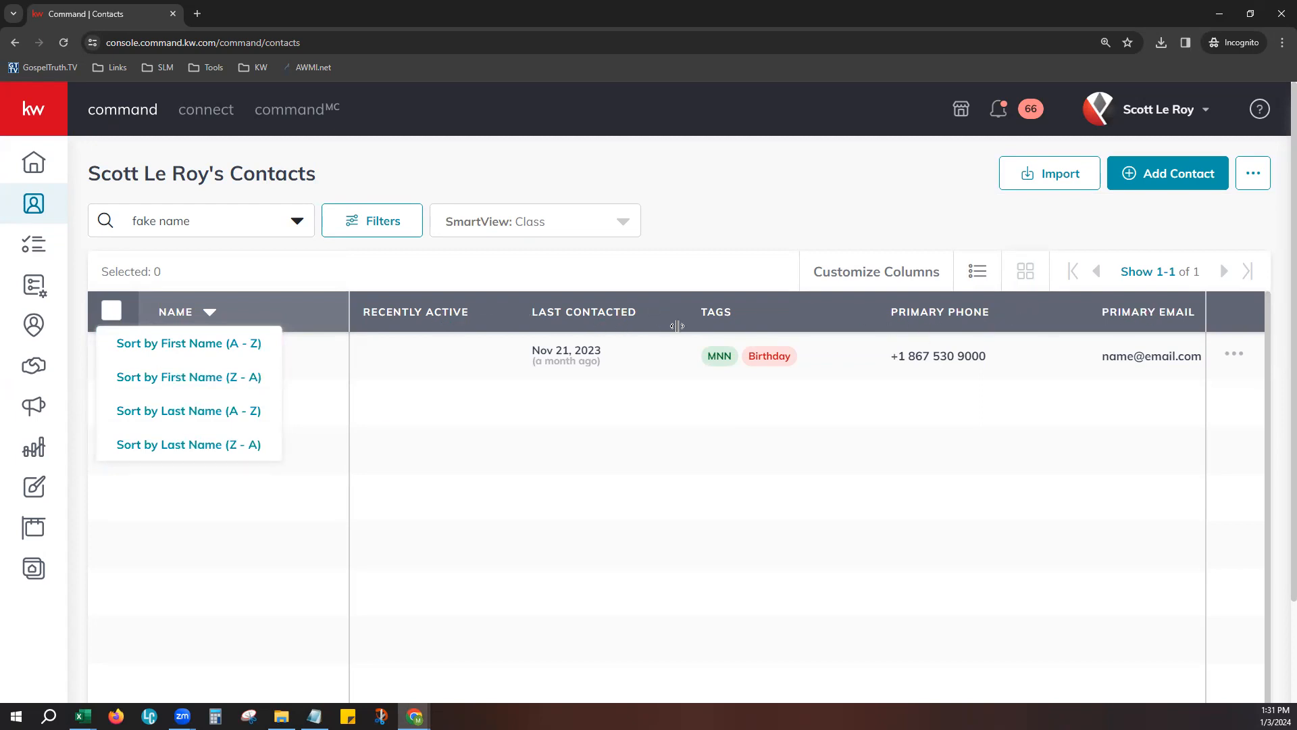
click(470, 274)
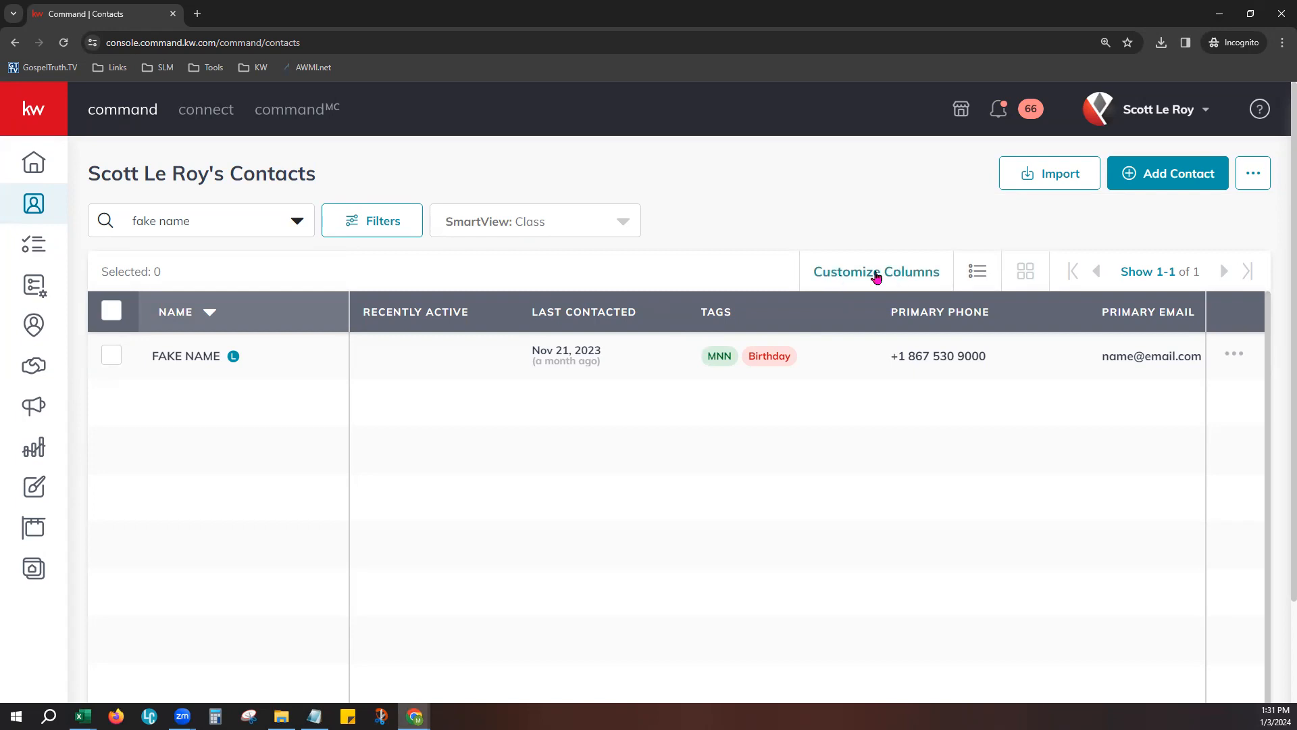
- Try Class columns without Updated and Primary Email, with Primary Phone and Tags first, and reload the page without saving the SmartView
click(912, 270)
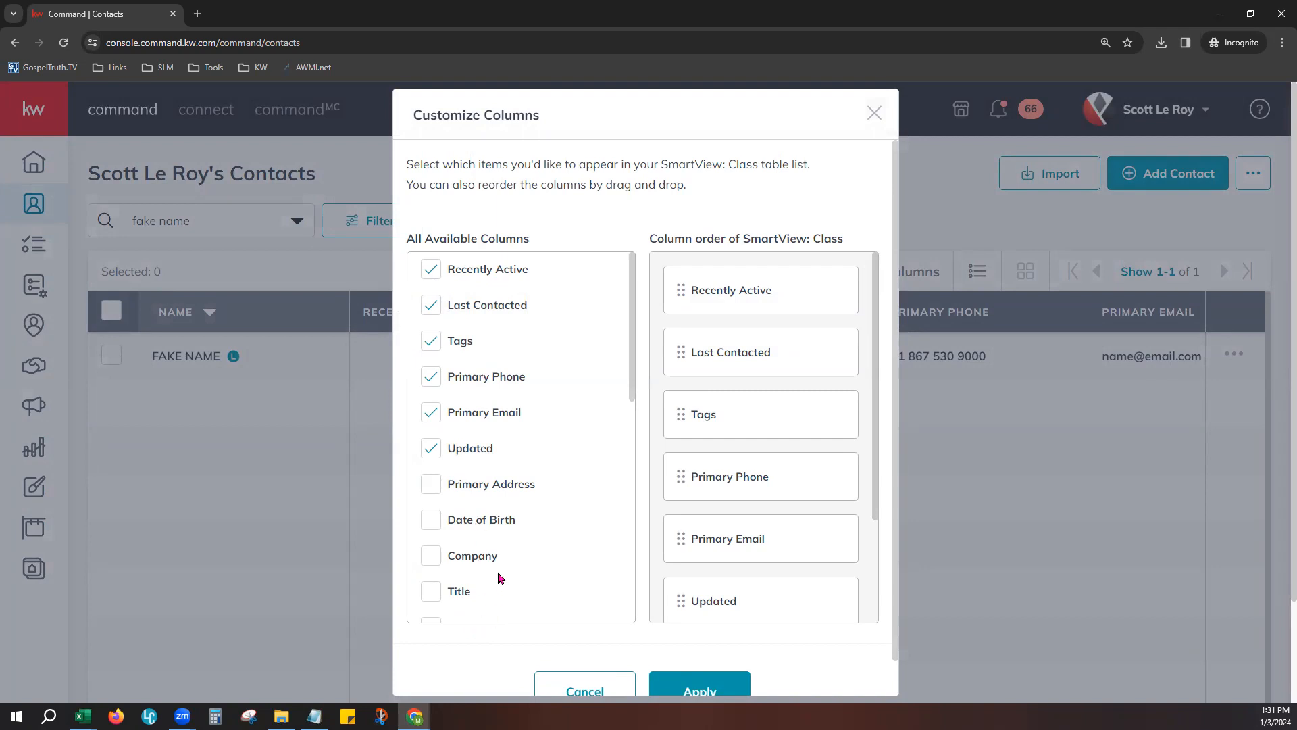
click(430, 448)
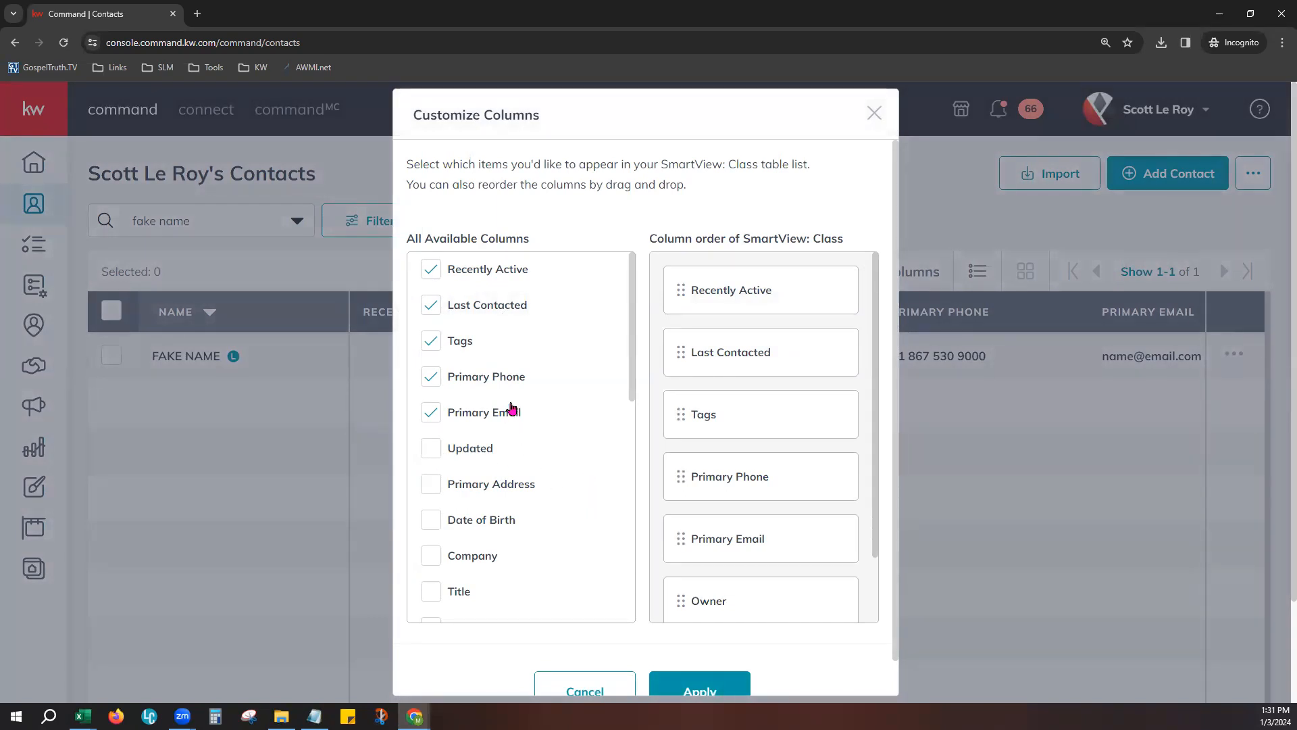
click(432, 414)
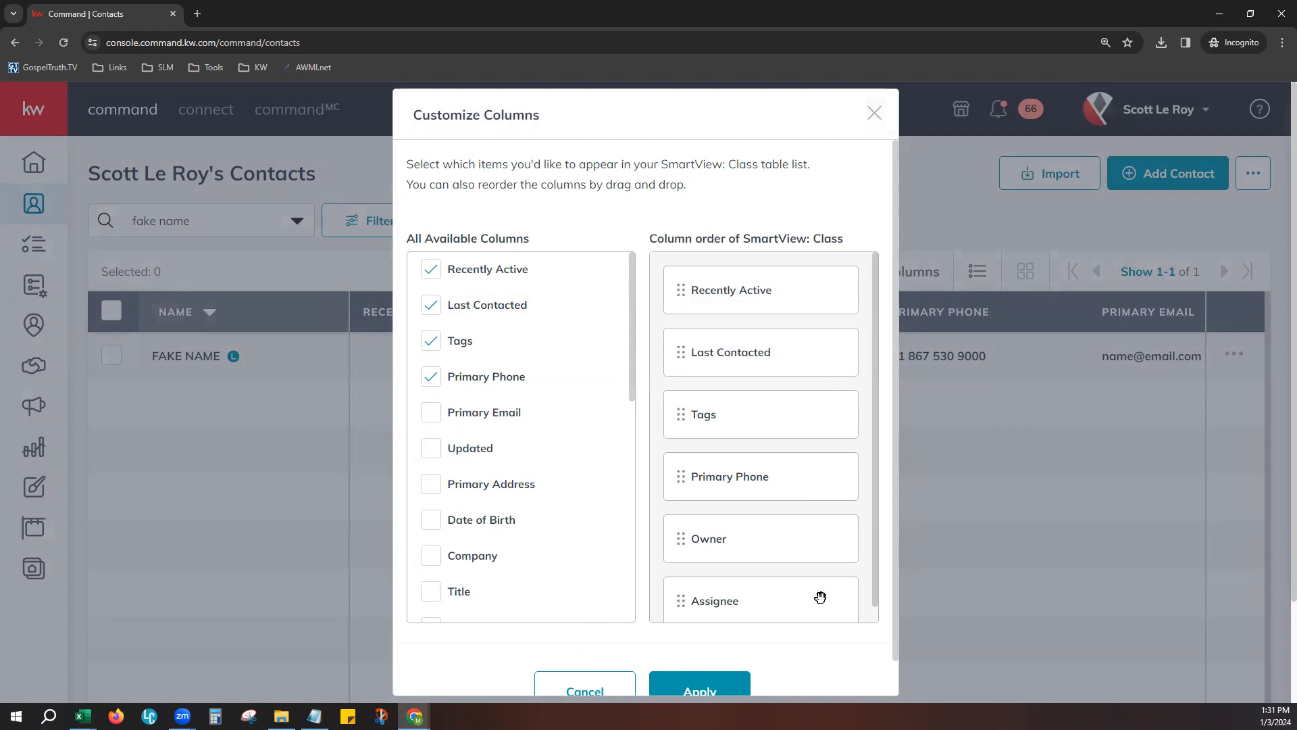
drag(756, 428, 748, 285)
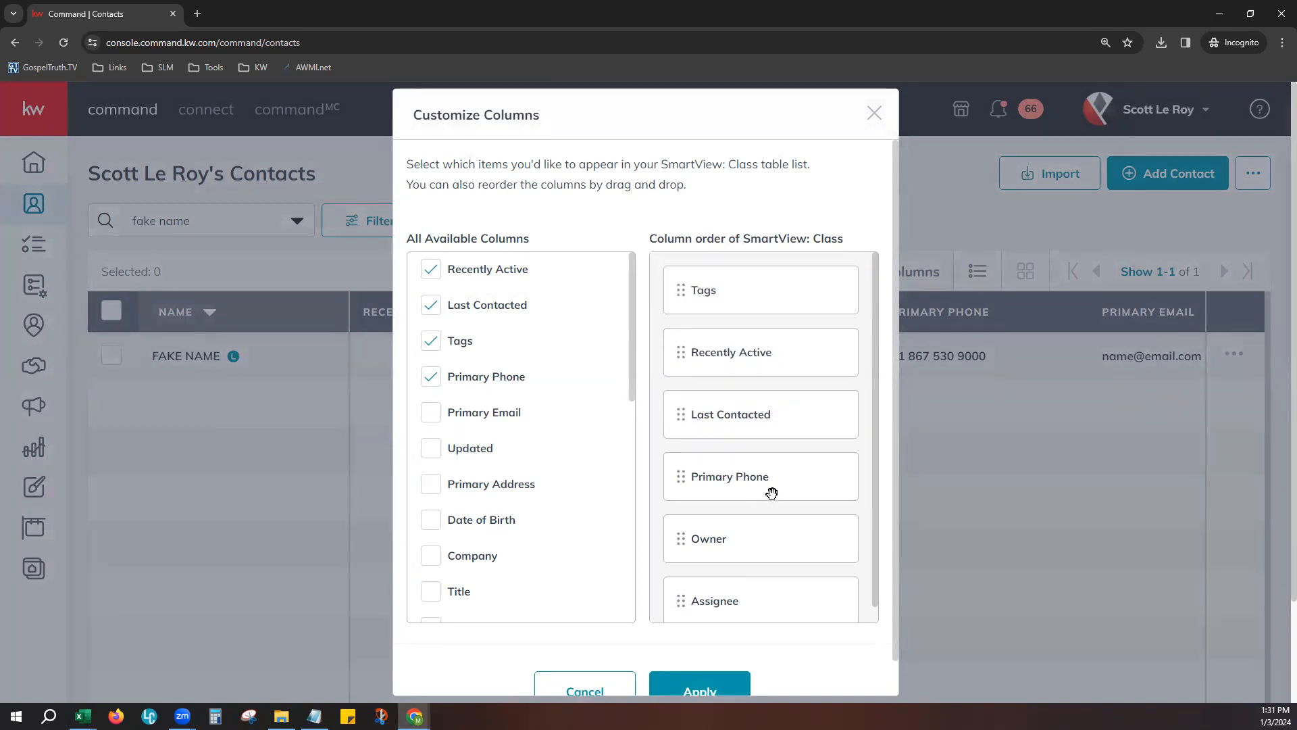
drag(771, 493, 767, 306)
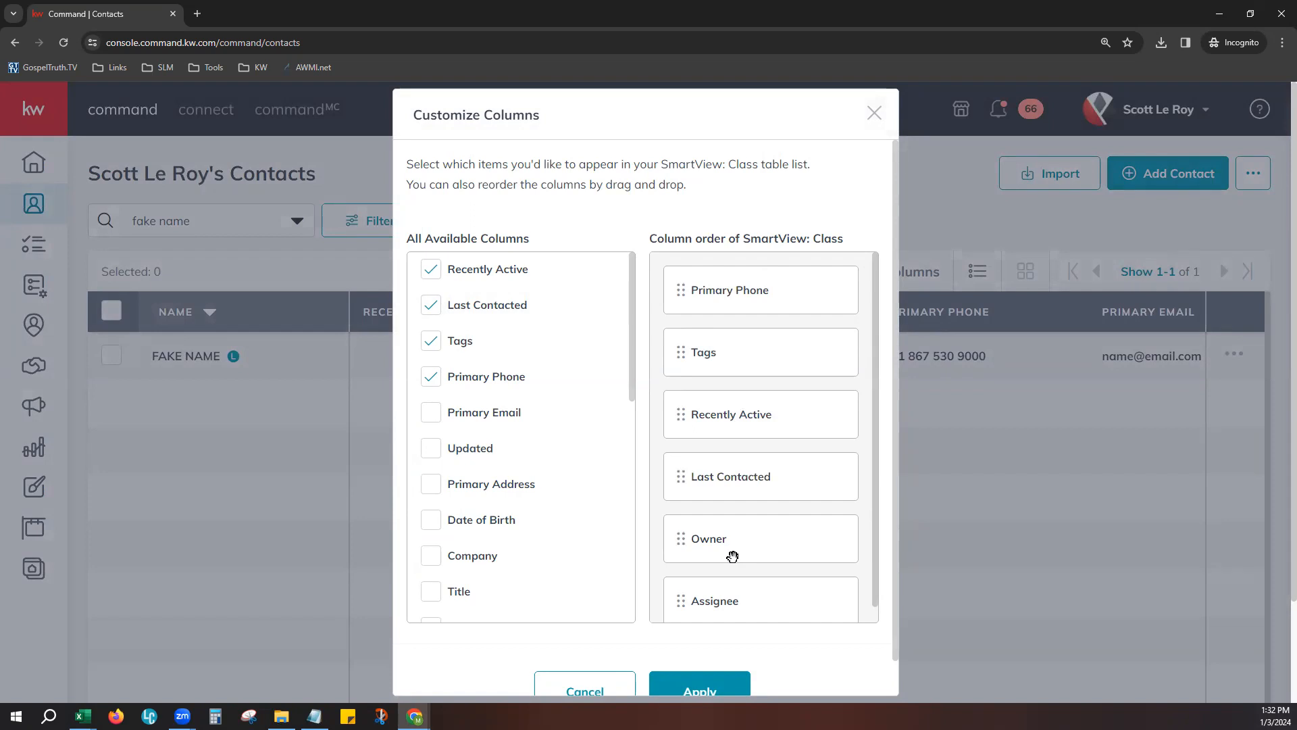
click(700, 689)
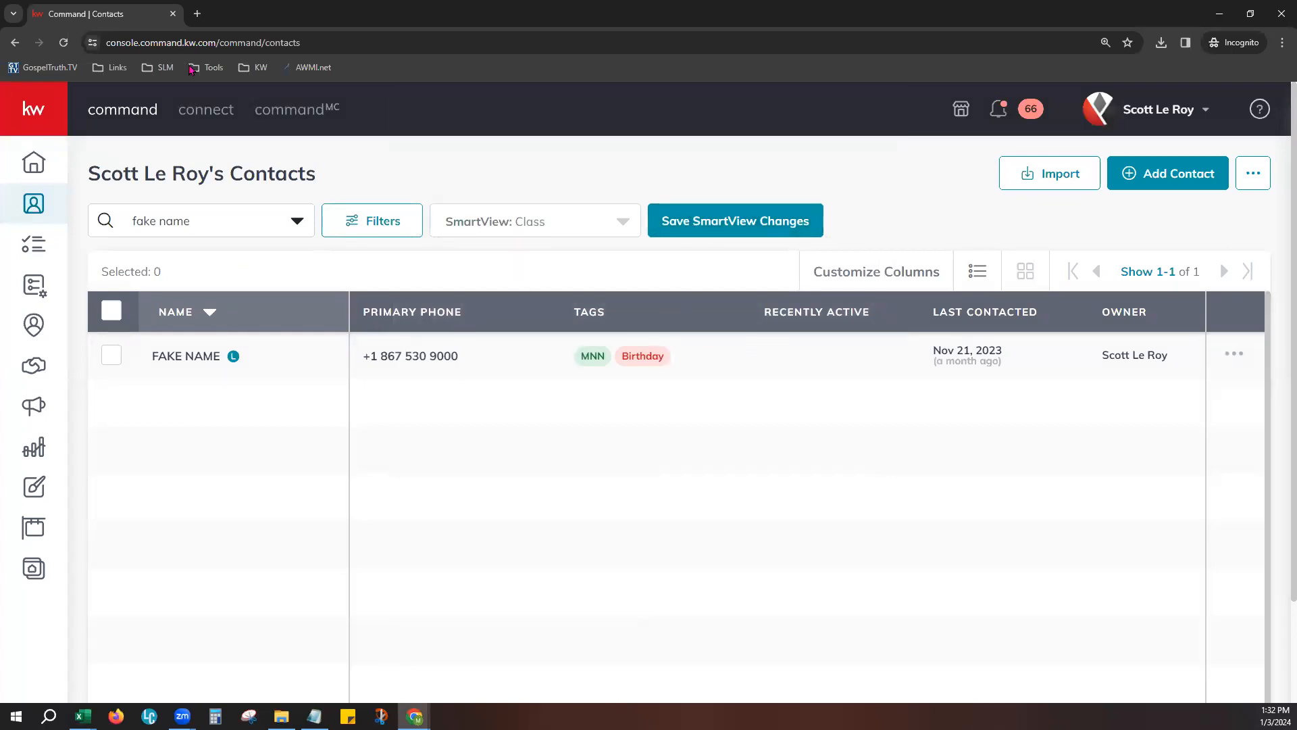
click(64, 42)
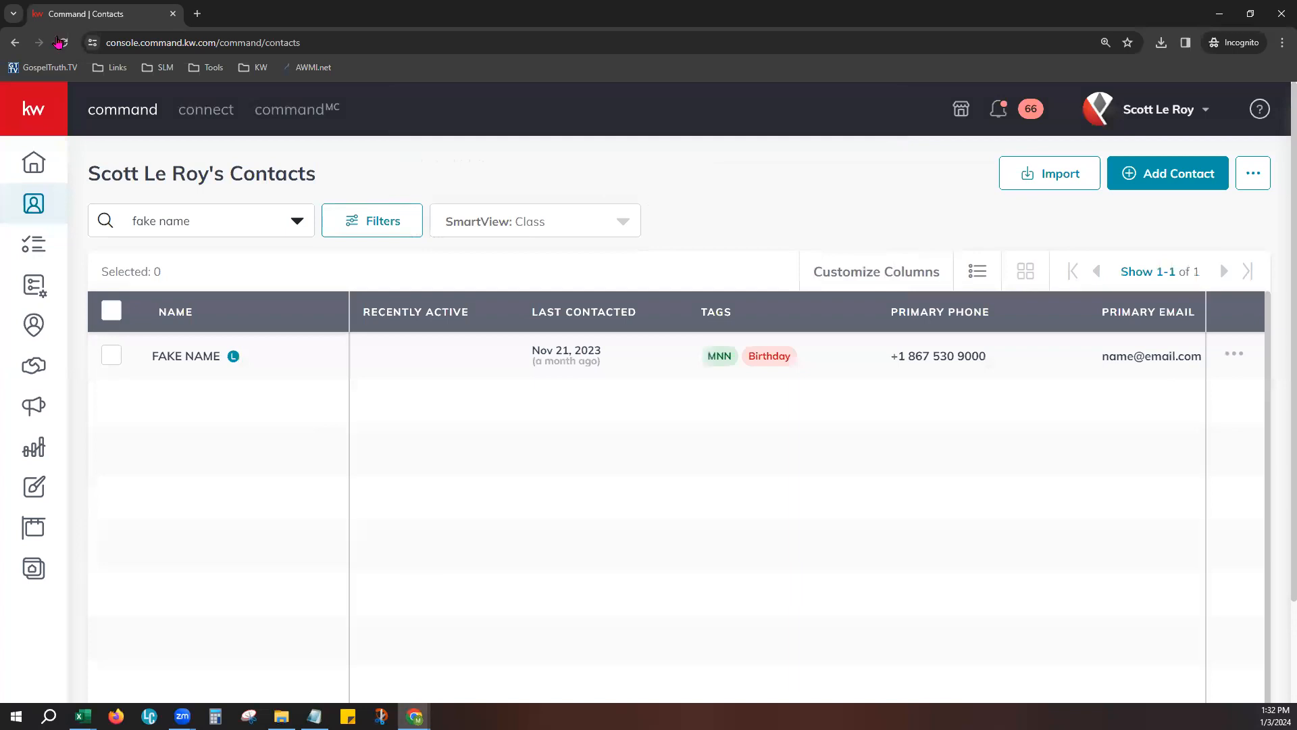
- Make Primary Phone the first column of the Class SmartView, save the SmartView changes, and reload the page
click(889, 271)
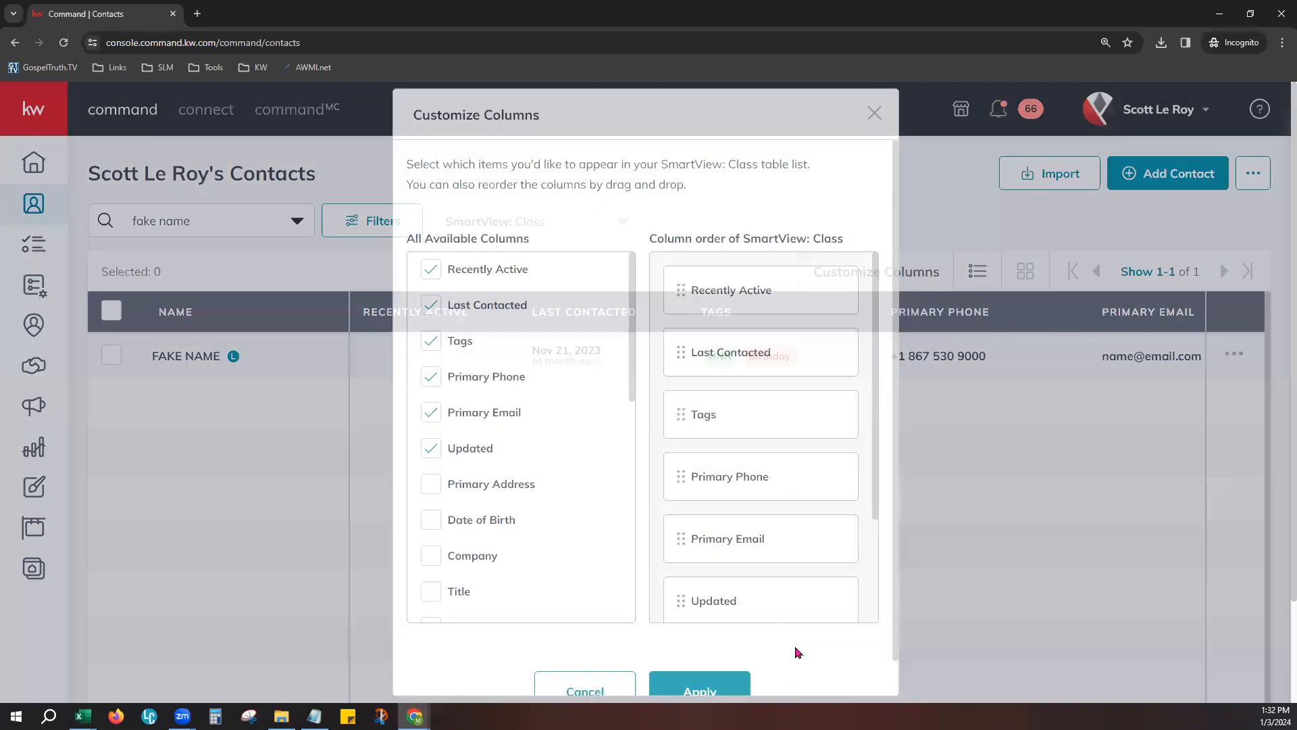
scroll(817, 515, down, 2)
scroll(817, 538, up, 2)
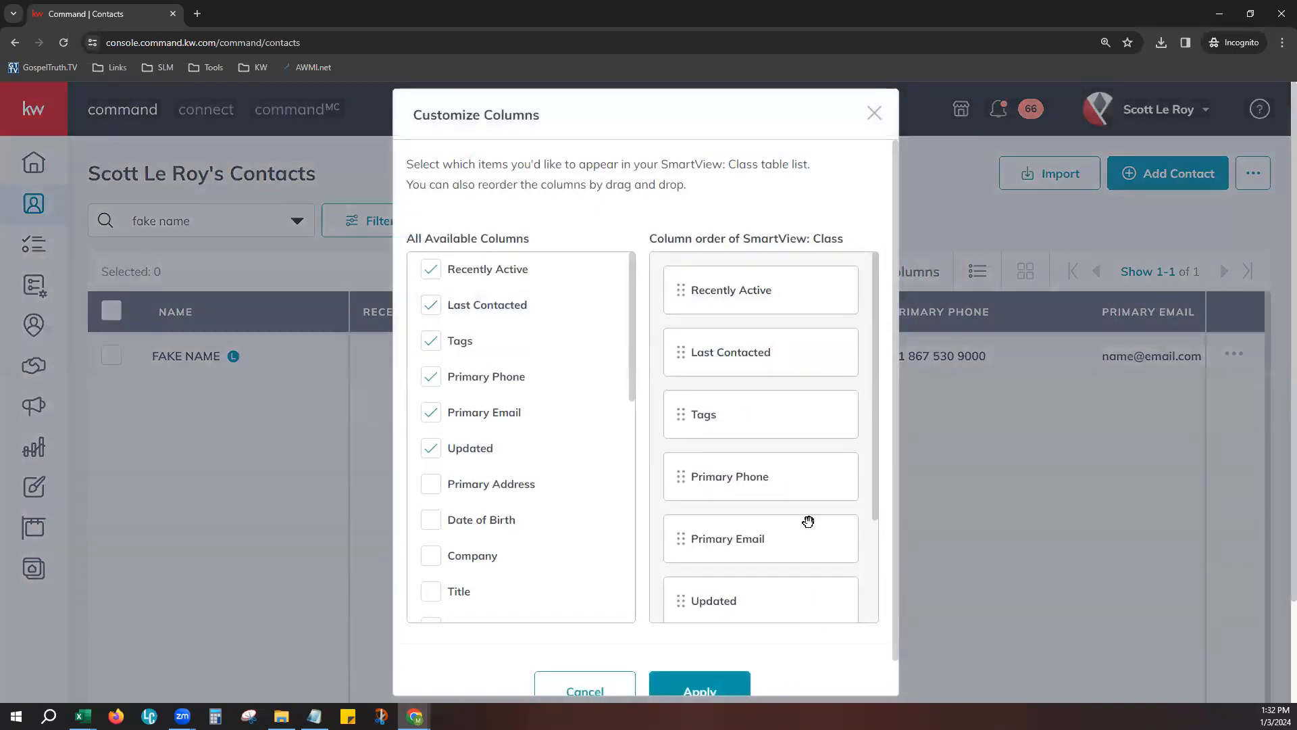
drag(808, 464, 791, 282)
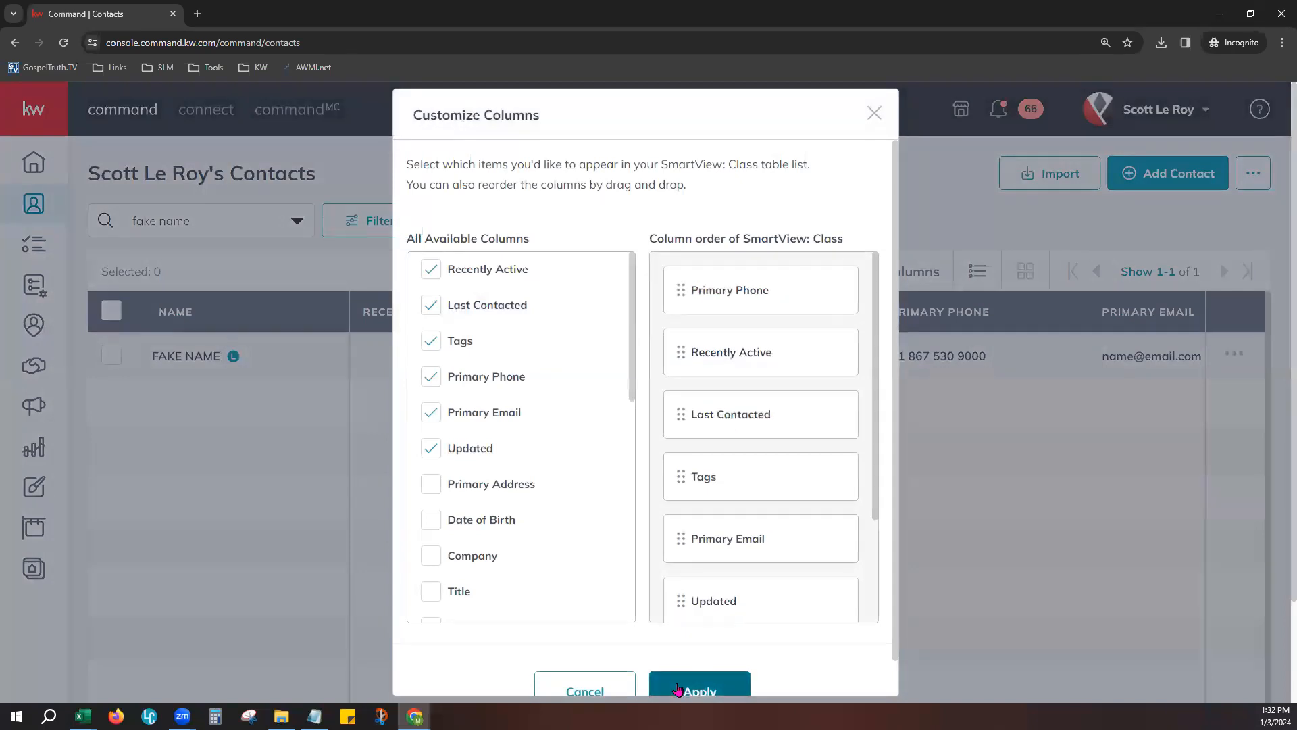
click(698, 688)
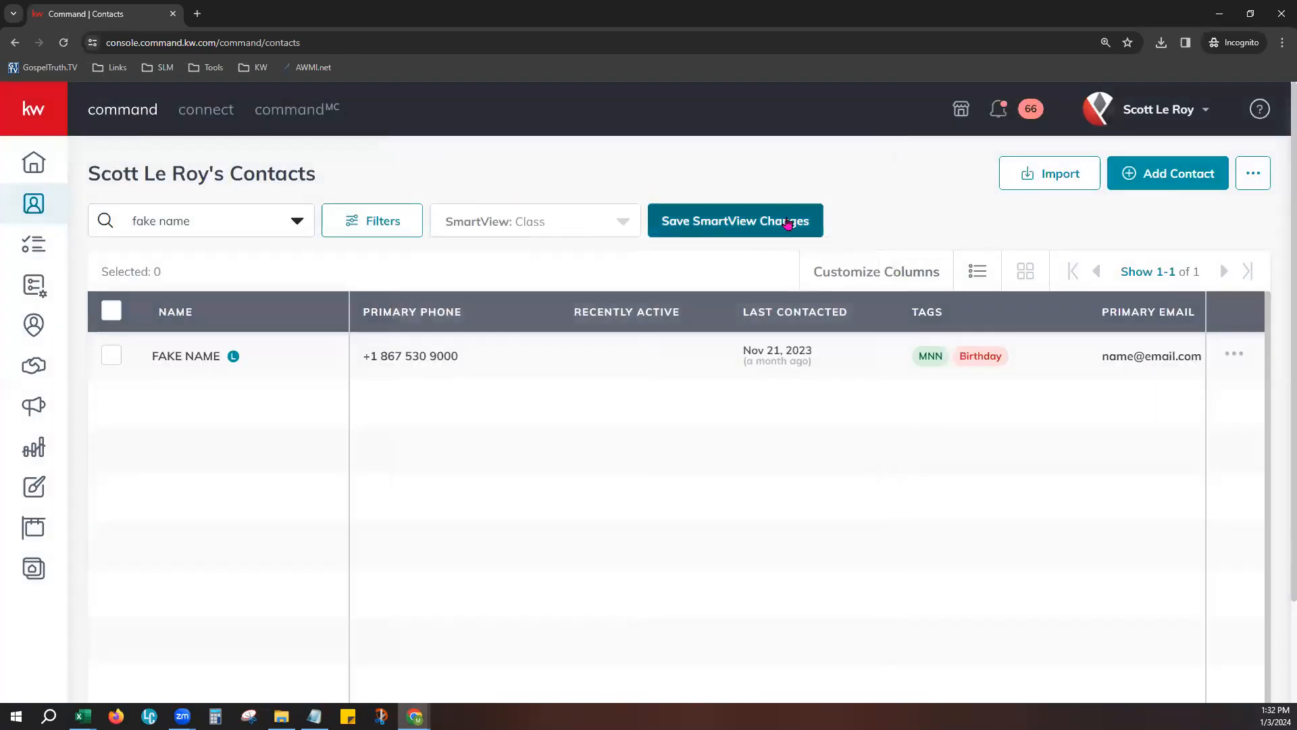
click(763, 224)
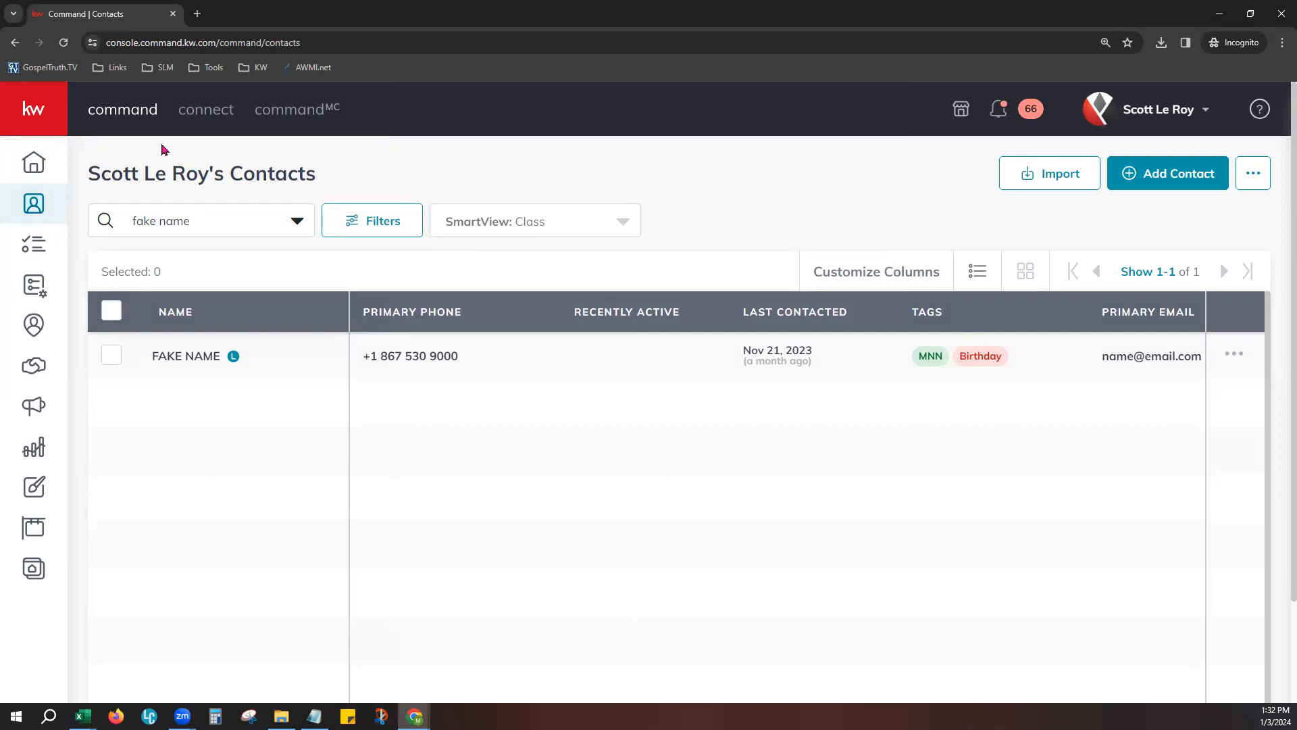
click(63, 42)
- Compare the contacts in card view and table view, and return to the table view
click(1025, 271)
click(1026, 271)
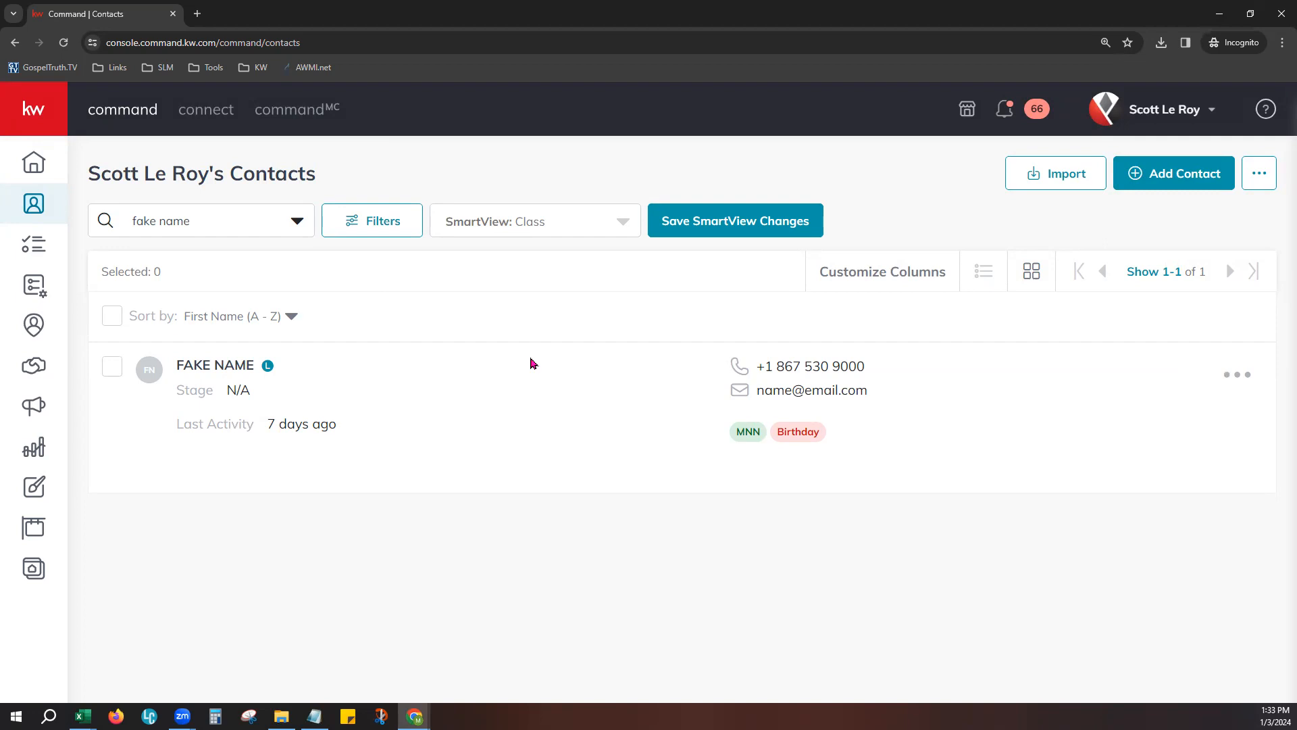
click(983, 271)
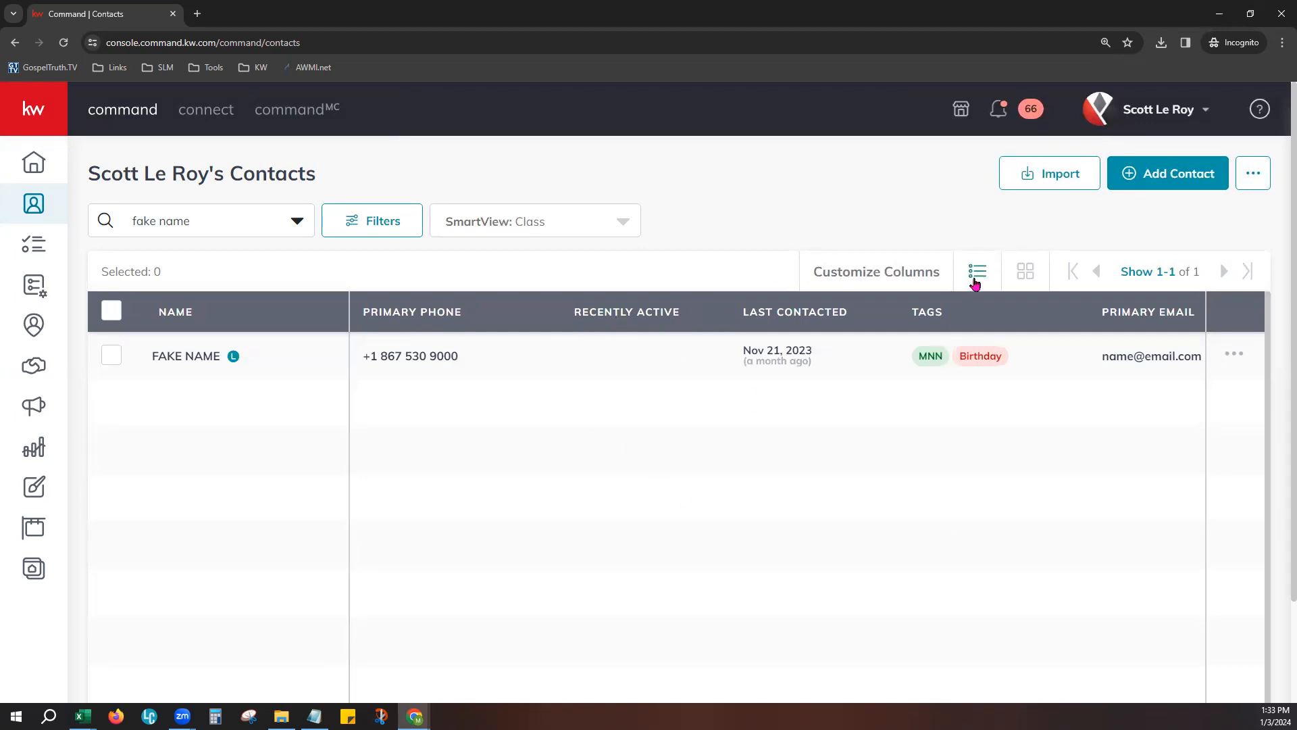
click(1031, 273)
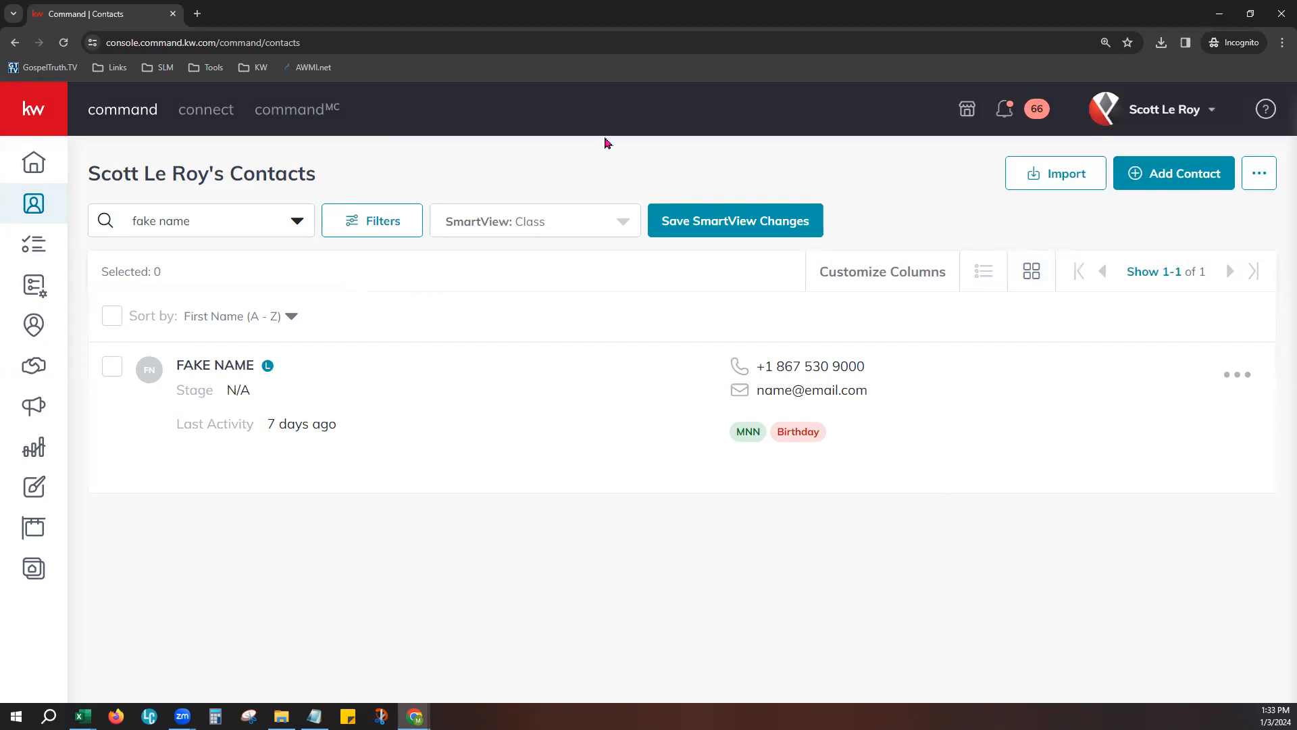
click(983, 271)
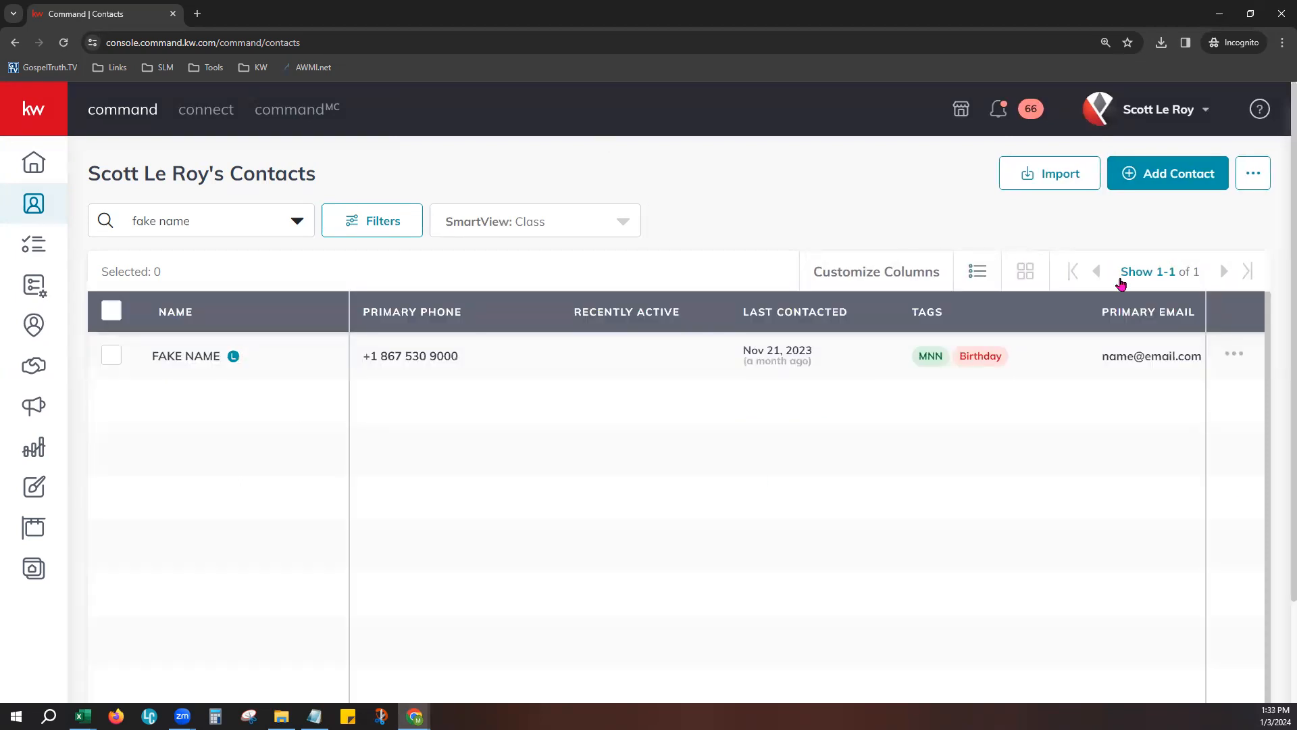
- Set the contacts list to show 500 contacts per page, and save the SmartView changes
click(1169, 278)
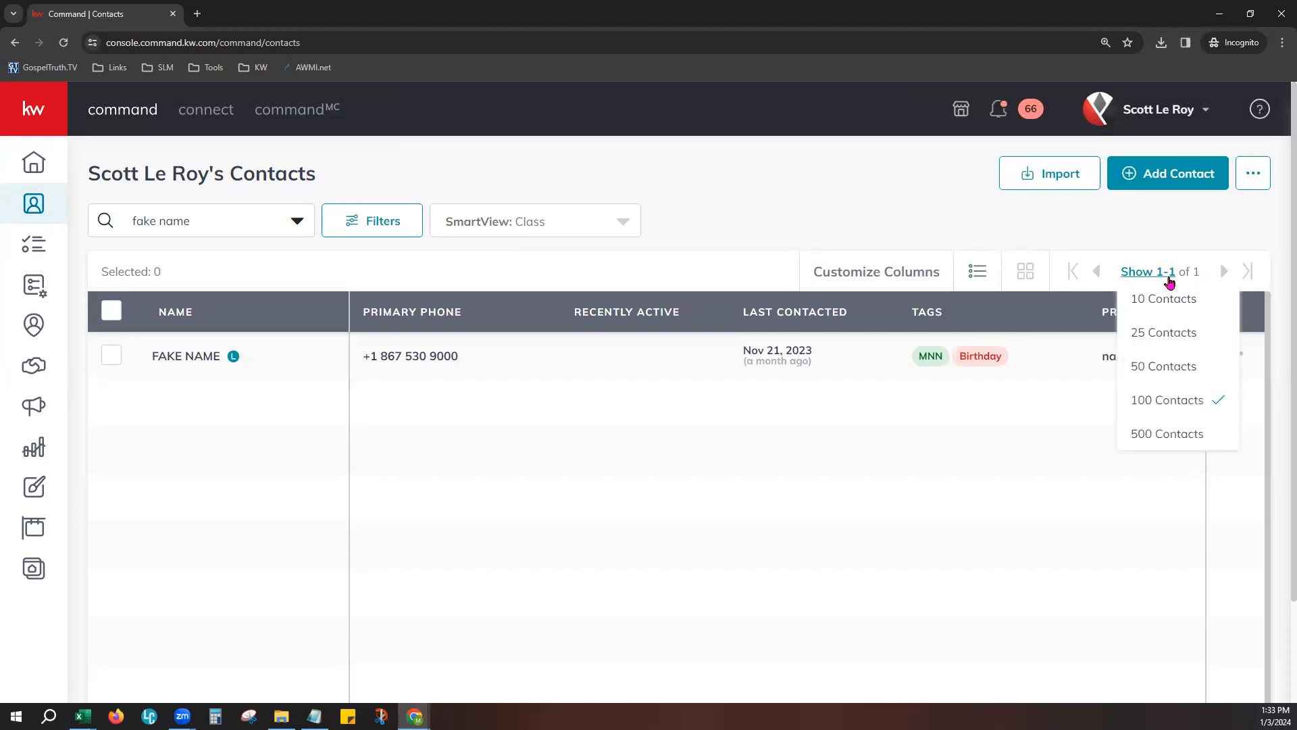
click(1191, 436)
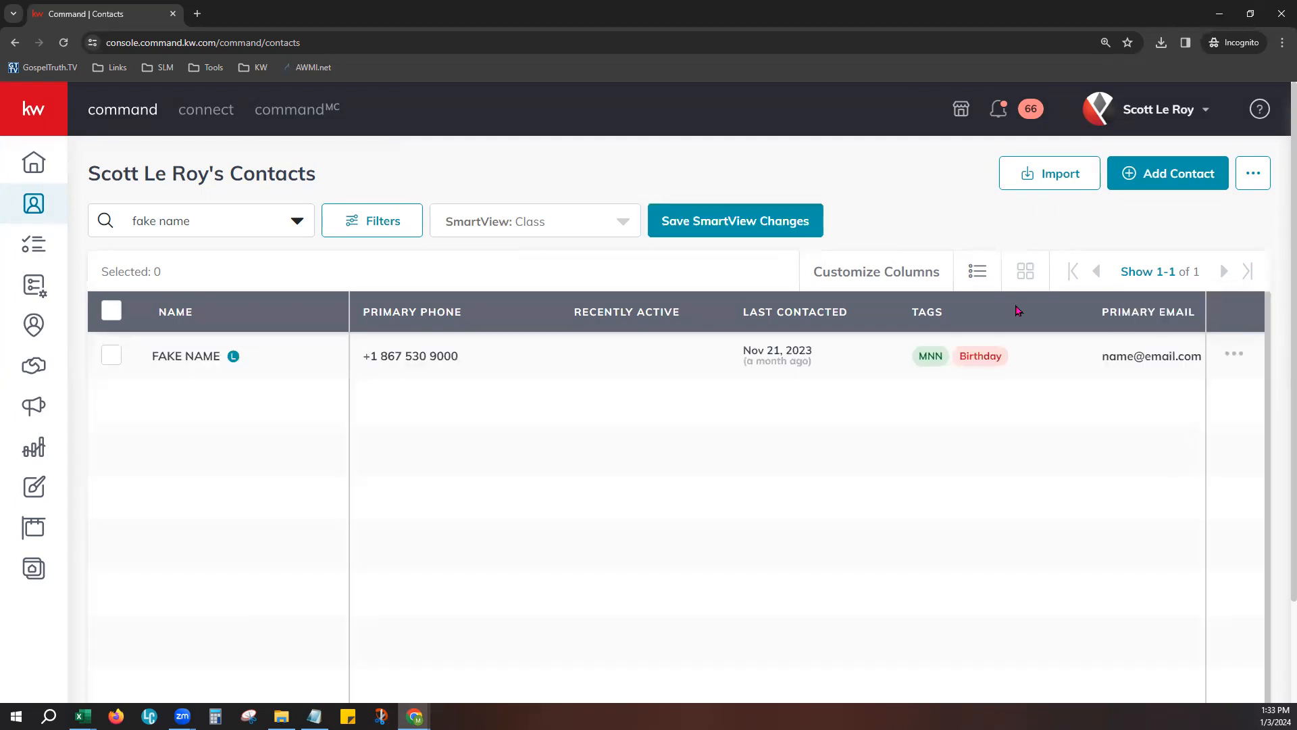
click(726, 227)
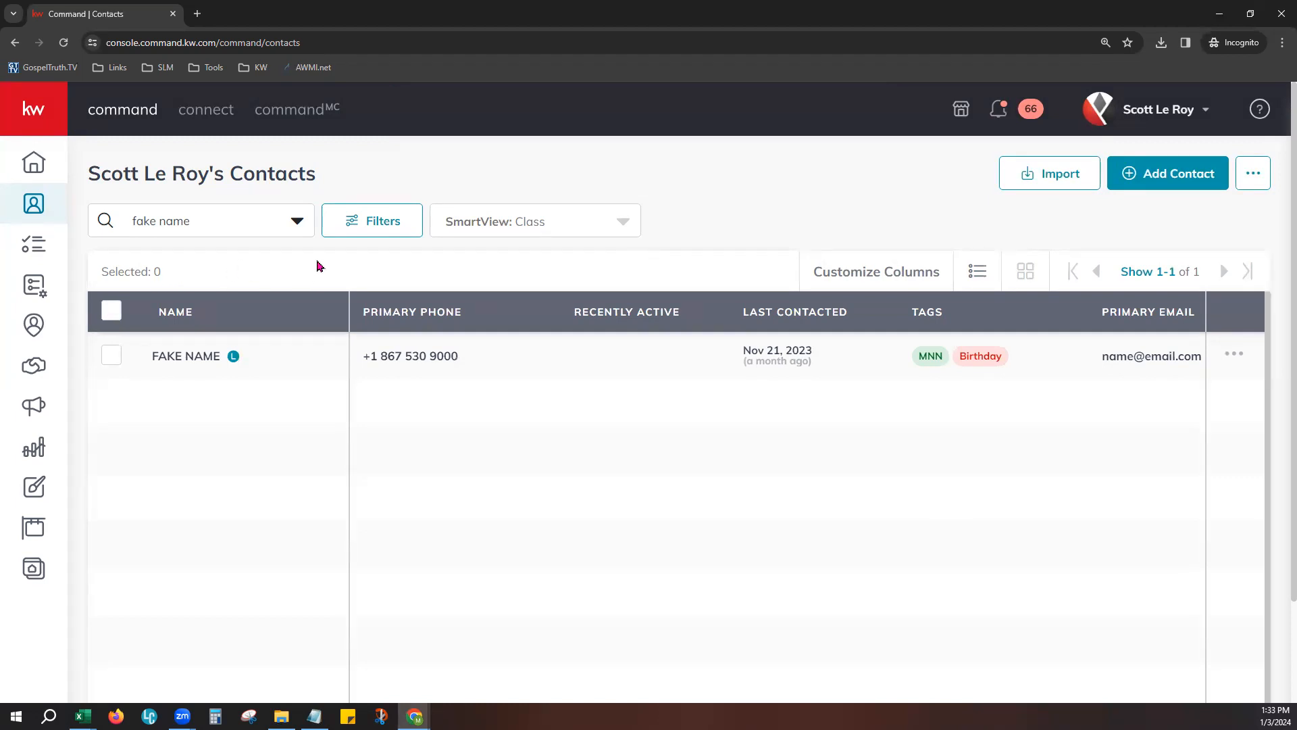
- Try selecting the listed contact individually and through select all, and choose 500 contacts per page again
click(110, 358)
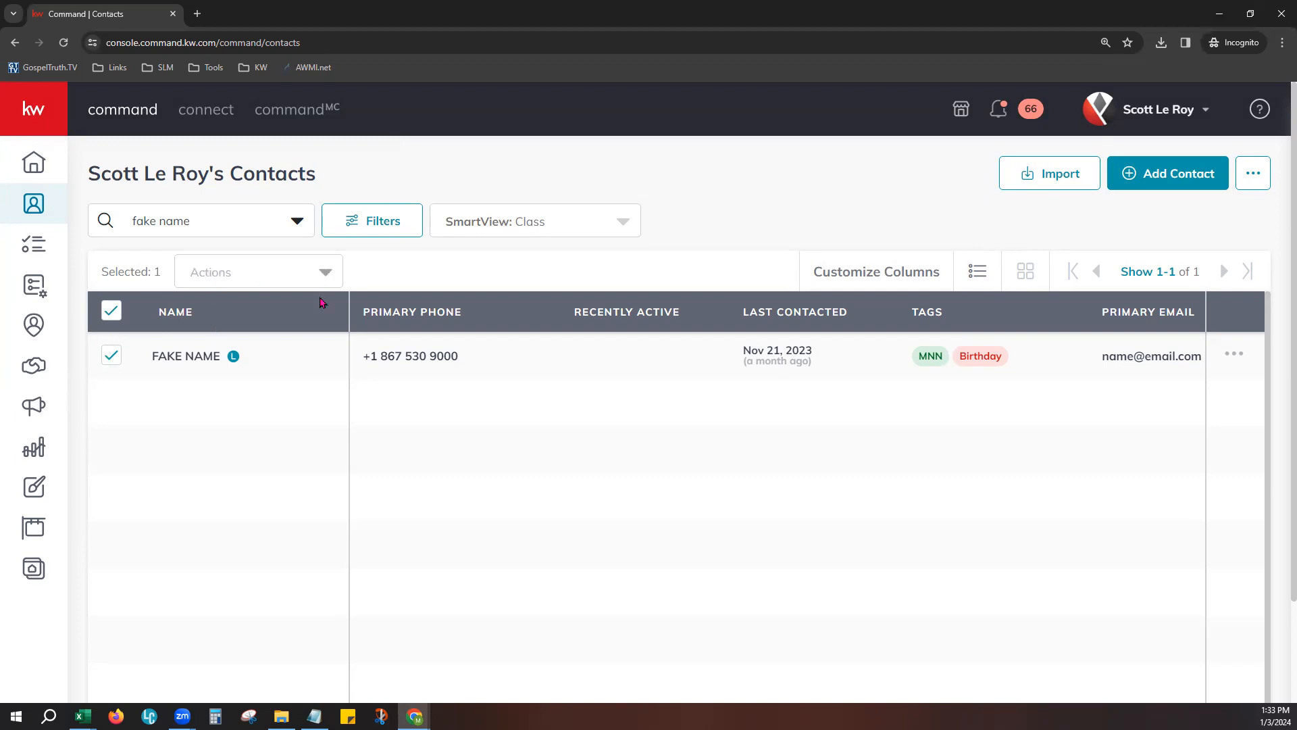
click(111, 357)
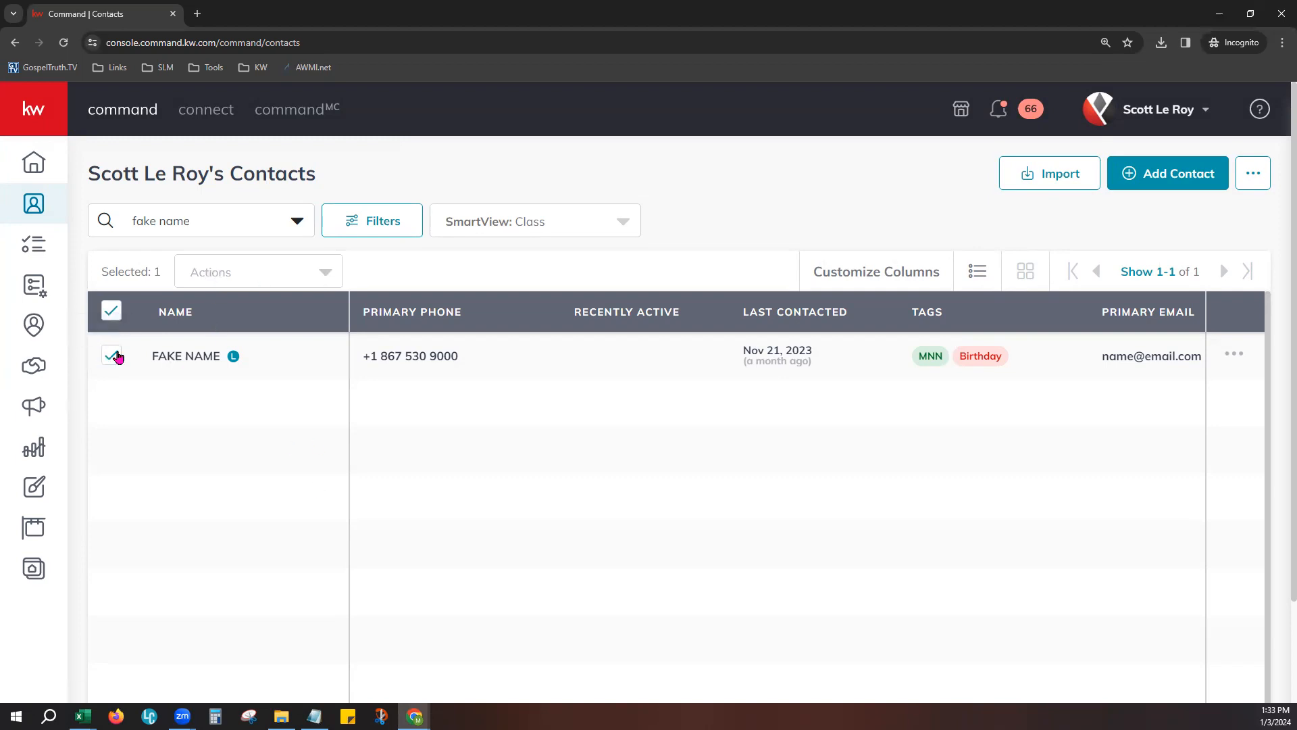
click(111, 314)
mouse_move(182, 718)
click(1142, 271)
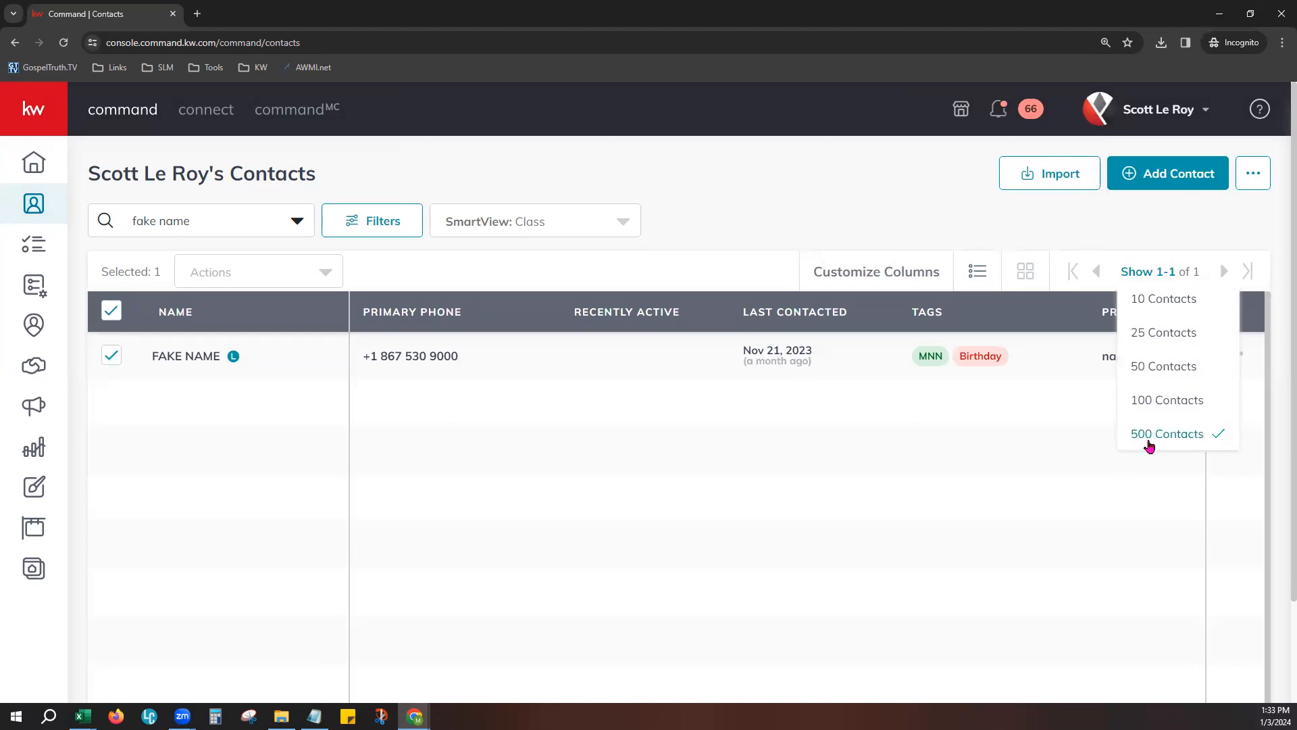
click(1145, 440)
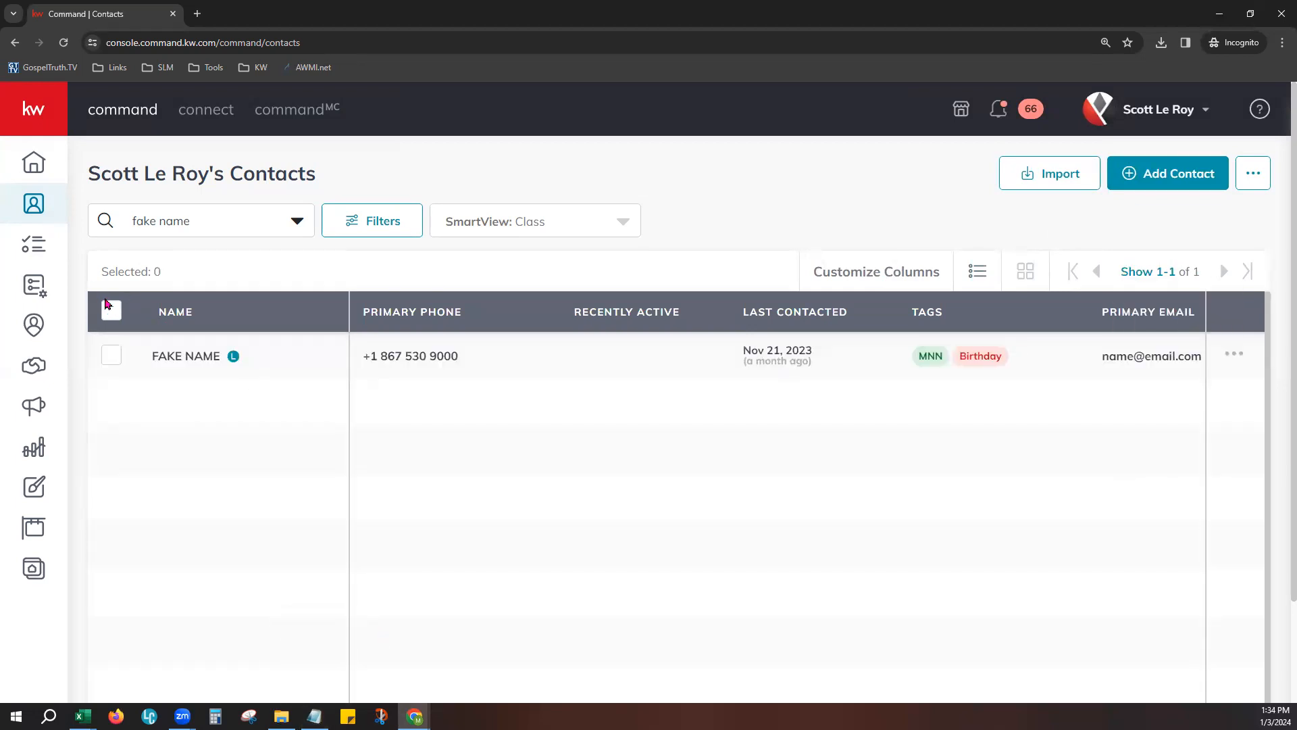
- Select all contacts in the list and view the bulk actions available for the selection
click(111, 312)
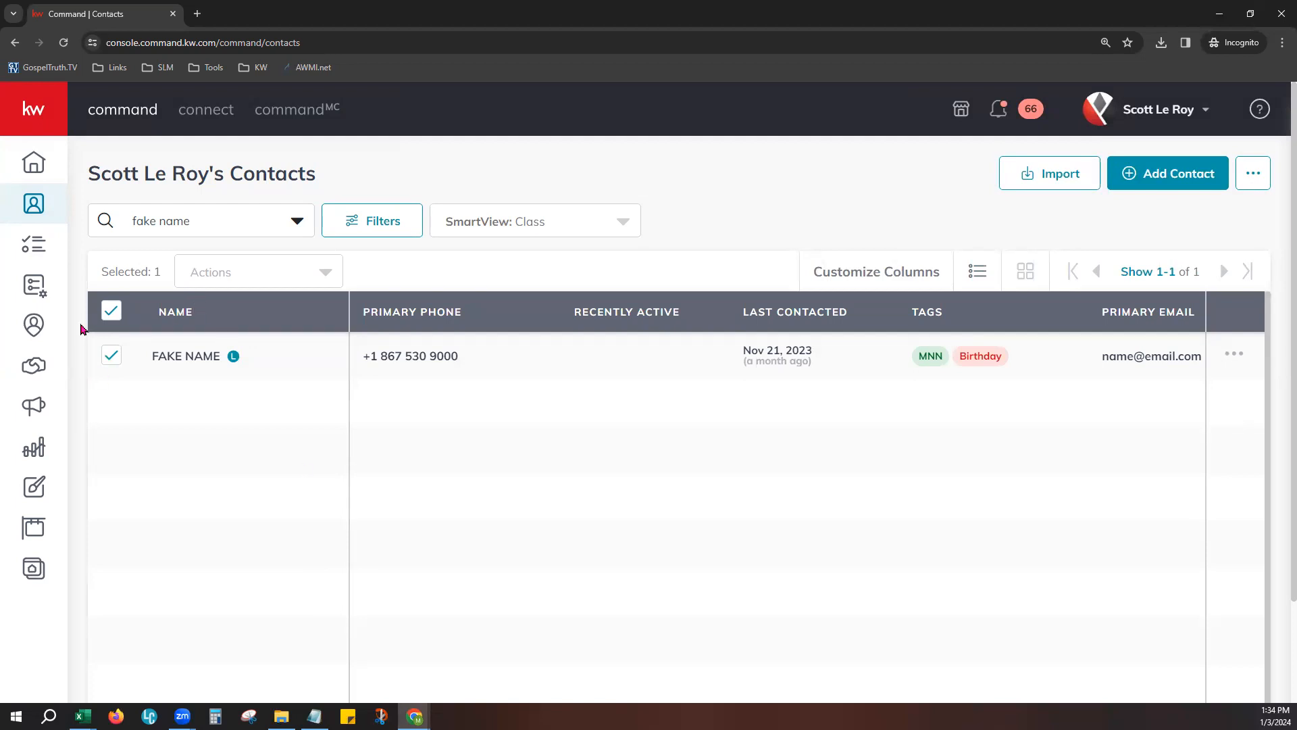
click(114, 356)
click(114, 356)
click(112, 312)
click(112, 312)
click(232, 272)
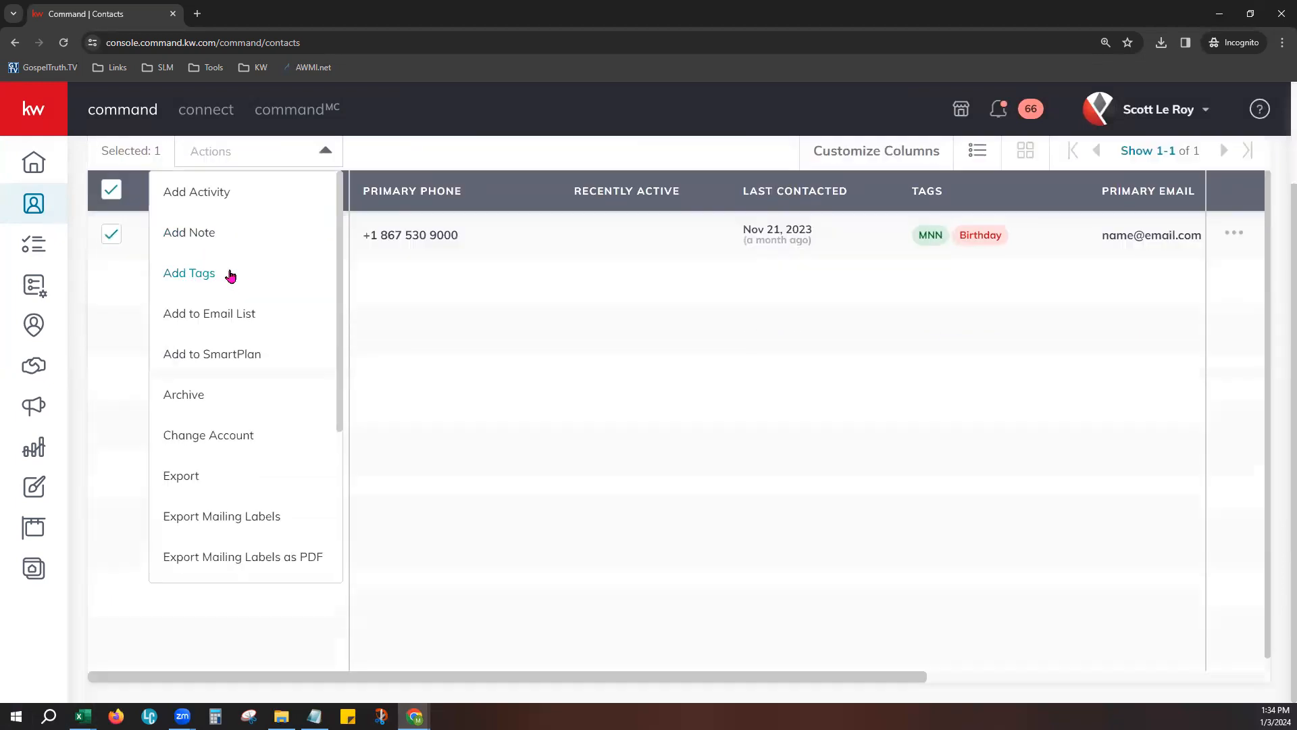
scroll(331, 374, up, 2)
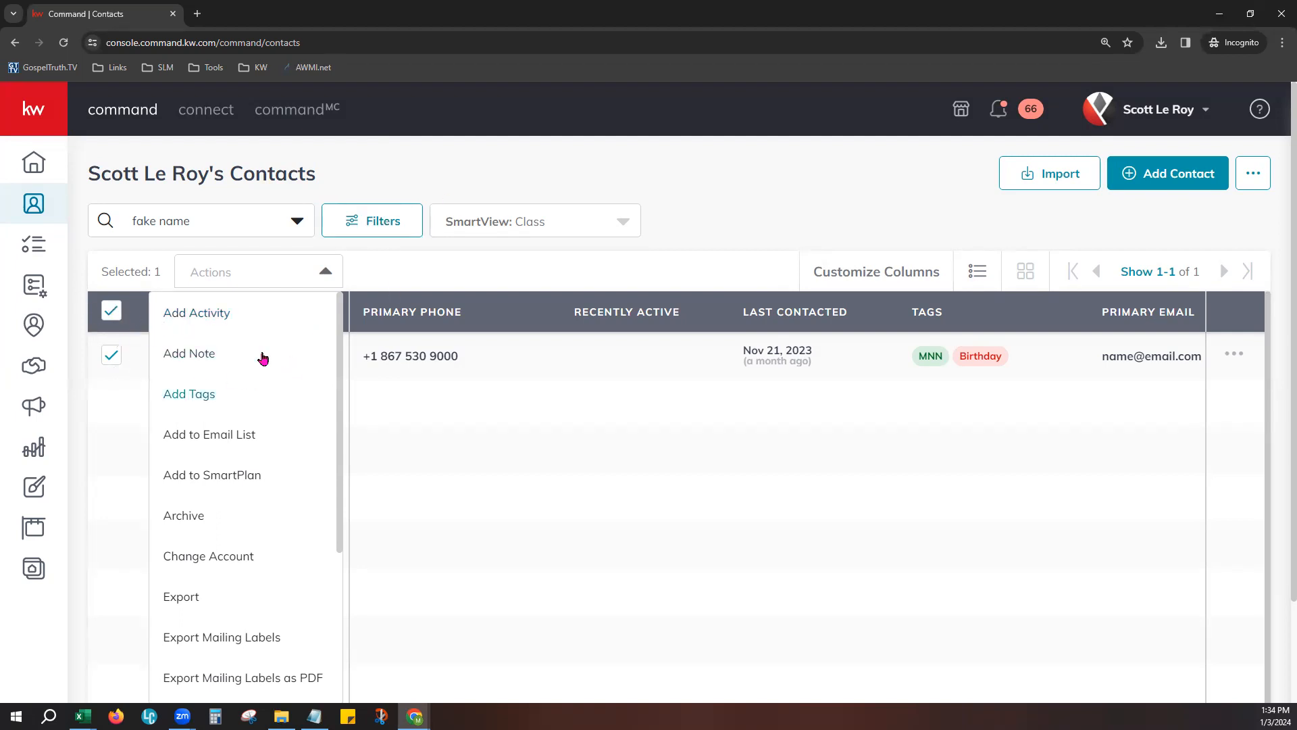
- Add a Meeting activity dated Jan 3, 2024 with the description "Test Activity" to the selected contact
click(222, 322)
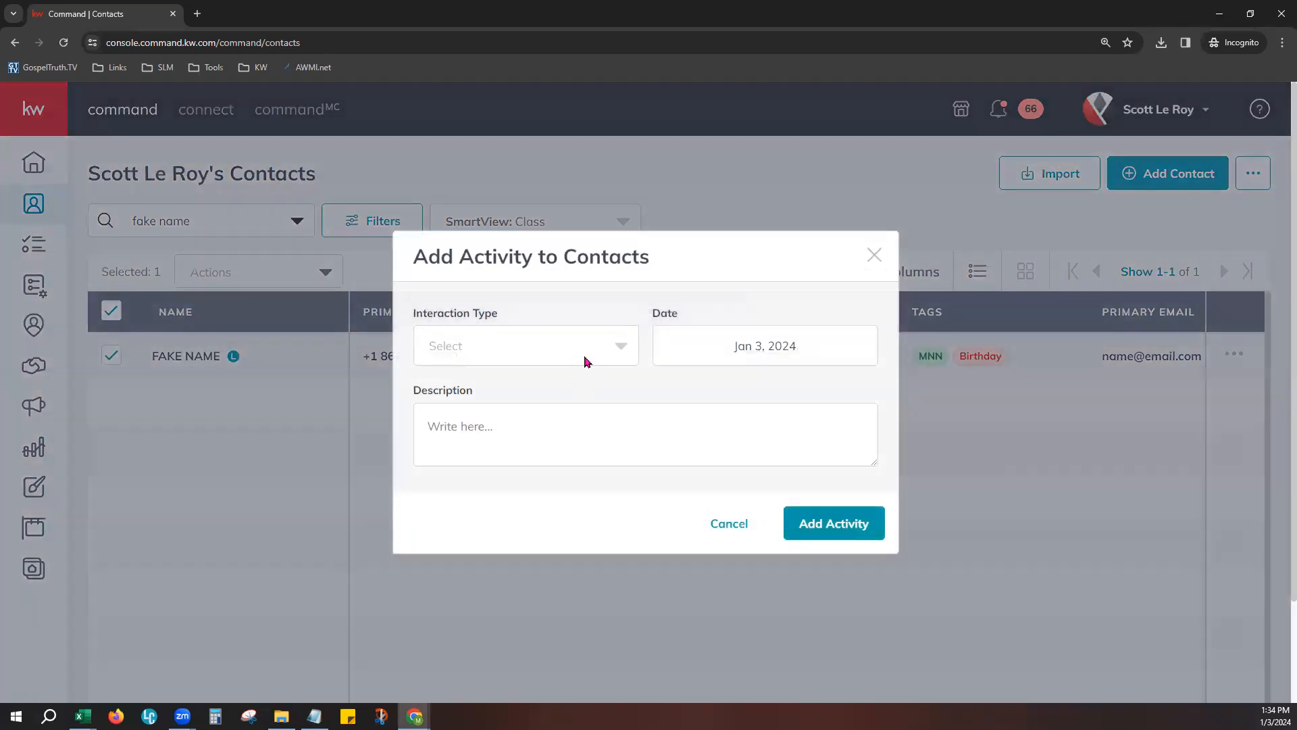
click(585, 362)
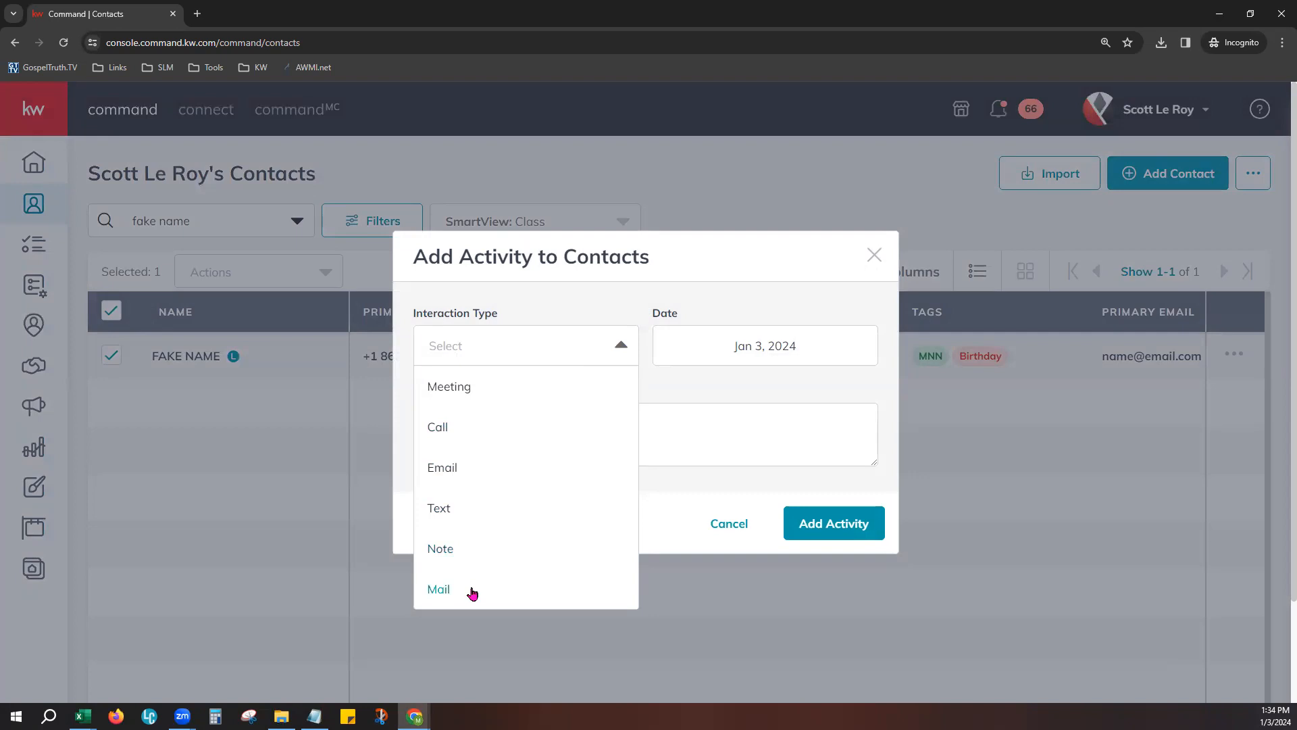
scroll(473, 593, down, 1)
click(689, 280)
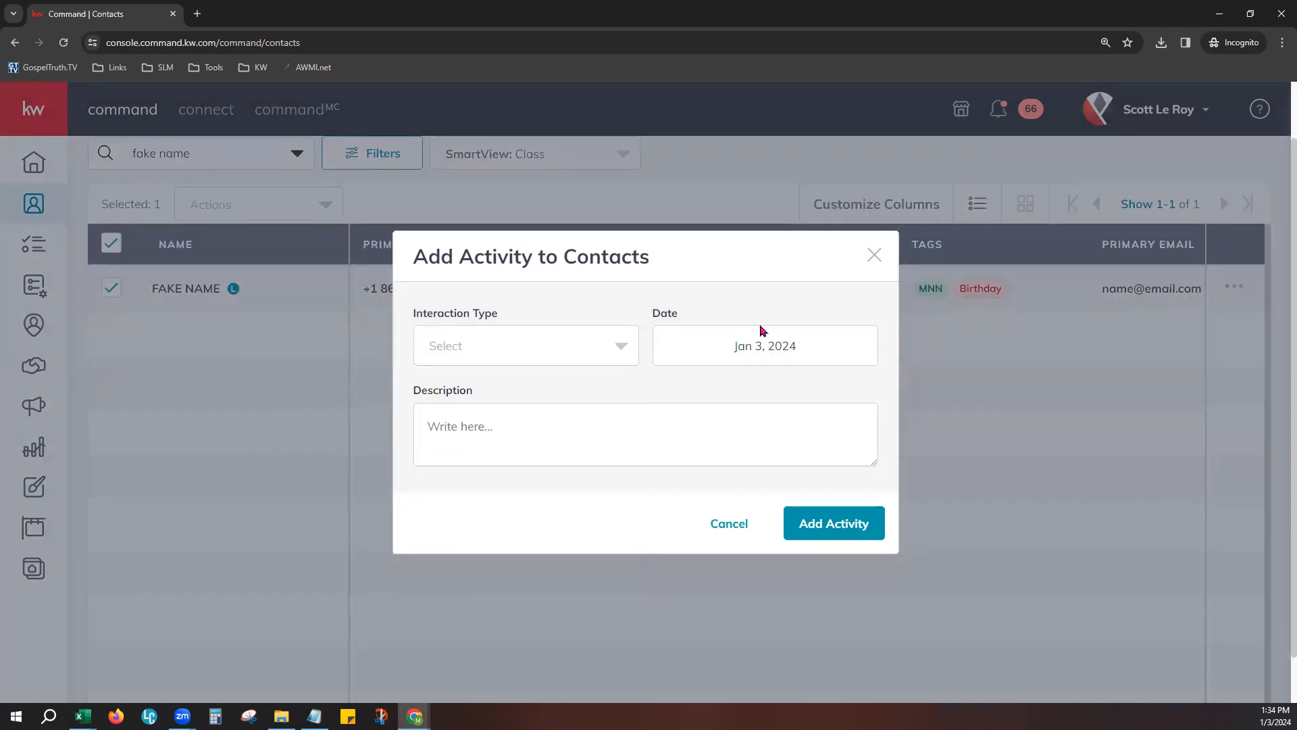
click(500, 416)
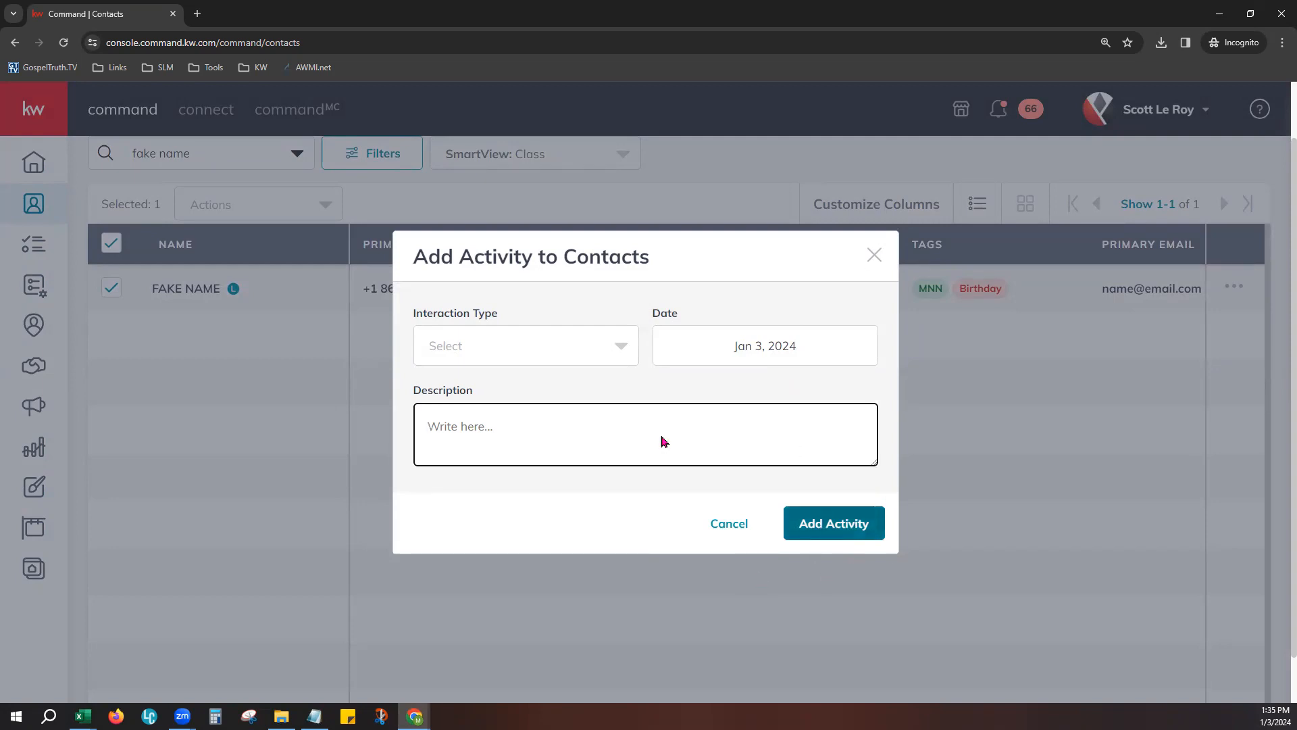
click(468, 351)
click(481, 404)
click(683, 451)
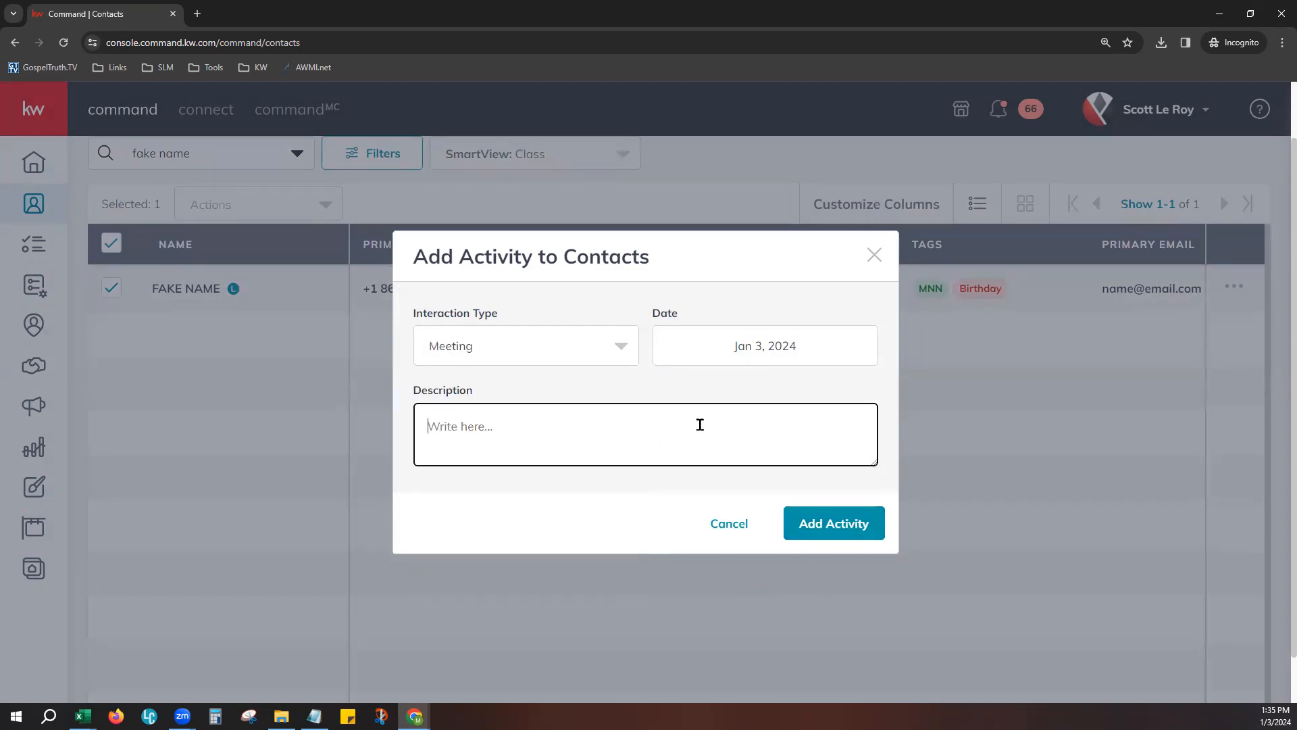
text(Test Activity)
click(821, 527)
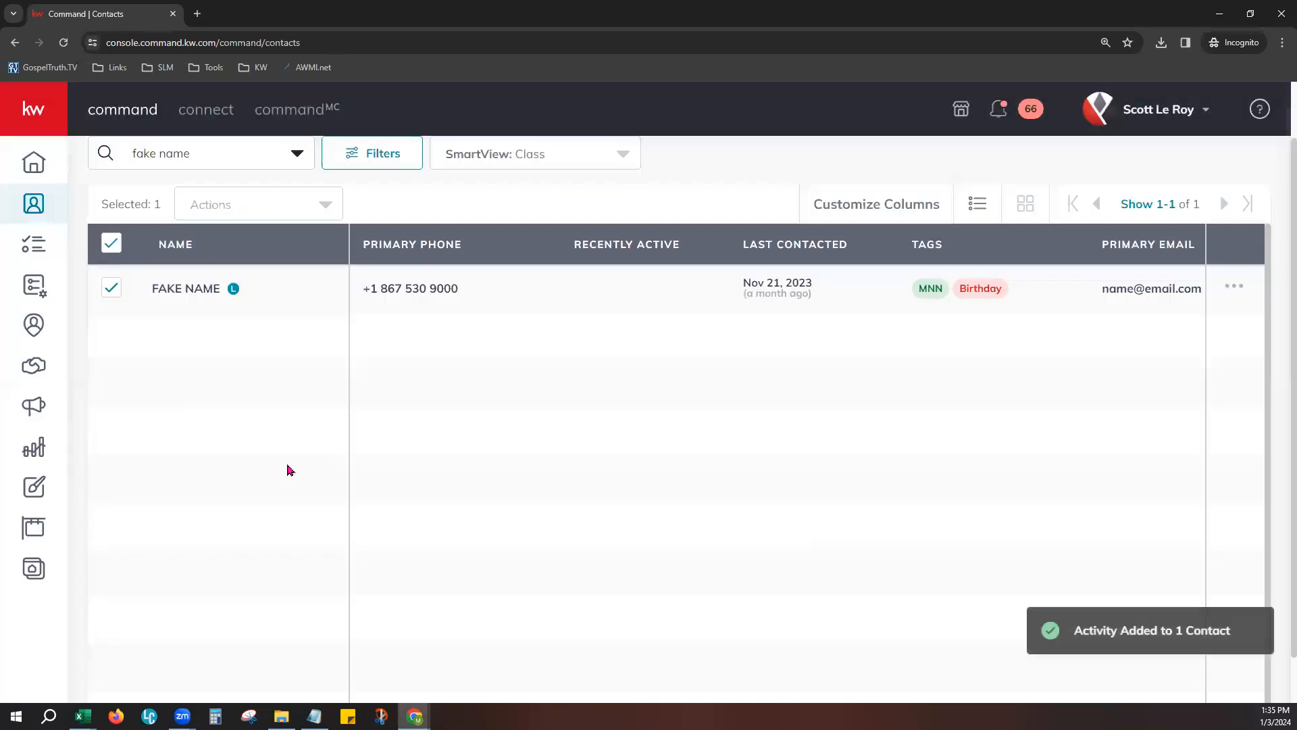
- Open the contact's record to check its timeline for the added activity, and return to the contacts list
scroll(446, 525, up, 1)
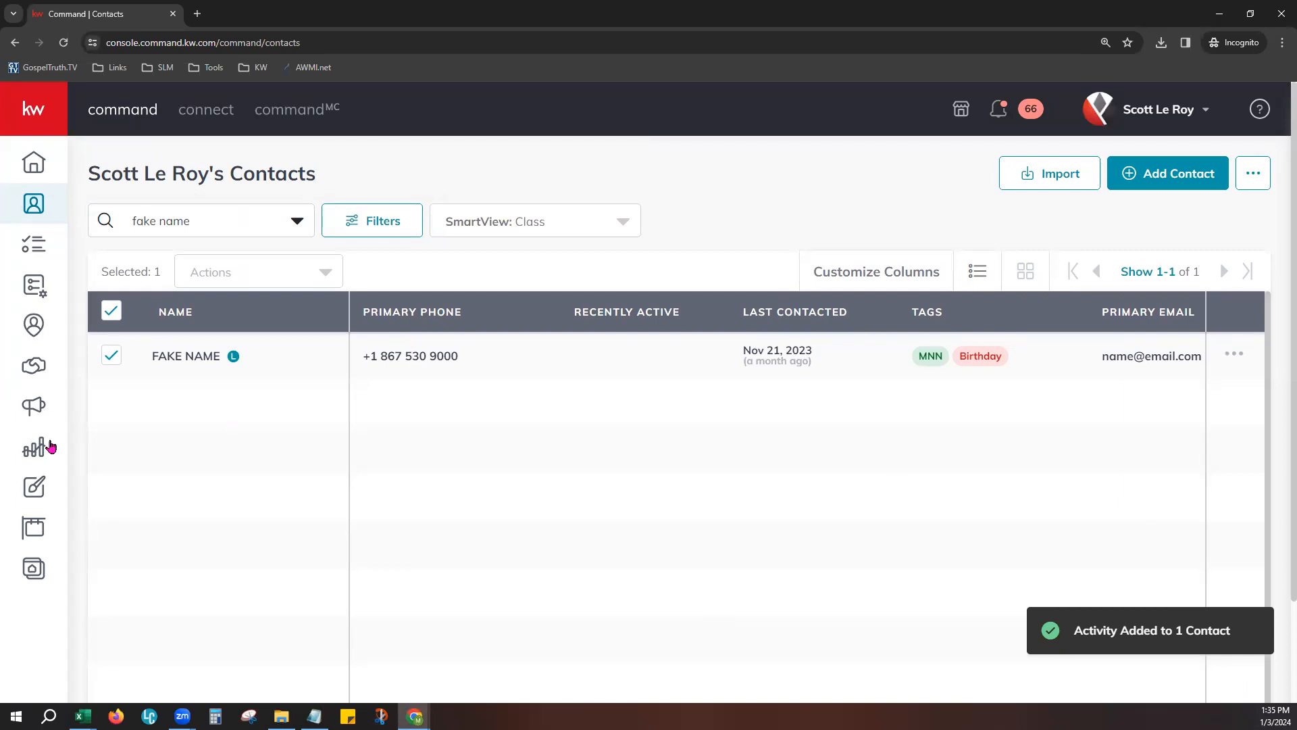
click(177, 360)
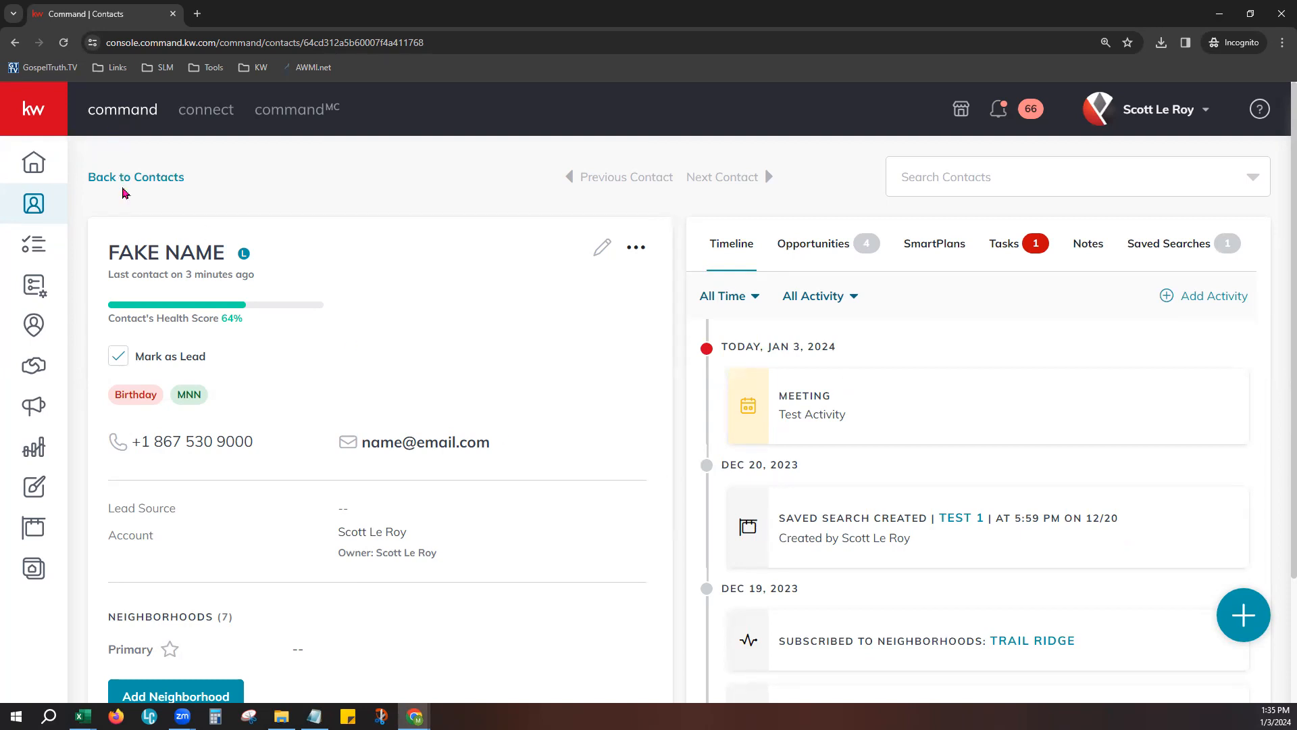
click(124, 181)
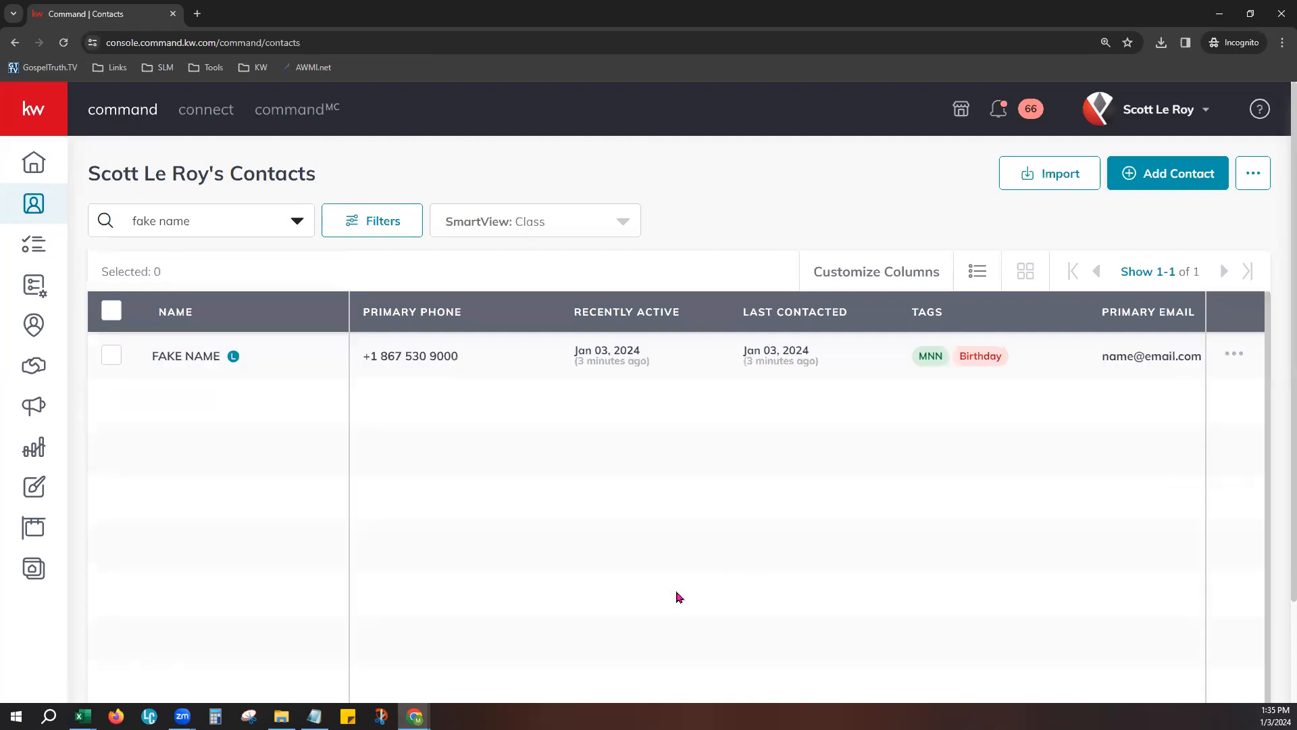
- Select all listed contacts and search the tags available for bulk adding for "ABC"
click(113, 312)
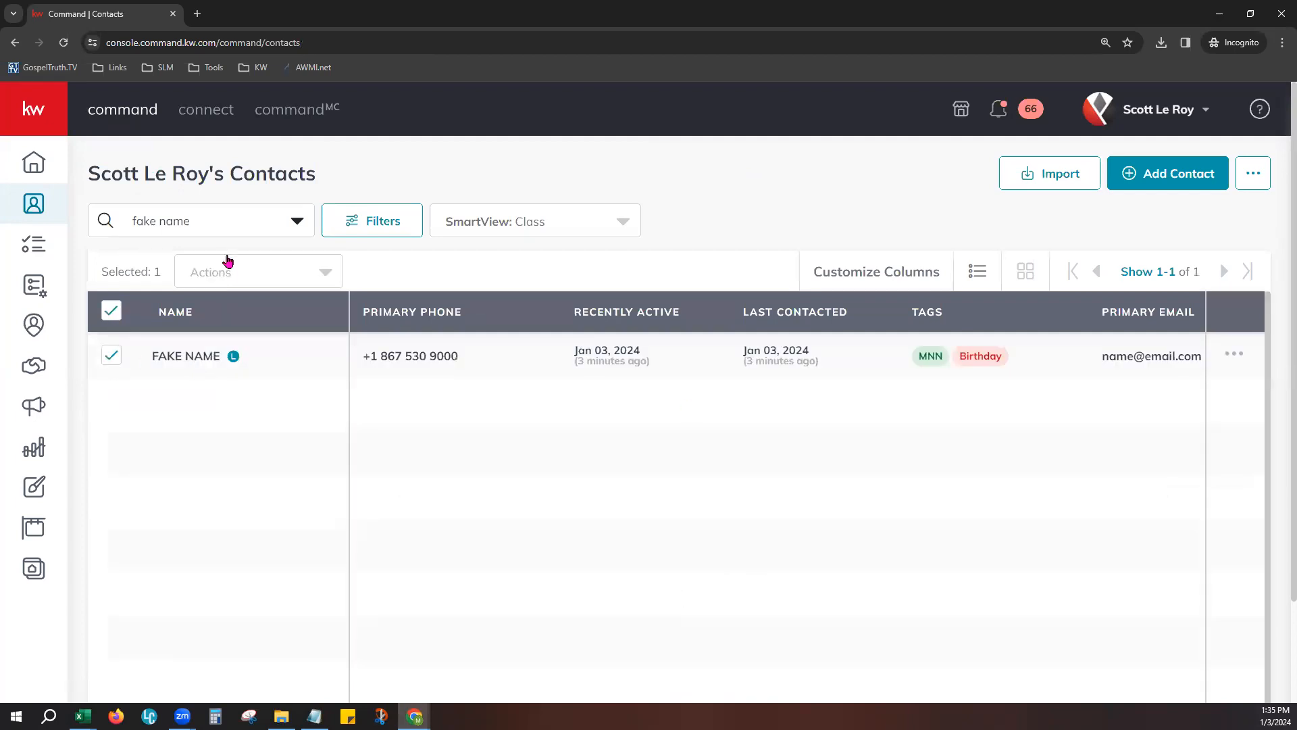
click(231, 271)
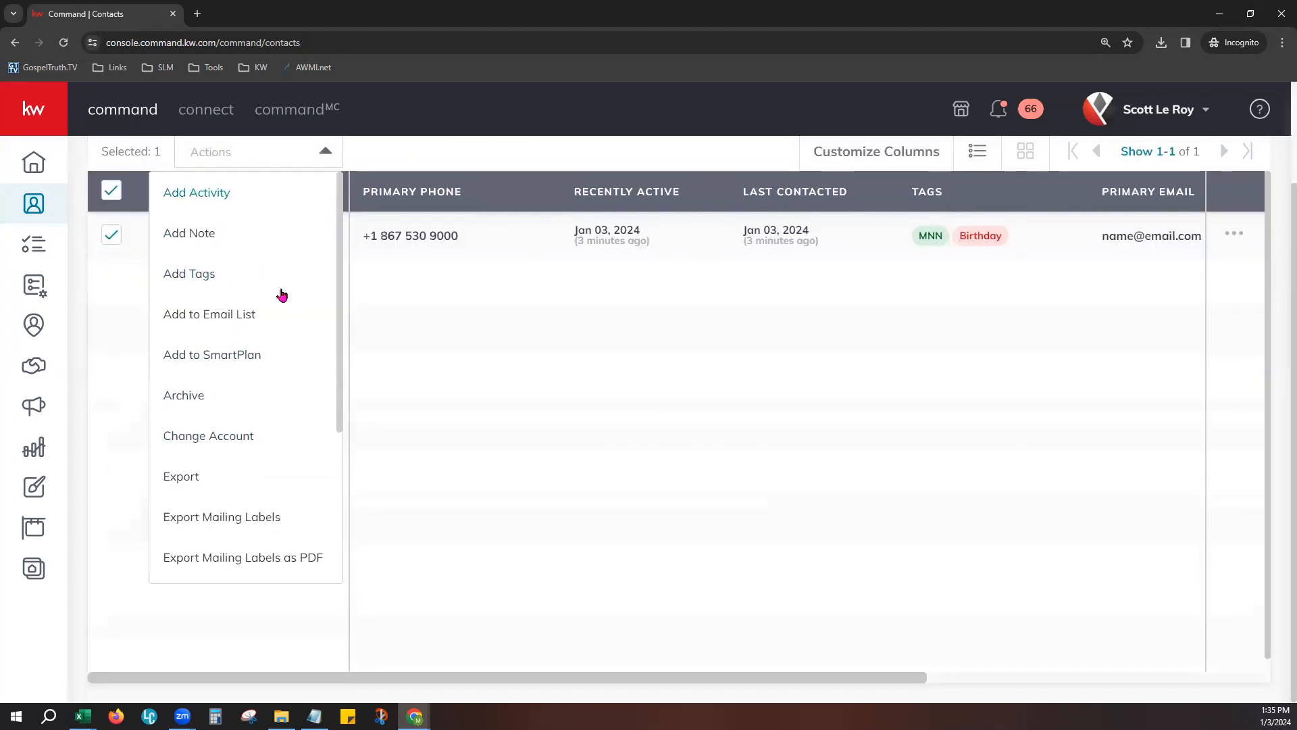
scroll(282, 295, up, 1)
click(190, 342)
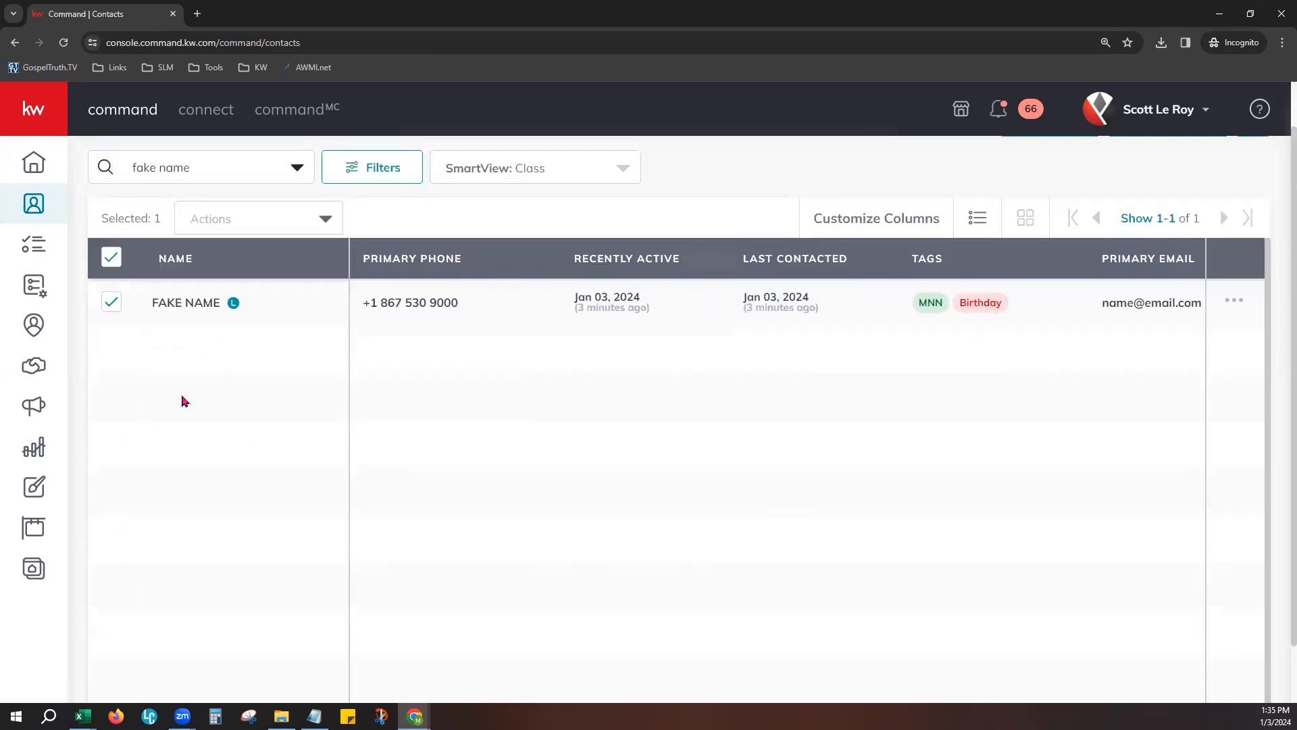
click(538, 255)
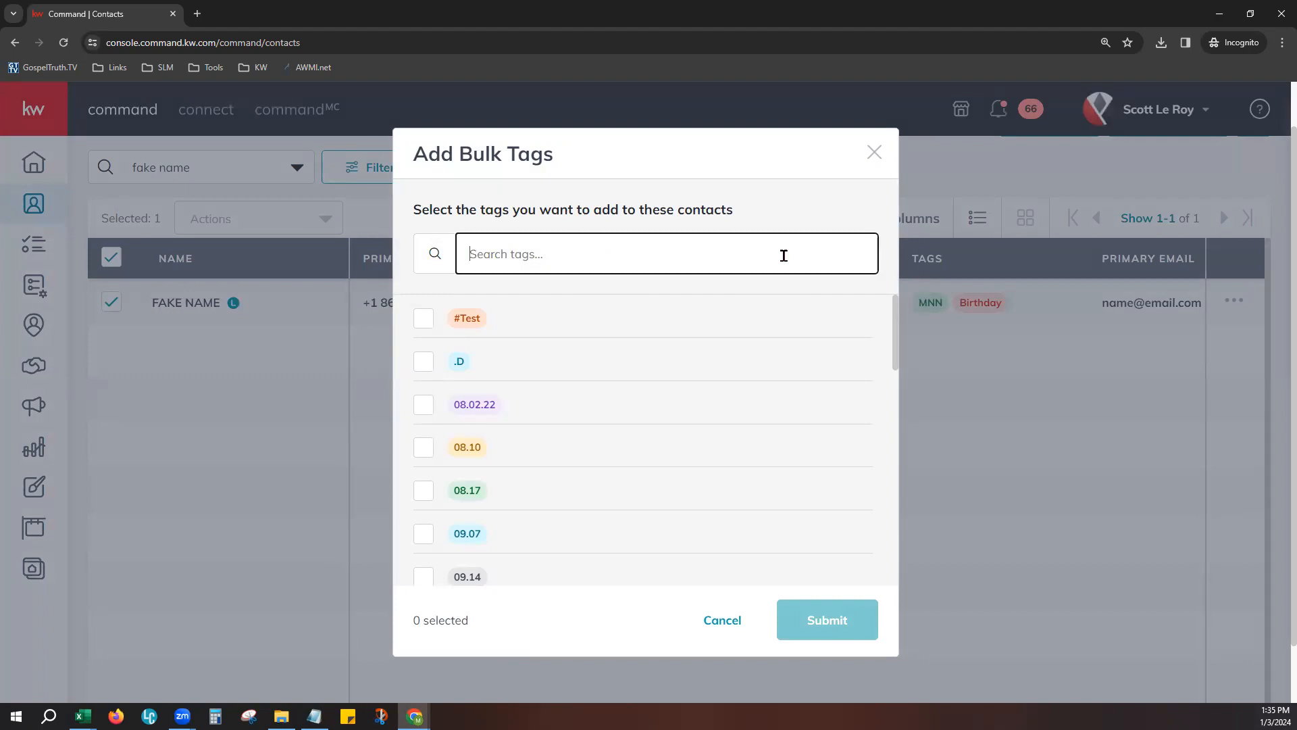
text(ABC)
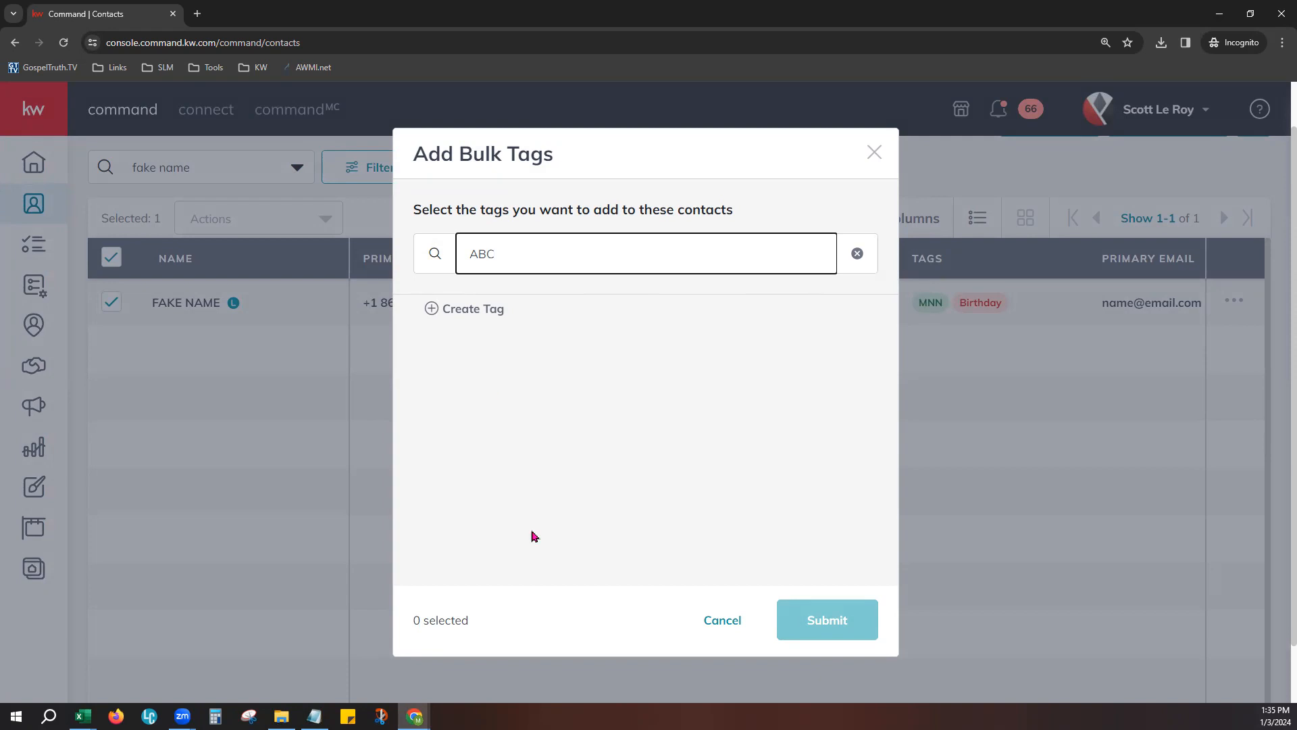
- Try creating a custom tag named ABC with the purple and green appearances, and cancel the creation
click(432, 308)
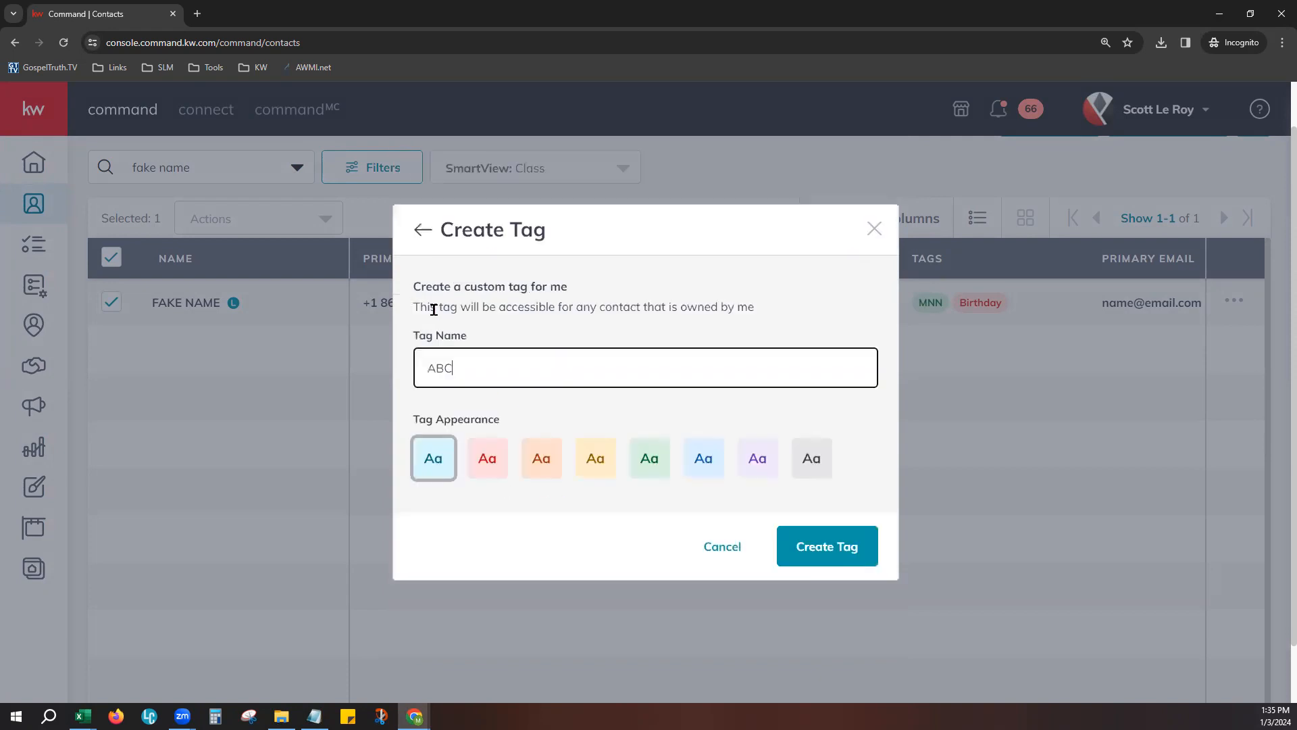
click(756, 457)
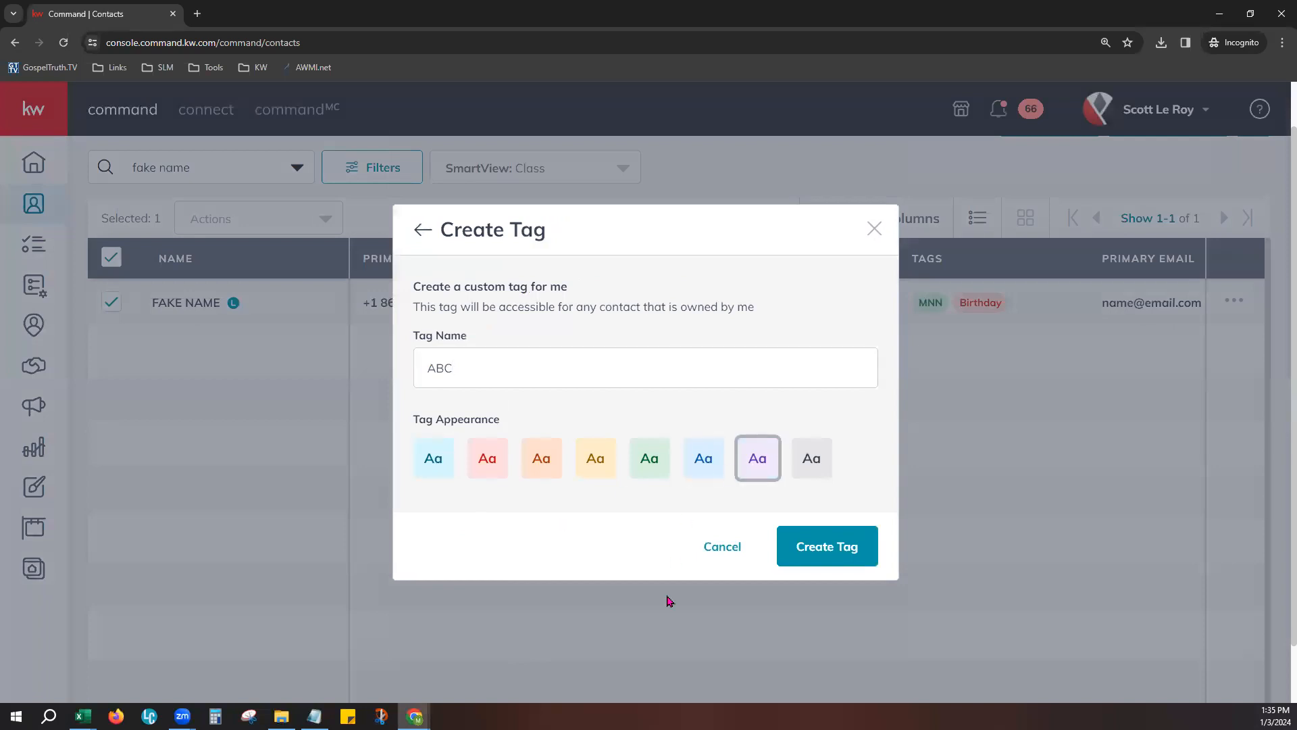
click(655, 467)
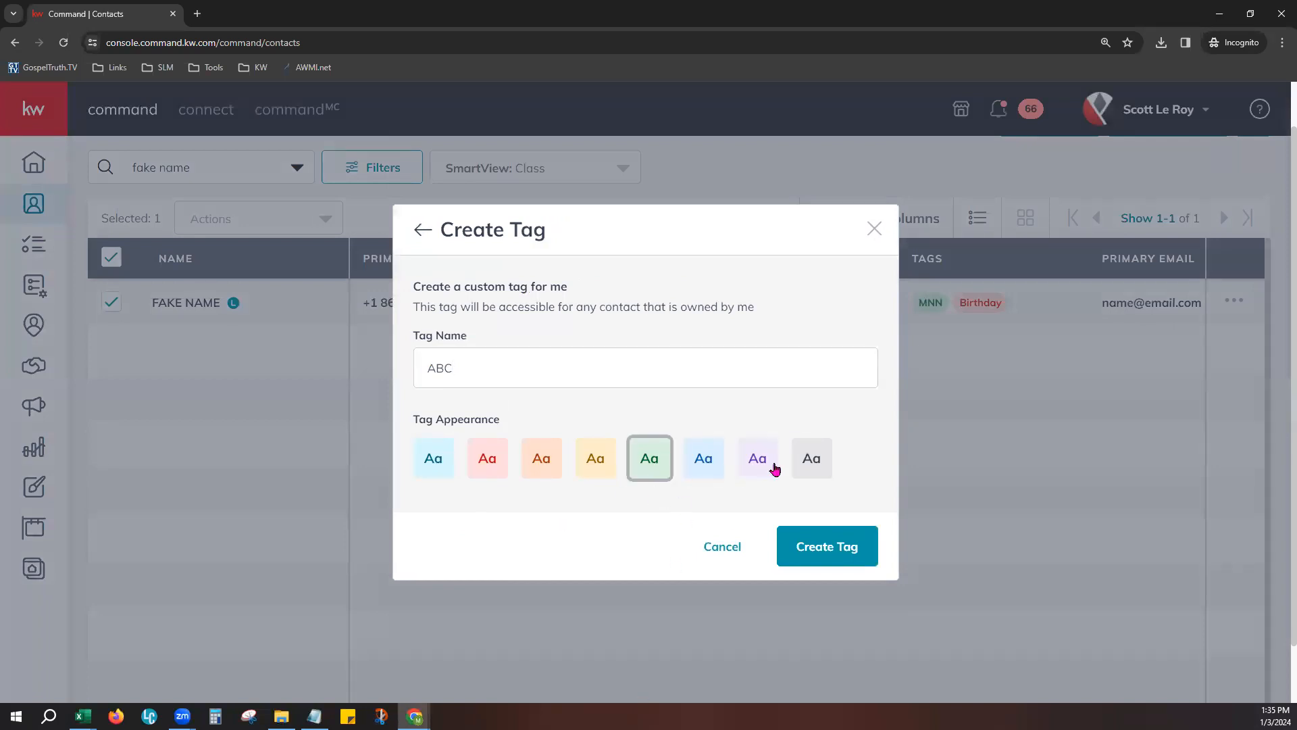
click(742, 554)
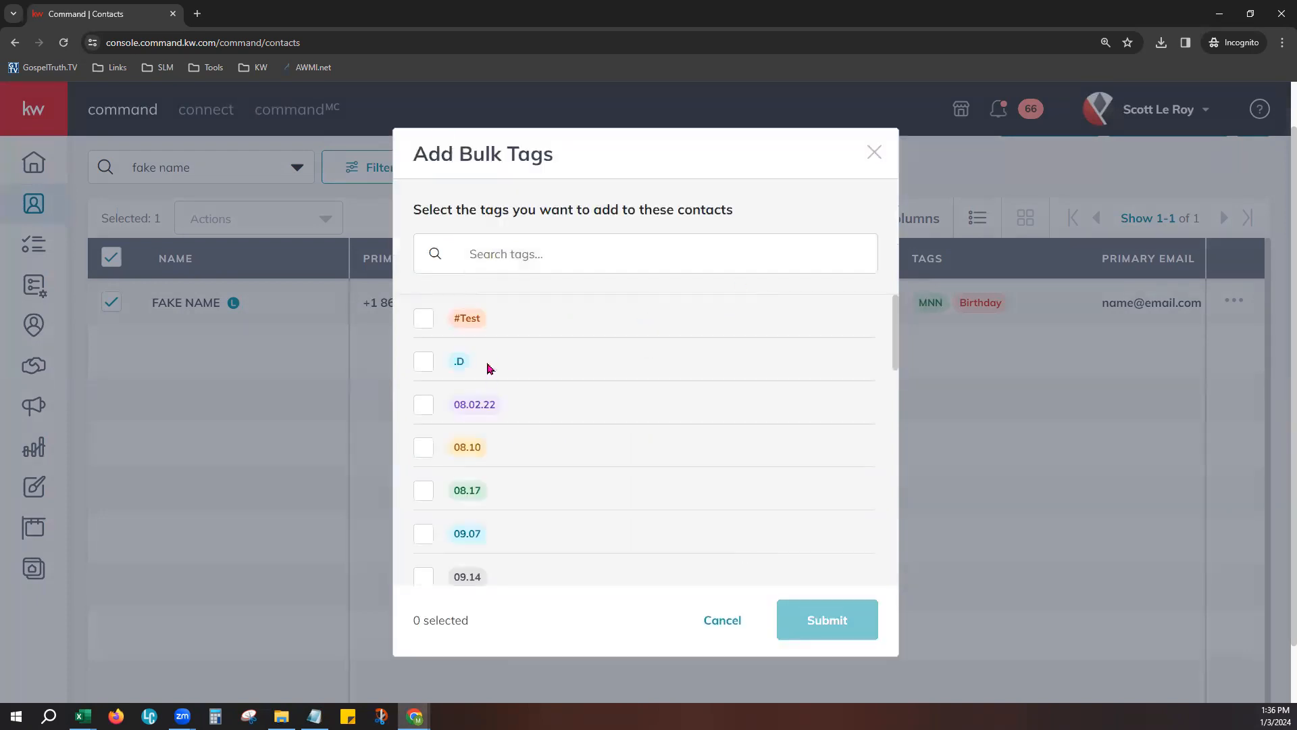
- Try choosing the Birthday, BKANewConstruction, BKARonListing and boom tags for bulk adding, and cancel without submitting
scroll(485, 417, down, 15)
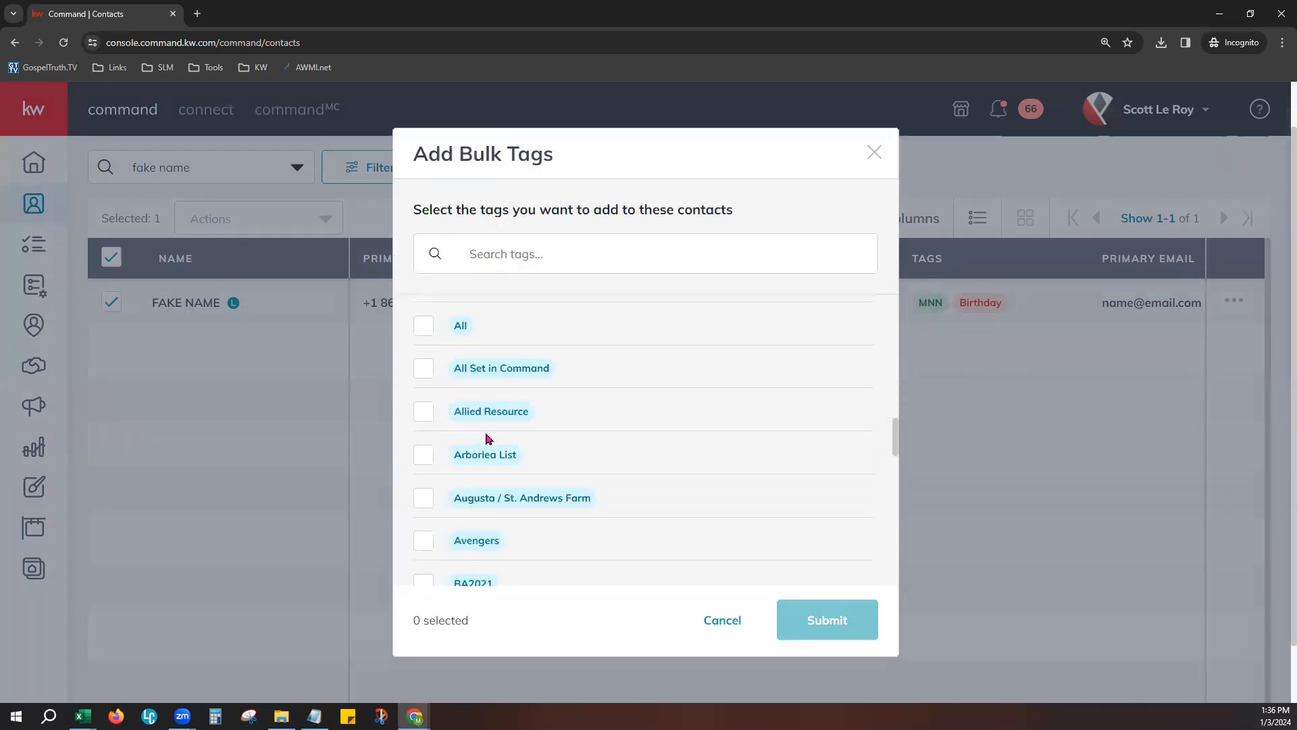
click(532, 254)
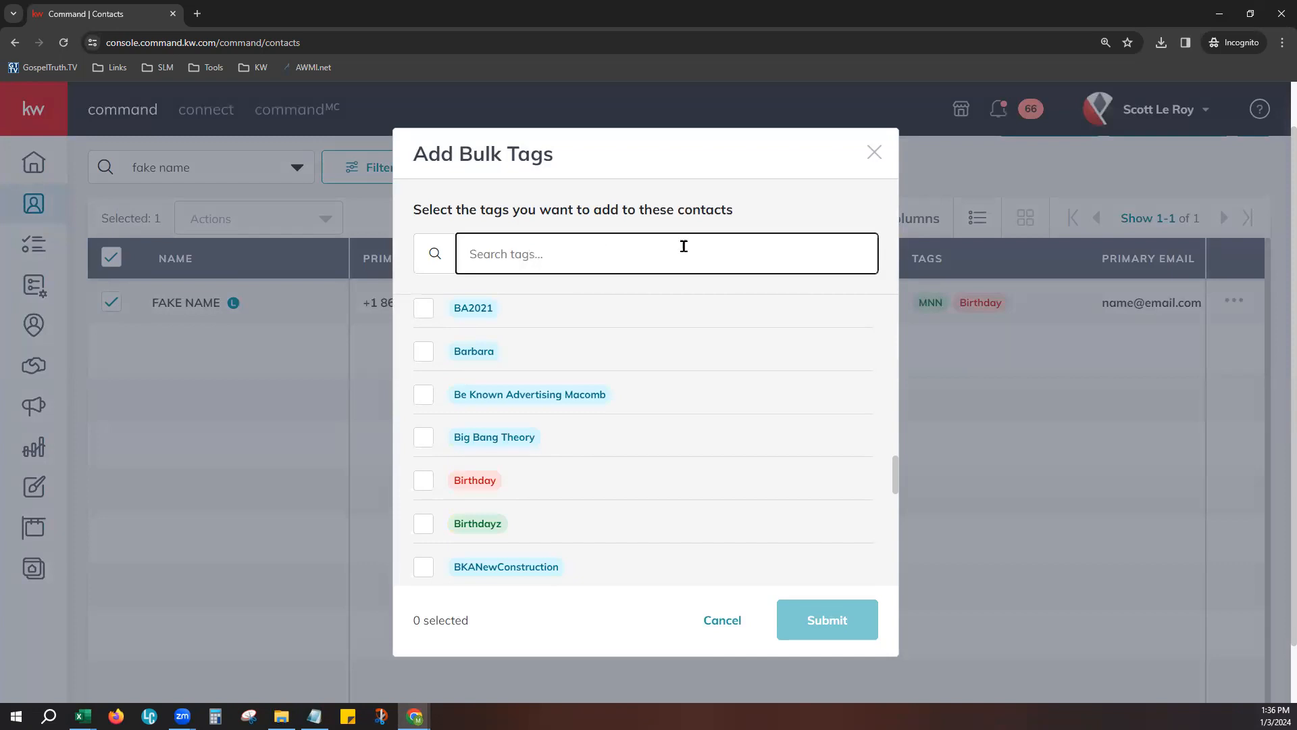
scroll(601, 534, down, 3)
scroll(568, 498, up, 1)
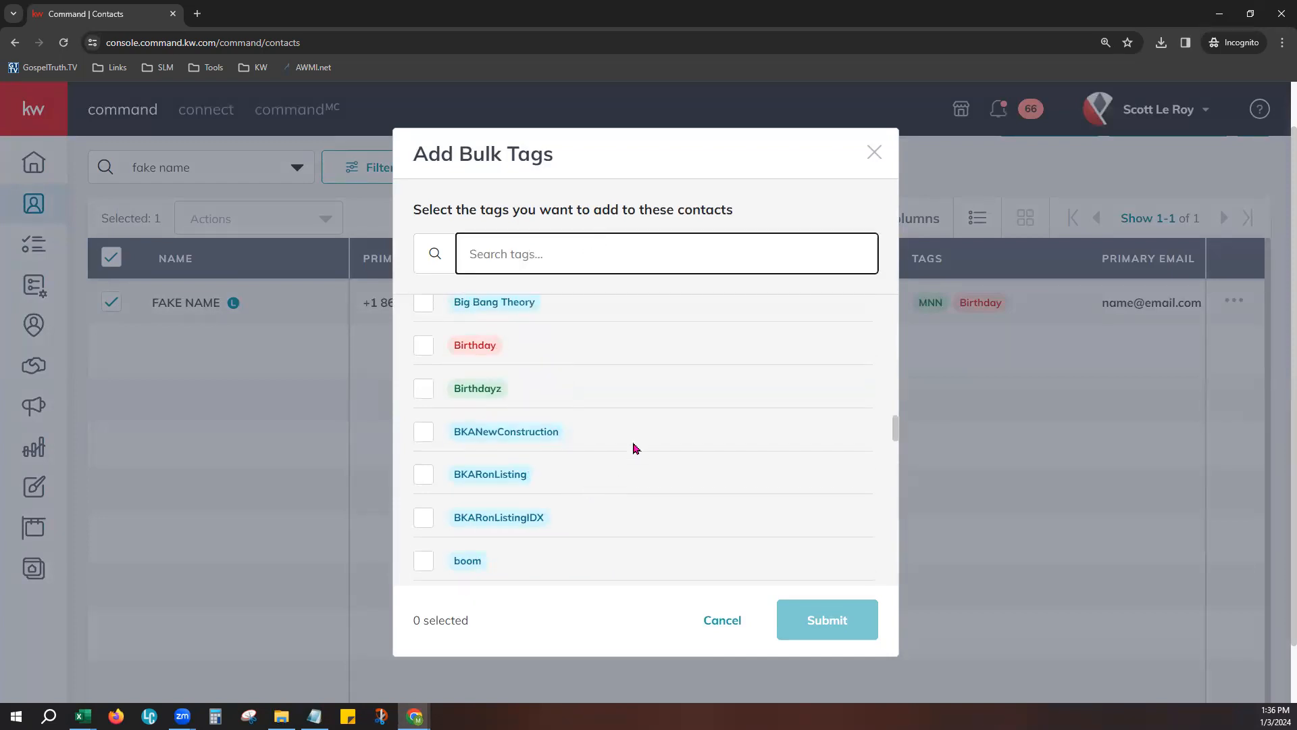
click(421, 348)
click(424, 430)
click(424, 479)
click(421, 565)
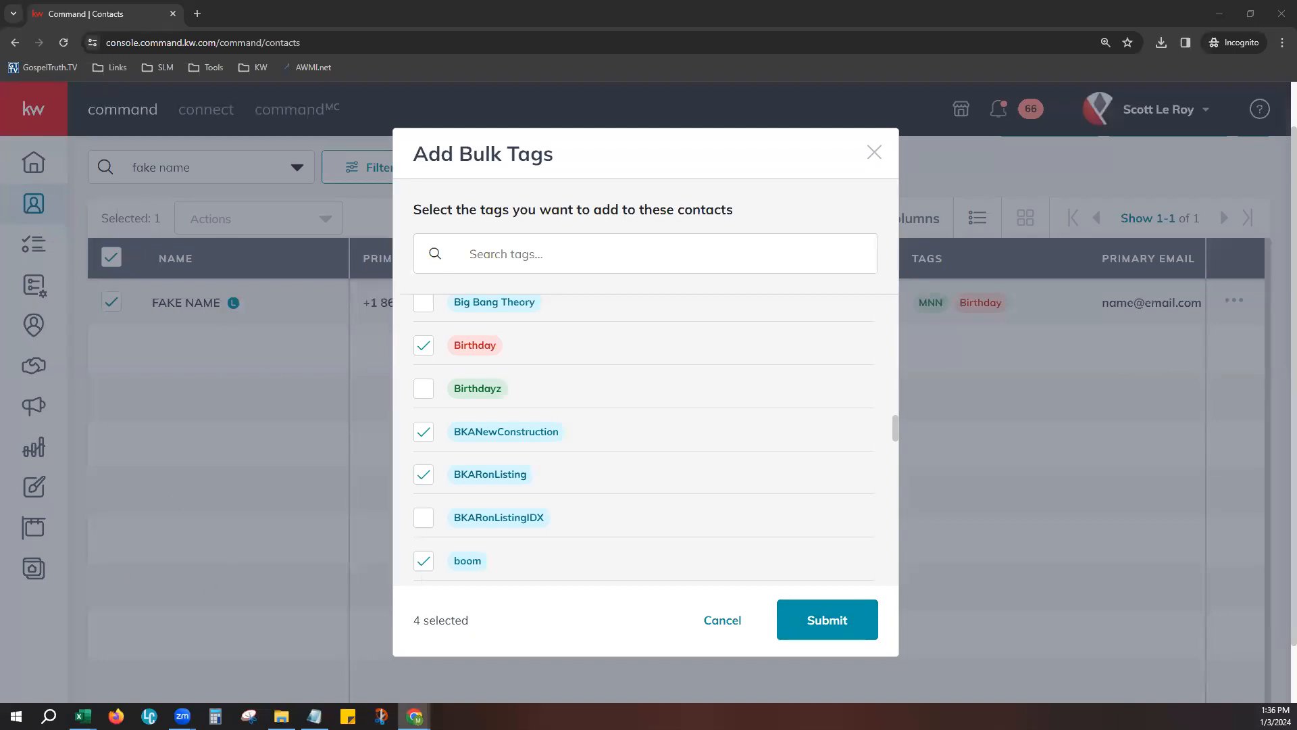
click(724, 622)
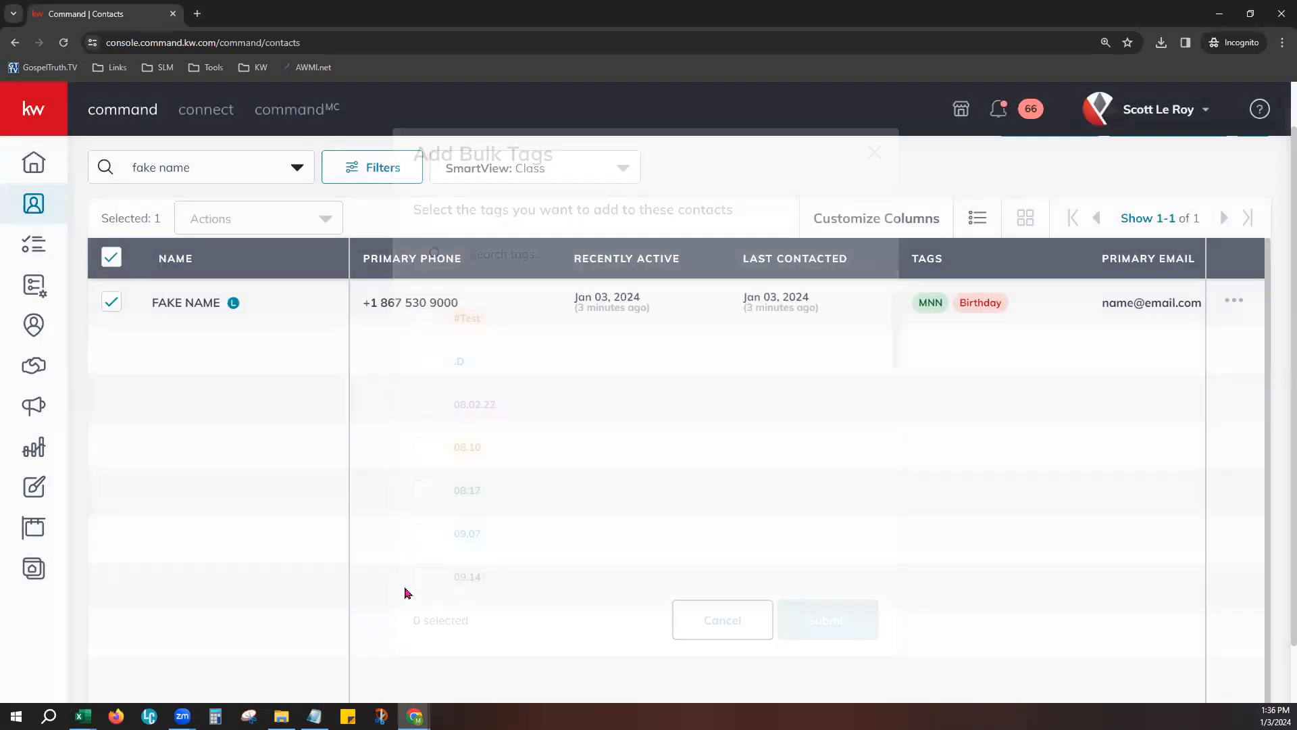
- View the tags that can be removed from the selected contact, and close the removal dialog without changes
click(228, 224)
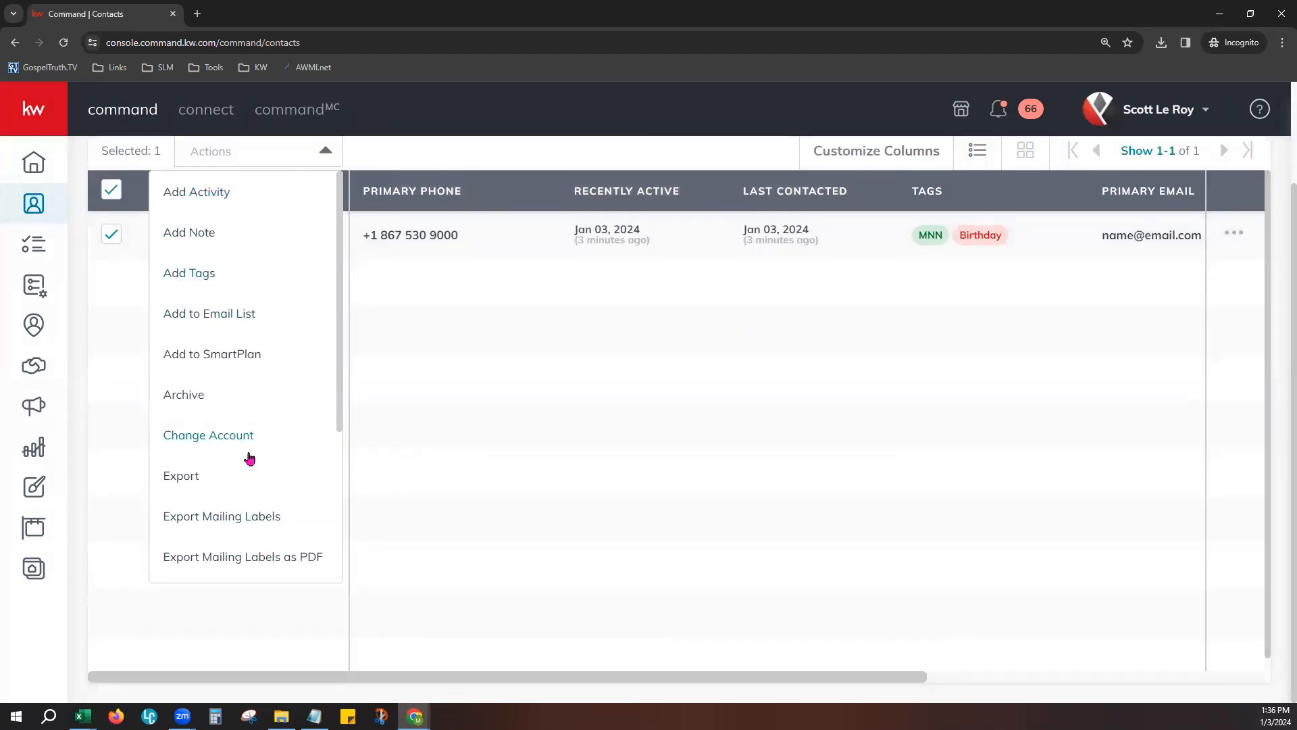
scroll(250, 512, down, 2)
scroll(249, 512, down, 2)
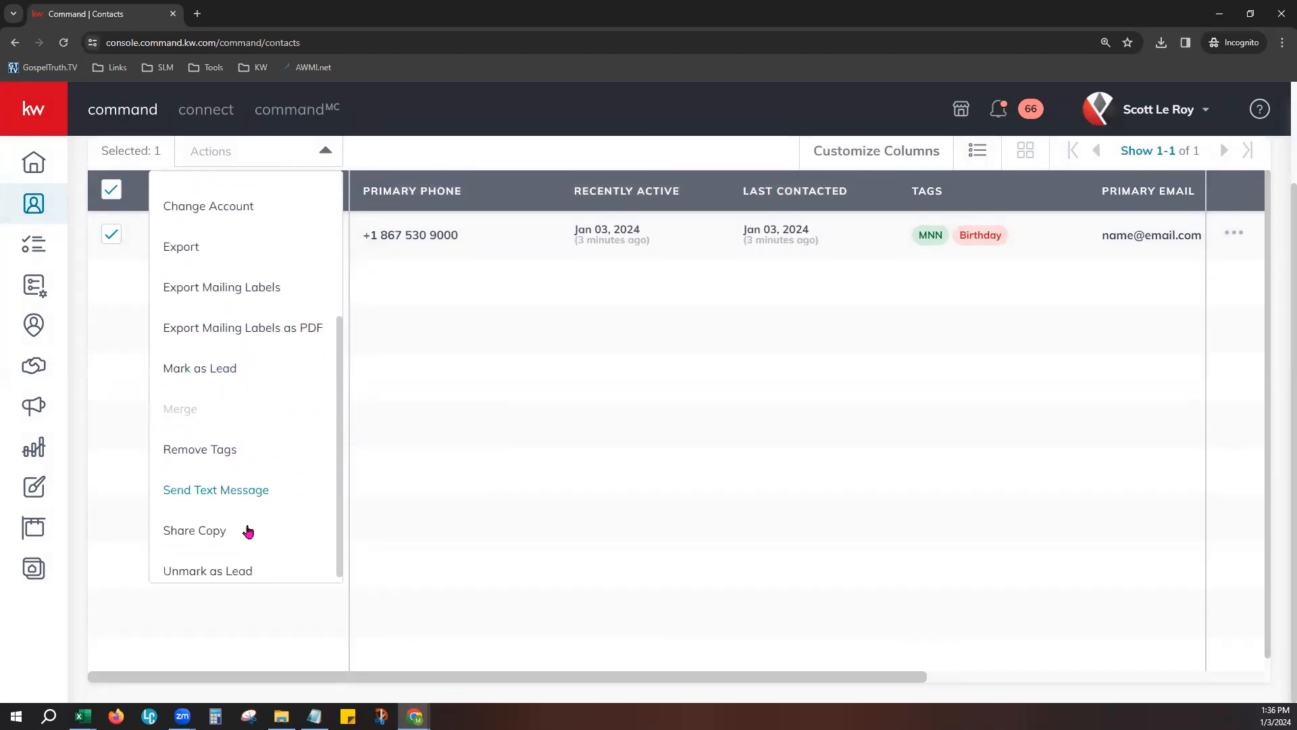
click(228, 443)
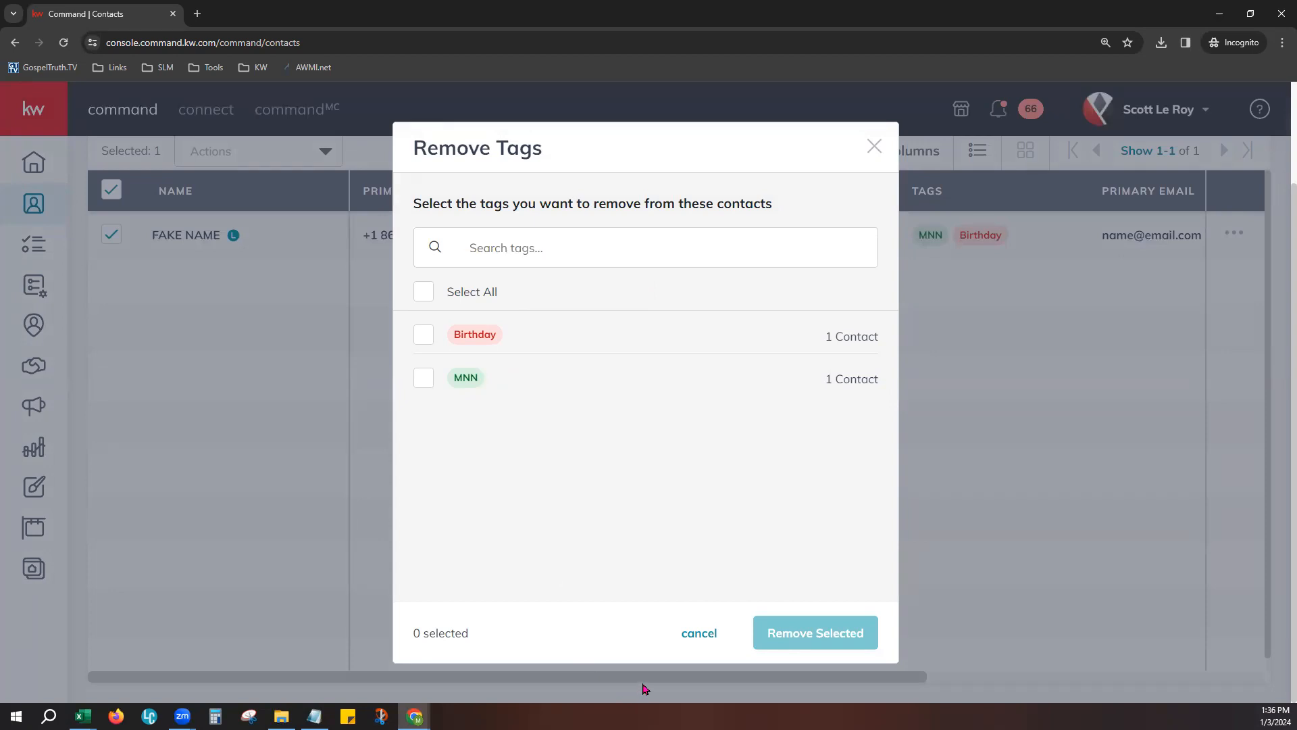
click(720, 638)
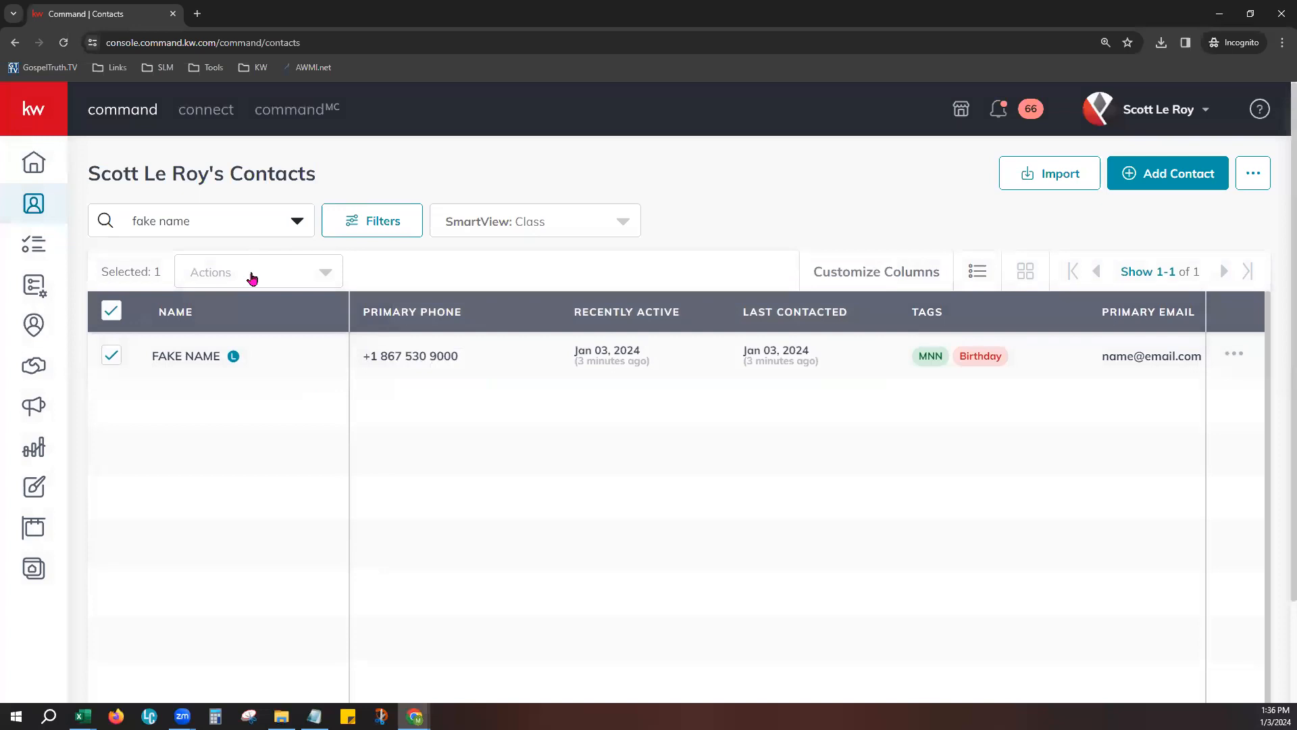
- Examine the bulk actions for the selected contact, including SmartPlan, Archive, Change Account, Export, mailing label, Mark as Lead and Merge options
click(252, 274)
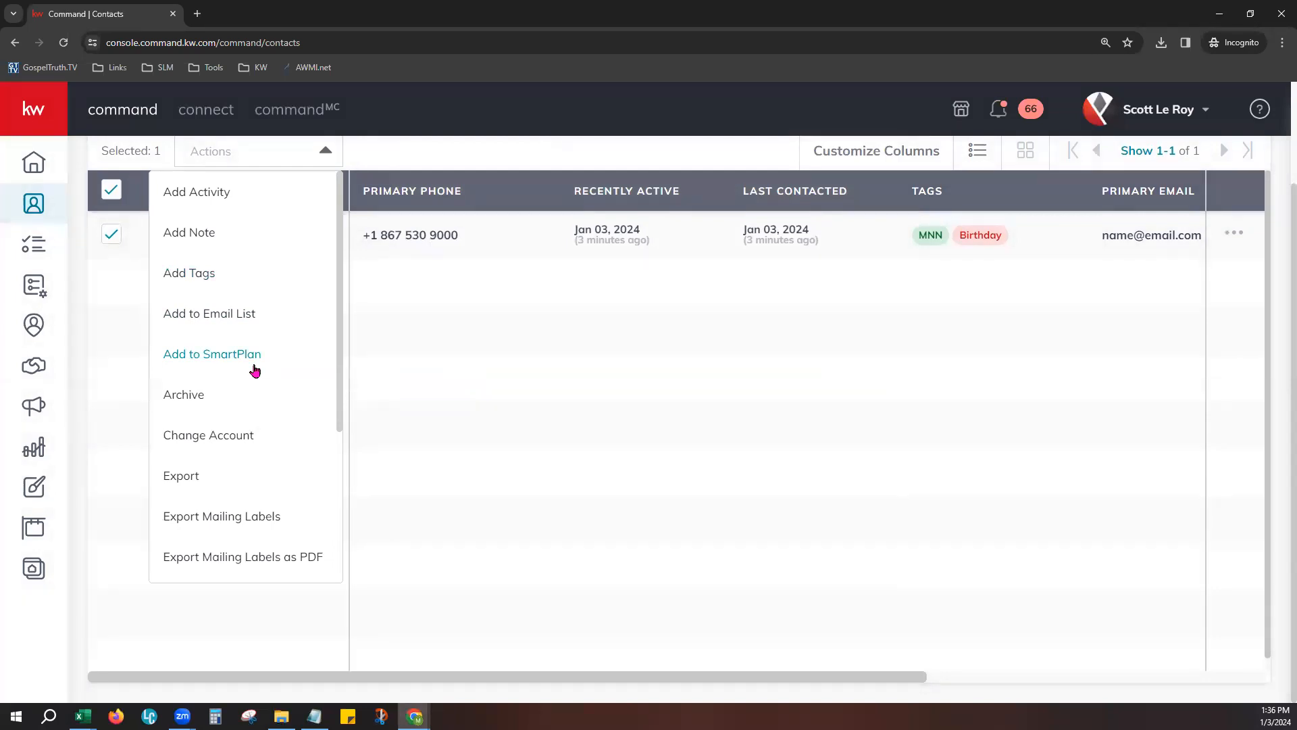
scroll(252, 383, down, 1)
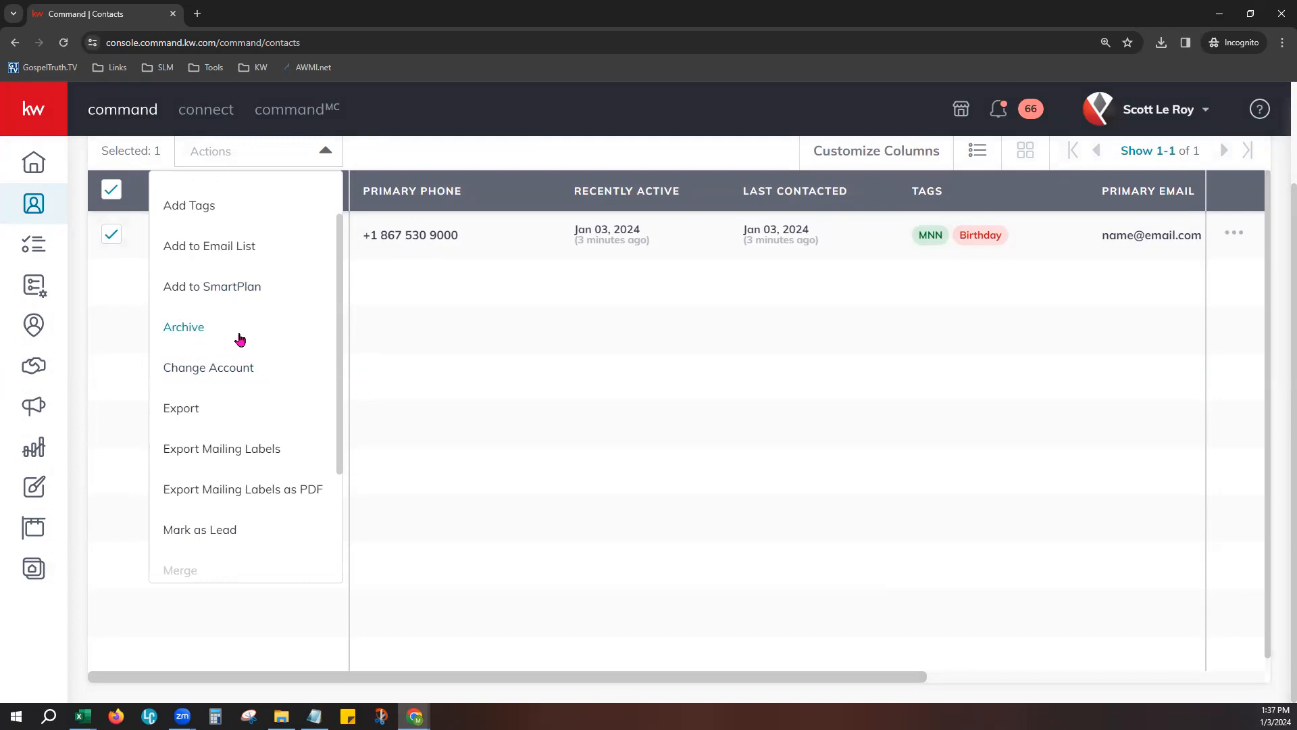
scroll(243, 331, down, 1)
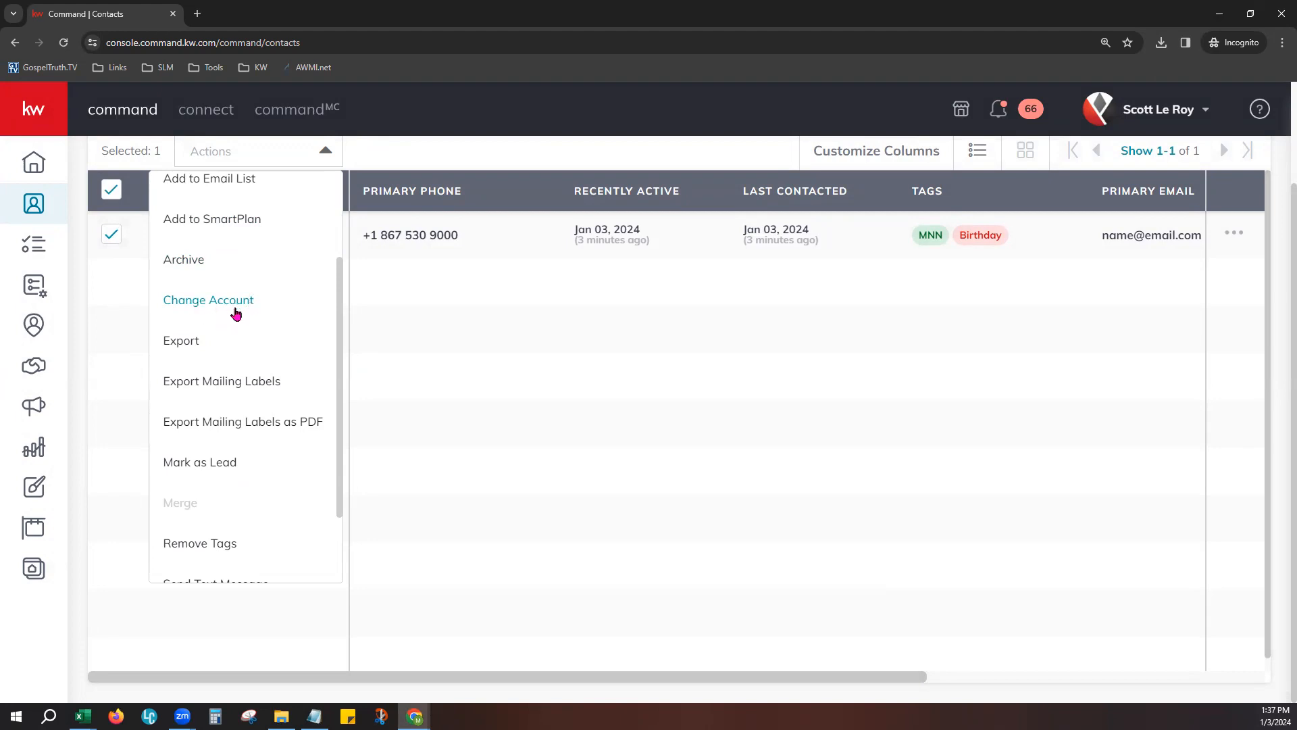
scroll(235, 313, down, 1)
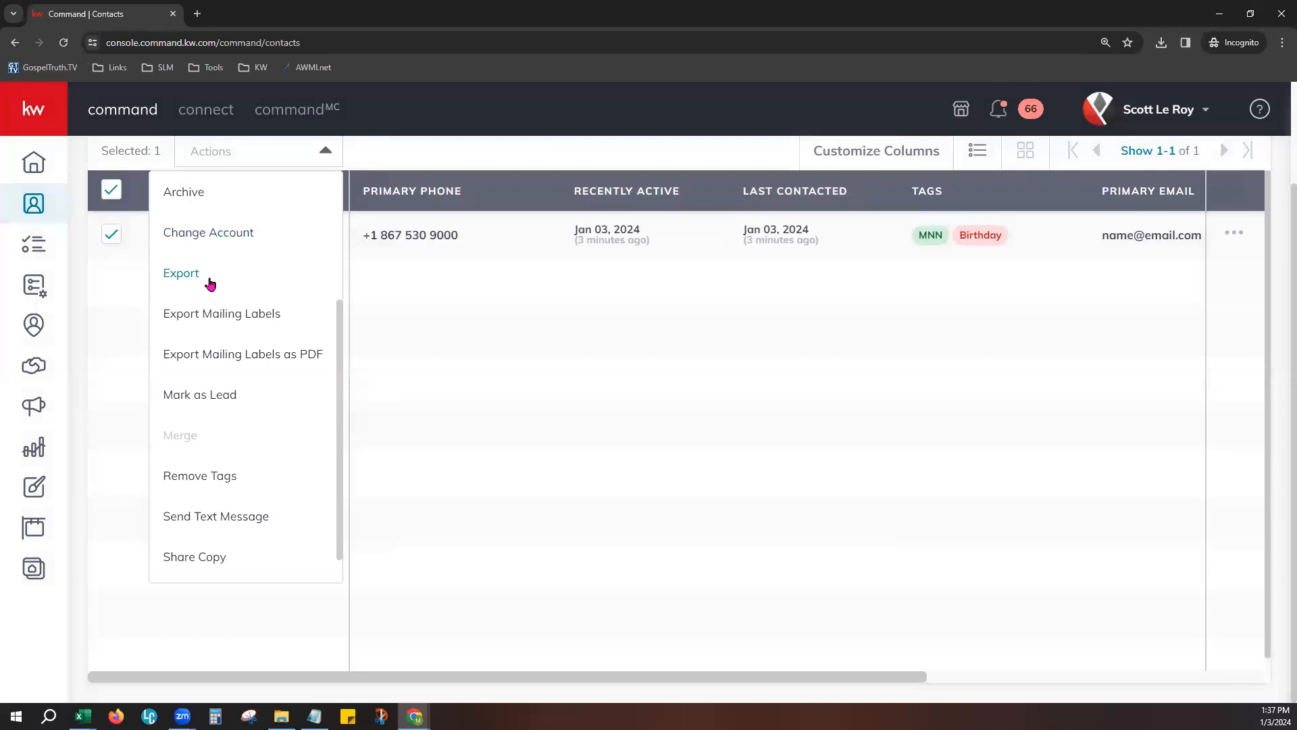
scroll(216, 331, up, 2)
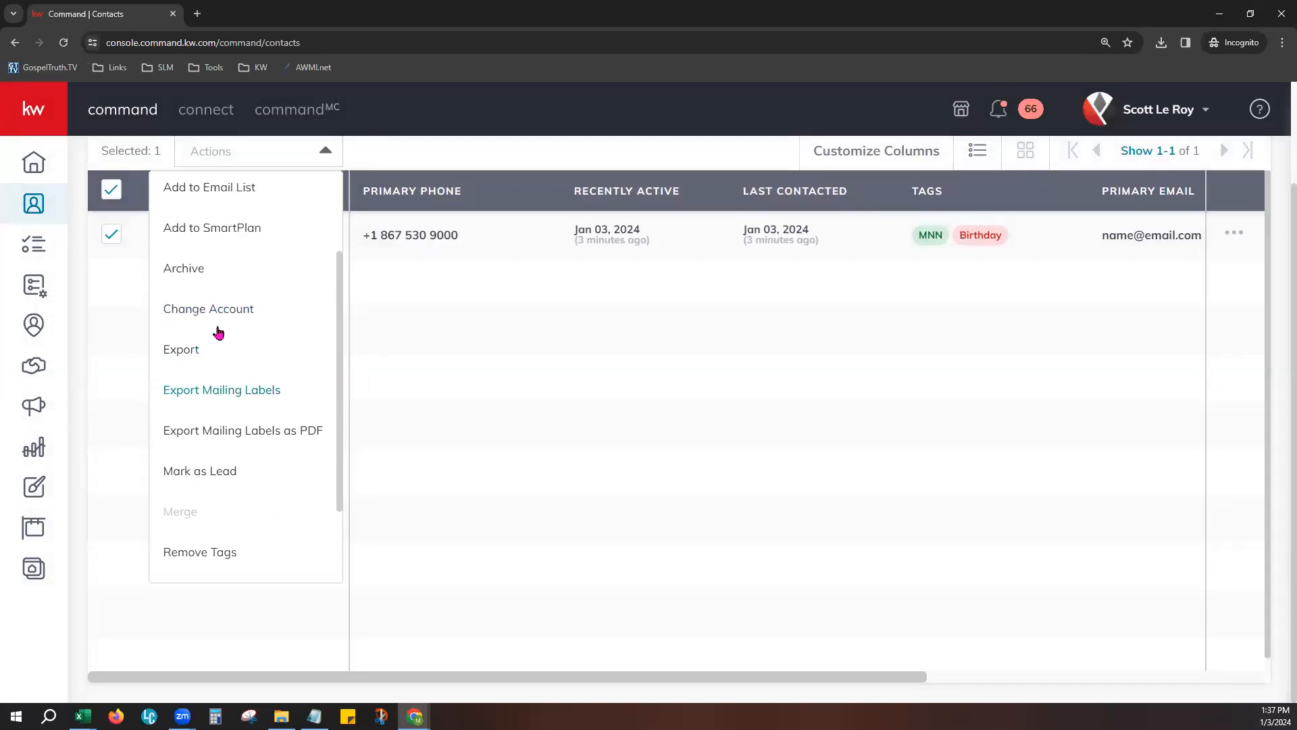
scroll(1247, 190, up, 2)
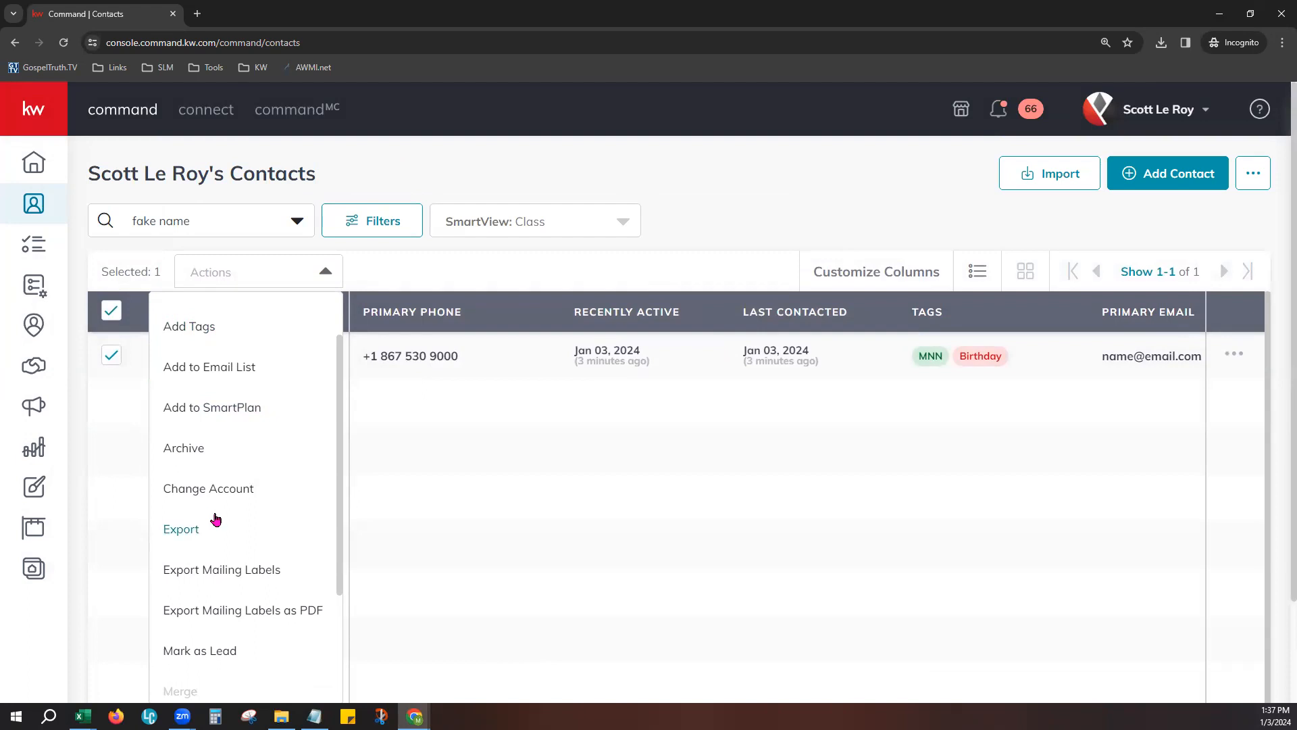
scroll(195, 517, down, 1)
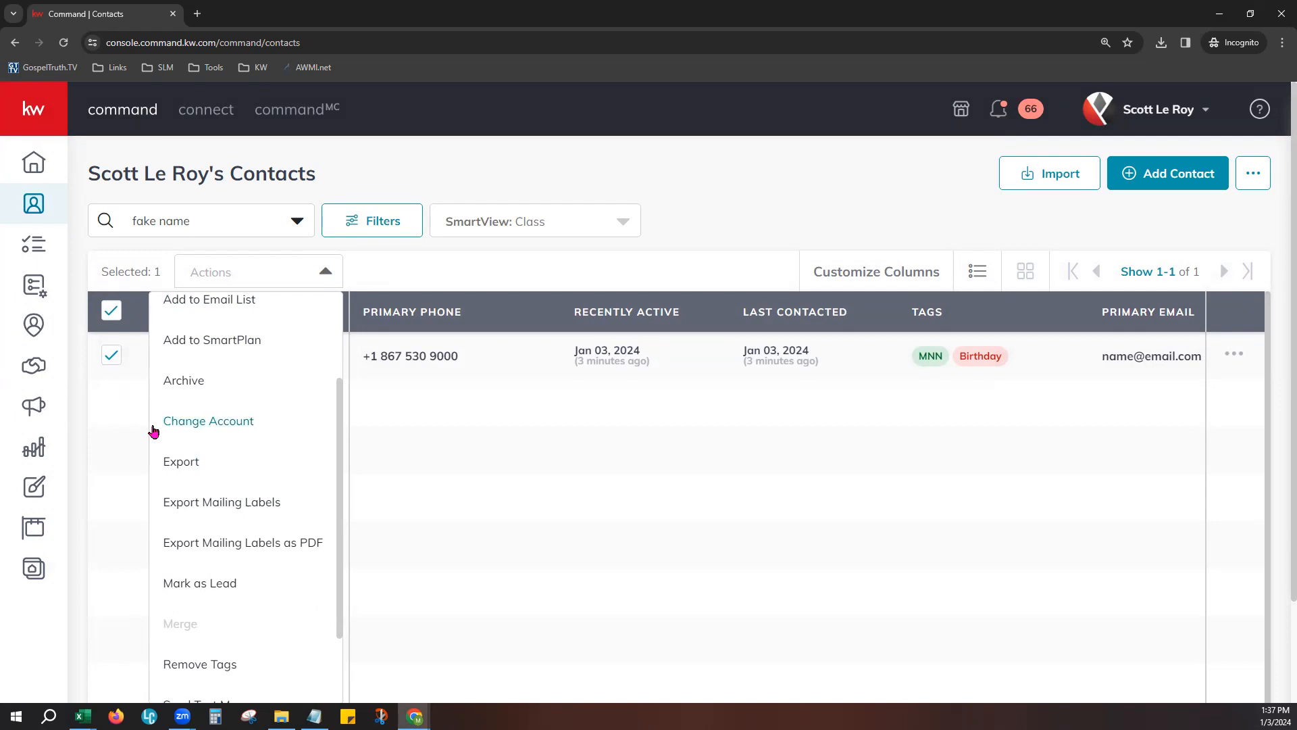
scroll(199, 469, down, 1)
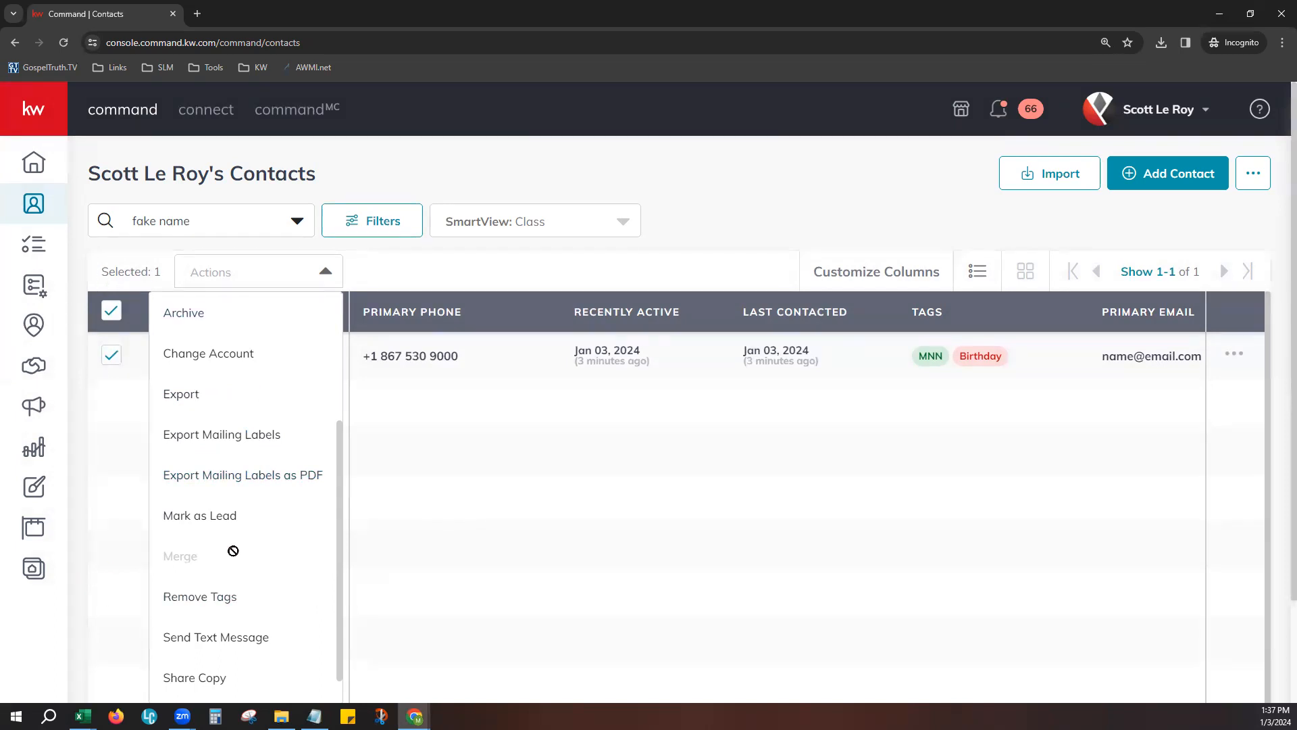
- Examine the remaining bulk actions for the selected contact, including Remove Tags, Send Text Message, Share Copy and Unmark as Lead
scroll(247, 498, down, 1)
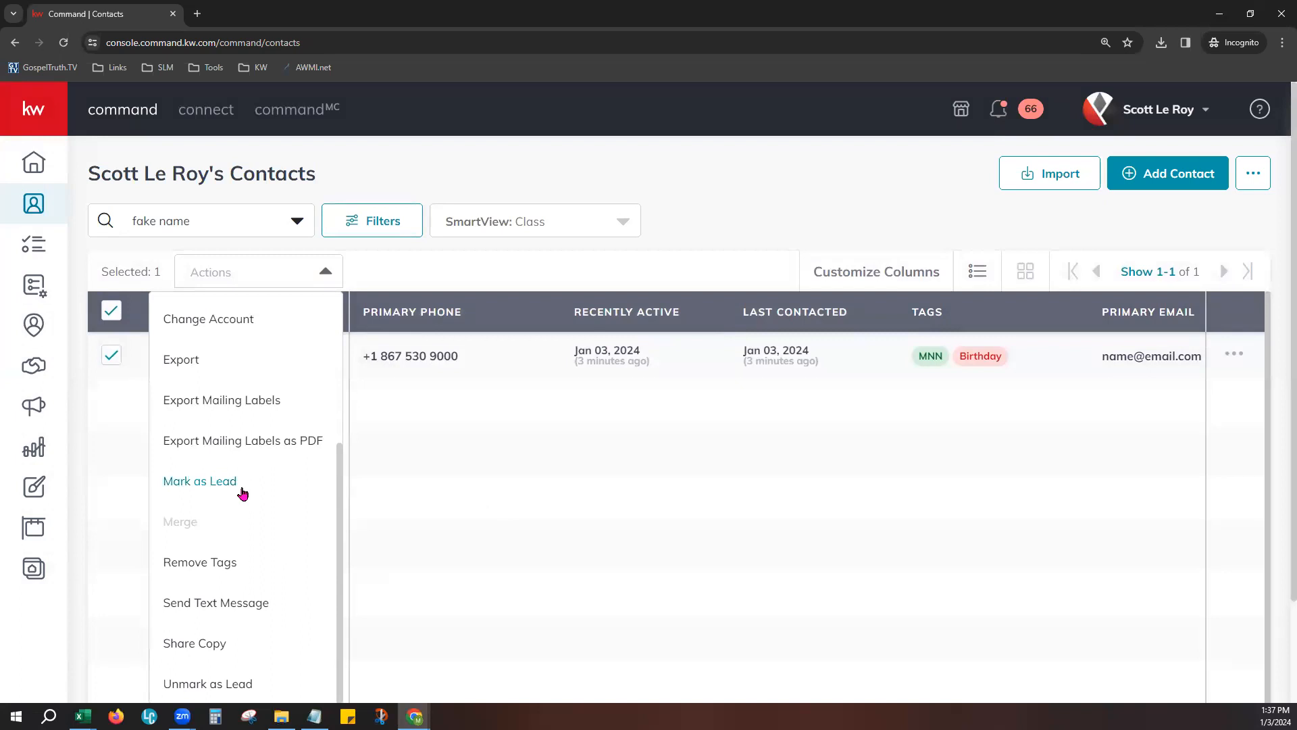
click(383, 425)
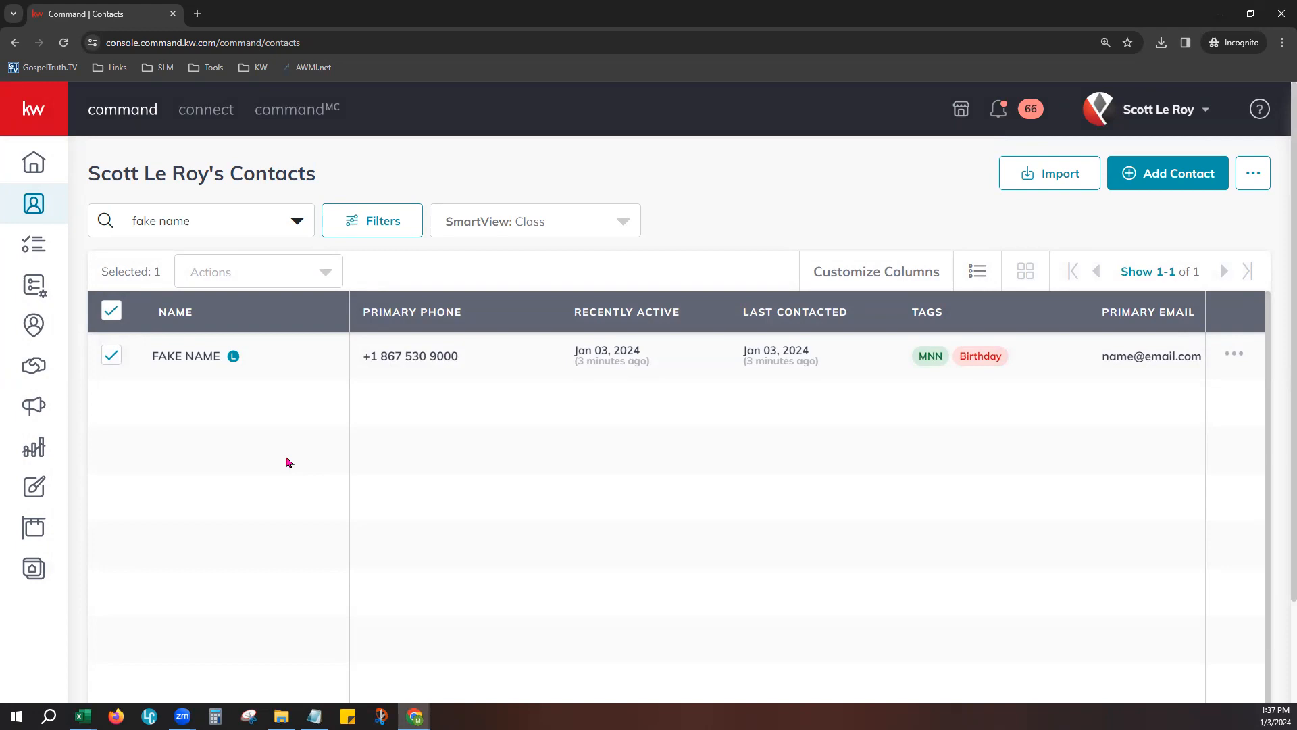
click(257, 272)
scroll(269, 536, down, 4)
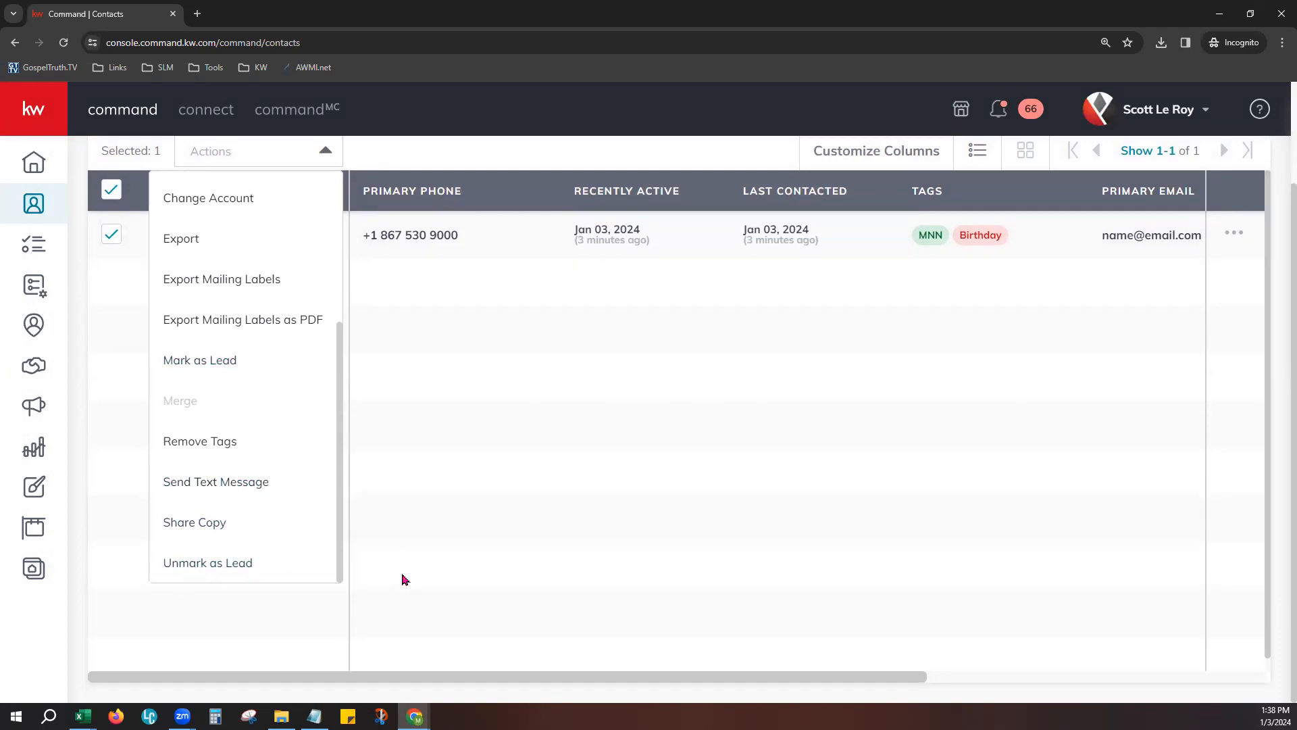
scroll(403, 579, up, 1)
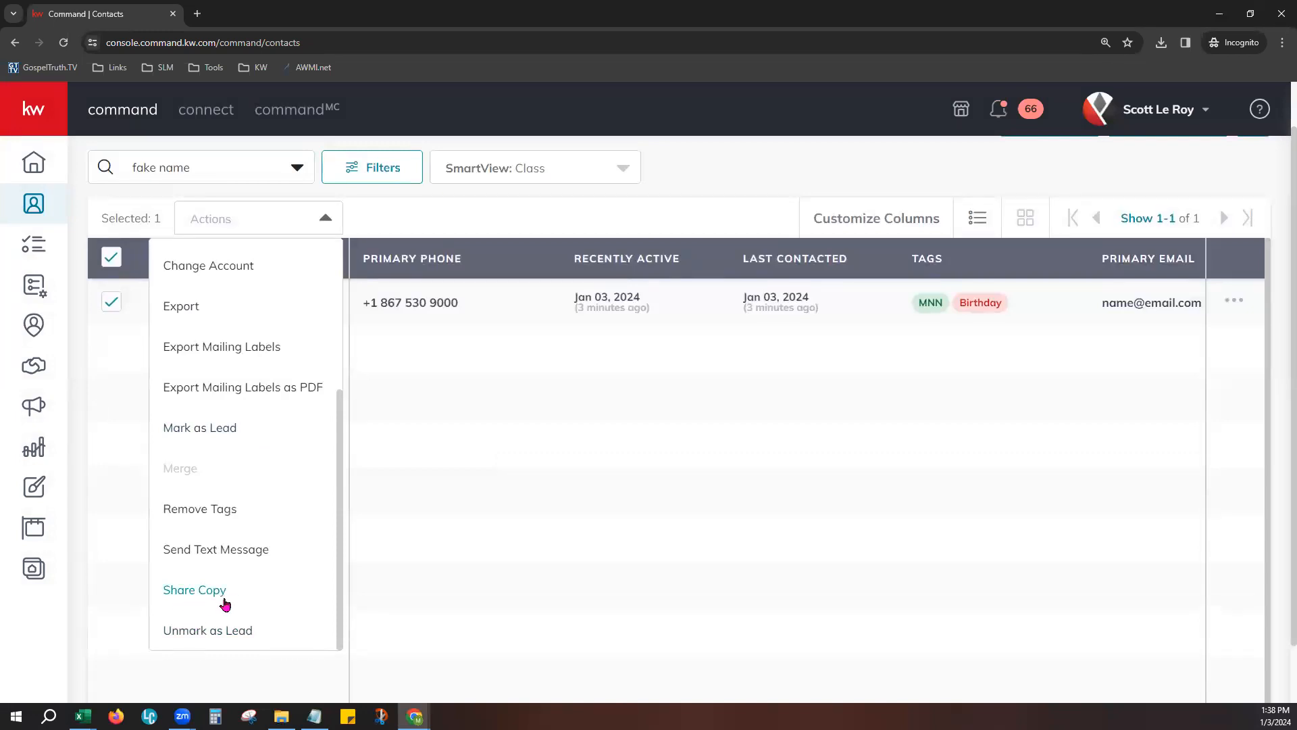
scroll(225, 604, down, 1)
click(475, 456)
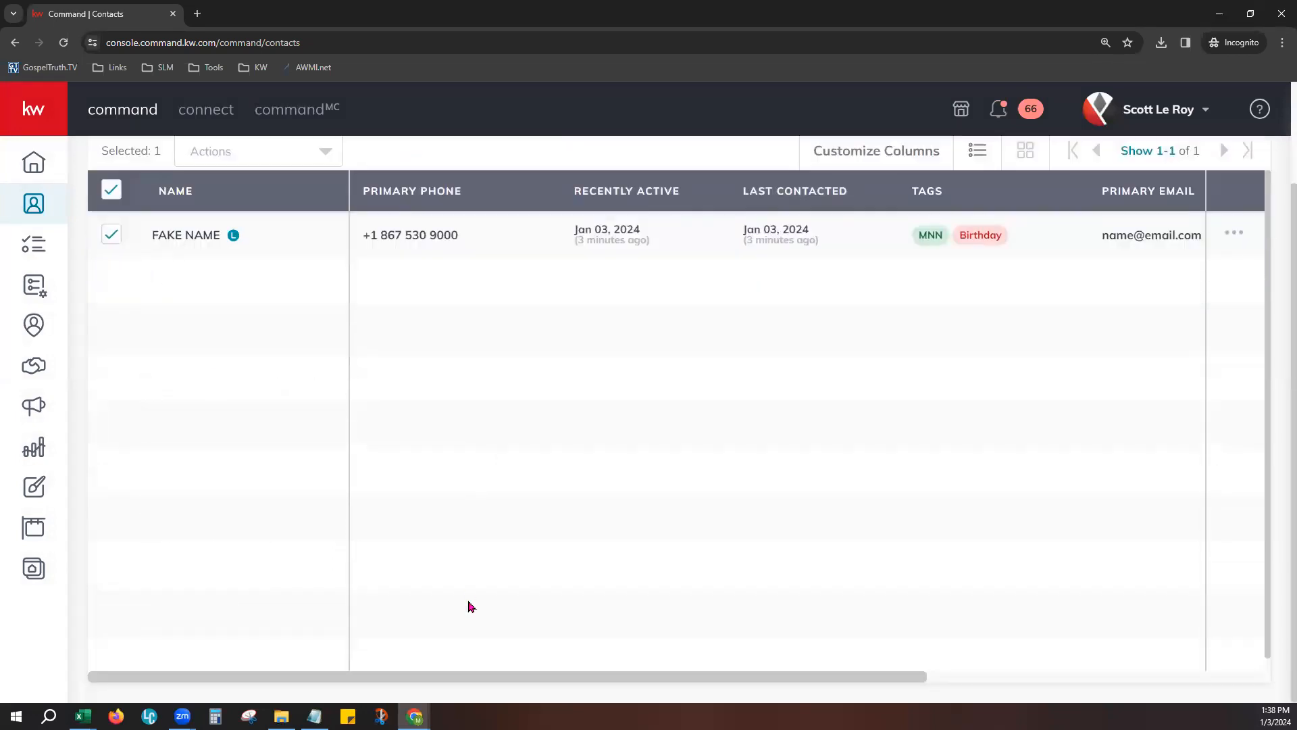
scroll(471, 606, up, 2)
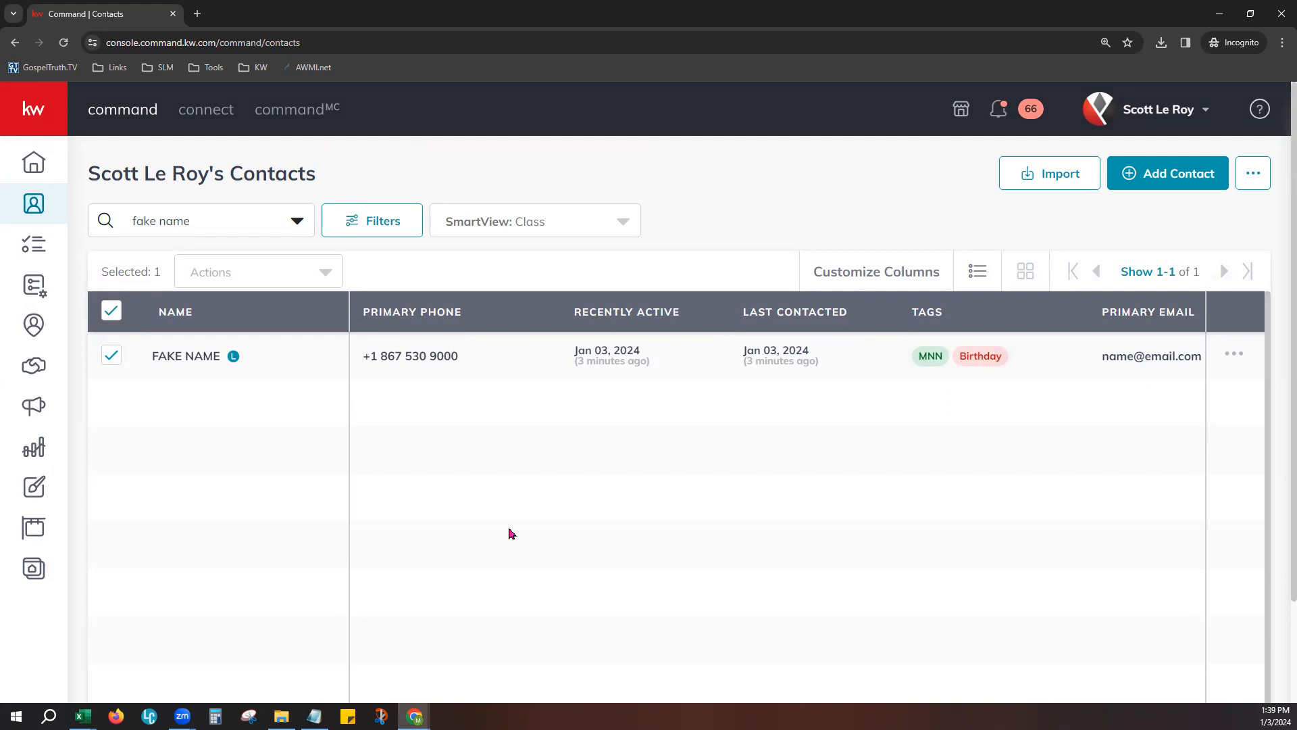
- Deselect the contact, and view the individual actions available for its row
click(112, 311)
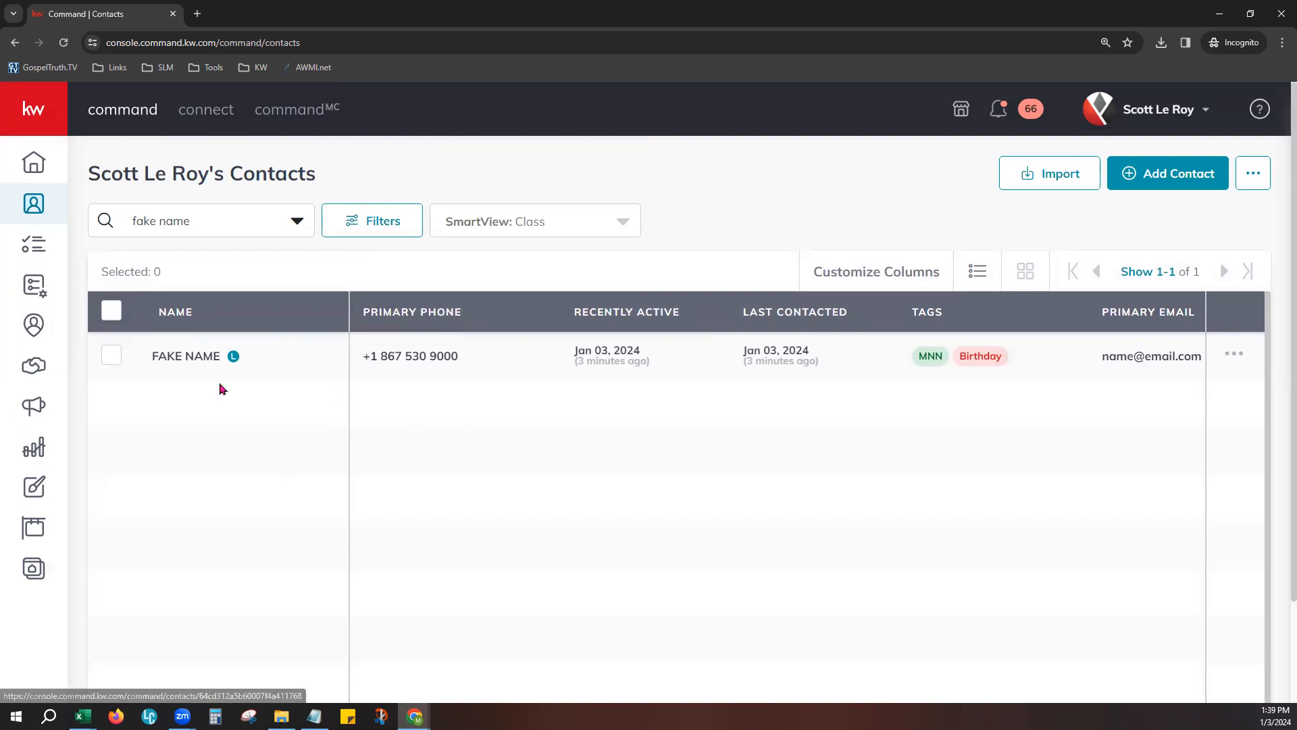
click(1234, 362)
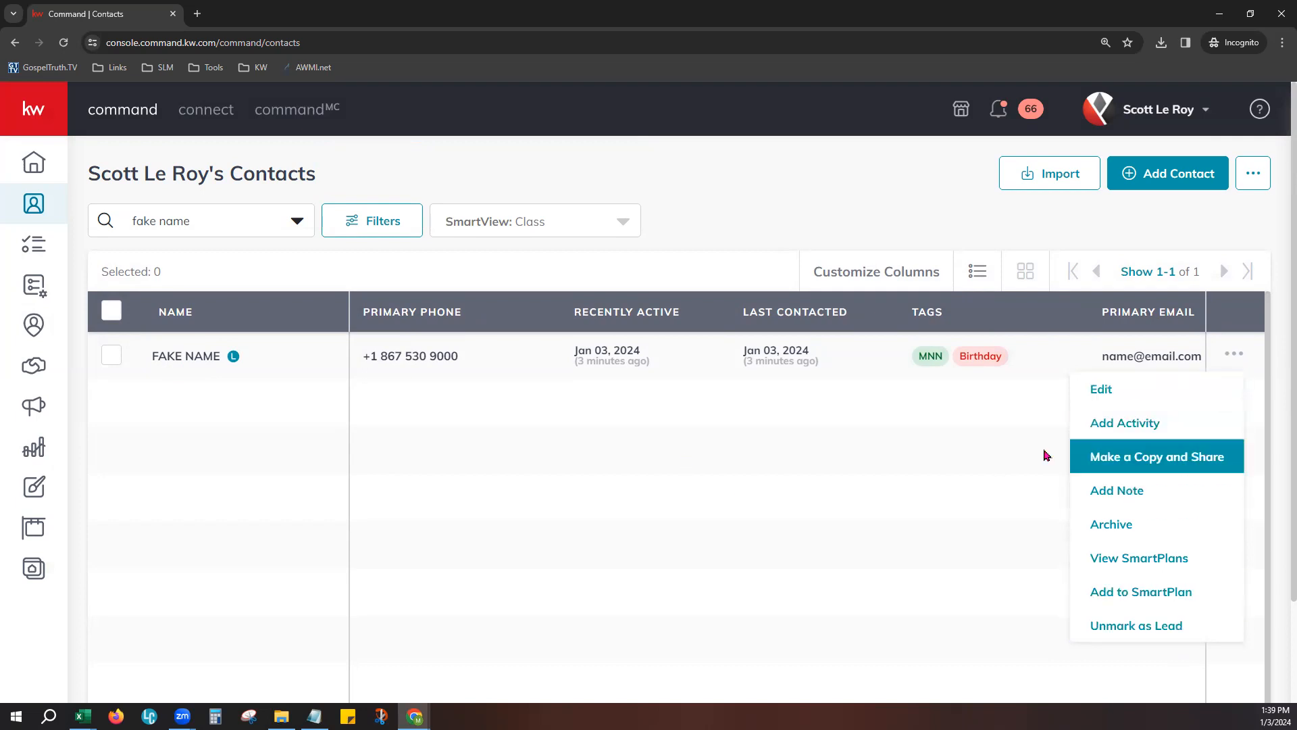
click(201, 371)
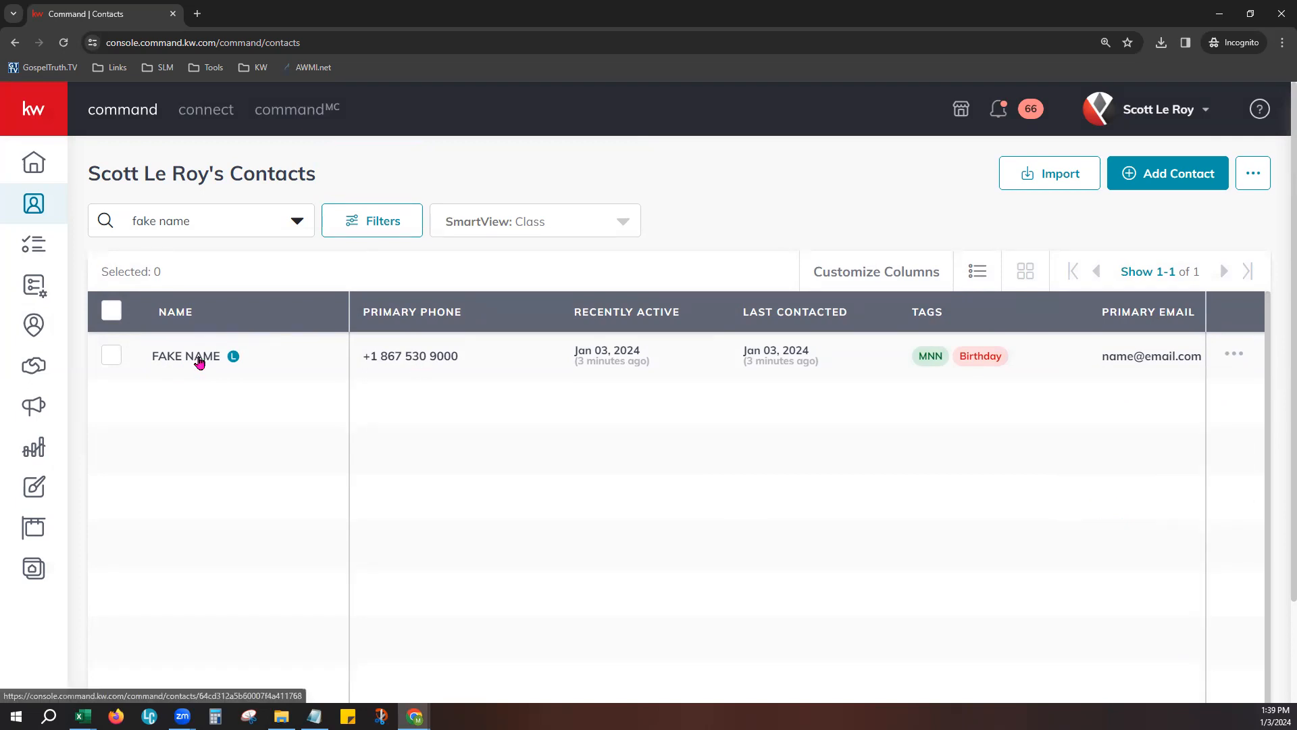
- Open the contact's detail page and review its last contact time and health score
click(197, 359)
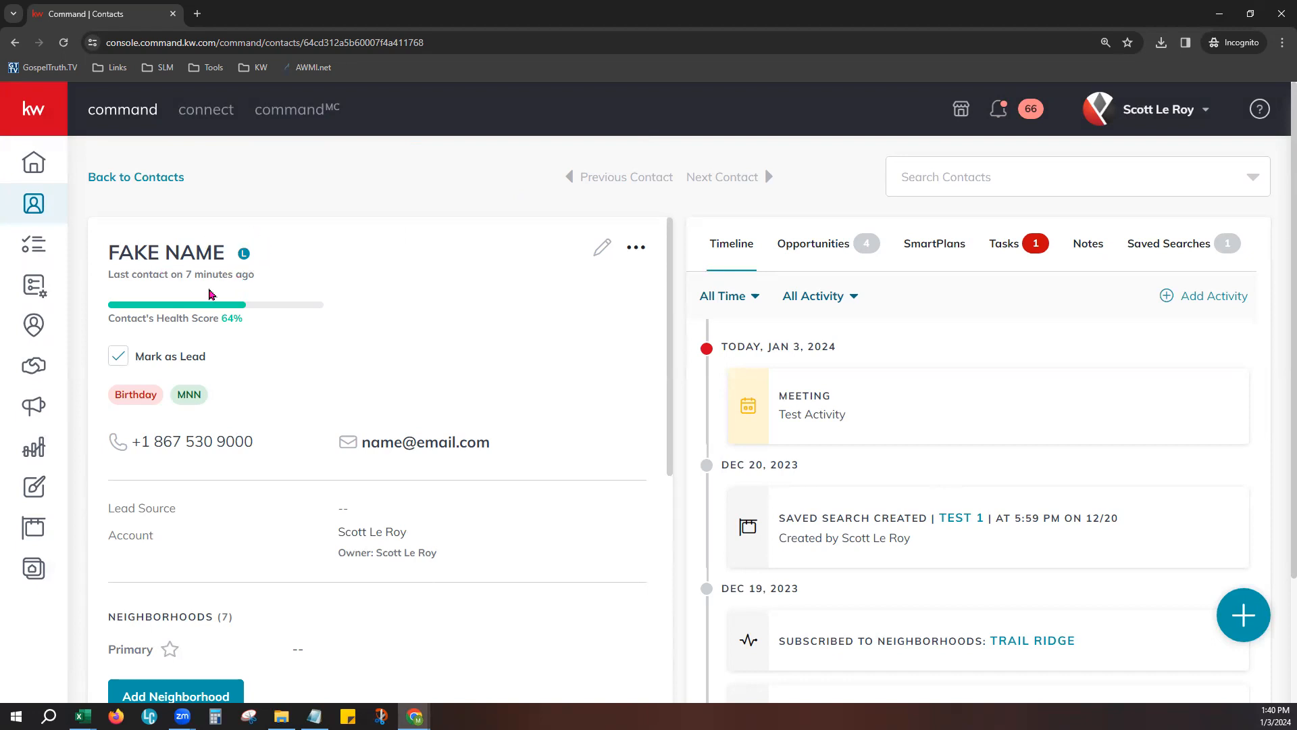
drag(112, 277, 265, 283)
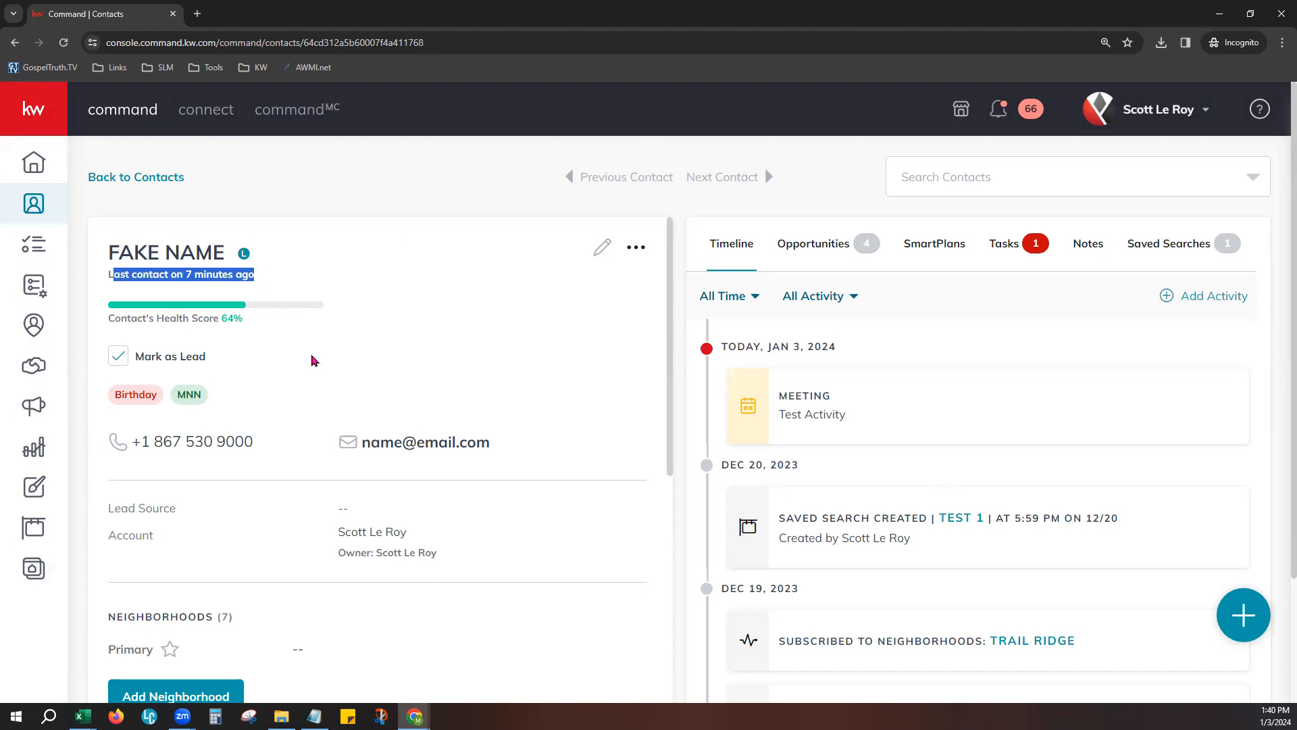
click(318, 359)
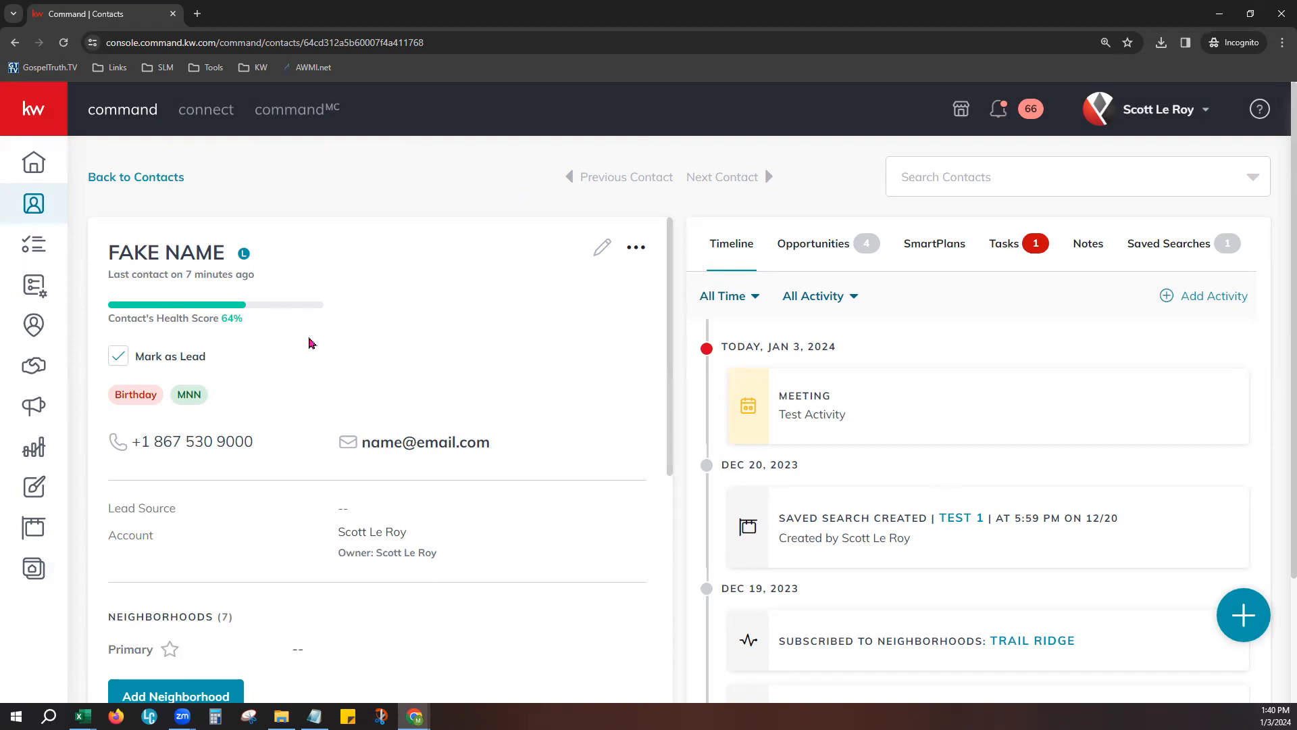
scroll(297, 343, down, 1)
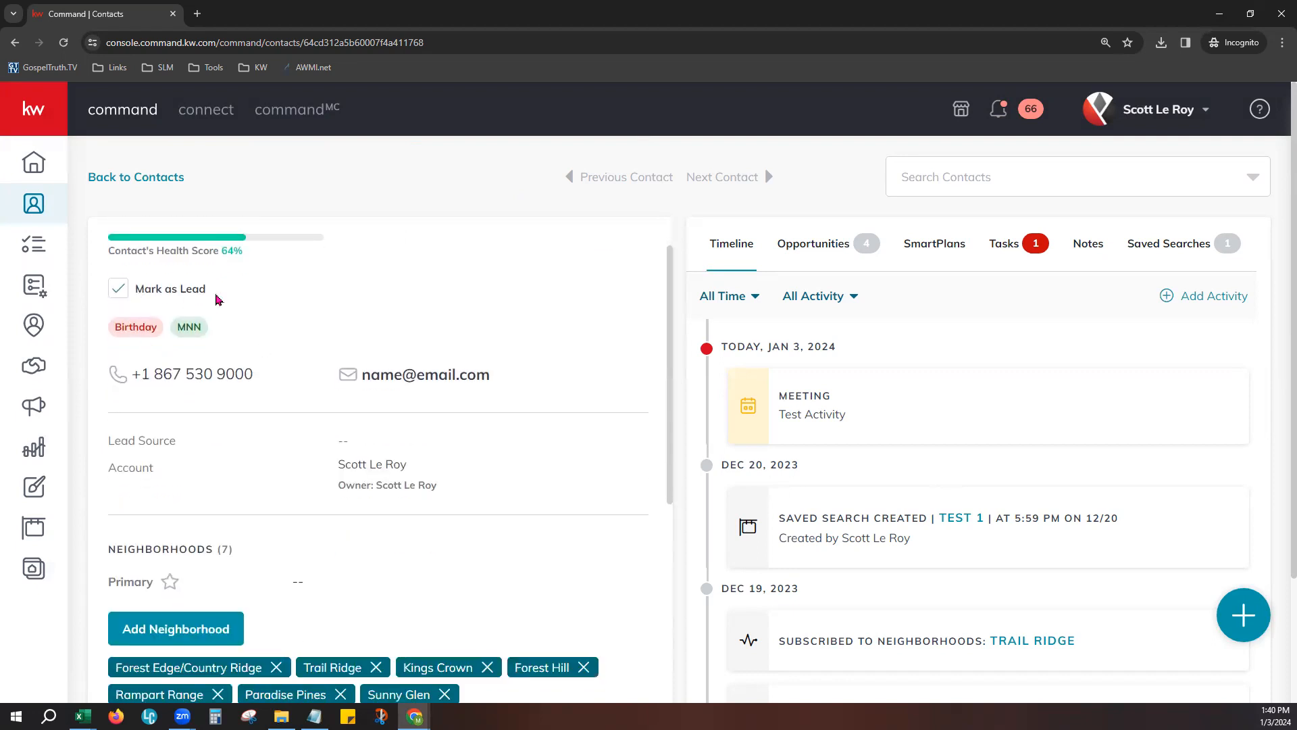
- Unmark the contact as a lead, and mark it as a lead again
scroll(158, 400, up, 1)
click(118, 353)
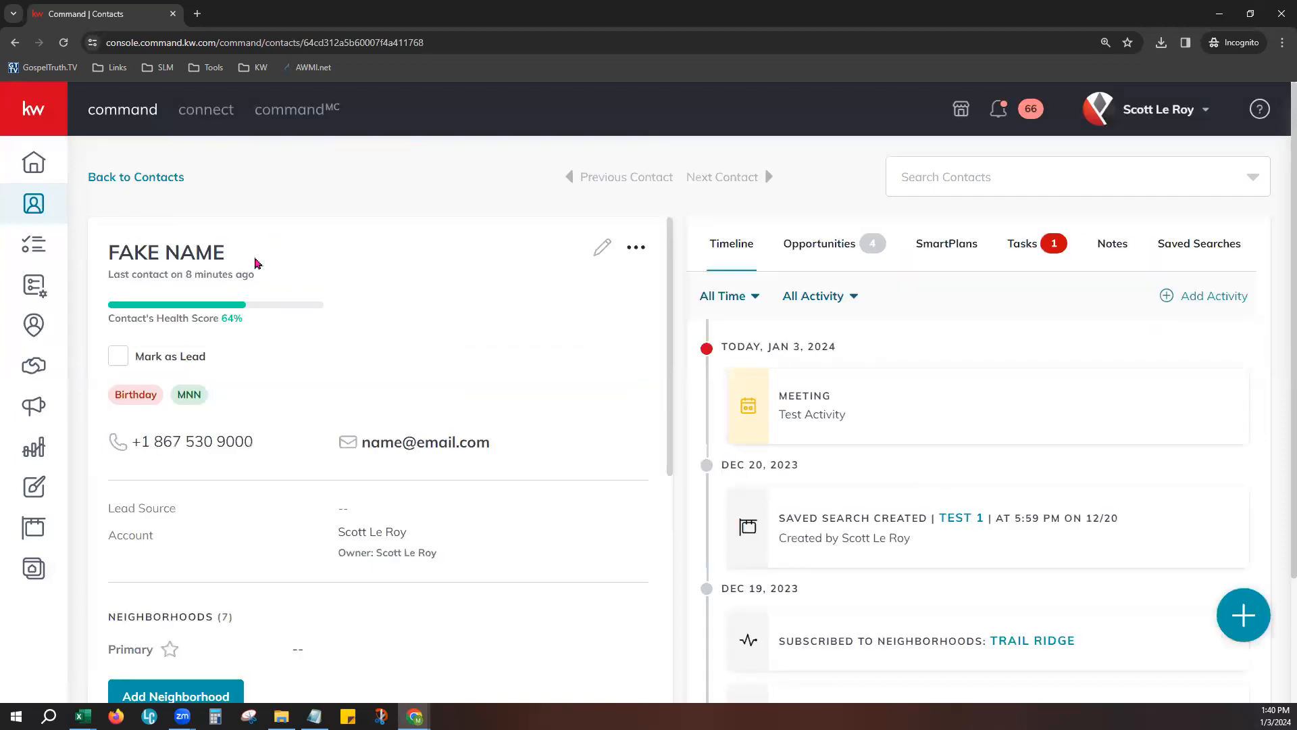
click(117, 358)
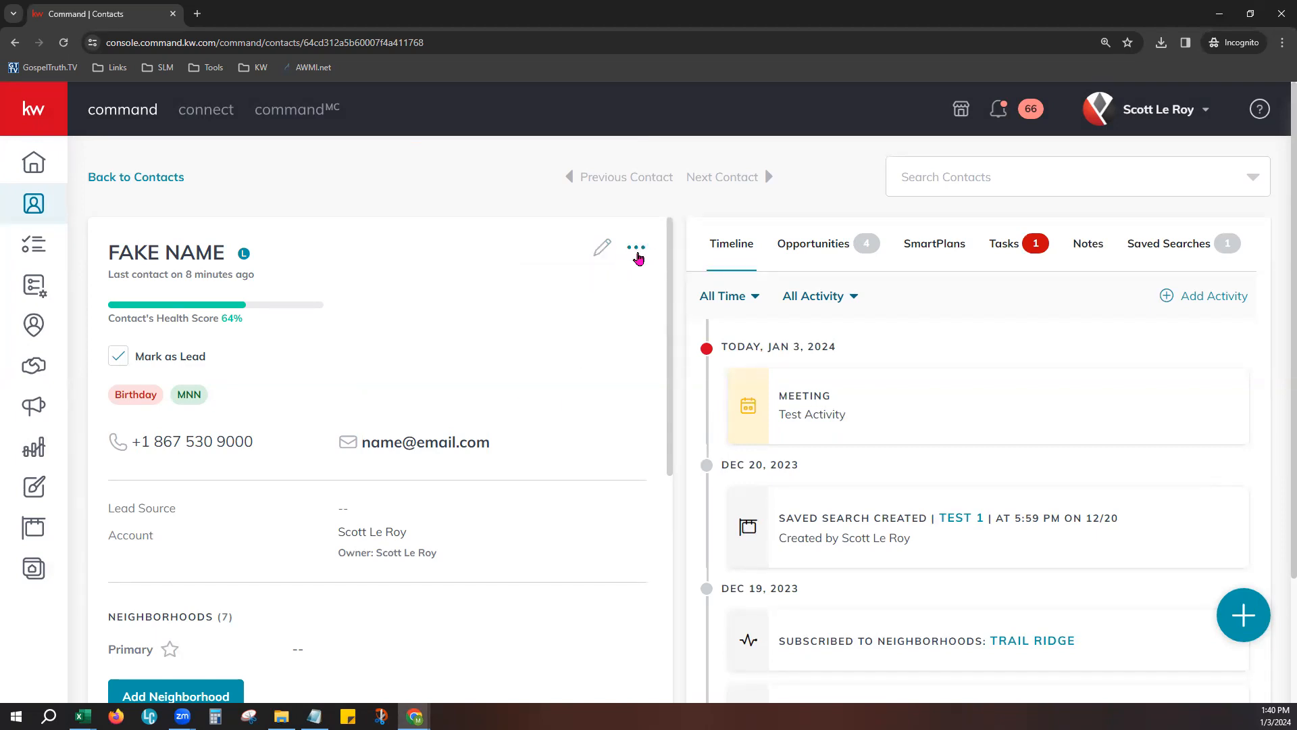
- Try to send the contact a resubscribe email with permission confirmed, and view the other contact options such as Archive
click(636, 251)
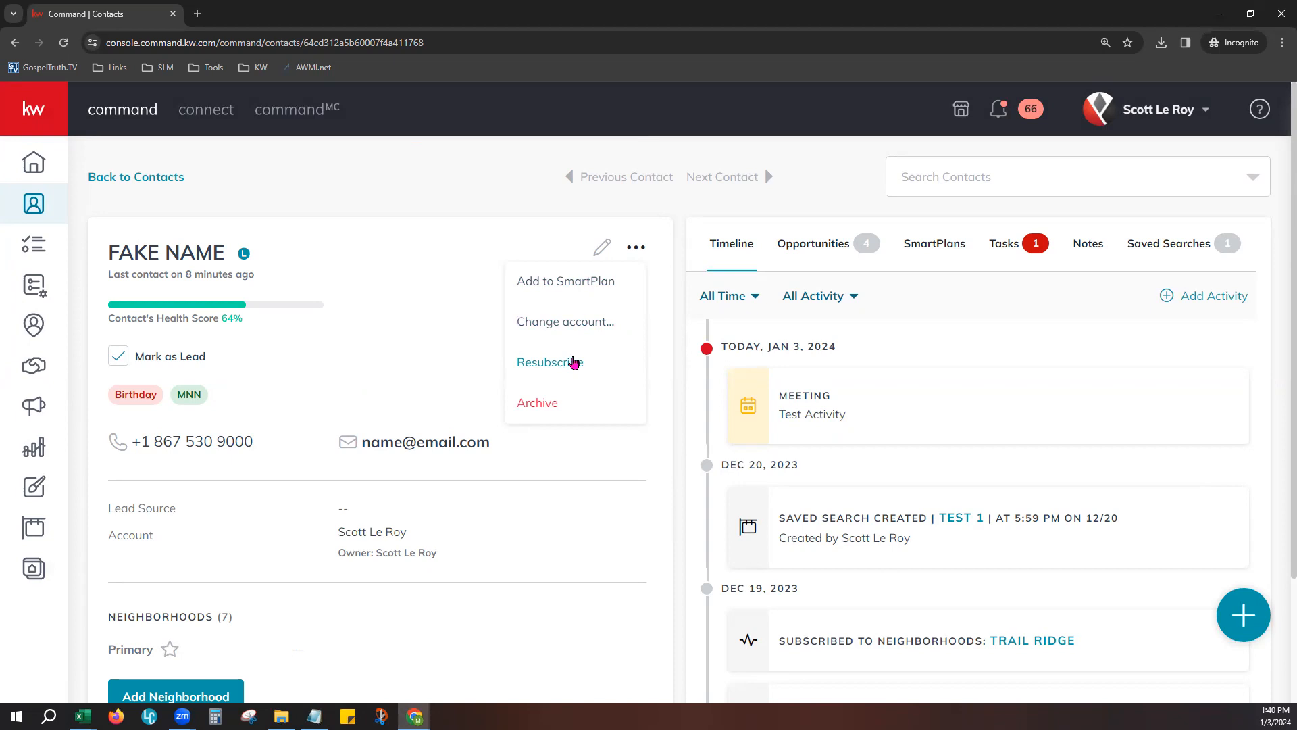
click(571, 365)
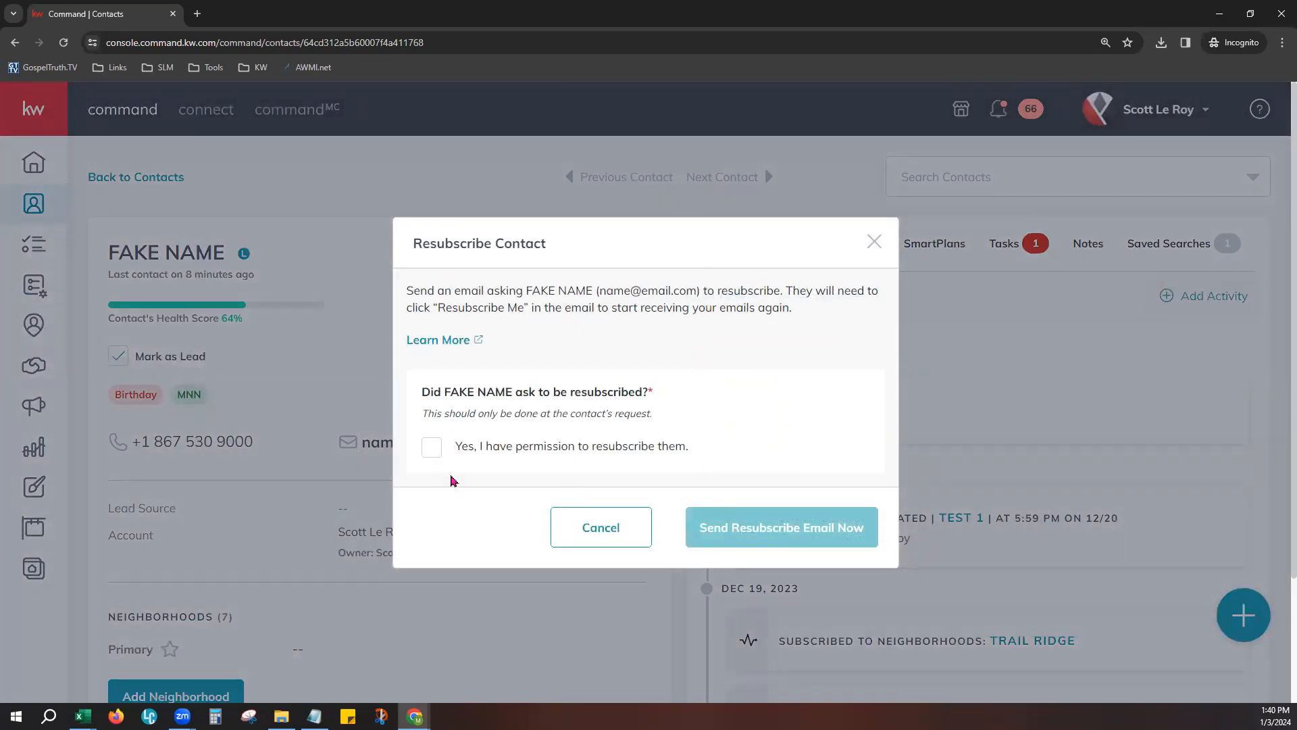
click(431, 450)
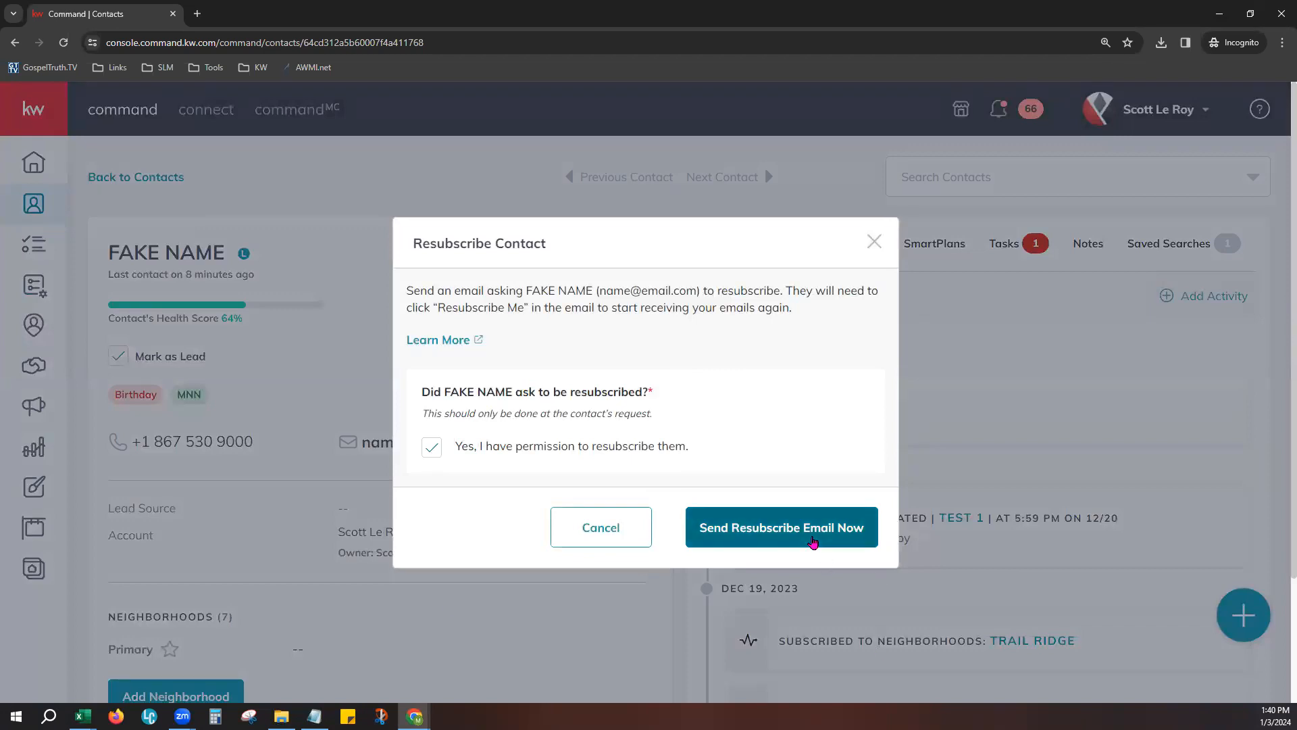
click(813, 543)
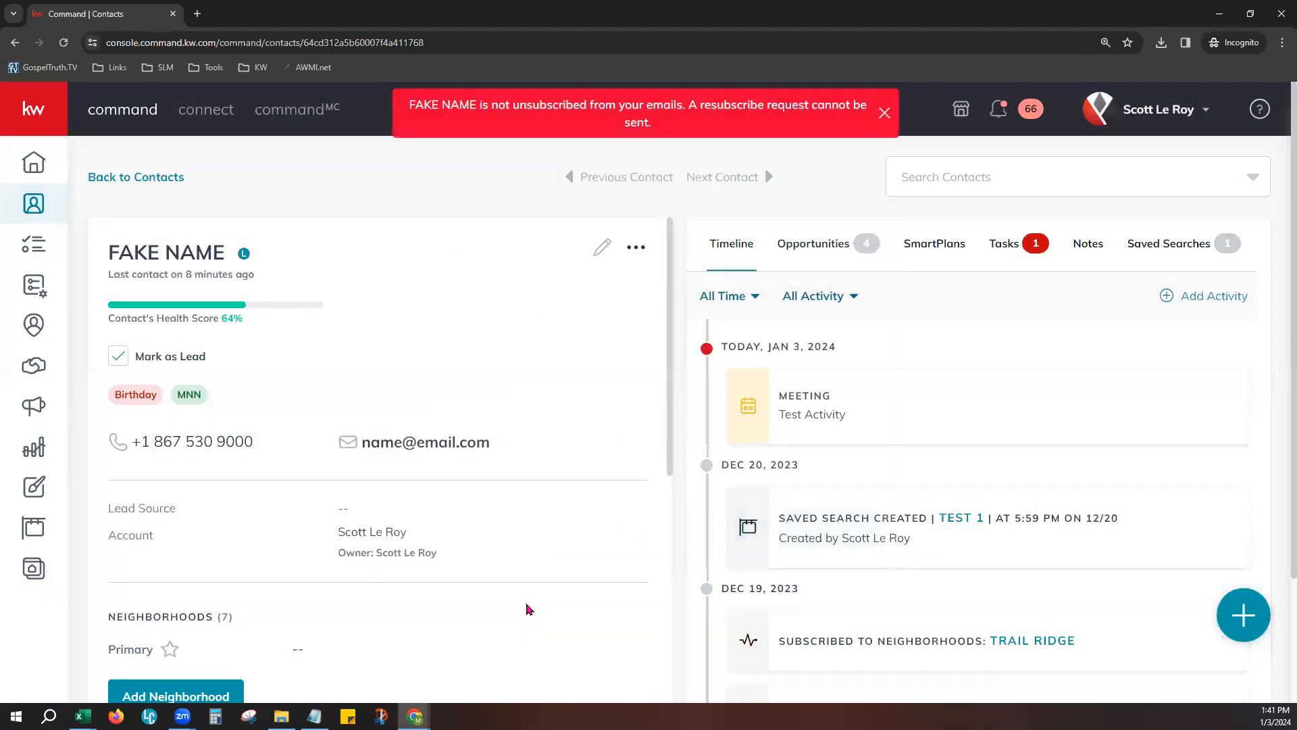
drag(410, 101, 646, 104)
click(497, 103)
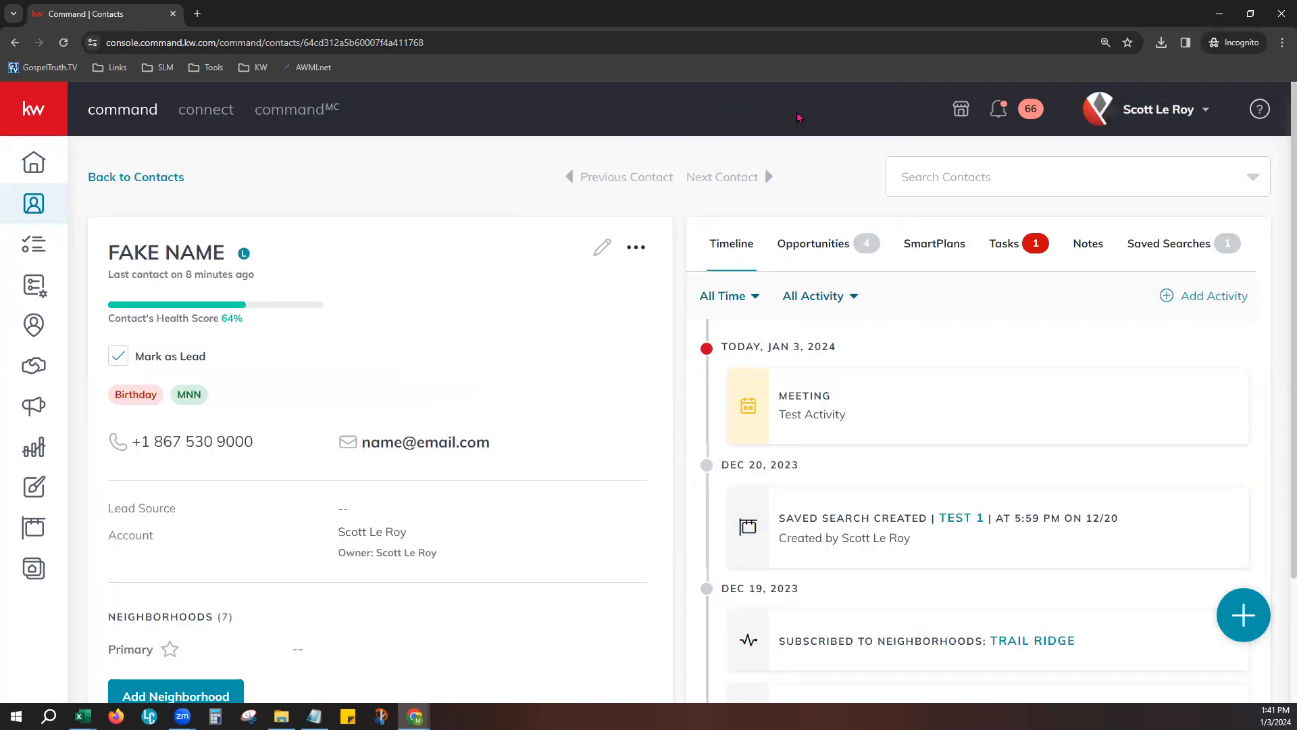
click(636, 249)
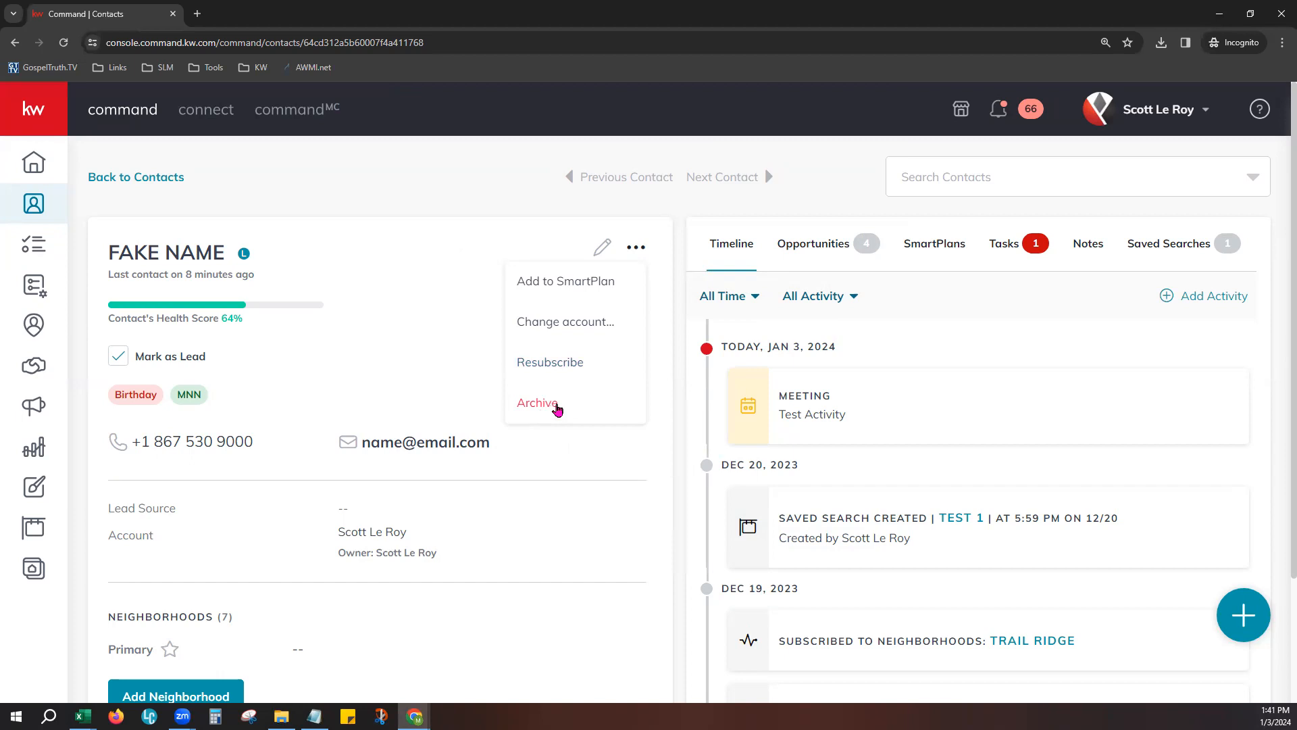
click(464, 344)
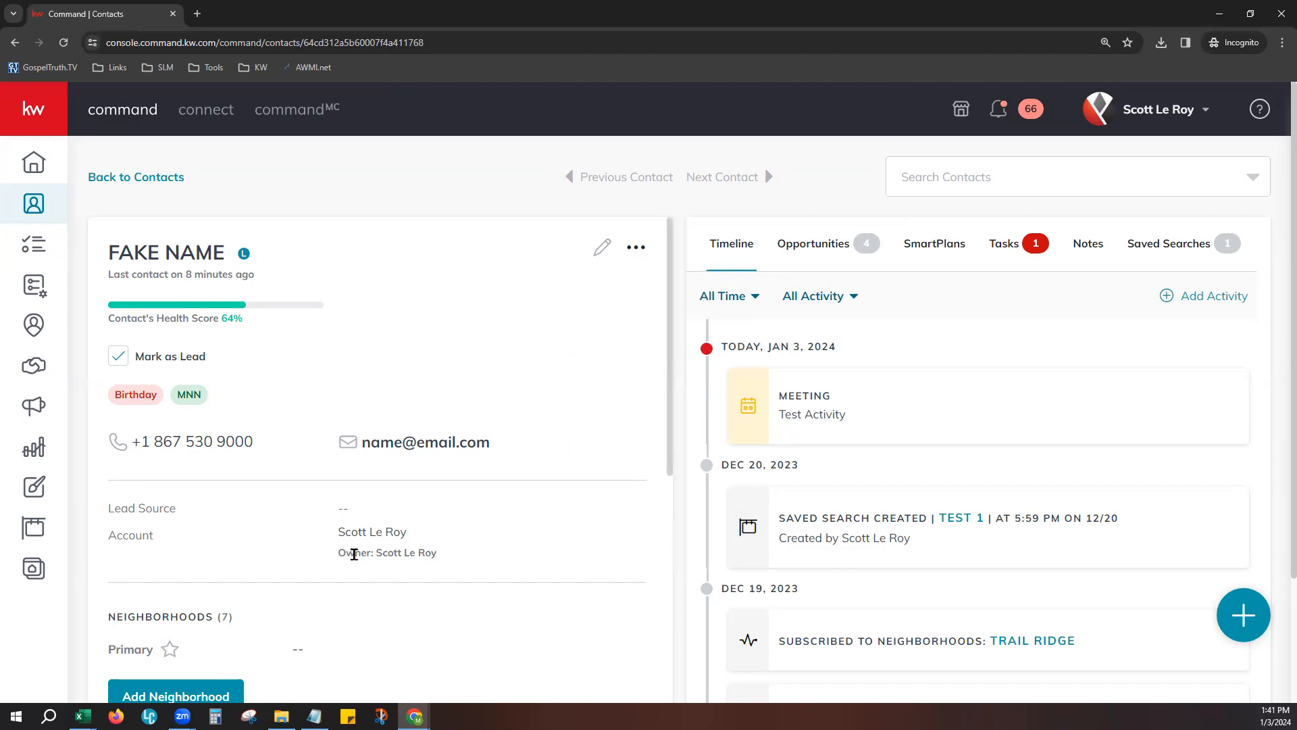
- Review the contact's lead source, account, neighborhoods and additional contact information
scroll(354, 554, down, 2)
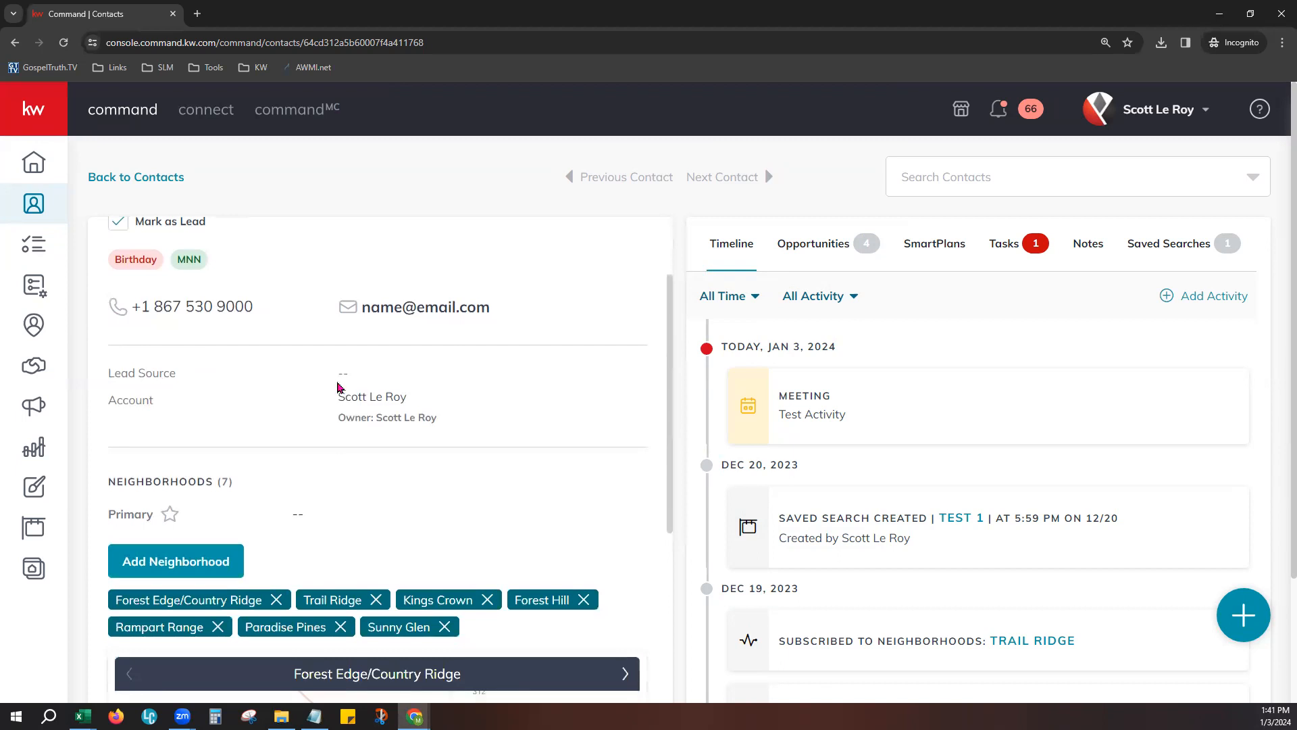
double_click(342, 372)
click(129, 412)
scroll(559, 510, down, 2)
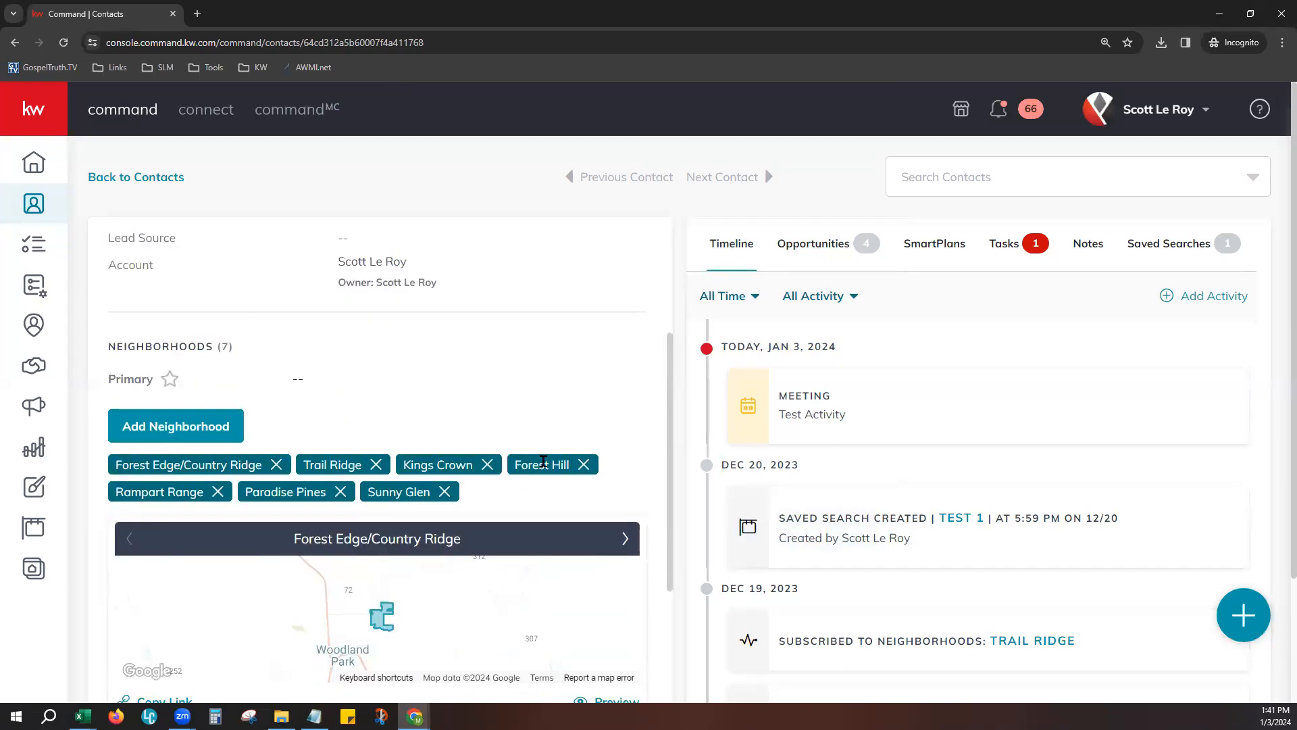
scroll(540, 446, down, 1)
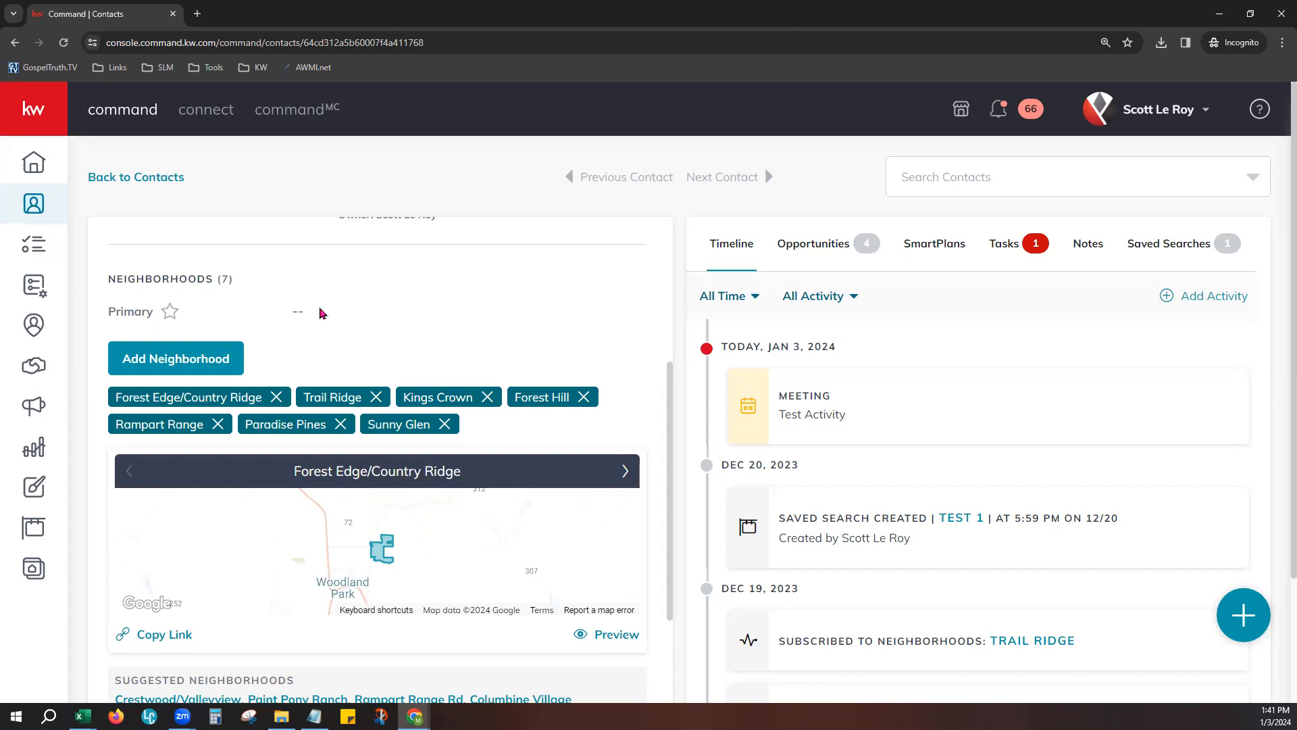
scroll(521, 567, down, 7)
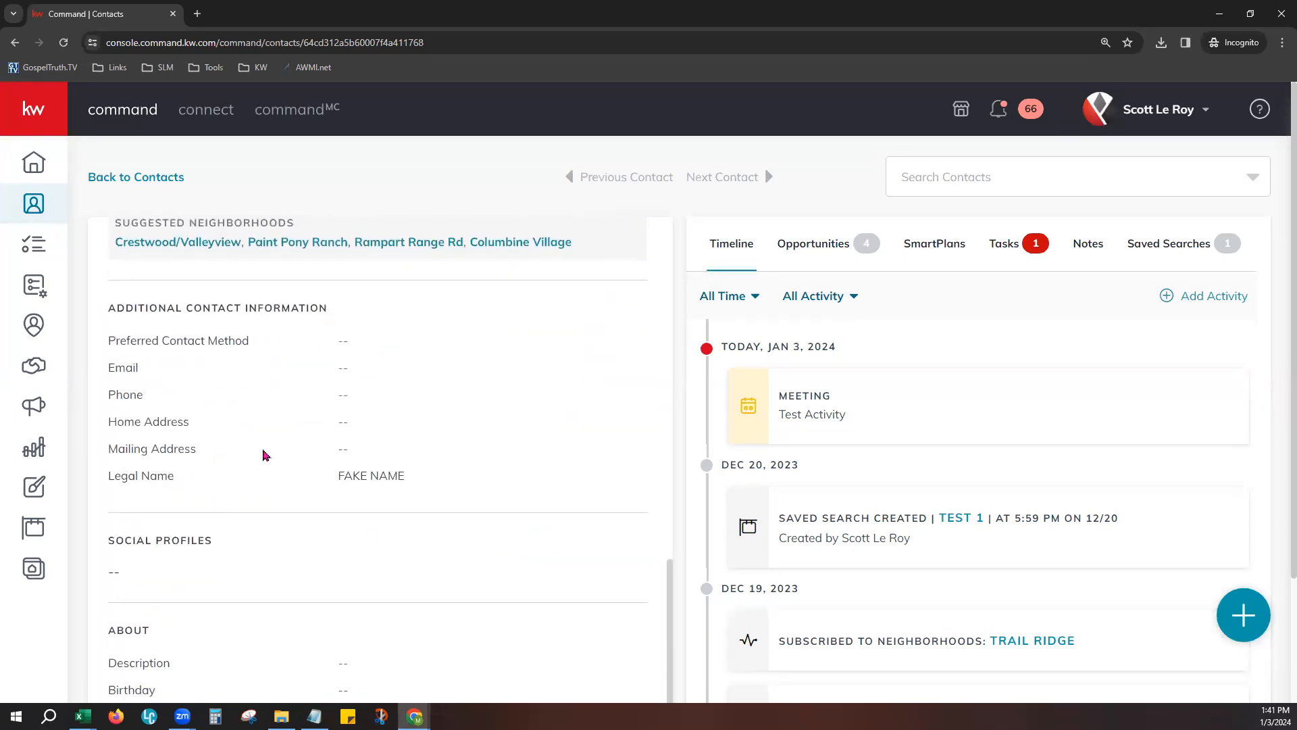
- Start adding a neighborhood to the contact through the map, and locate Main Street, Columbia, SC, USA
scroll(428, 544, up, 7)
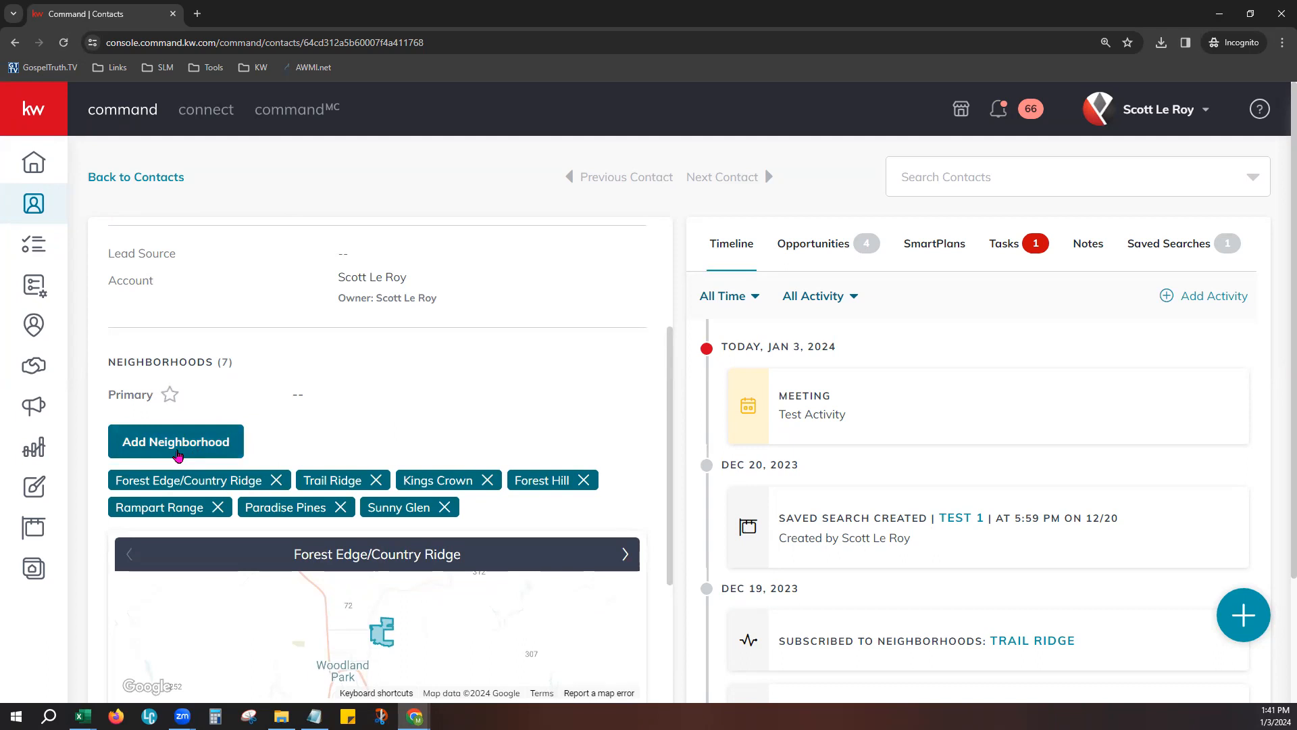
click(179, 440)
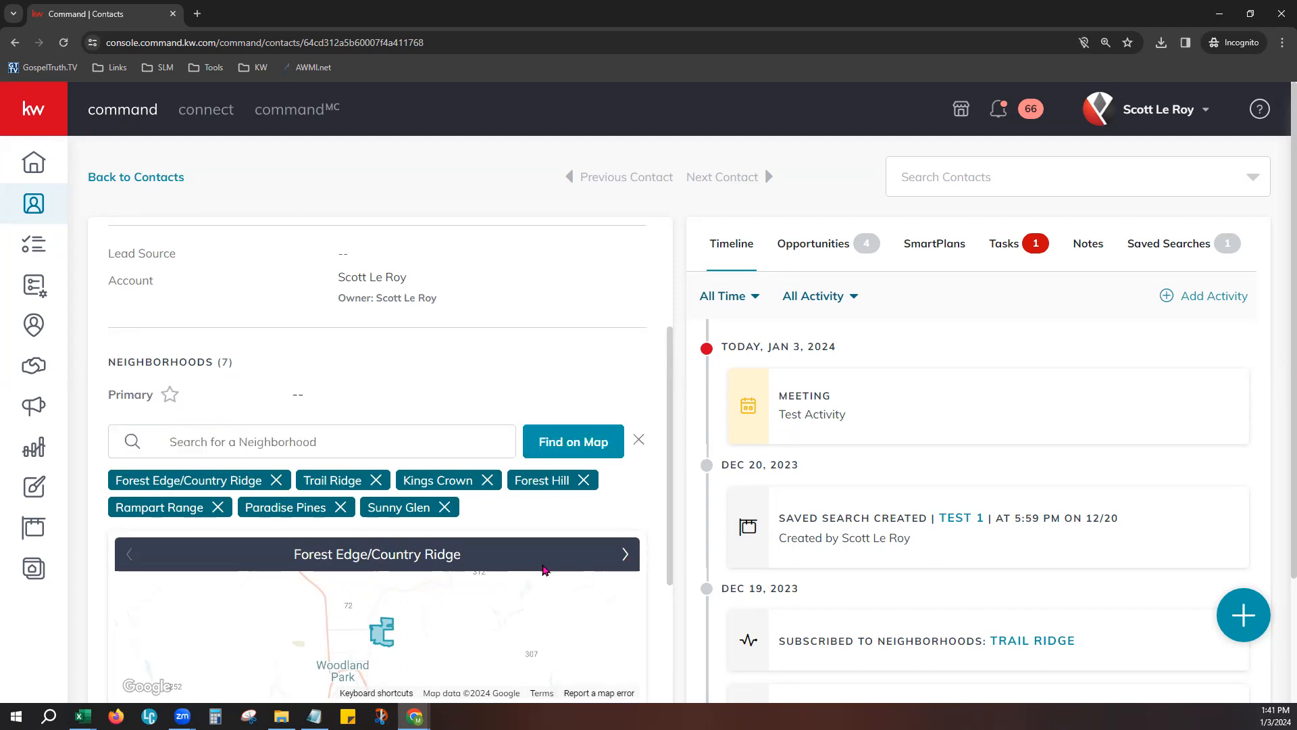
click(549, 443)
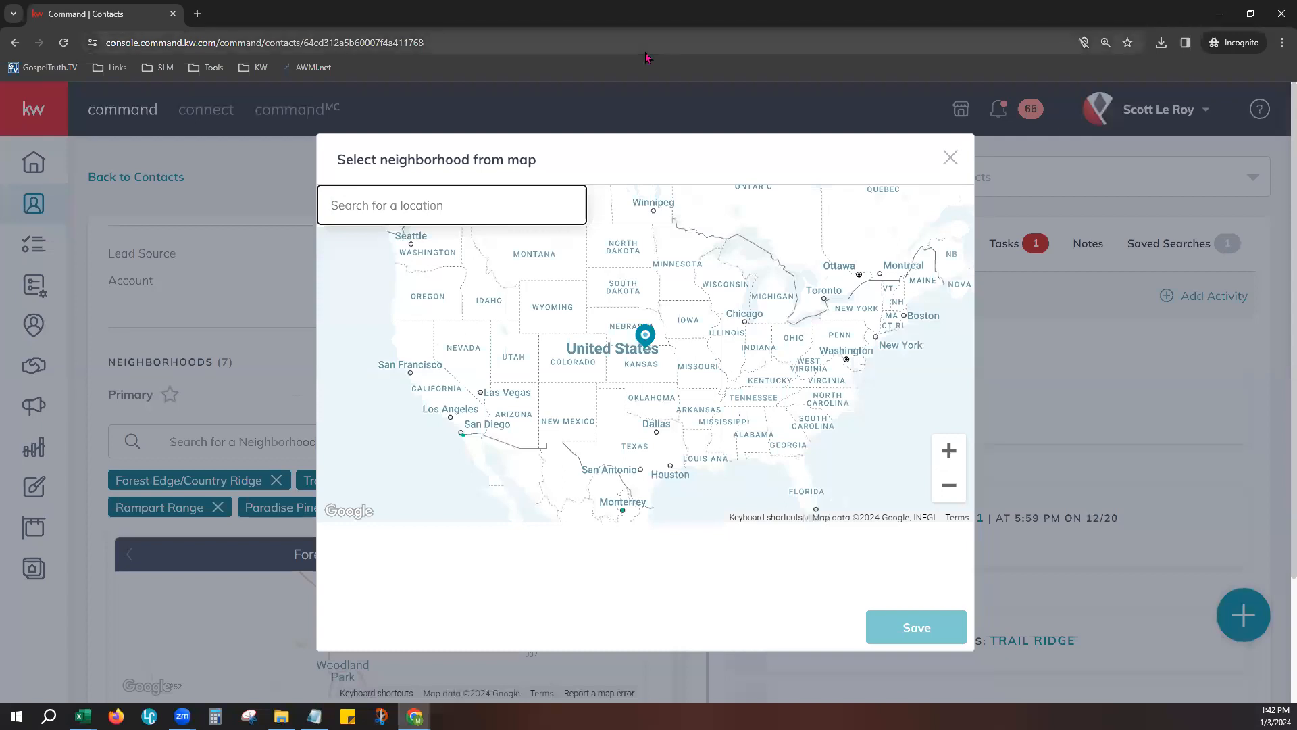
text(Main St)
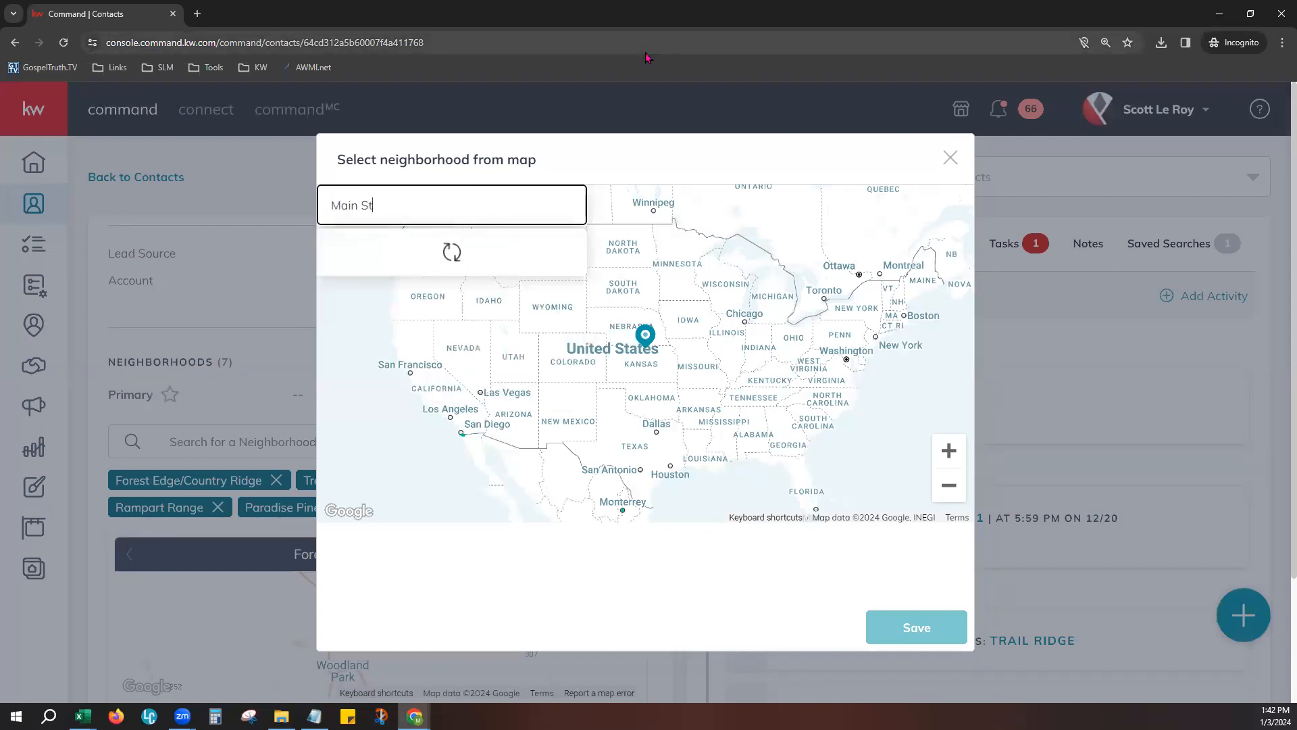
scroll(432, 304, down, 5)
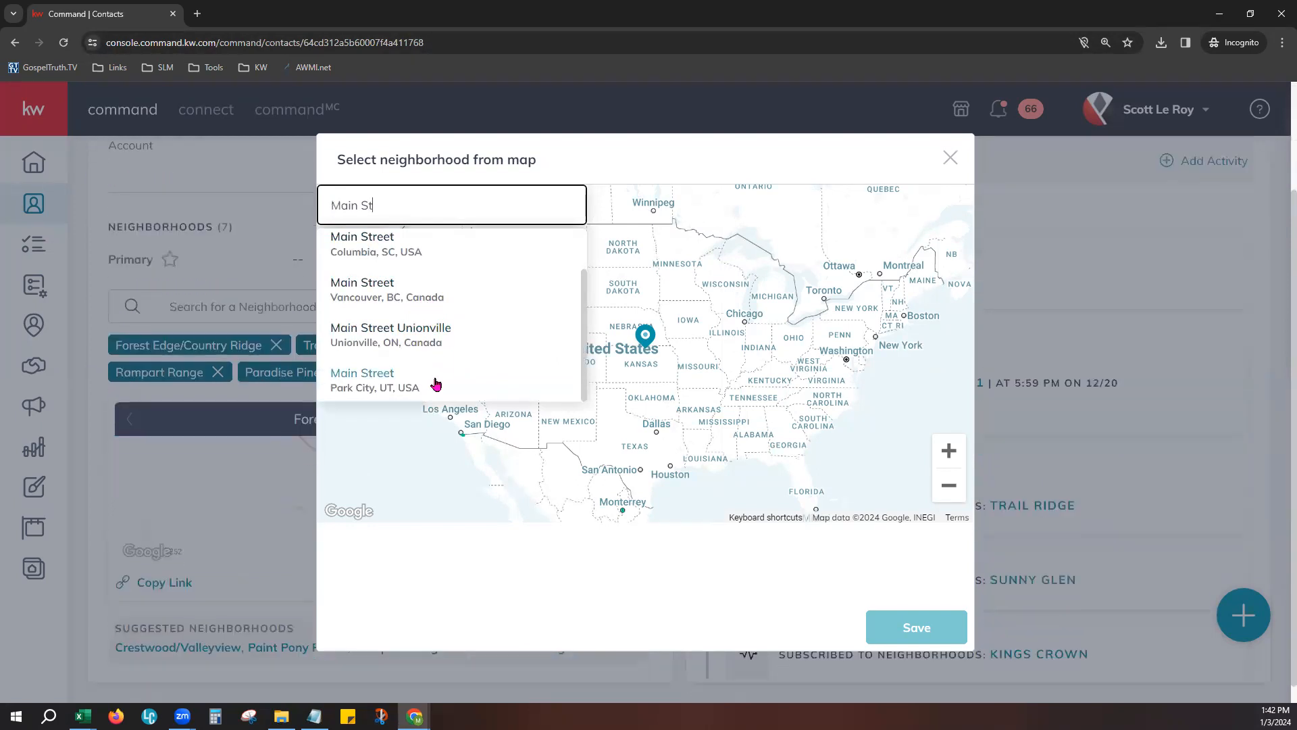
scroll(436, 384, up, 1)
click(392, 303)
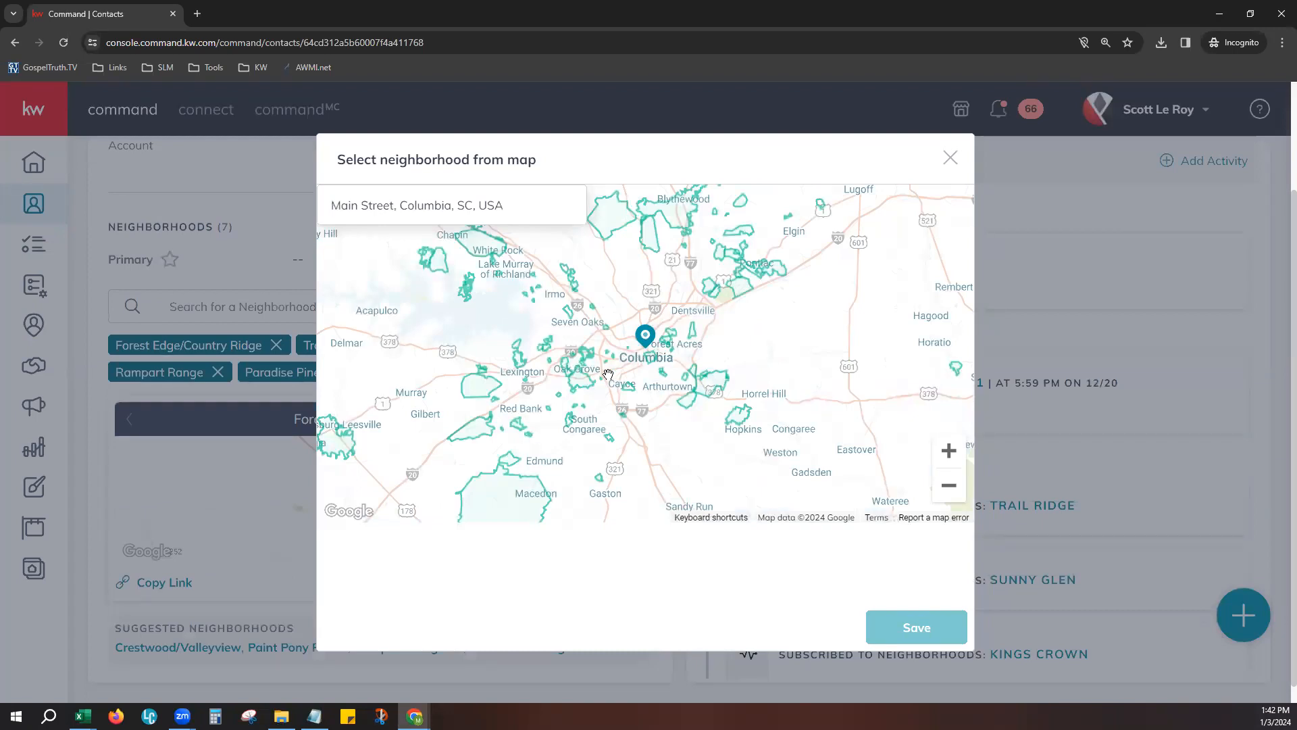
- Select the Cottontow - Bellevue and Arsenal Hill neighborhoods near Columbia on the map
scroll(650, 353, up, 2)
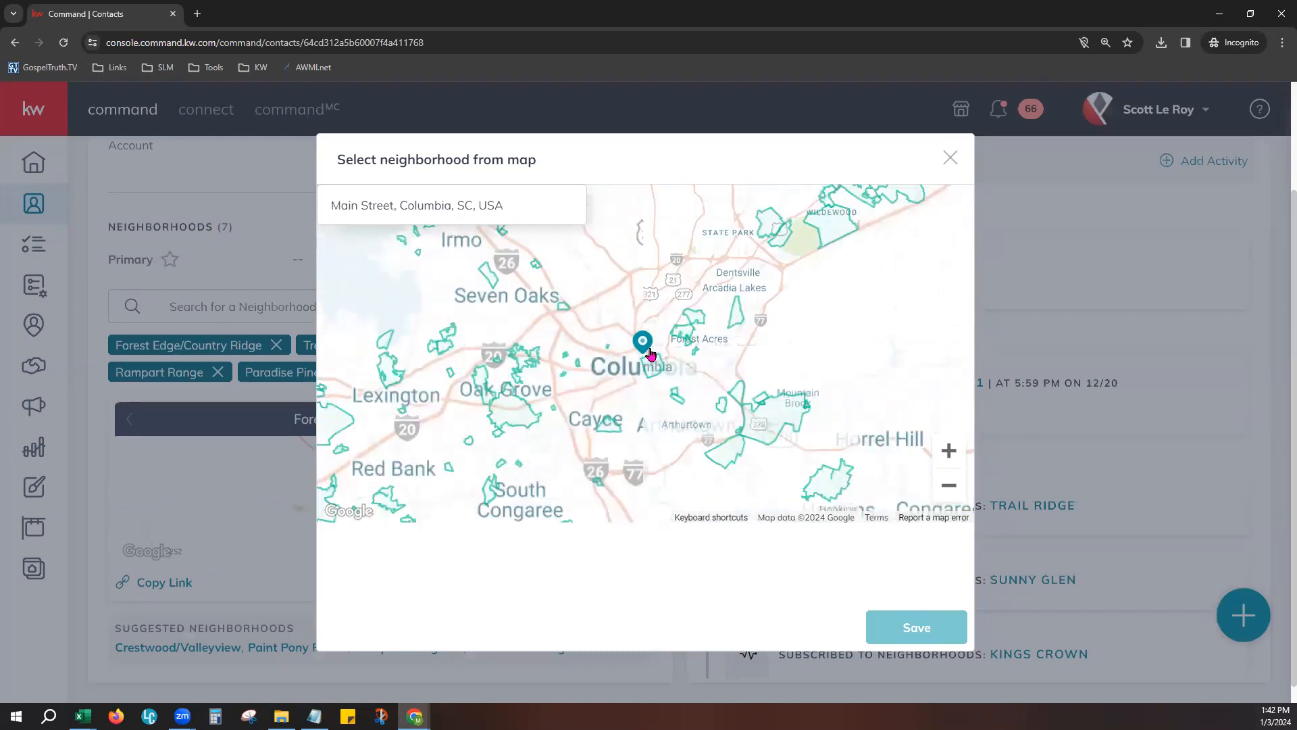
scroll(644, 370, up, 1)
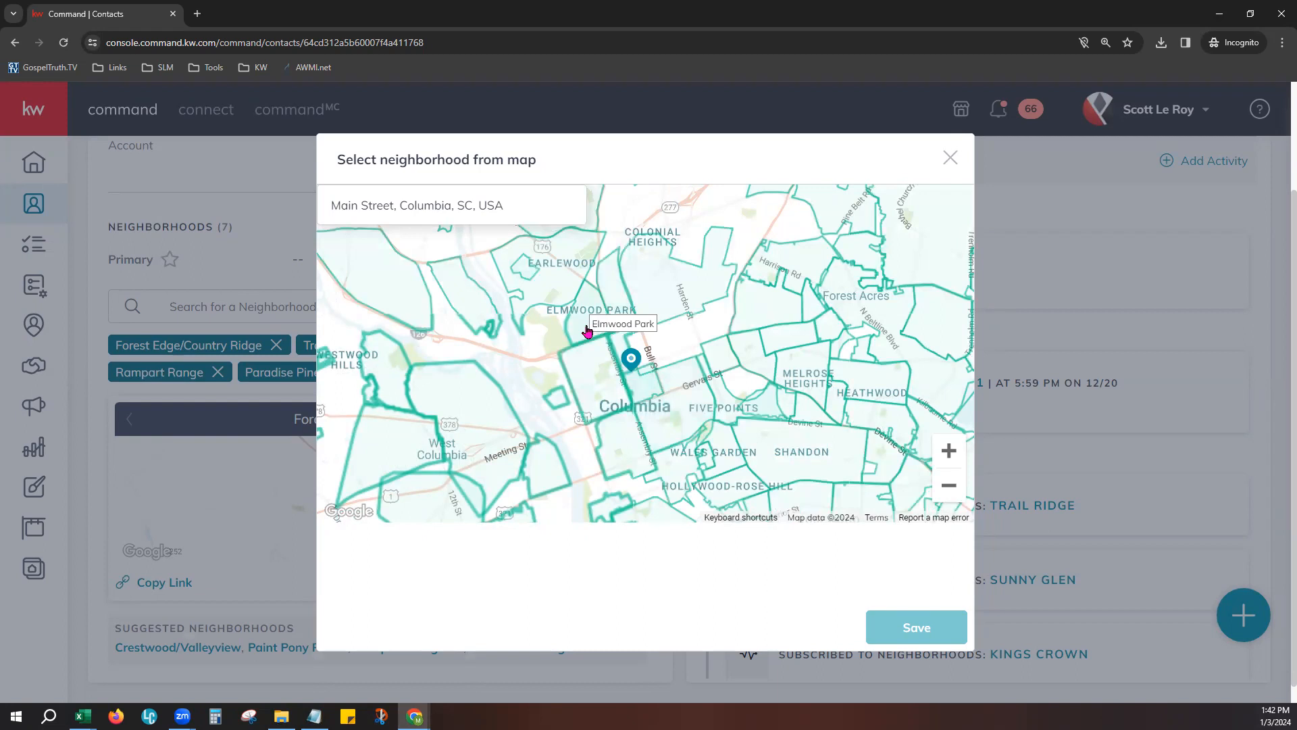
click(613, 287)
click(599, 395)
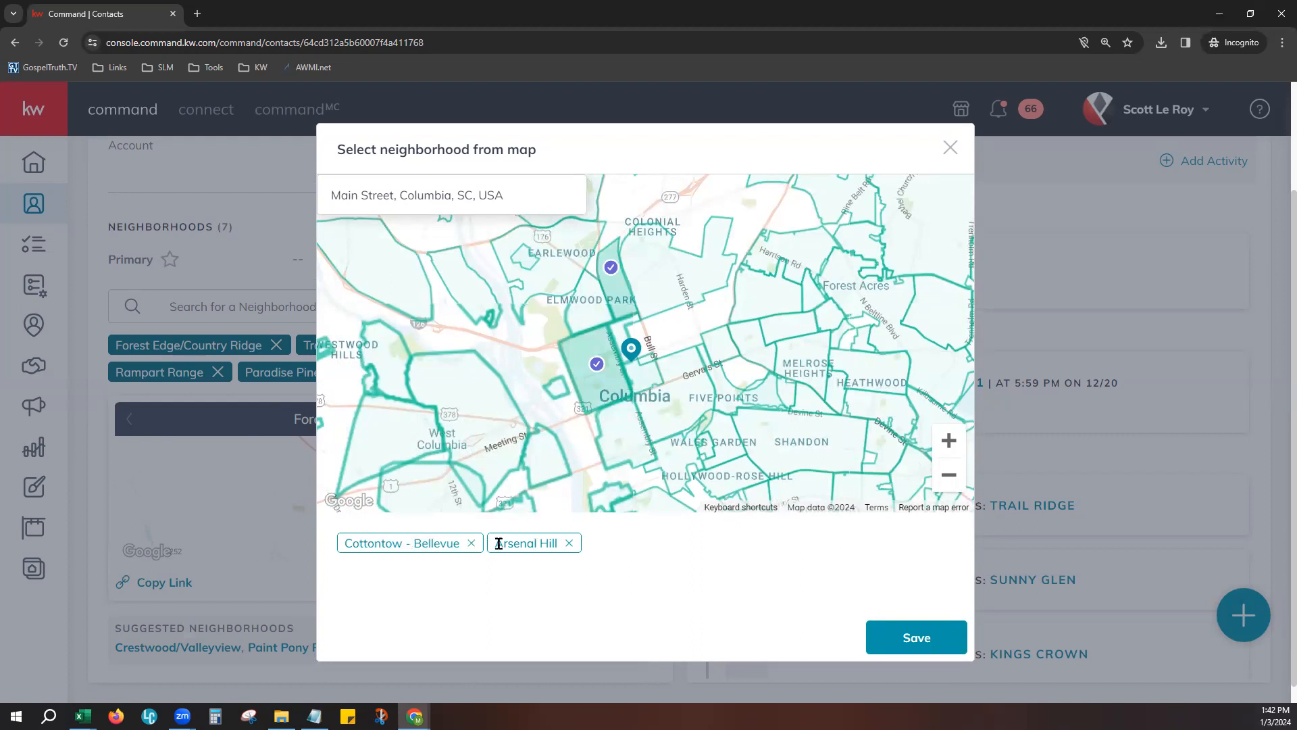
- Deselect Cottontow - Bellevue on the map and save Arsenal Hill as a neighborhood for the contact
click(471, 543)
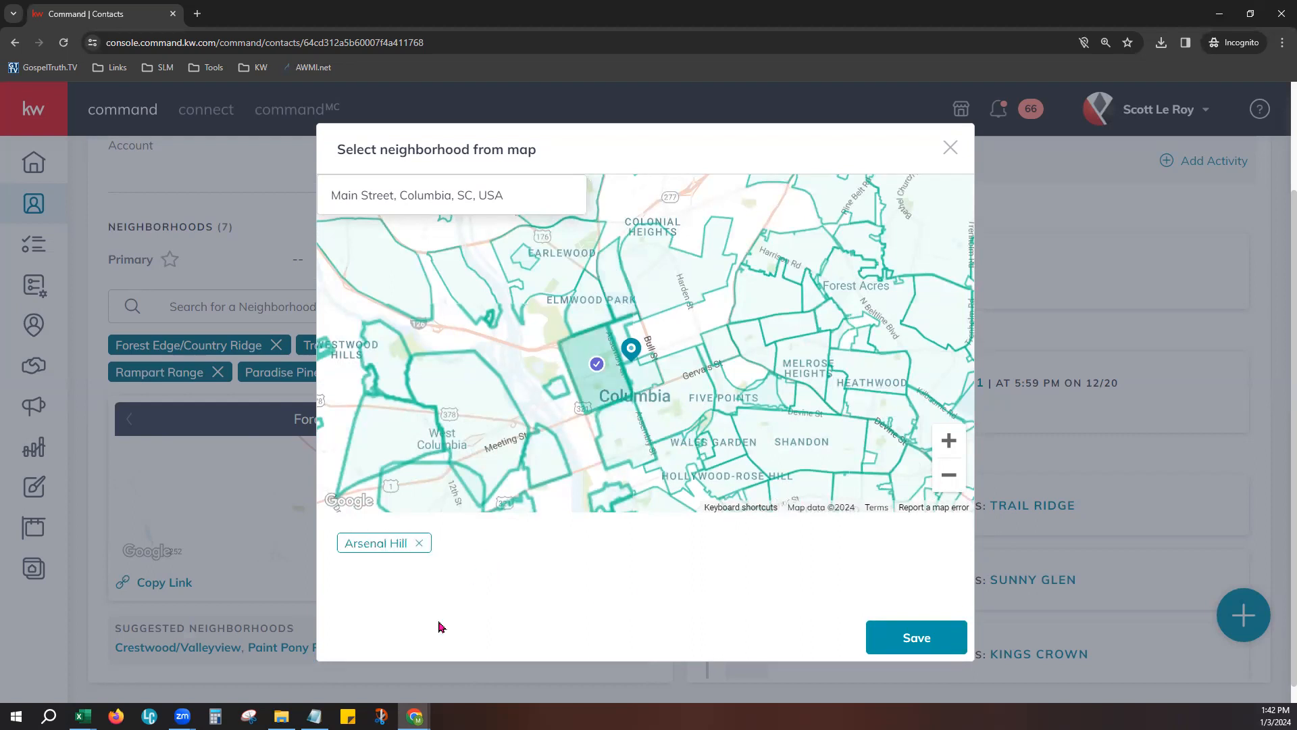
click(908, 648)
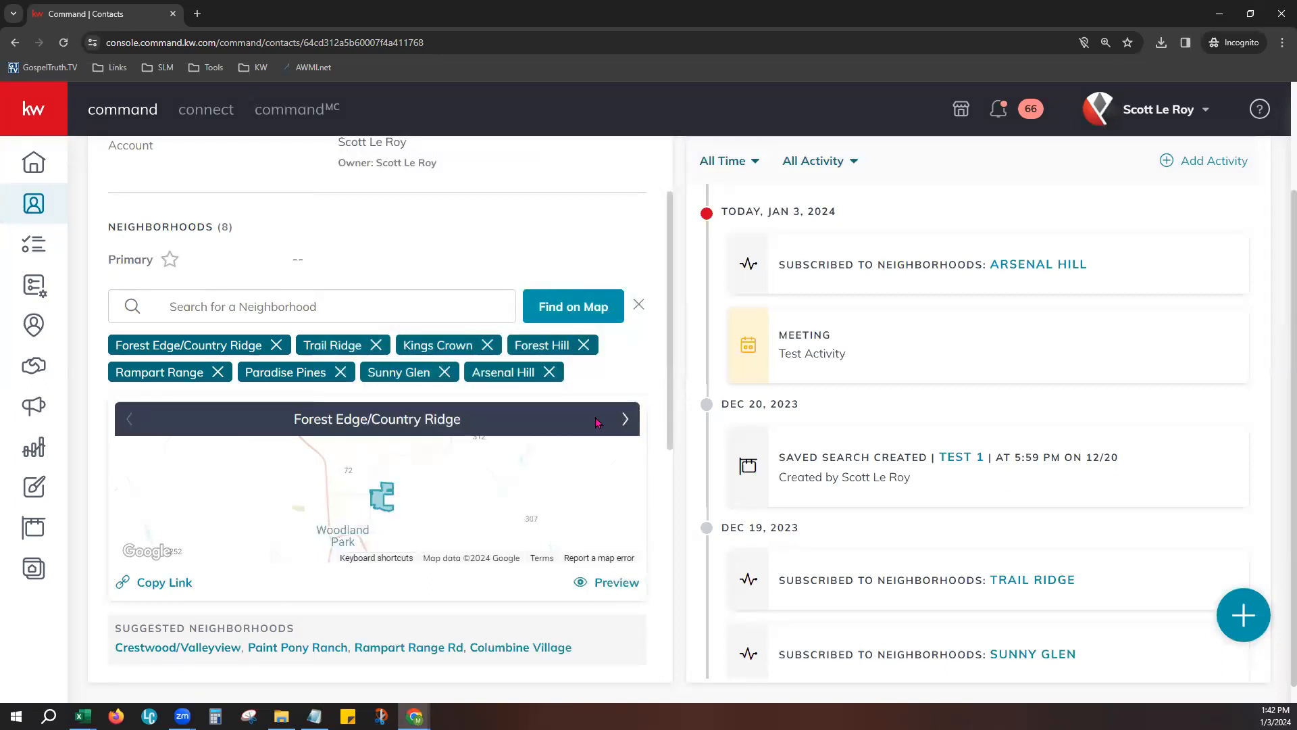
- Browse the contact's neighborhood maps to Kings Crown and open its preview page, accepting the cookies
click(626, 418)
click(626, 419)
click(627, 419)
click(129, 419)
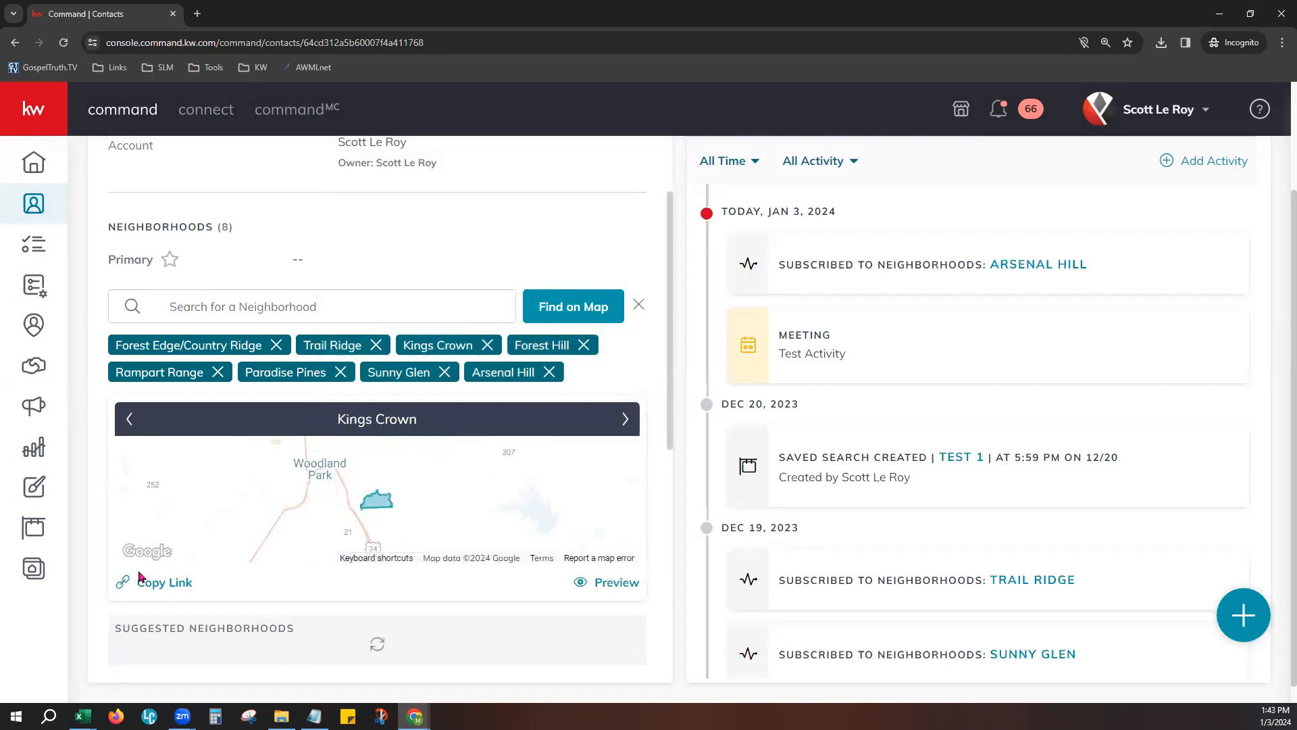
click(601, 585)
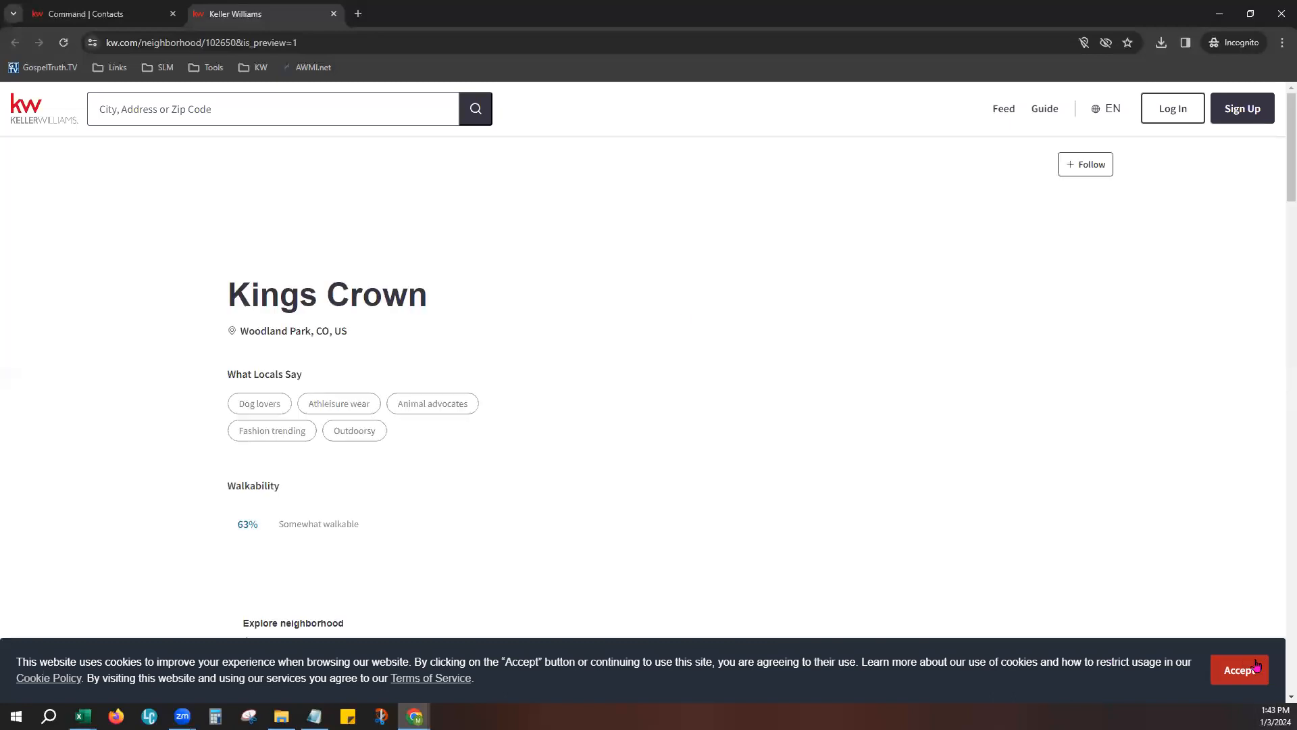
click(1251, 669)
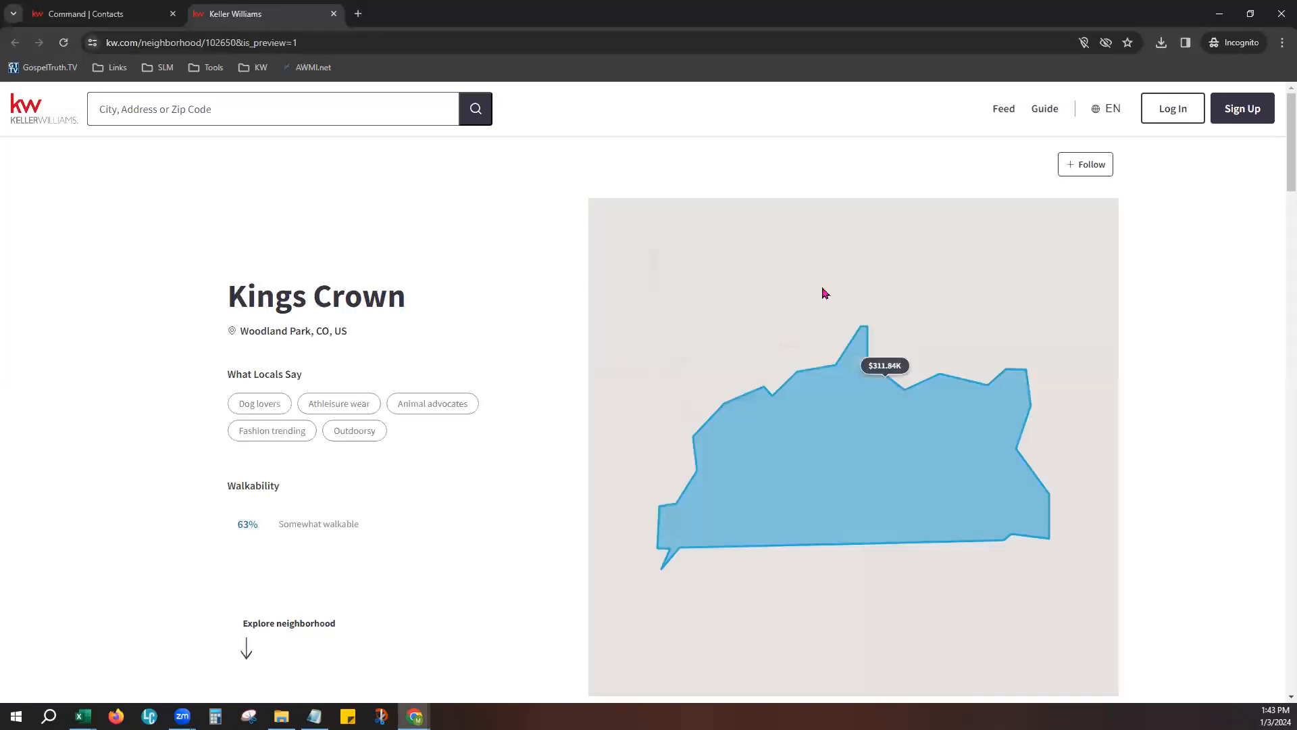
- Review the Kings Crown page from the market snapshot and properties for sale through schools, places and nearby neighborhoods
scroll(426, 439, down, 2)
scroll(426, 440, down, 5)
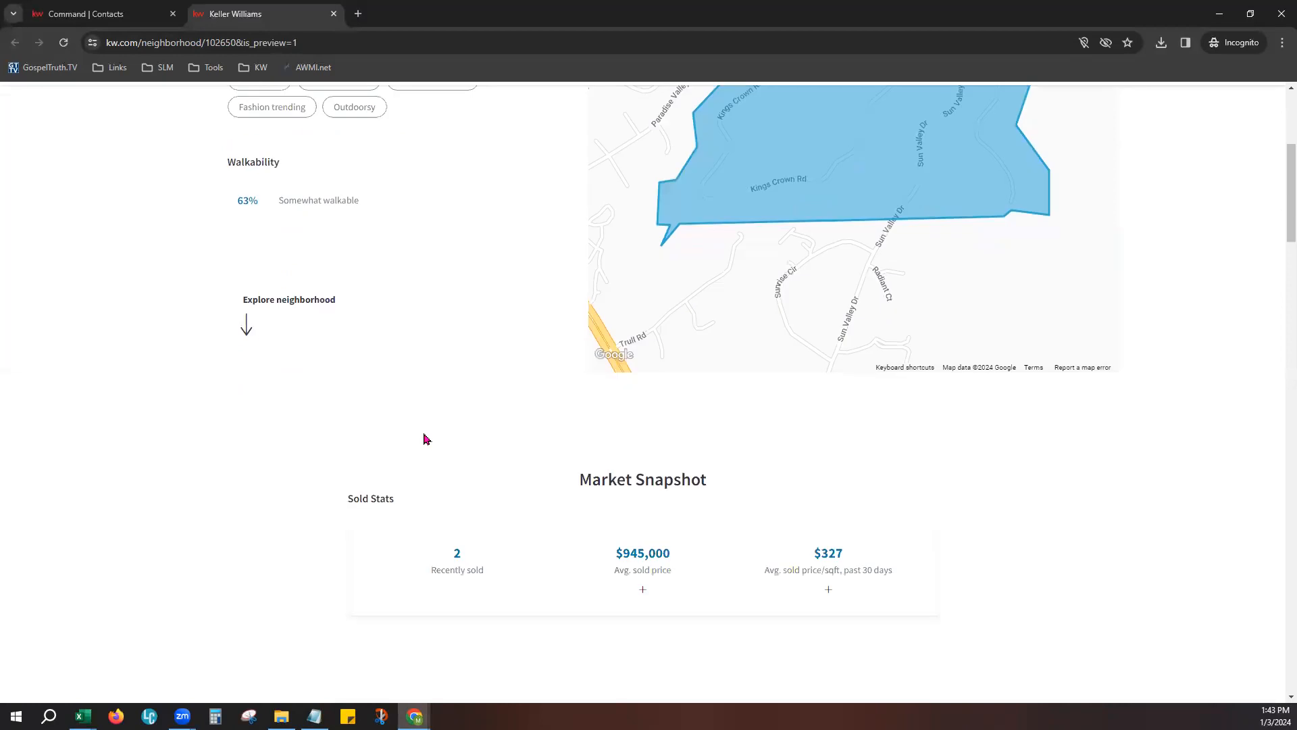
scroll(642, 487, down, 5)
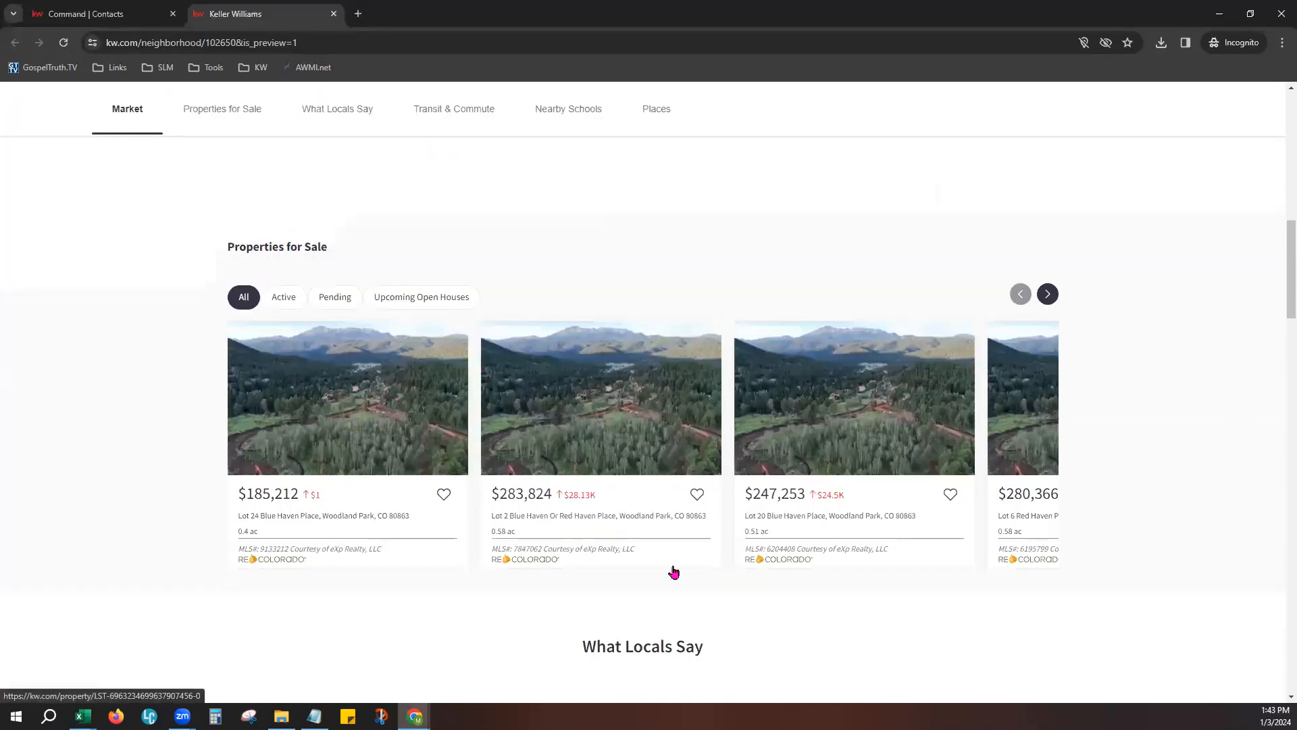
scroll(802, 510, down, 6)
scroll(594, 488, down, 2)
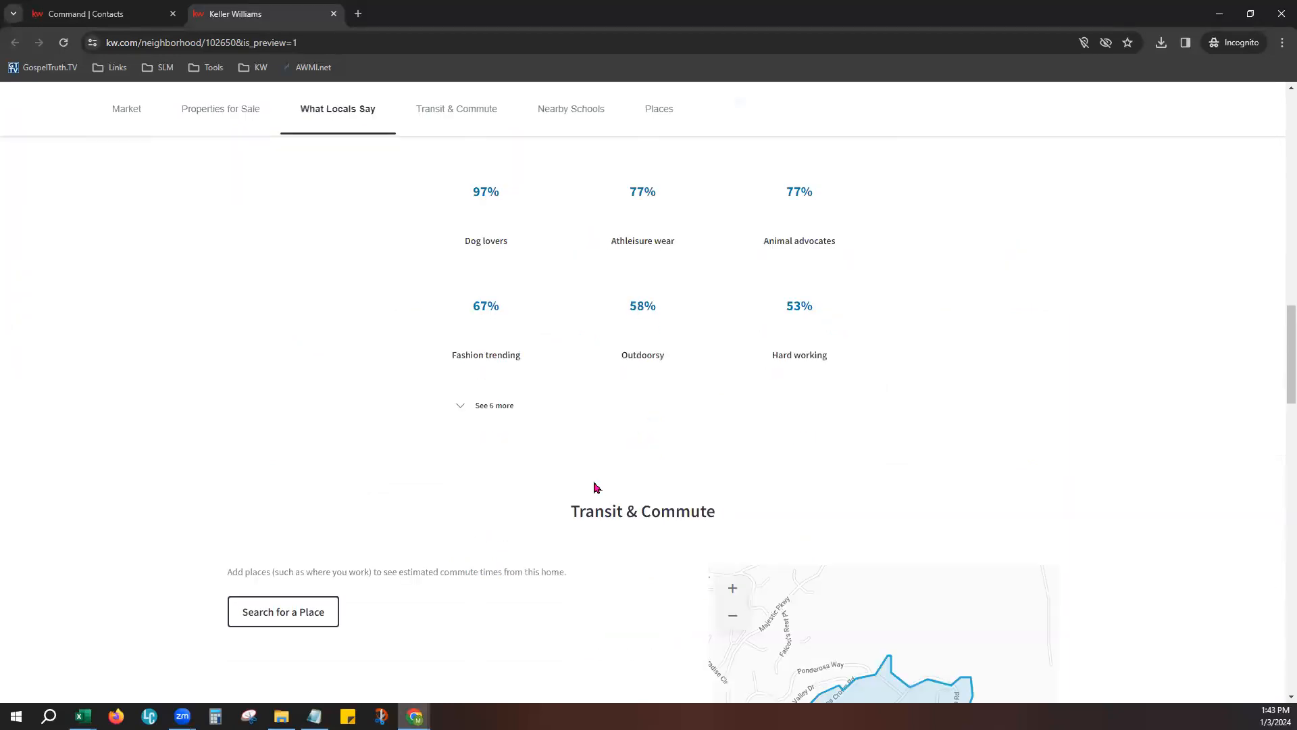
scroll(638, 585, down, 6)
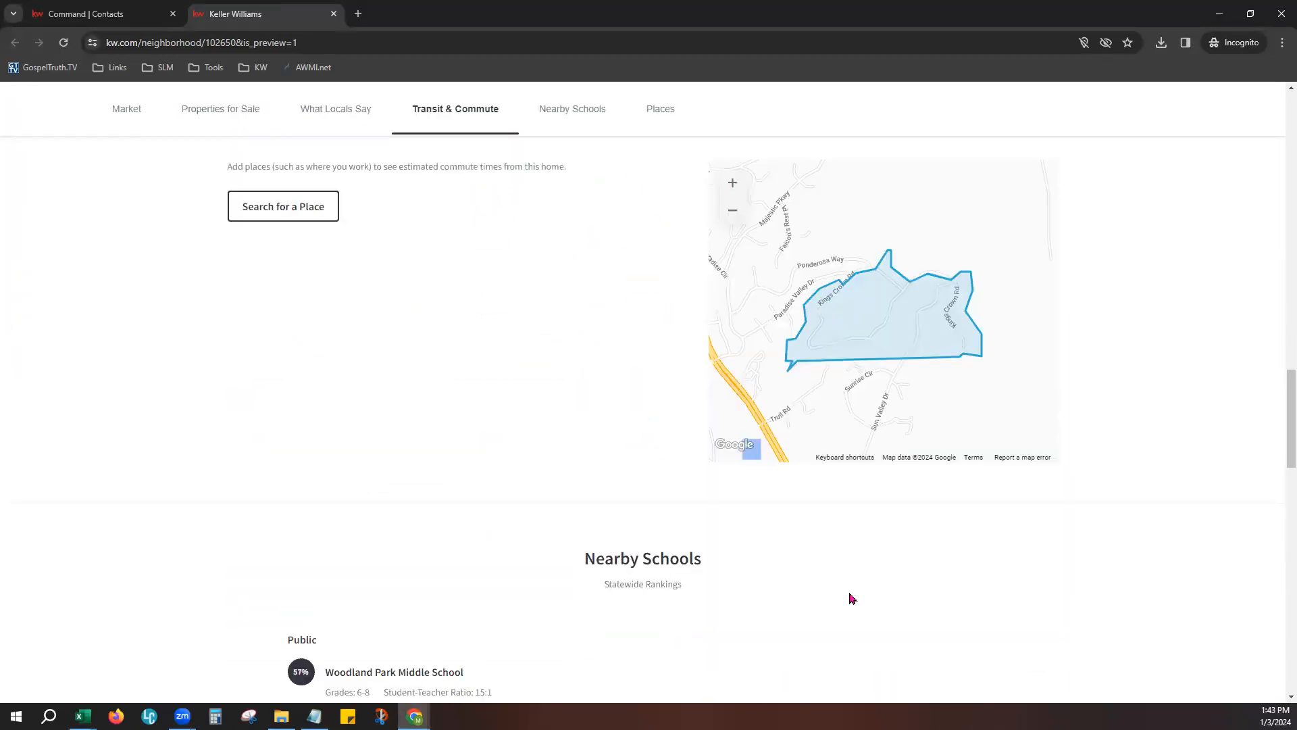
scroll(875, 578, down, 6)
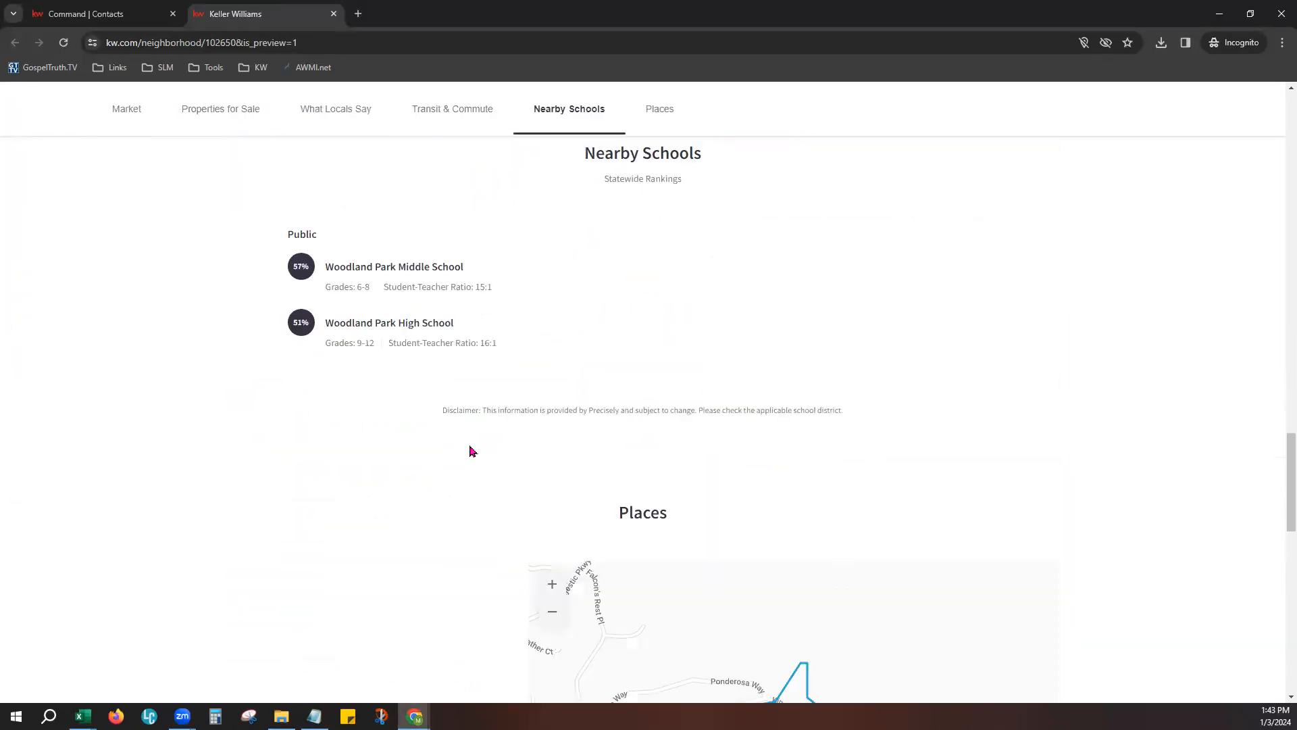
scroll(669, 559, down, 7)
scroll(669, 557, down, 4)
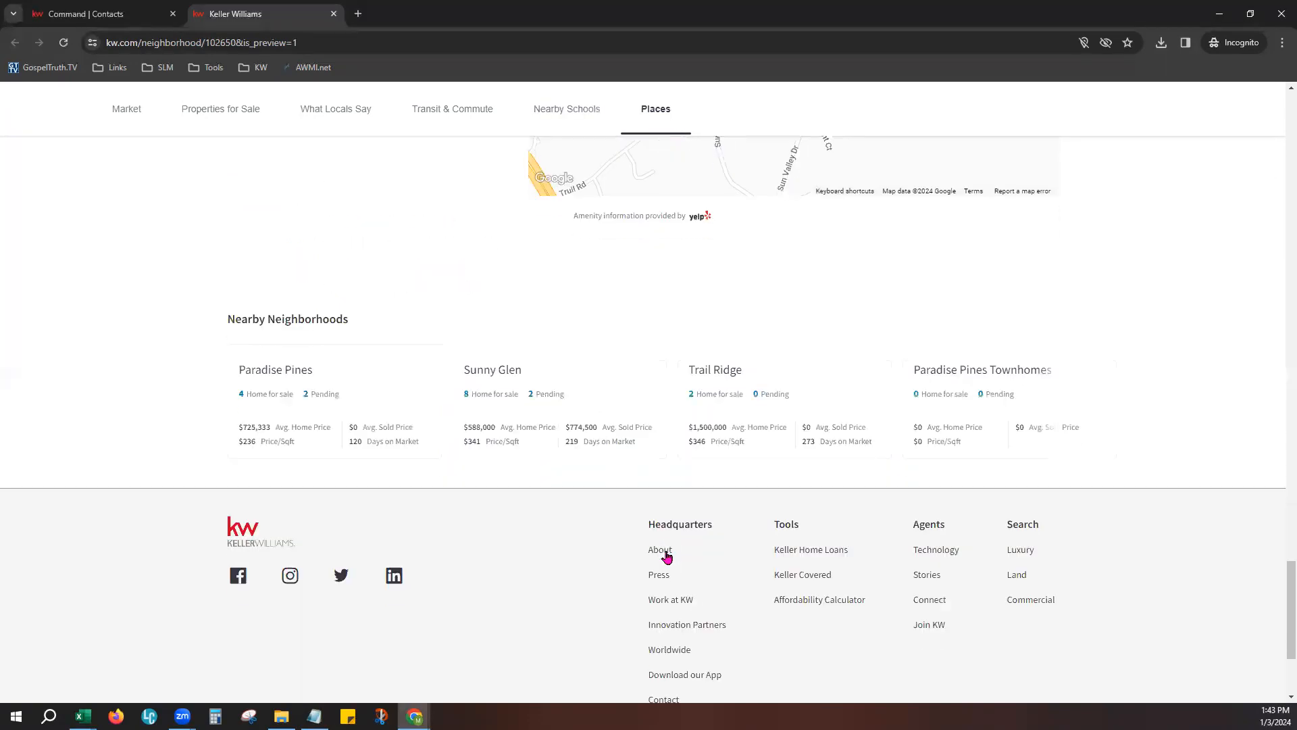
drag(247, 253, 358, 271)
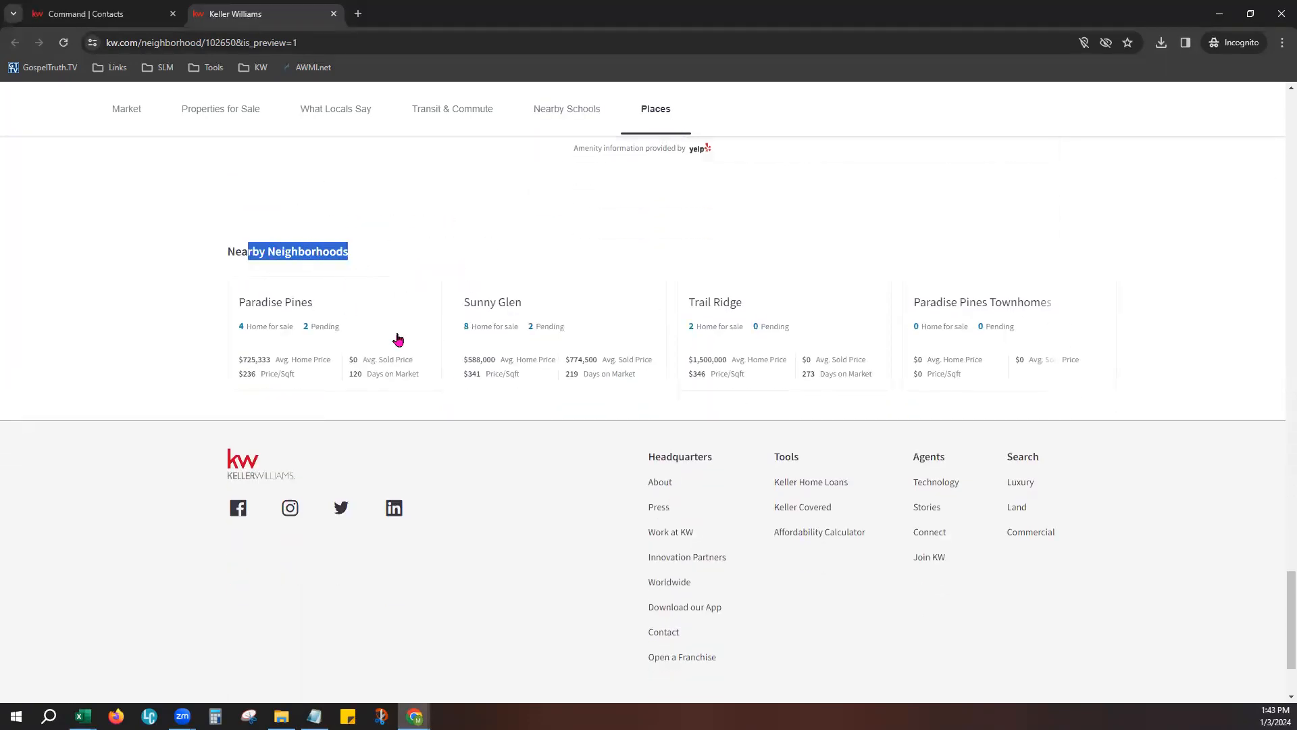
click(1058, 335)
click(1058, 335)
click(1058, 335)
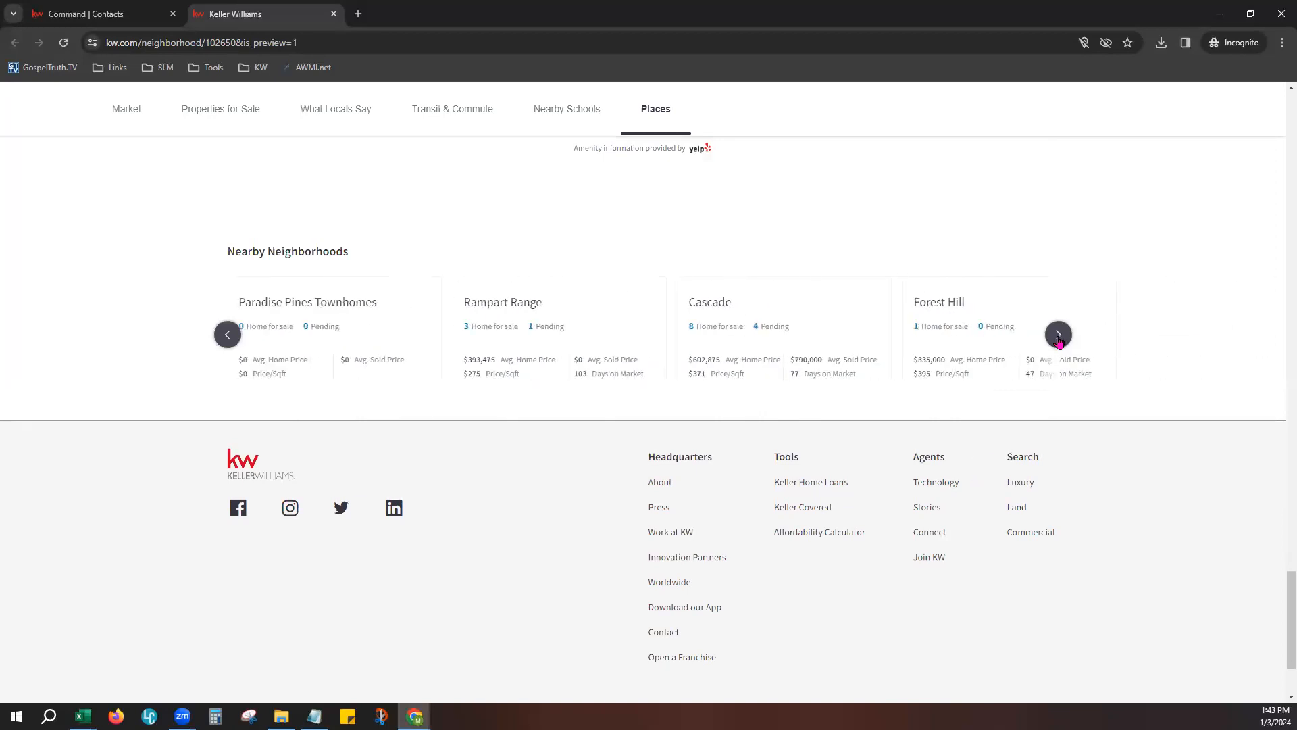
- Close the neighborhood preview and copy the link to the Kings Crown page
click(334, 15)
click(159, 584)
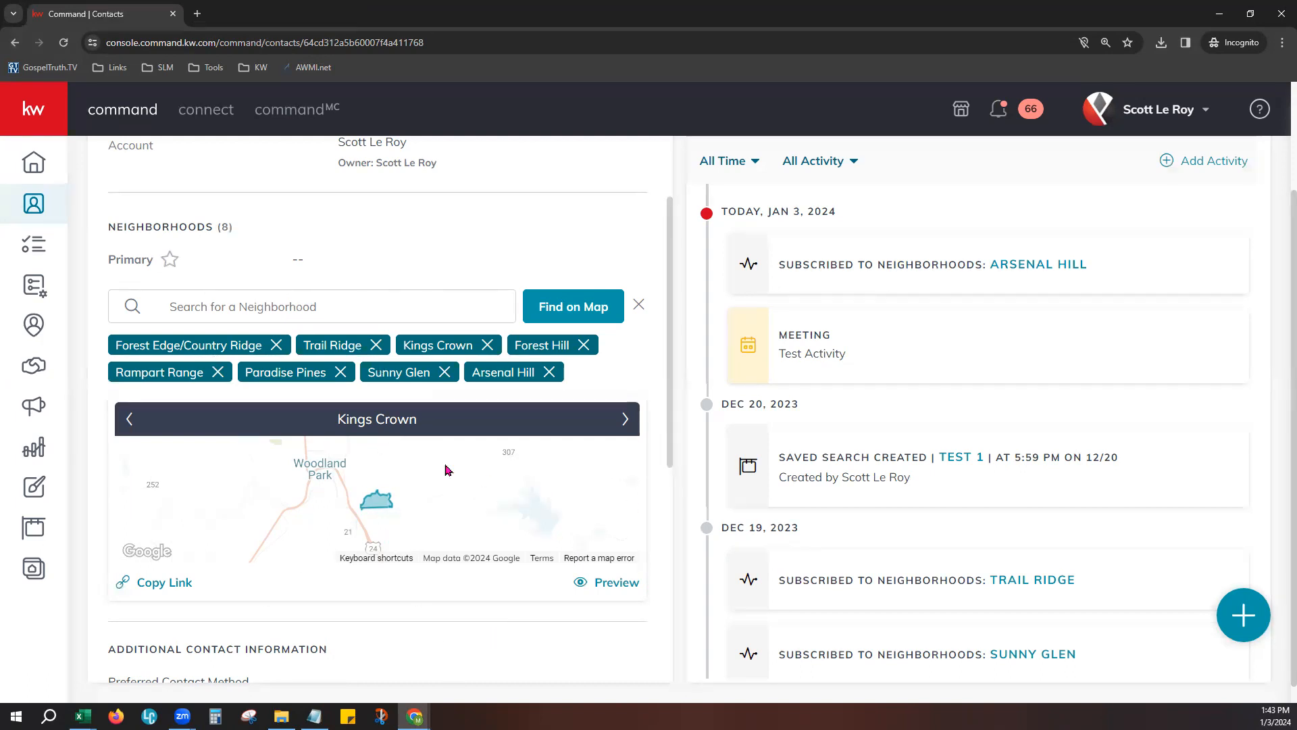
- Review the contact's additional information, social profiles and About section, including the Relationships field
scroll(452, 655, down, 5)
scroll(432, 554, down, 2)
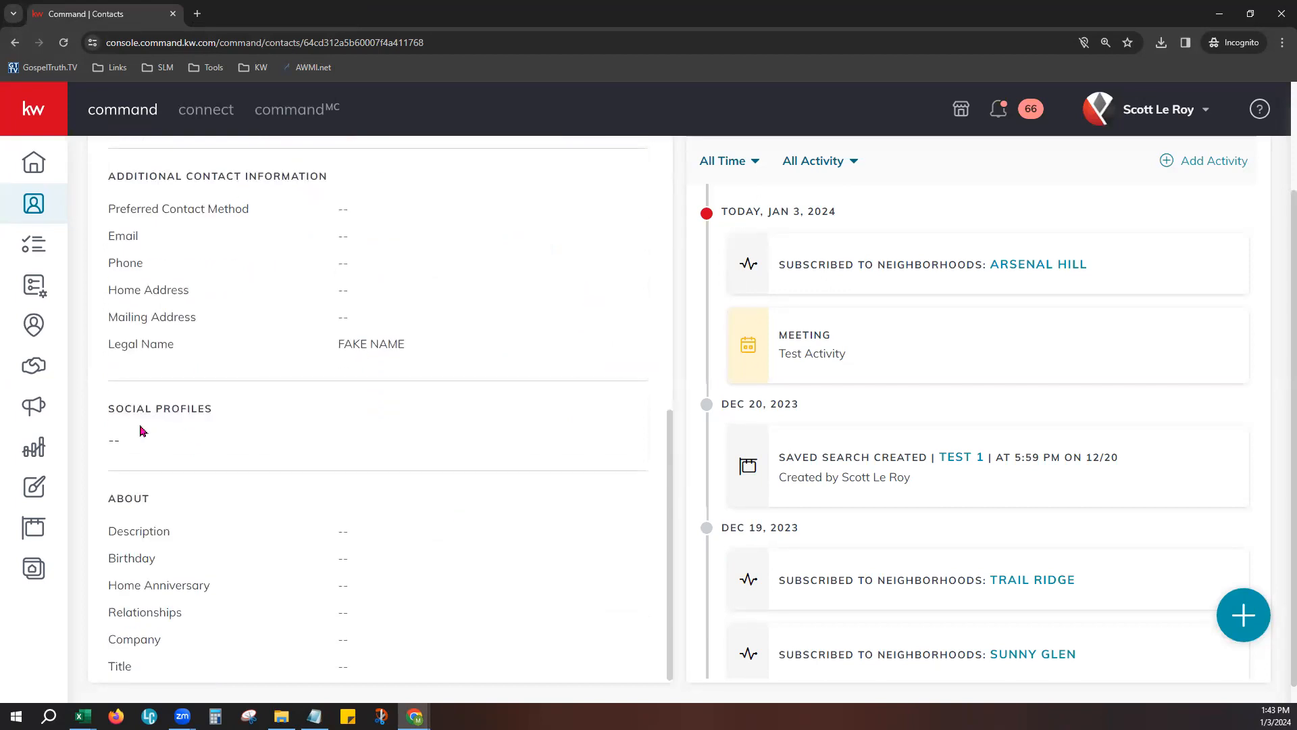
scroll(211, 421, down, 1)
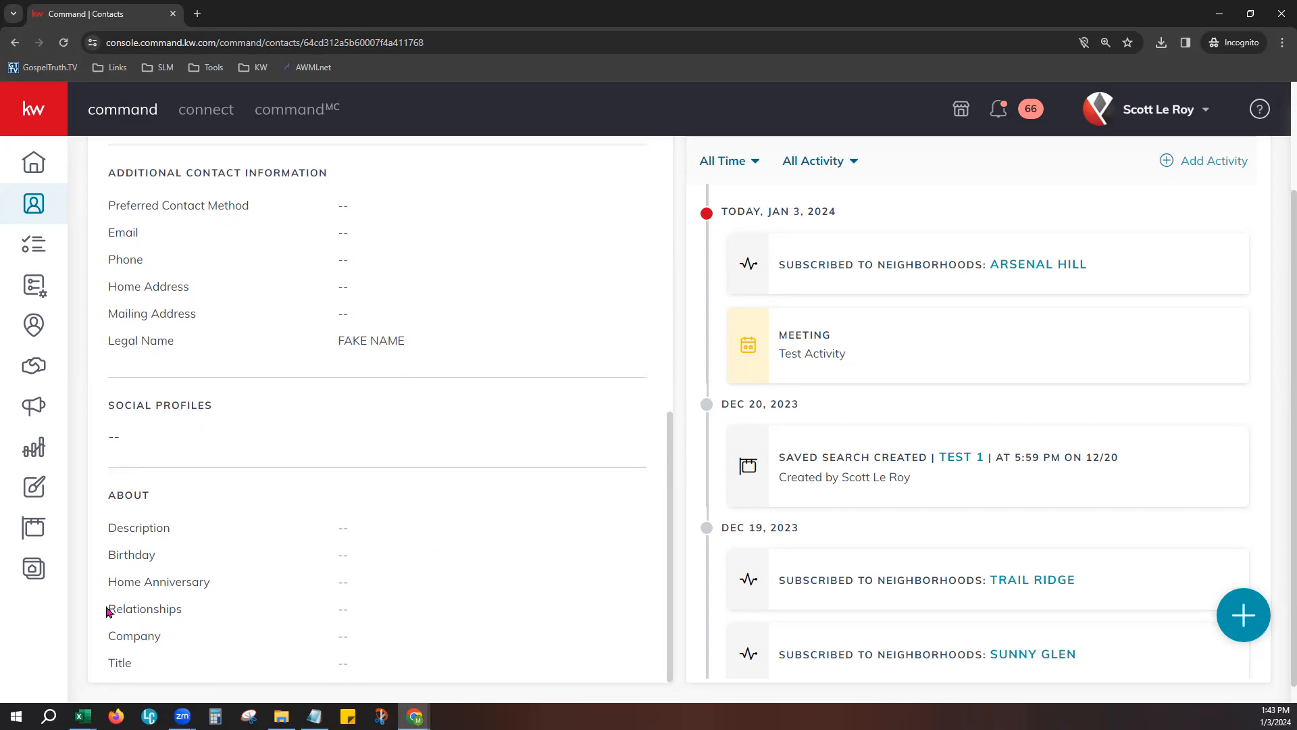
drag(107, 610, 193, 620)
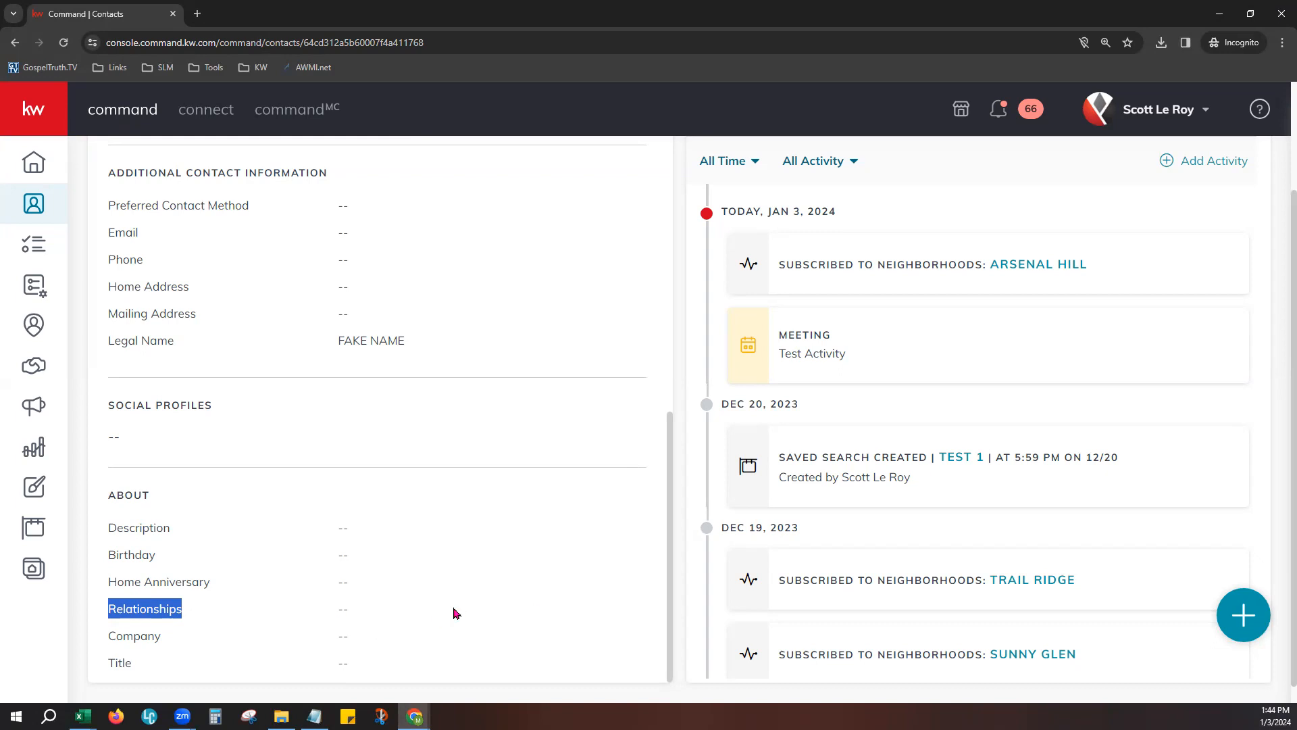
scroll(517, 595, up, 1)
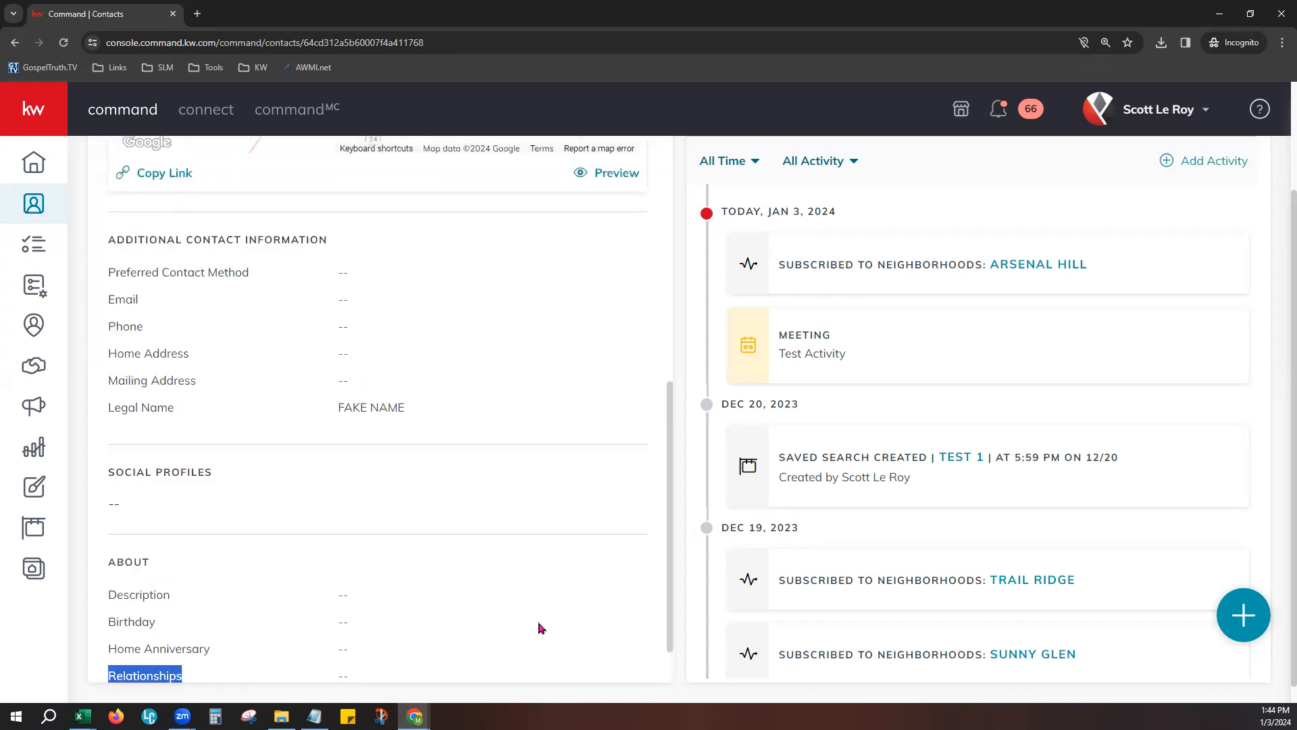
scroll(541, 628, down, 1)
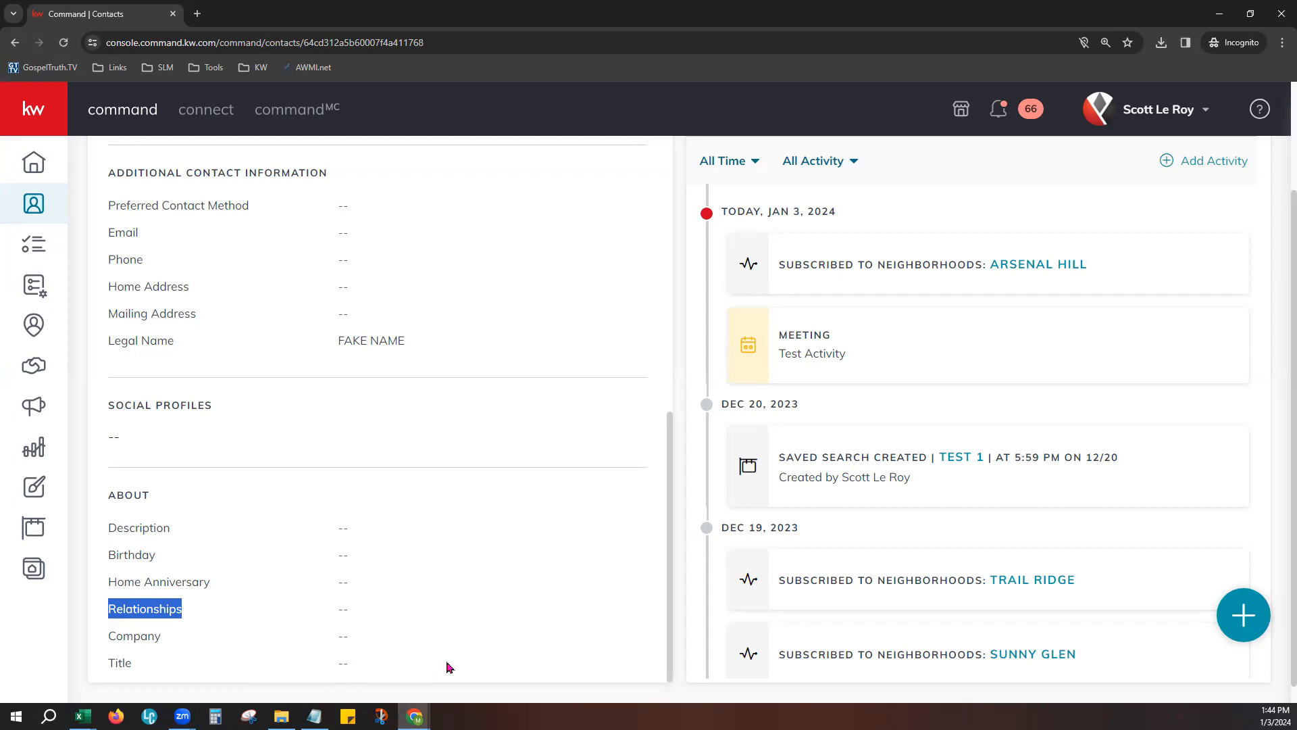
click(364, 643)
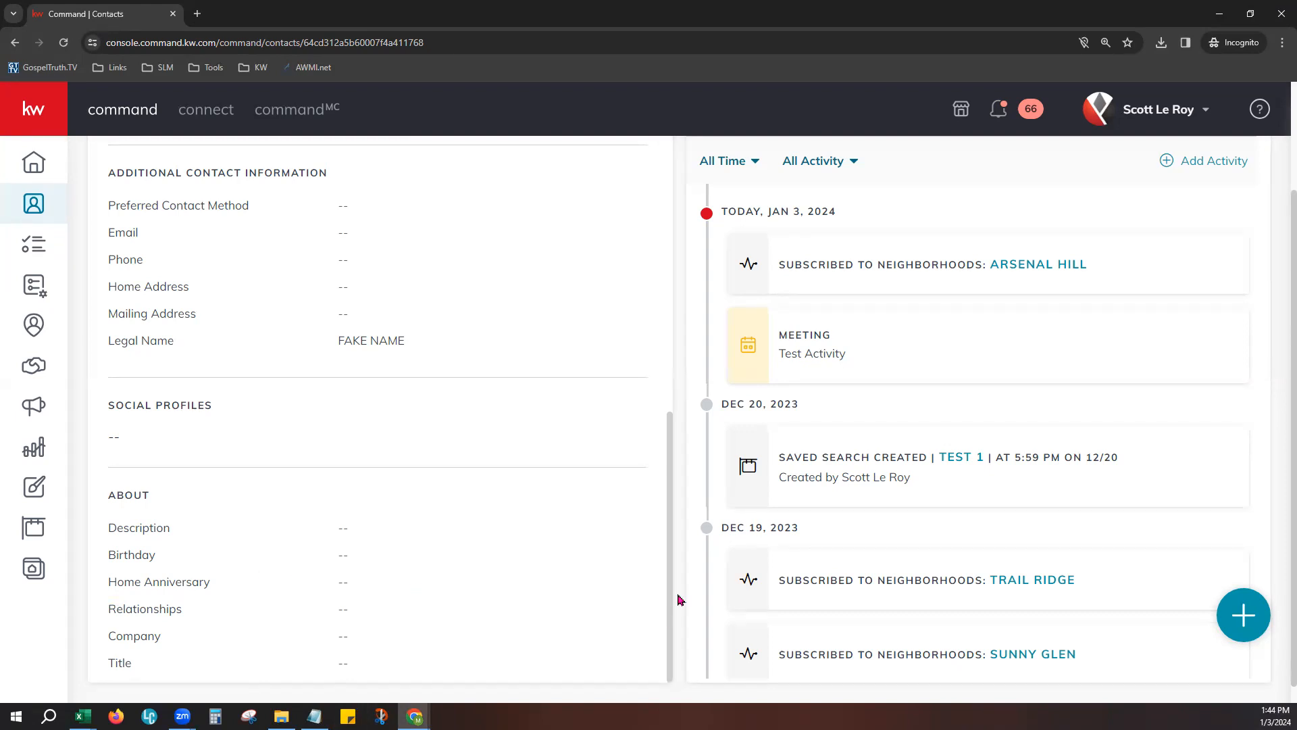
- Look through the contact's timeline of neighborhood subscriptions, SmartPlan changes, calls and texts
scroll(550, 571, up, 8)
scroll(531, 560, up, 1)
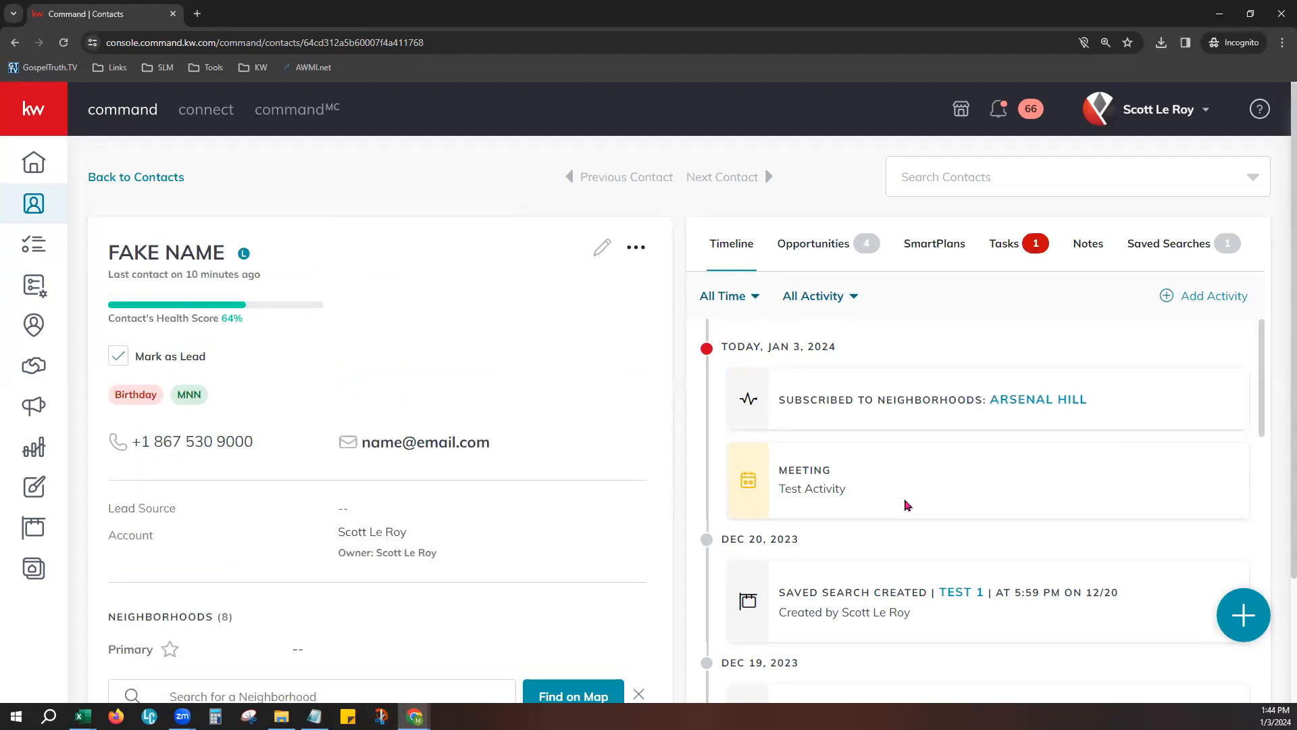
scroll(908, 506, down, 4)
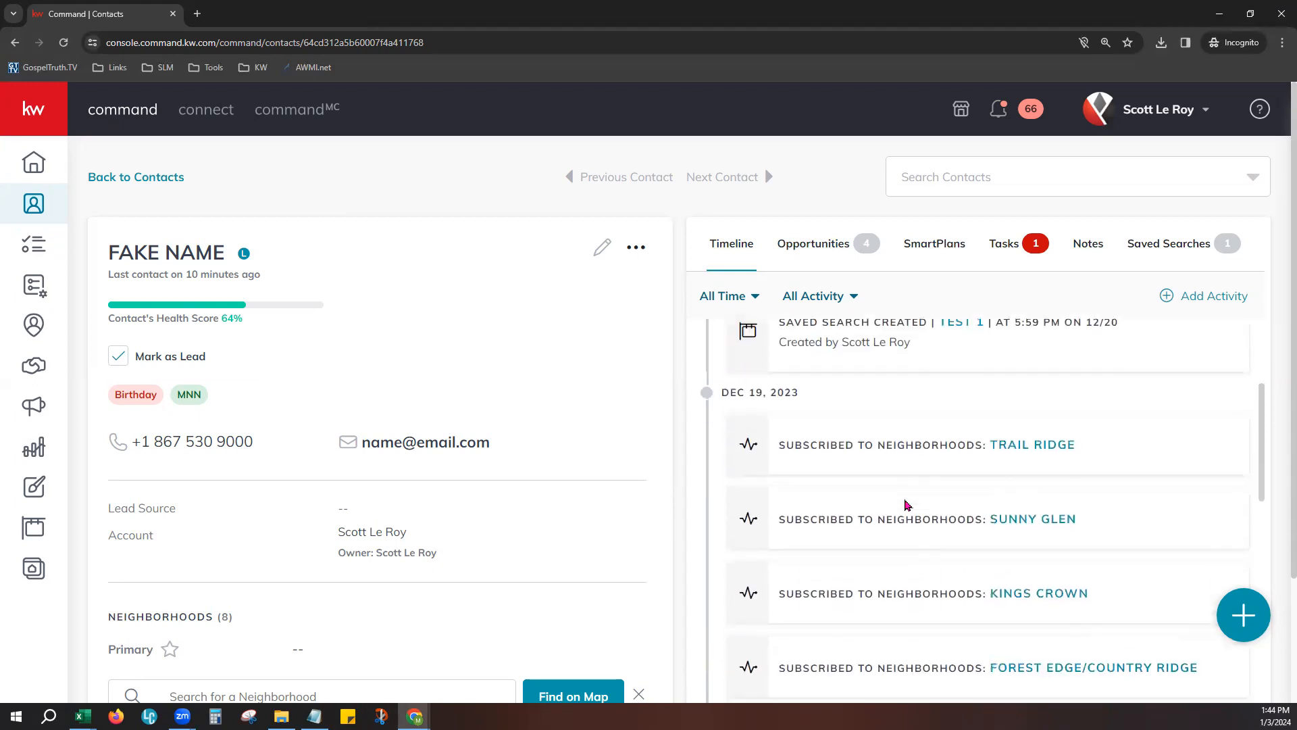
scroll(908, 506, down, 1)
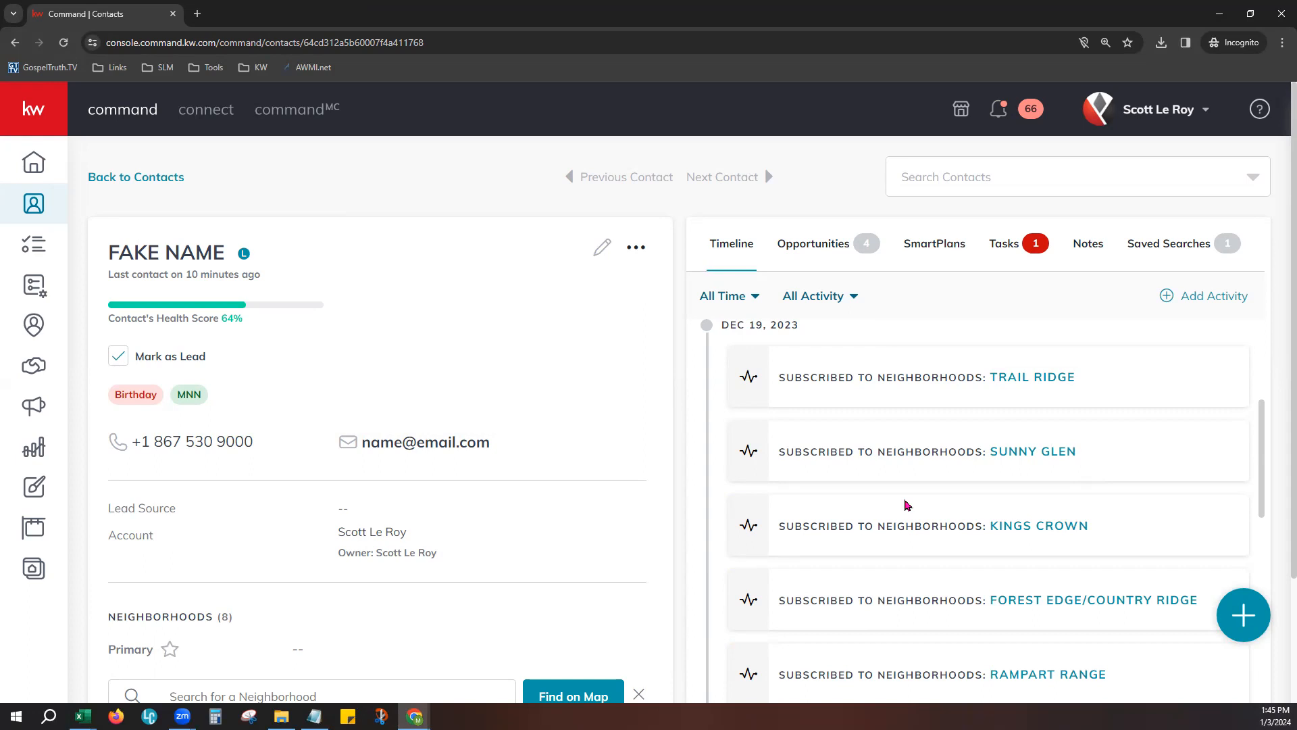
scroll(907, 506, down, 5)
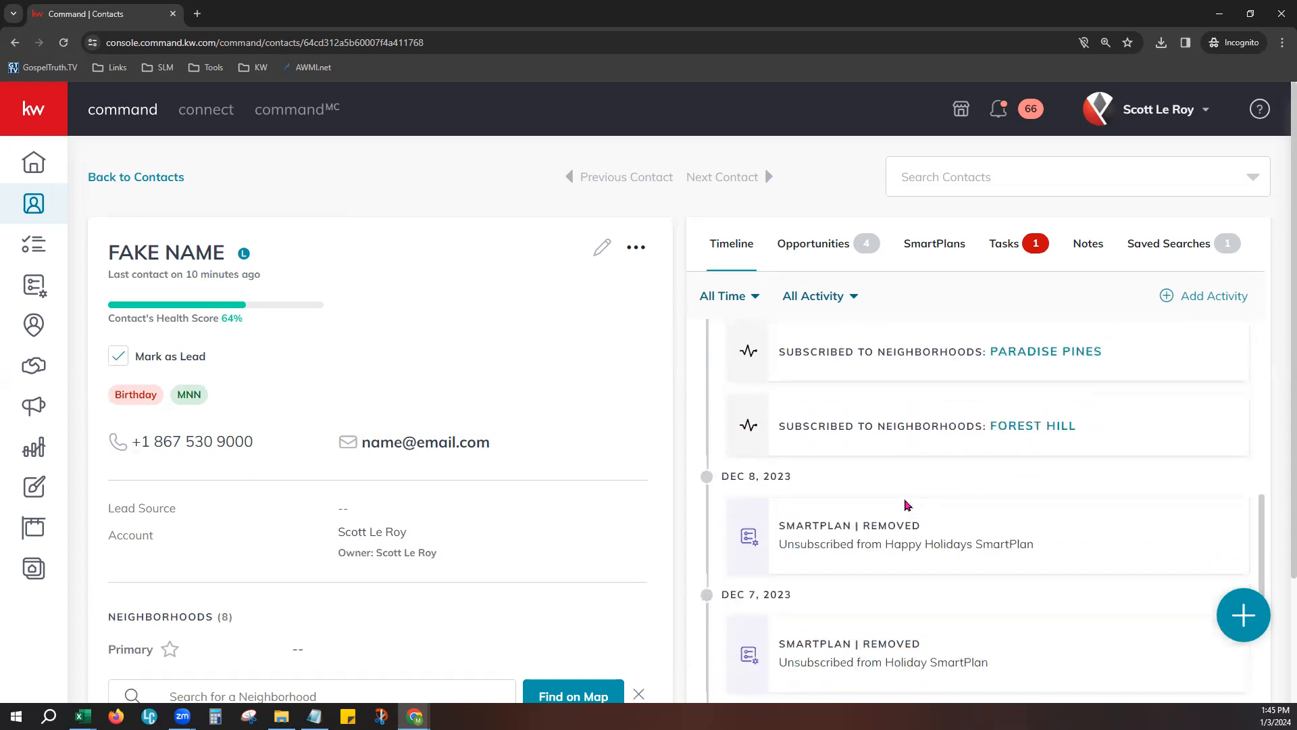
scroll(907, 505, down, 1)
scroll(907, 505, down, 1)
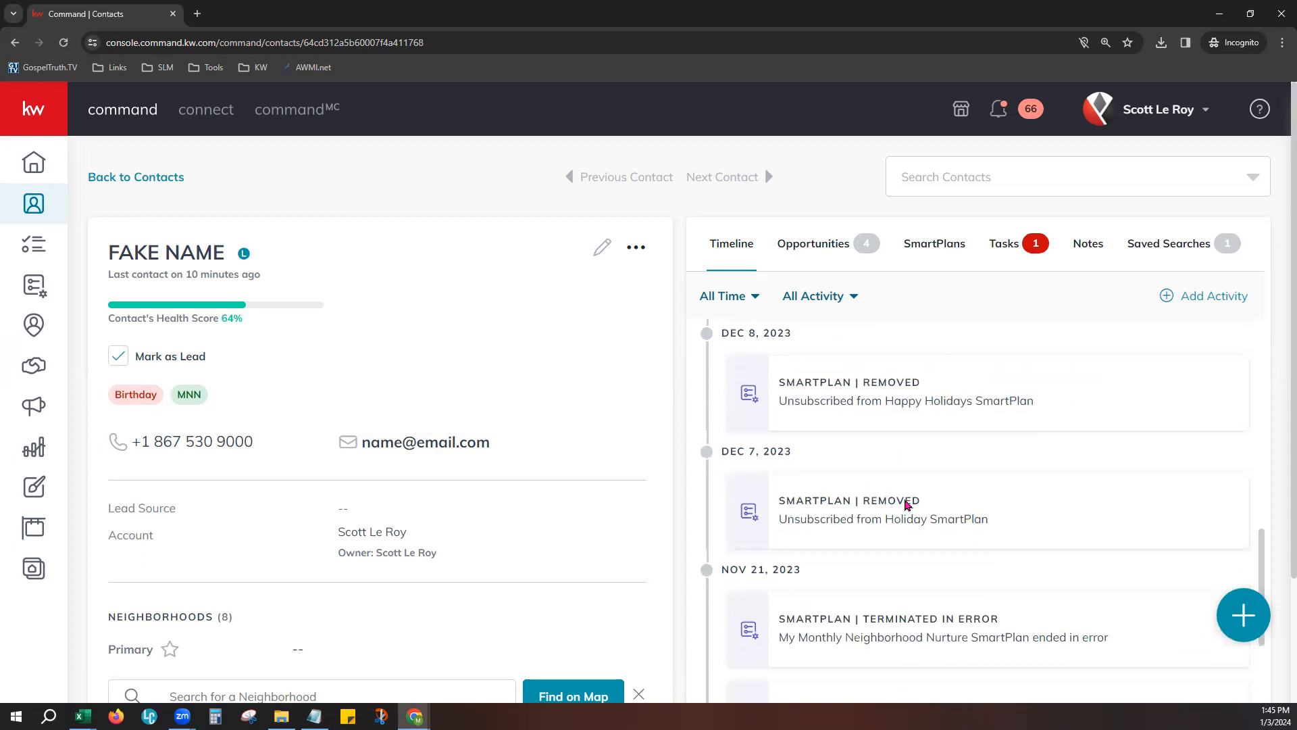
scroll(891, 612, down, 4)
scroll(894, 592, down, 5)
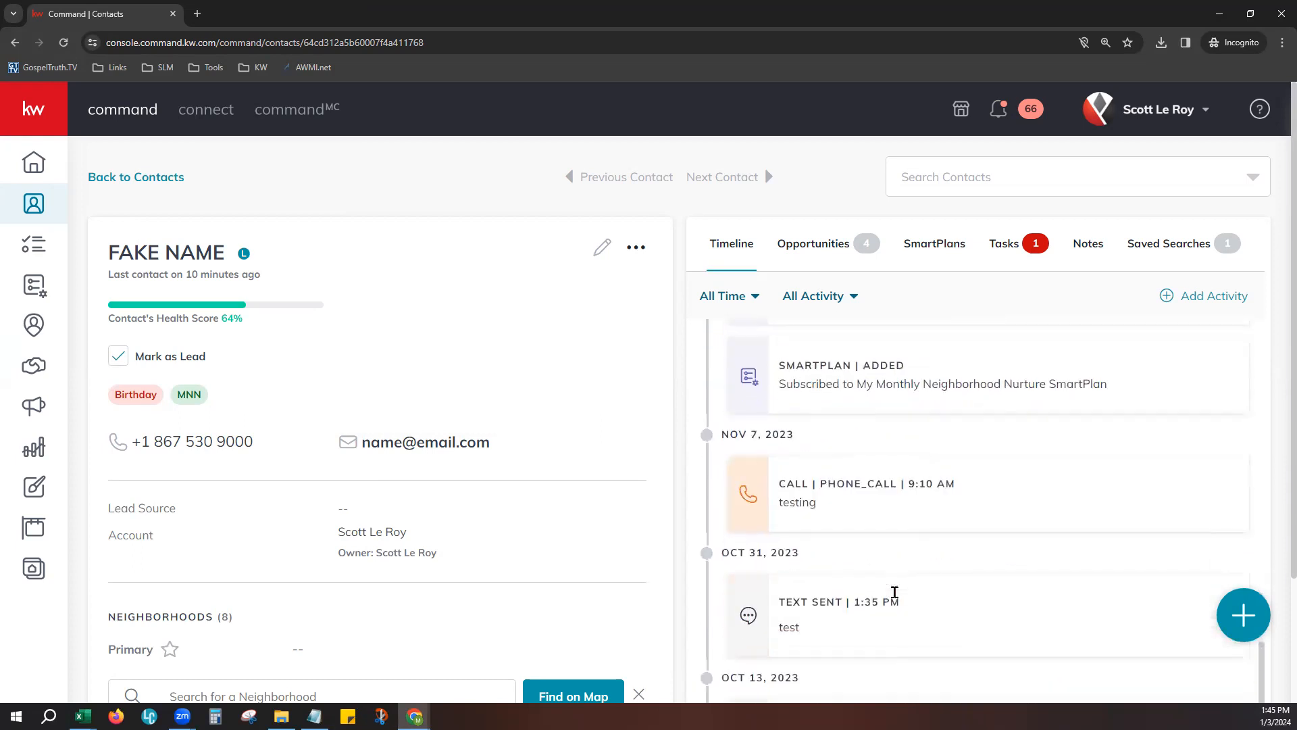
scroll(893, 592, up, 1)
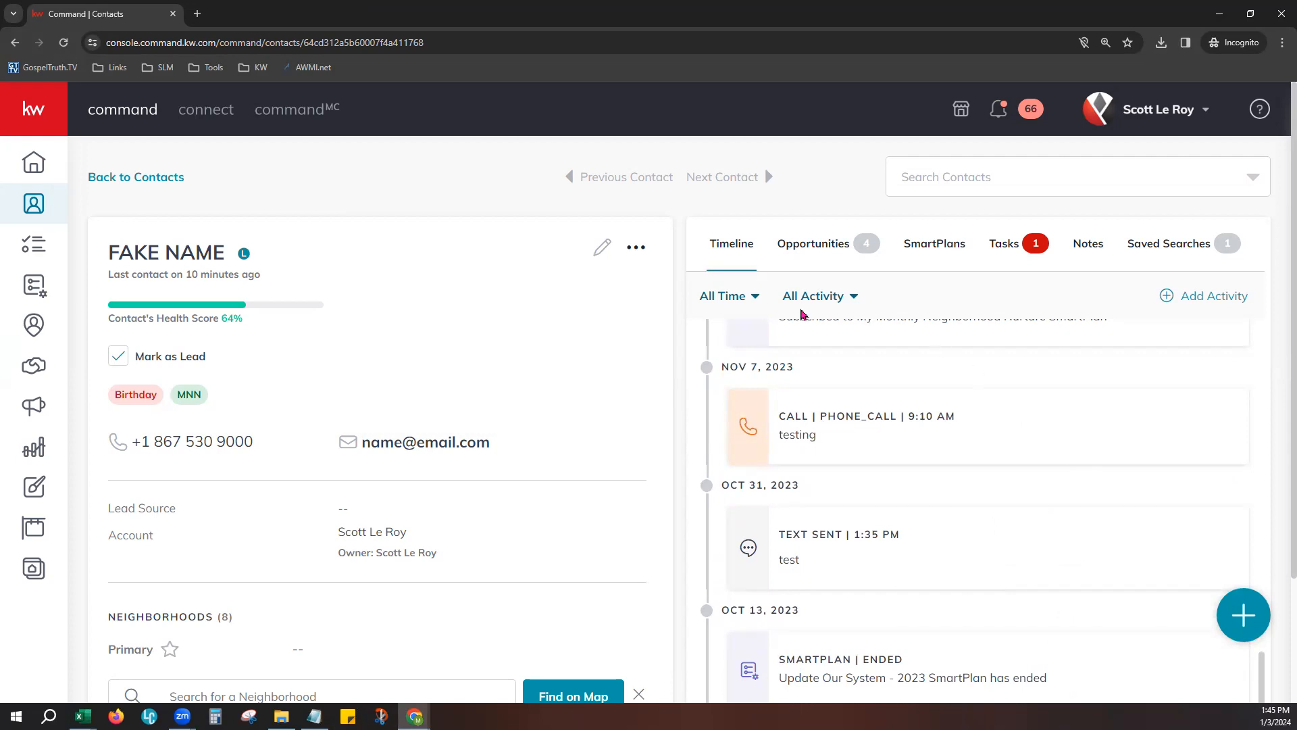
- View the timeline's time and activity filter options without changing them
click(755, 298)
click(828, 304)
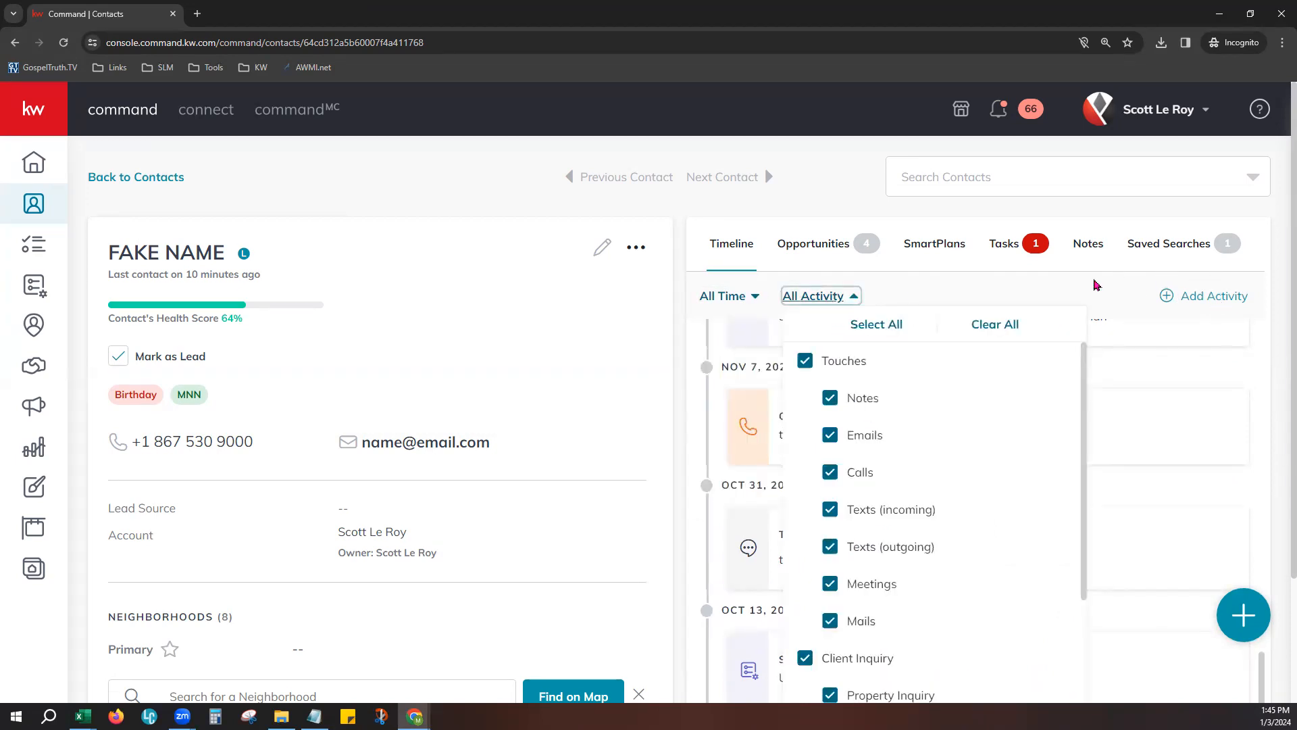
click(1075, 285)
- View the contact's opportunities, SmartPlans, tasks and notes in turn
click(850, 245)
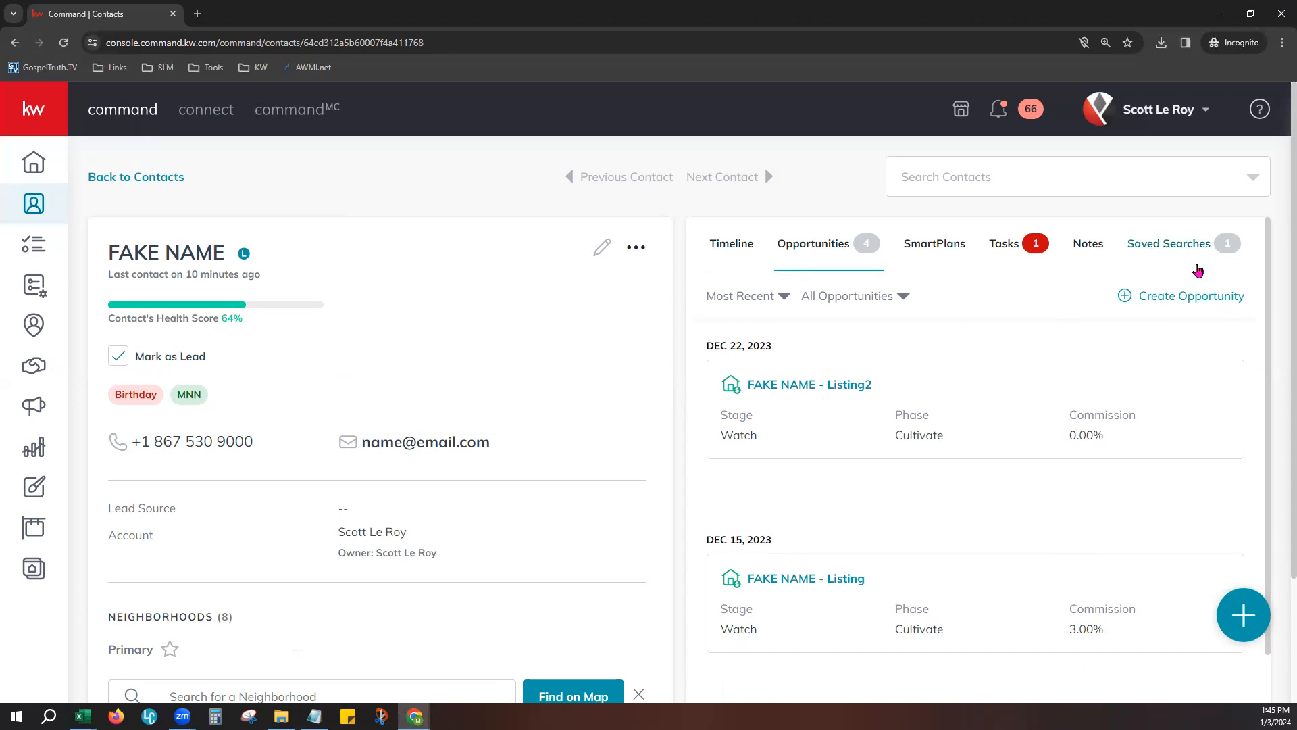
click(950, 250)
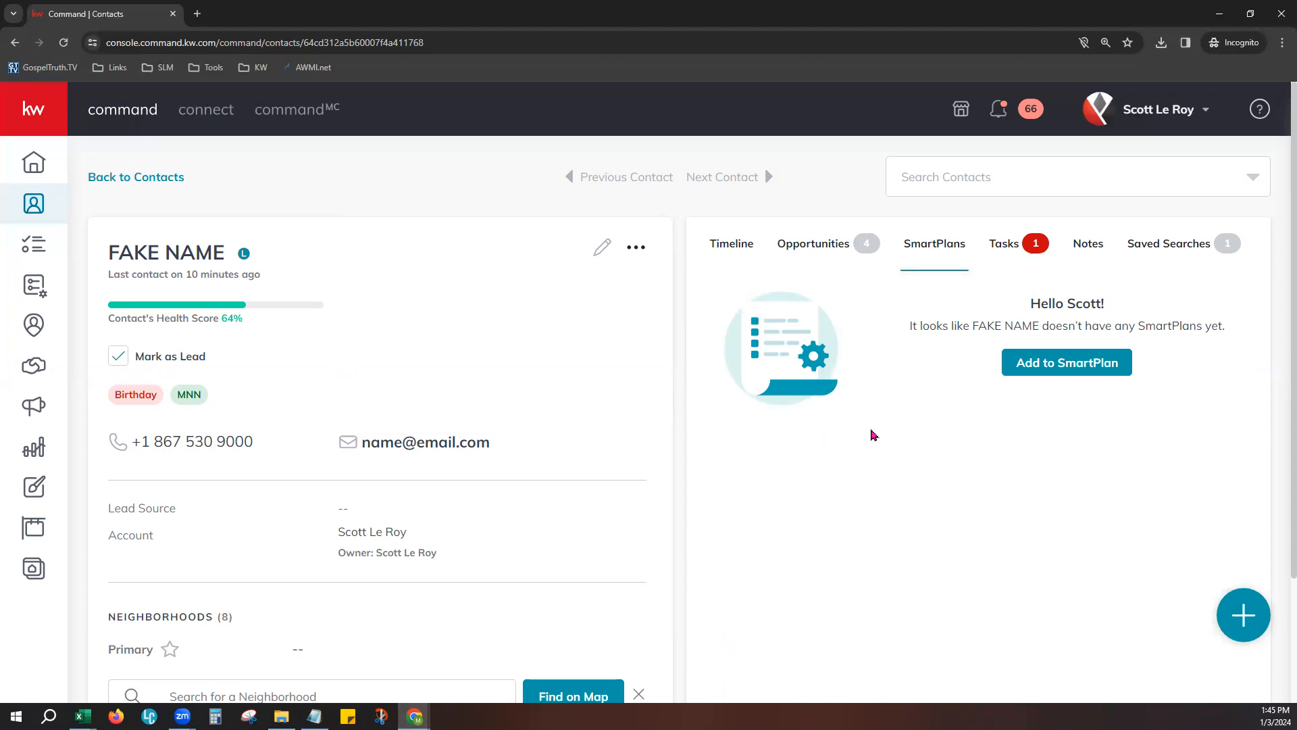
click(1010, 250)
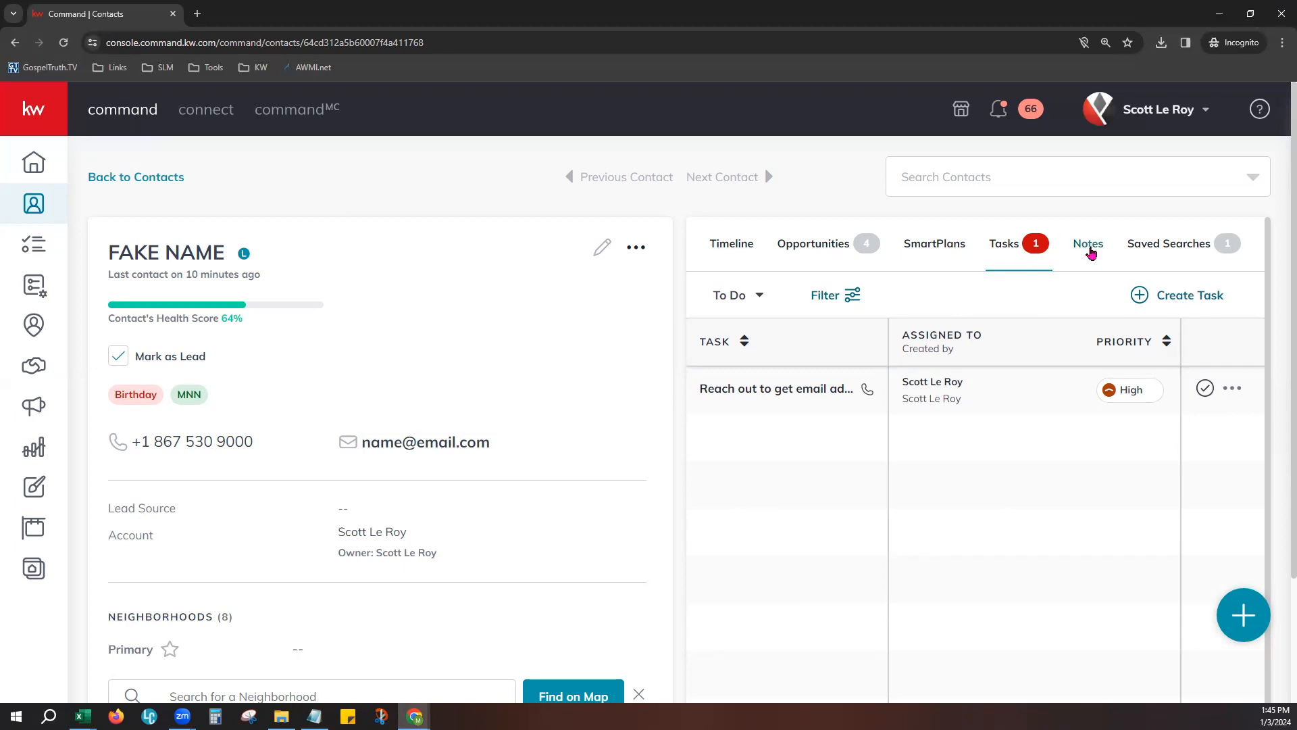
click(1088, 247)
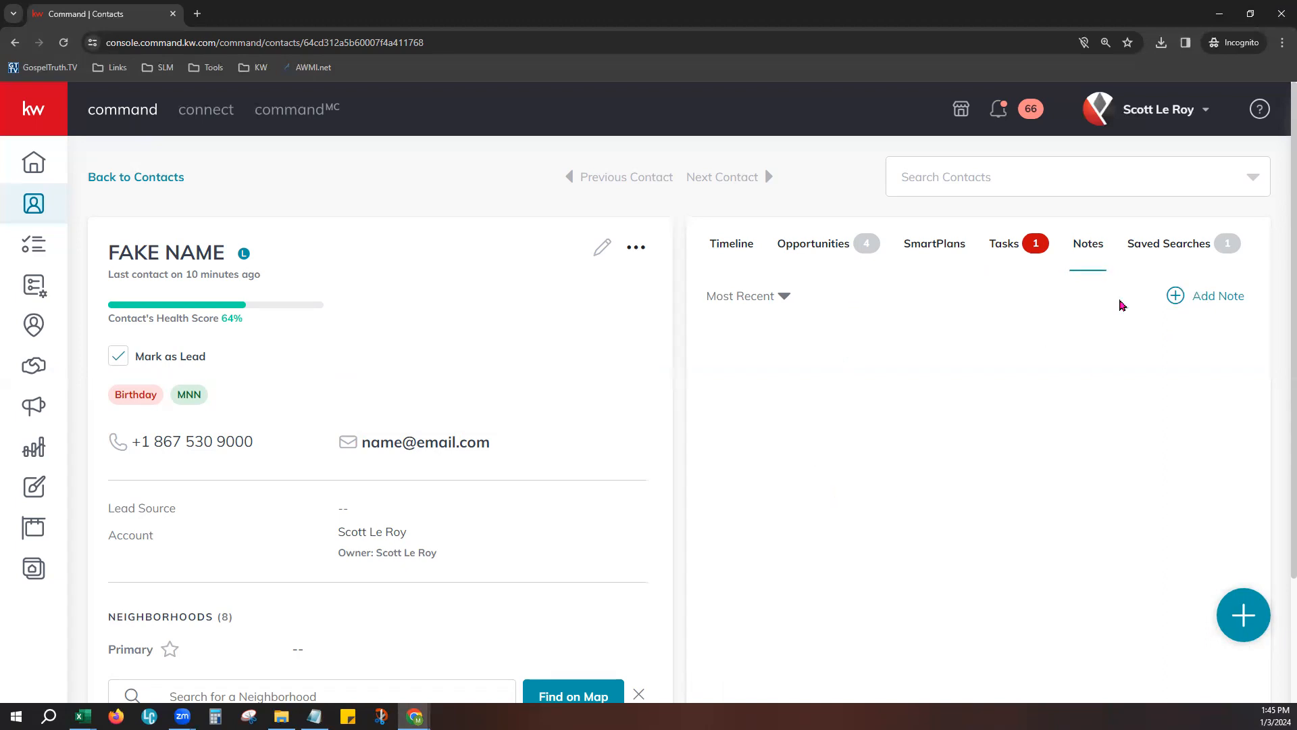
- Start a new saved search for the contact, with its location set to zip code 80863
click(1186, 248)
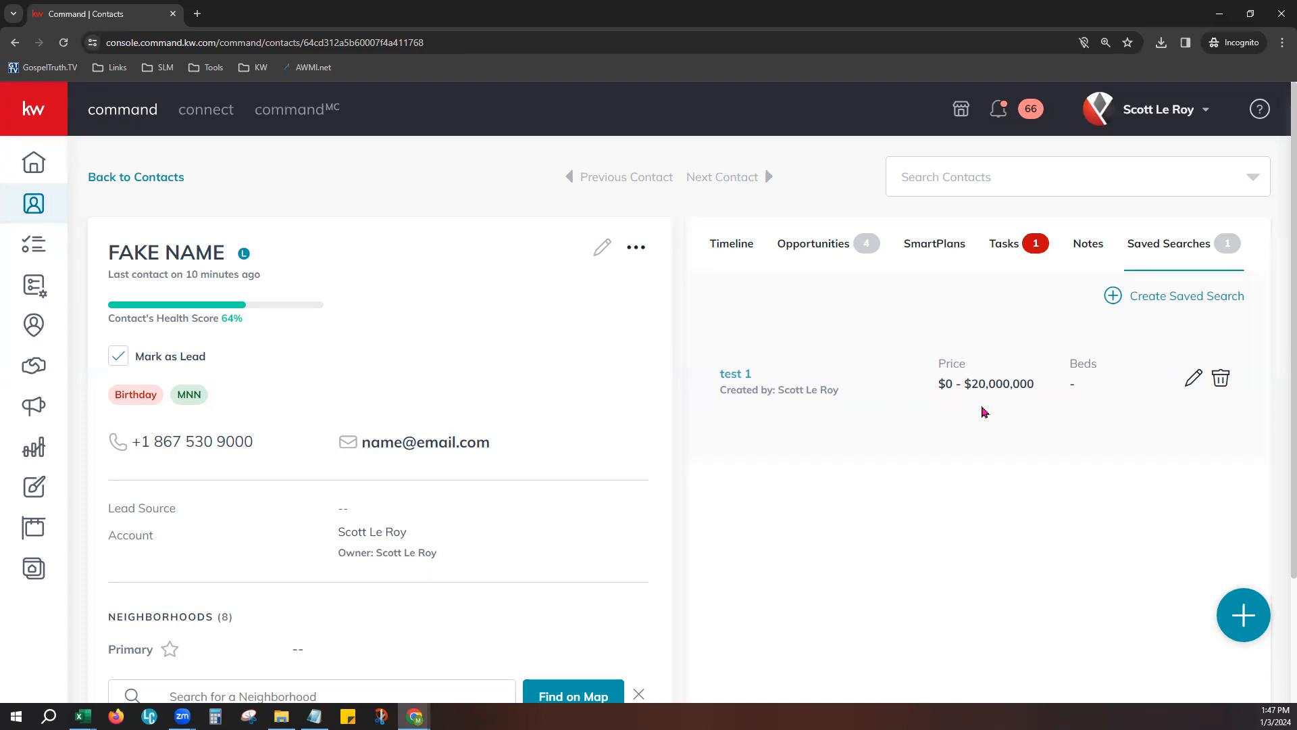
click(1212, 298)
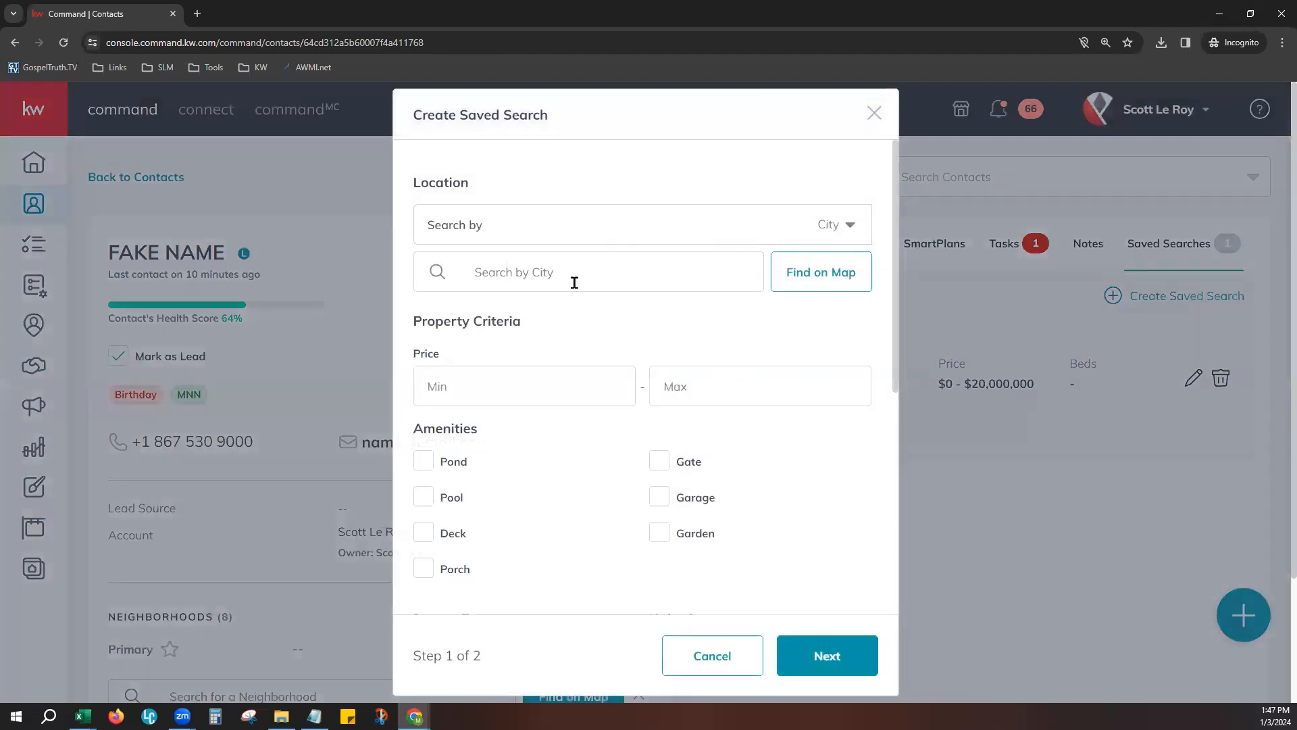
click(849, 224)
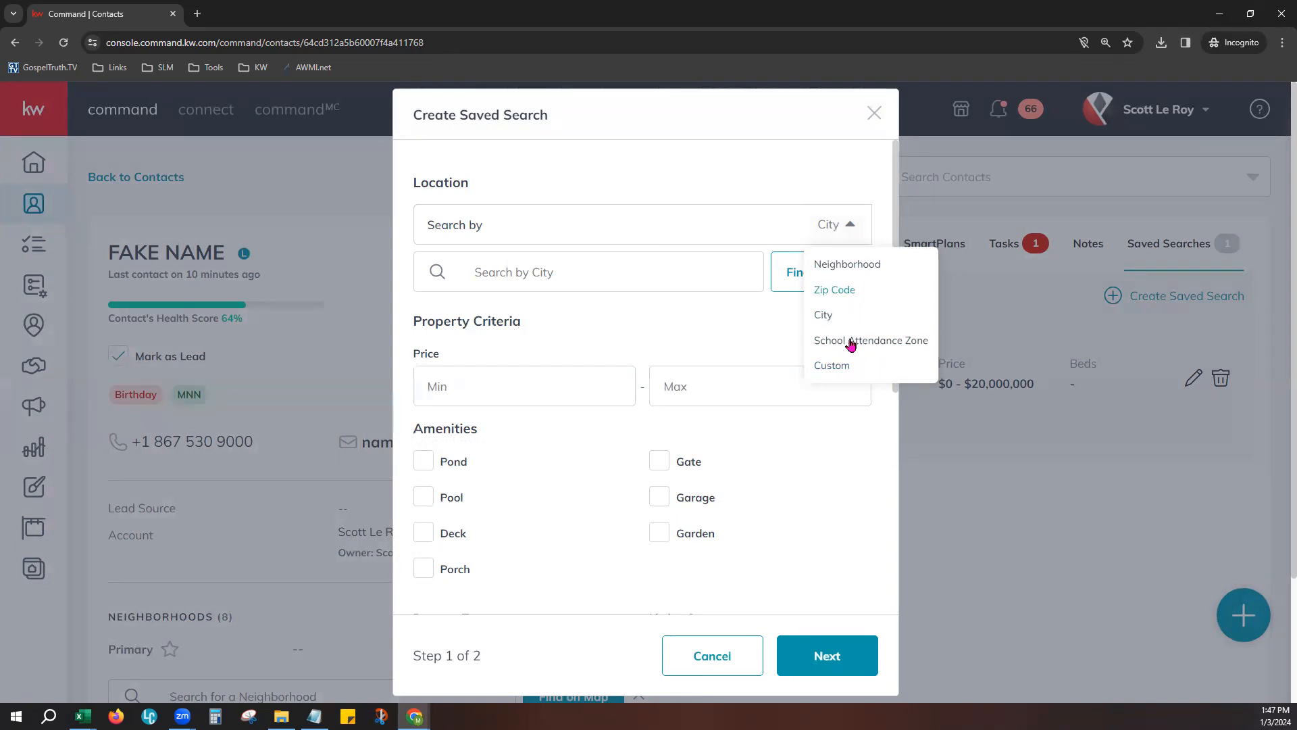
click(824, 295)
click(735, 278)
text(80863)
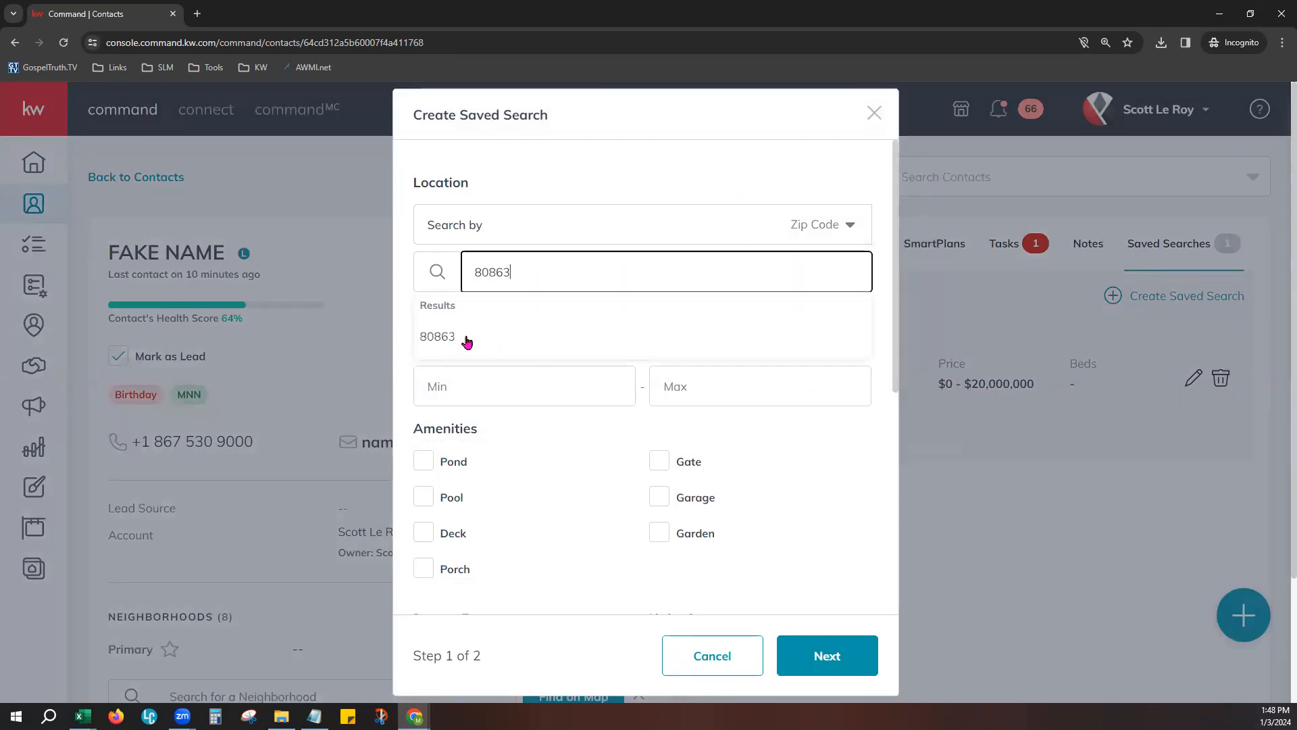
click(464, 336)
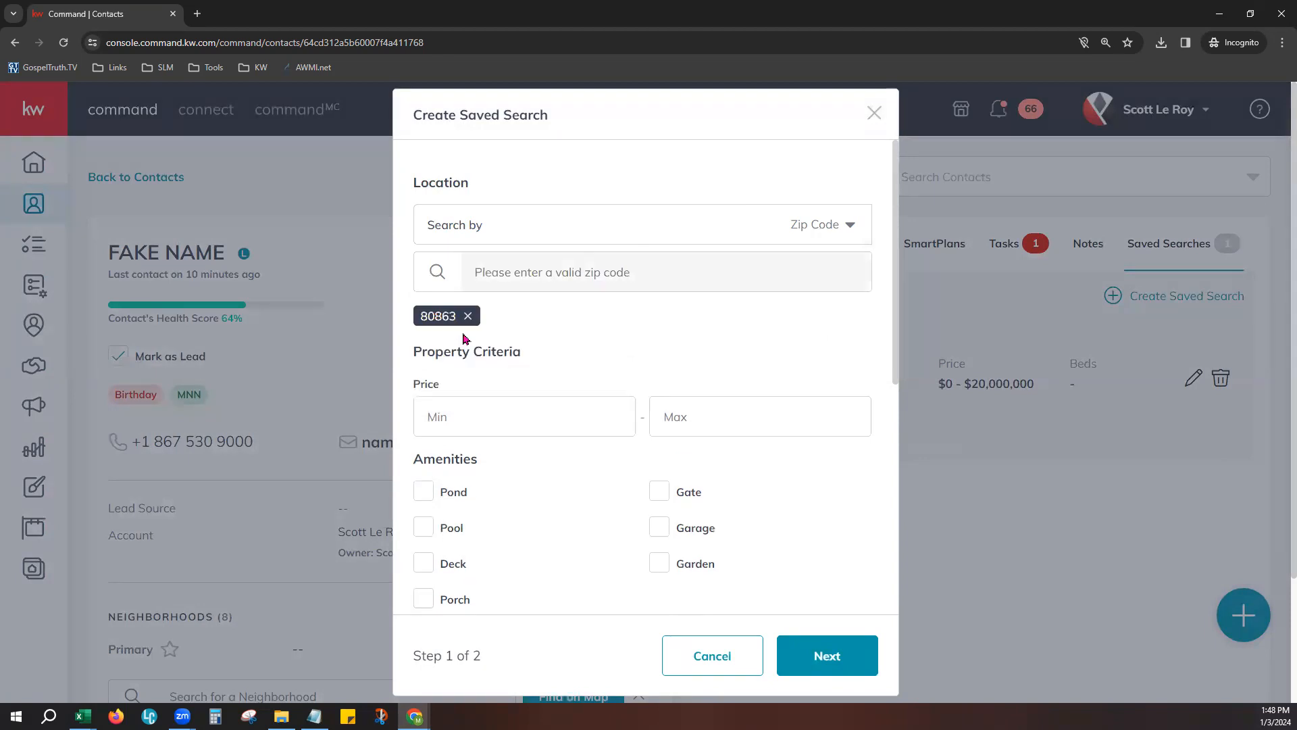
- Review the saved search's property criteria, including the property type and listing status options, without changing them
scroll(561, 405, down, 3)
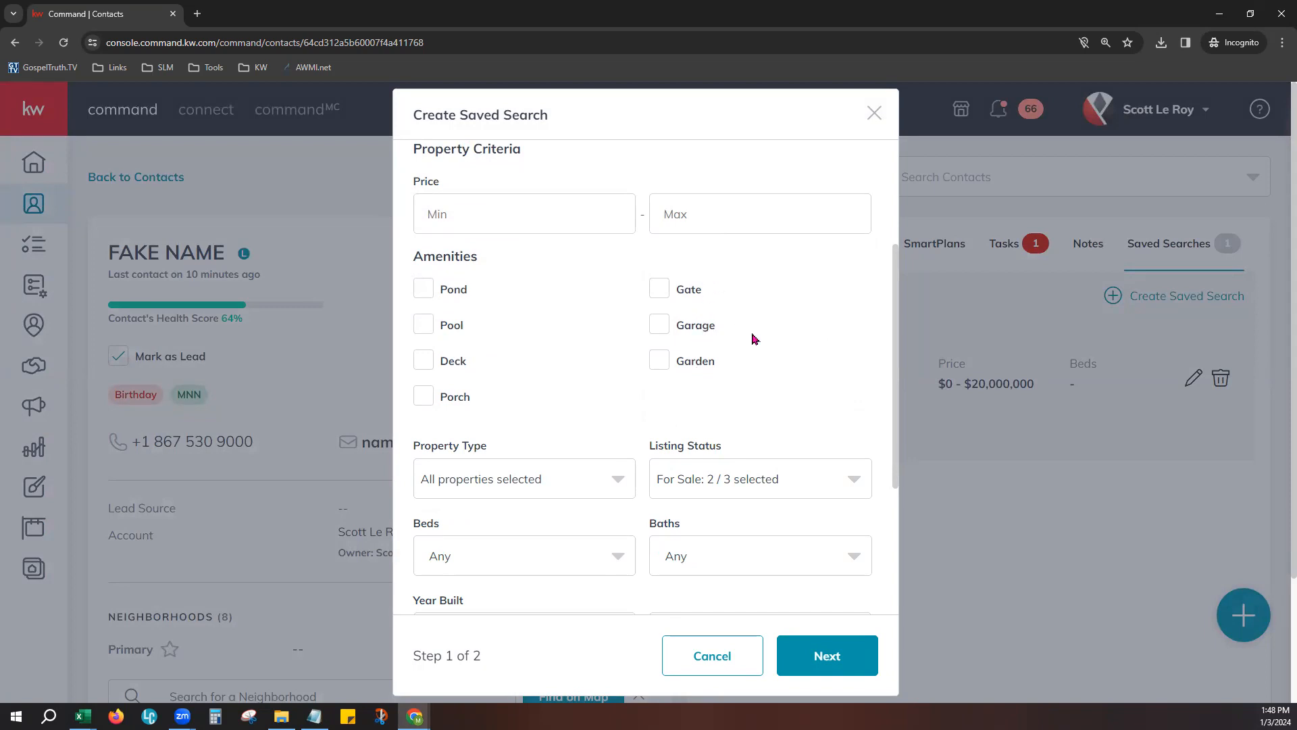
scroll(676, 324, down, 3)
click(537, 273)
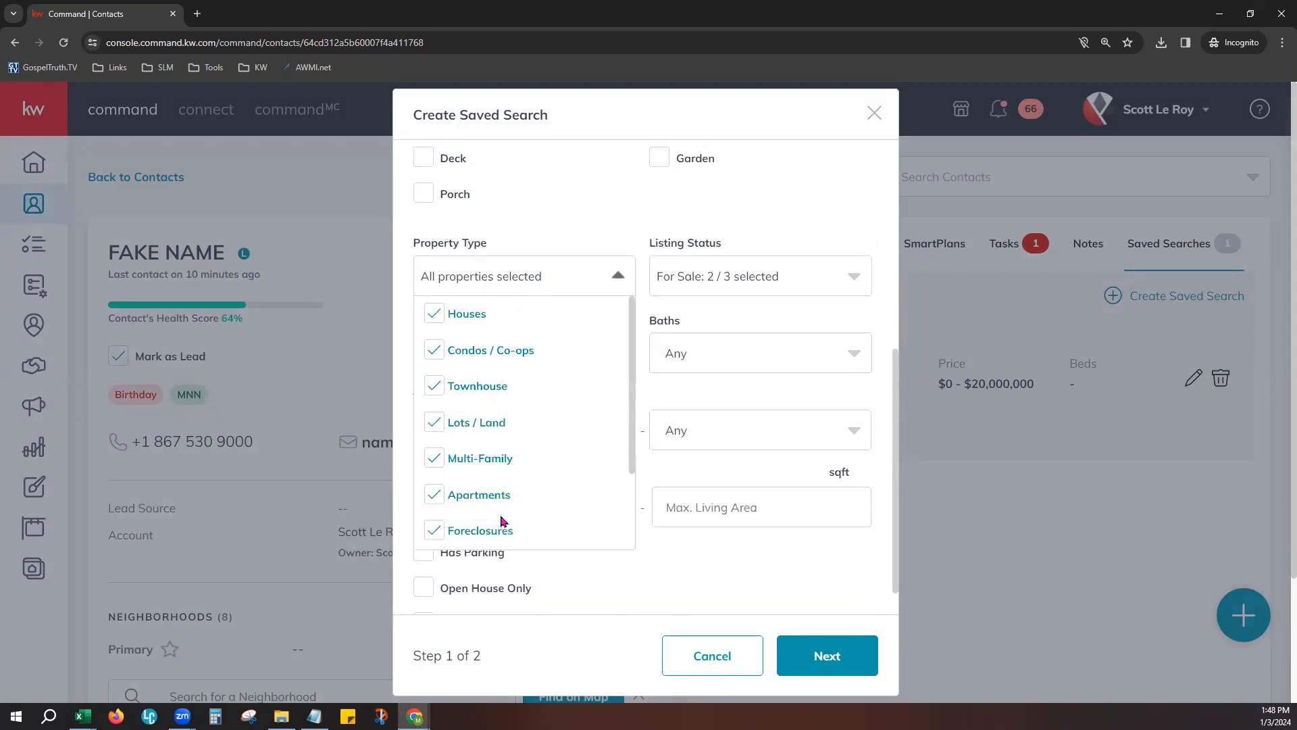
scroll(505, 520, down, 2)
click(835, 268)
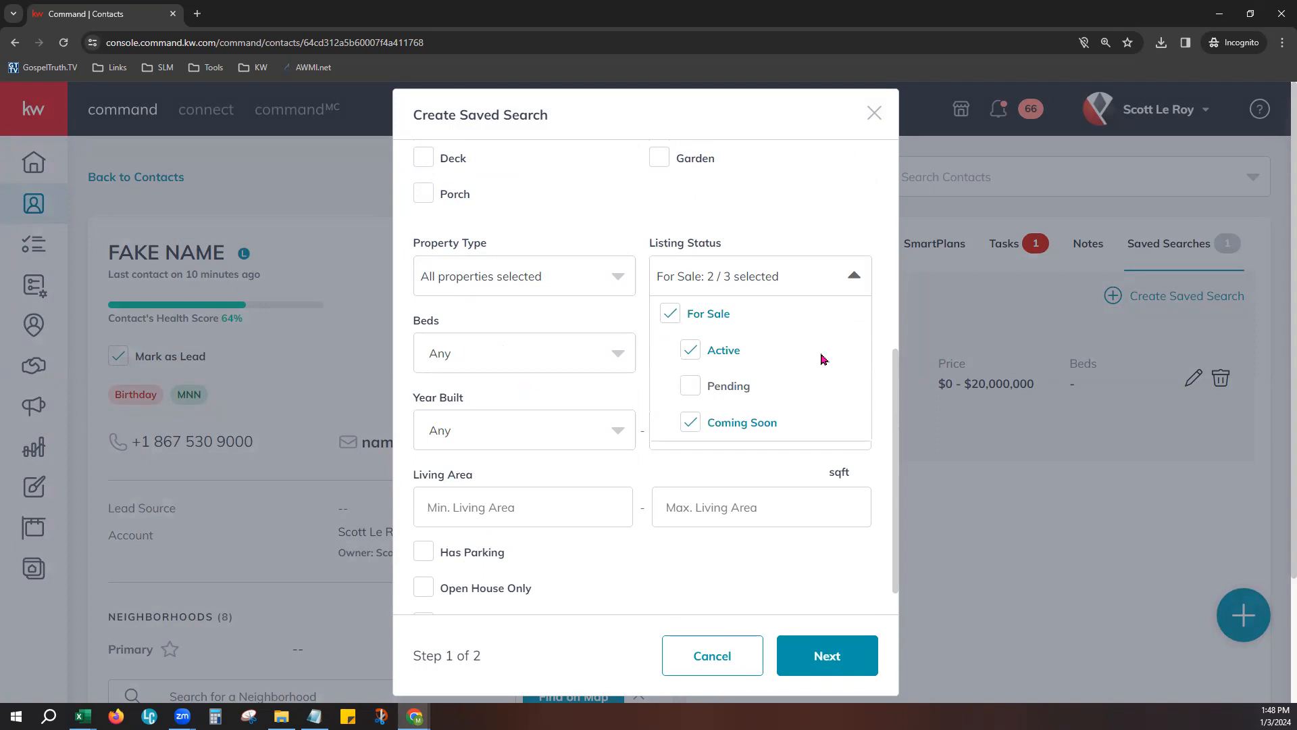
click(812, 224)
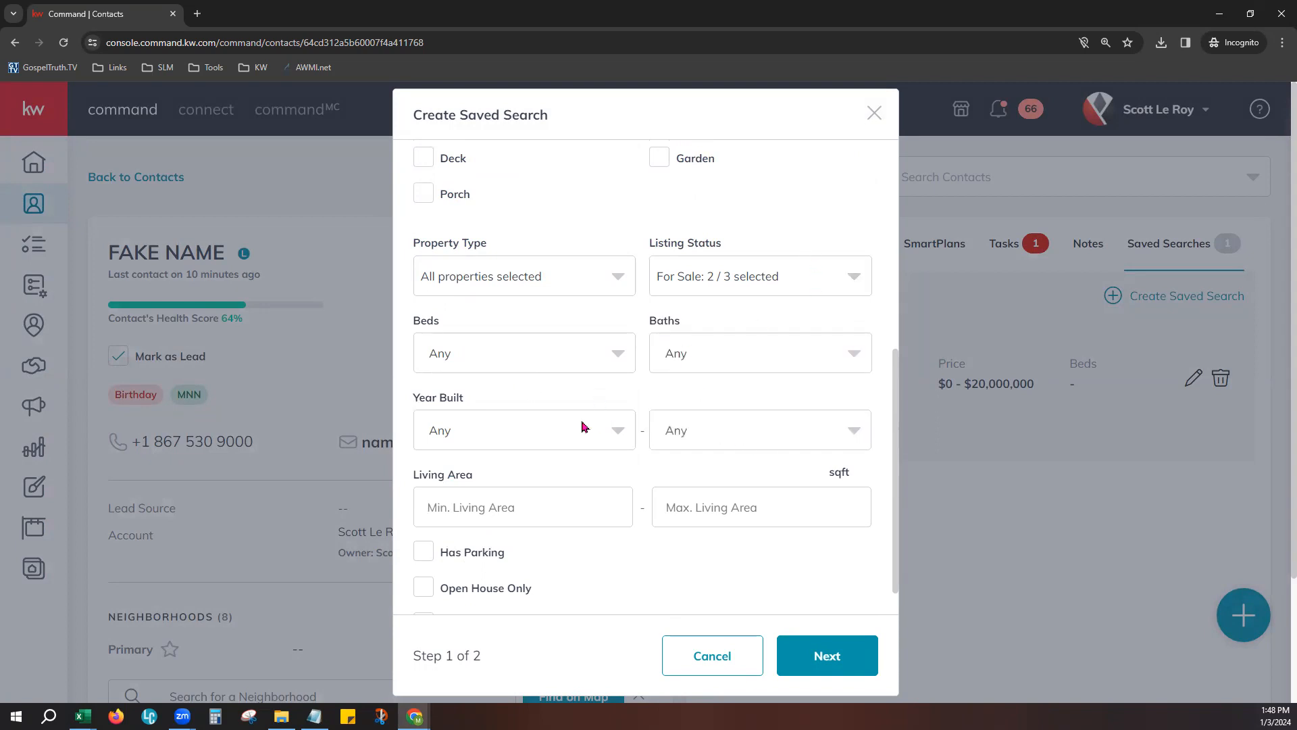
scroll(648, 458, down, 1)
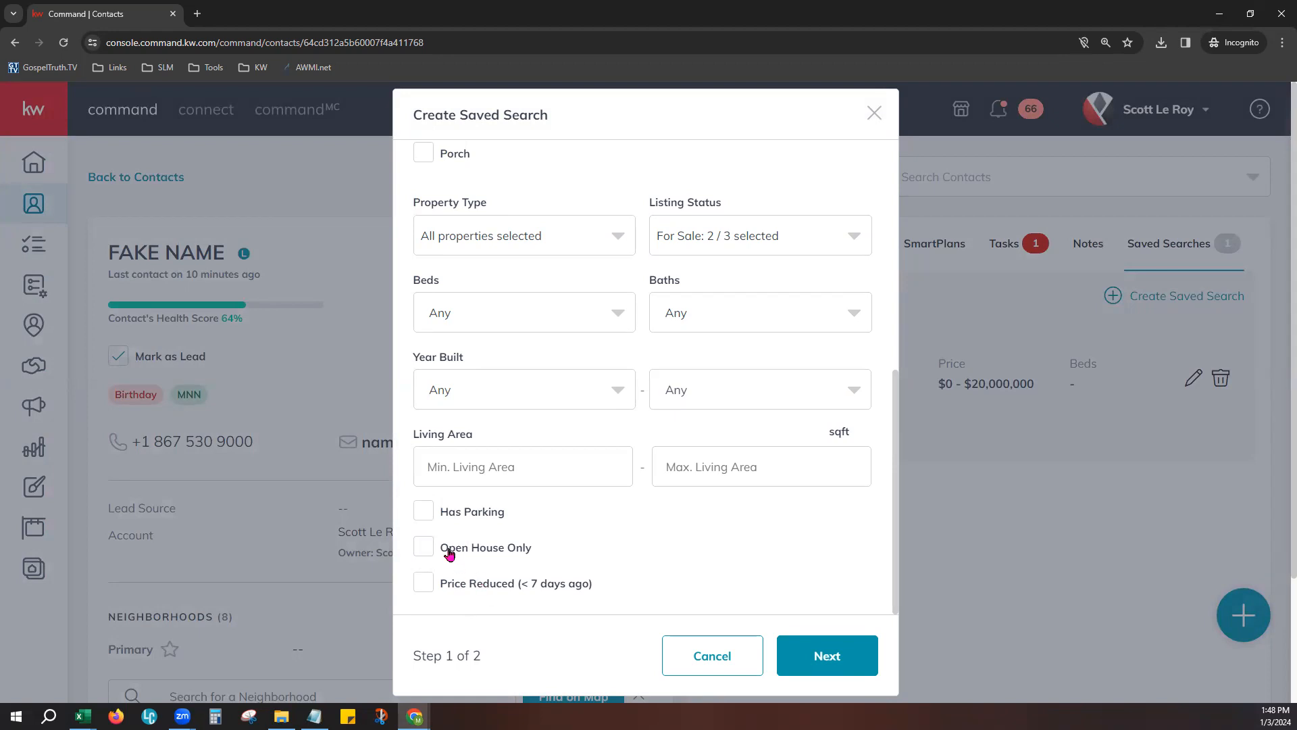
drag(449, 550, 531, 566)
click(519, 632)
- Continue to the second step of the saved search and title it 80863
click(825, 655)
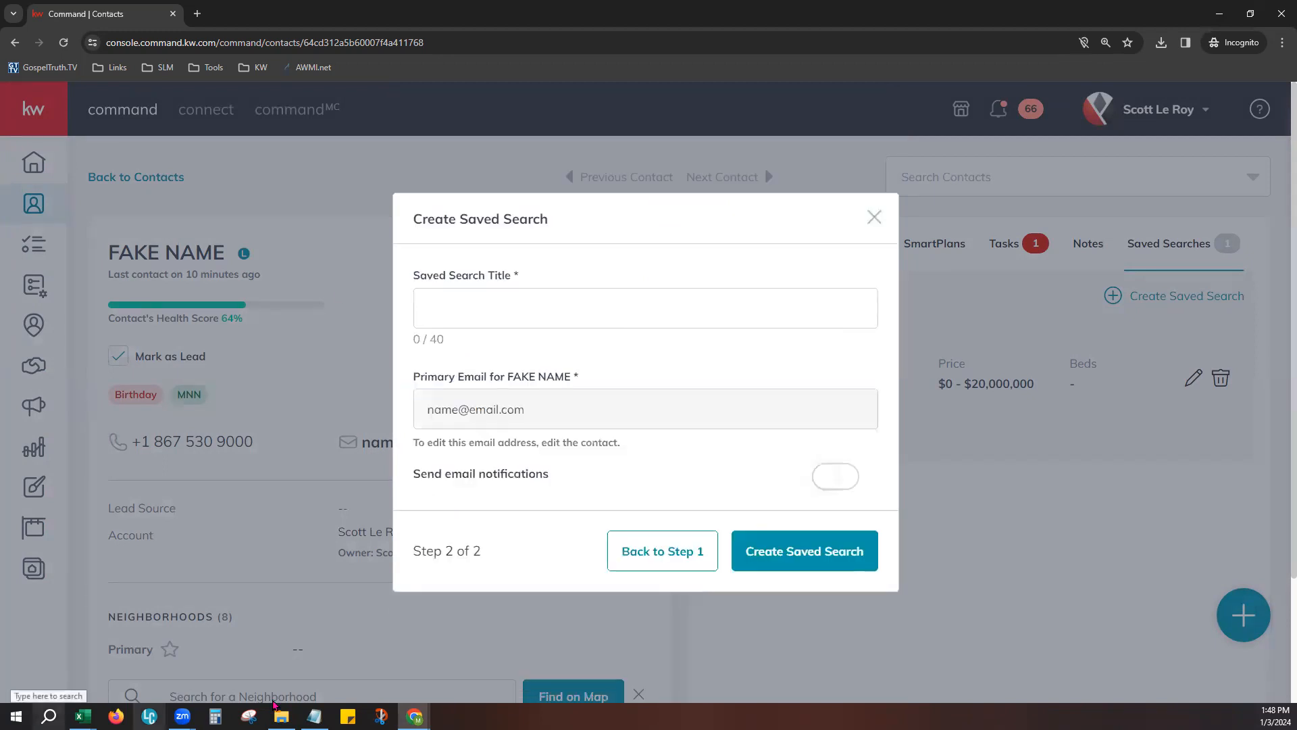
click(511, 310)
text(TEST)
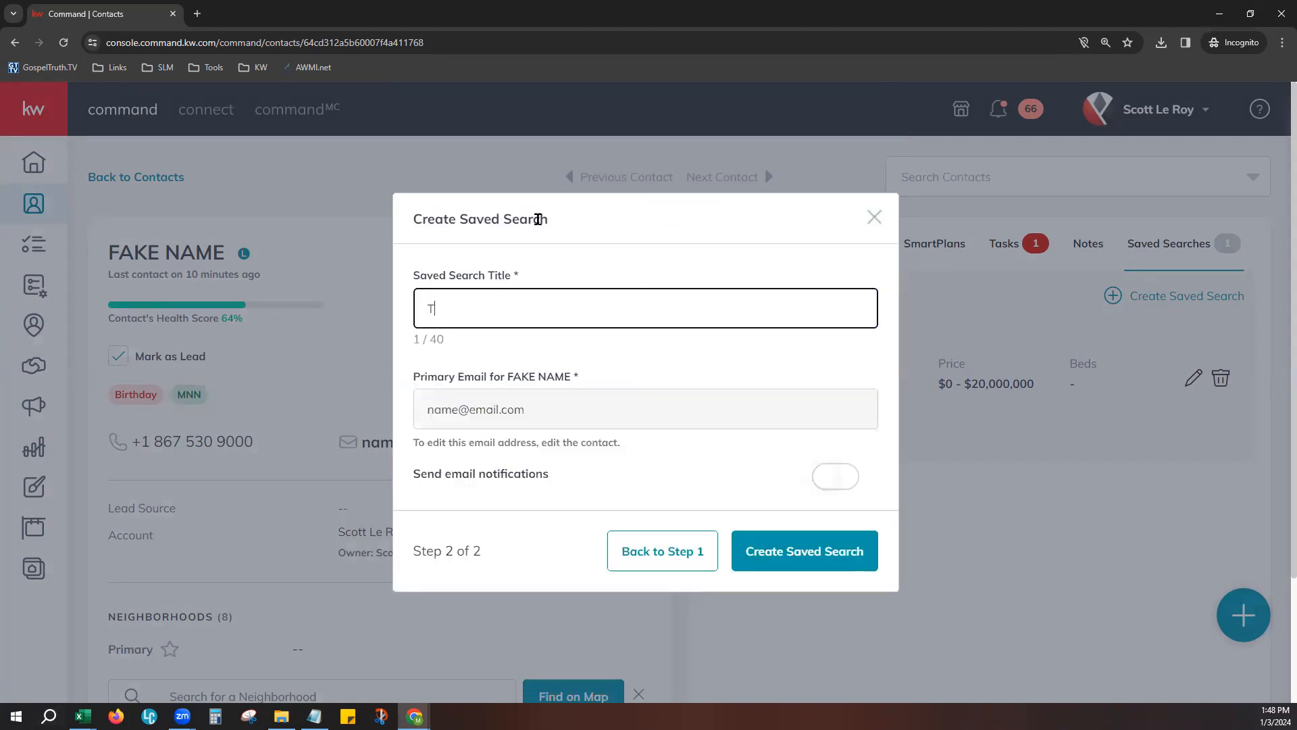
key(BackSpace)
key(BackSpace)
key(BackSpace)
key(BackSpace)
text(80863)
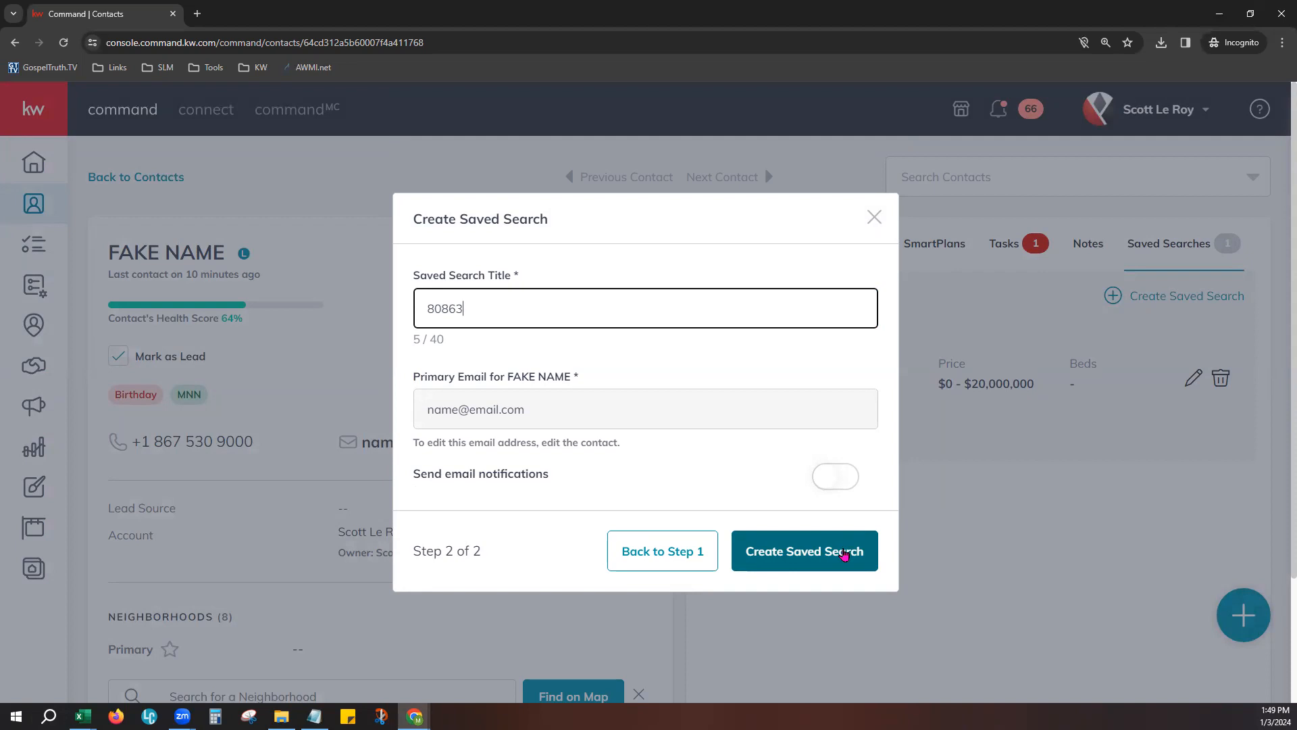
- Turn on email notifications, keep the Weekly Summary frequency, and create the saved search
click(836, 480)
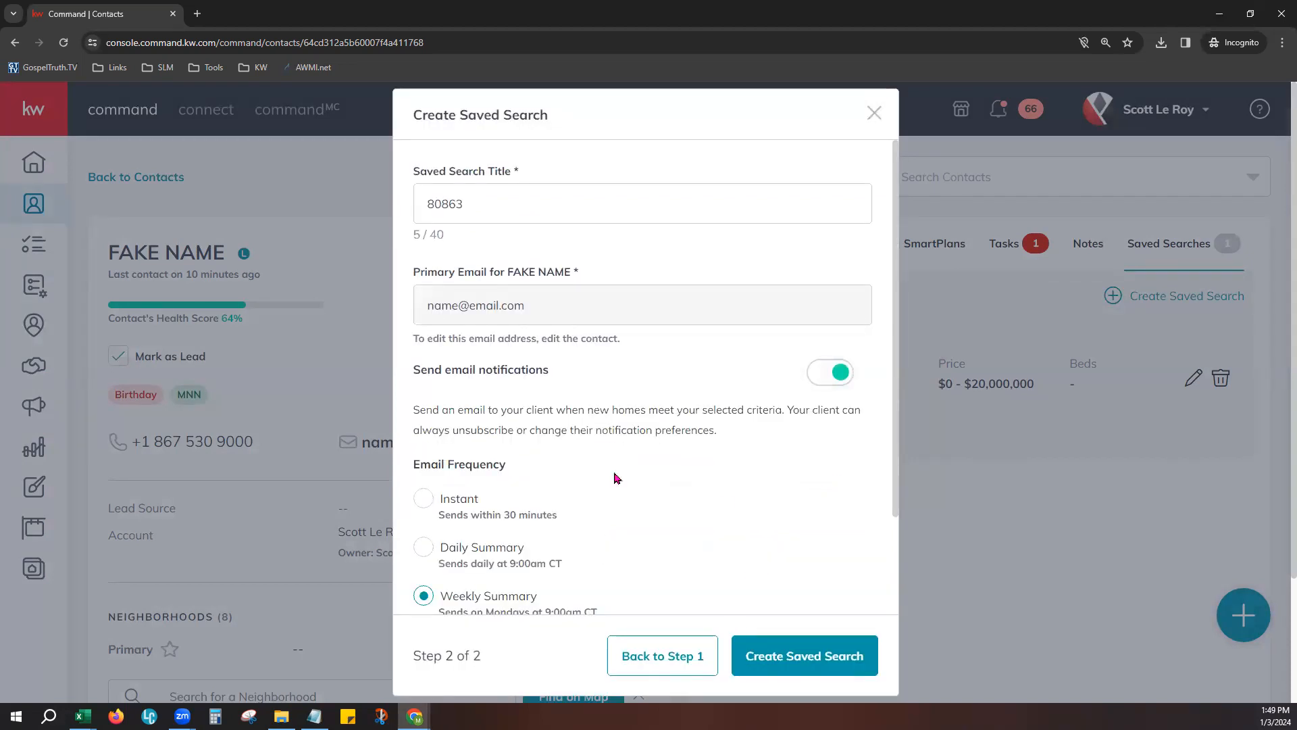
scroll(581, 484, down, 3)
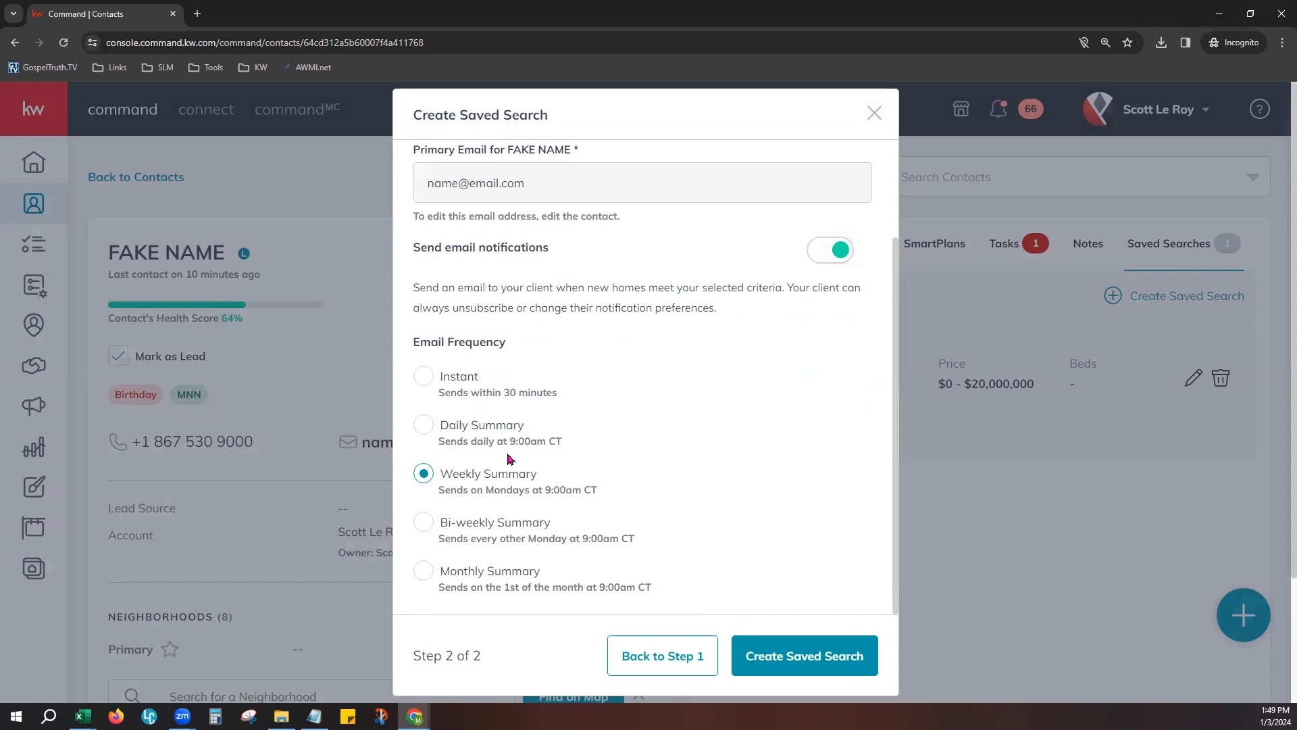
click(814, 657)
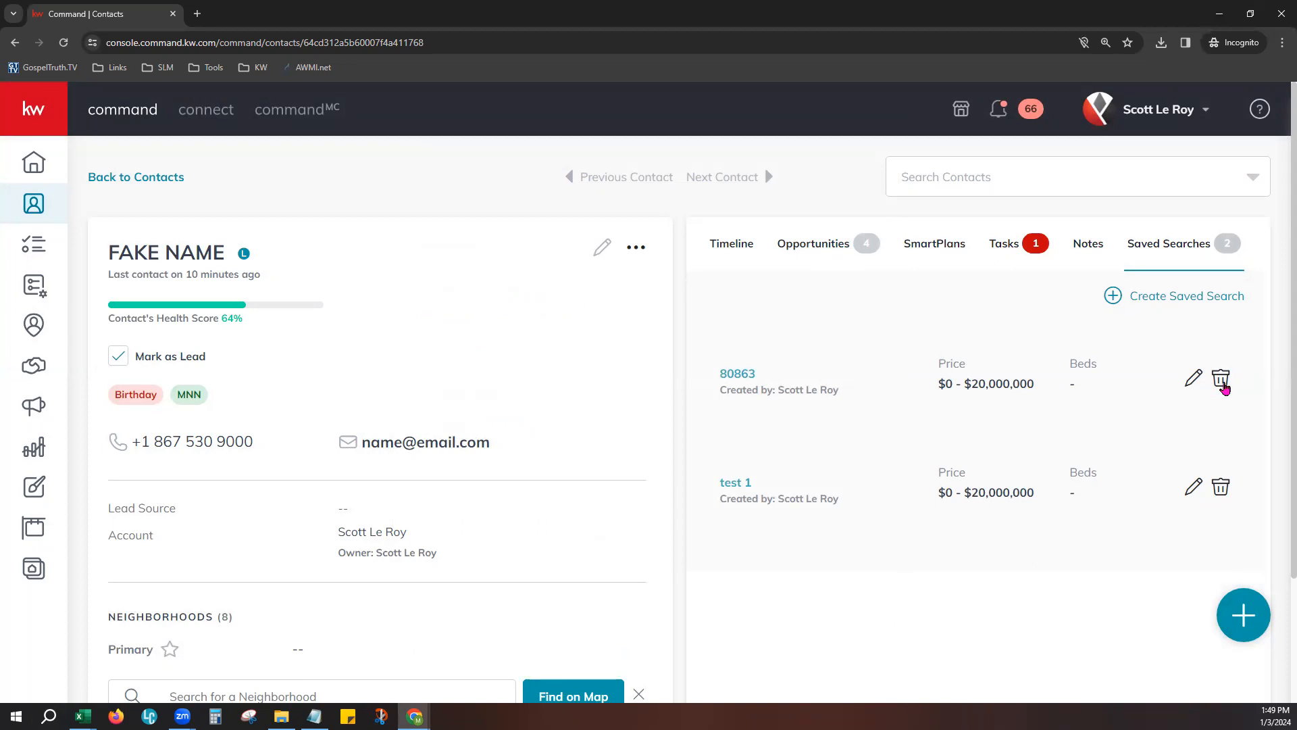
- Check who created the 80863 saved search in the contact's saved search list
drag(760, 391, 853, 402)
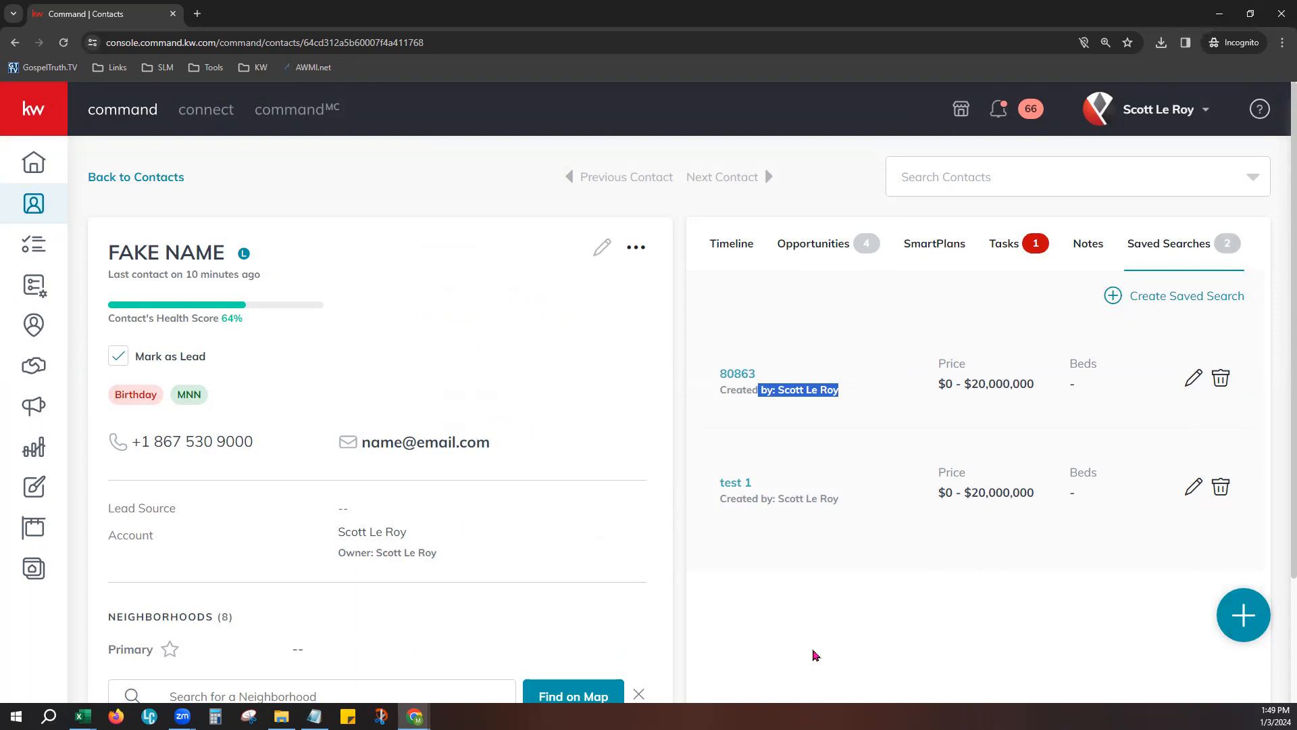
click(752, 400)
drag(767, 390, 857, 390)
click(828, 632)
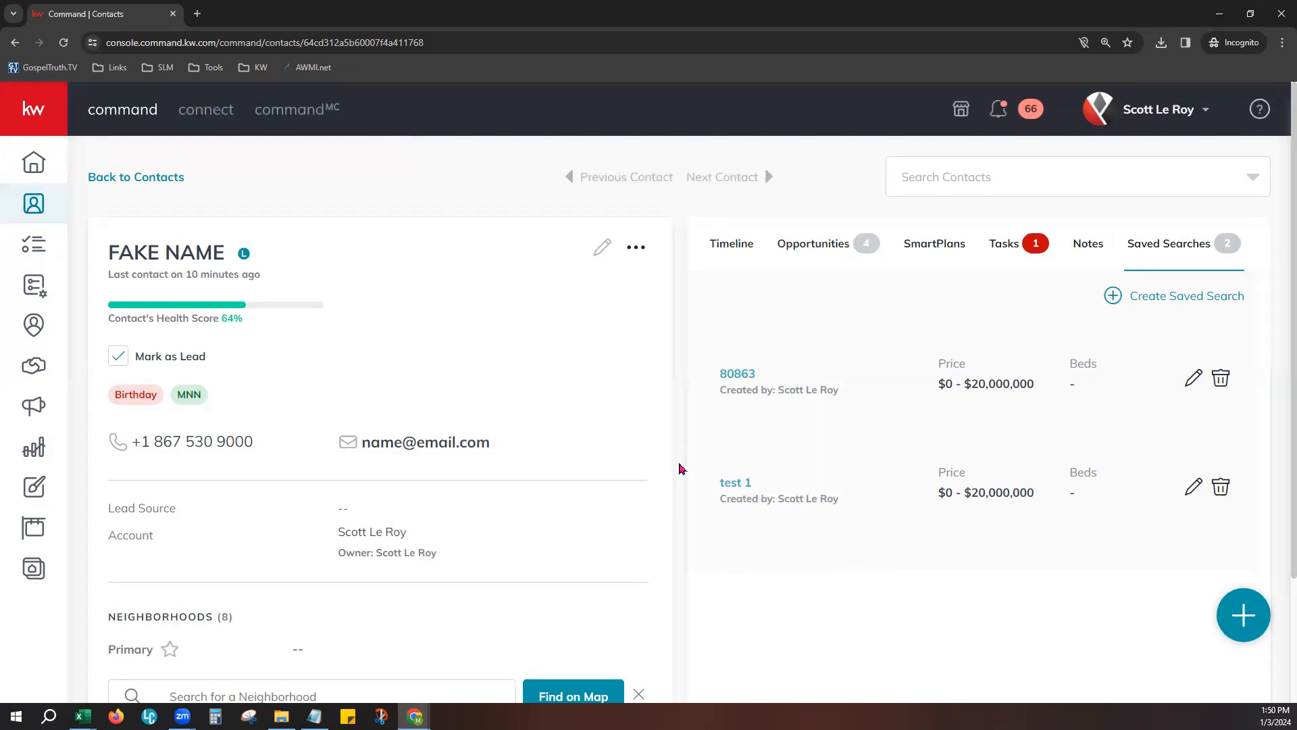
- Open the contact's details for editing
scroll(680, 468, down, 2)
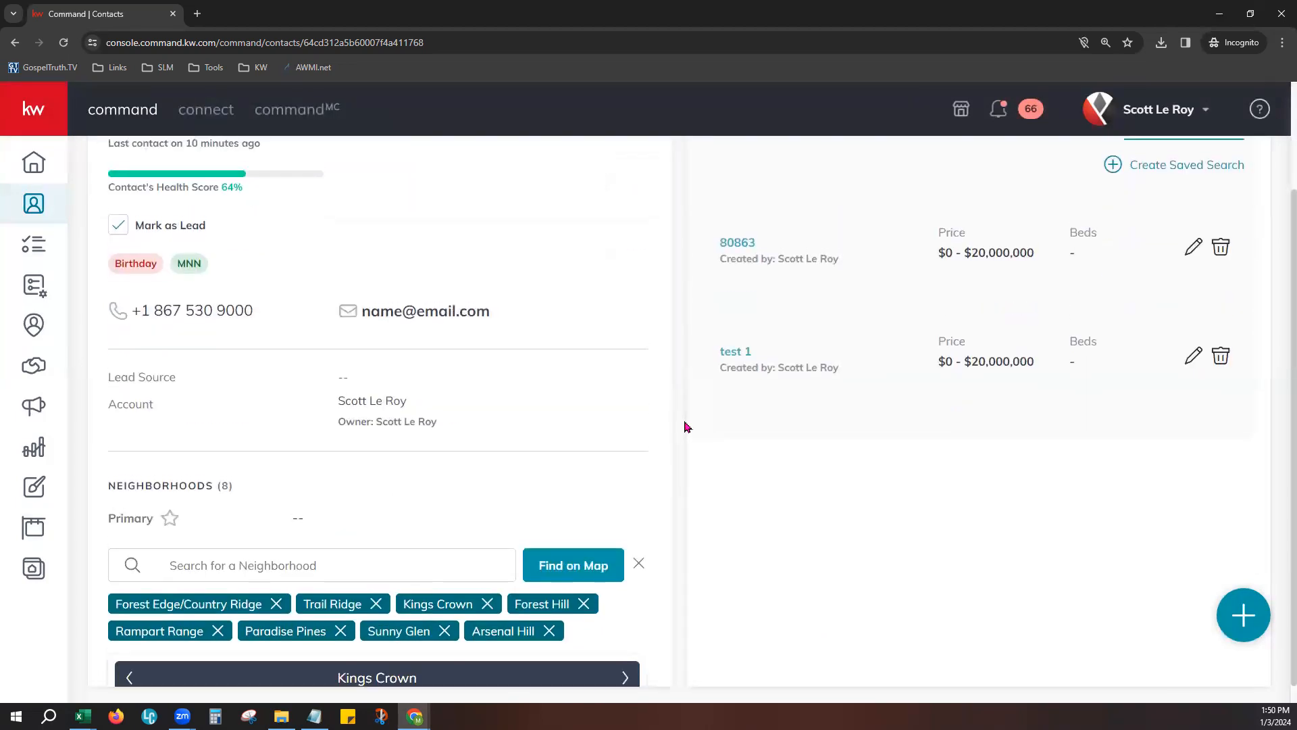
scroll(686, 425, up, 2)
click(600, 250)
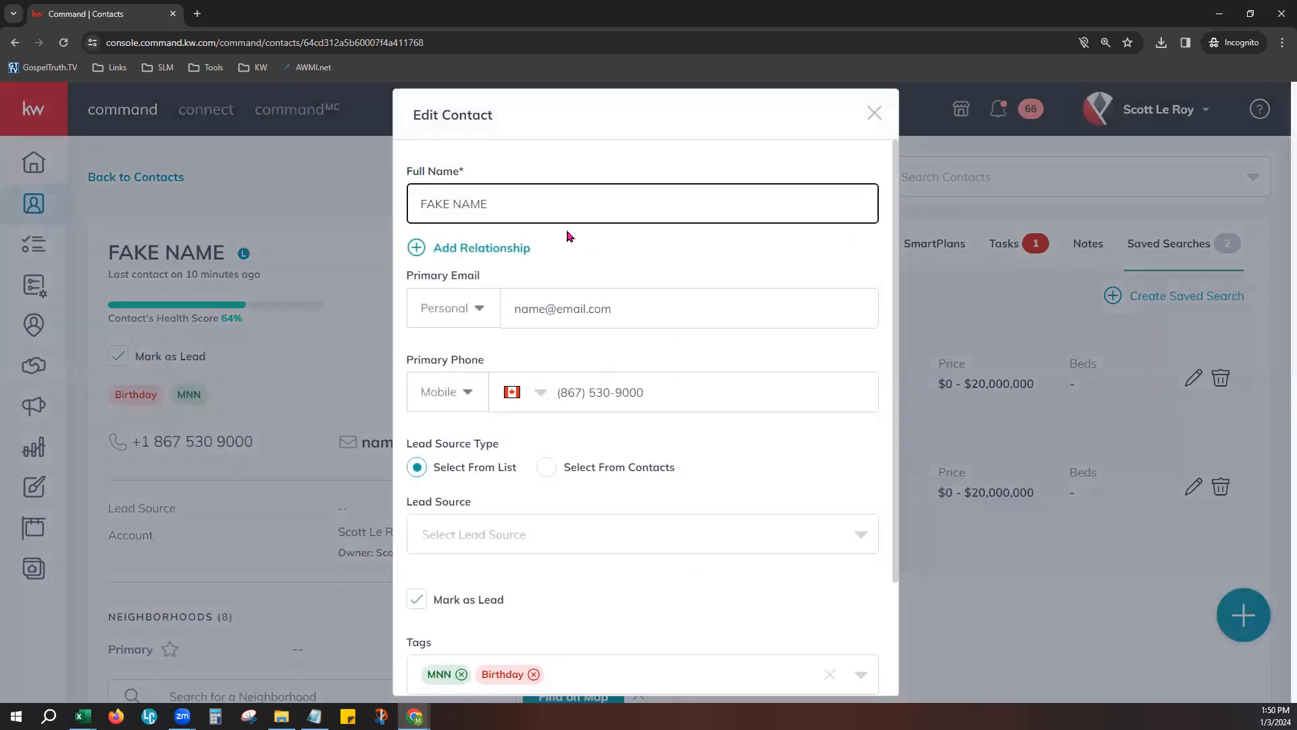
- Try adding a Spouse relationship with the related person's first name, browse the other relationship types, and discard the entry
click(502, 250)
click(585, 262)
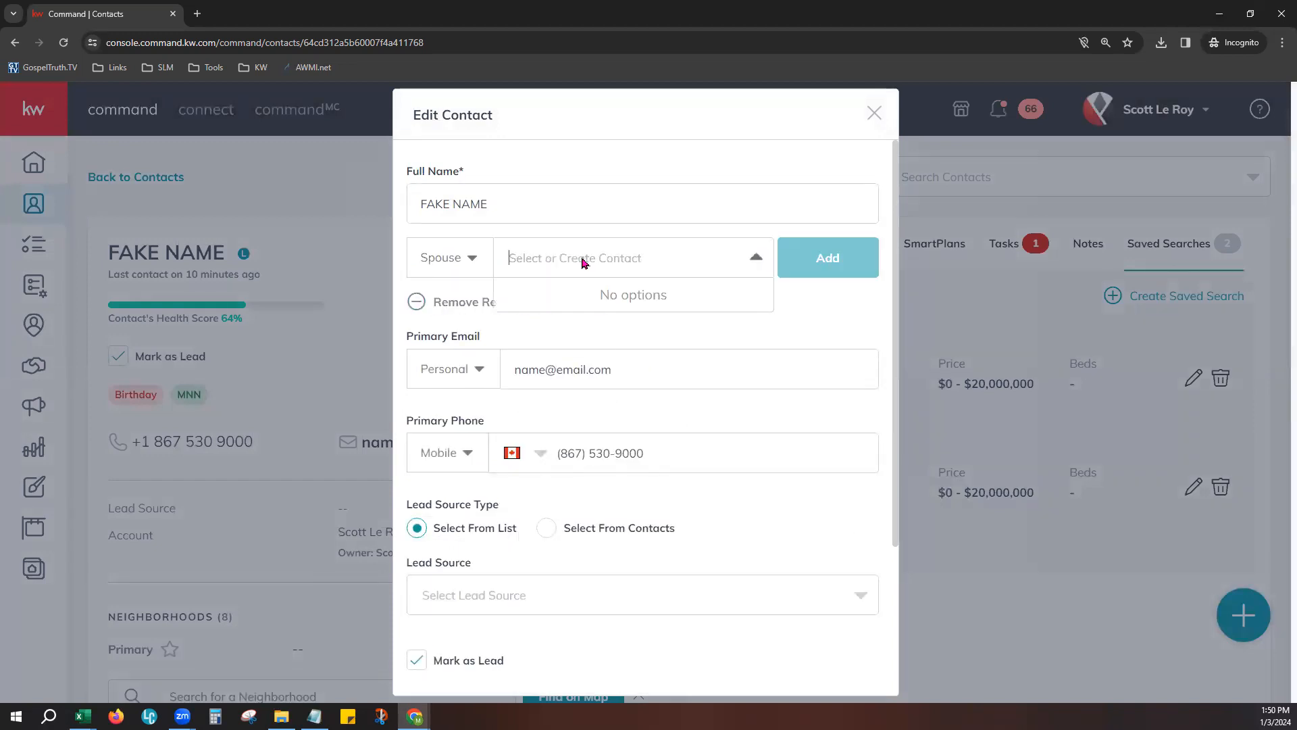
text(Jane)
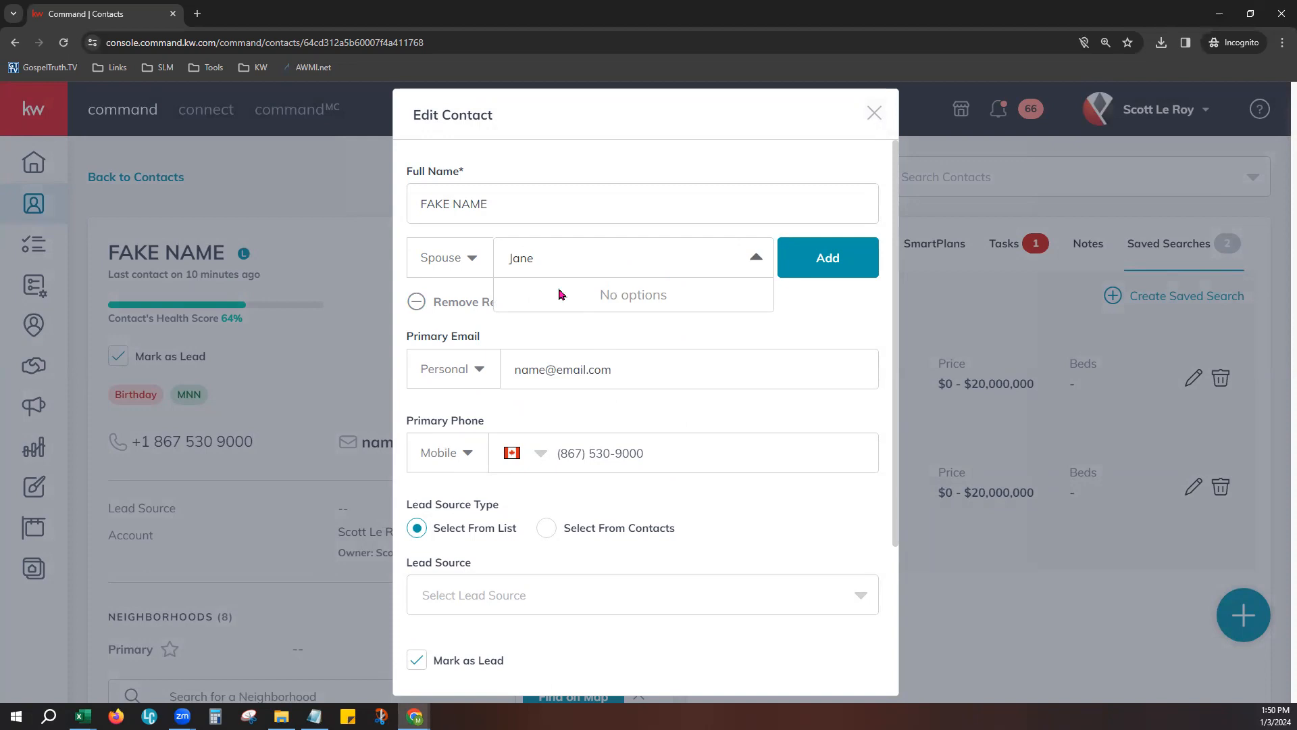
click(475, 256)
scroll(485, 337, down, 5)
scroll(485, 338, down, 5)
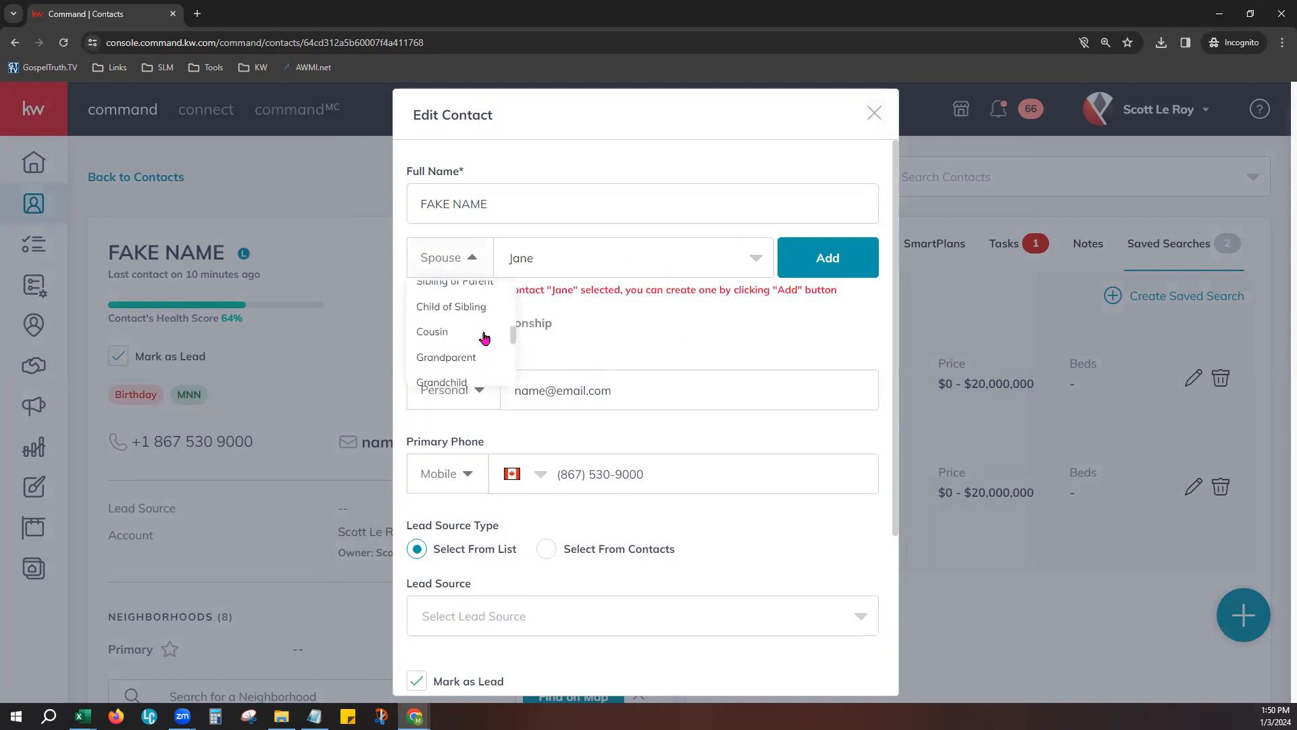
scroll(479, 343, down, 4)
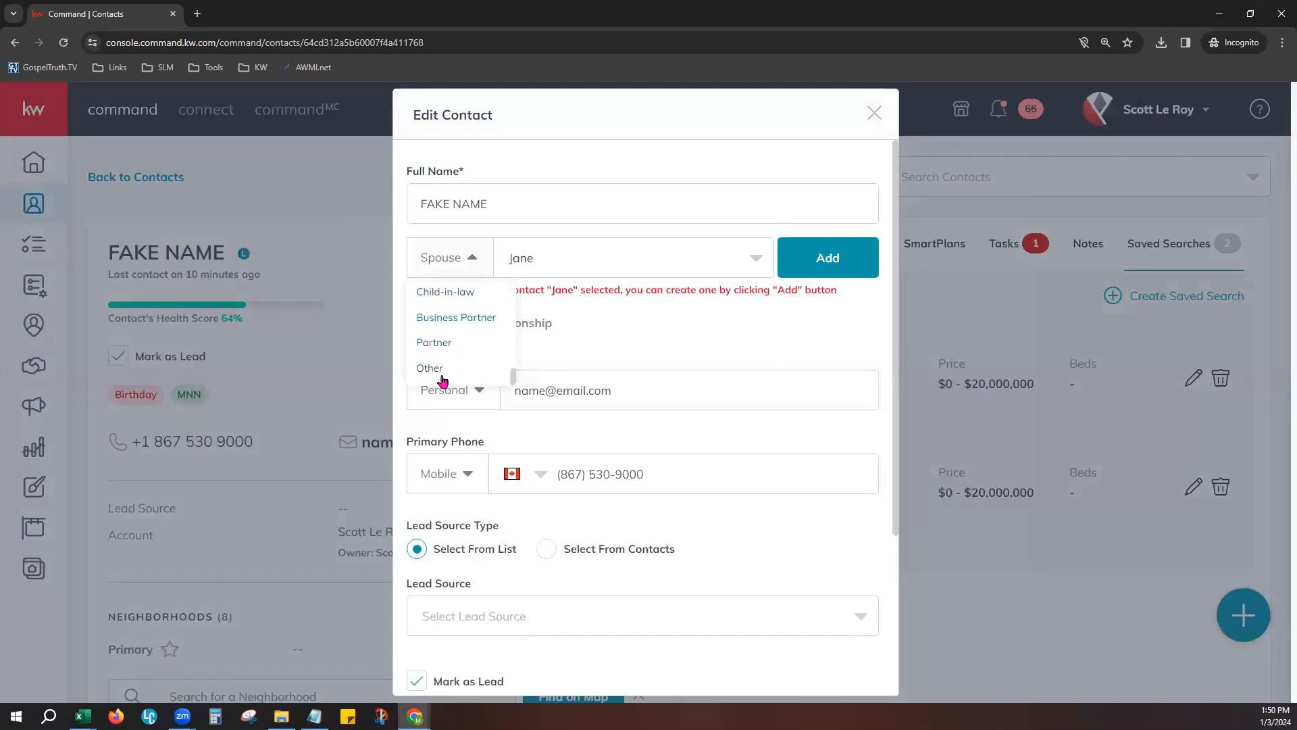
click(662, 329)
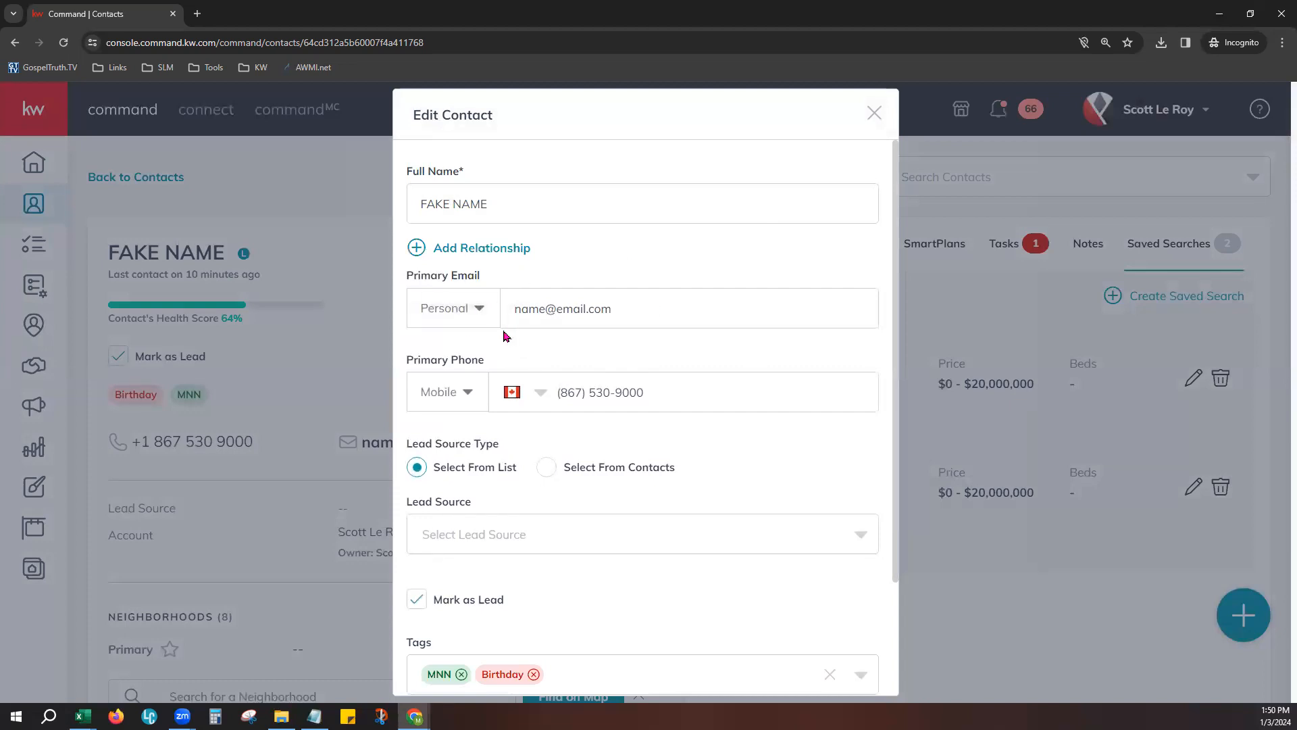
- Look through the available lead sources in the contact's edit form without selecting one
scroll(709, 500, down, 2)
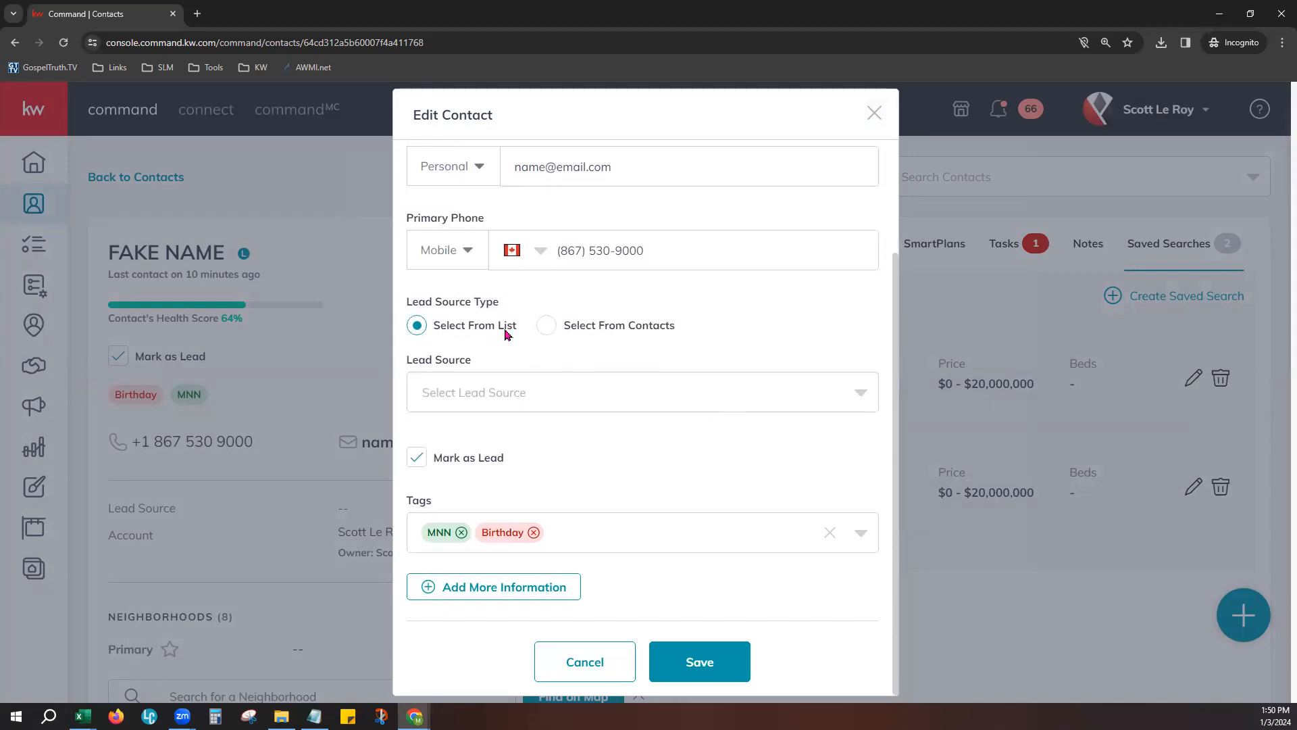
click(471, 390)
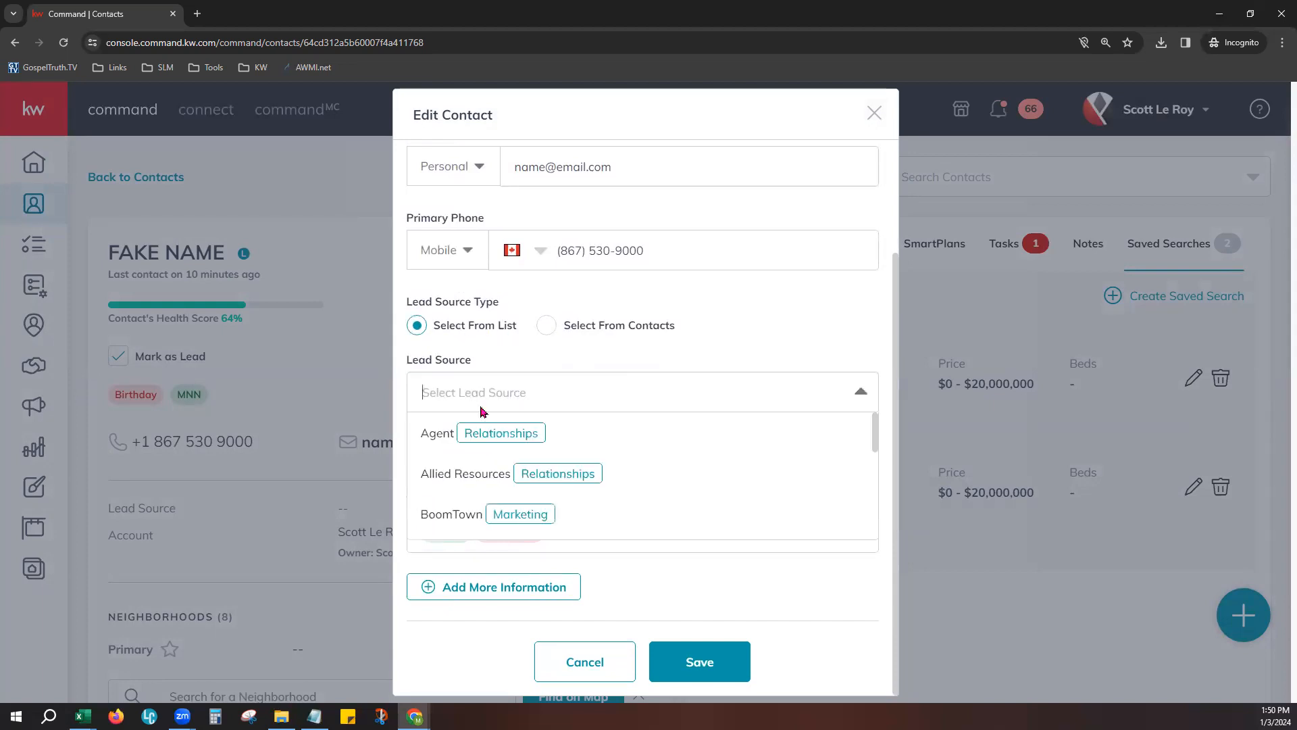
scroll(579, 481, down, 2)
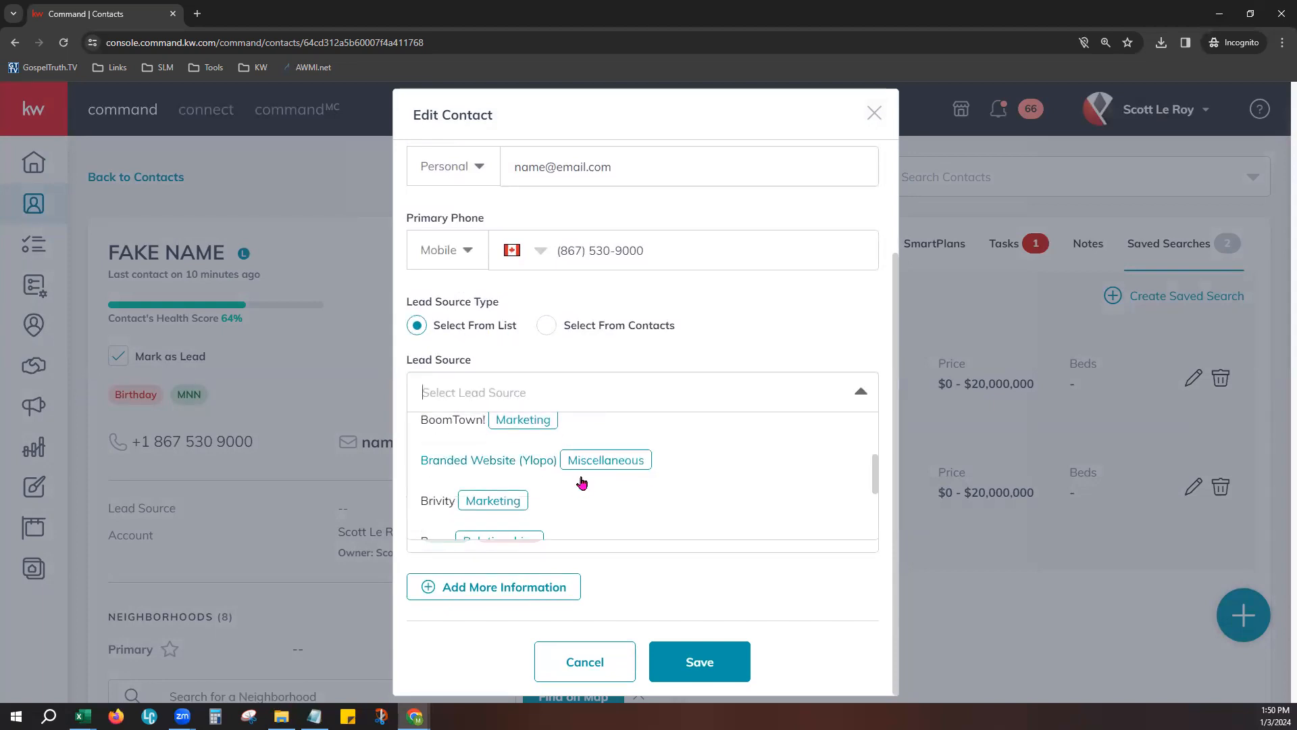
click(673, 315)
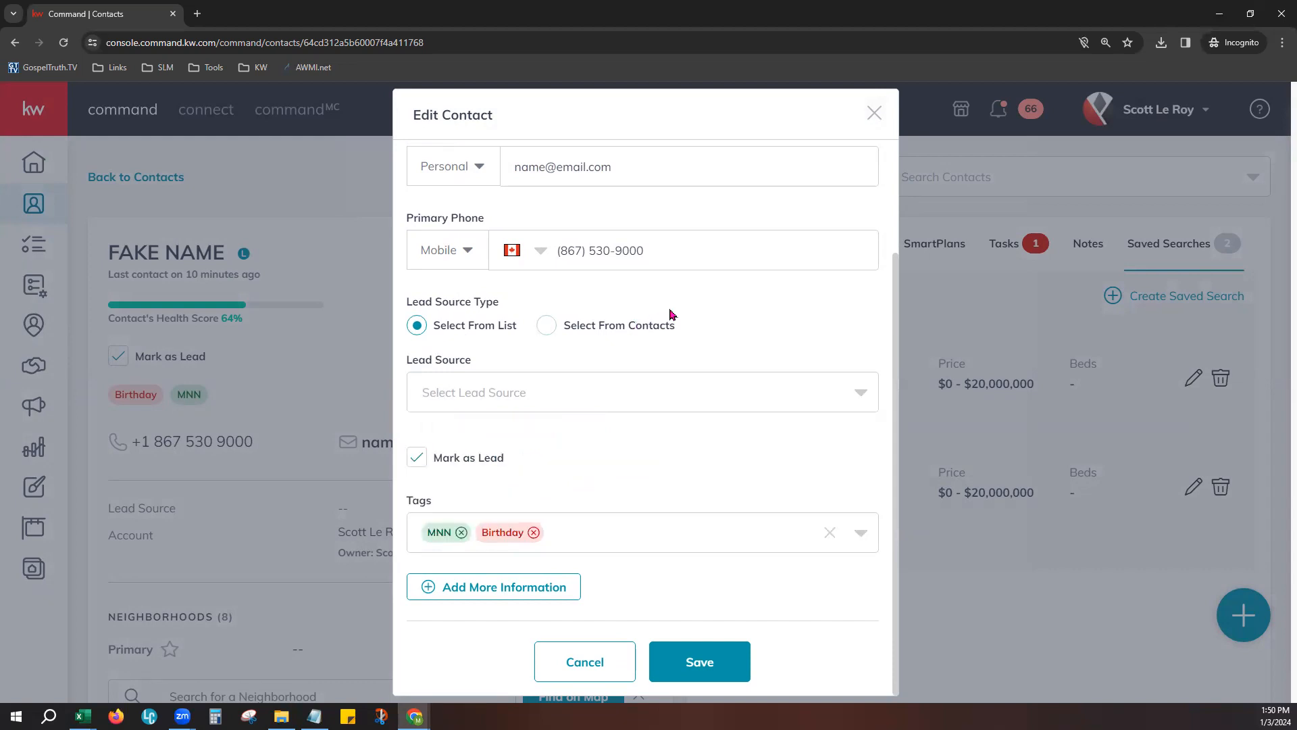
- Switch the lead source type to Select From Contacts and try finding a lead contact by first name
click(546, 326)
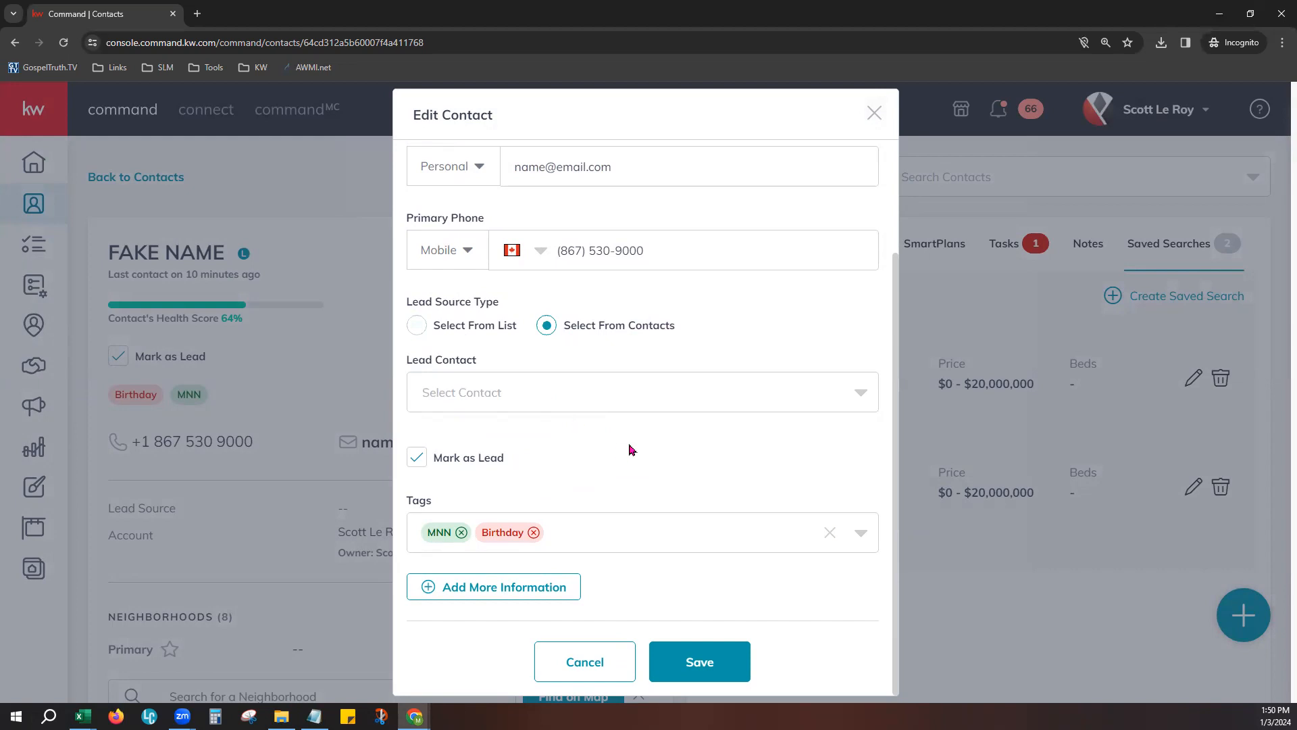
click(662, 388)
text(Jane)
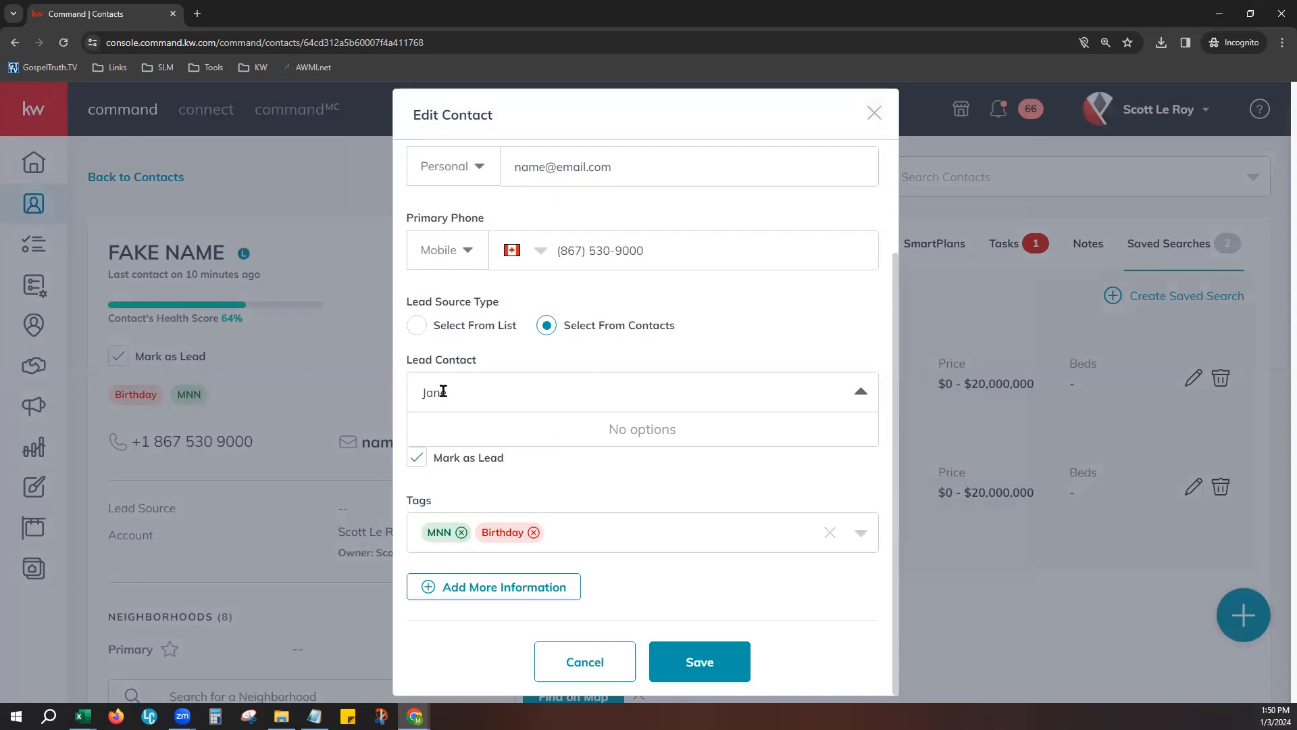
click(607, 491)
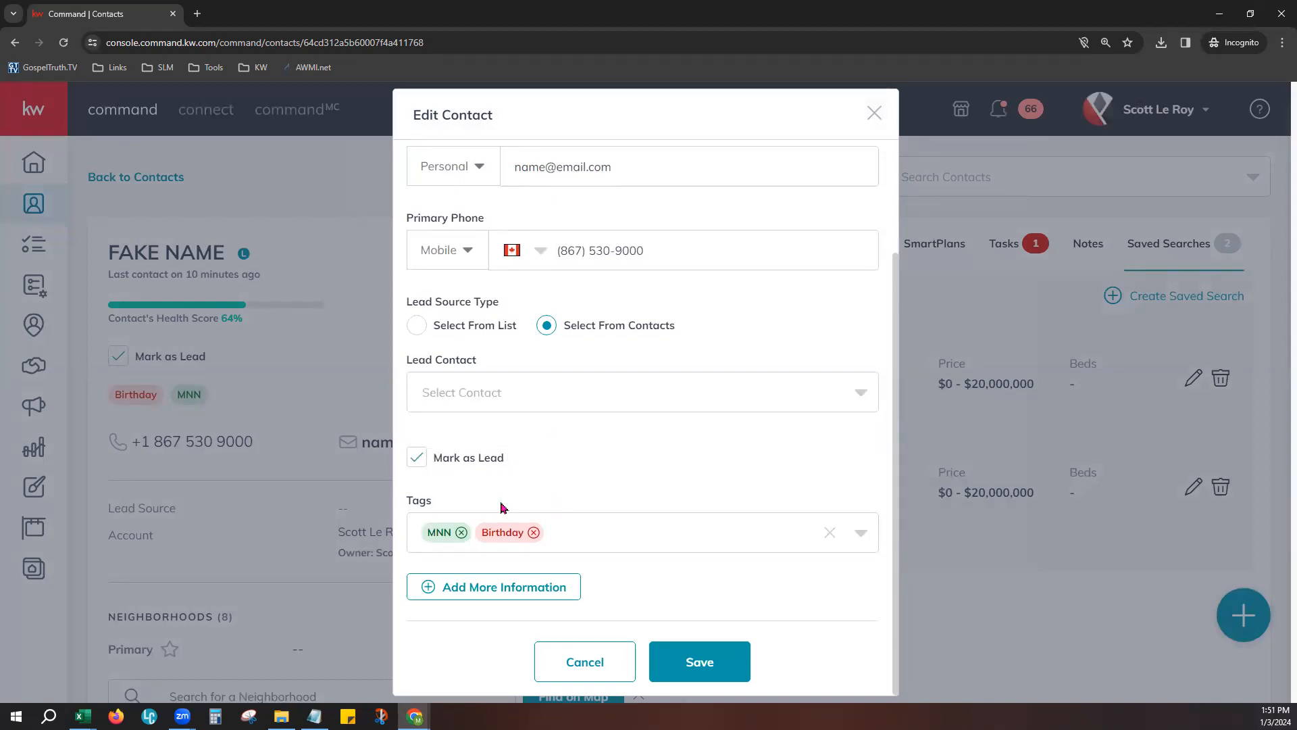
- Look through the available contact tags and try the custom tag name ZZZ without adding it
click(679, 531)
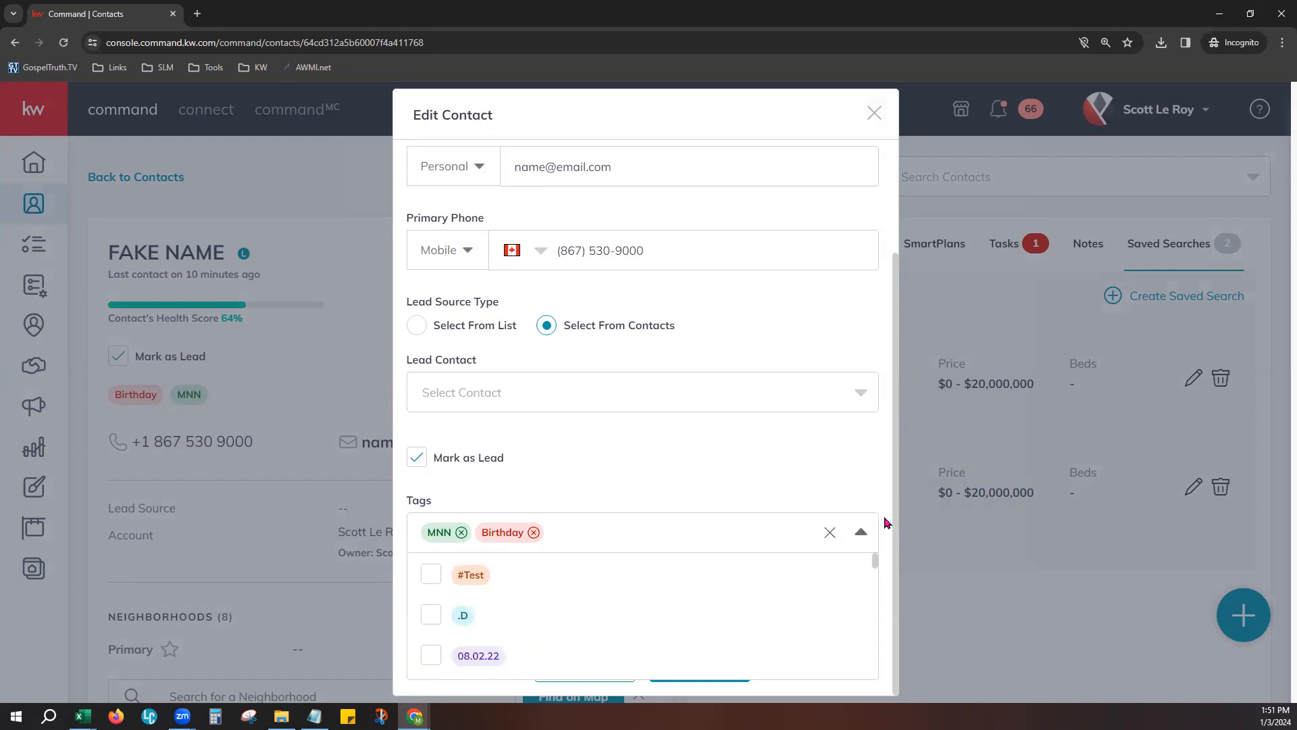
scroll(478, 656, down, 5)
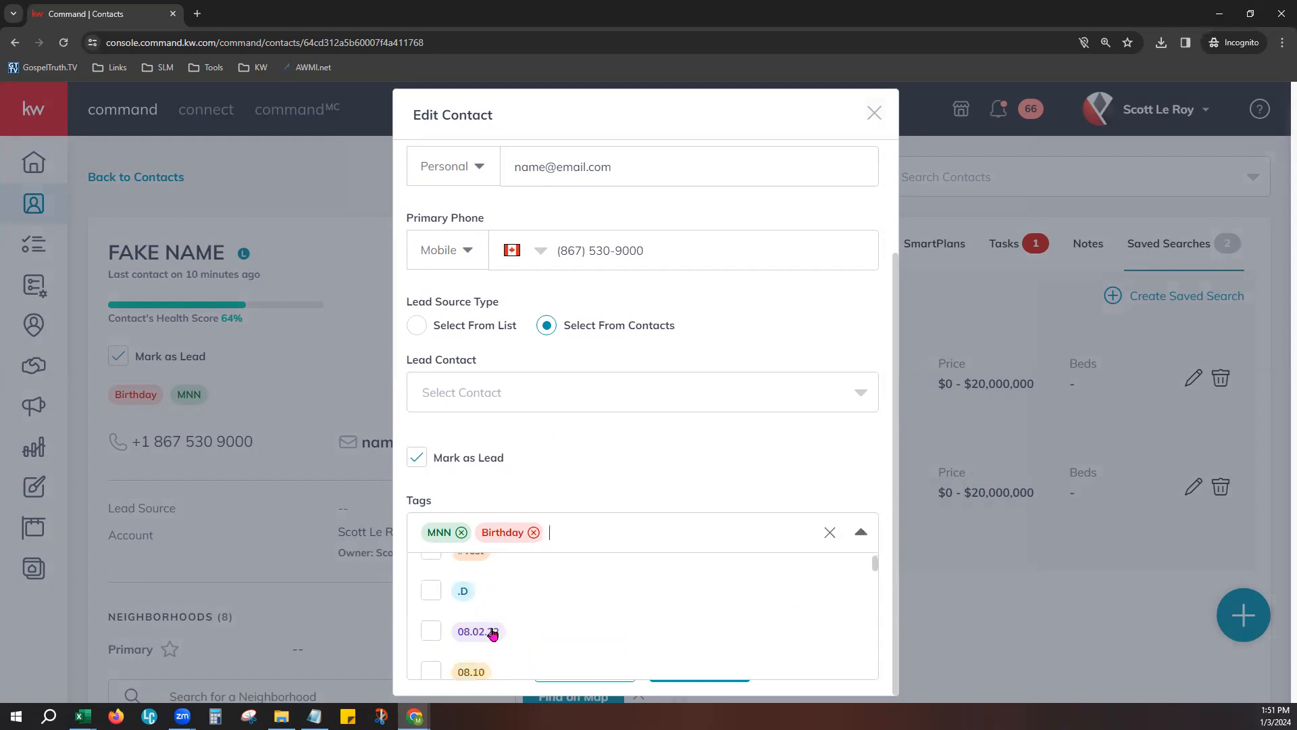
scroll(491, 628, down, 5)
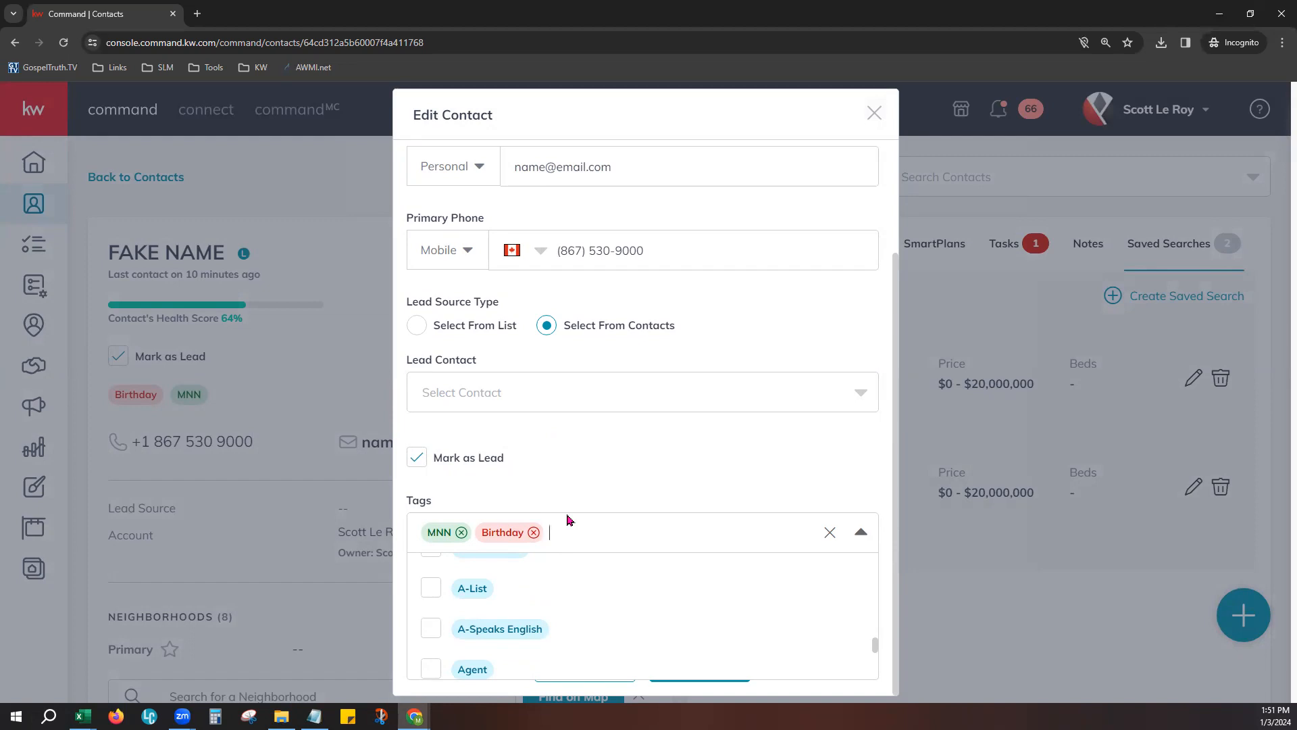
text(zzz)
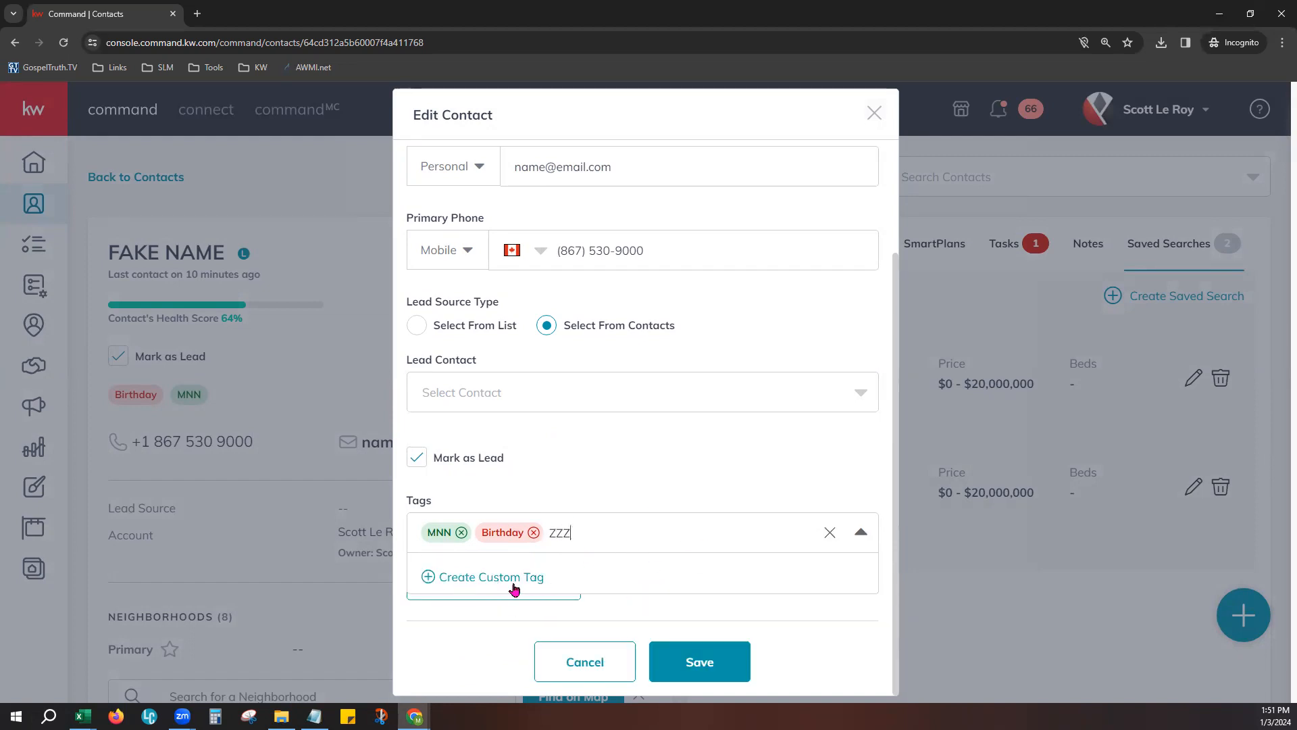
click(620, 468)
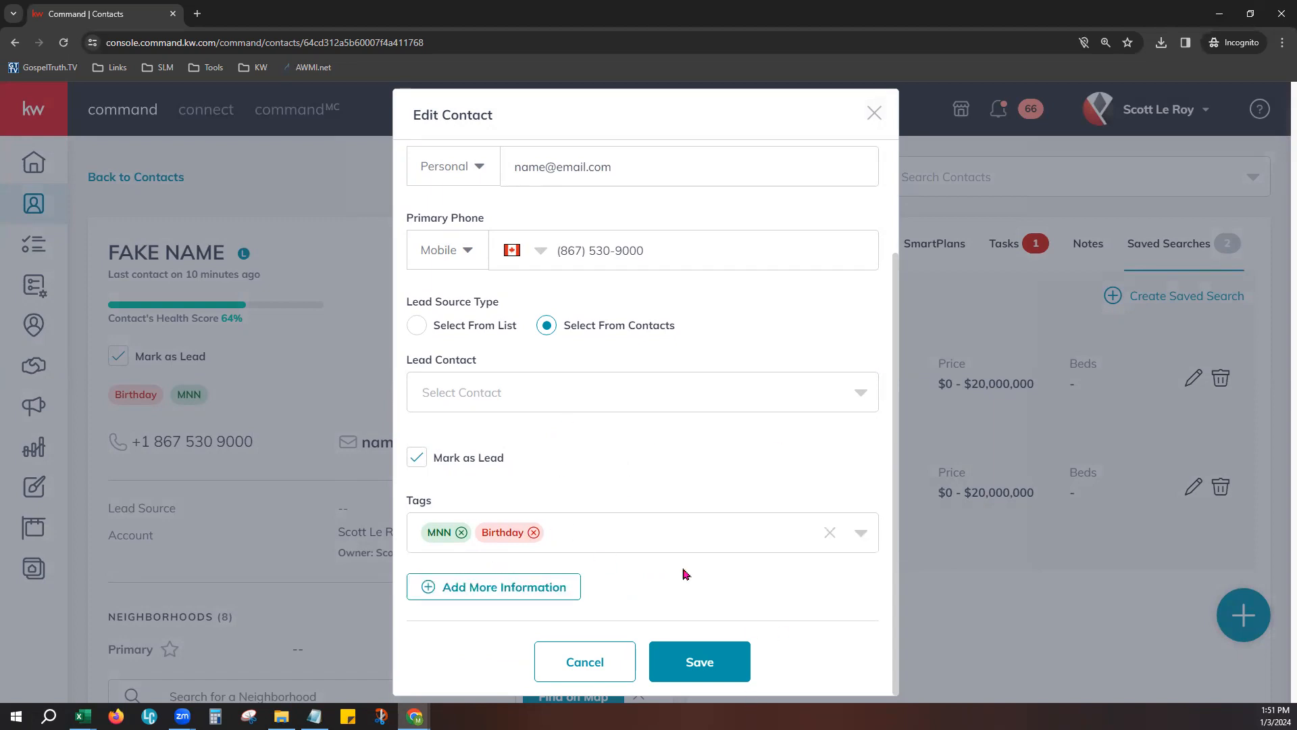
- Show more information fields in the edit form and review the Additional Contact Information section
click(456, 589)
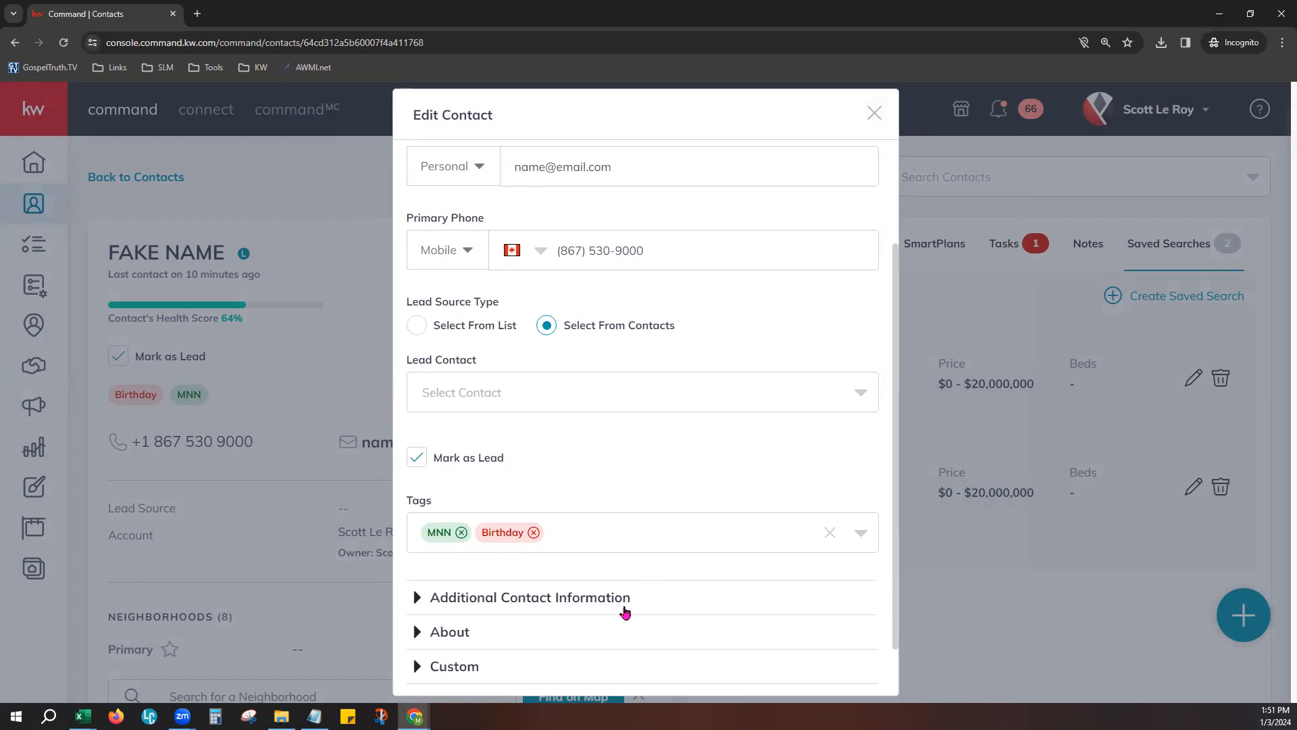
scroll(625, 613, down, 1)
click(463, 537)
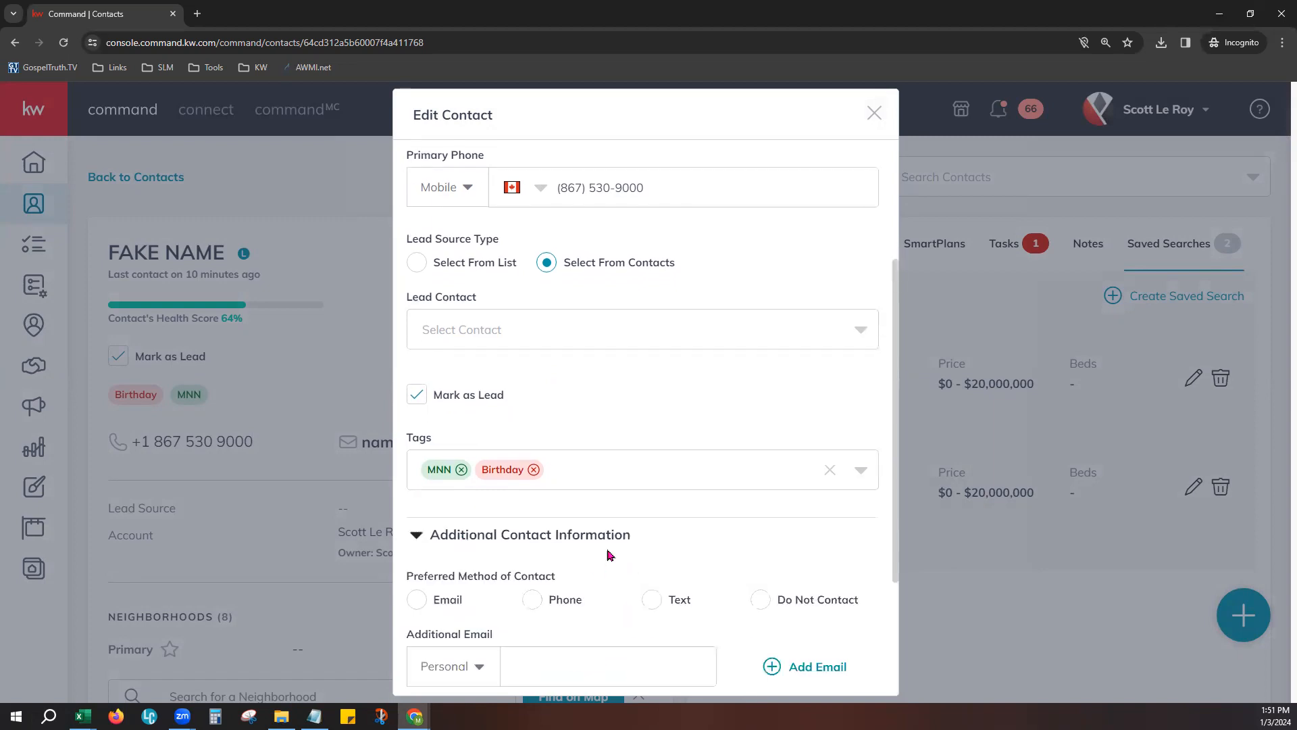
scroll(687, 545, down, 5)
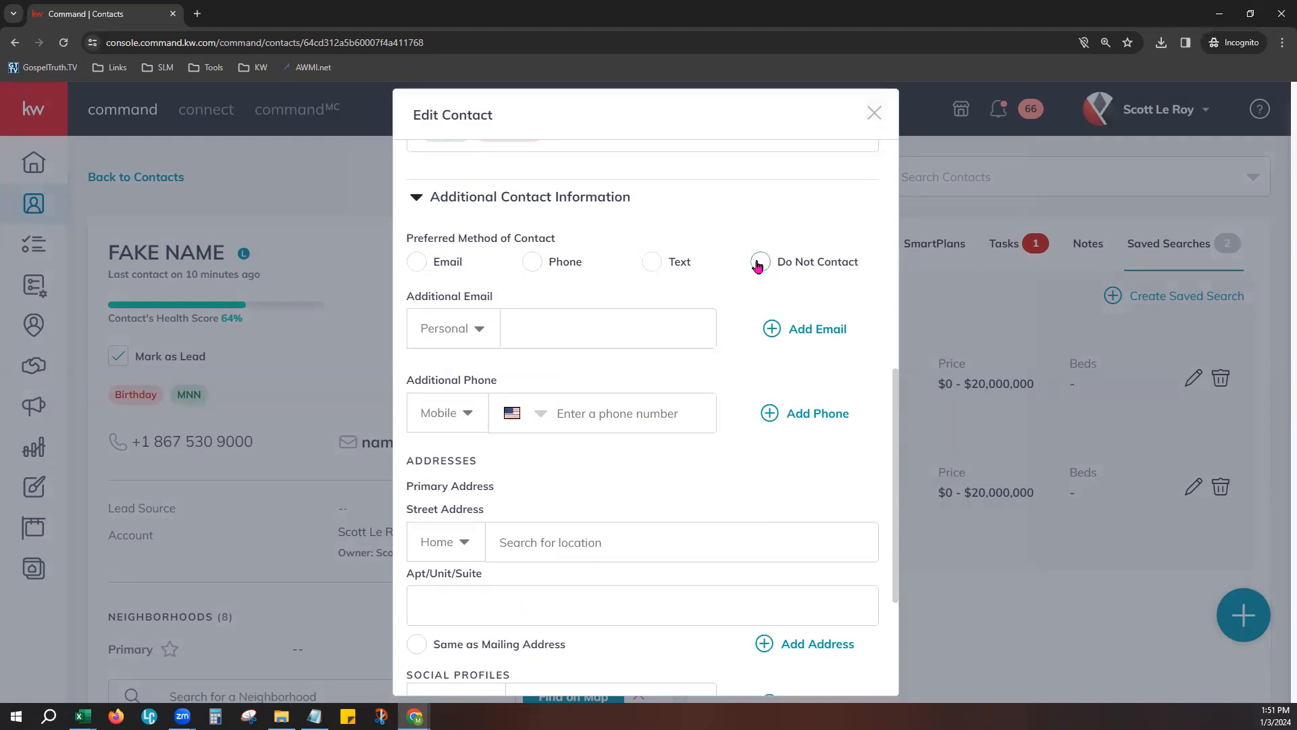
- Try moving the contact's primary email address into the additional email field
scroll(738, 404, up, 5)
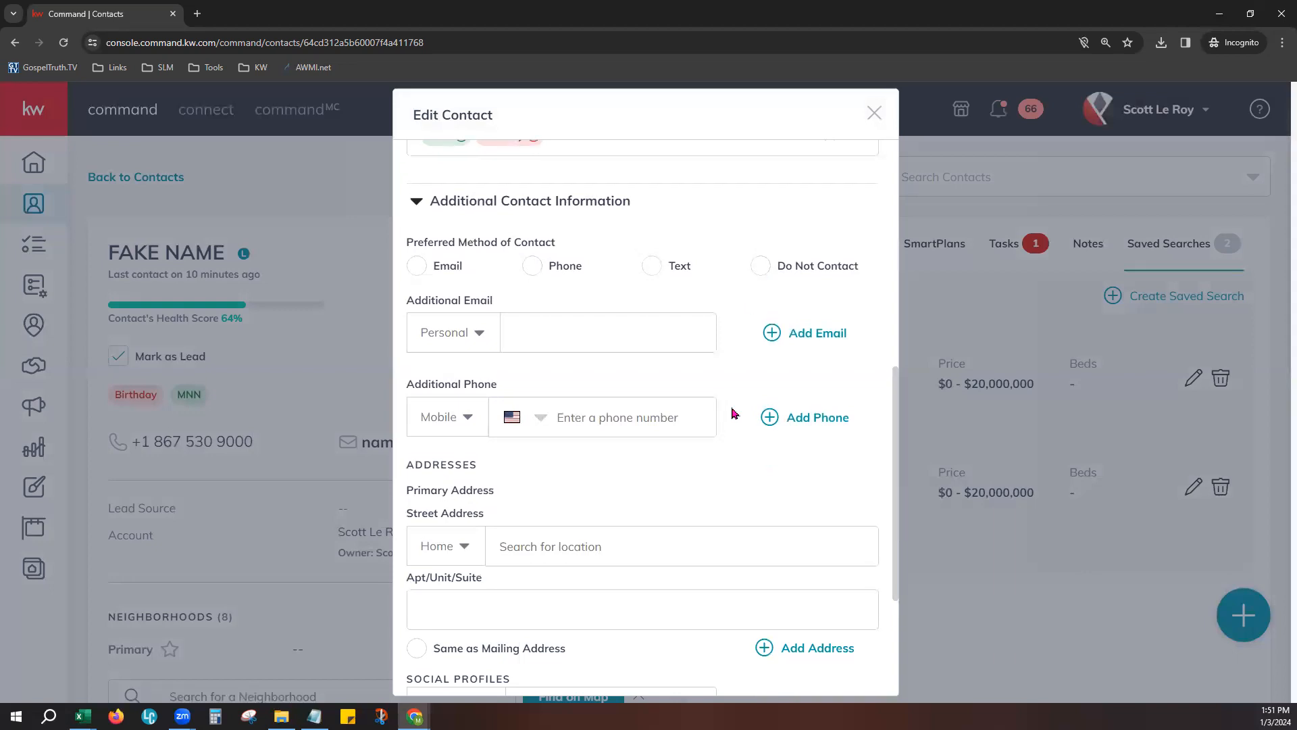
scroll(736, 405, up, 6)
triple_click(675, 301)
key(ctrl+c)
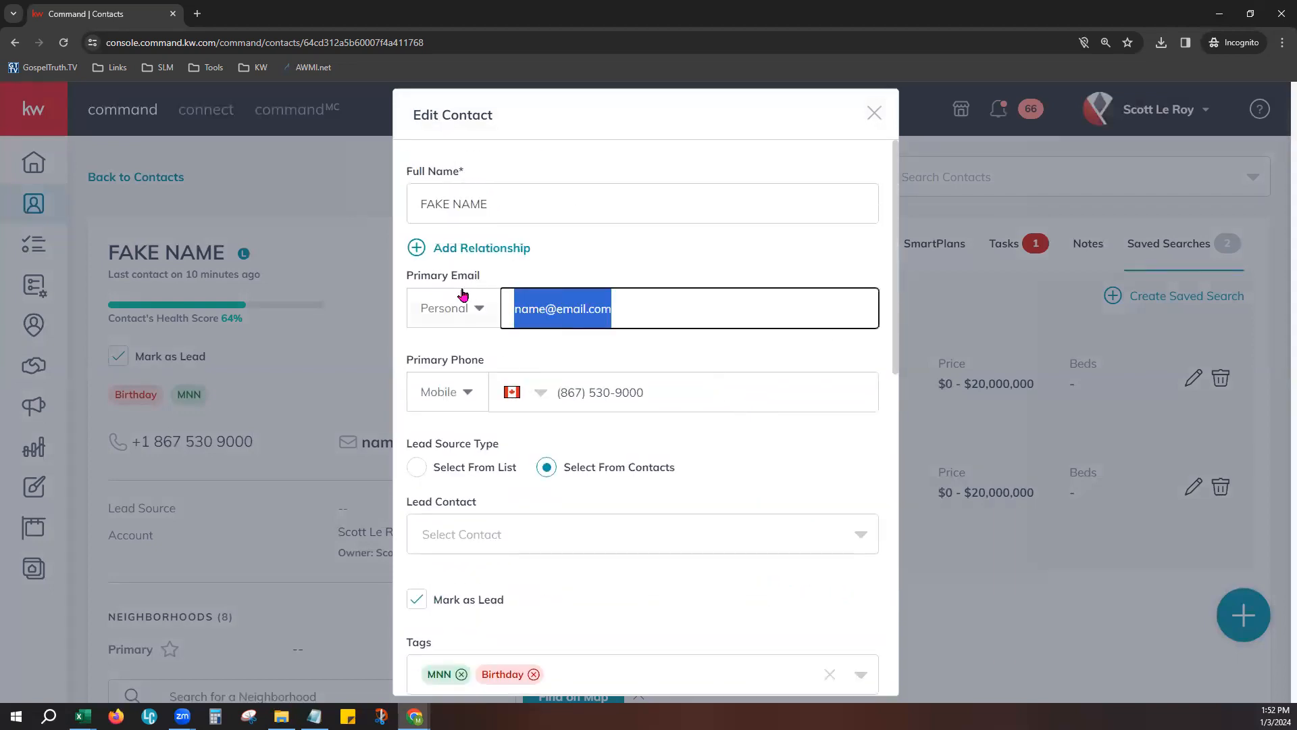
key(BackSpace)
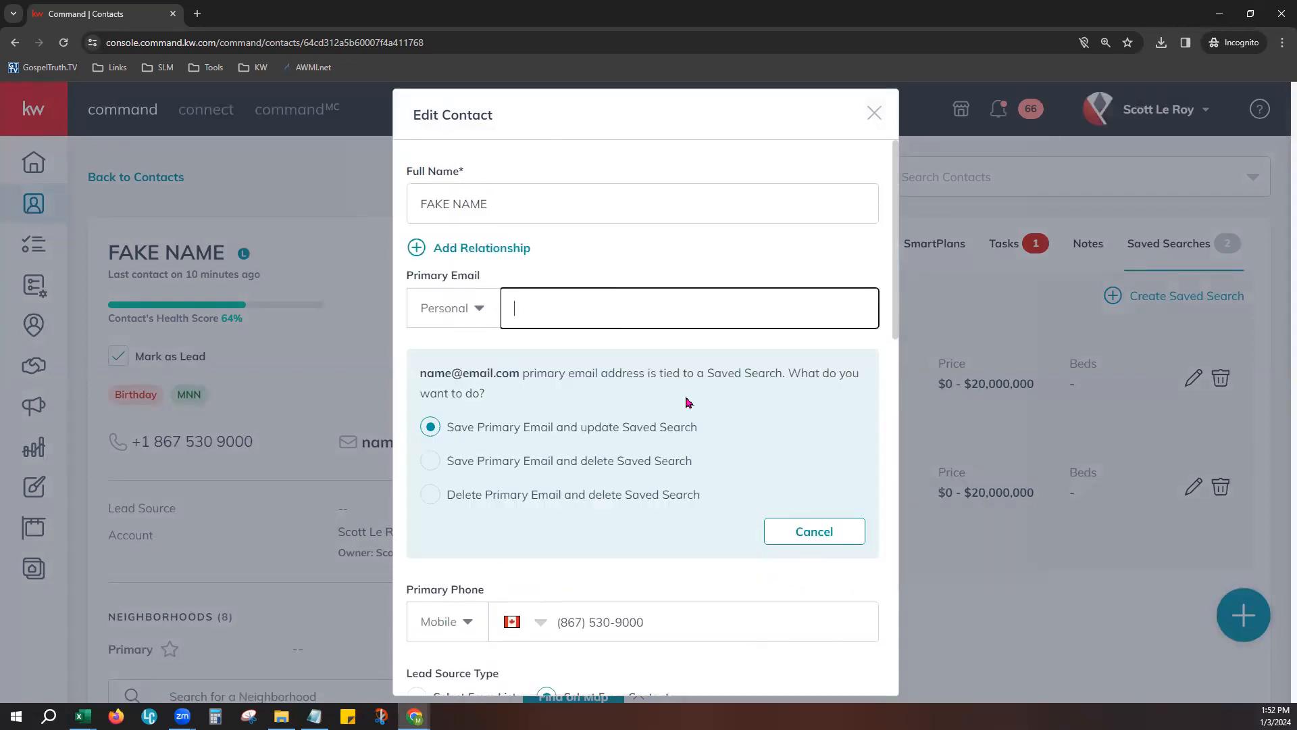
scroll(684, 588, down, 9)
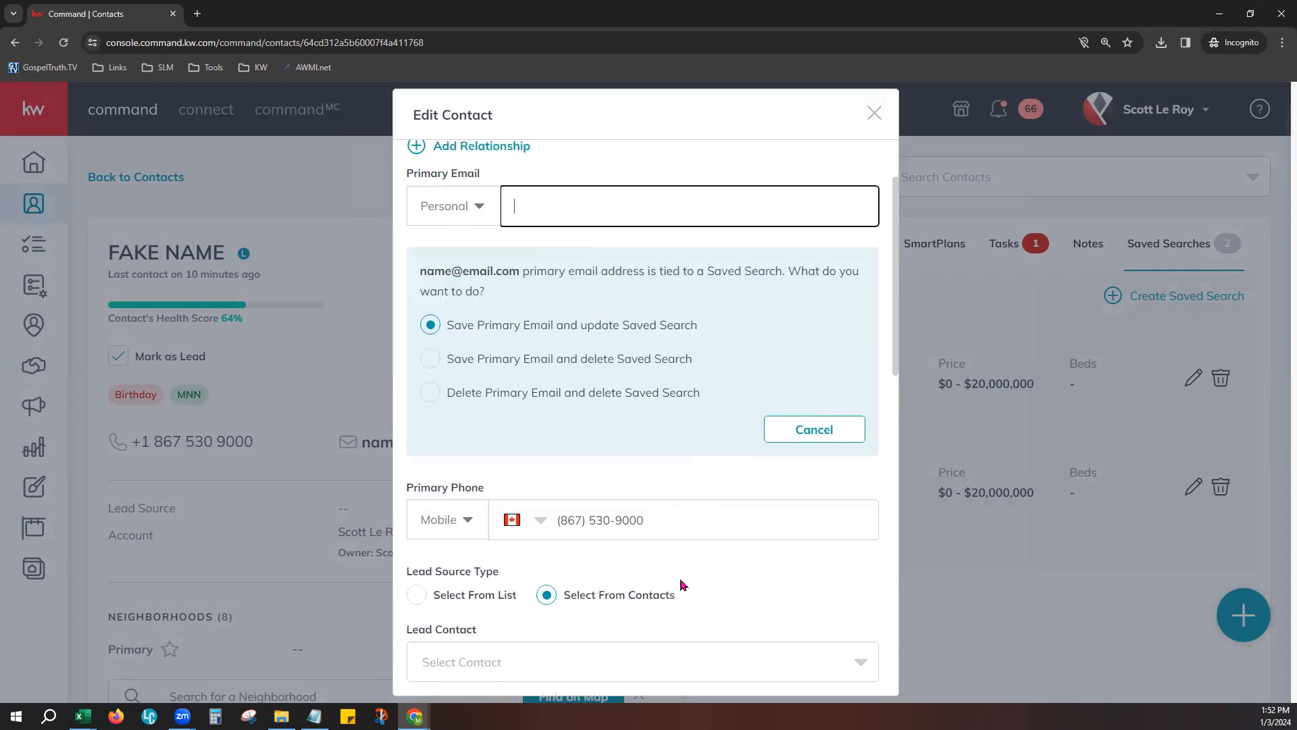
click(563, 487)
key(ctrl+v)
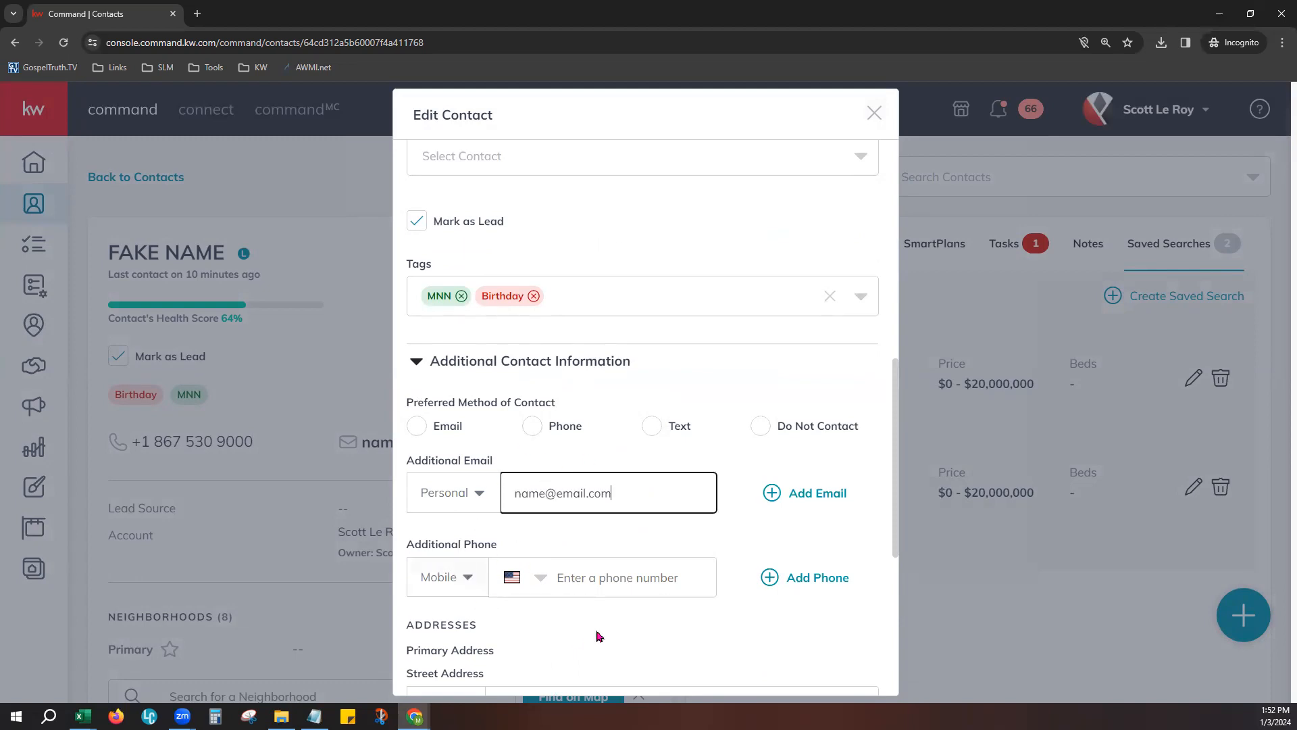
- Put the email address back as the contact's primary email and dismiss the saved search options
scroll(600, 632, down, 3)
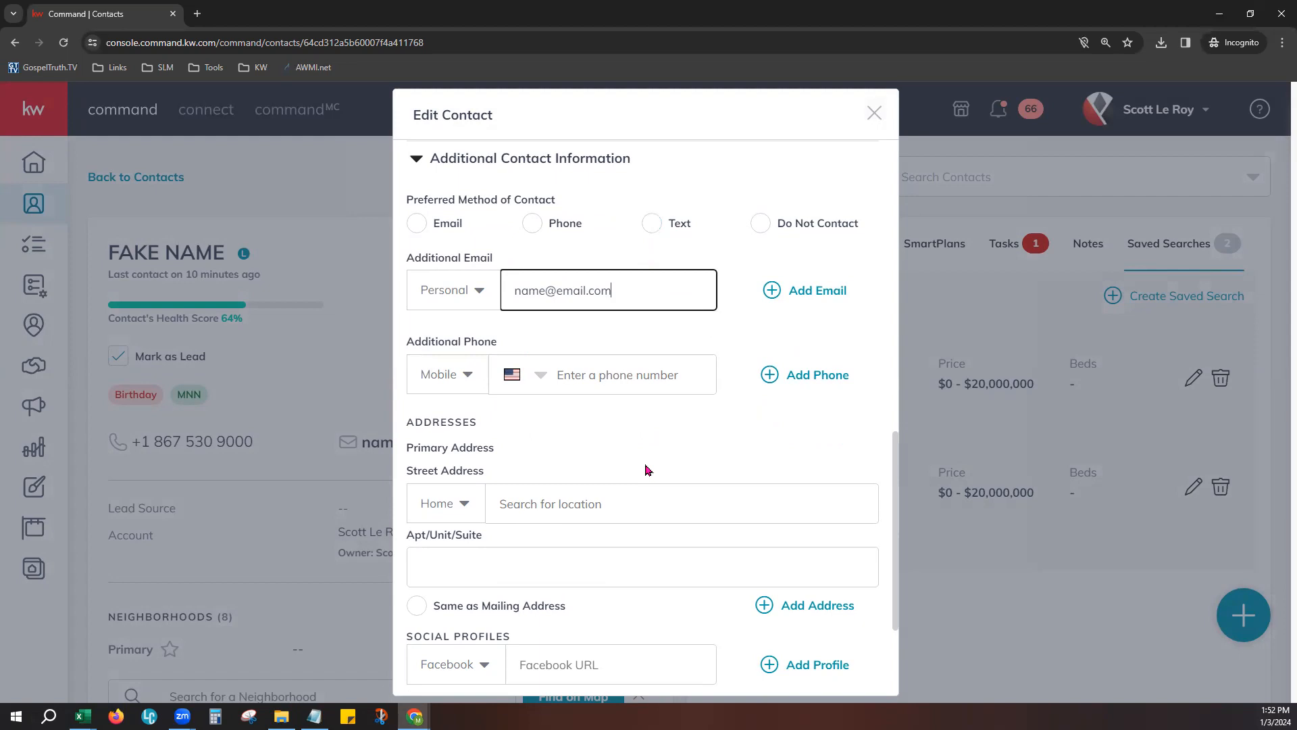
scroll(645, 469, up, 12)
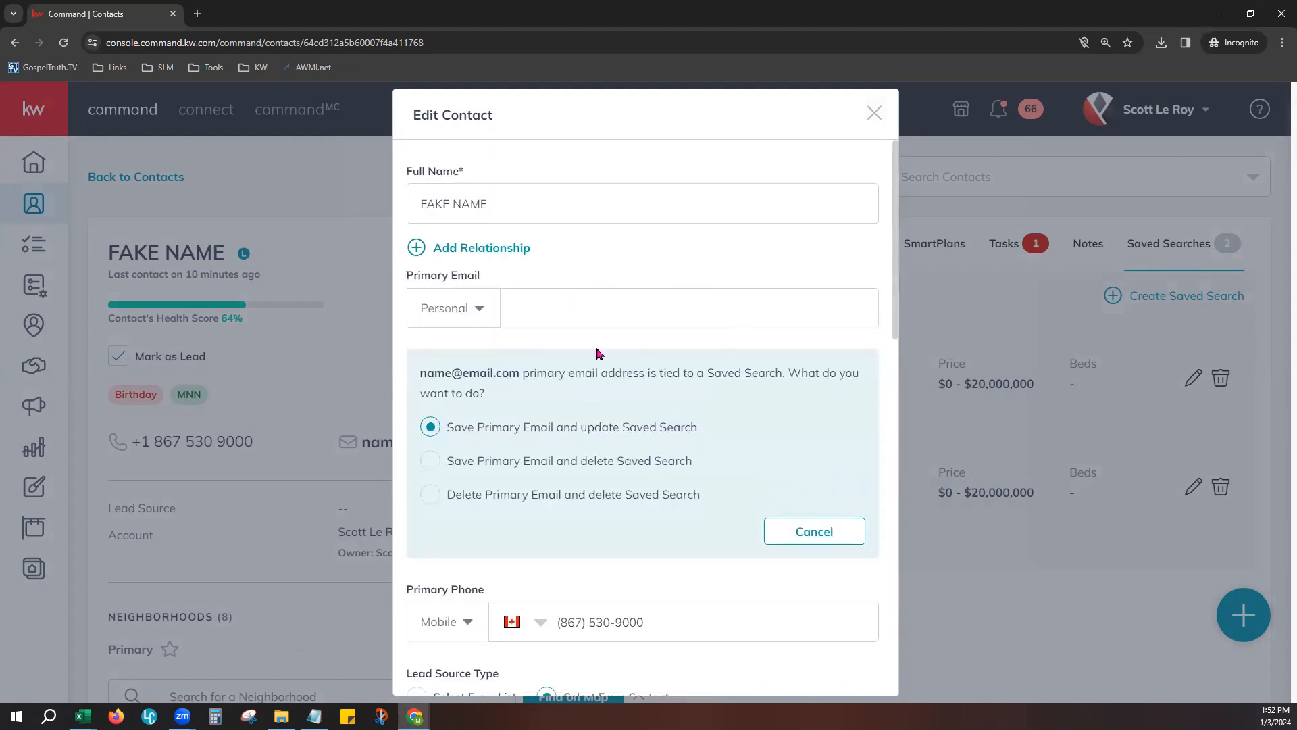
click(580, 319)
key(ctrl+v)
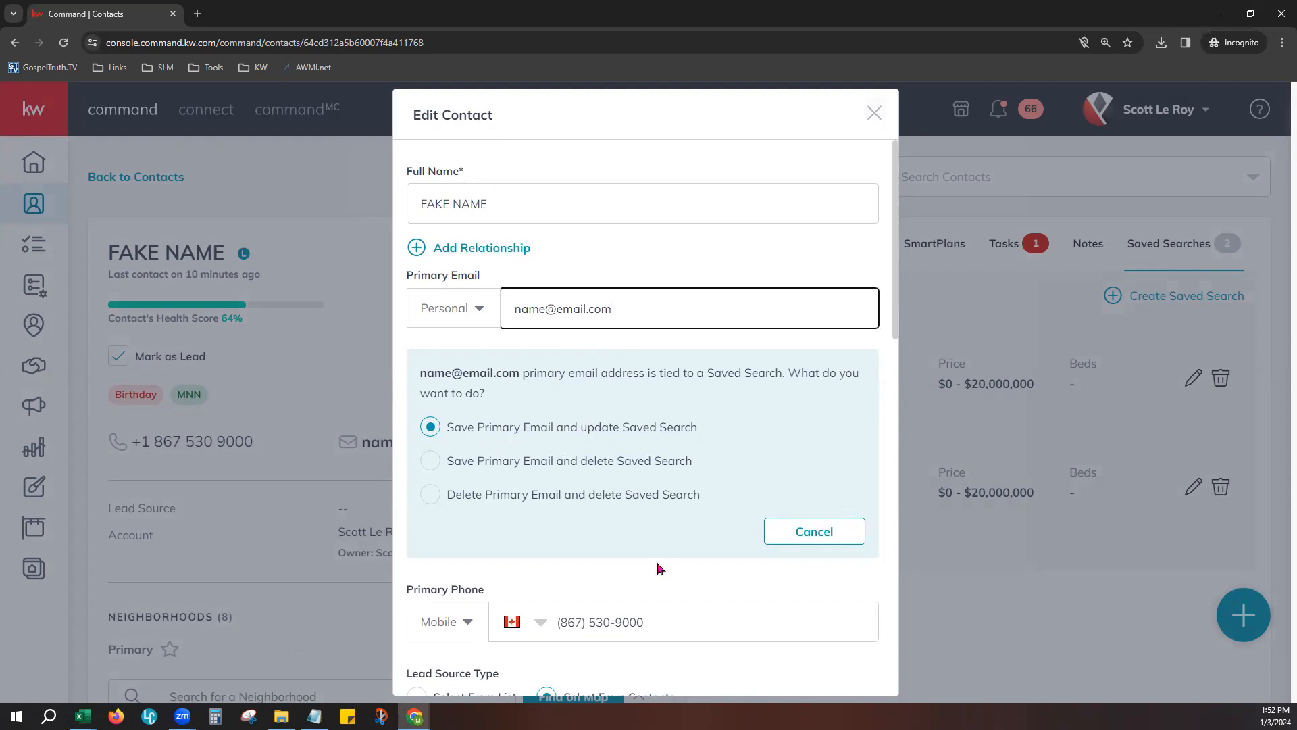
click(818, 546)
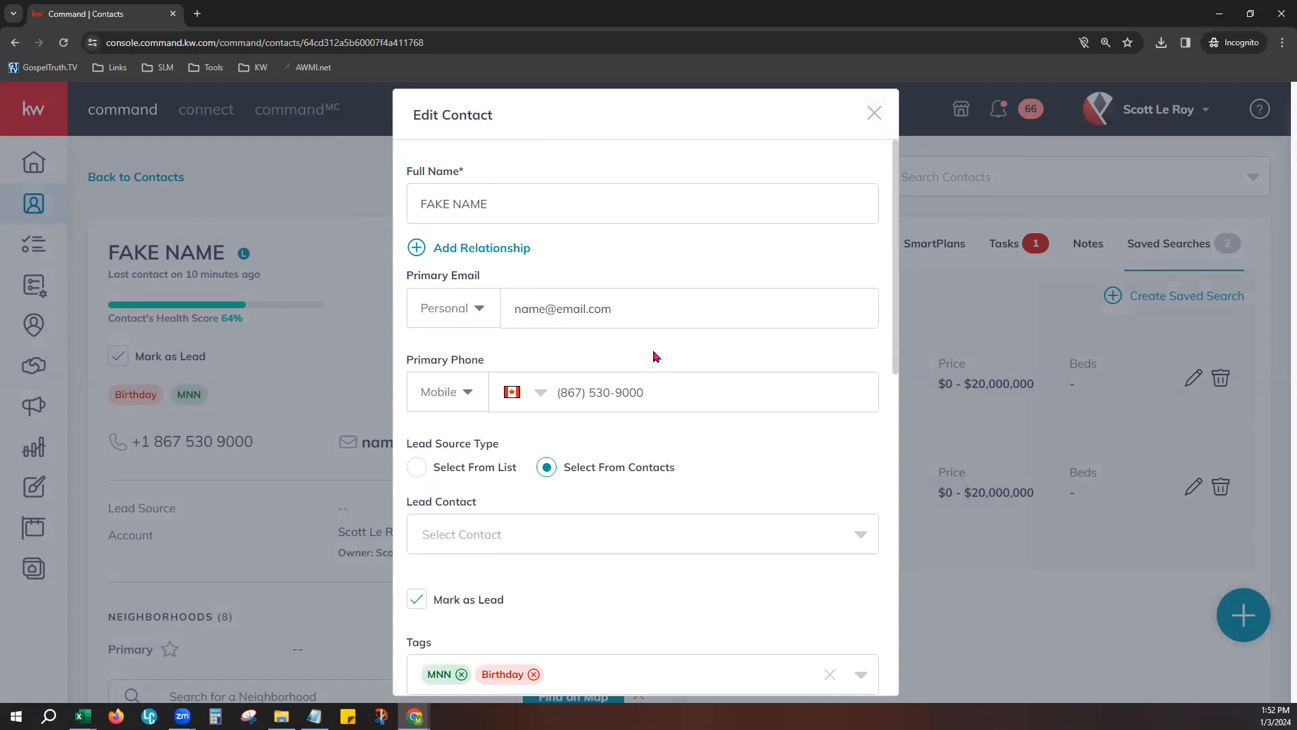
- Clear the contact's additional email
scroll(652, 307, down, 9)
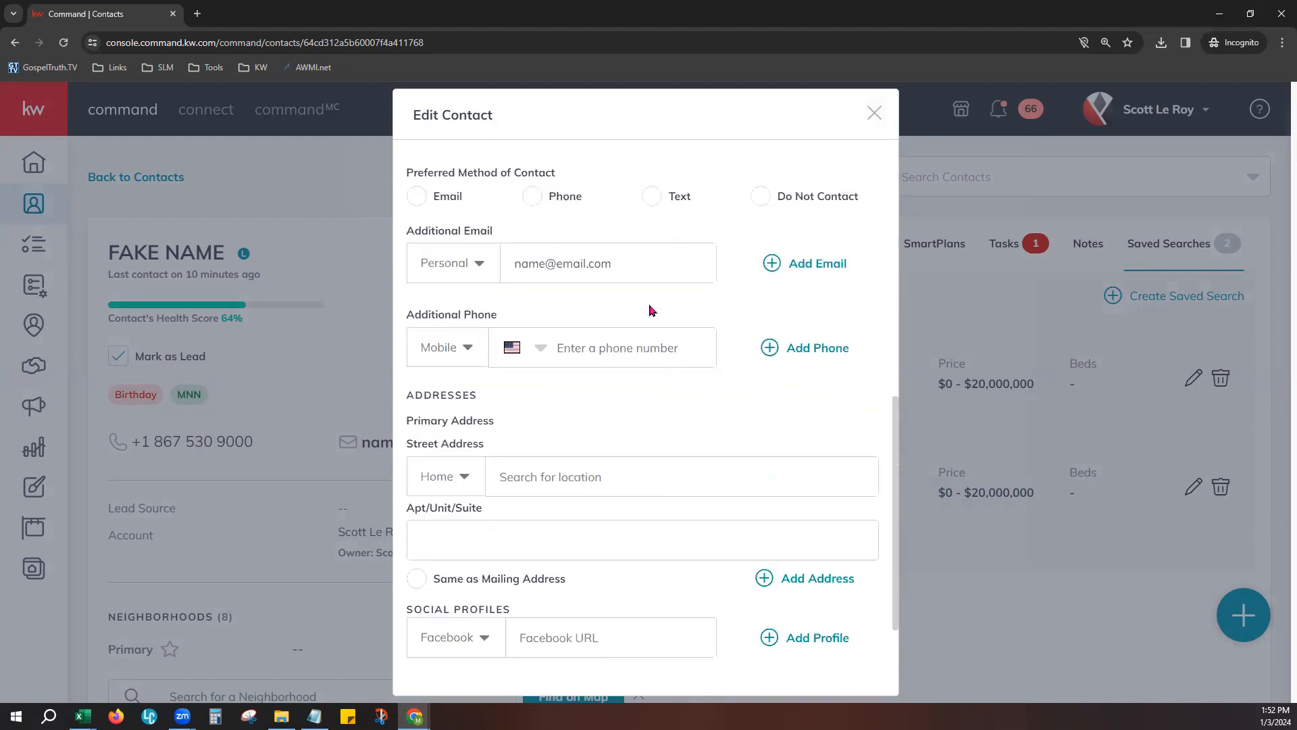
triple_click(638, 263)
key(BackSpace)
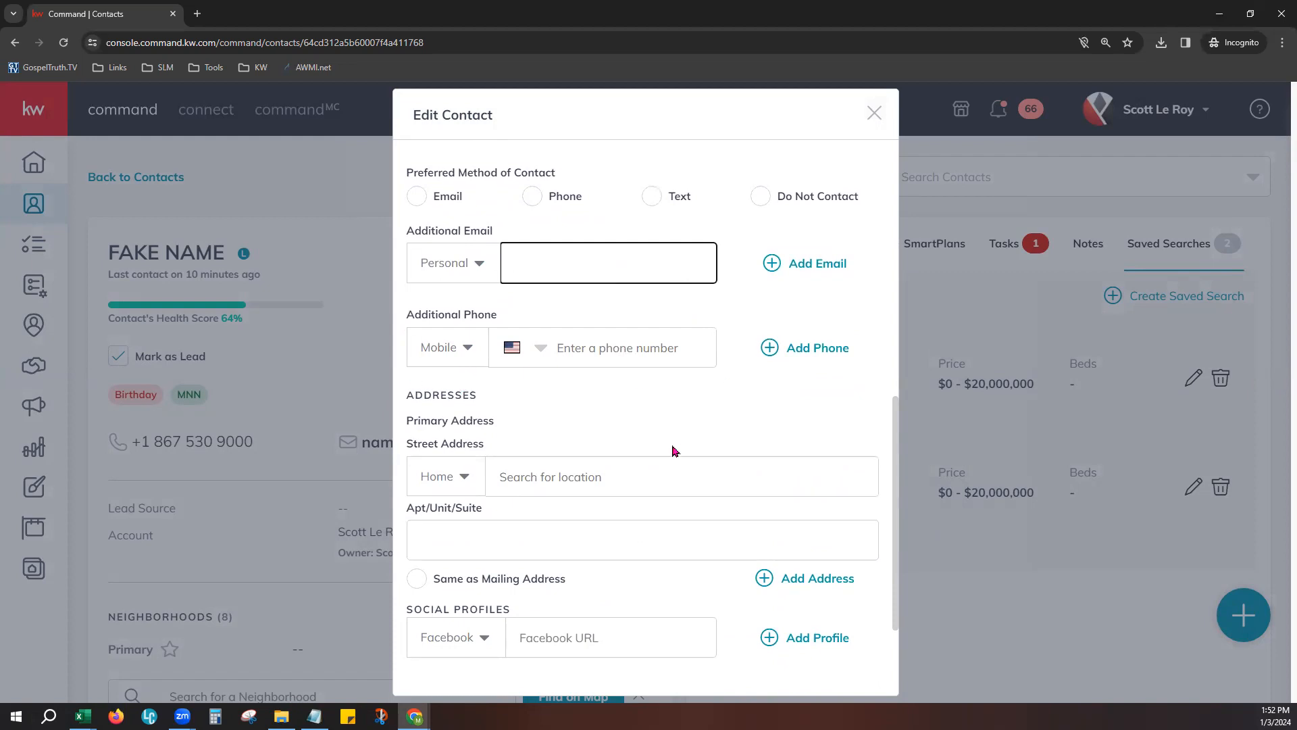
- Enter the contact's home street address from the suggested matches and mark it as the same as the mailing address
scroll(672, 433, down, 1)
scroll(665, 379, down, 1)
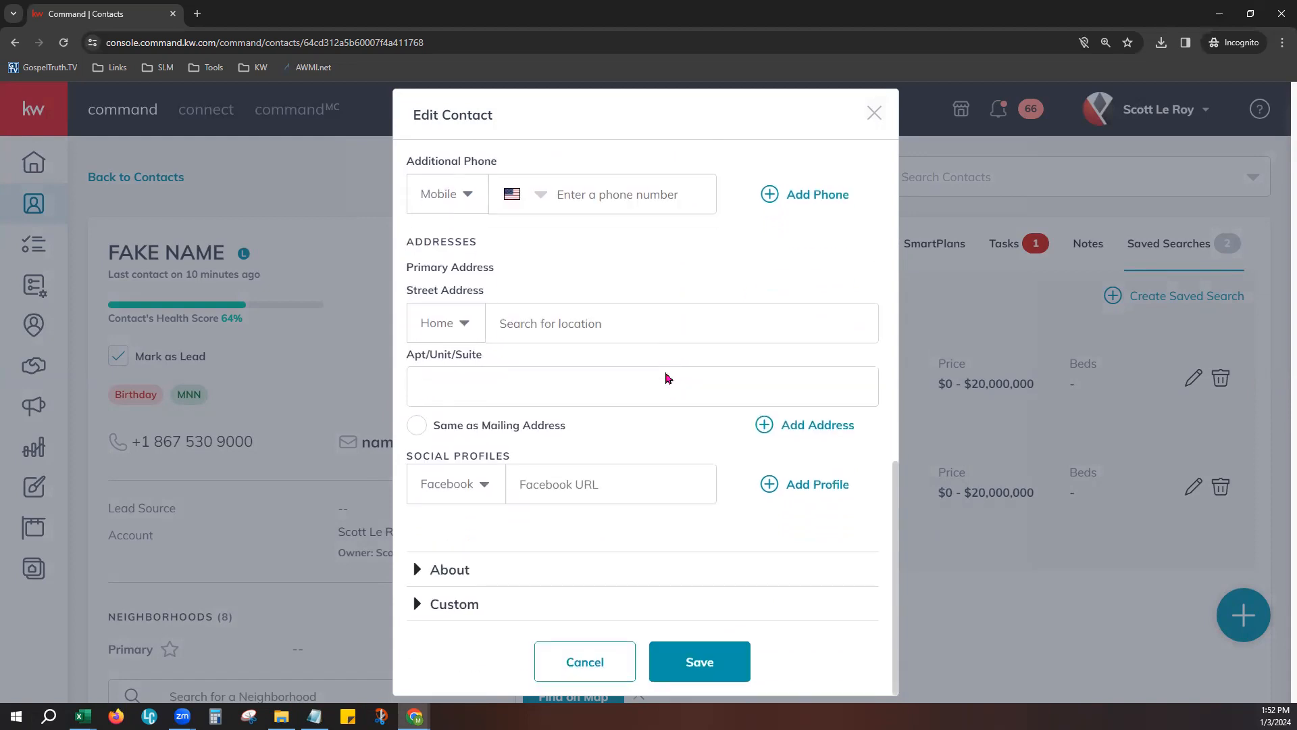
click(542, 315)
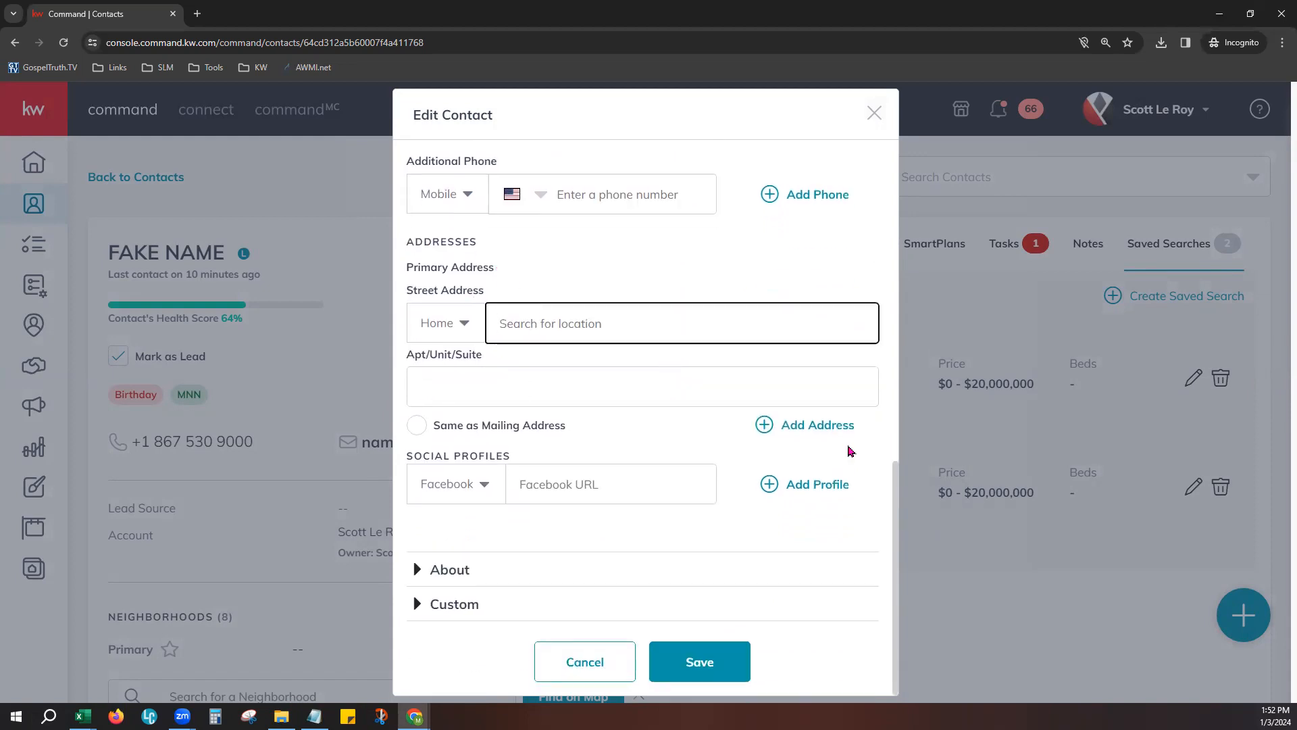
text(123 Main St)
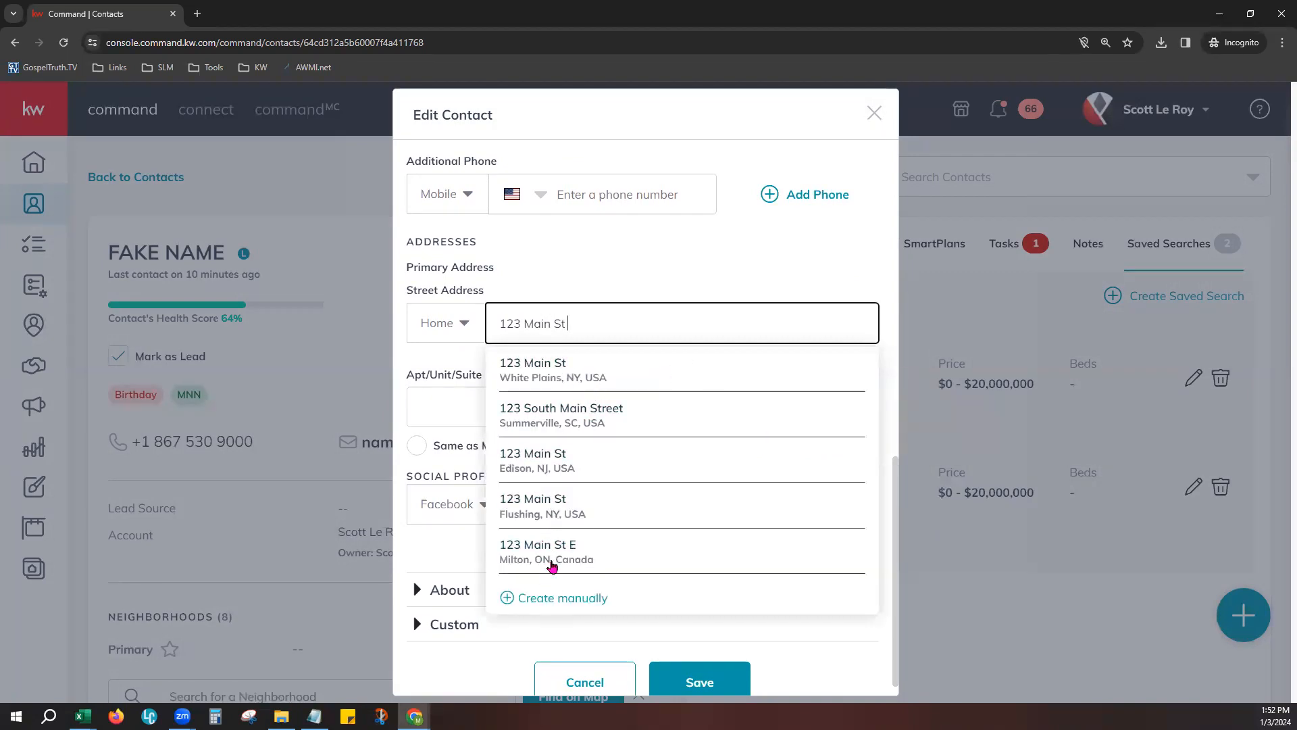
click(575, 509)
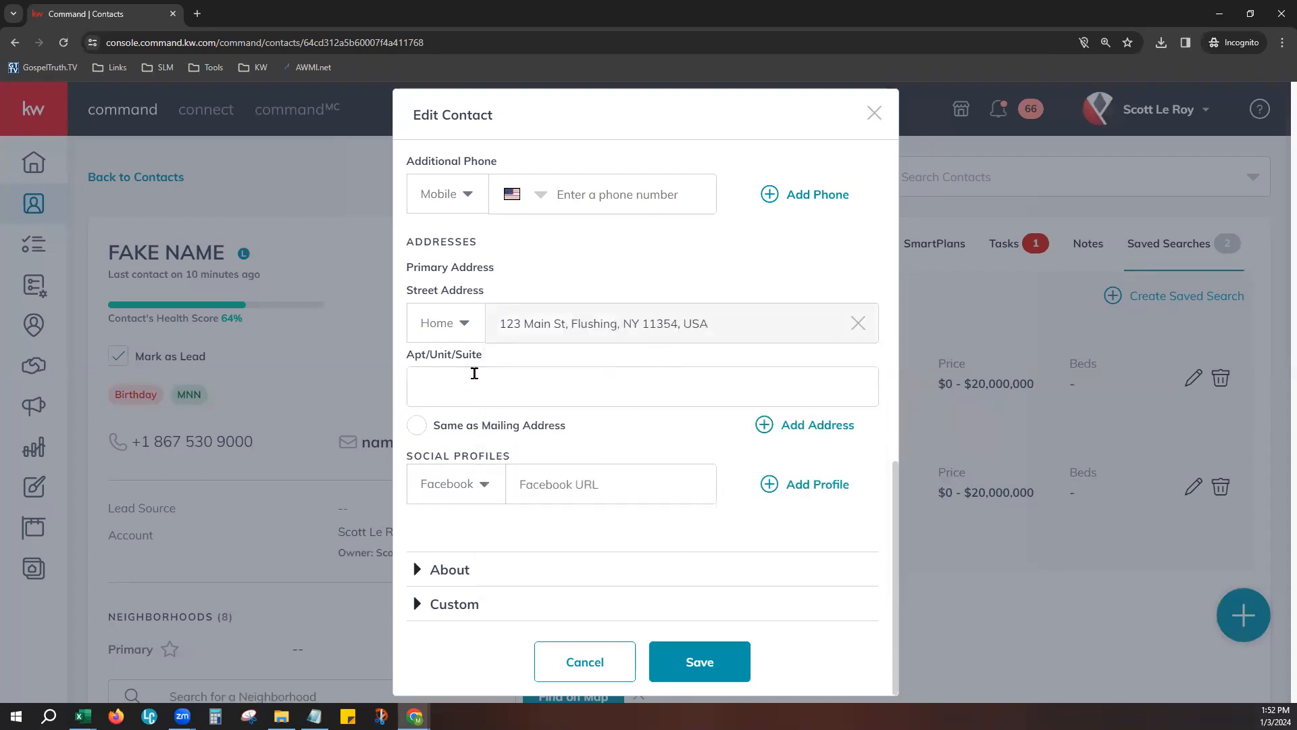
click(418, 430)
- Examine the fields in the About and Custom sections of the contact's edit form
click(451, 582)
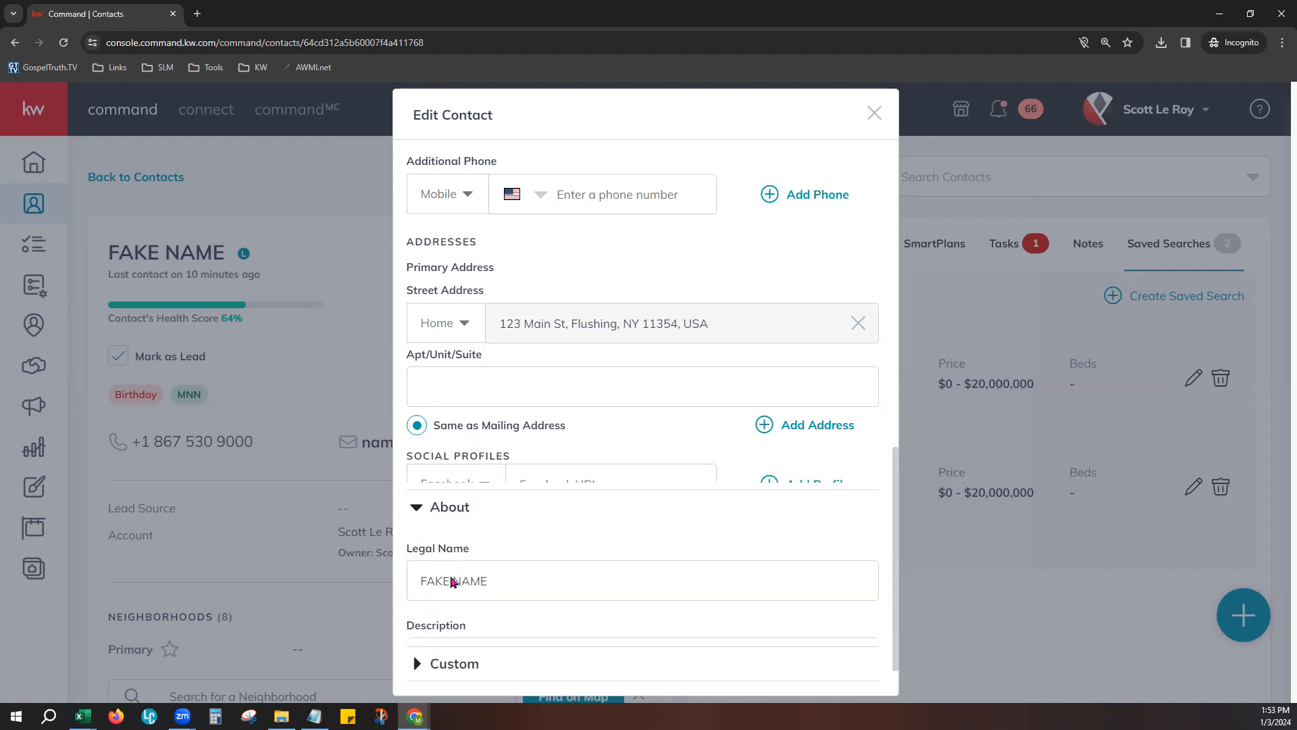
scroll(677, 543, down, 7)
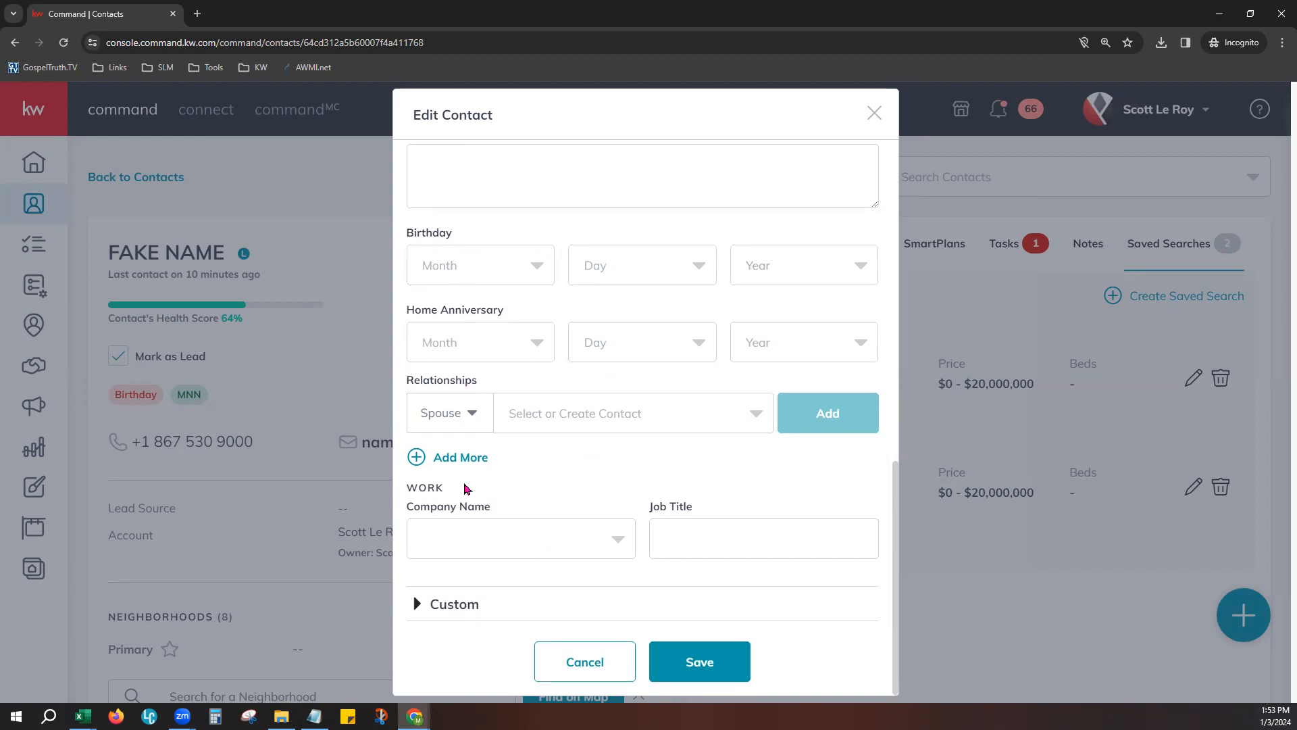
click(466, 606)
scroll(606, 534, down, 5)
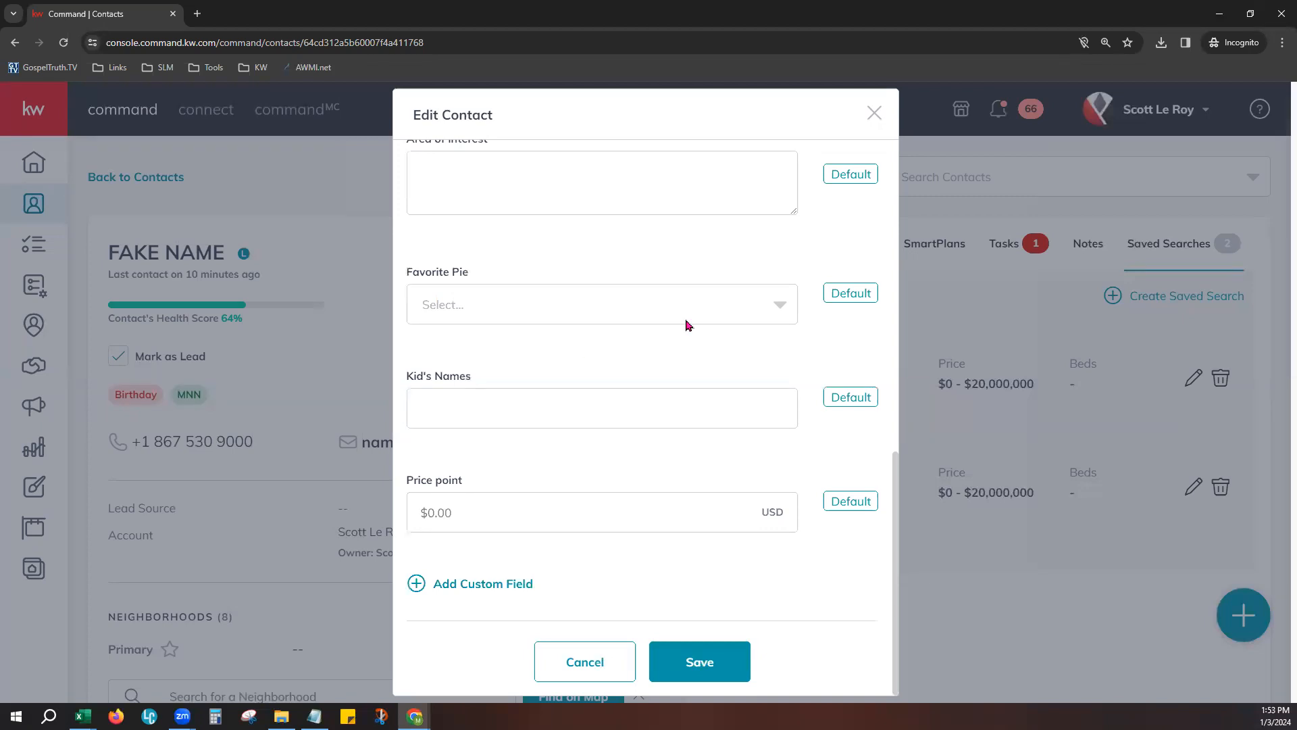
scroll(756, 582, up, 3)
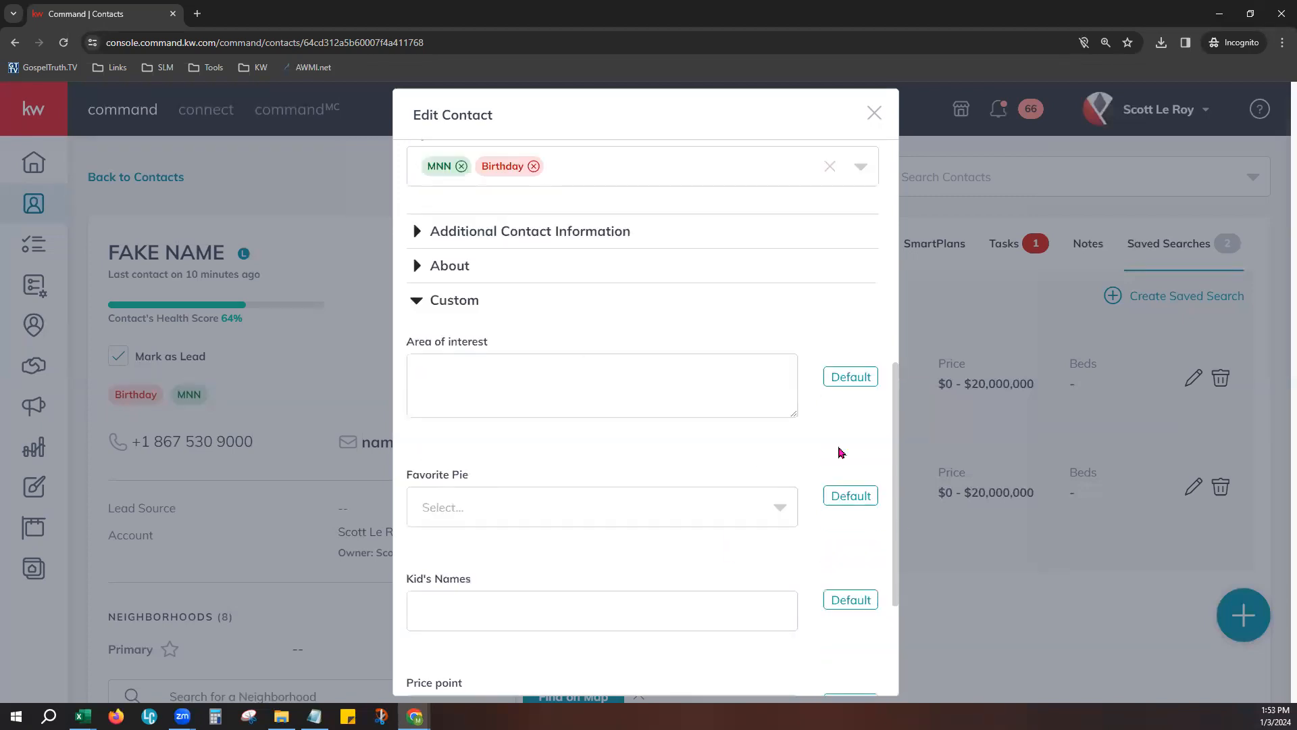
scroll(828, 410, down, 1)
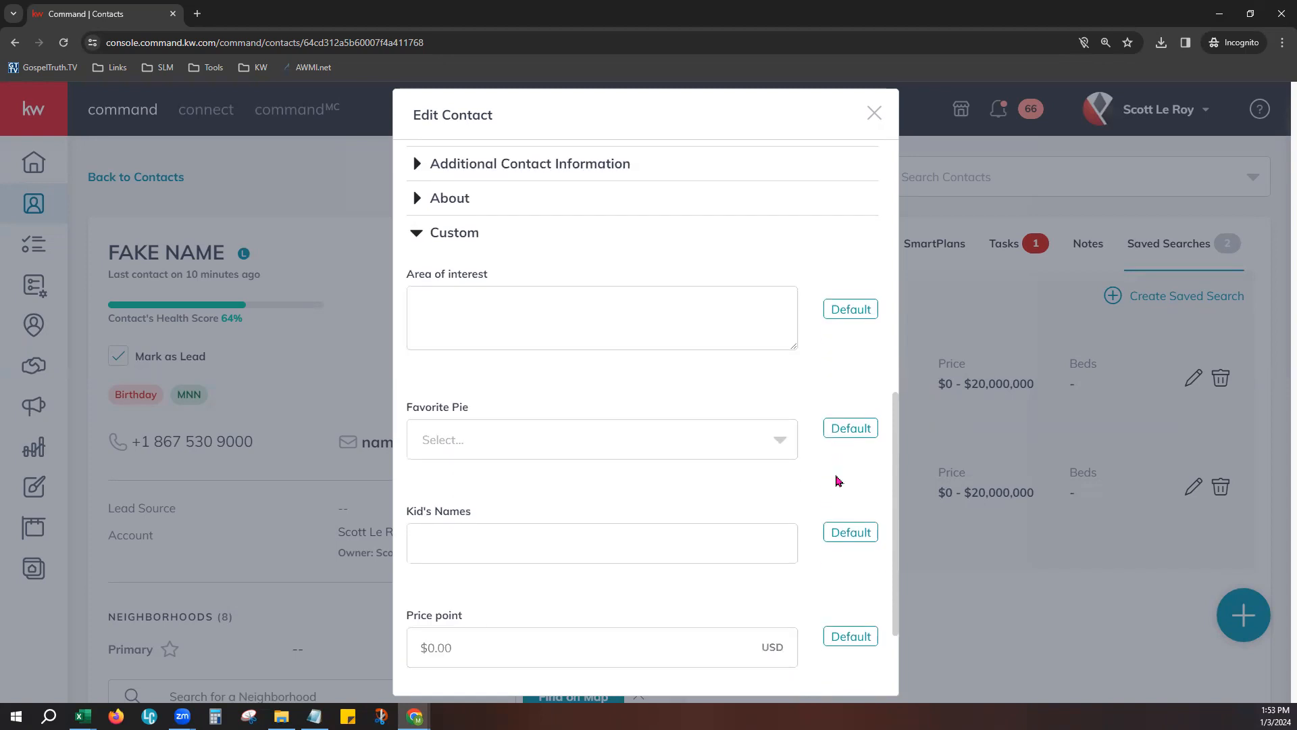
- Set the Favorite Pie custom field to Pumpkin
scroll(811, 460, down, 1)
click(757, 389)
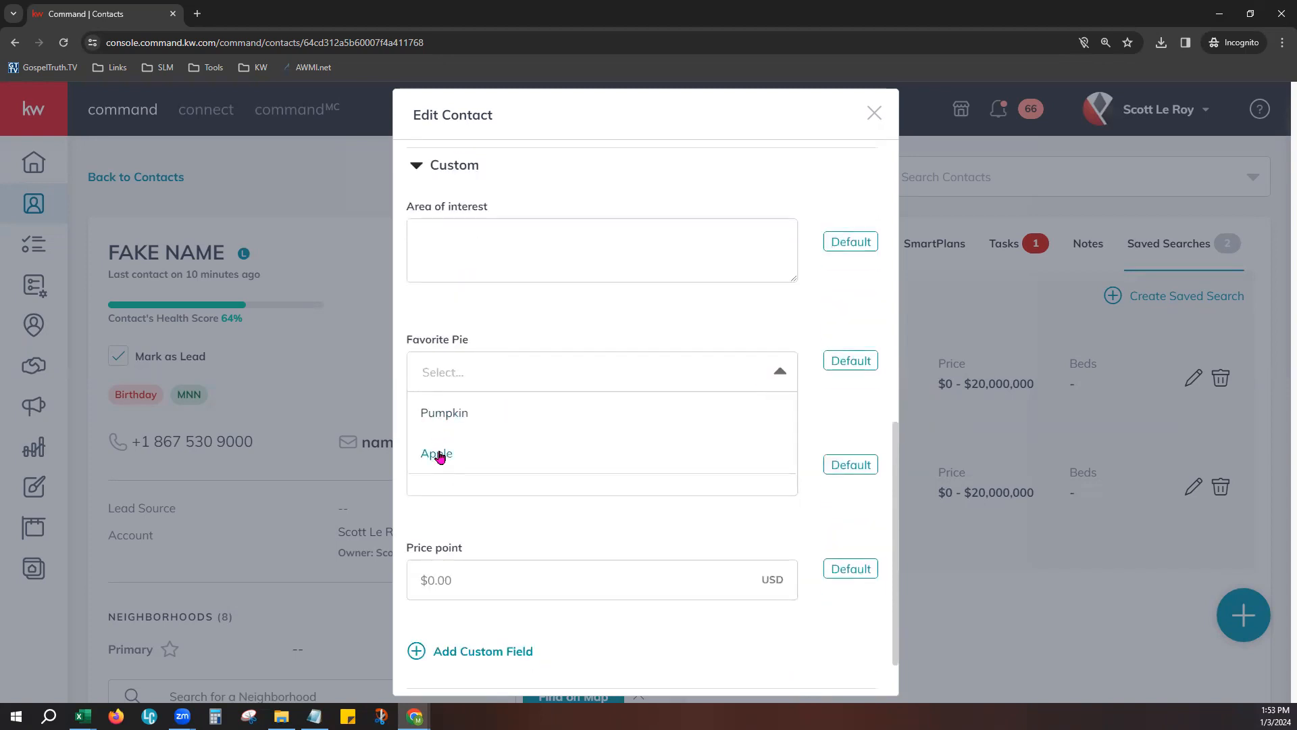
click(814, 420)
click(615, 371)
click(452, 411)
- Set the Price point custom field to 26,000,000 USD
scroll(760, 561, down, 1)
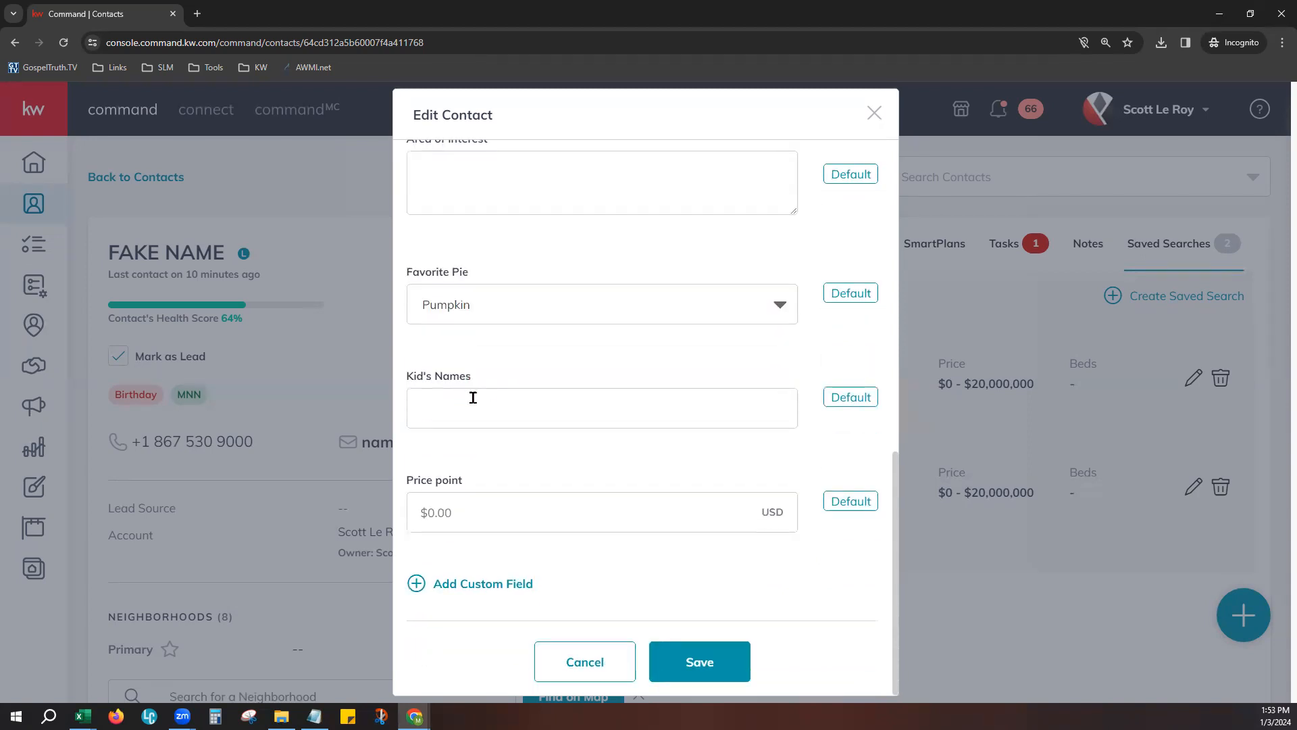
click(473, 397)
click(710, 513)
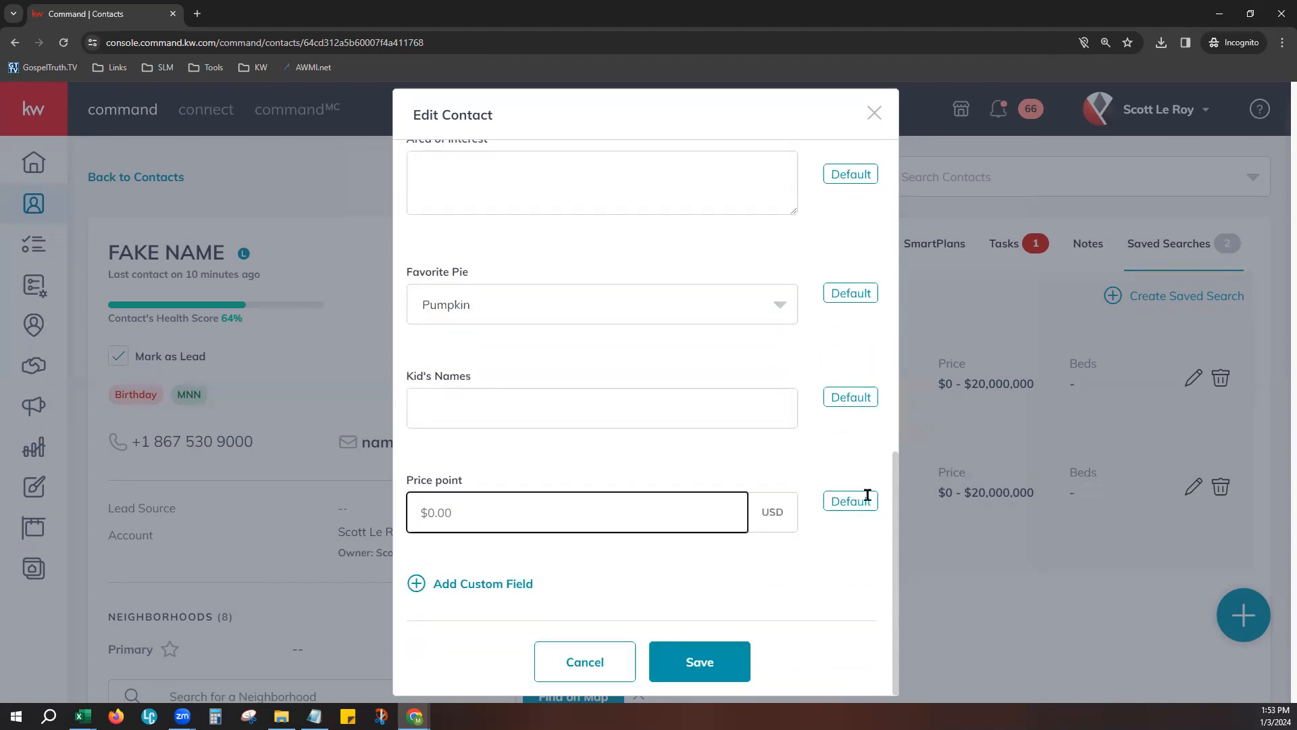
text(26,000,000)
click(813, 576)
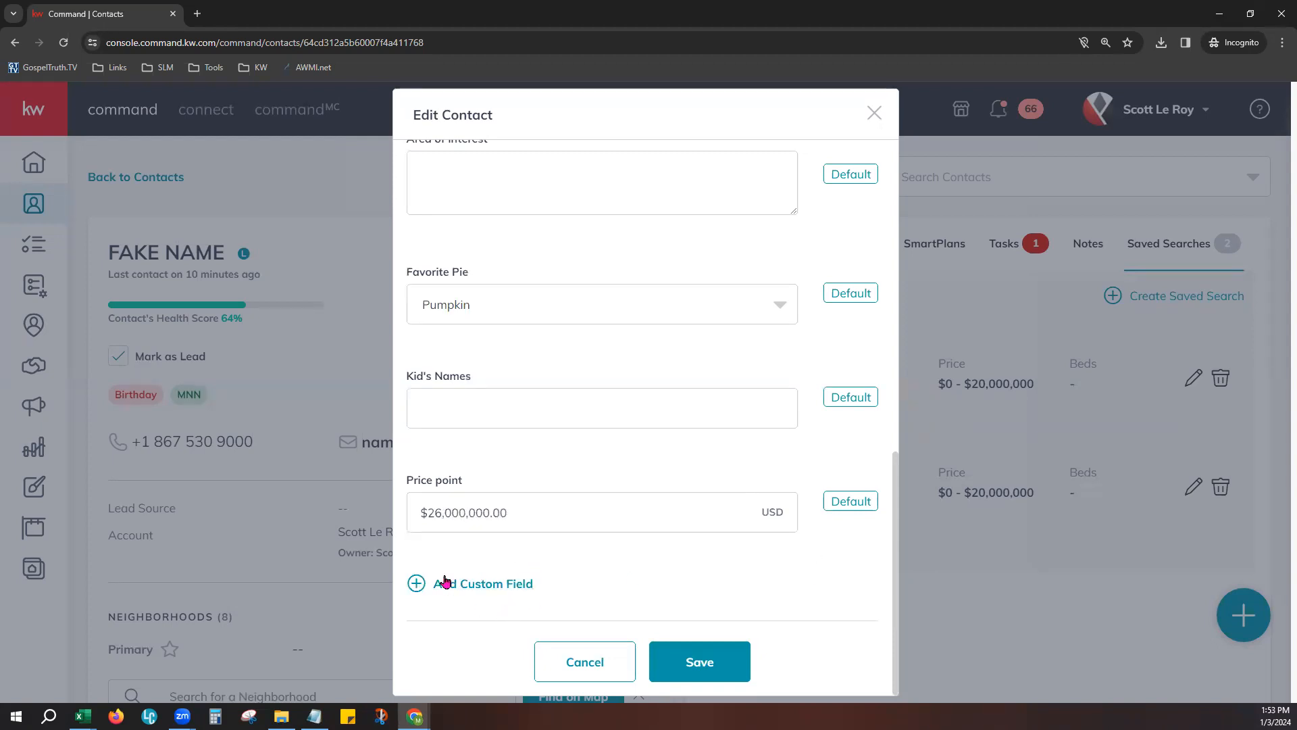
- Browse the available custom fields, try adding Agent to the contact, and remove the added field
click(482, 583)
scroll(704, 595, down, 1)
click(643, 513)
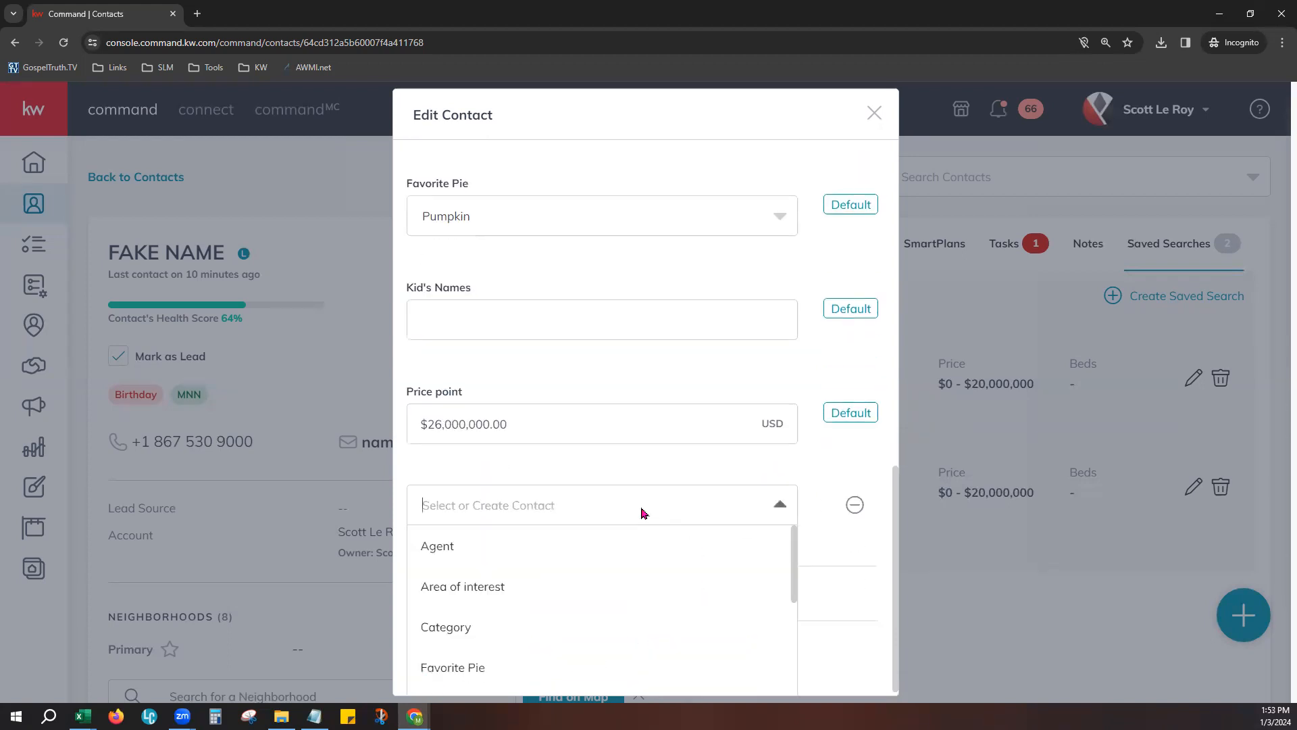
scroll(539, 590, down, 2)
scroll(540, 589, down, 3)
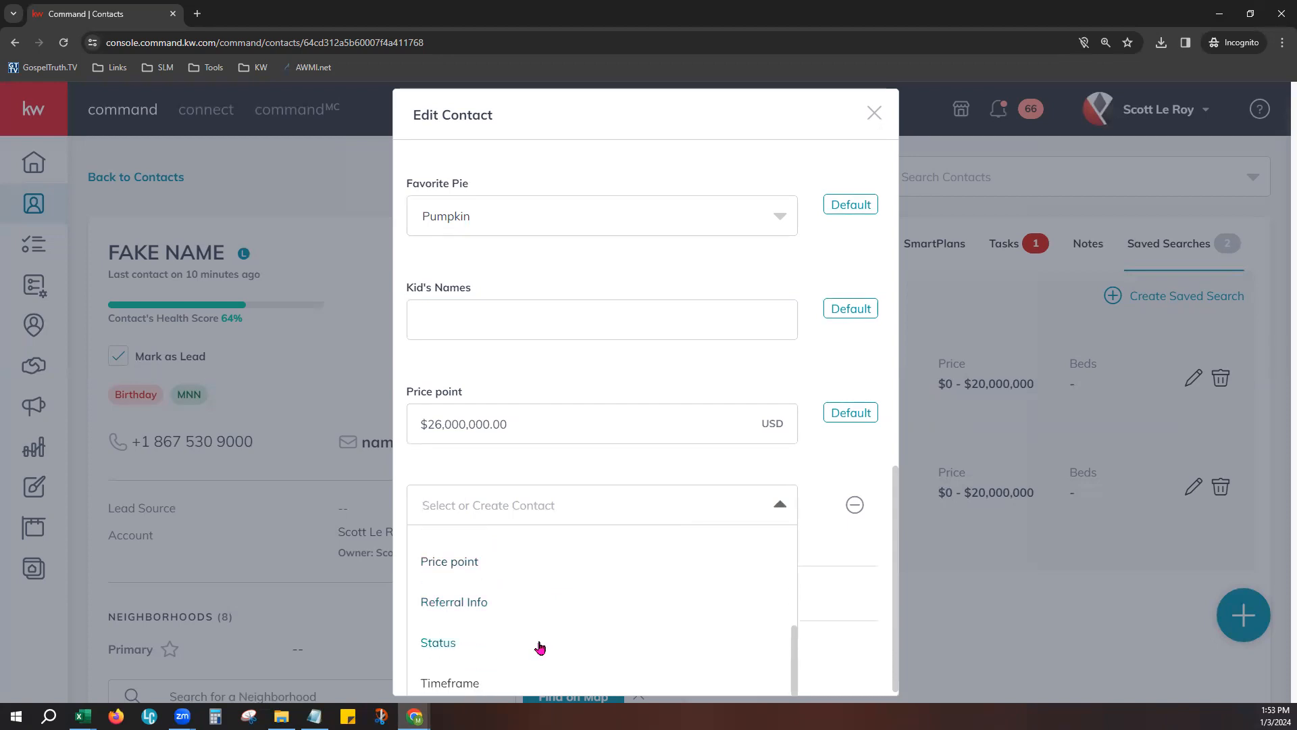
scroll(533, 631, up, 4)
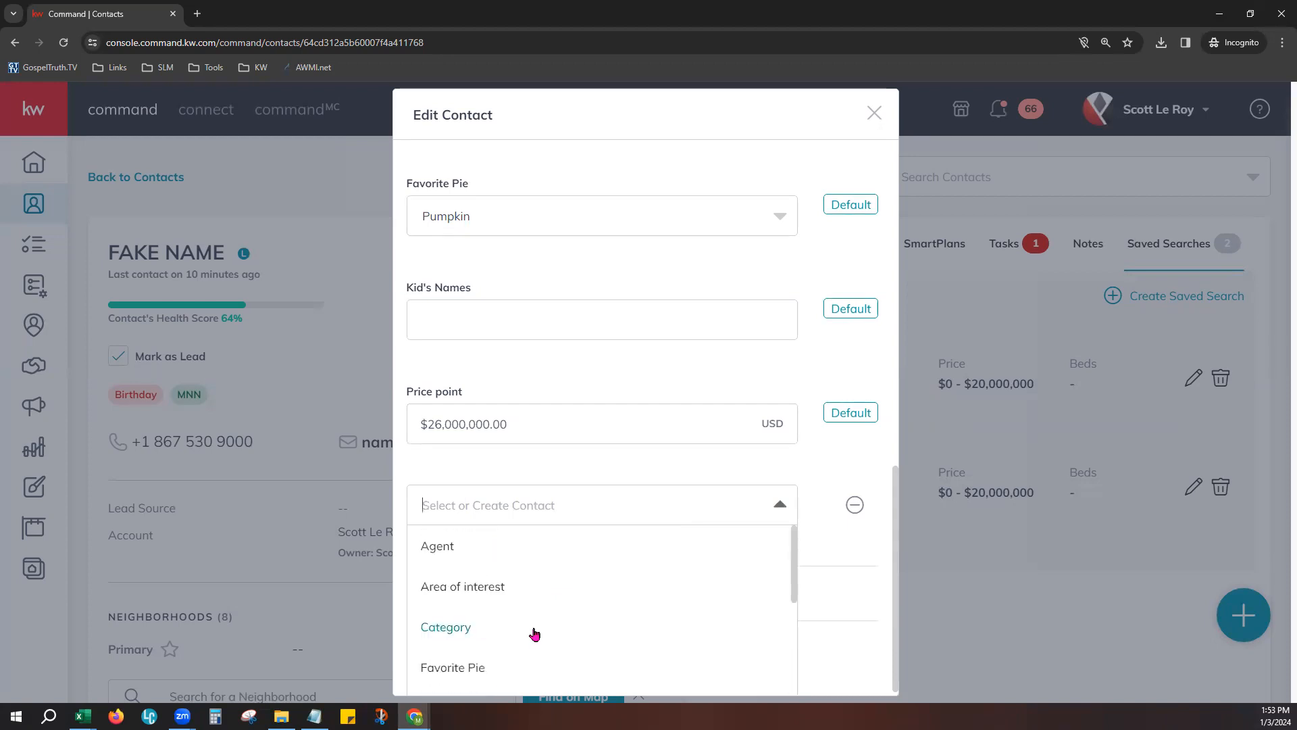
click(506, 546)
click(855, 527)
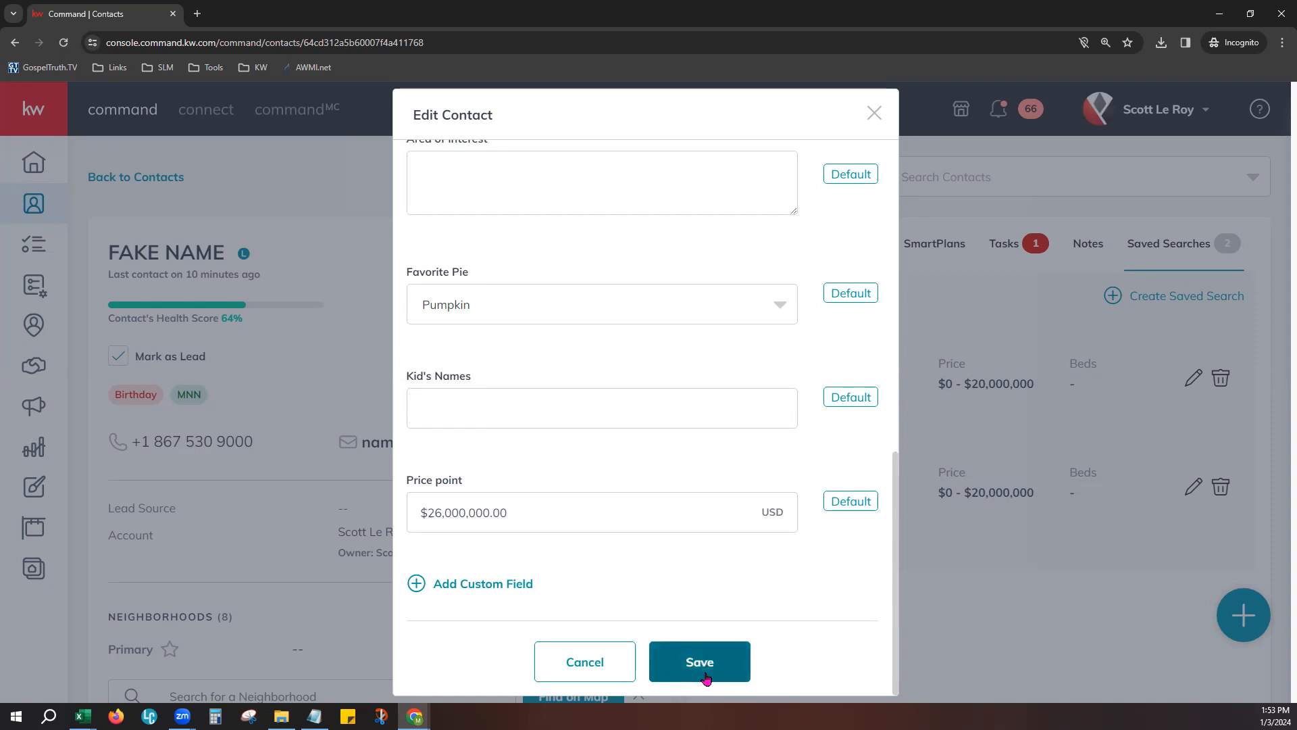
- Save the contact's changes and check the addresses and custom fields on the reloaded contact page
click(659, 667)
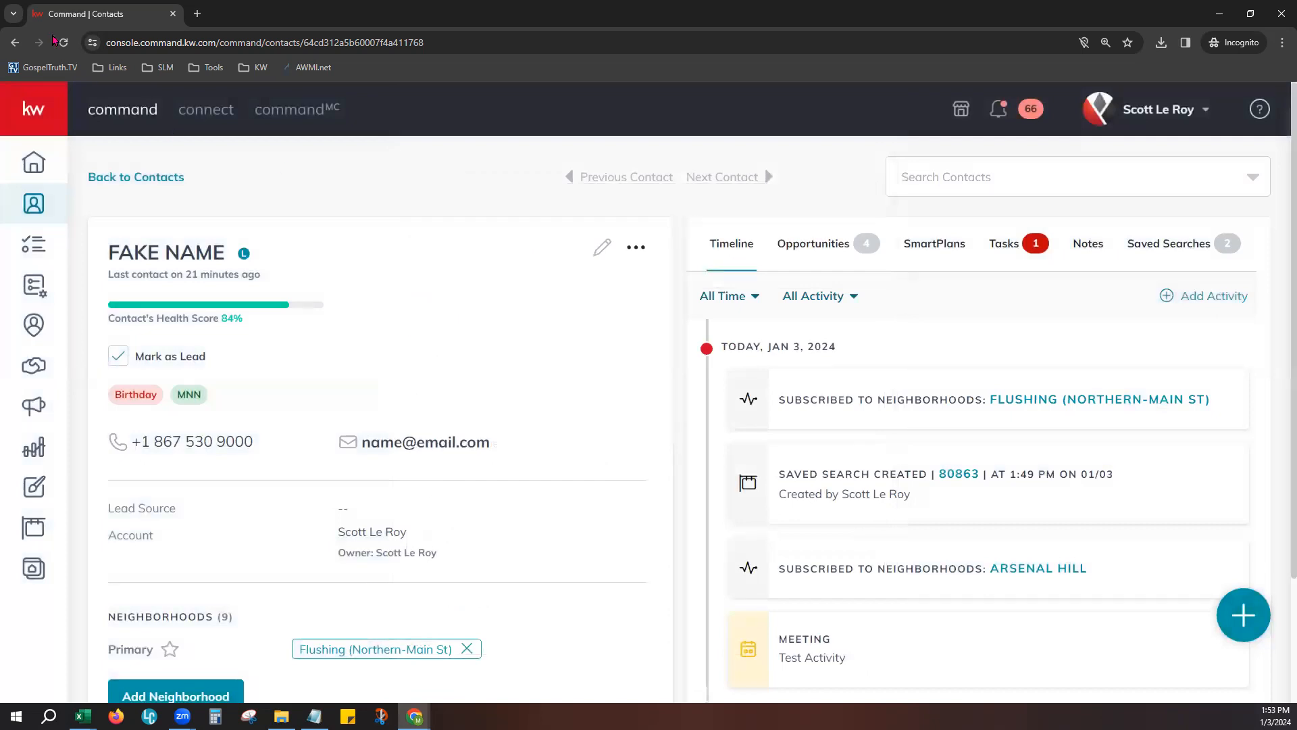
click(63, 43)
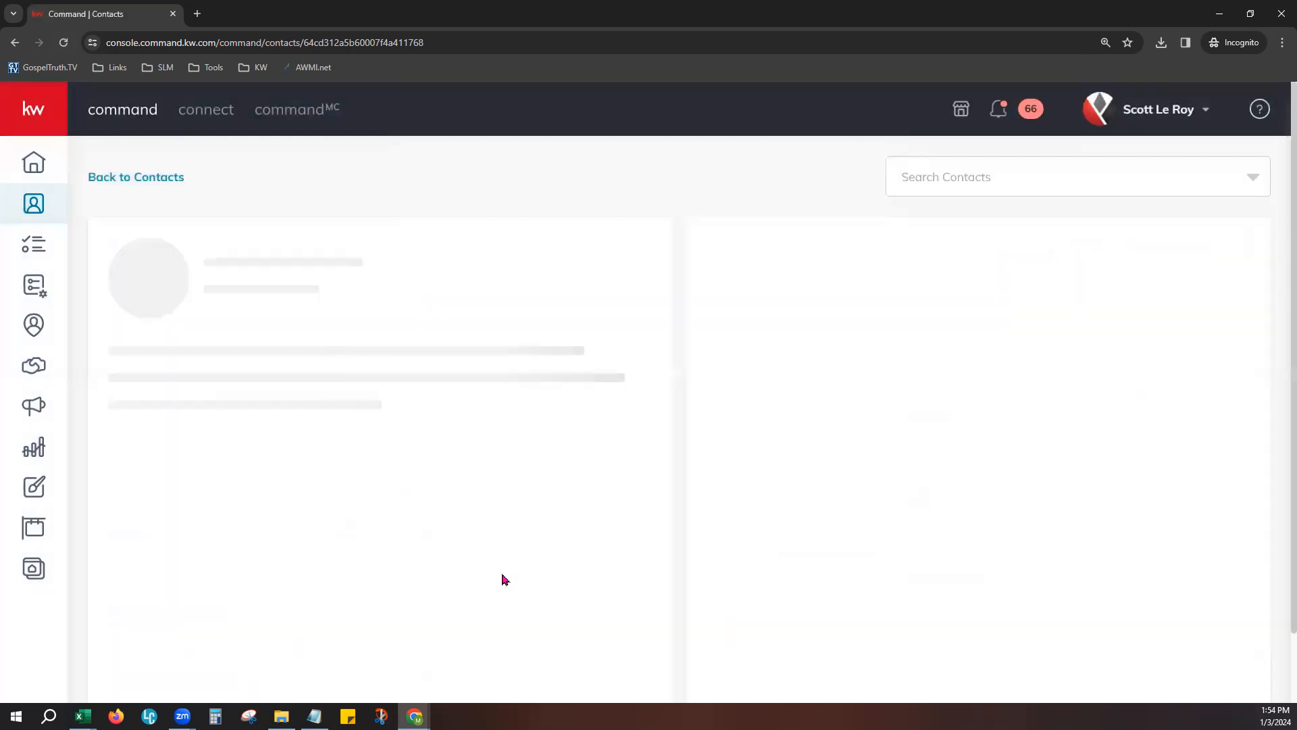
scroll(500, 578, down, 7)
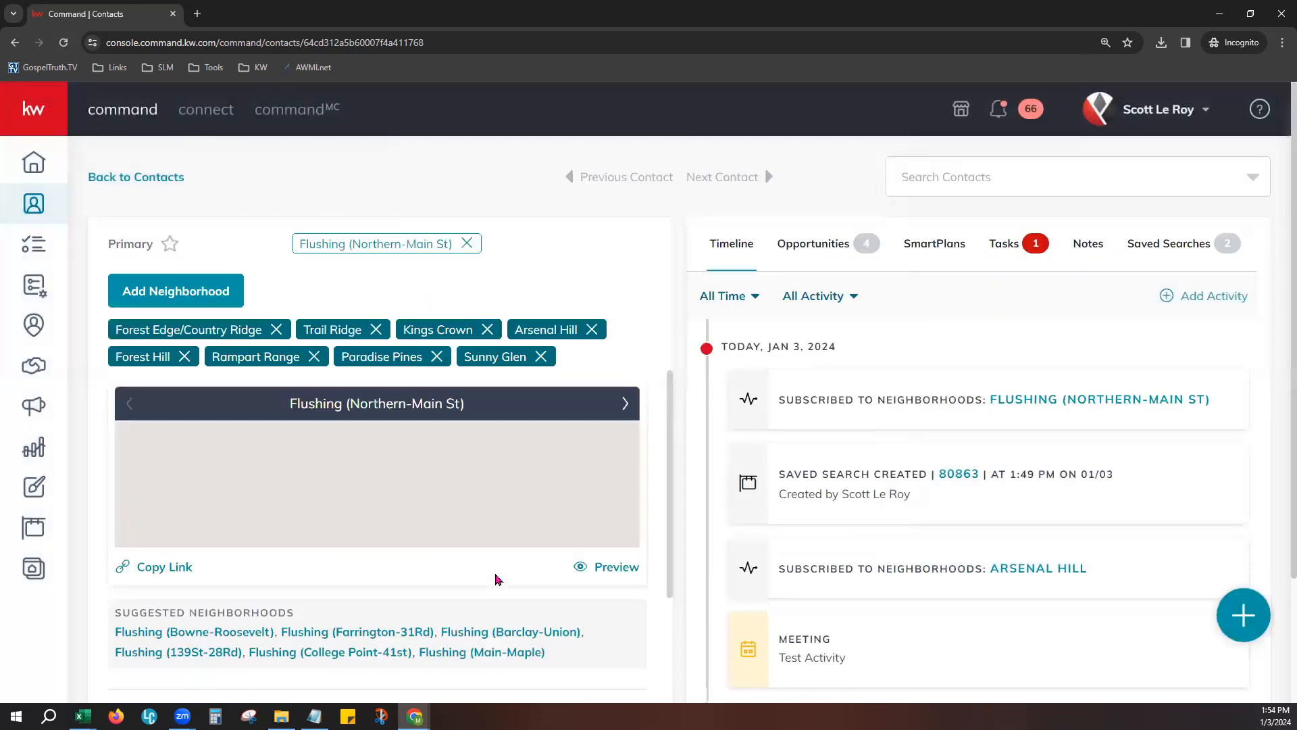
scroll(495, 580, down, 7)
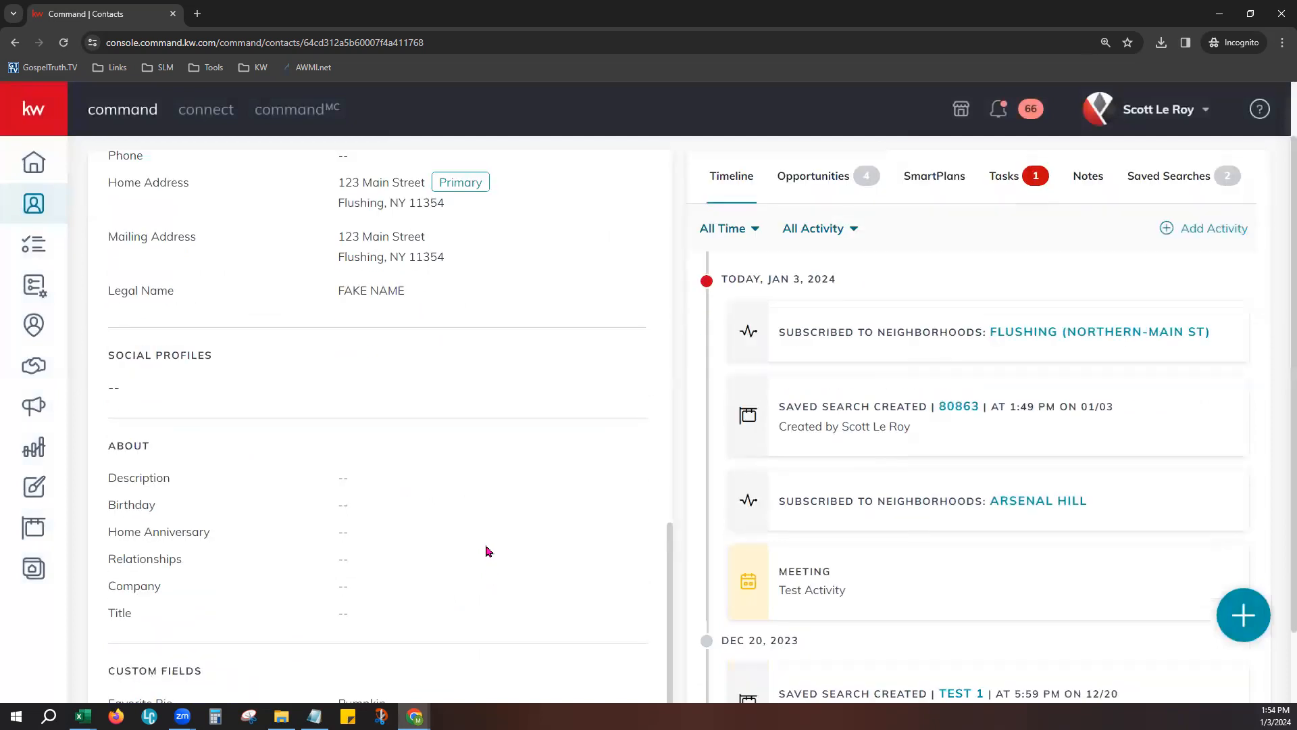
scroll(488, 551, up, 1)
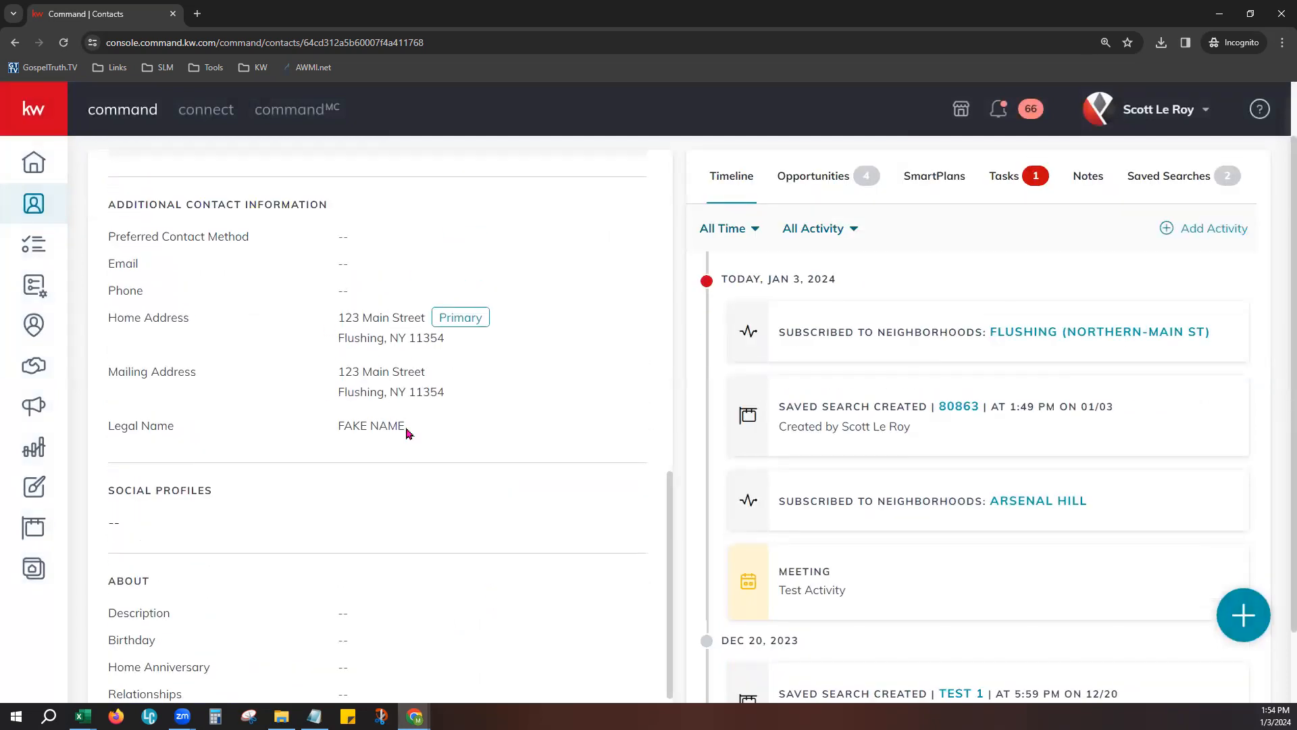
scroll(415, 494, down, 2)
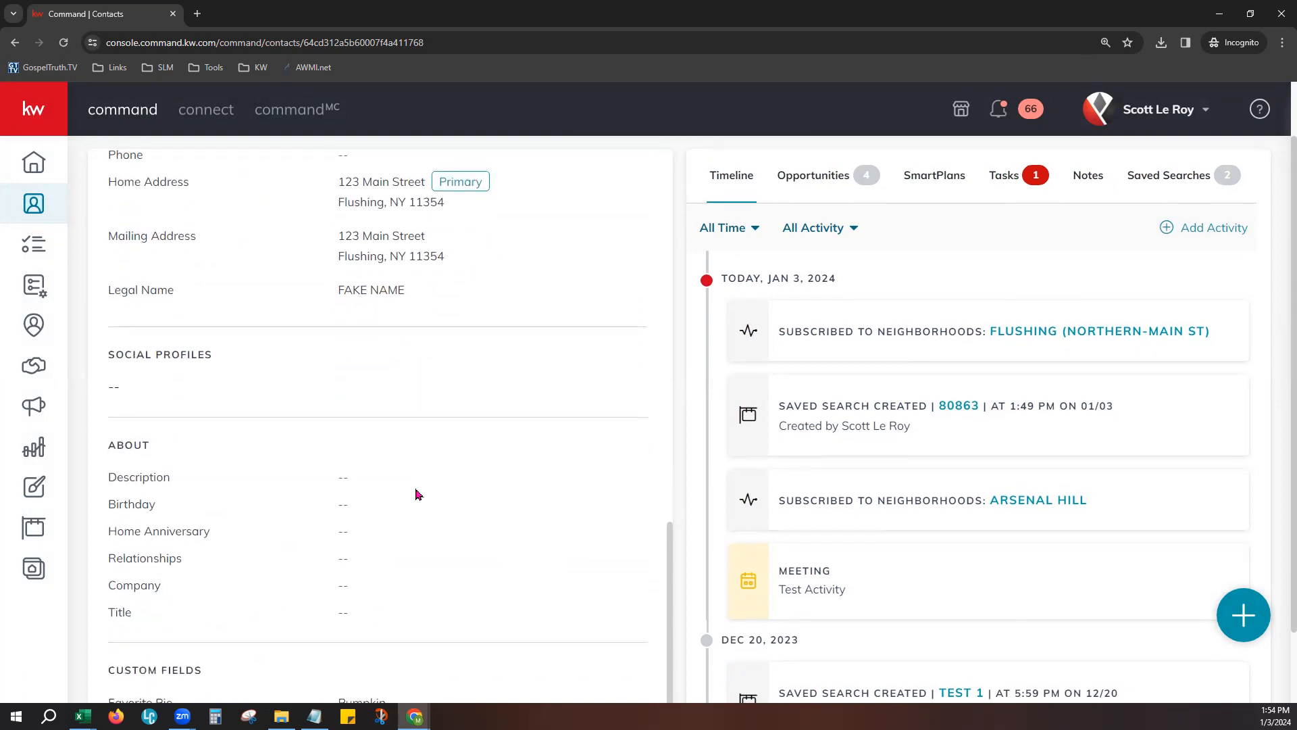
scroll(417, 493, down, 1)
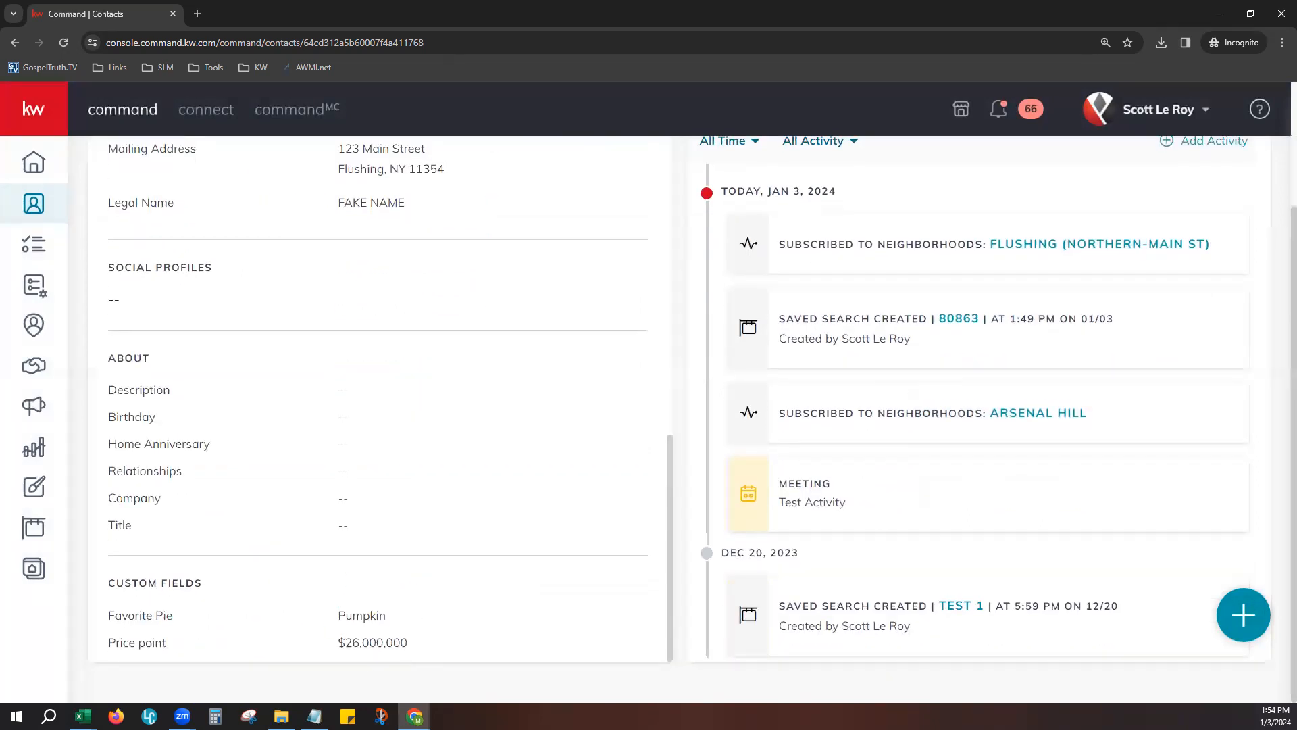
scroll(547, 600, up, 10)
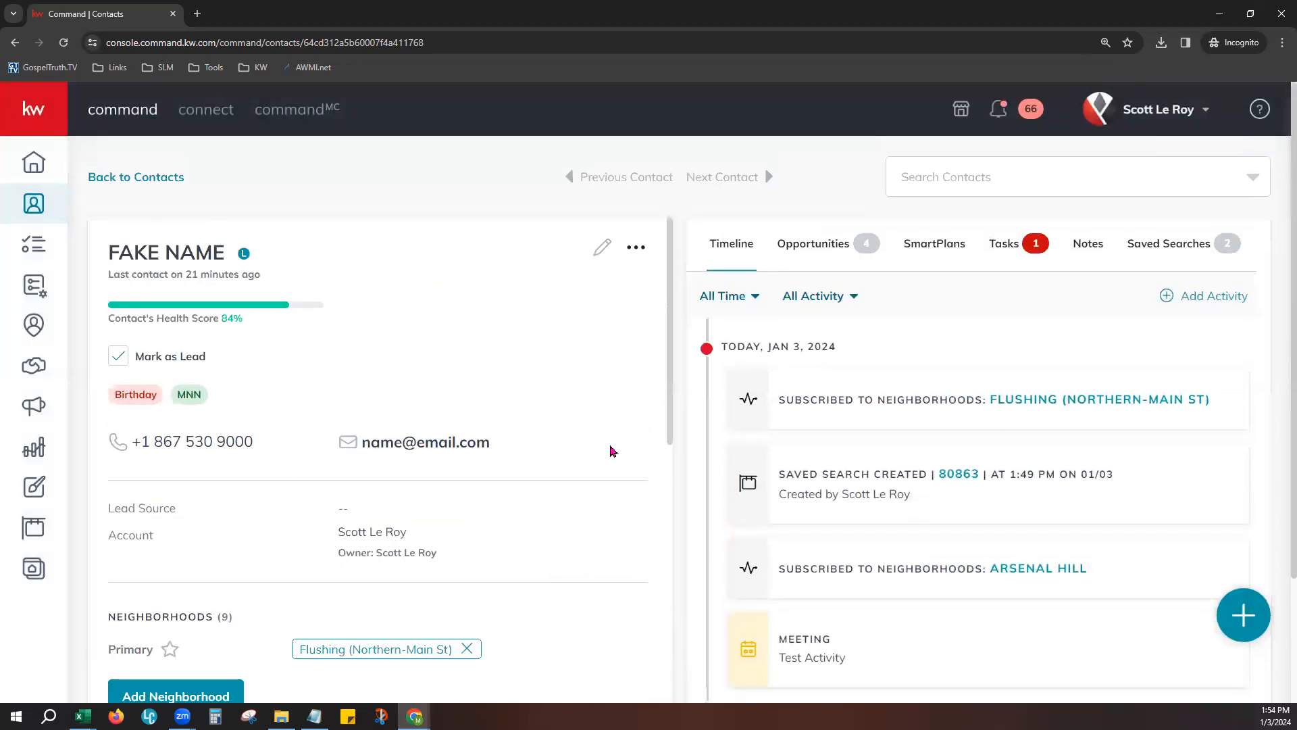
- Return to the Contacts list and examine its basic filter categories, including the Contact Type and Tags options
click(32, 203)
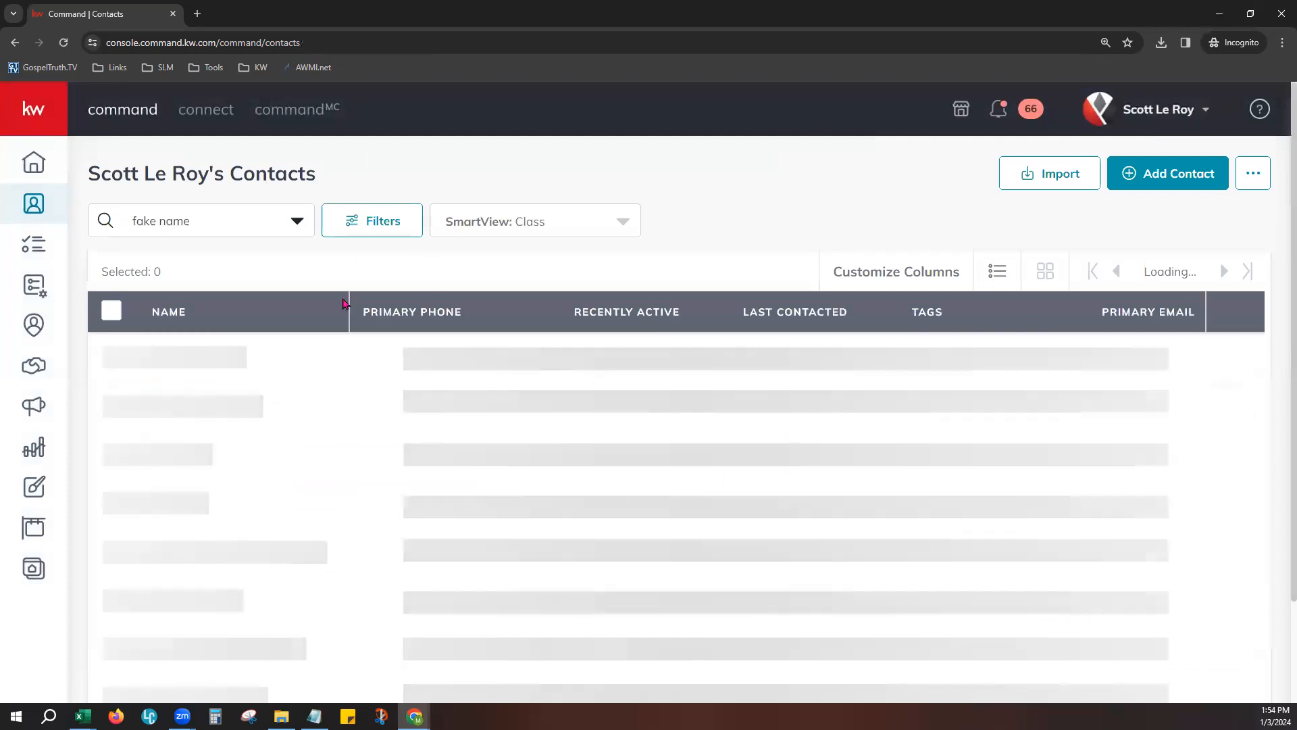
click(382, 228)
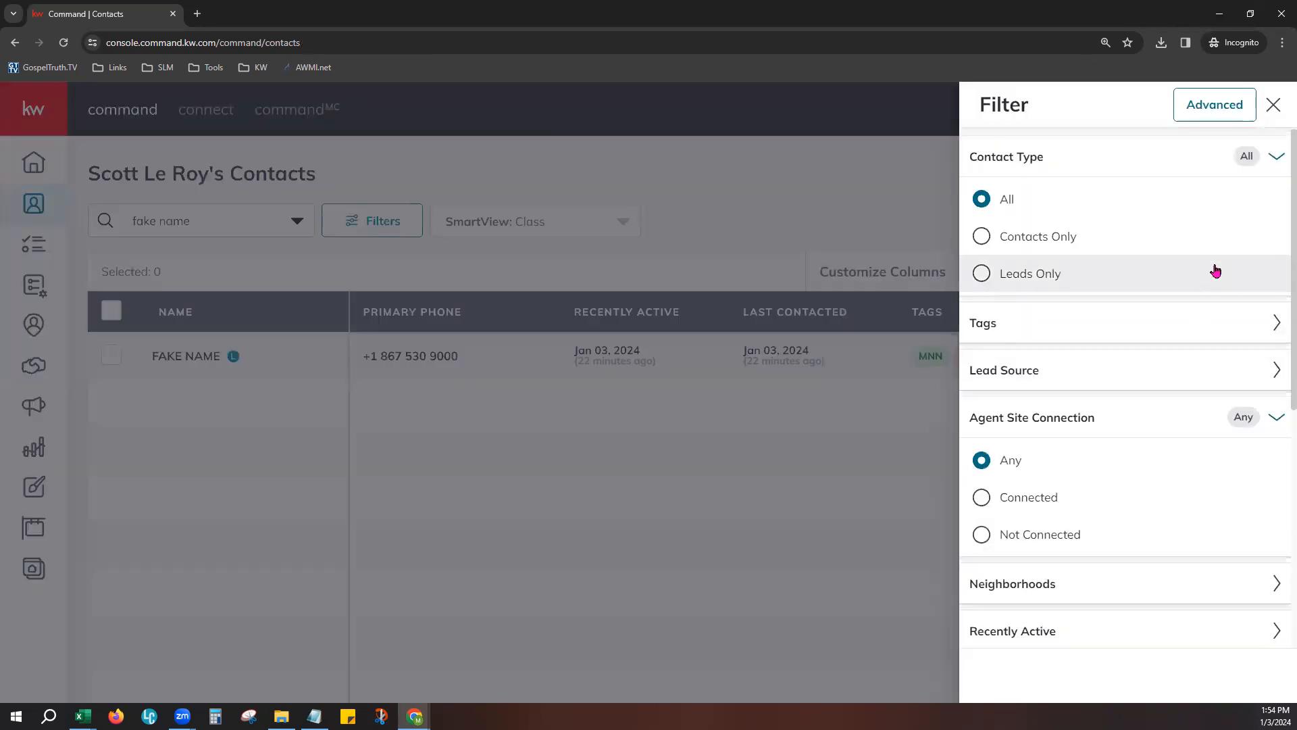
click(1276, 156)
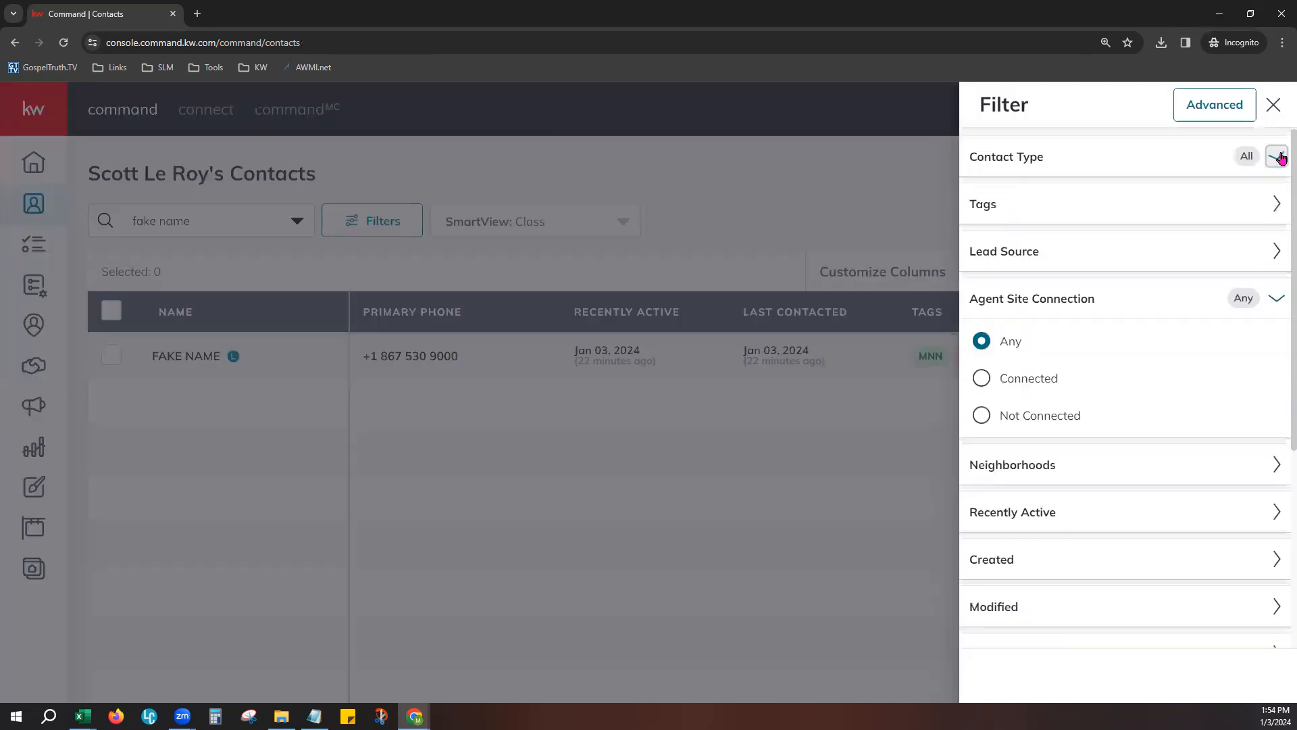
click(1279, 296)
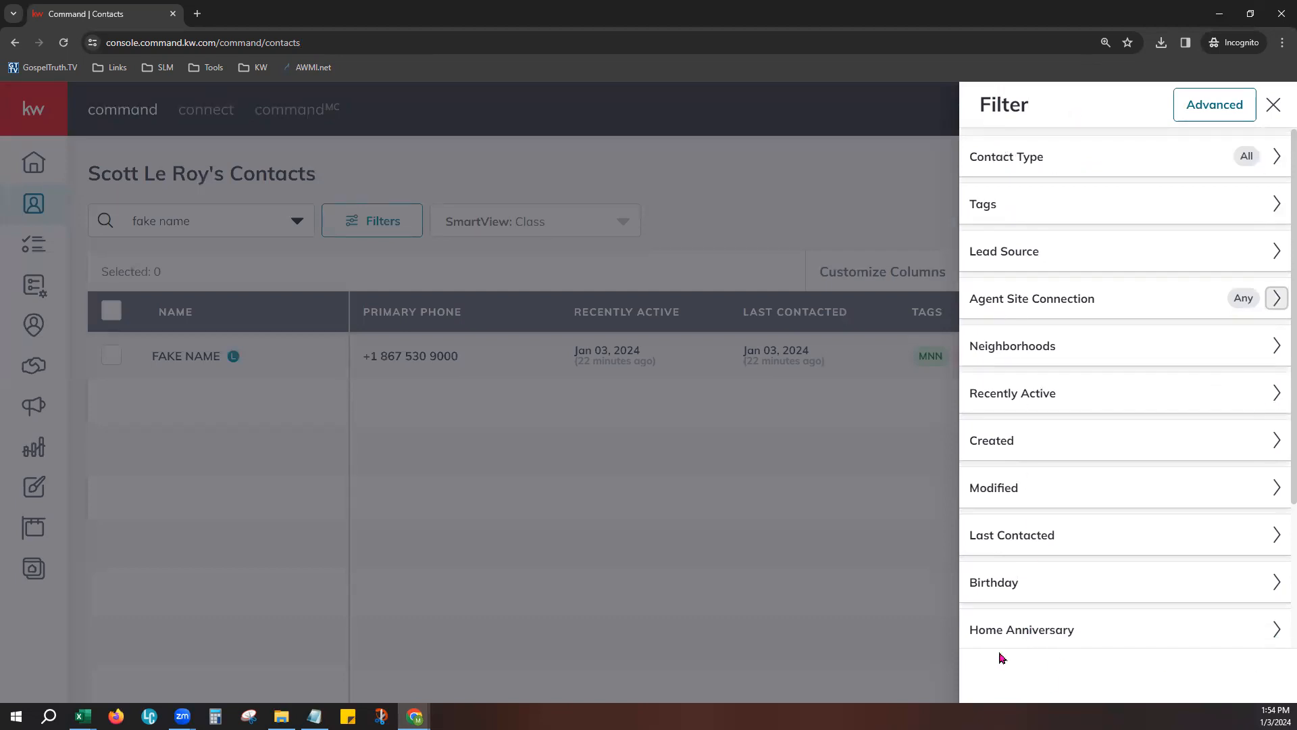
click(993, 206)
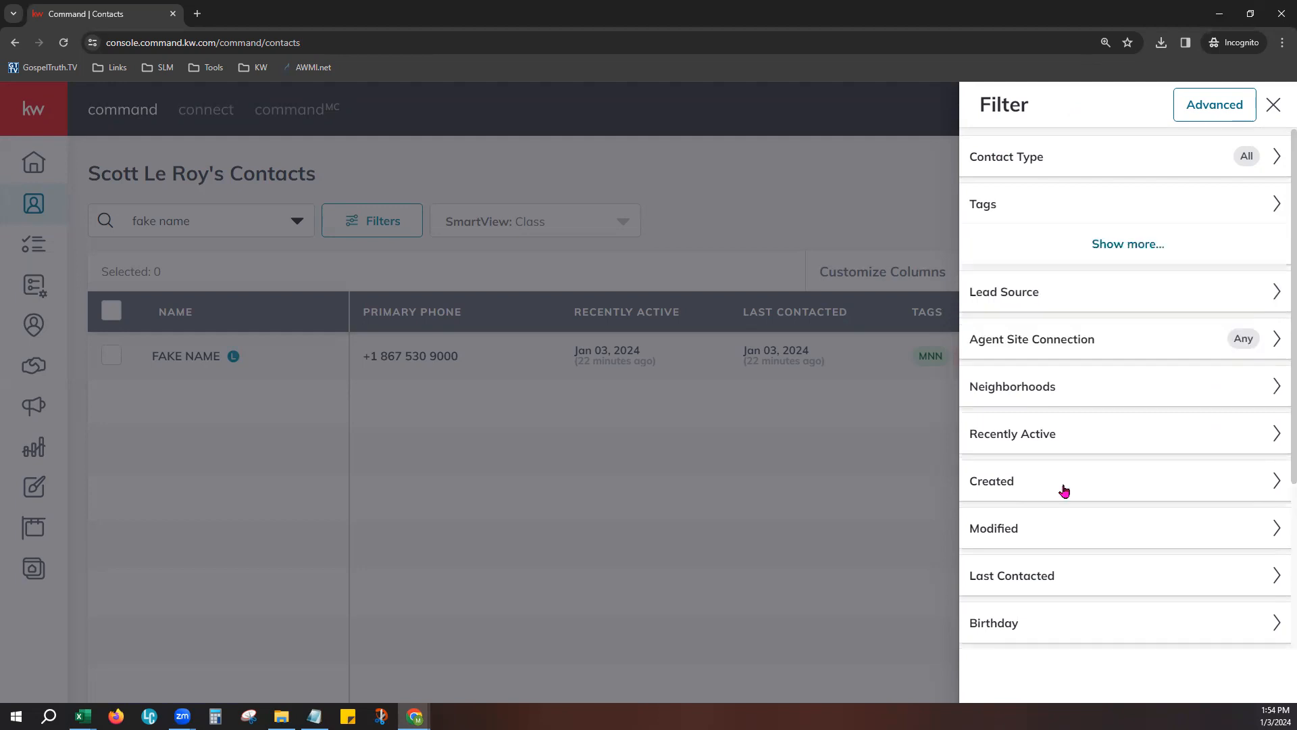
click(1030, 217)
click(1028, 162)
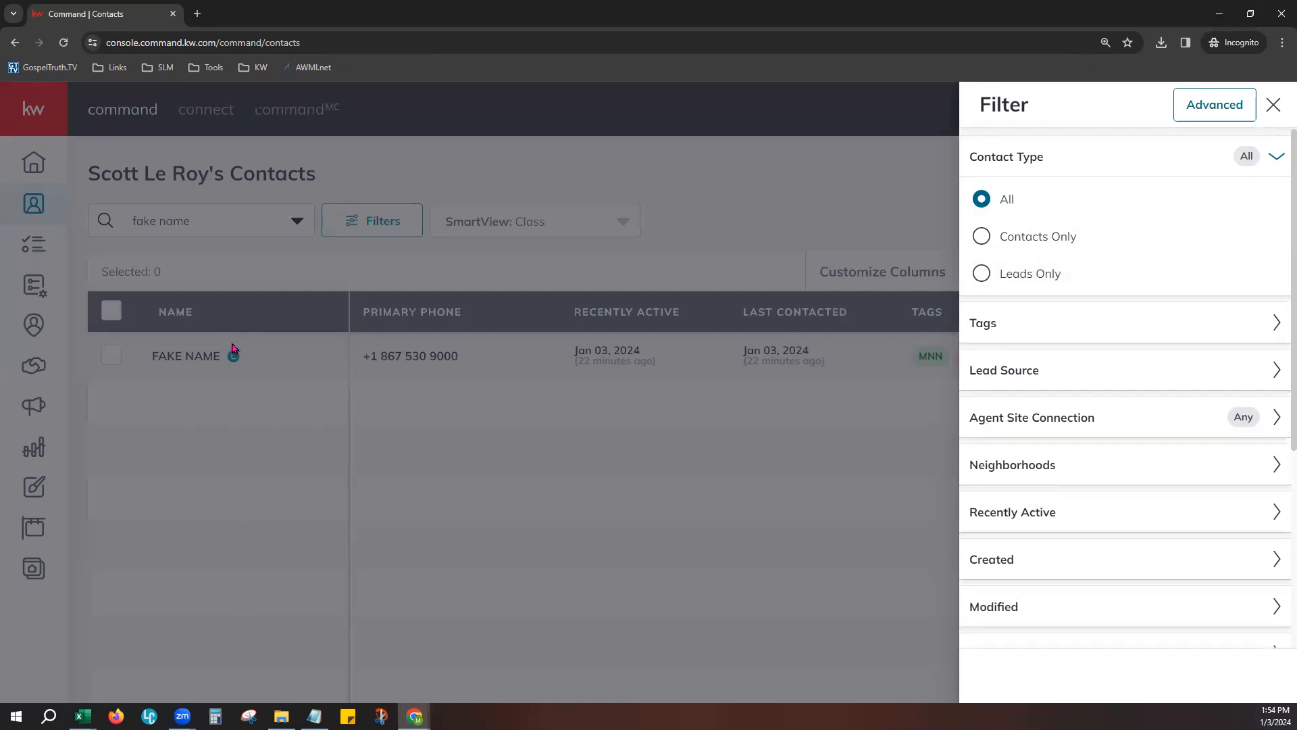
click(1276, 156)
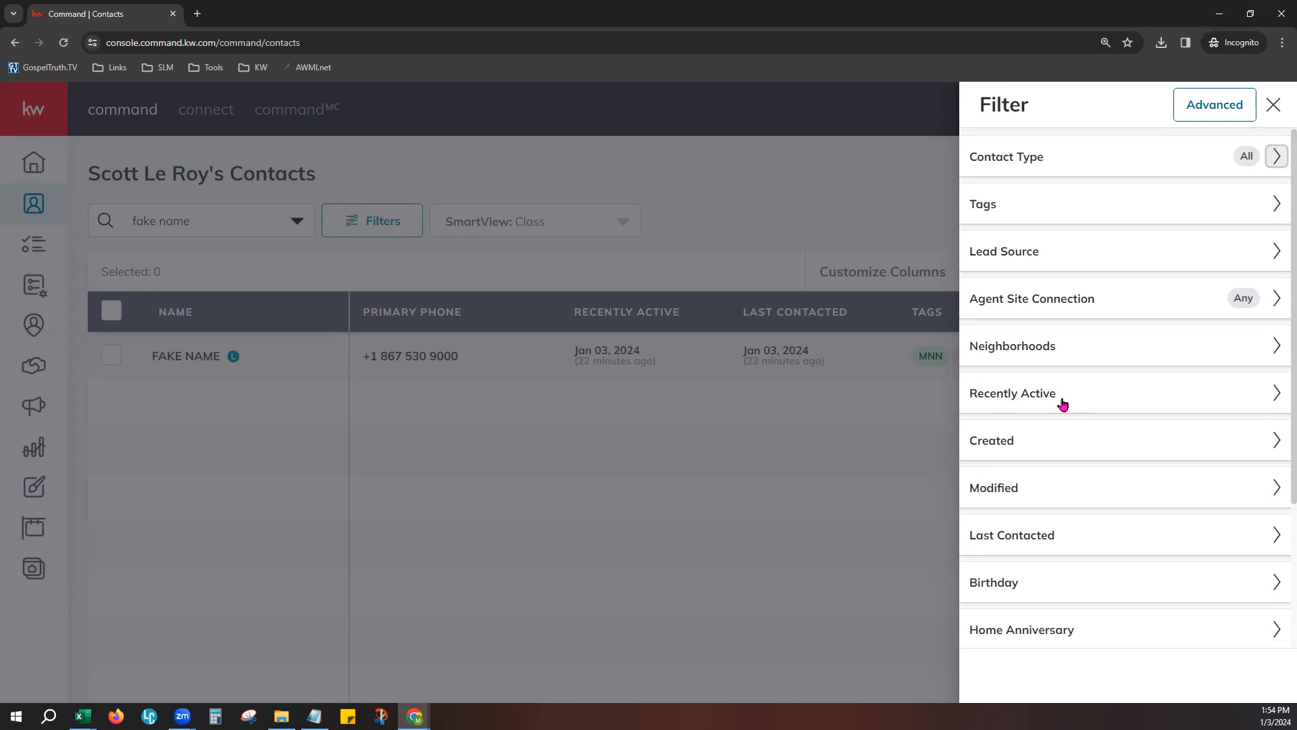
scroll(1068, 585, down, 3)
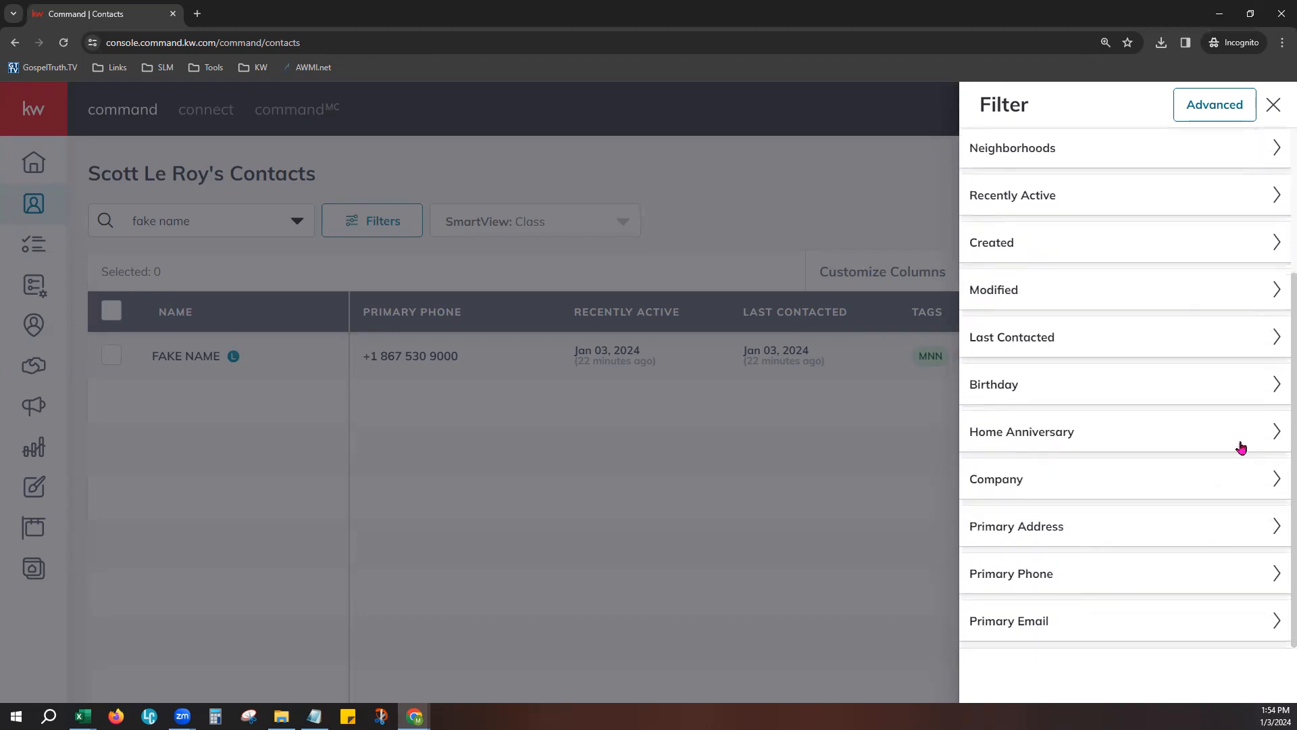
- Switch to the advanced filter and set its first condition to Agent Site Connection, Connected
click(1222, 111)
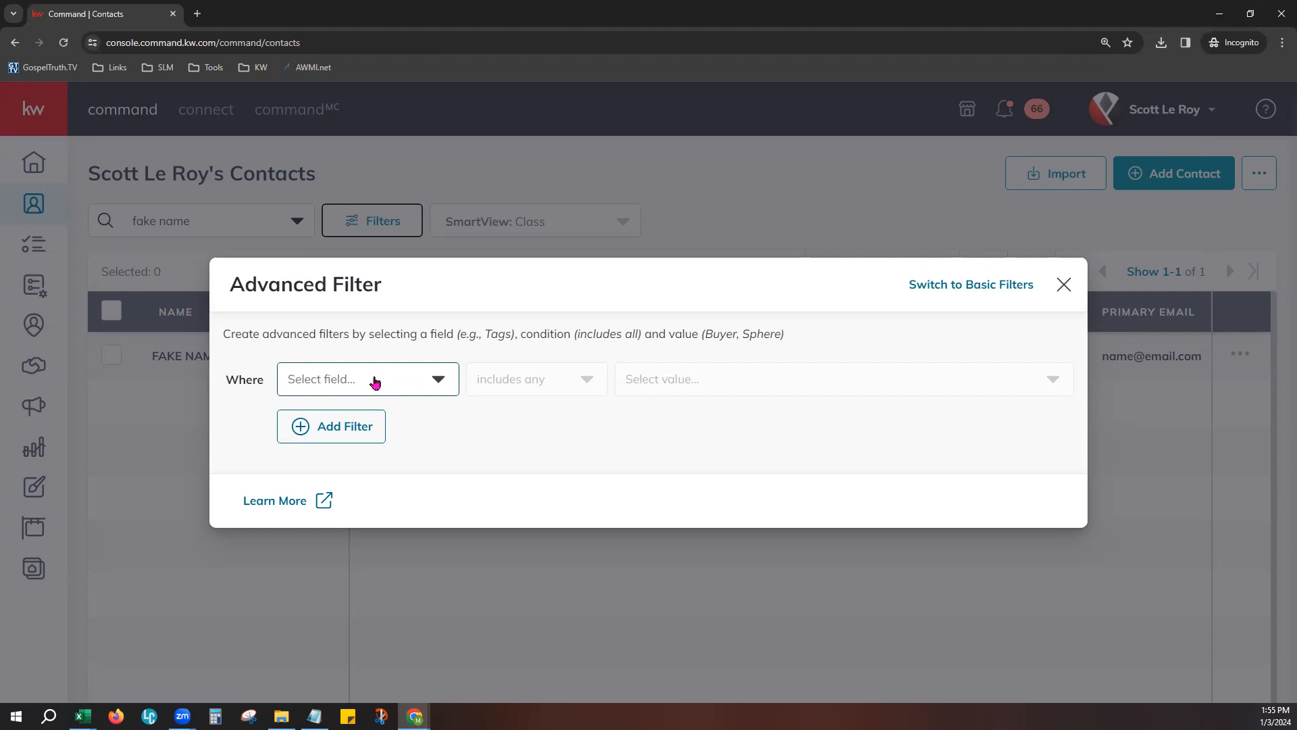
click(376, 382)
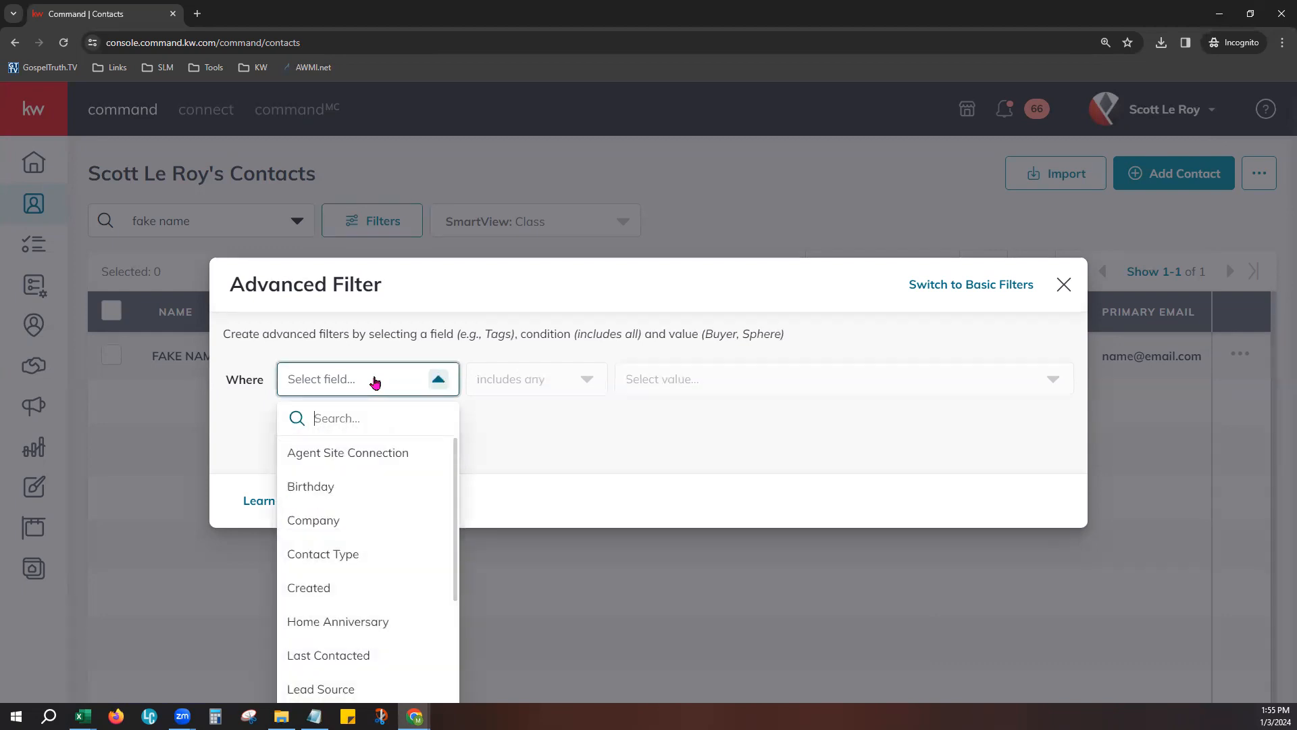
click(342, 457)
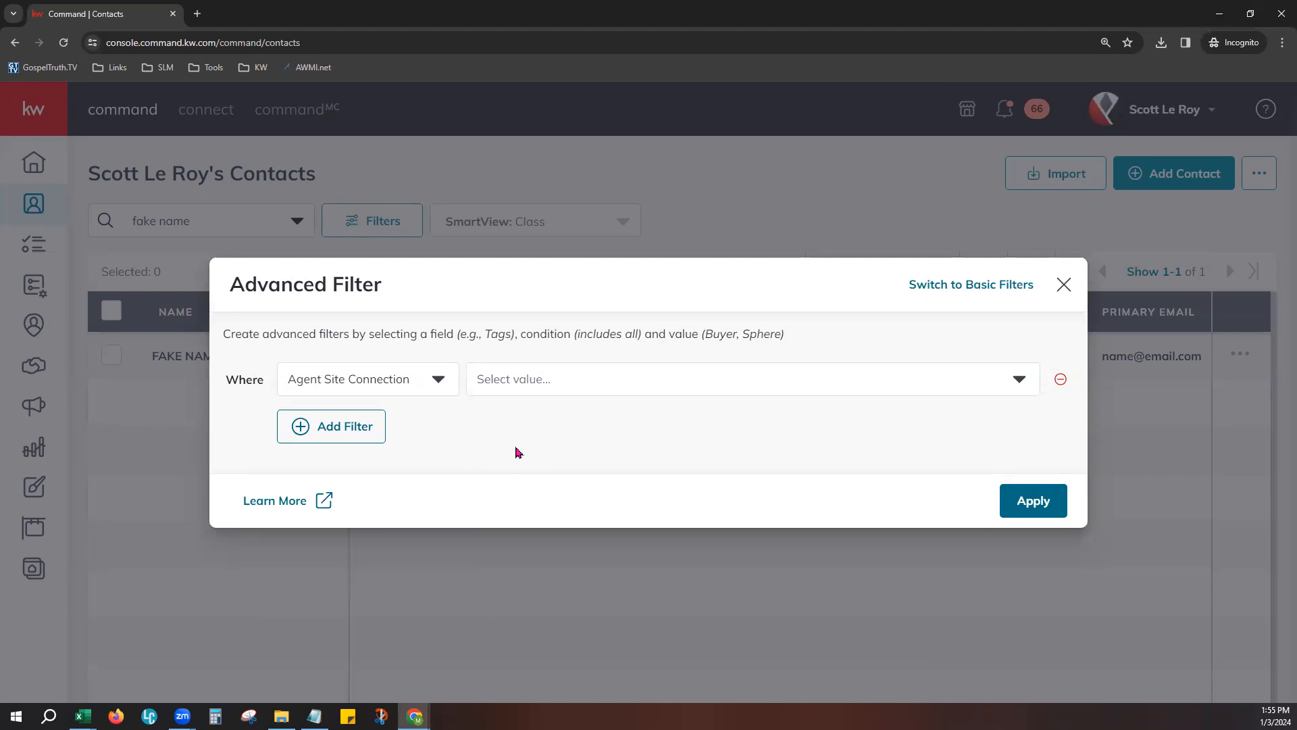
click(538, 377)
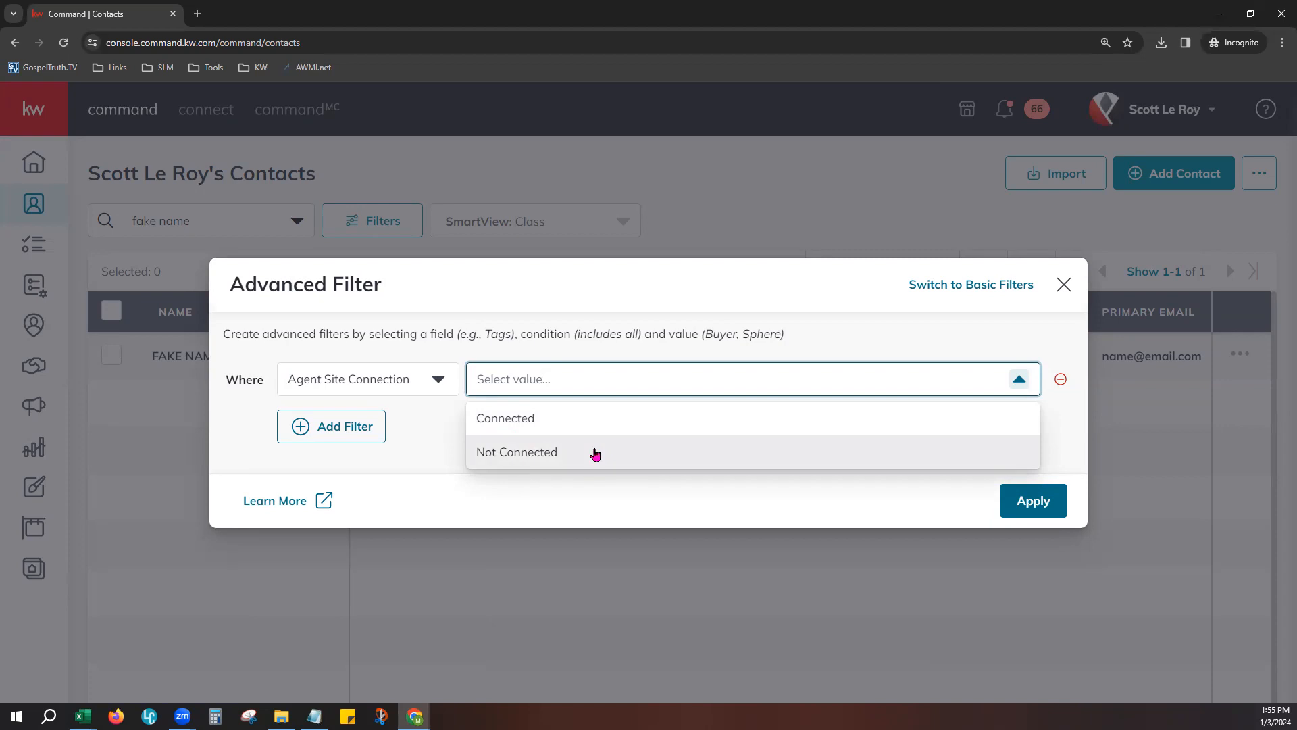
click(593, 420)
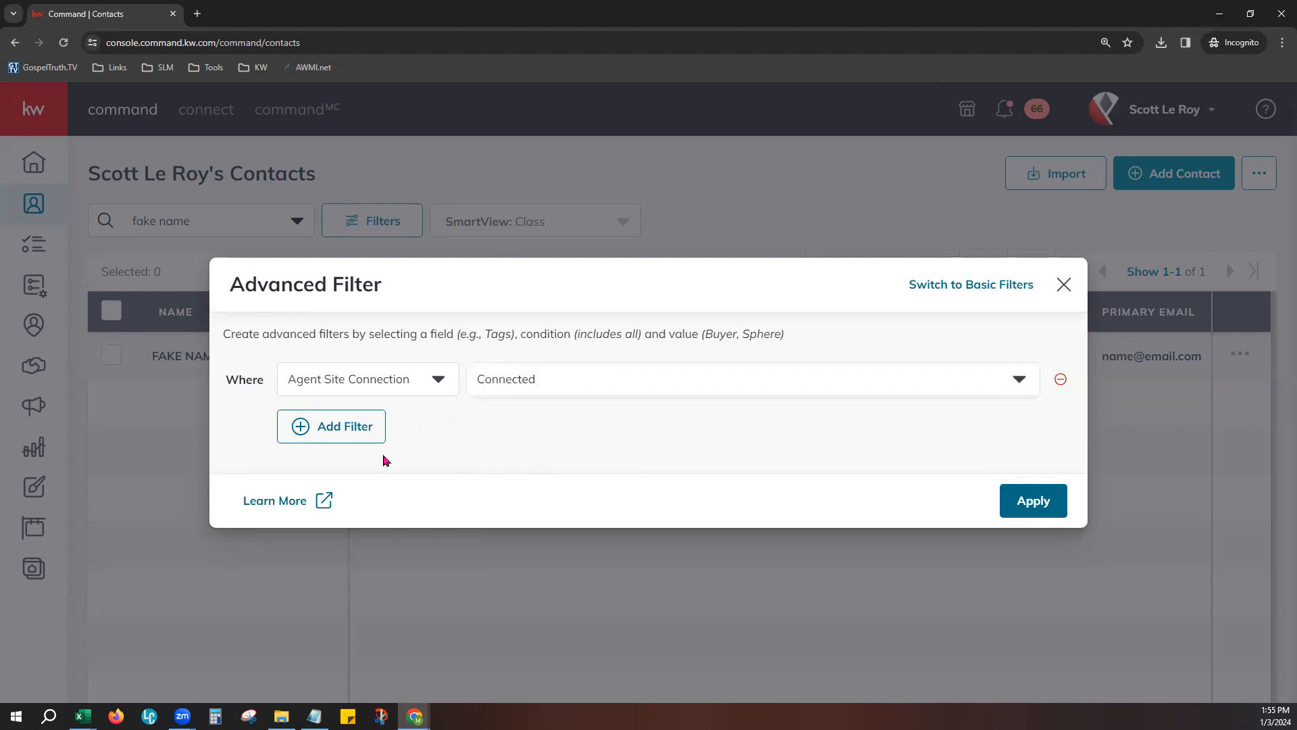
- Add a second advanced filter condition based on the Recently Active field
click(362, 438)
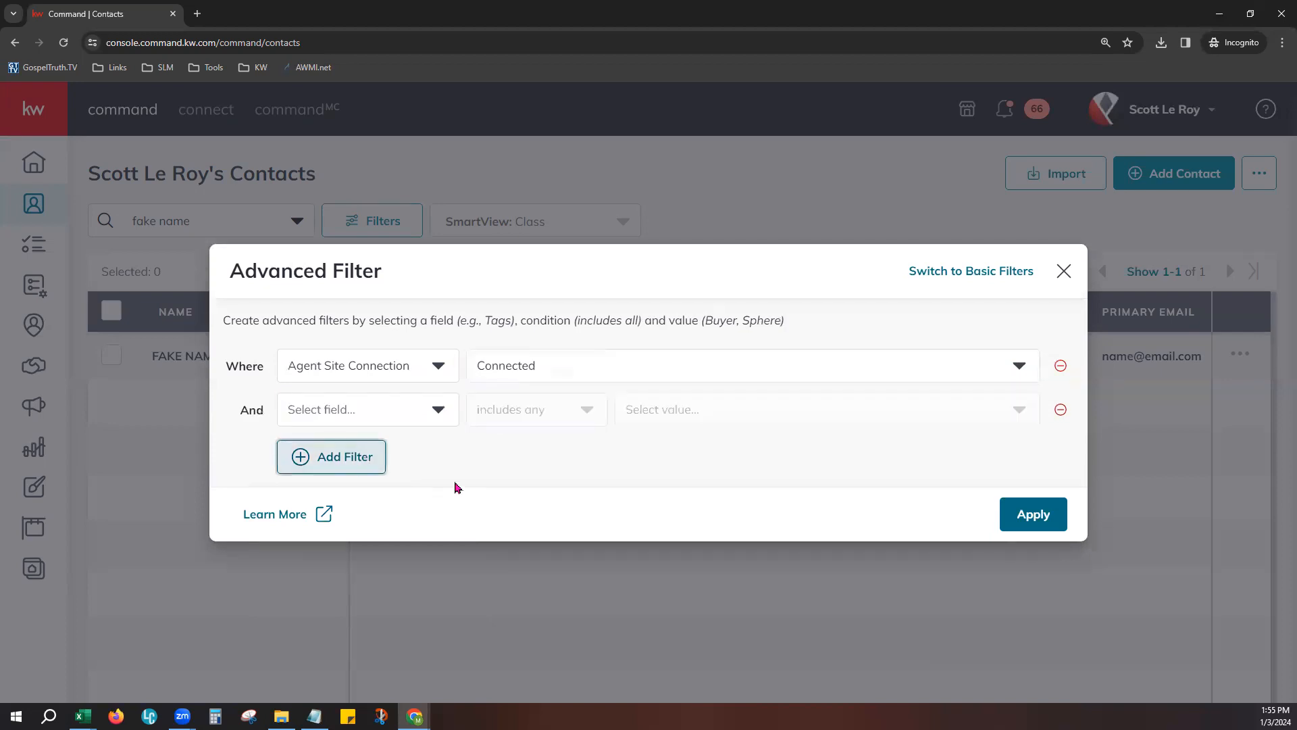
click(410, 415)
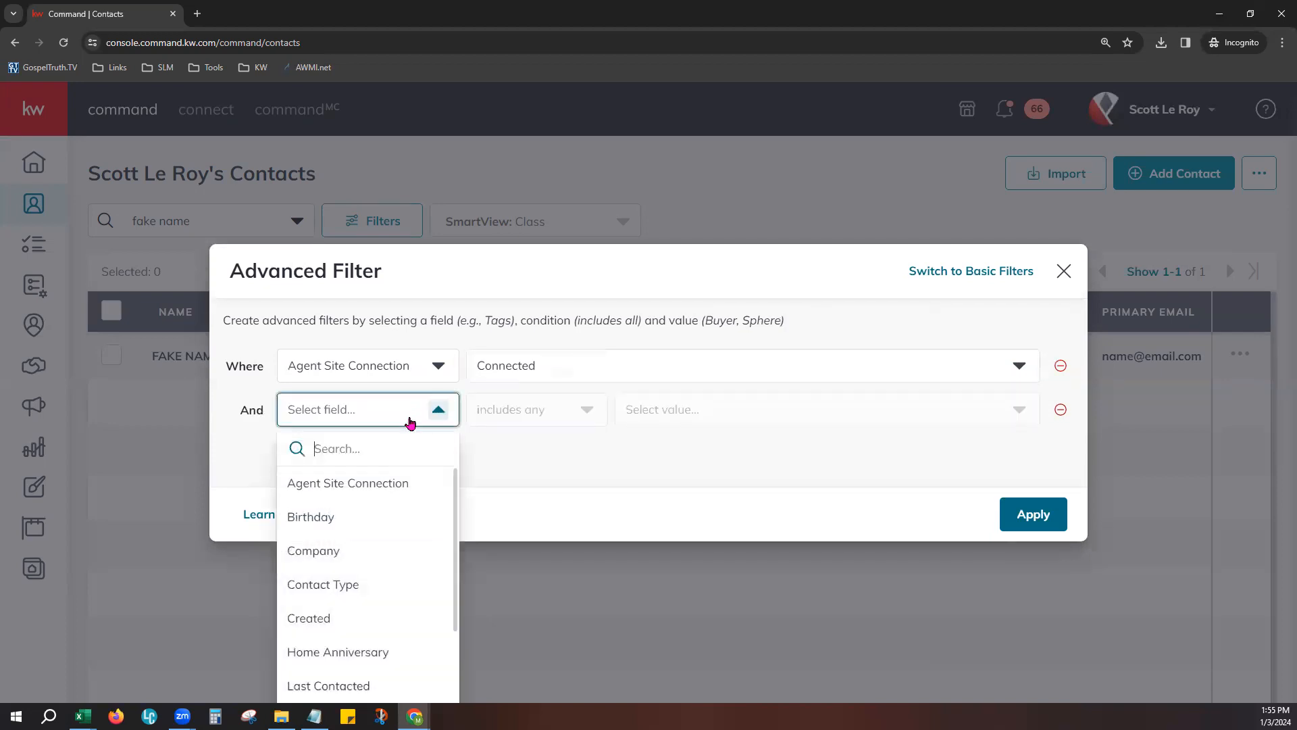
scroll(403, 556, down, 2)
scroll(398, 567, down, 3)
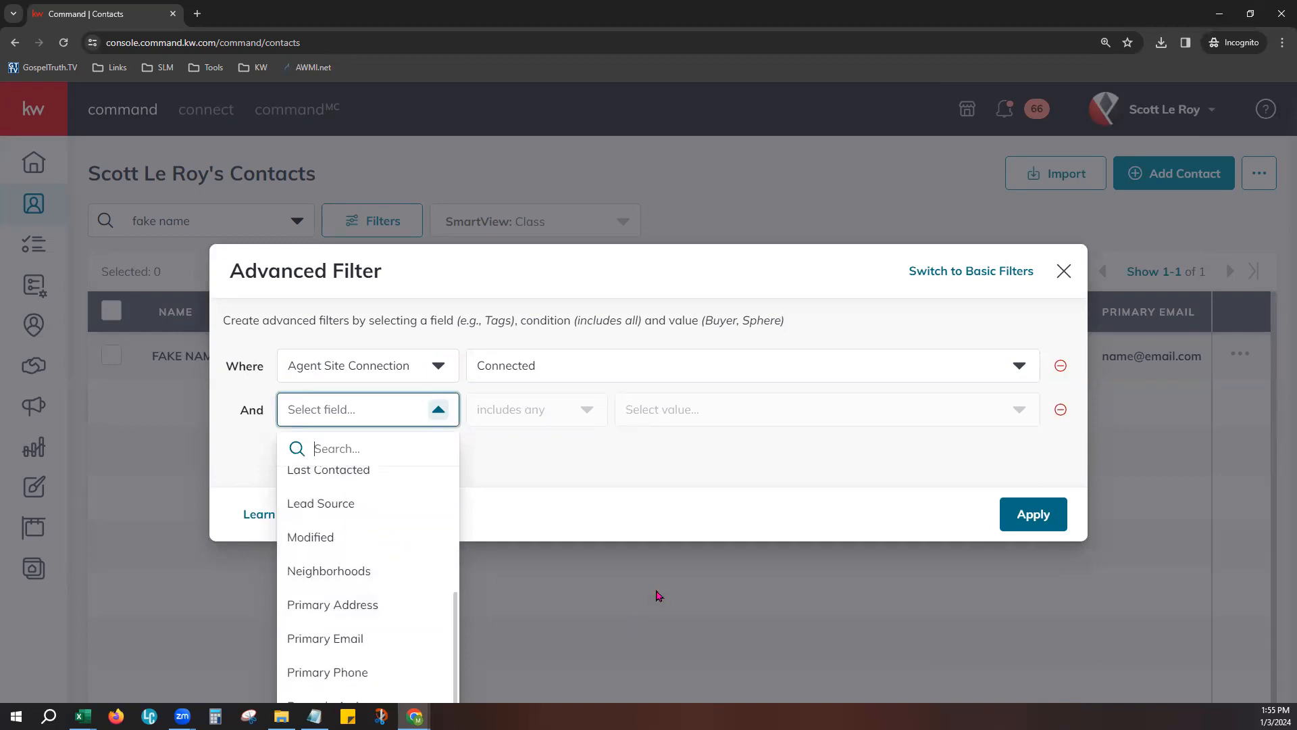
key(ctrl+minus)
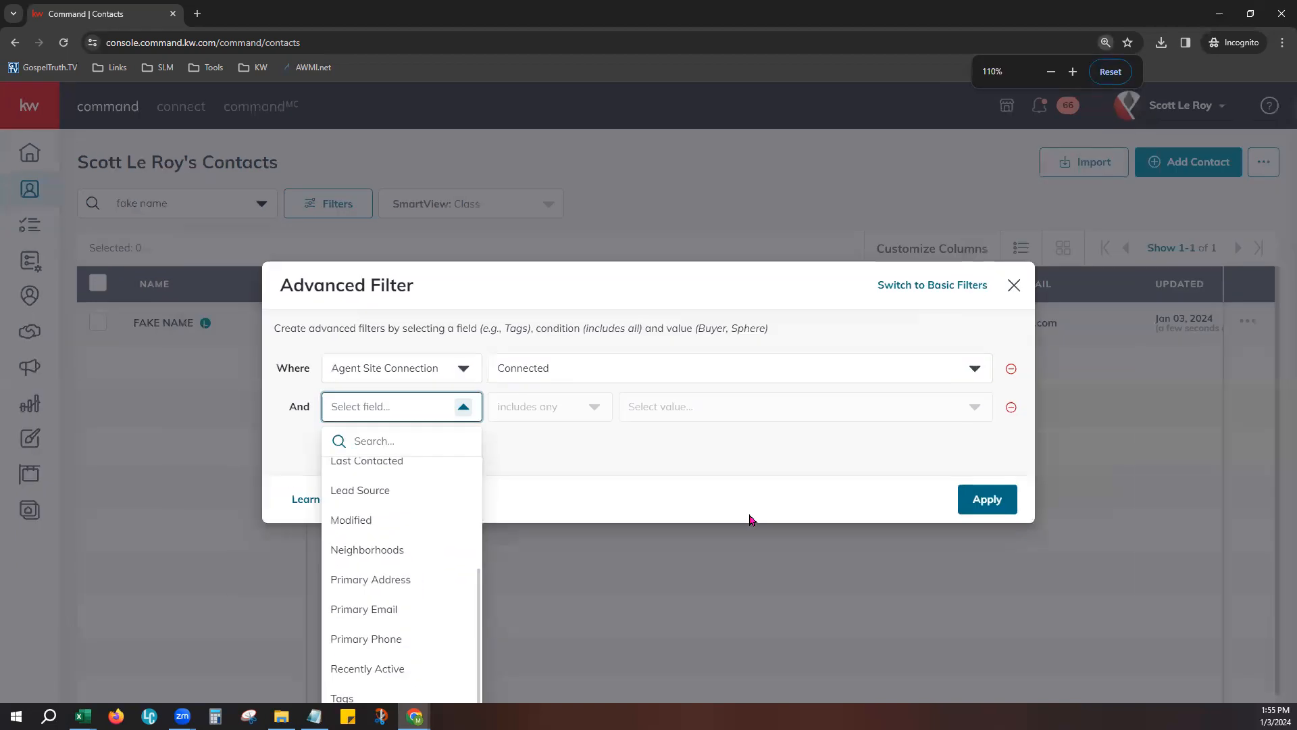
key(ctrl+minus)
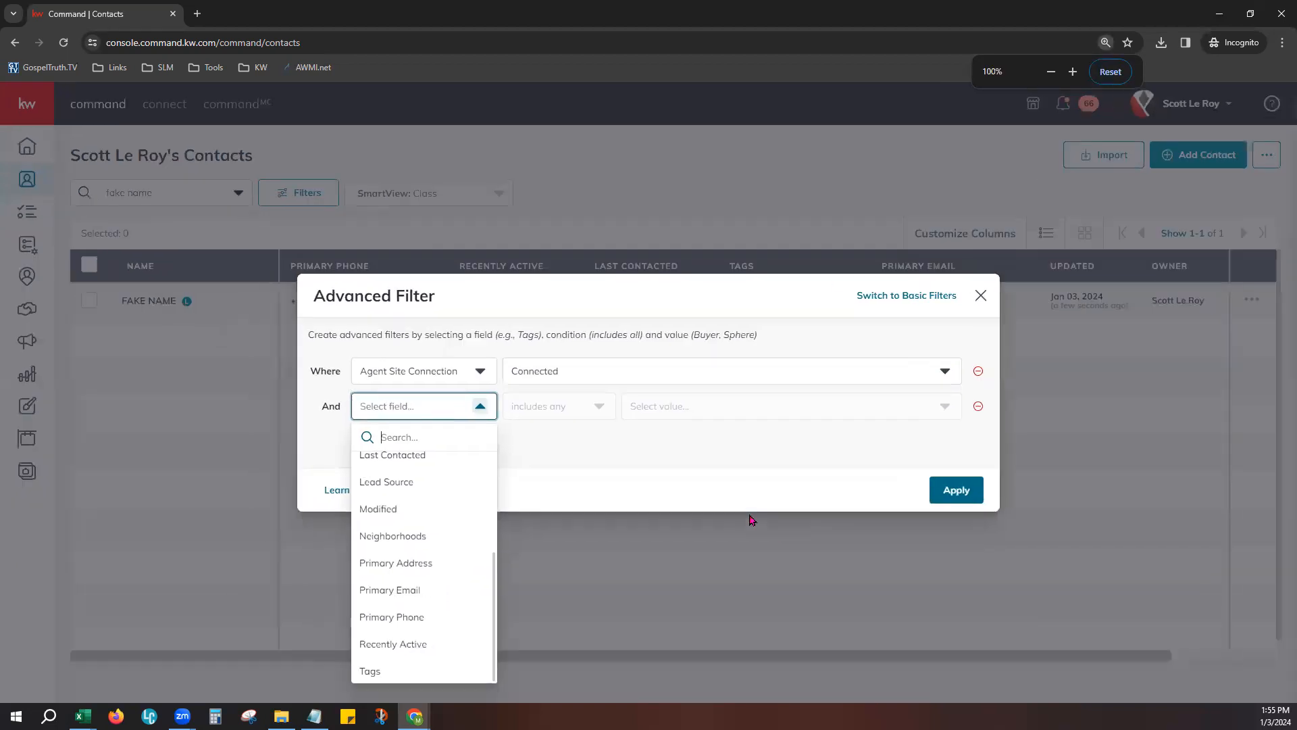
click(418, 649)
key(ctrl+plus)
key(ctrl+plus)
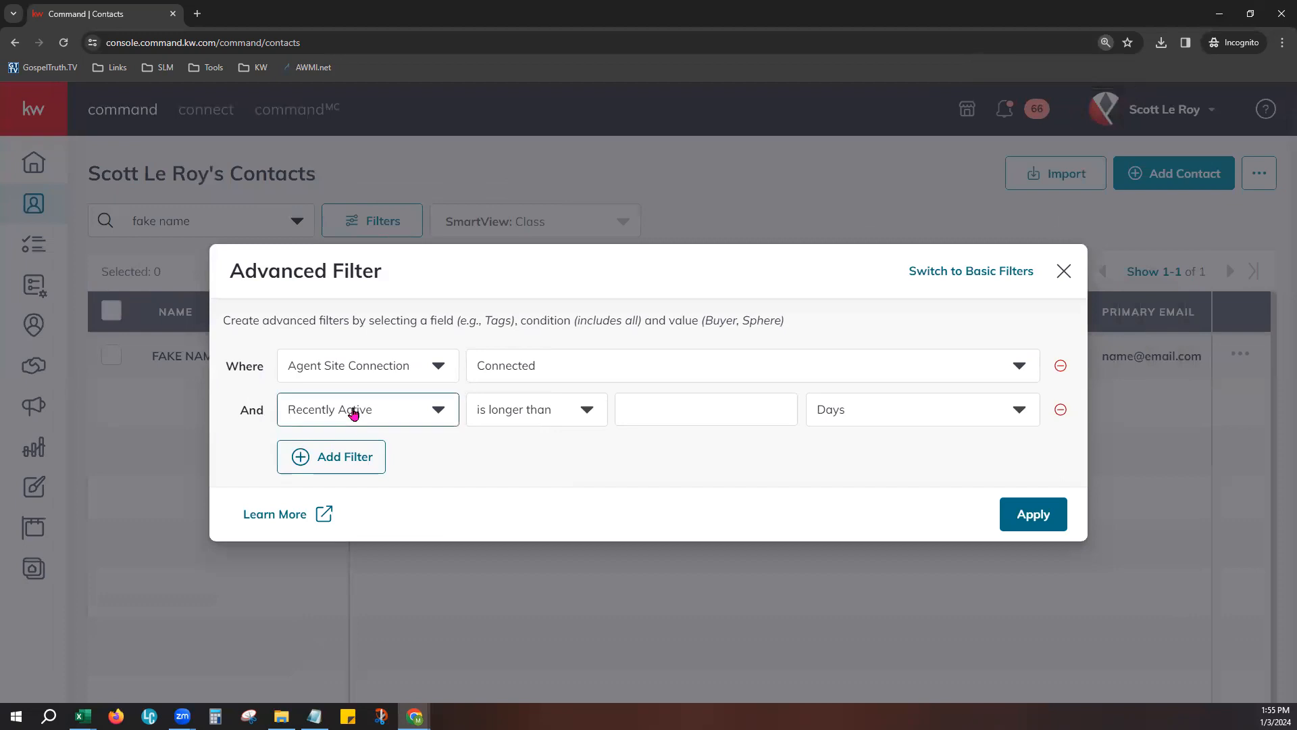
- Set the Recently Active condition to is within last 30 Days
click(540, 414)
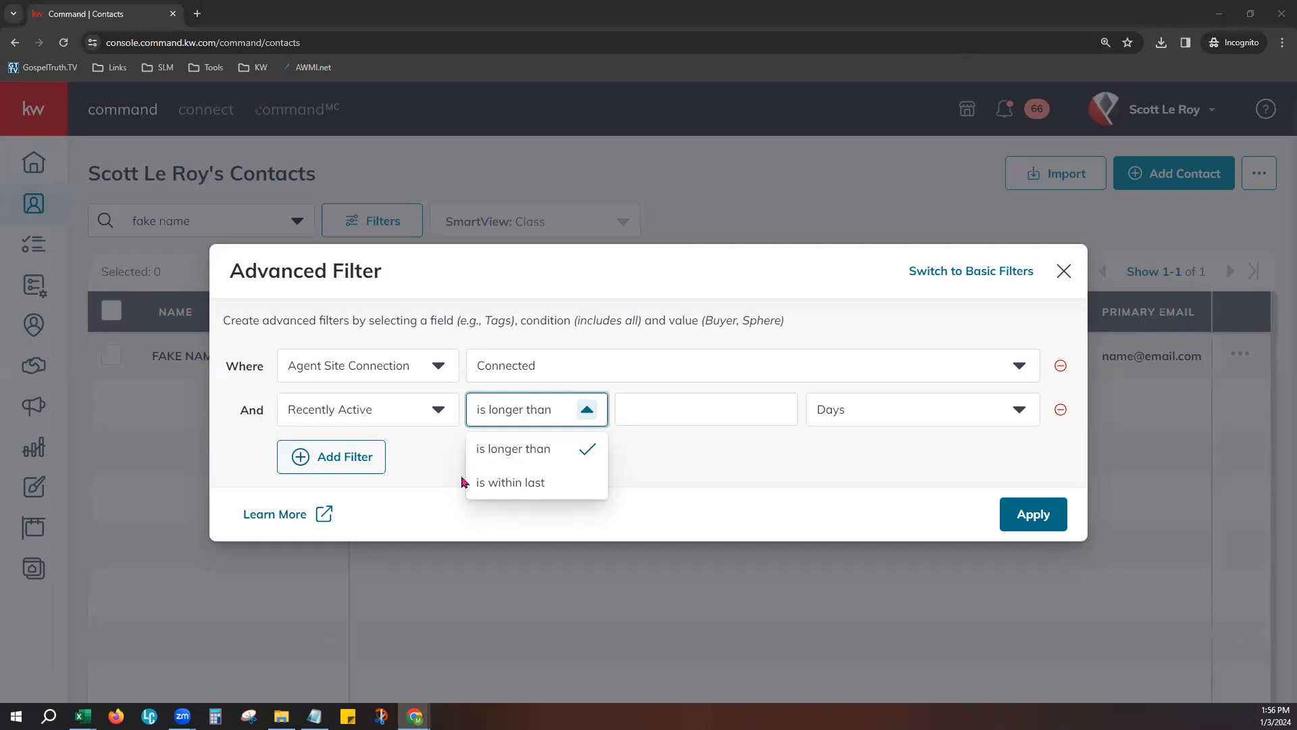
click(514, 481)
click(660, 411)
text(30)
click(776, 454)
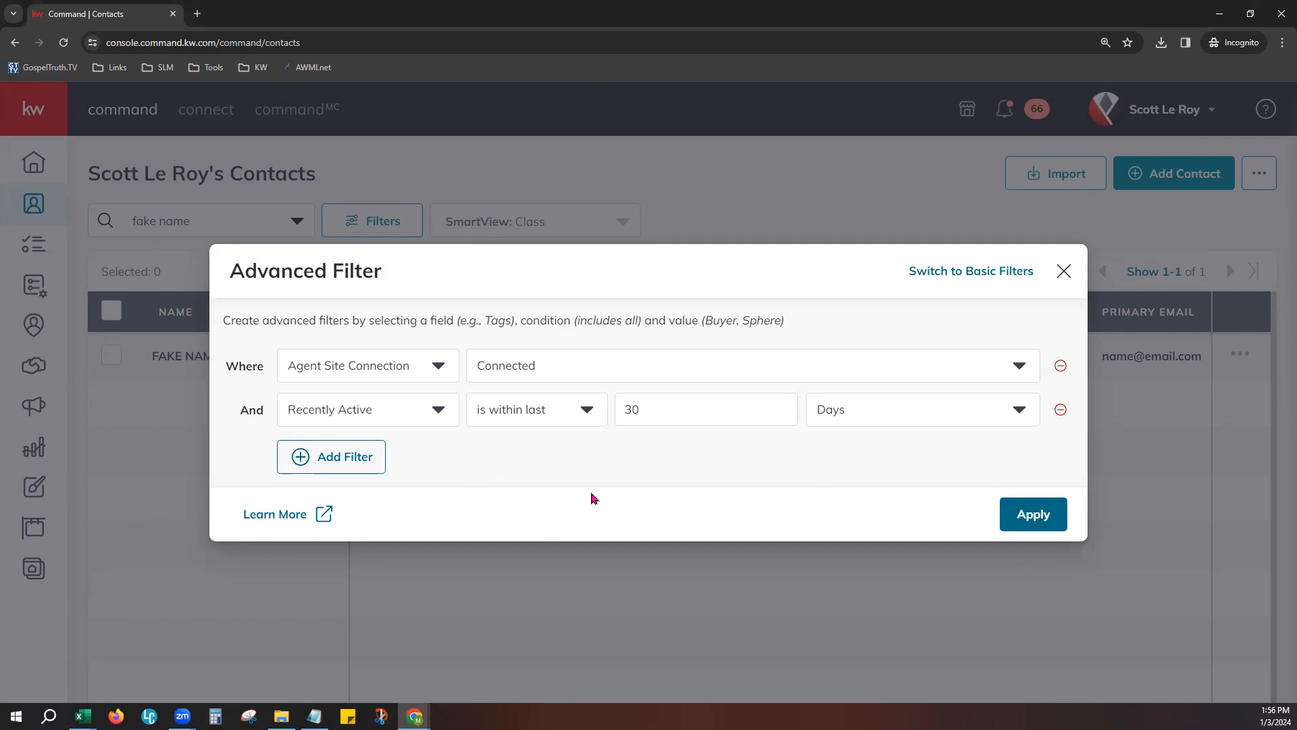
- Remove both advanced filter conditions and close the Advanced Filter without applying it
click(1061, 365)
click(1060, 379)
click(1063, 284)
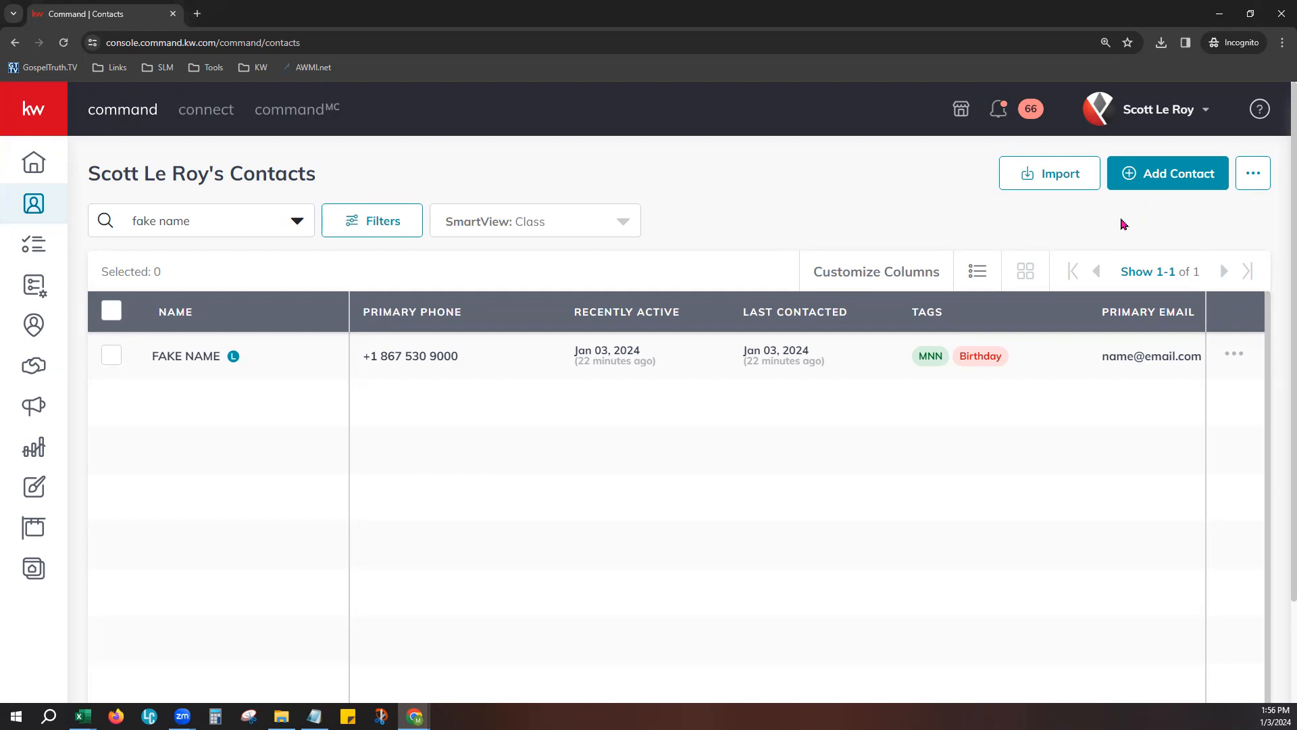
- Open the contact import upload form and switch to the Demo for Class KW_Command_Import_Sheet workbook in Excel
click(1048, 177)
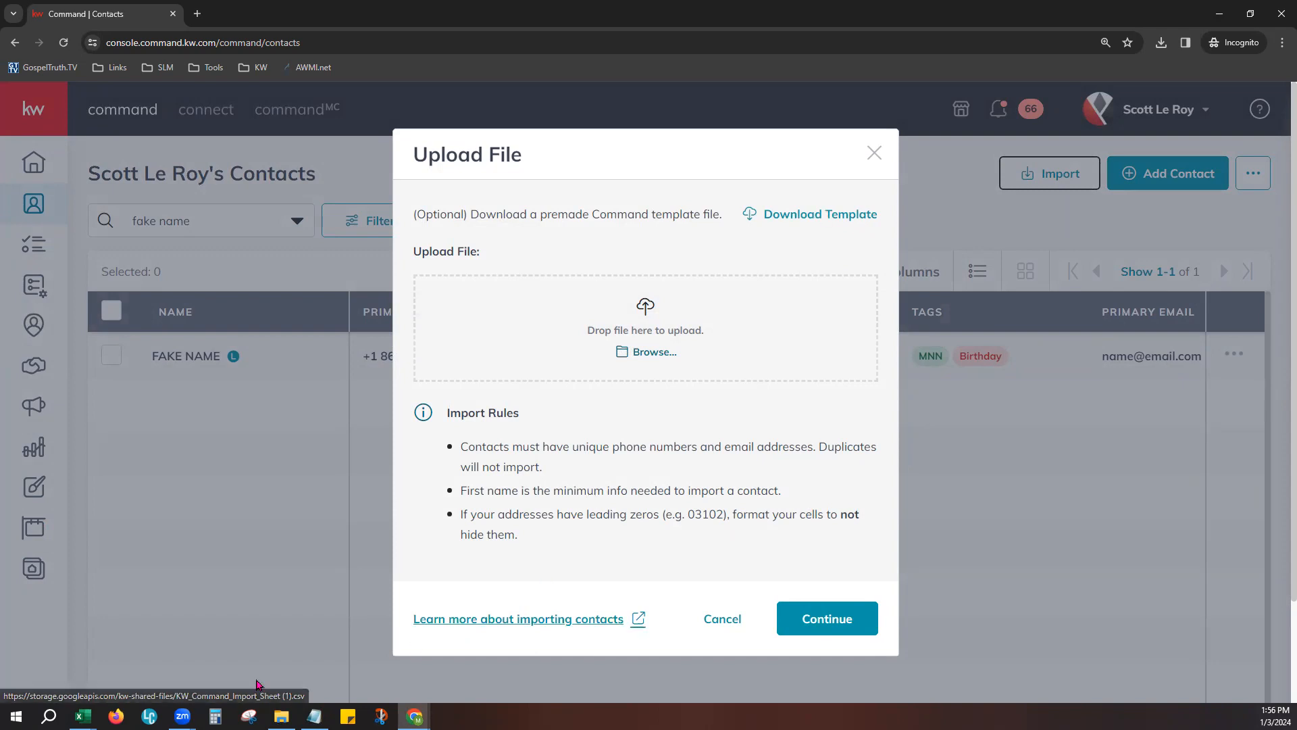
click(87, 715)
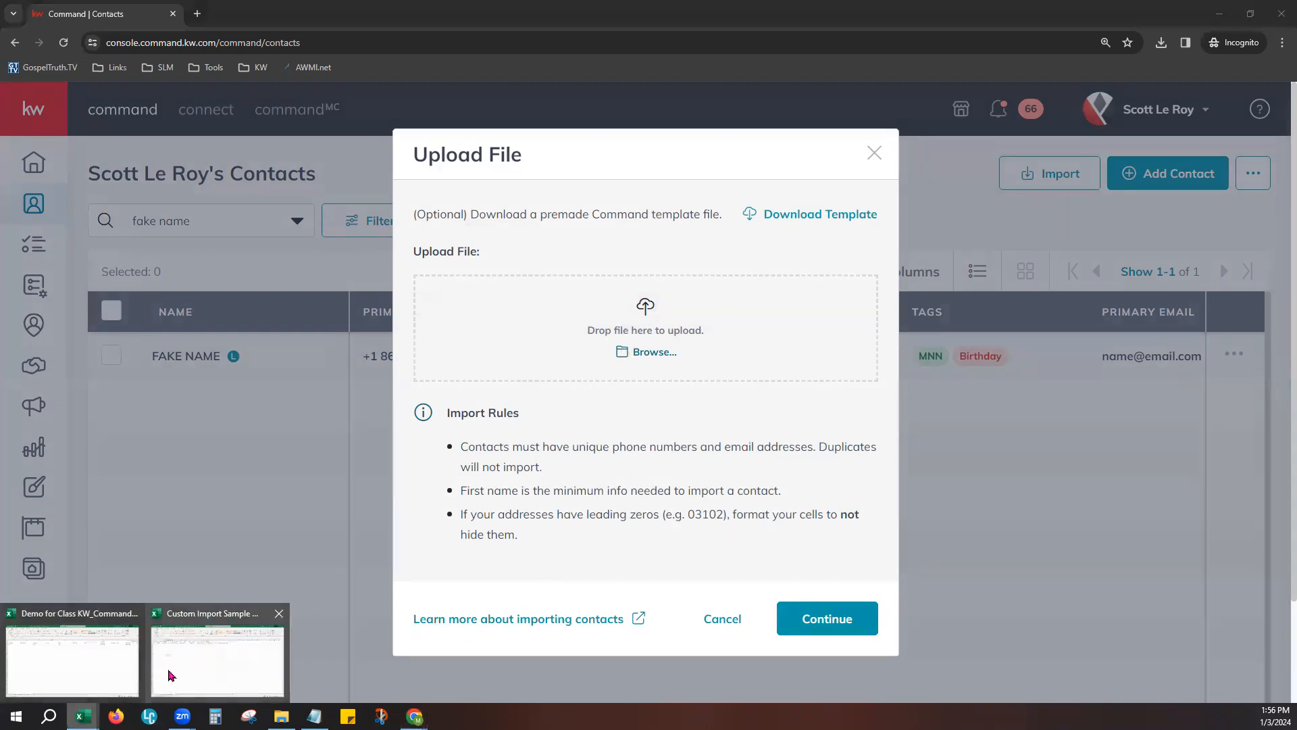
click(112, 669)
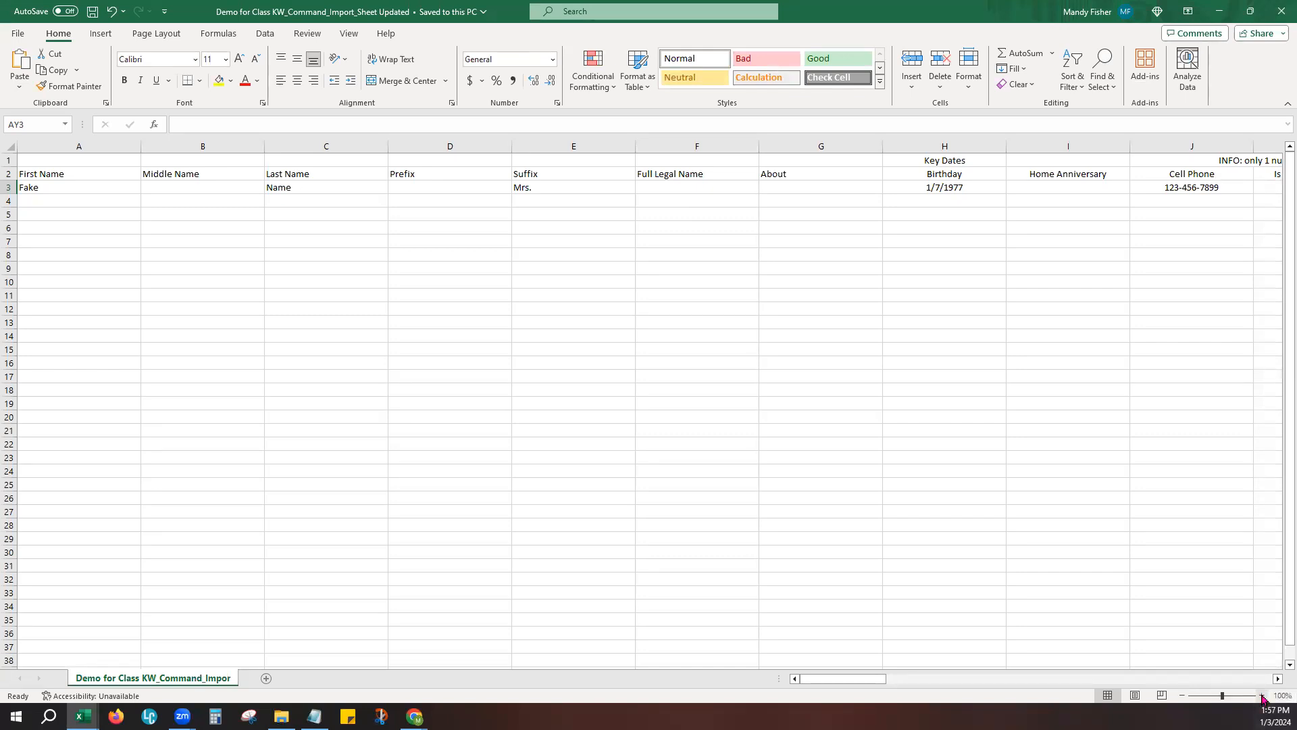
- Make header rows 1 and 2 of the import template bold
click(1261, 695)
click(1261, 695)
click(1262, 695)
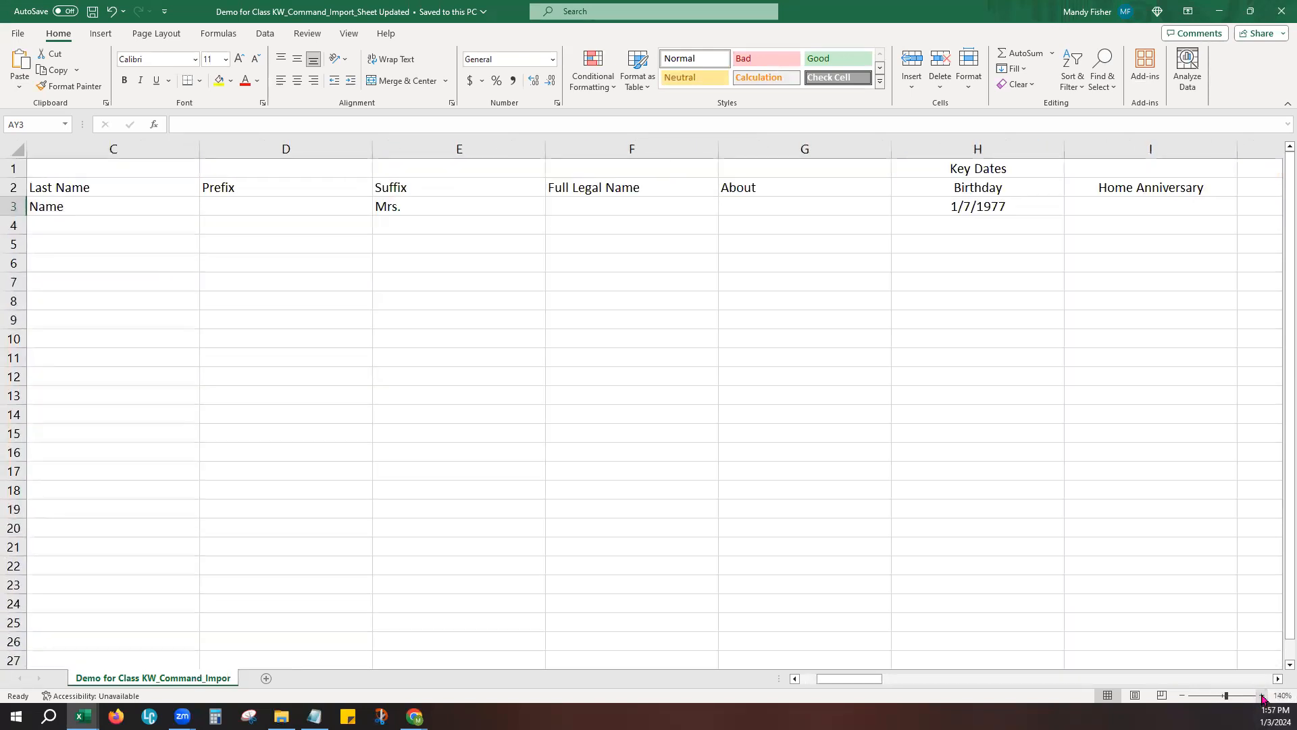
click(1261, 695)
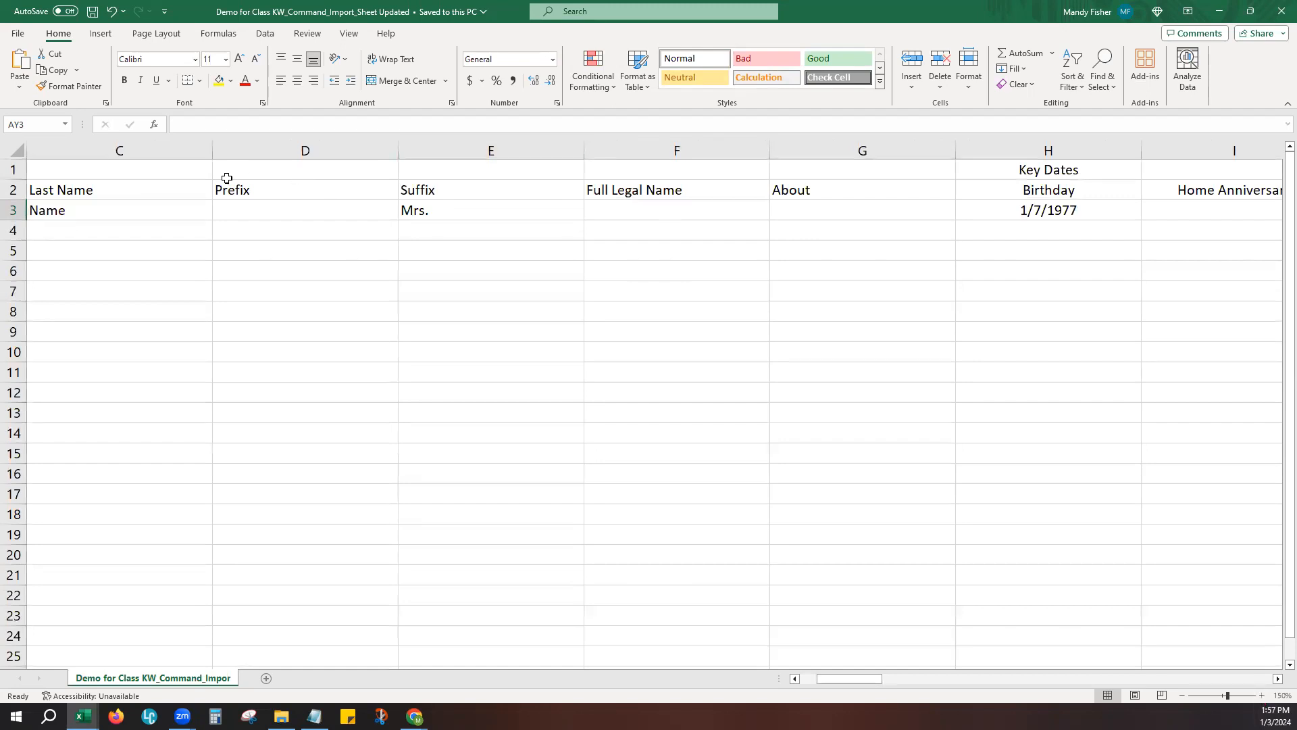
drag(11, 170, 12, 196)
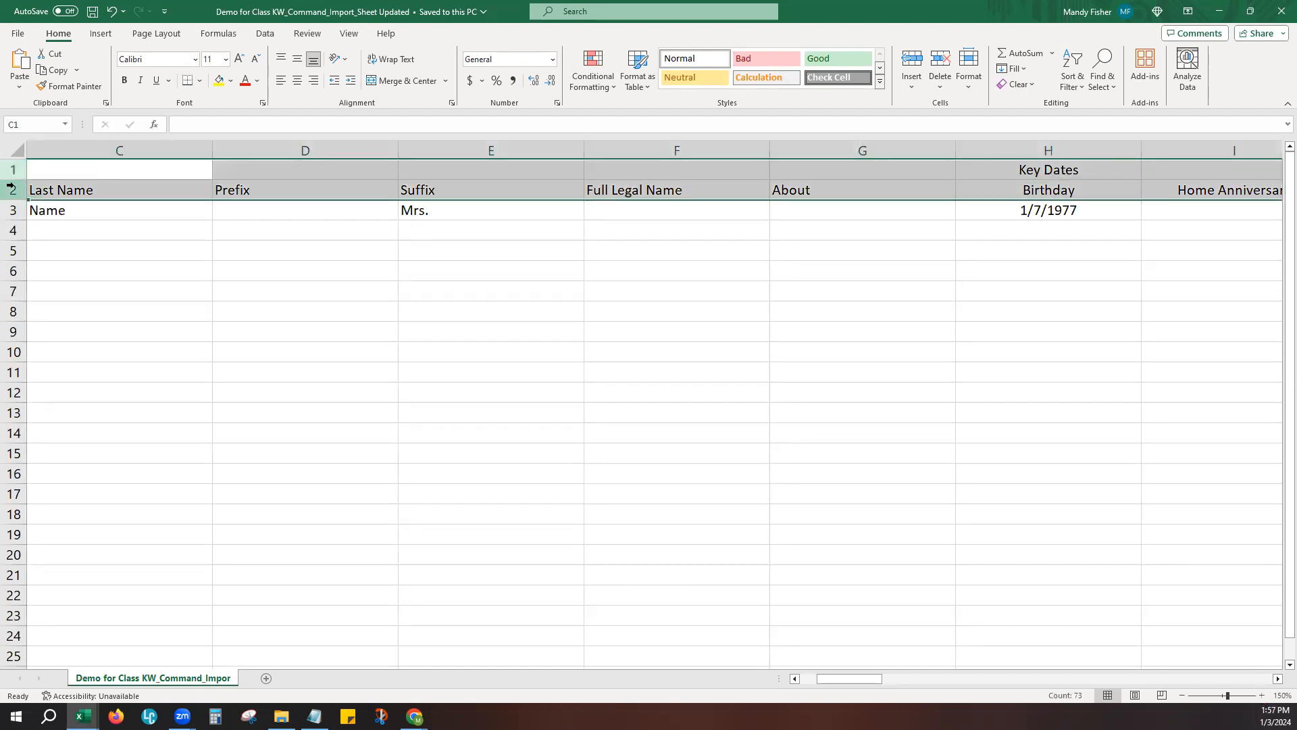
mouse_move(837, 679)
mouse_down()
mouse_move(950, 665)
mouse_move(821, 676)
mouse_up()
click(556, 452)
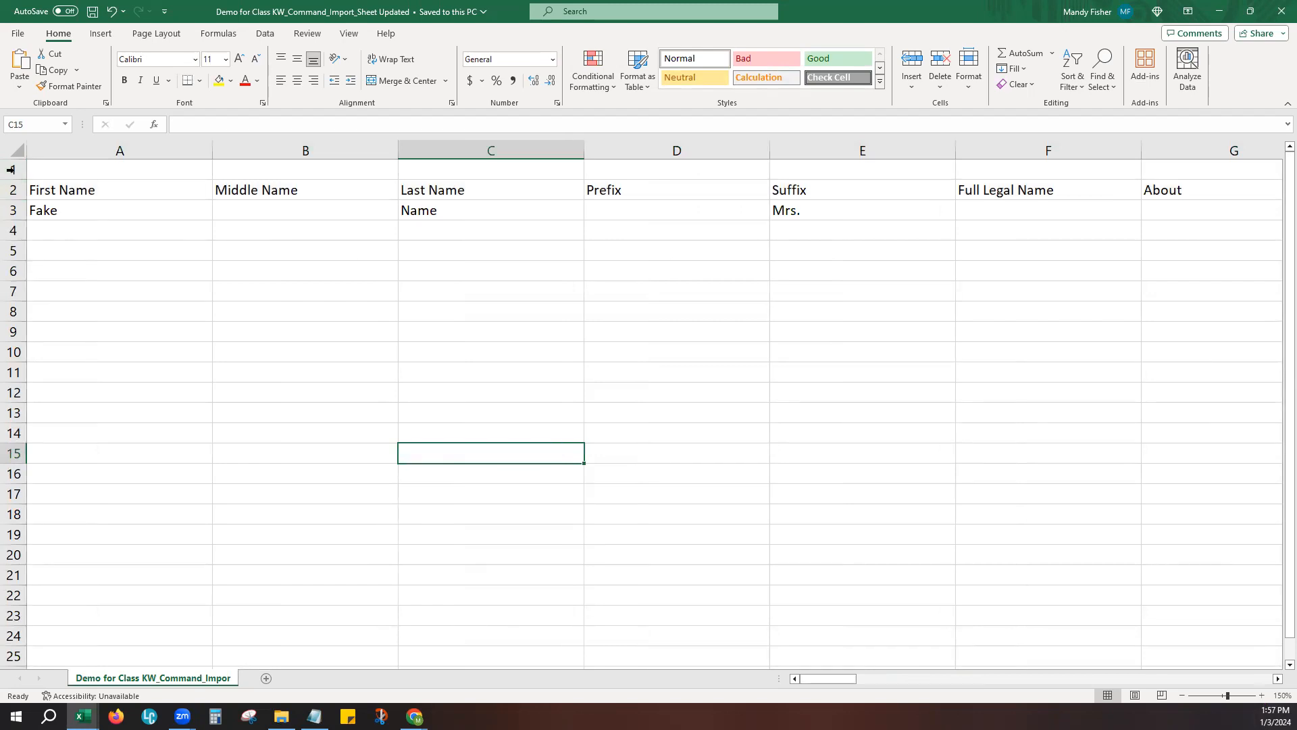
drag(10, 169, 11, 190)
click(124, 80)
click(333, 355)
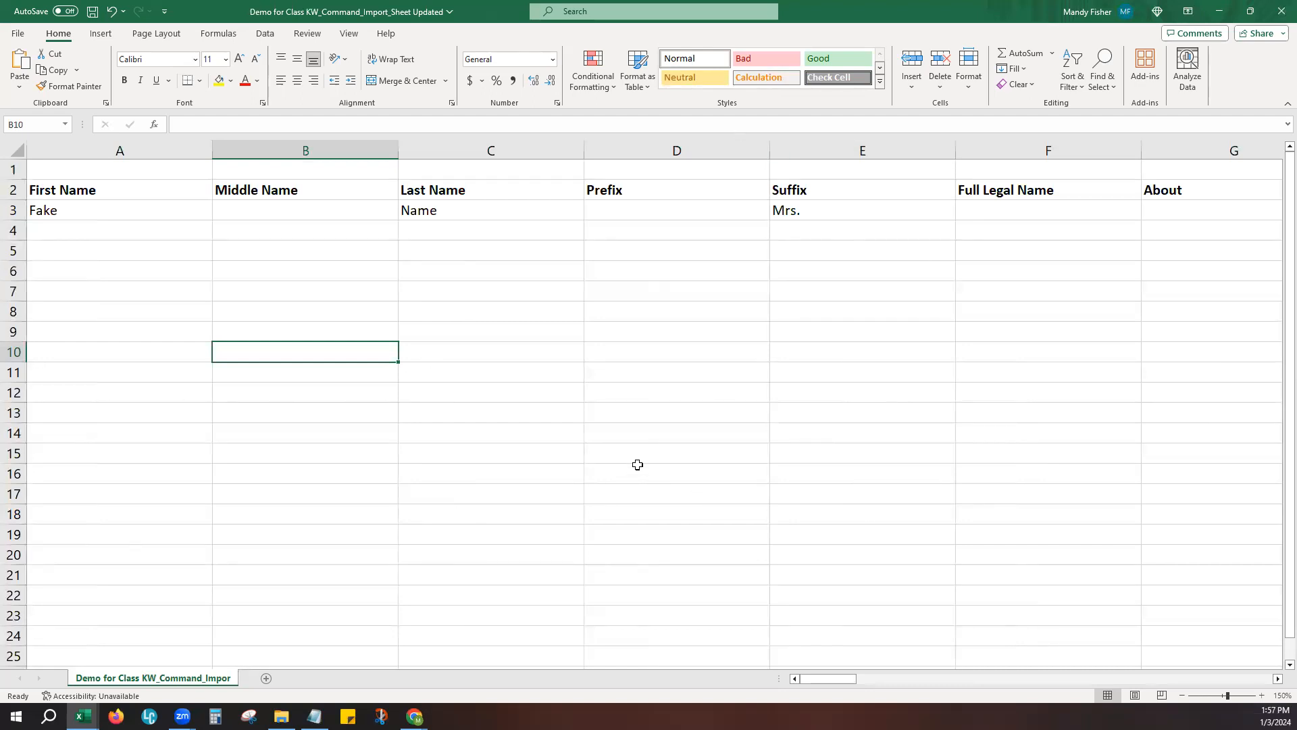
- Minimize the import template and switch to the Custom Import Sample Demo for Class workbook
click(1220, 15)
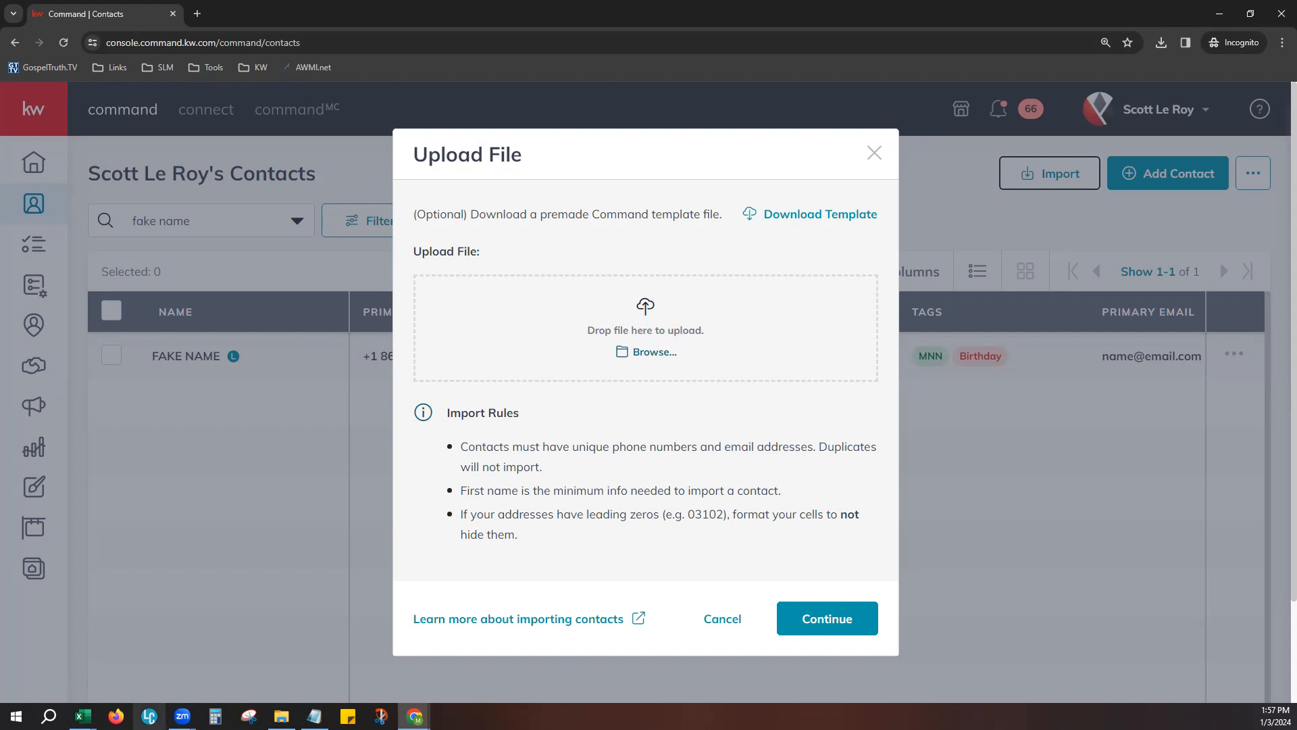
mouse_move(82, 715)
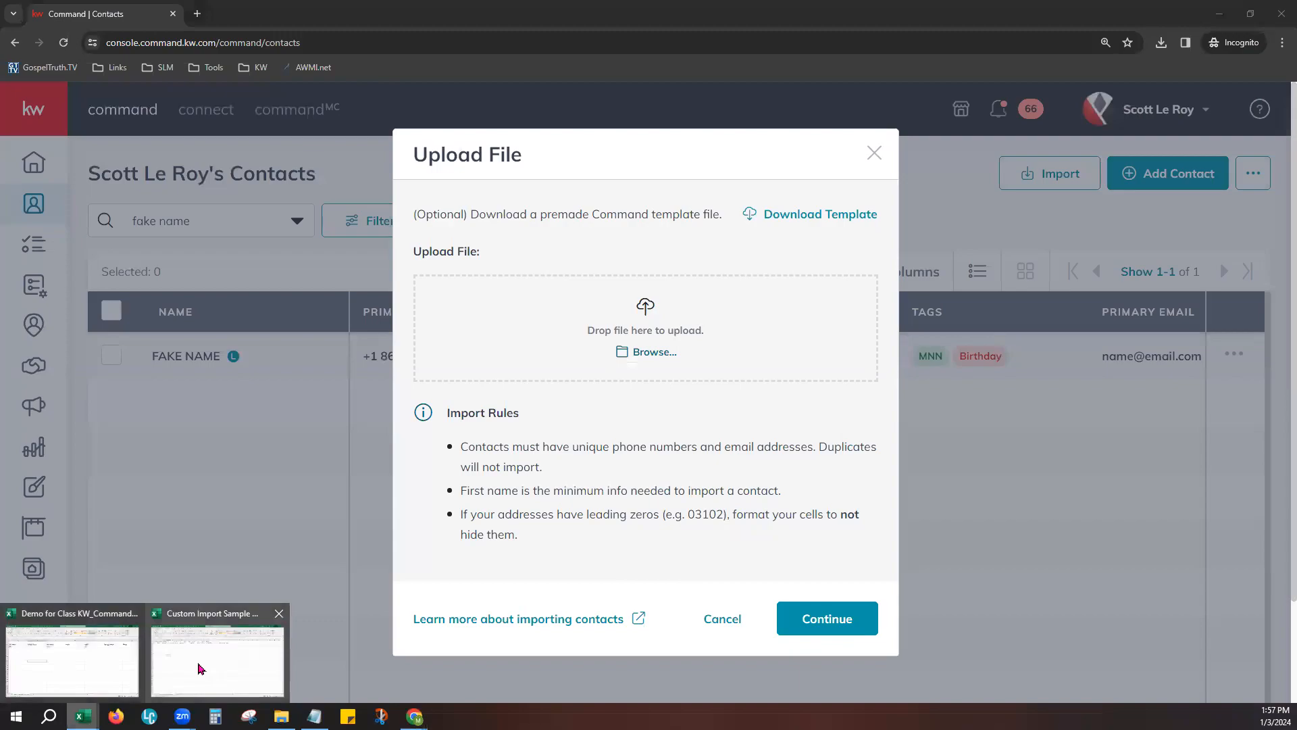
click(200, 668)
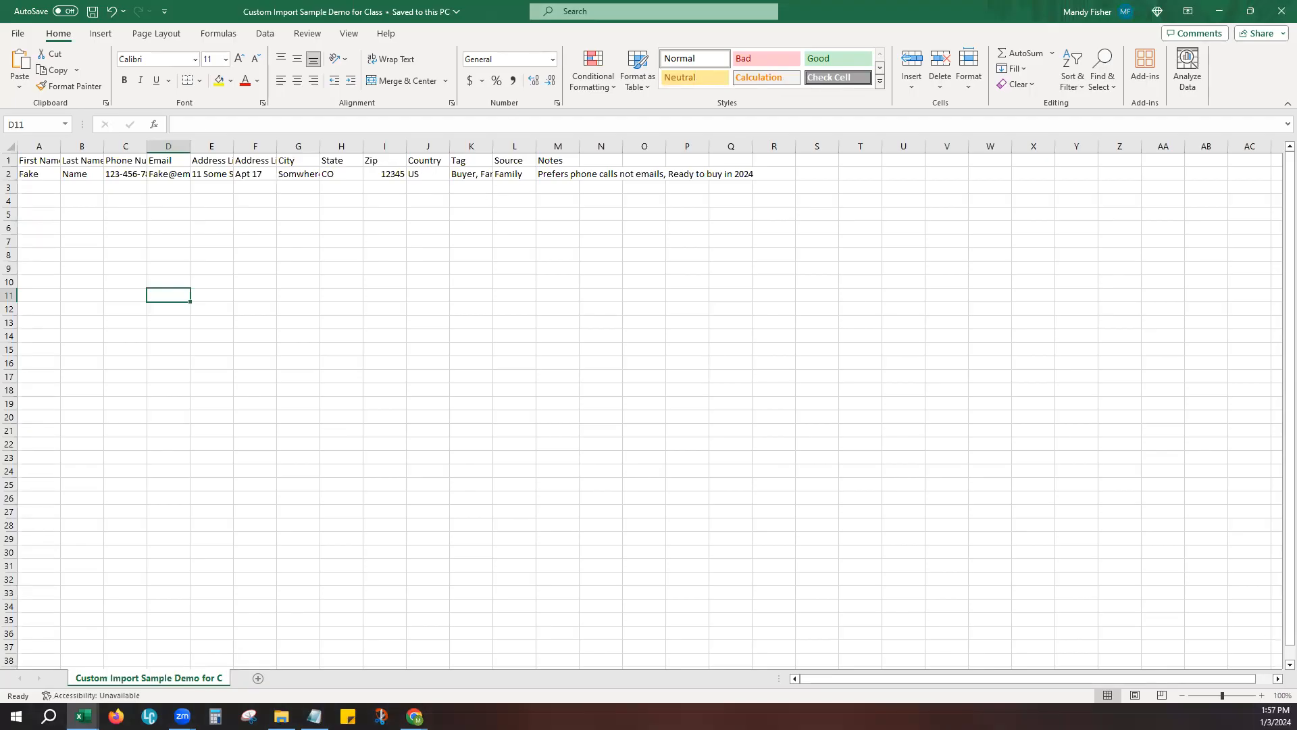
- Widen all columns of the custom import sheet evenly so the headers and contact data fit
click(1262, 696)
click(1262, 696)
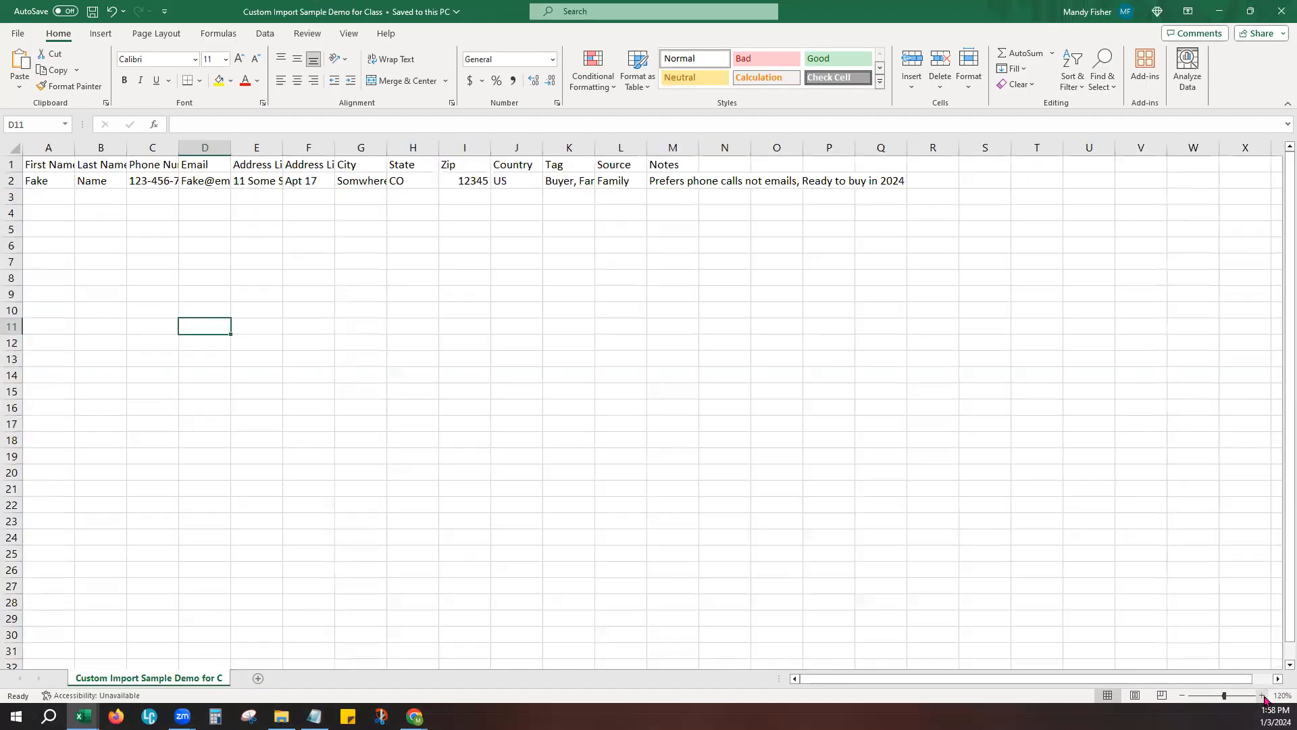
click(1262, 696)
click(1262, 696)
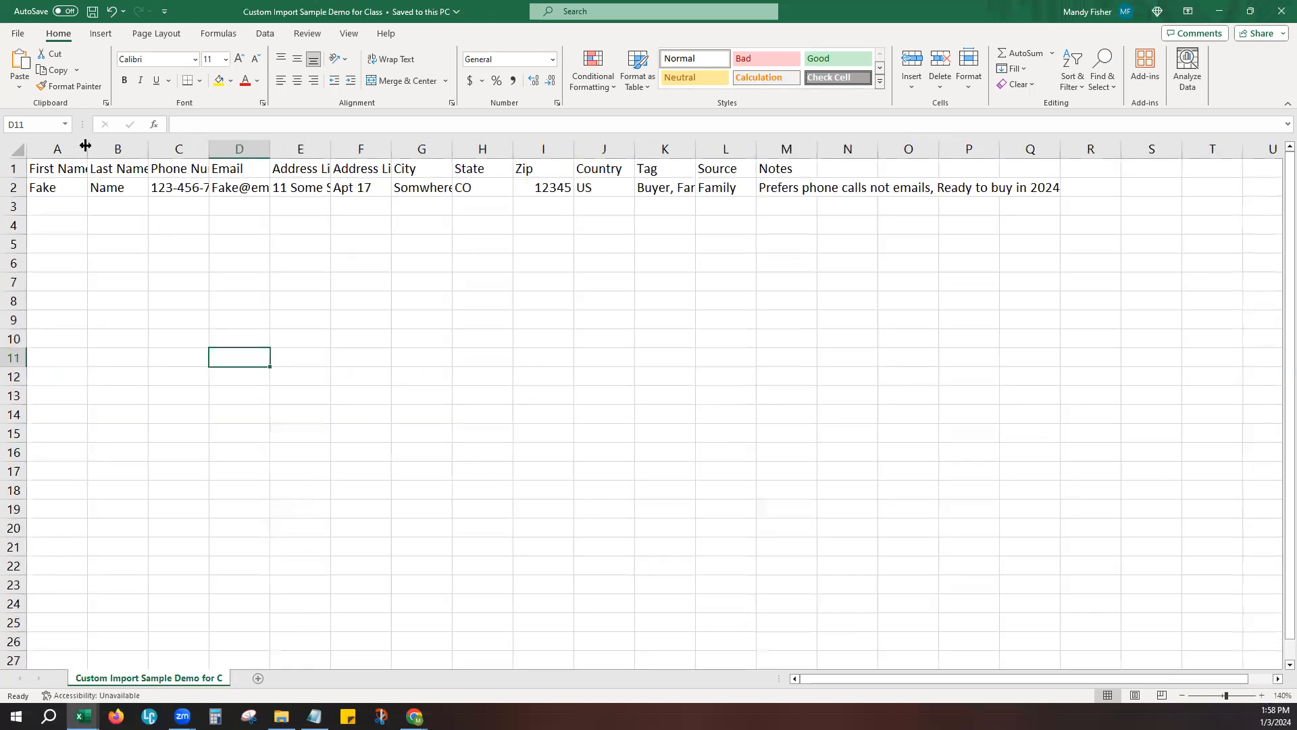
click(13, 145)
drag(87, 148, 215, 149)
click(1040, 338)
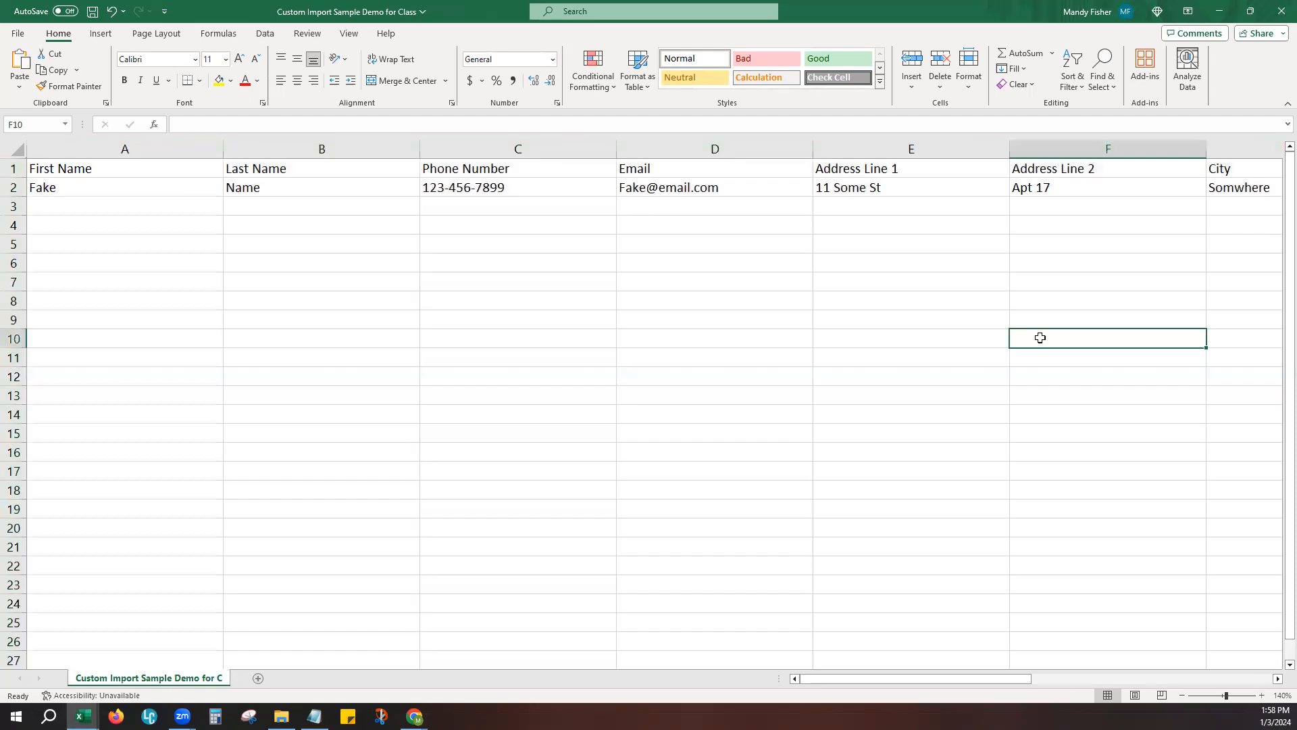
- Examine the First Name, Phone Number and Email columns of the custom import sheet
drag(1030, 678, 903, 694)
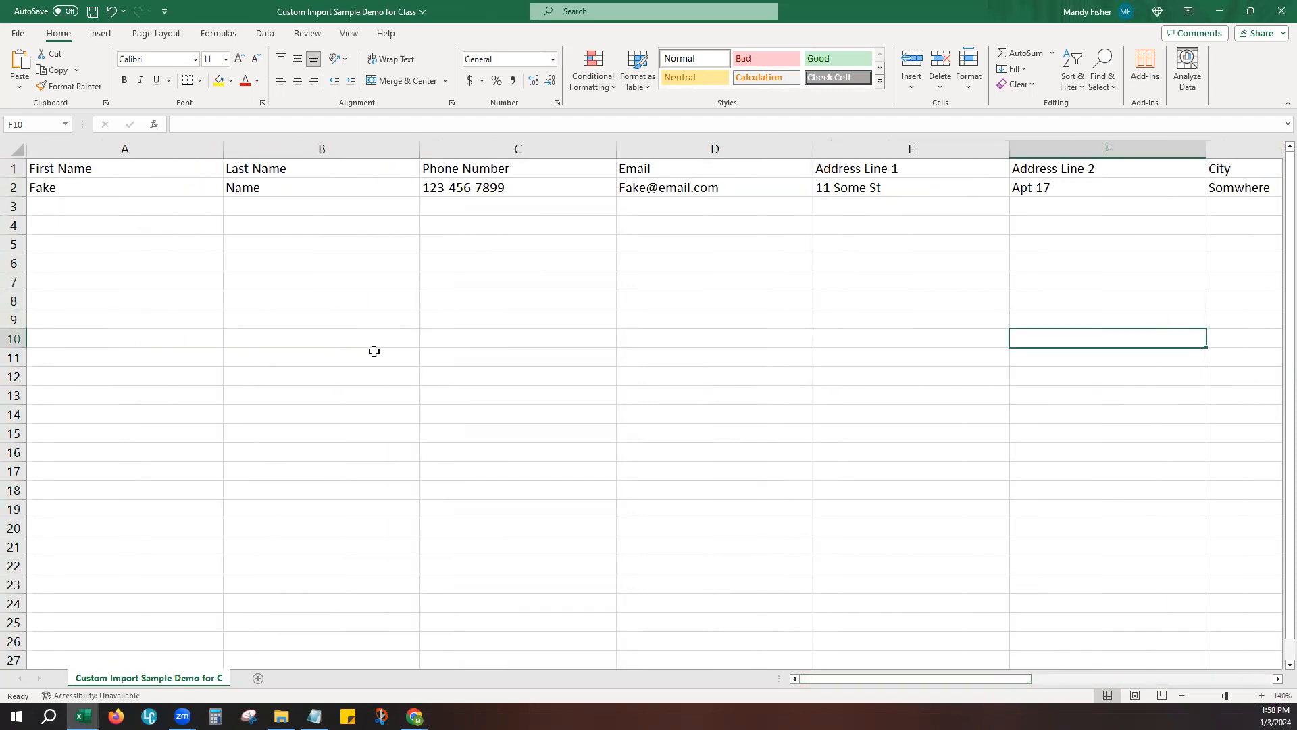
click(159, 144)
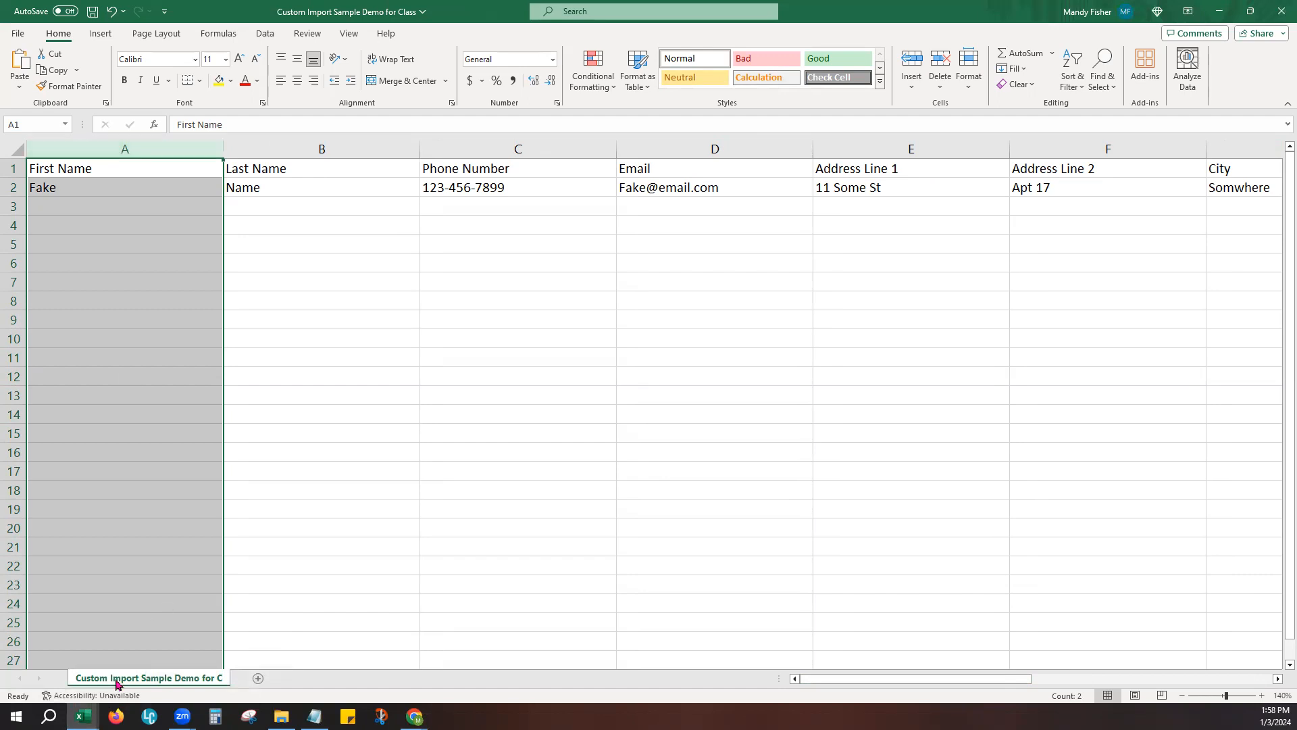
click(83, 717)
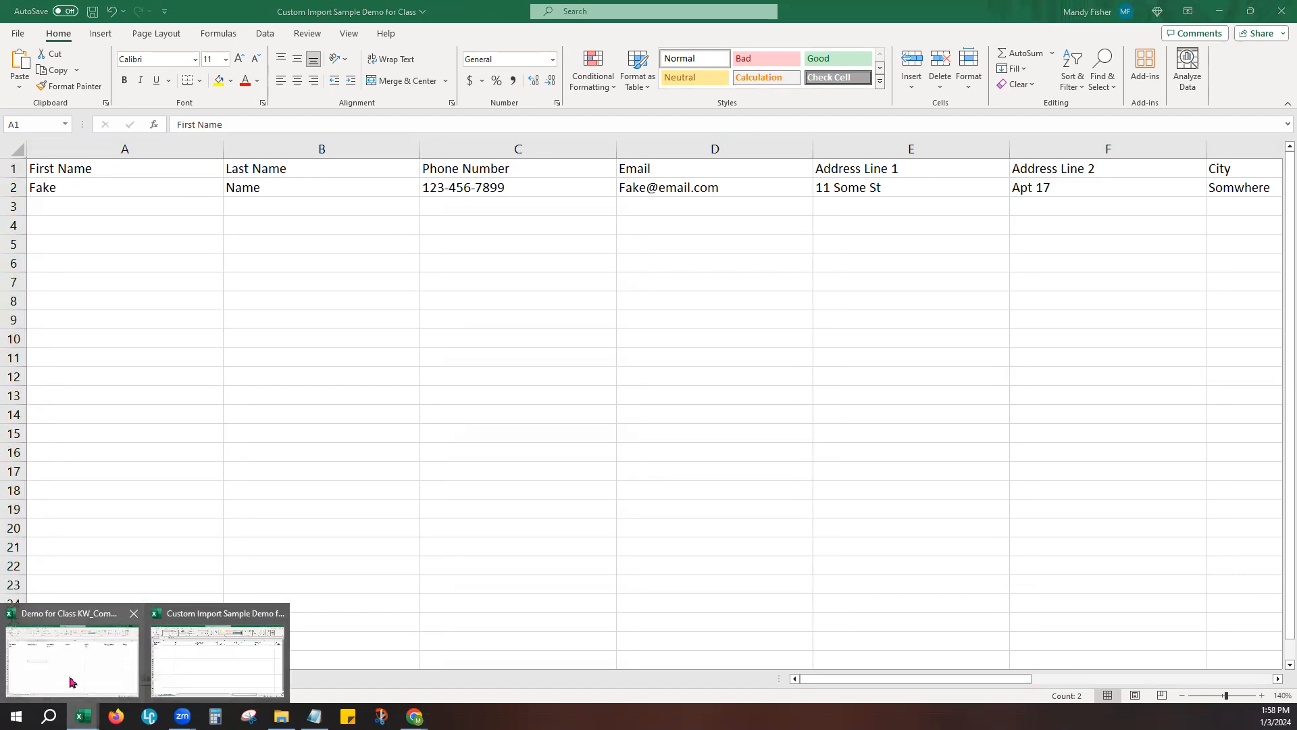
click(530, 143)
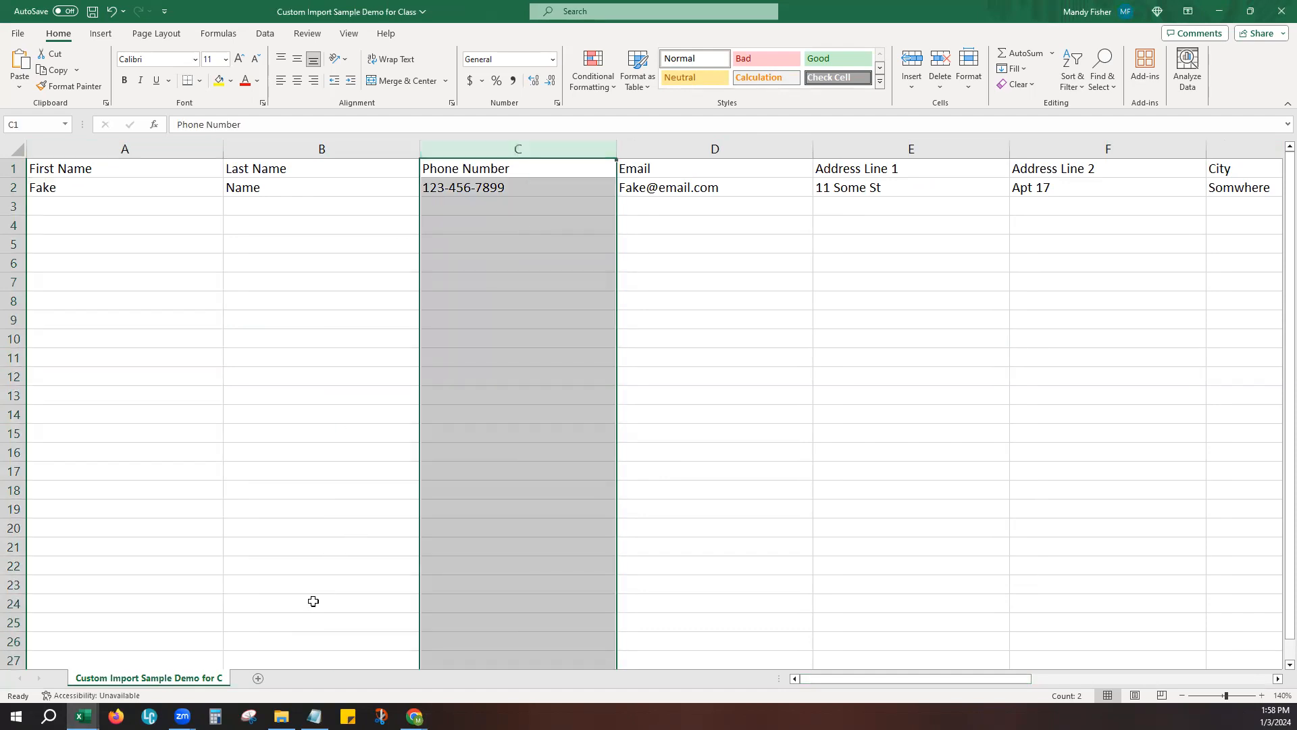
click(696, 143)
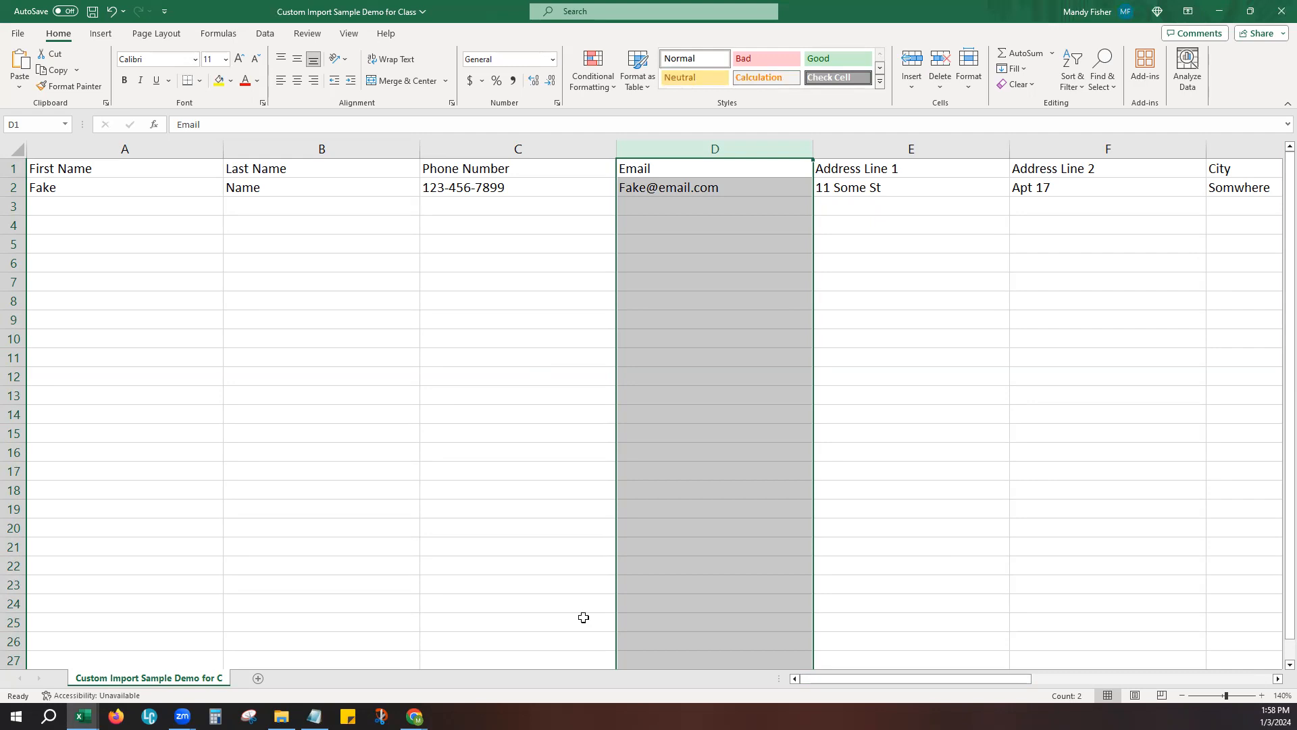
click(488, 301)
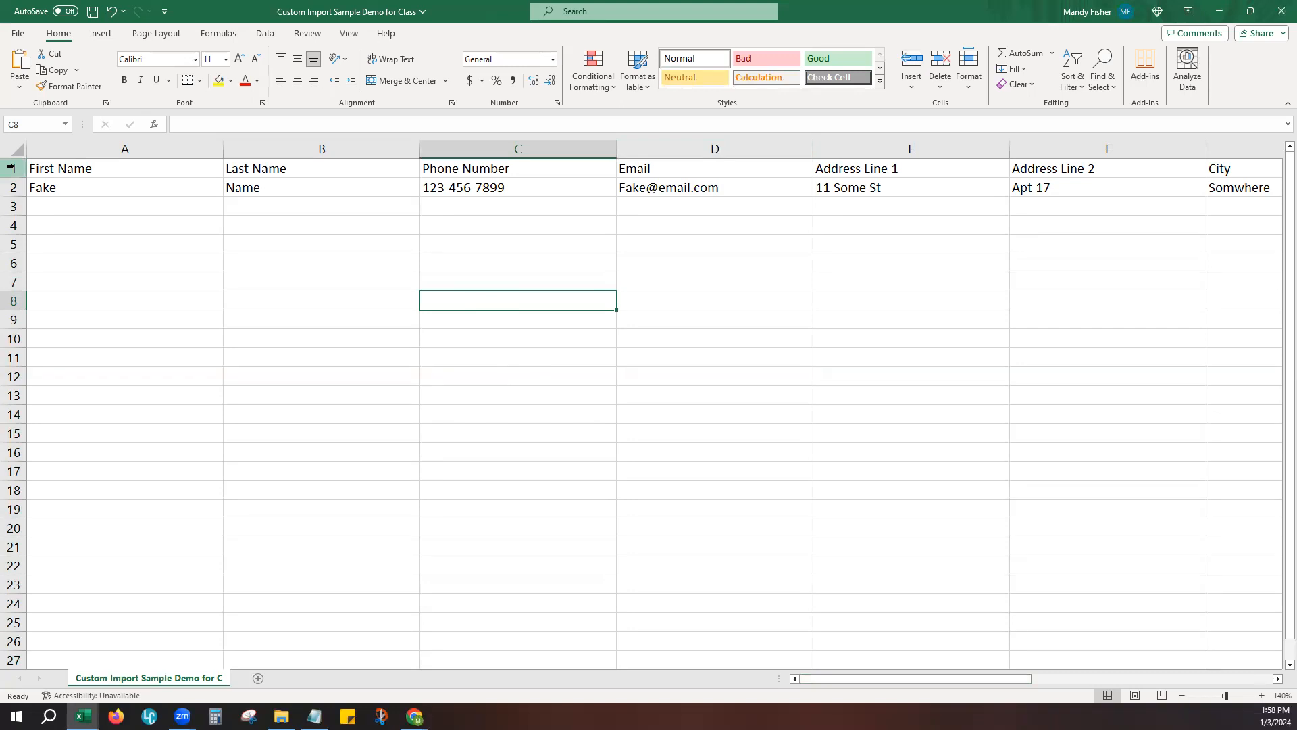
click(506, 169)
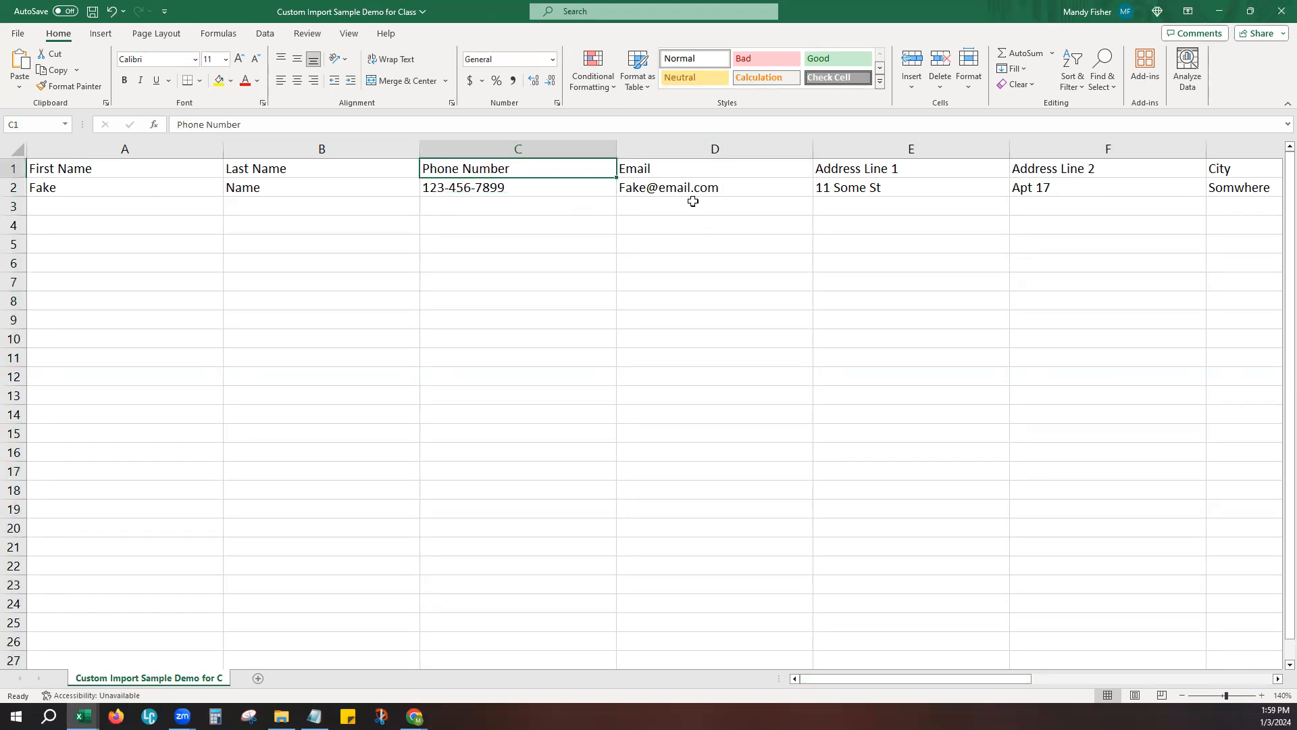
- Enter the sample phone number in C3 as digits only and in C4 with dots as separators
click(517, 190)
click(516, 203)
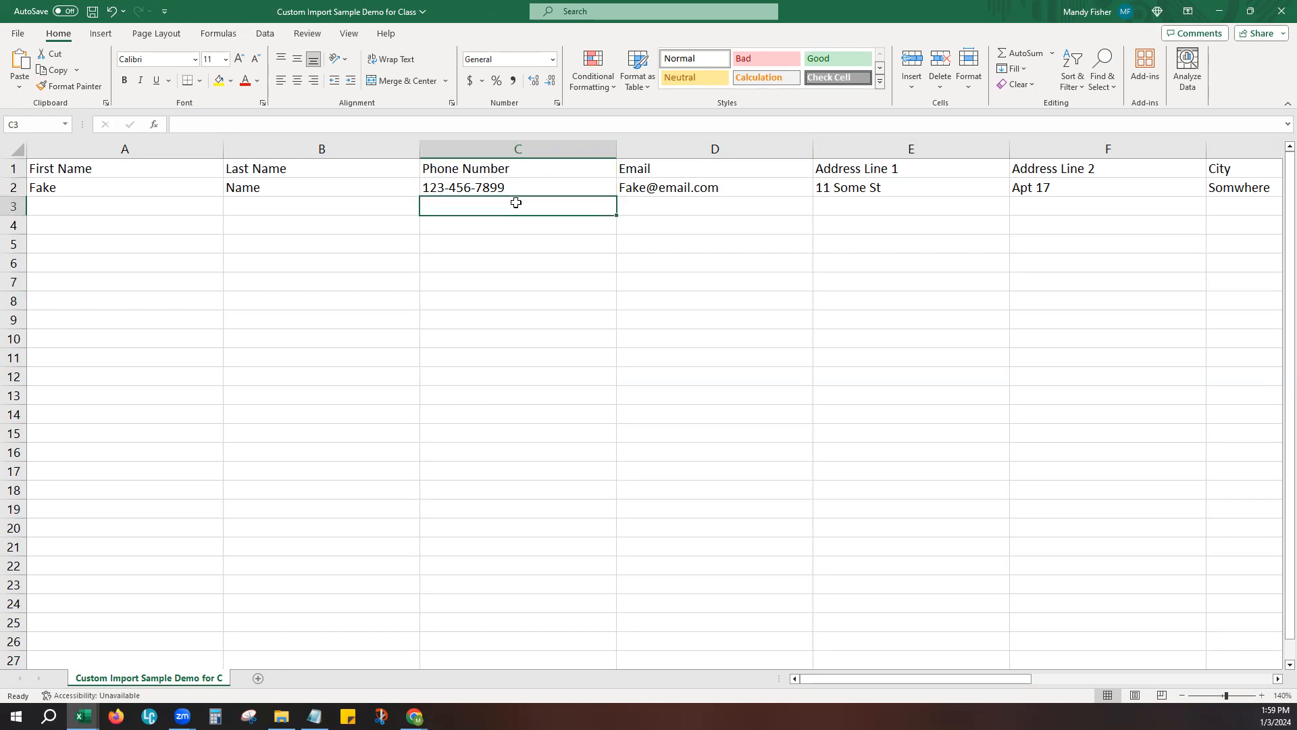
text(1234567899)
key(Return)
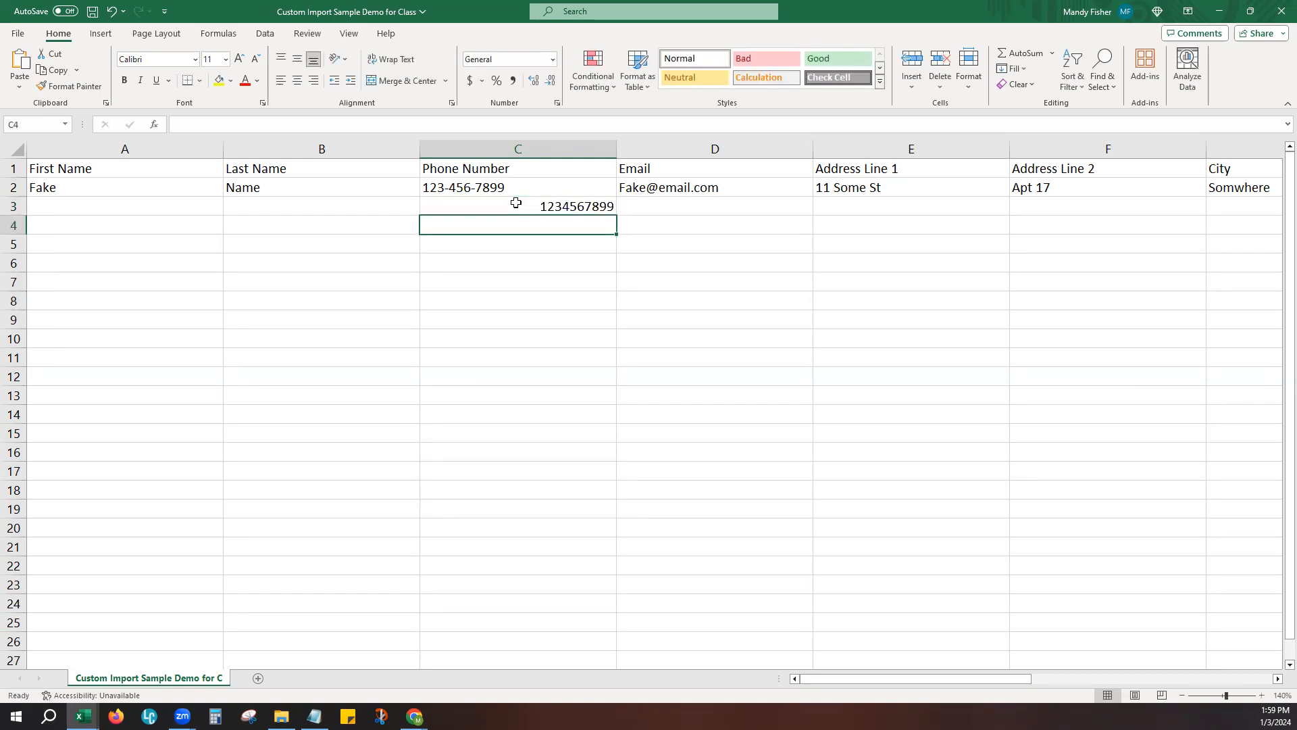
text(123.456.7899)
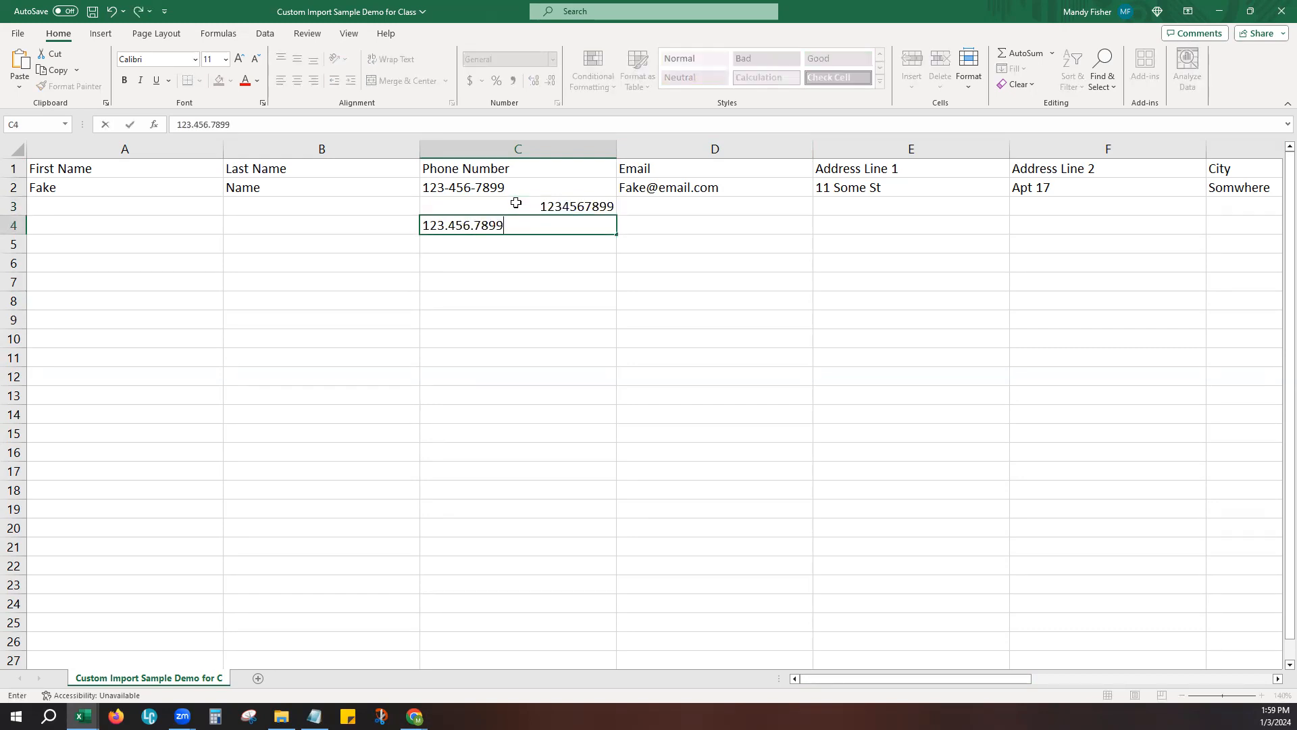
key(Tab)
click(880, 219)
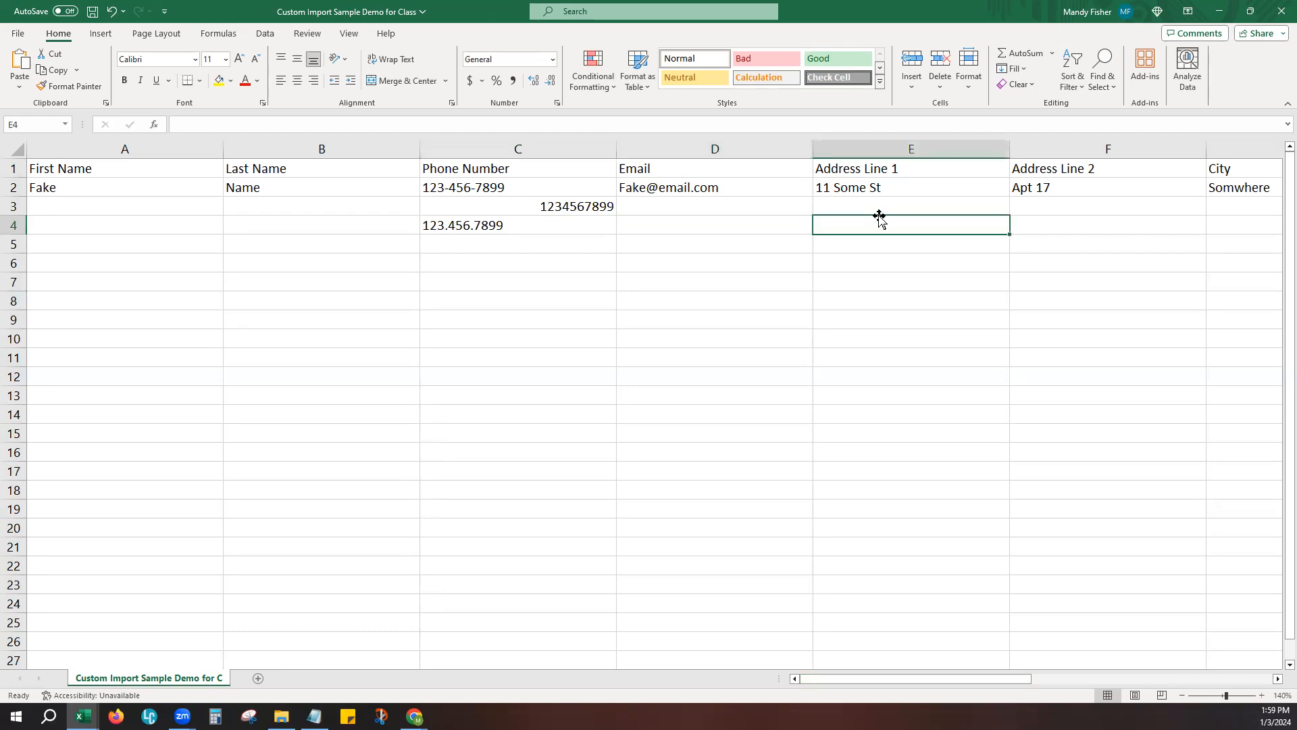
- Examine the Country and Zip header cells among the address columns
drag(884, 679, 858, 378)
click(738, 168)
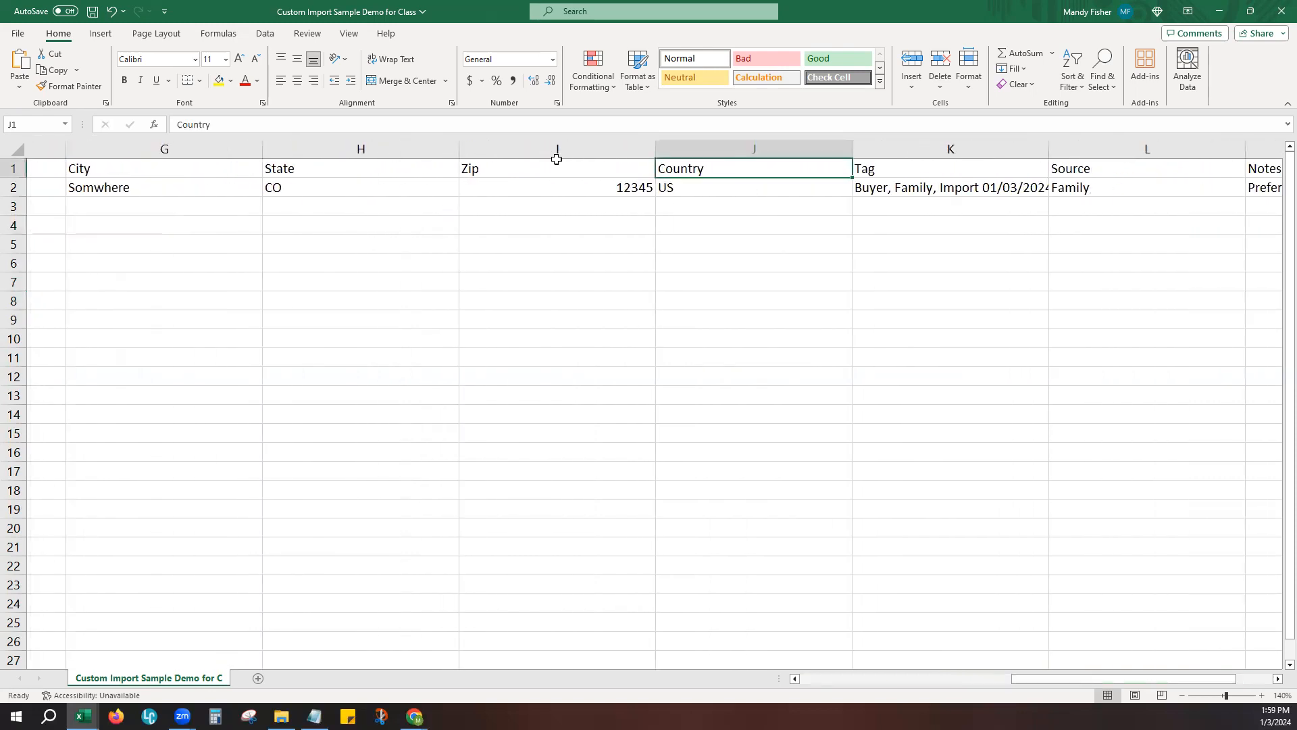
click(557, 163)
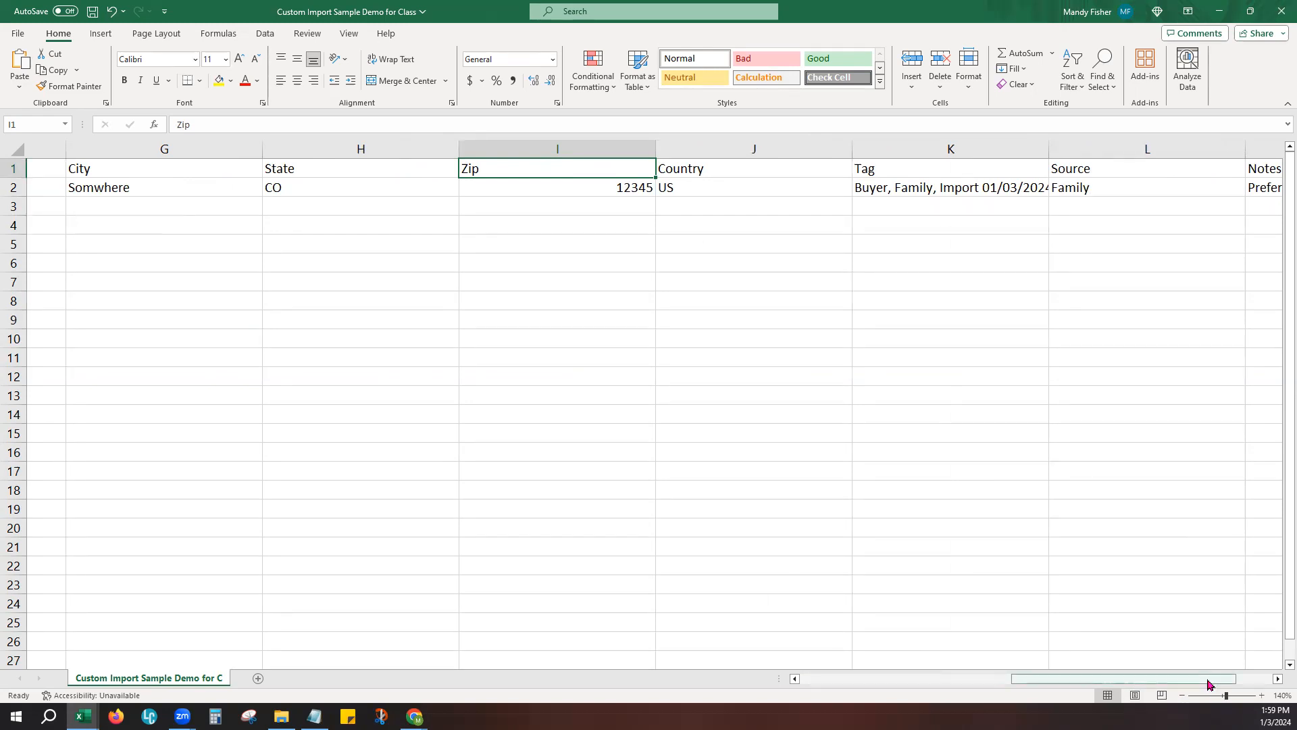
- Widen the Tag column to fit its full list of tags and select cell K2
scroll(1223, 679, right, 1)
drag(852, 146, 983, 156)
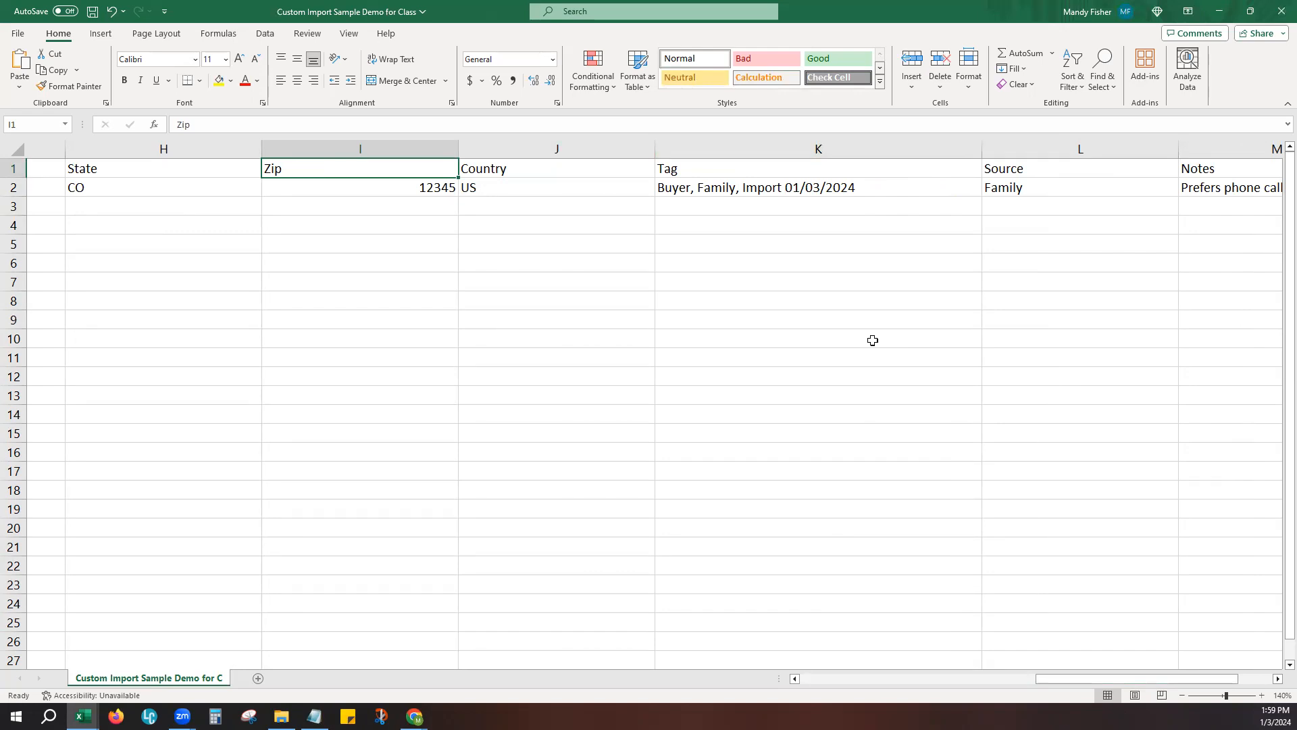
click(733, 187)
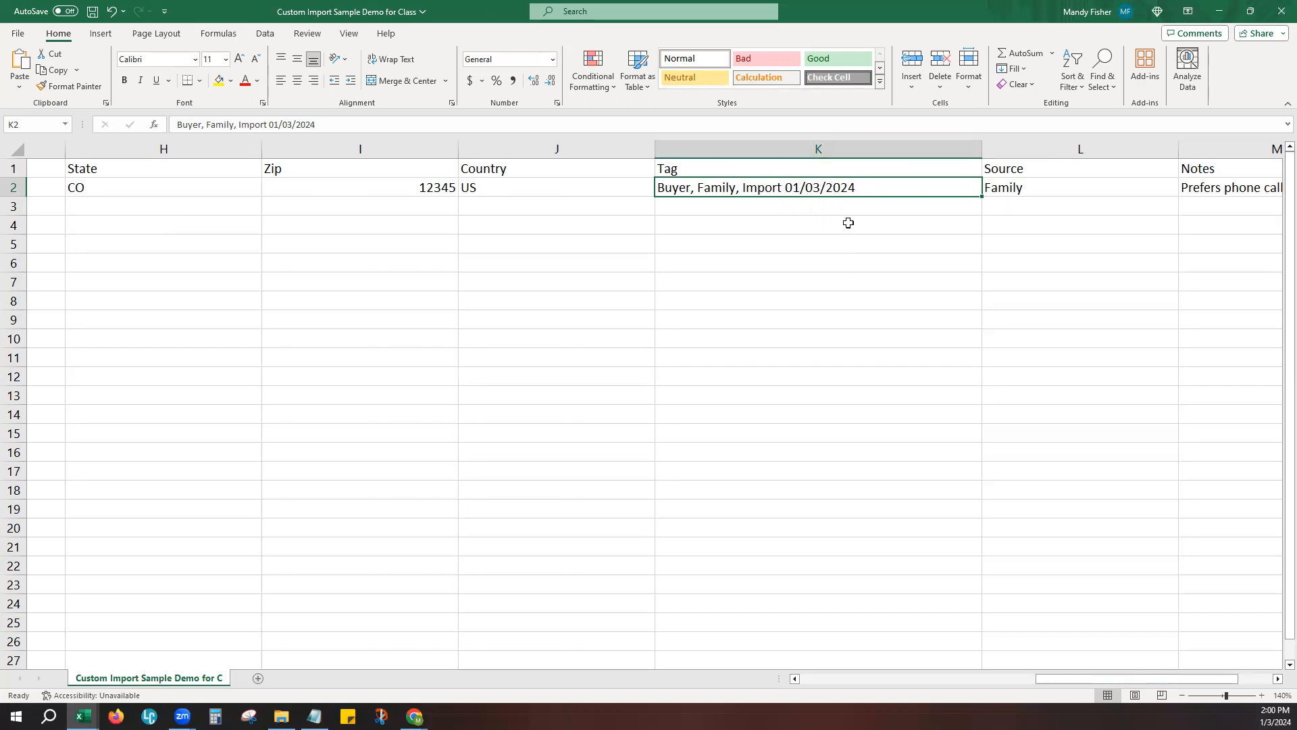
- Review the custom sheet's Source and Notes columns and switch to the Demo for Class KW_Command_Import_Sheet Updated workbook
drag(1105, 678, 1171, 685)
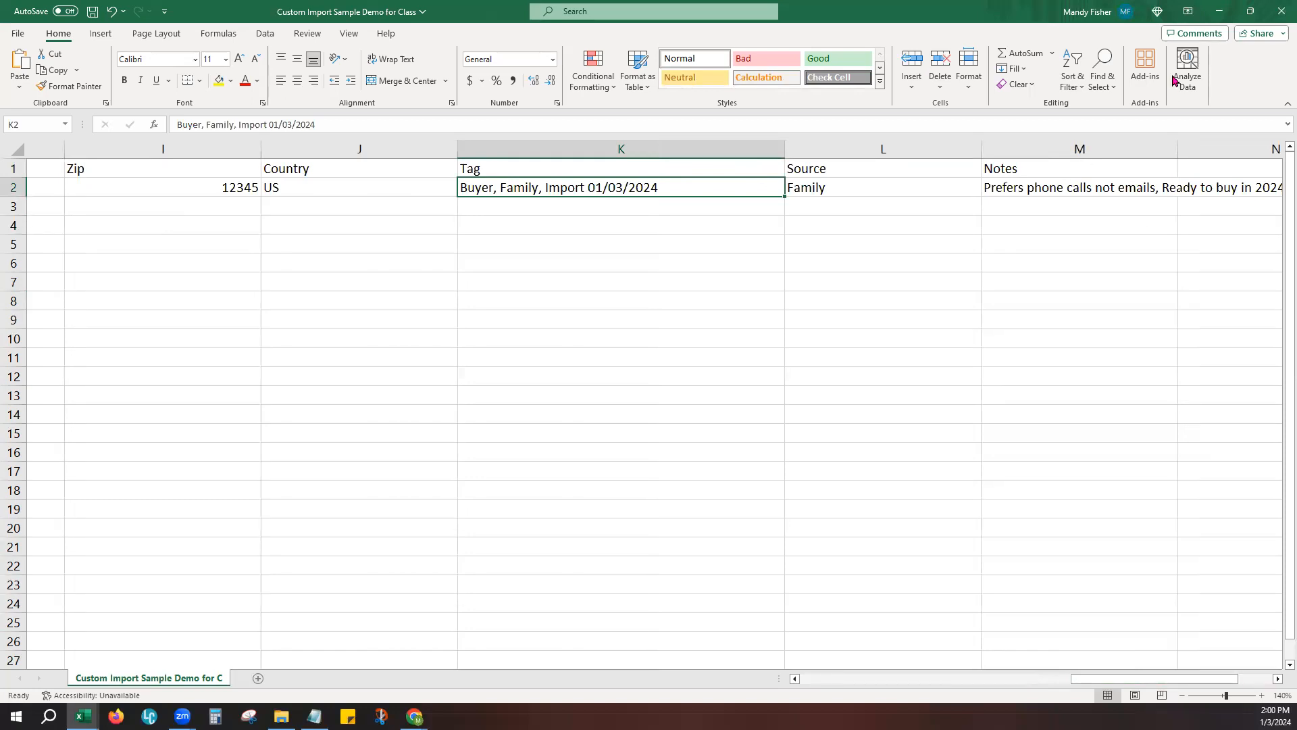
click(1220, 11)
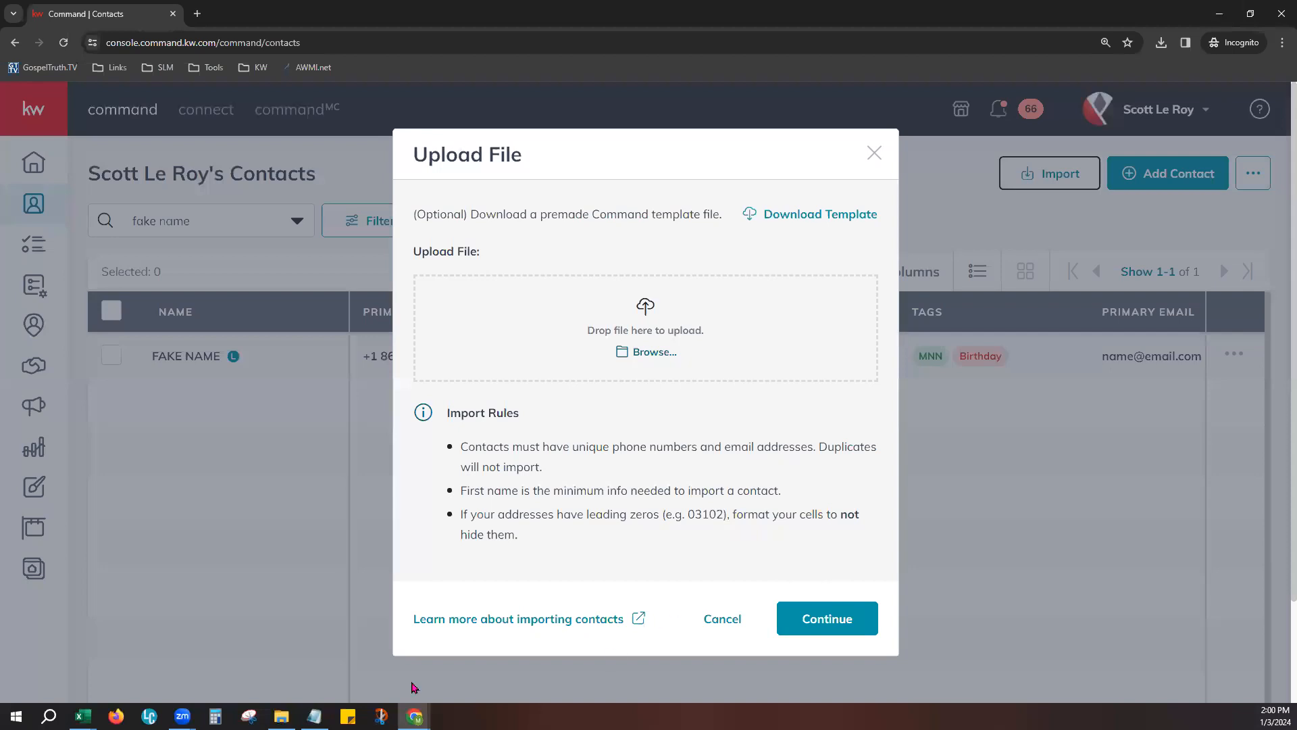
click(82, 716)
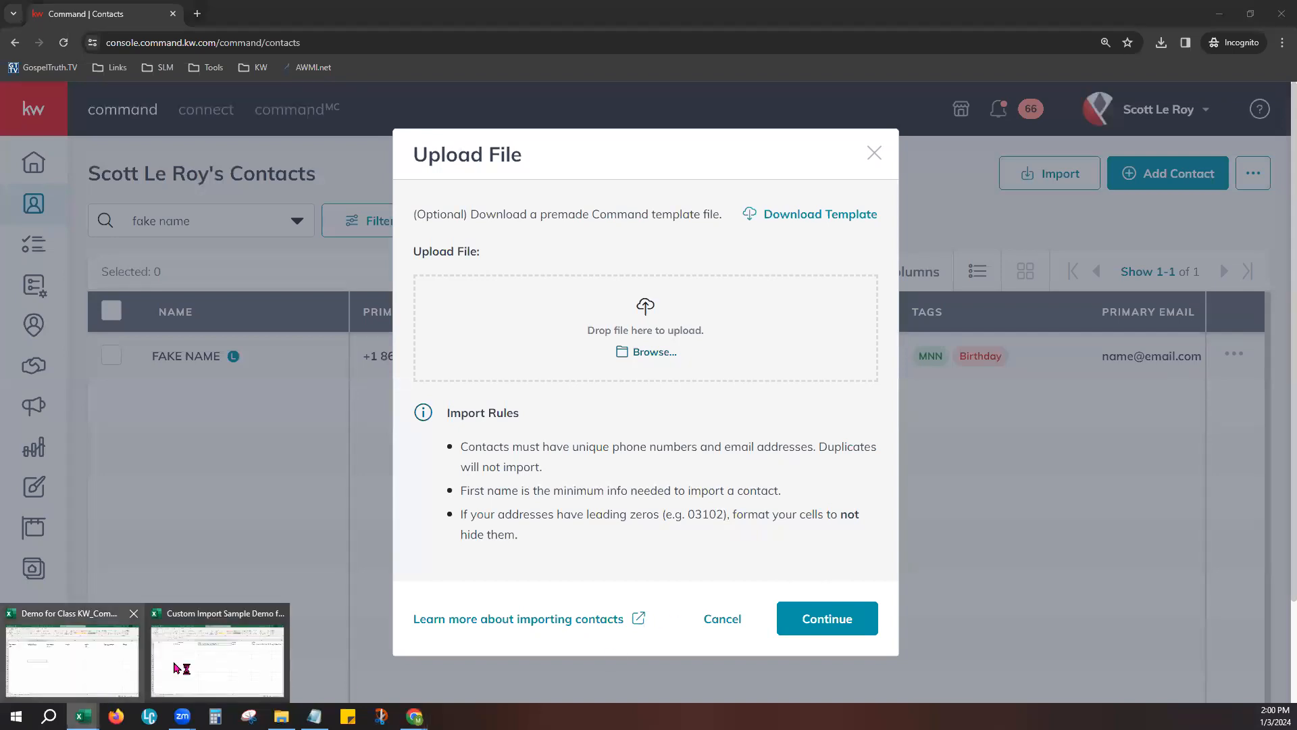
click(98, 654)
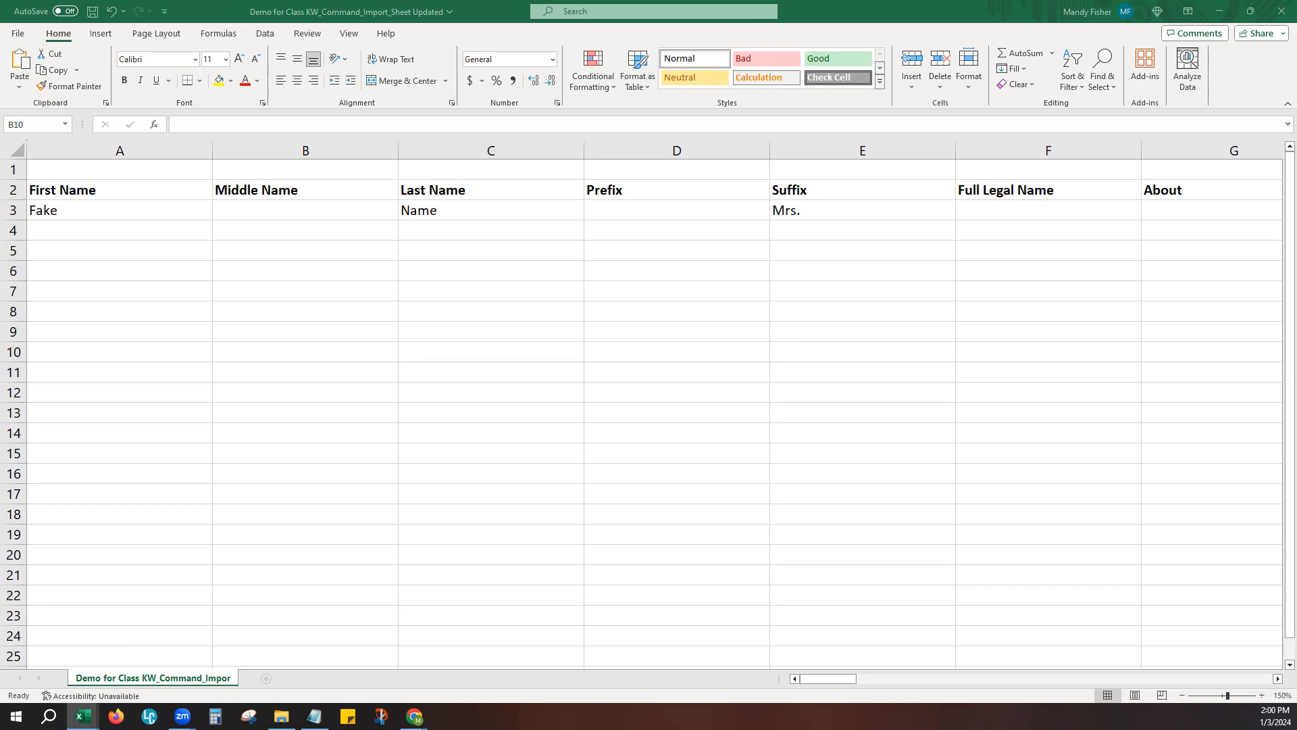
click(464, 331)
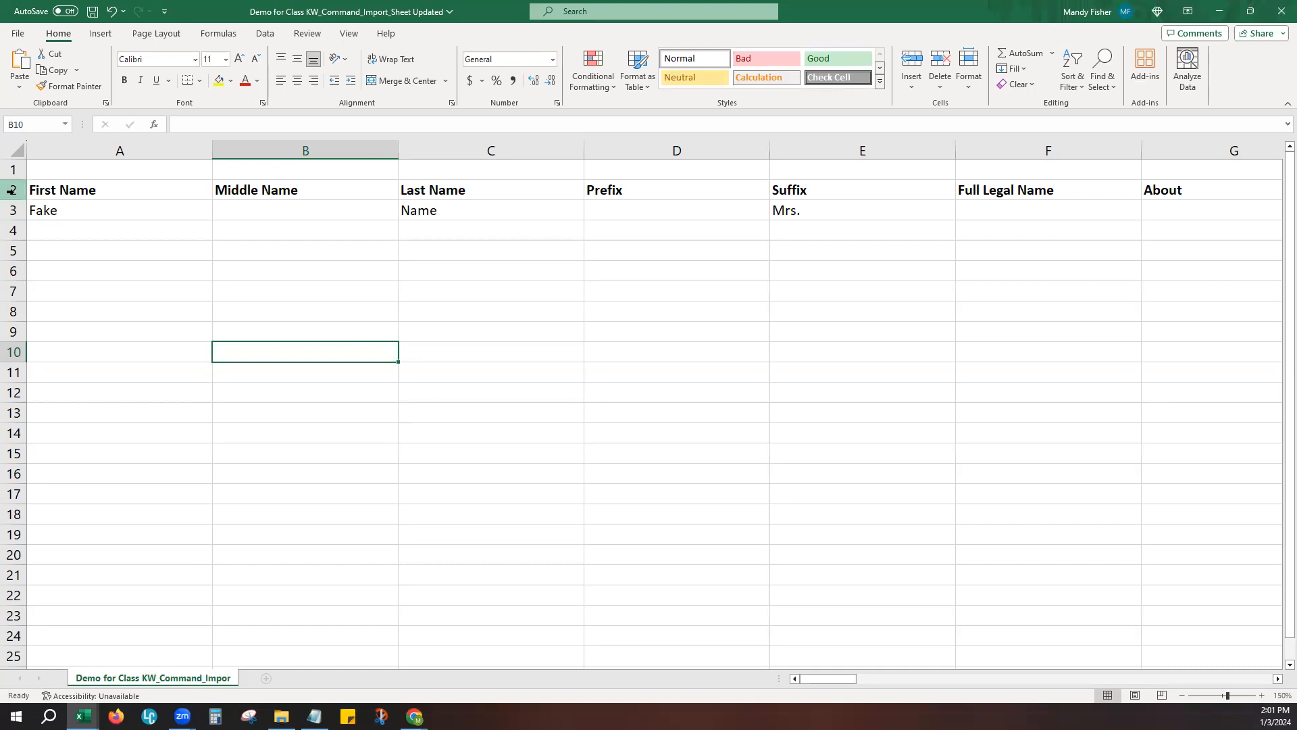
- Examine the name columns of the template, from First Name through Prefix, Suffix and Full Legal Name
click(138, 216)
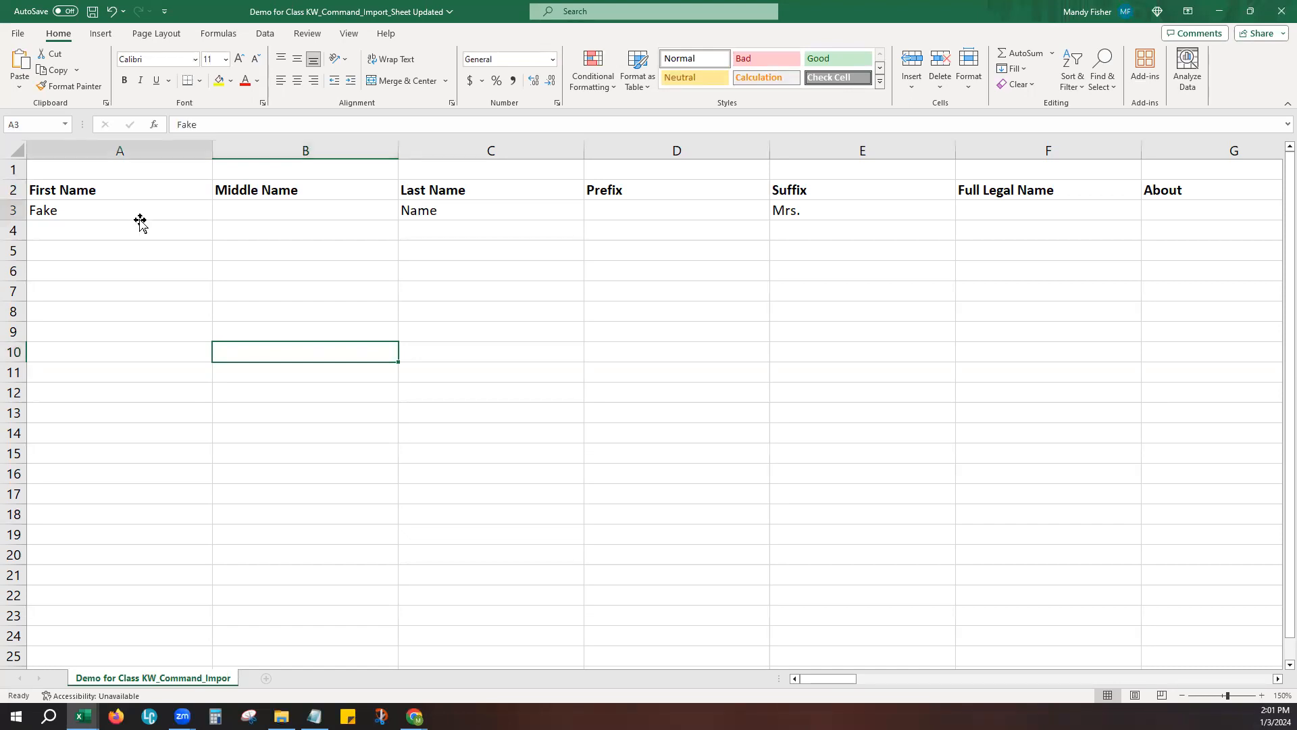
click(332, 212)
click(412, 214)
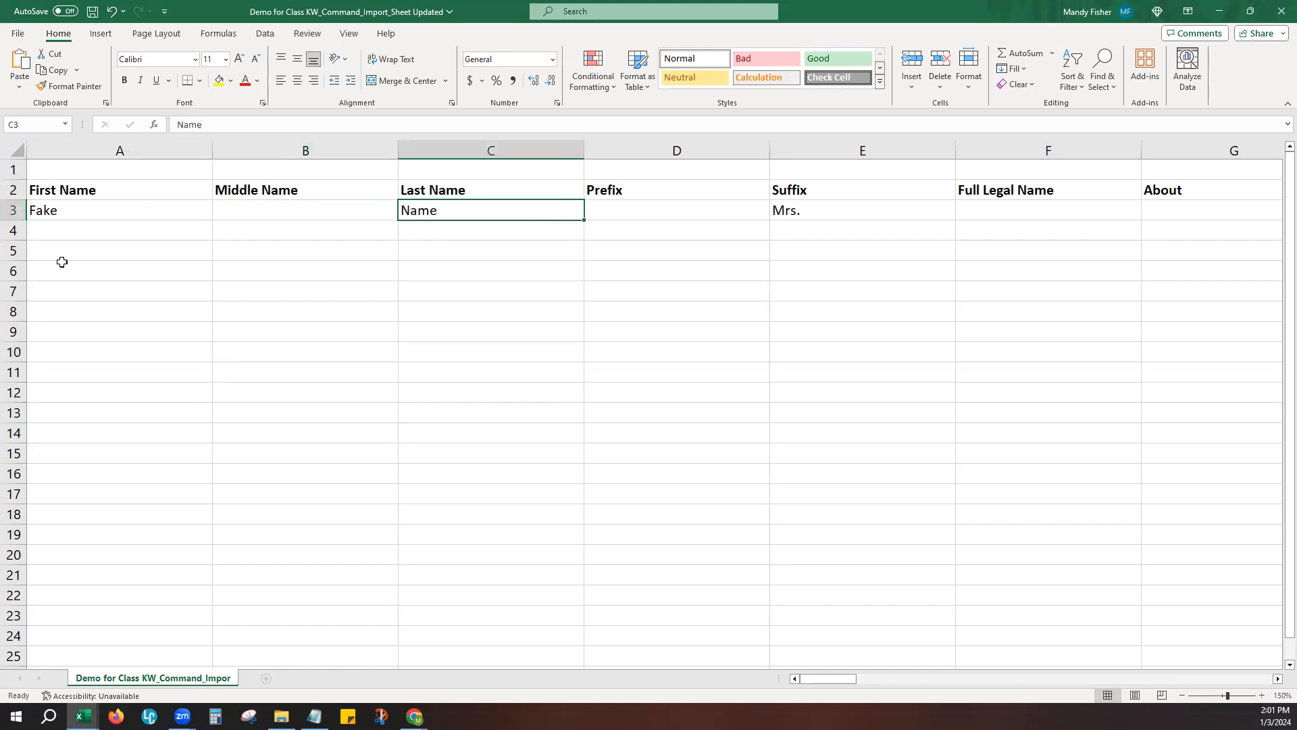
click(73, 213)
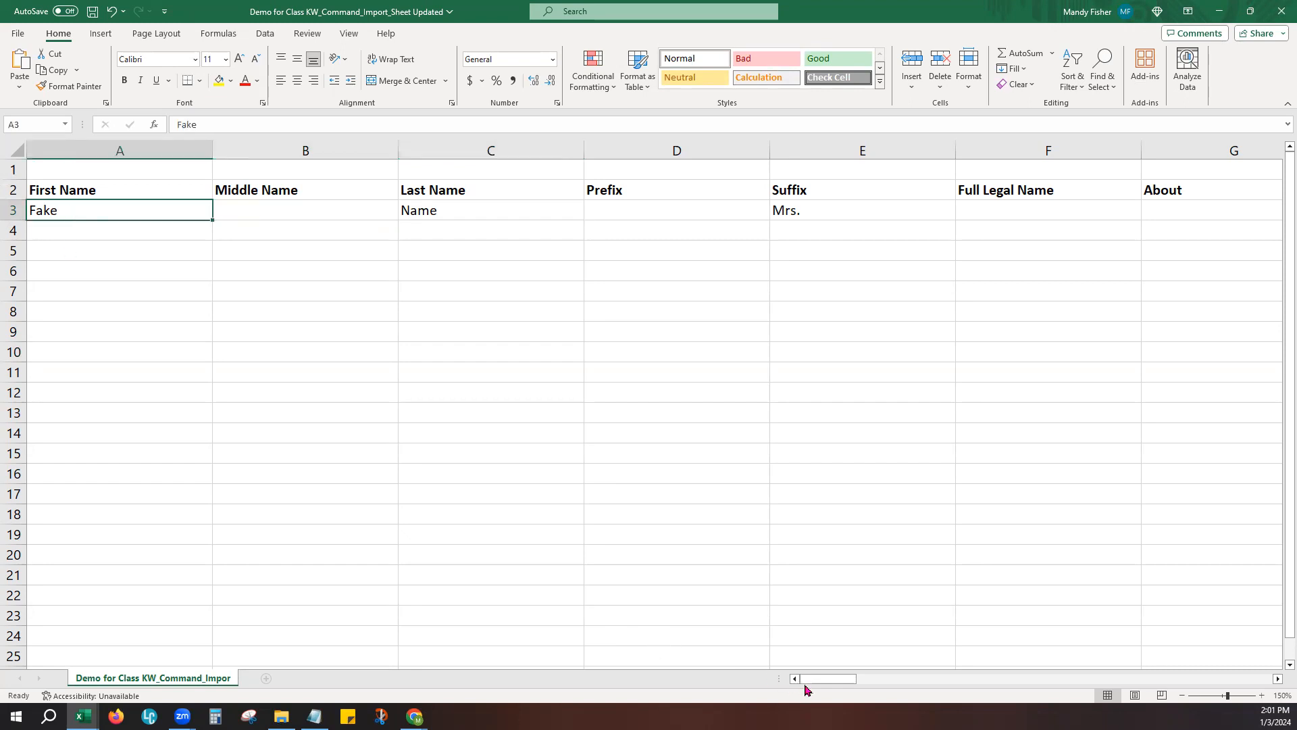
drag(813, 688, 838, 685)
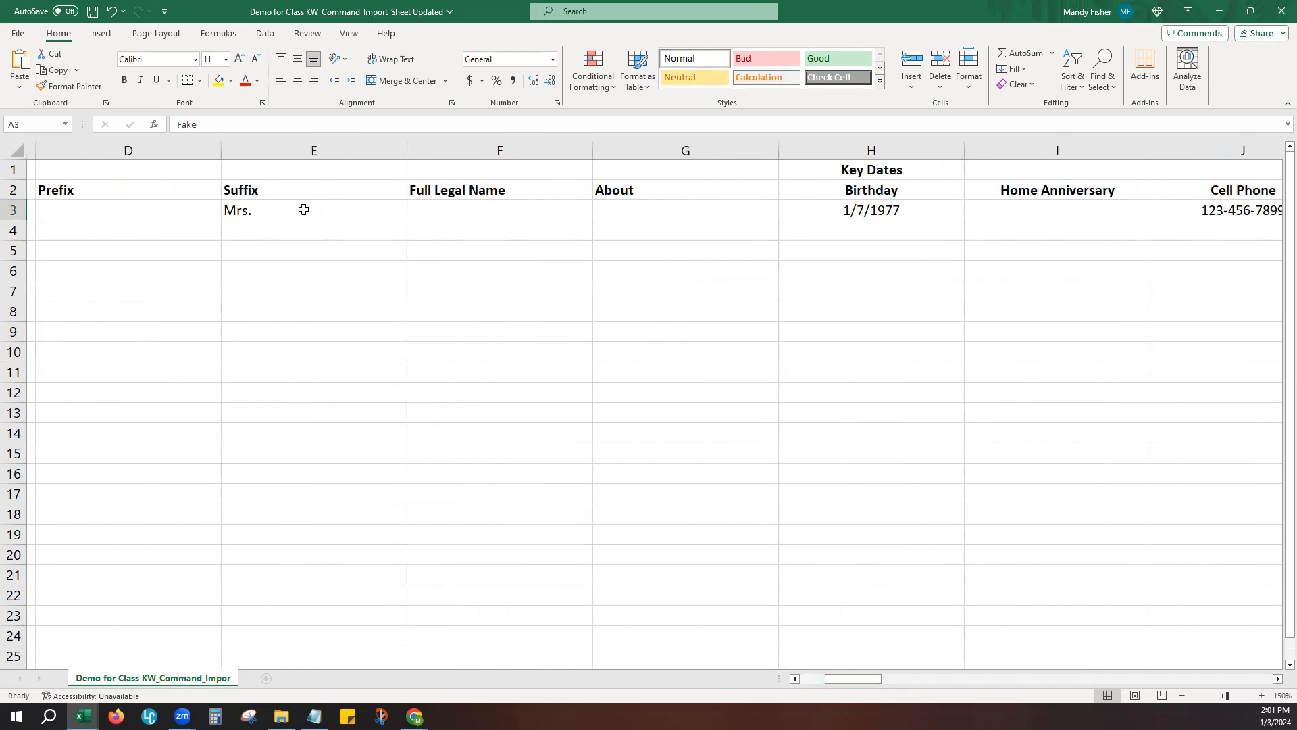
- Examine the Key Dates and phone number columns, and select the primary mark beside the cell phone in K3
drag(843, 687, 867, 687)
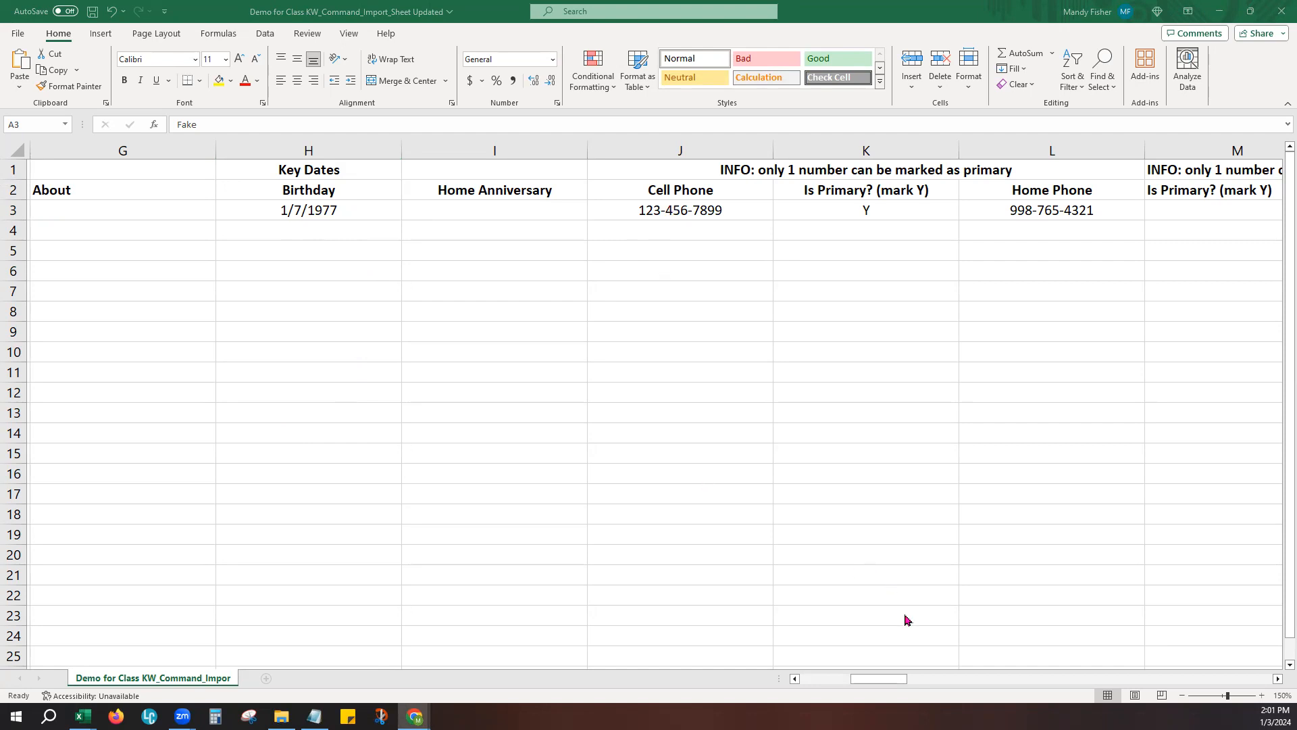
drag(886, 681, 912, 697)
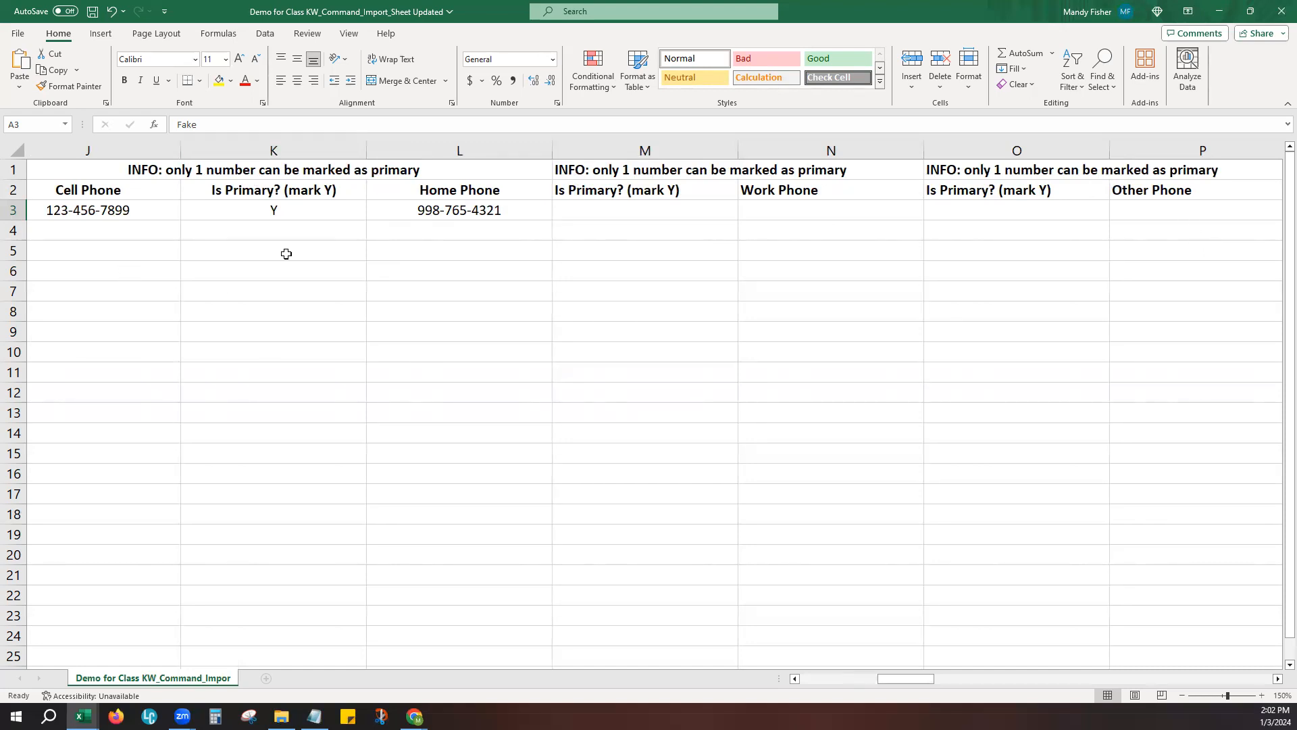
click(279, 213)
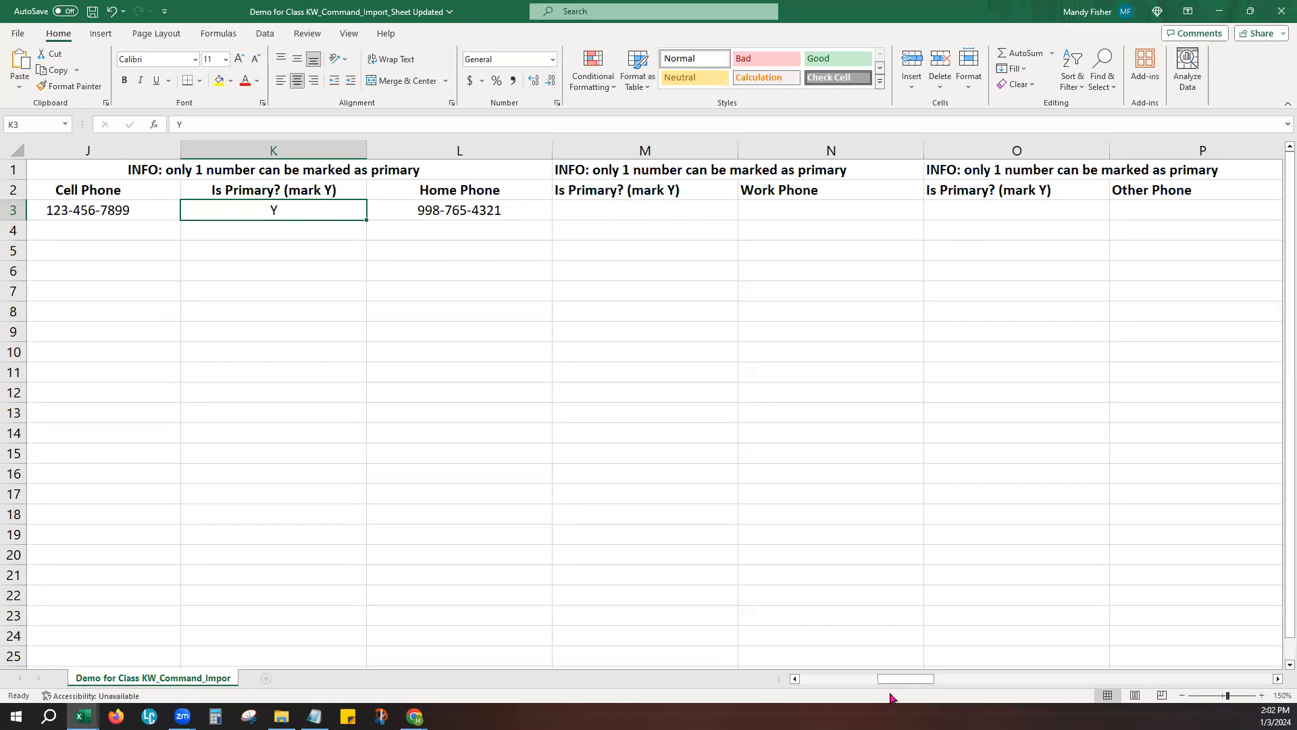
- Examine the email columns, selecting the personal email's primary mark and the sample personal email in row 3
drag(910, 685, 980, 680)
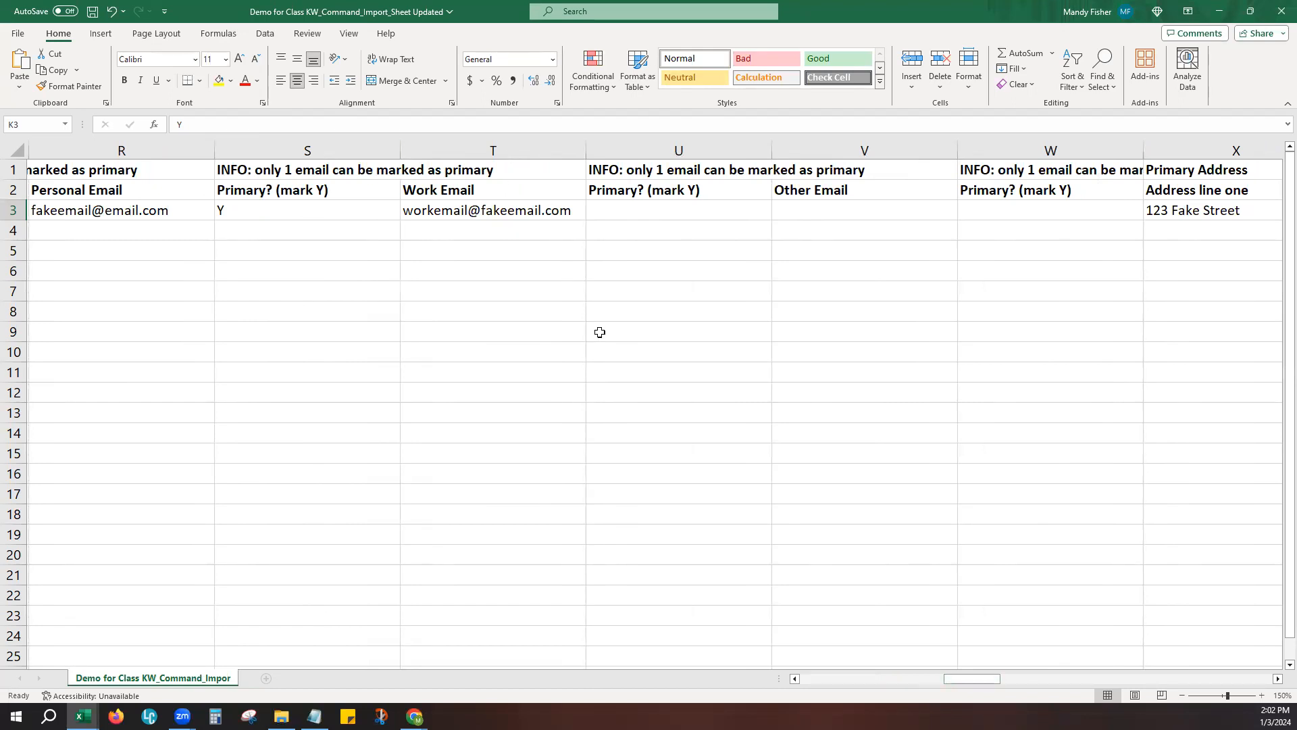
click(323, 211)
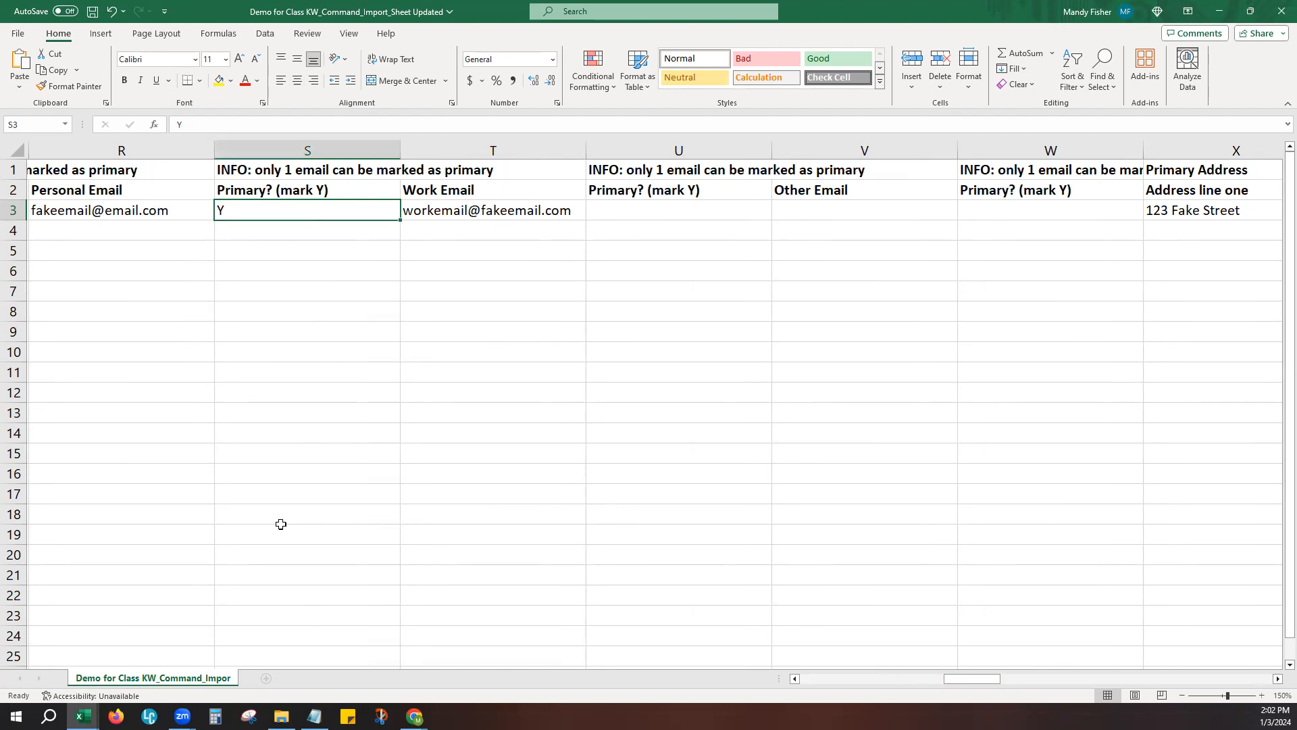
click(95, 215)
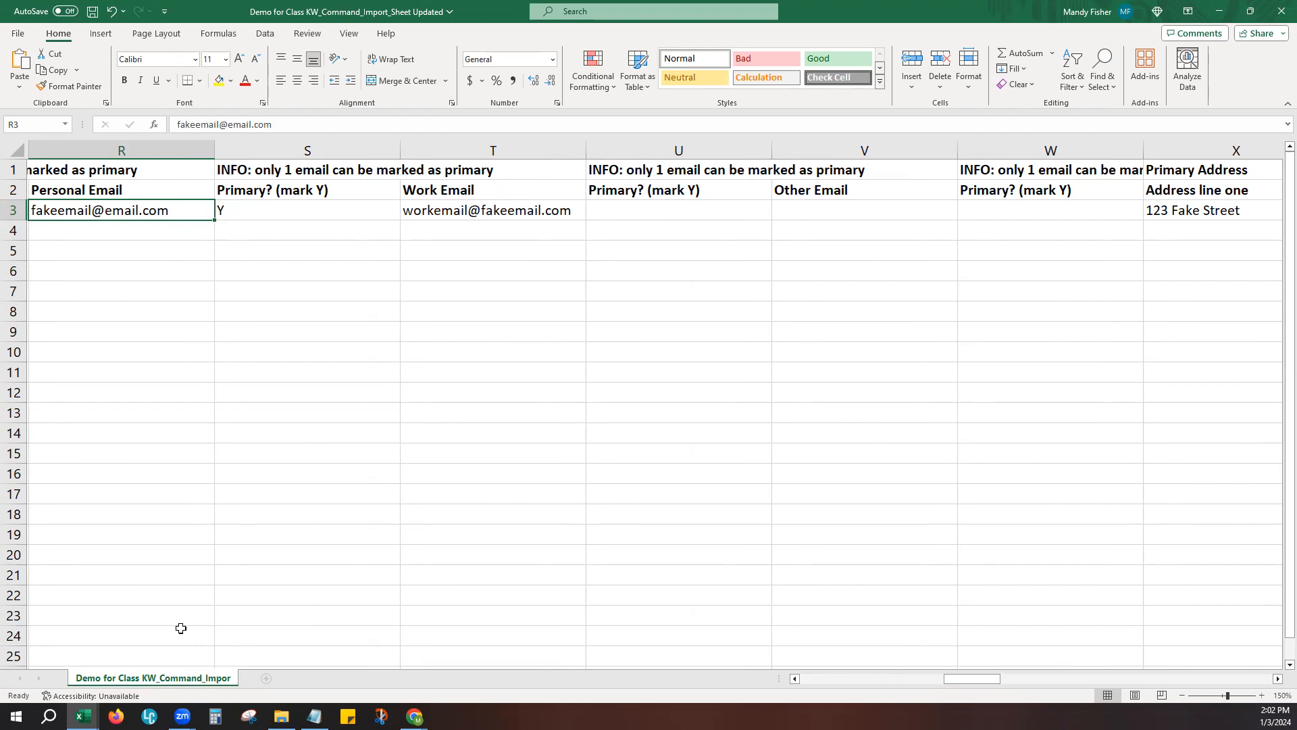
- Examine the Primary Address columns, from Address line one through Country, up to the address label column
drag(965, 681, 1016, 686)
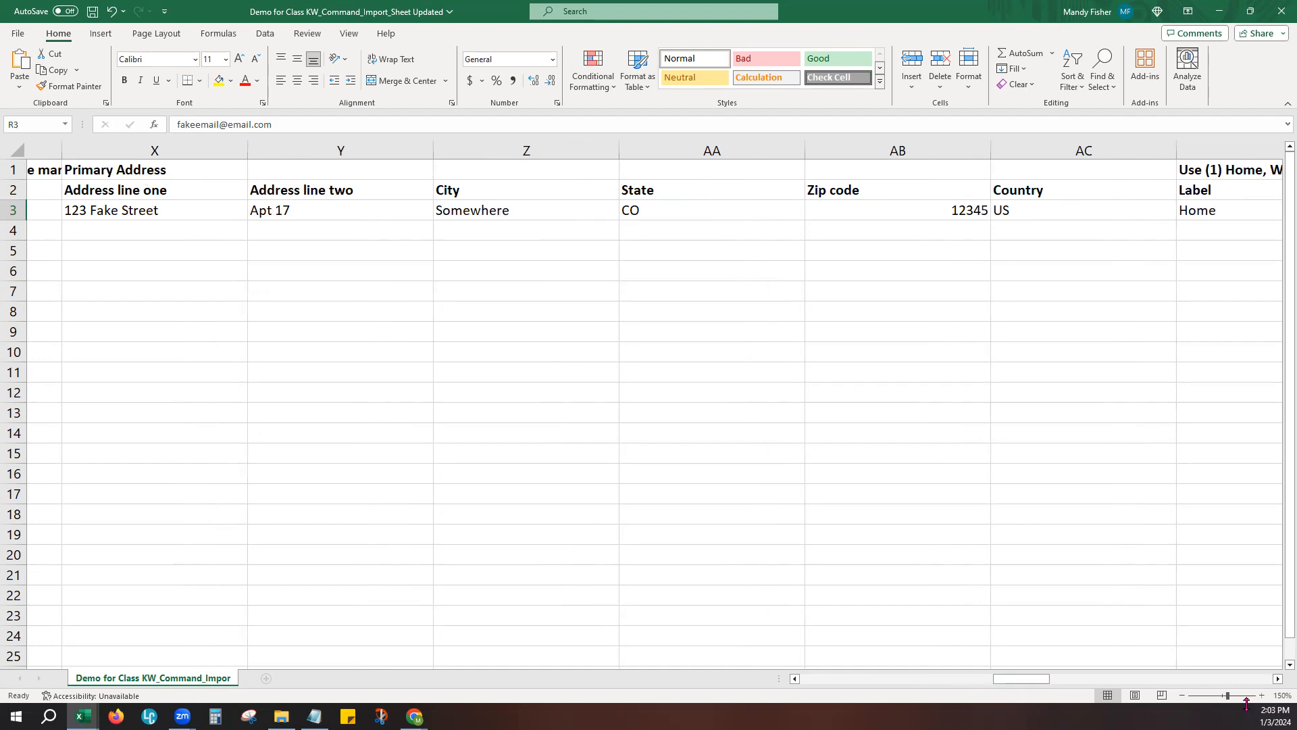
click(1277, 681)
click(1278, 680)
click(1277, 681)
click(1278, 680)
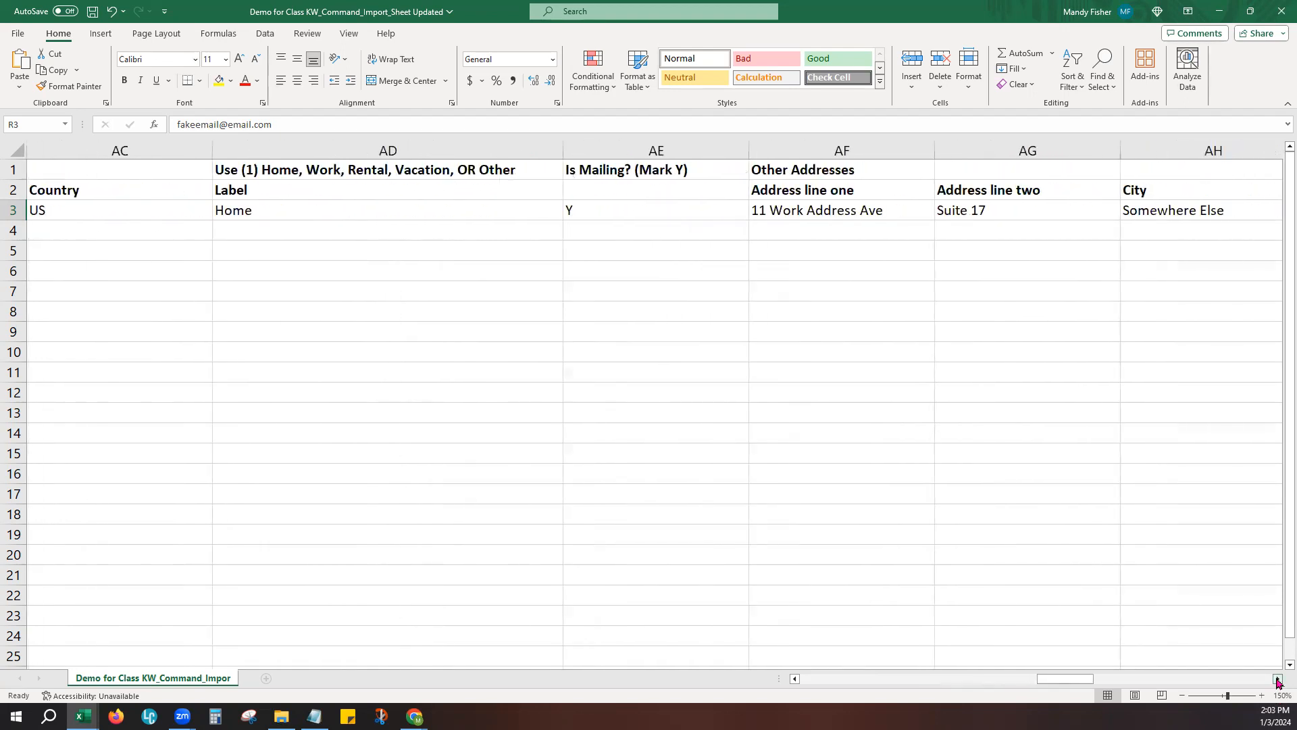
click(1278, 680)
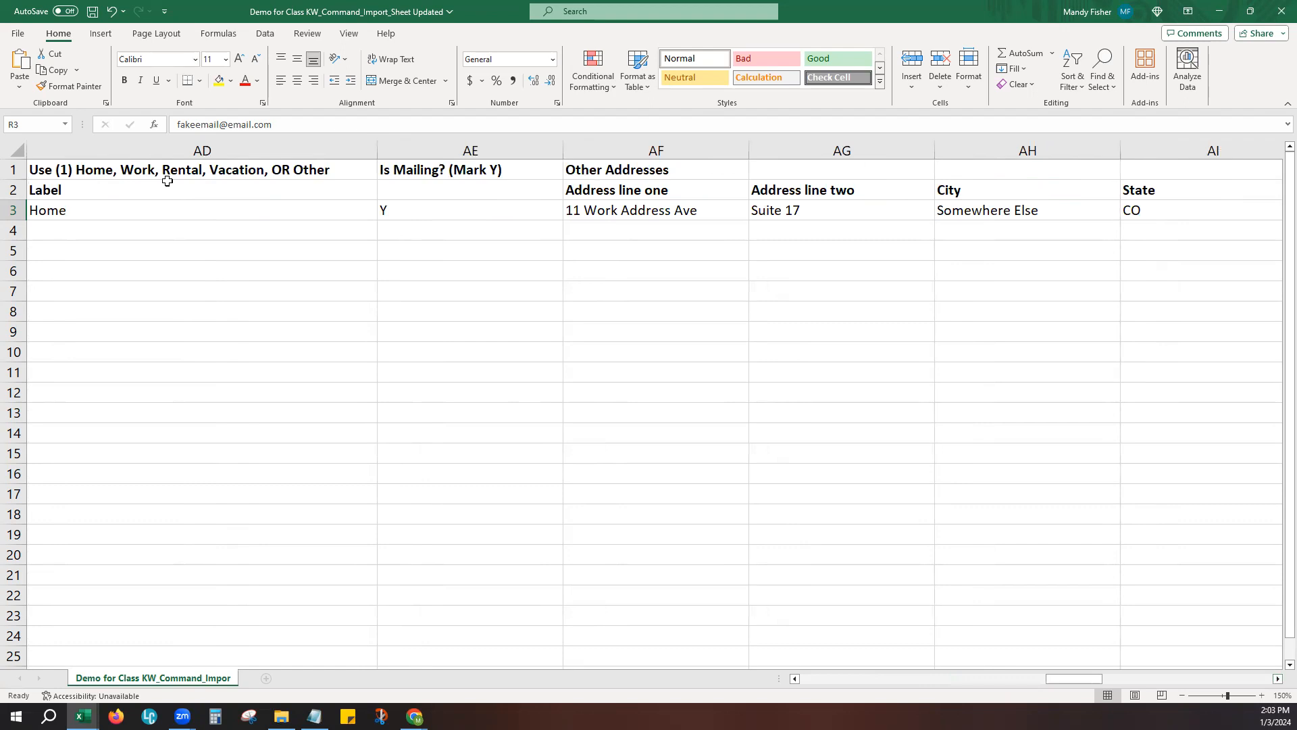
- Examine the primary address's Label and Is Mailing columns, selecting their sample entries in AD3 and AE3
click(146, 155)
click(124, 212)
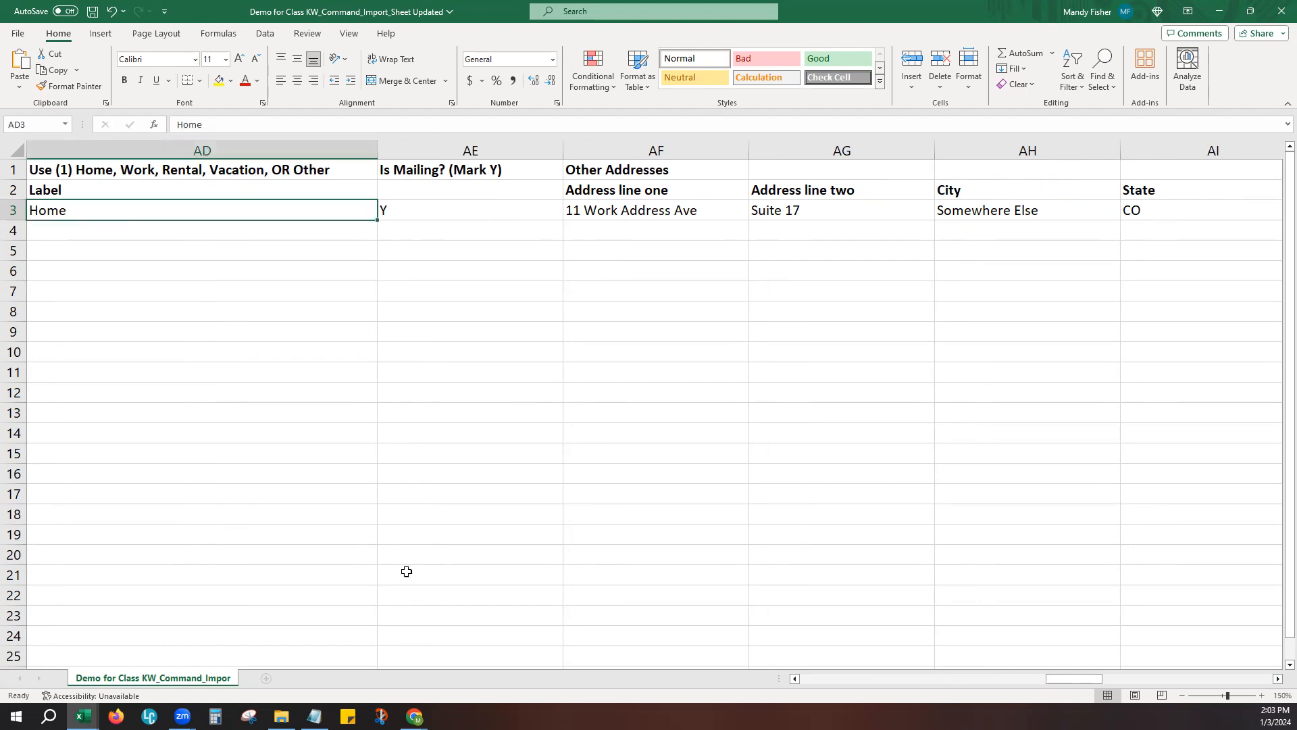
click(466, 172)
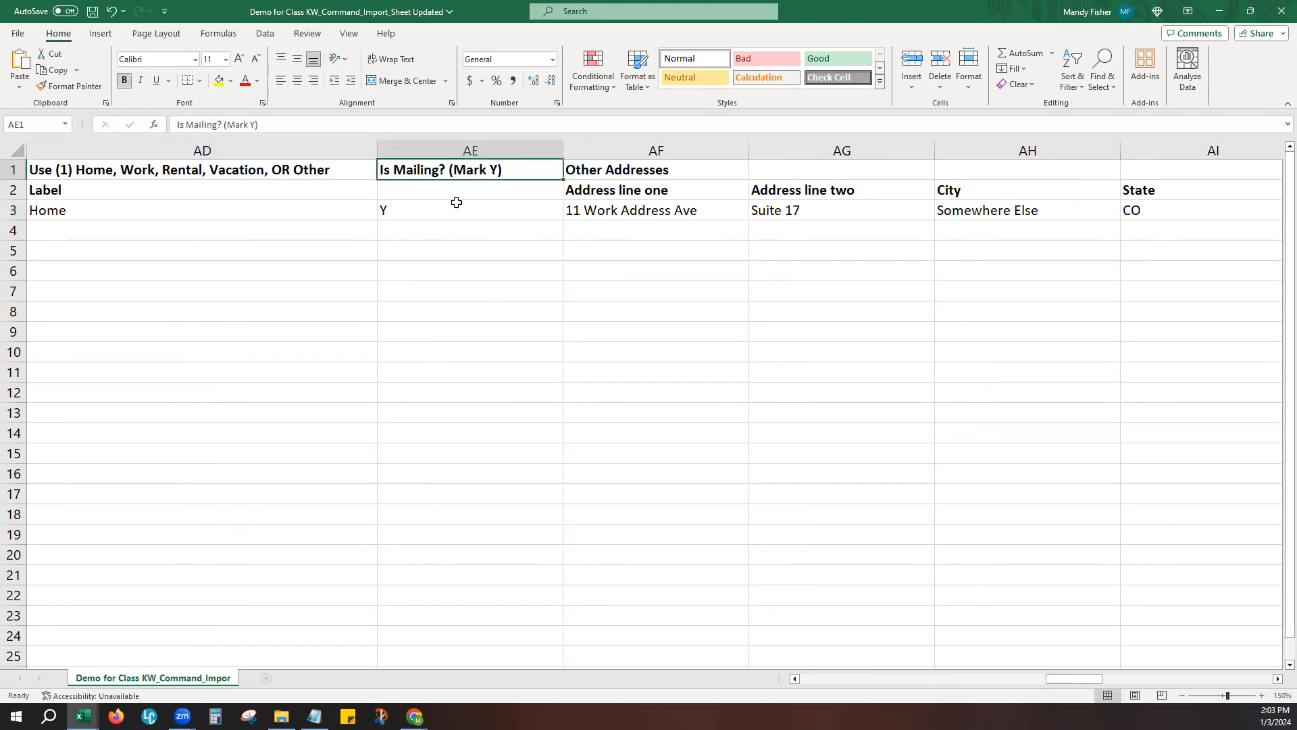
click(446, 214)
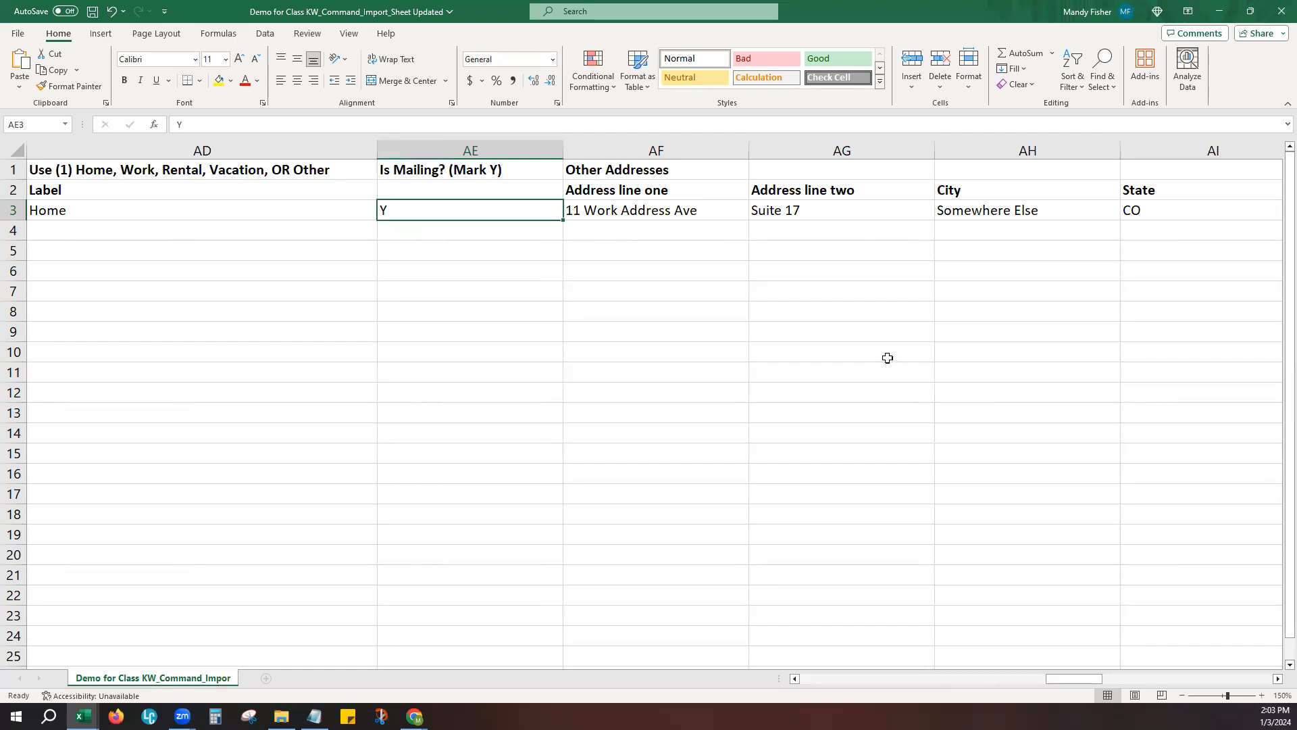
- Examine both Other Addresses column groups with their Label and Is Mailing fields, through to the Tags column
drag(1068, 687, 1120, 696)
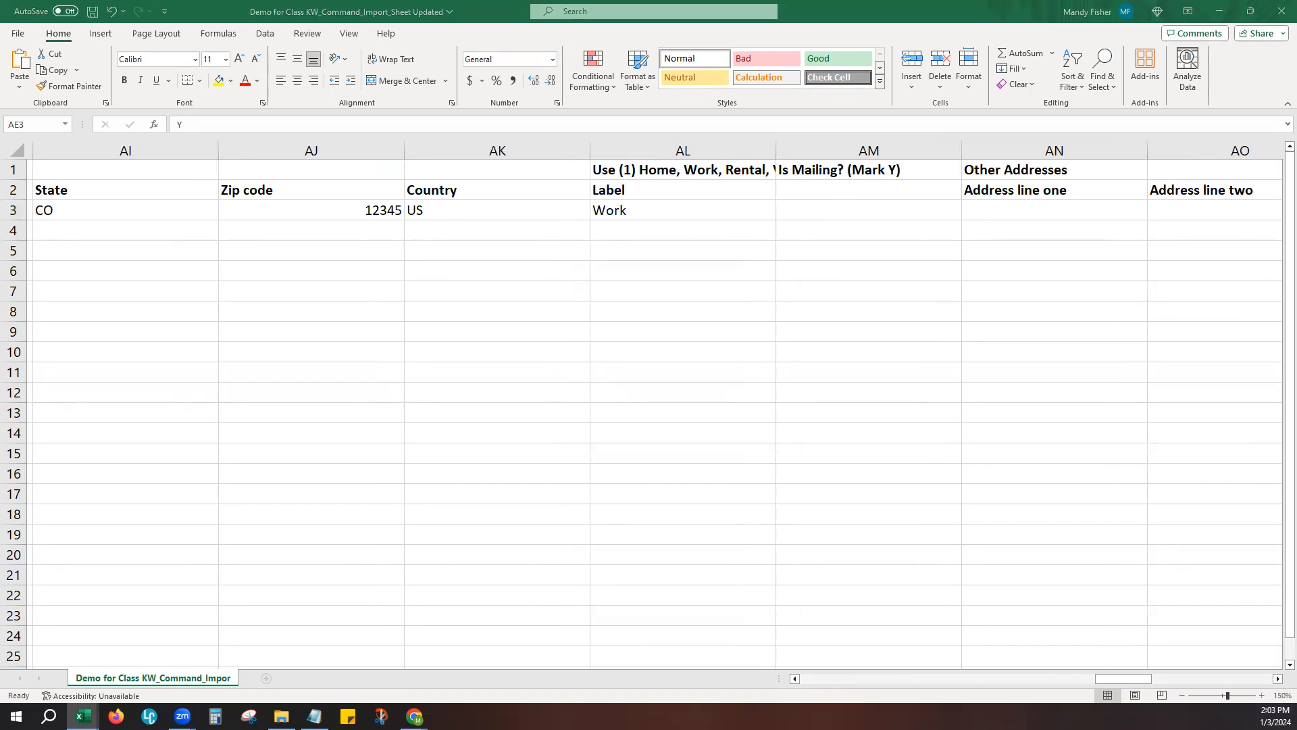
click(1278, 680)
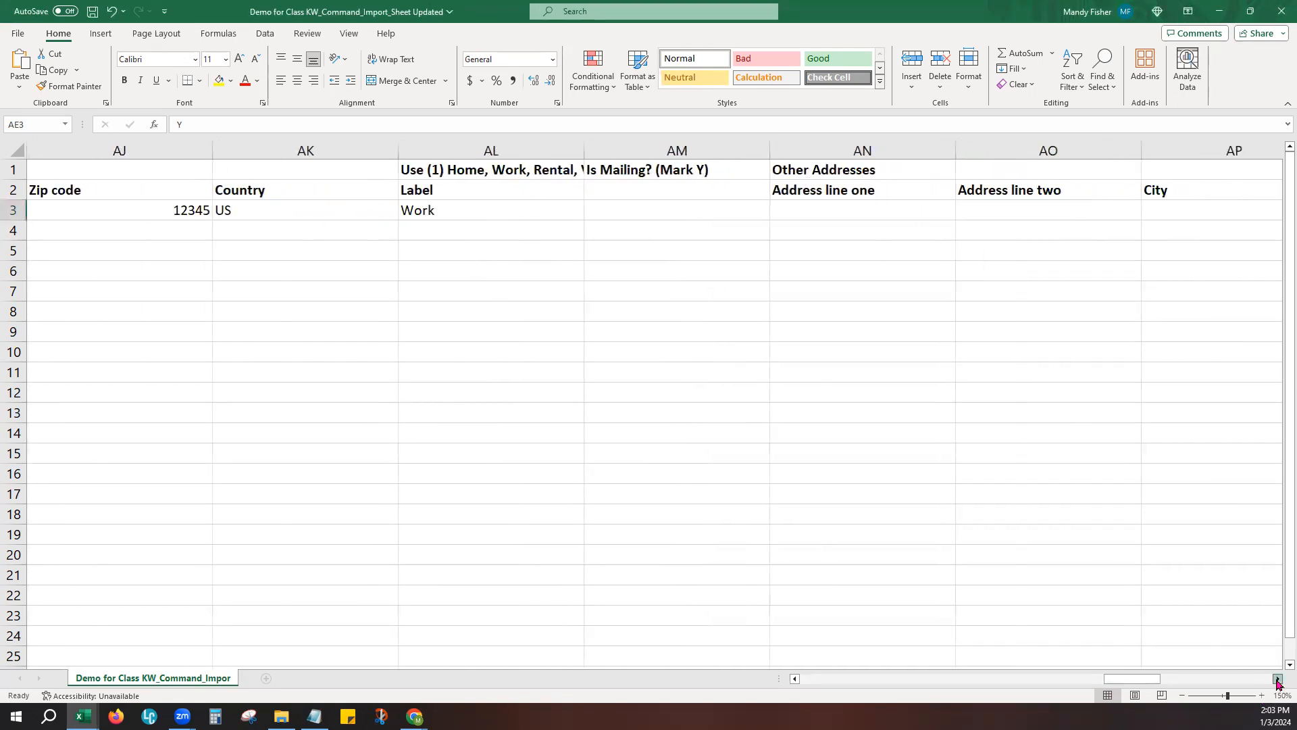
click(1277, 680)
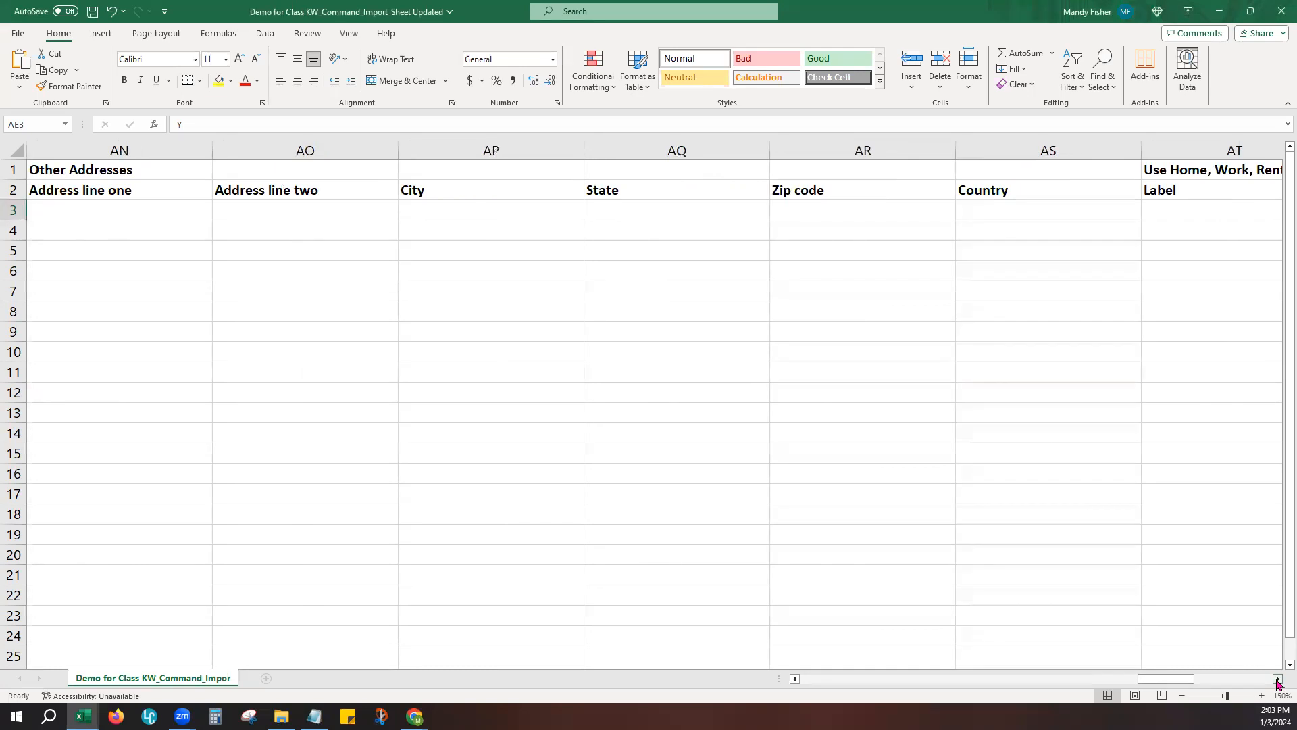
click(1278, 680)
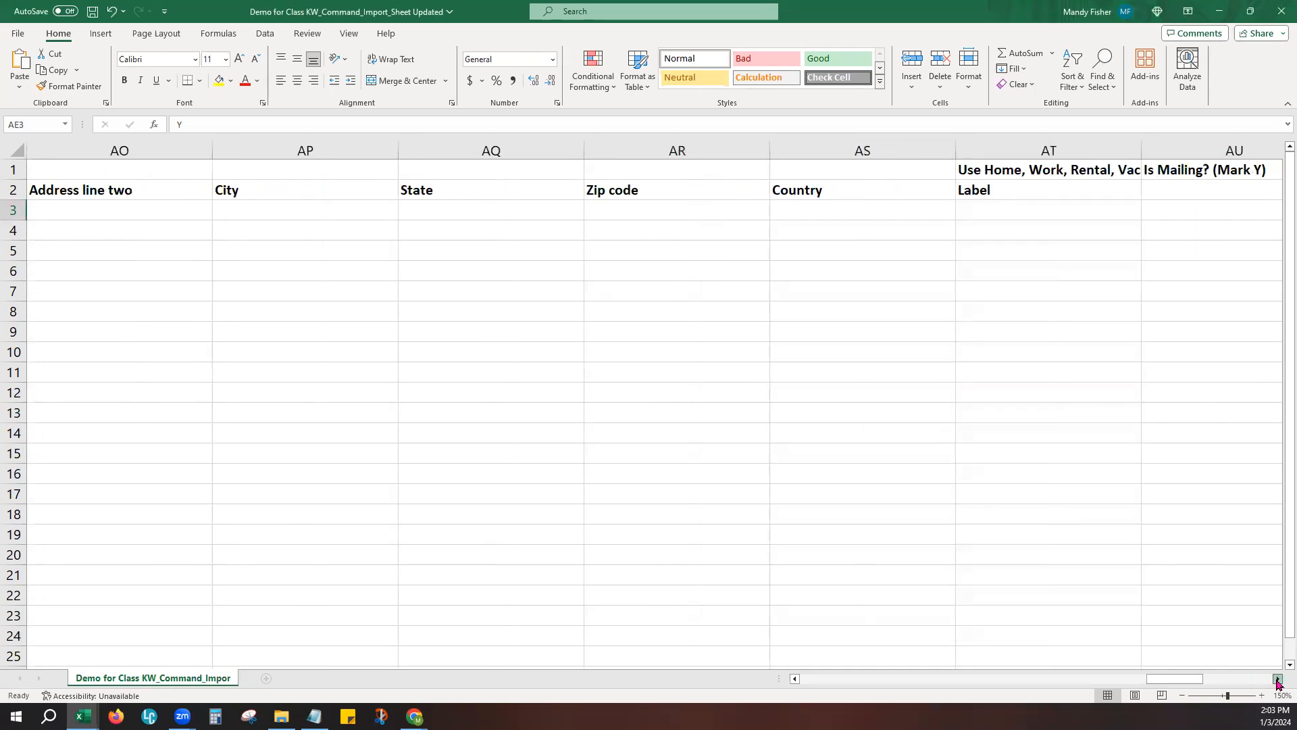
click(1278, 679)
click(1277, 680)
click(1277, 680)
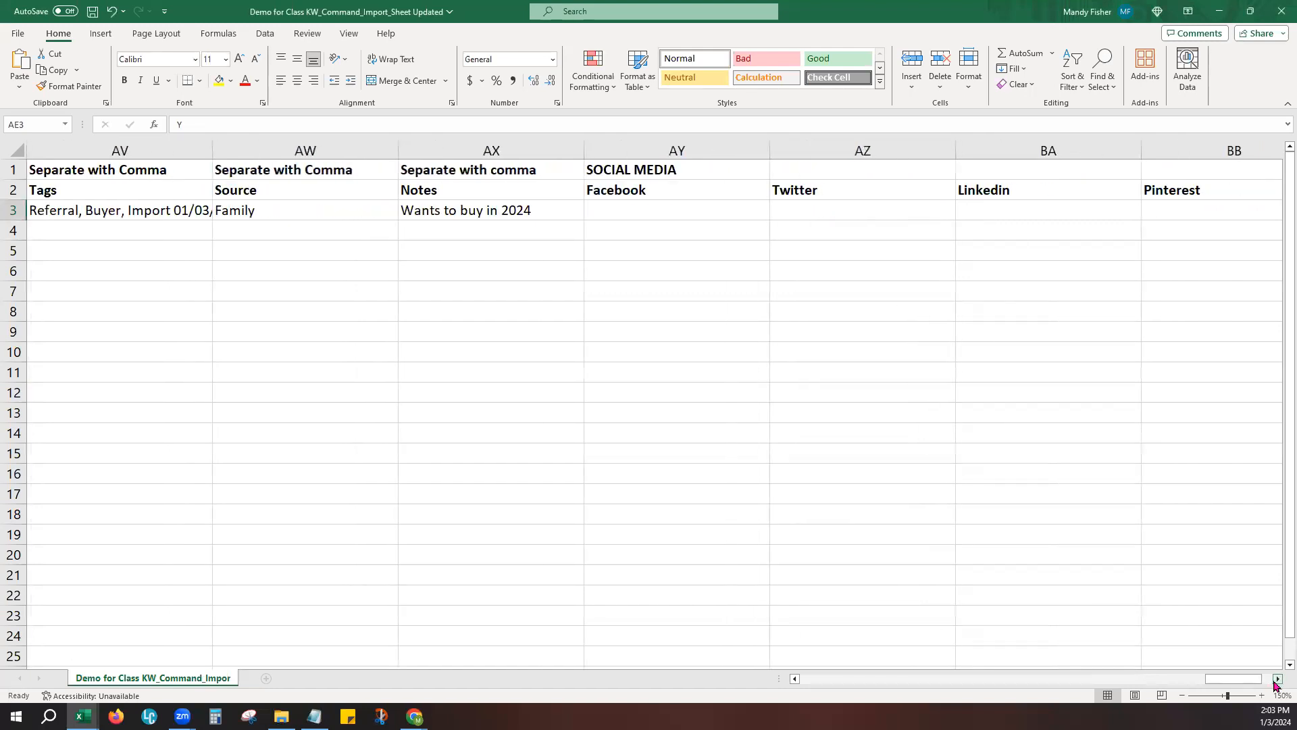
- Widen the Tags column to fit its full list and examine the sample Tags, Source and Notes entries
click(128, 215)
drag(212, 147, 280, 155)
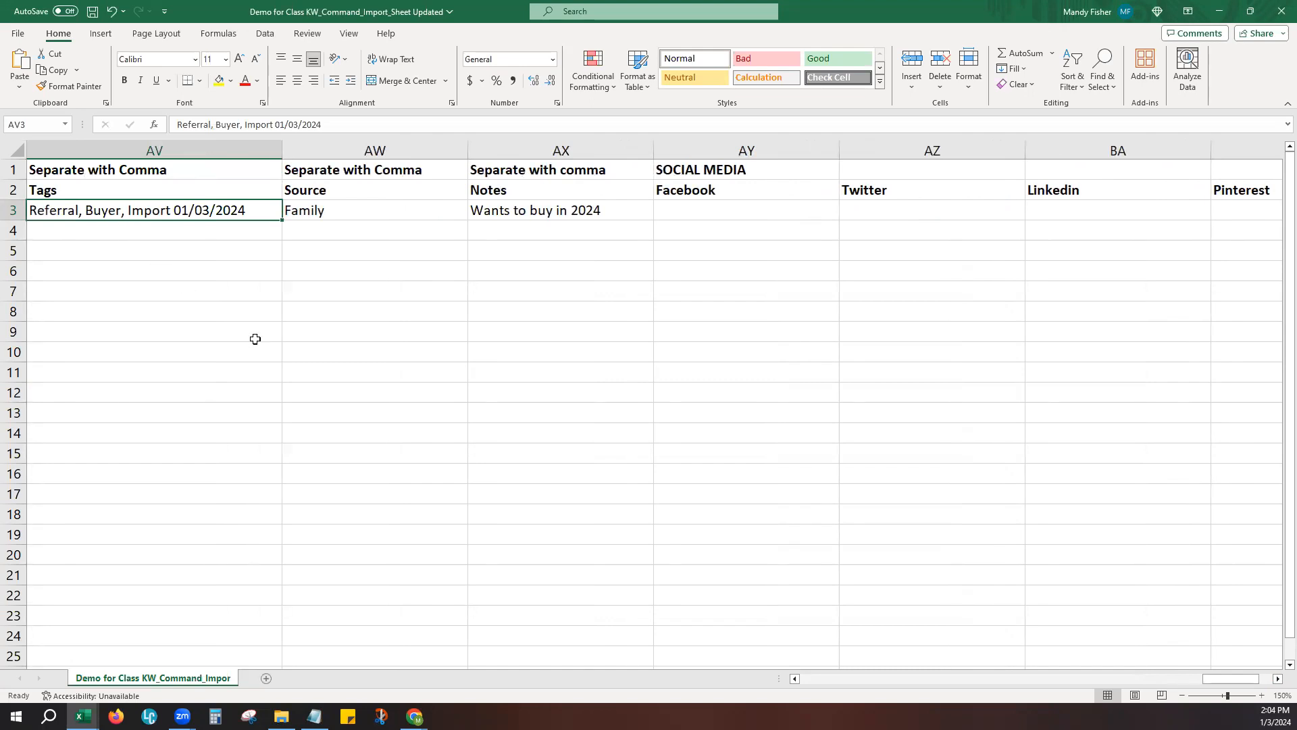
click(363, 214)
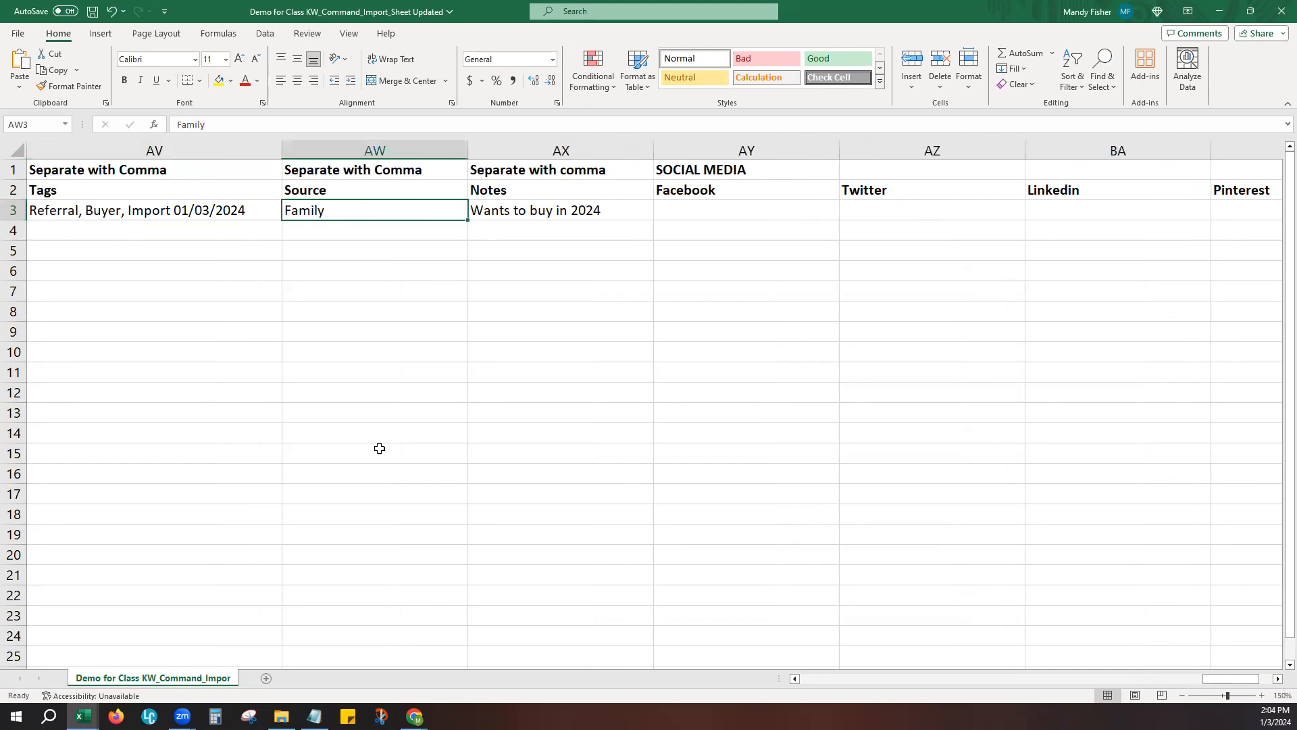
click(563, 211)
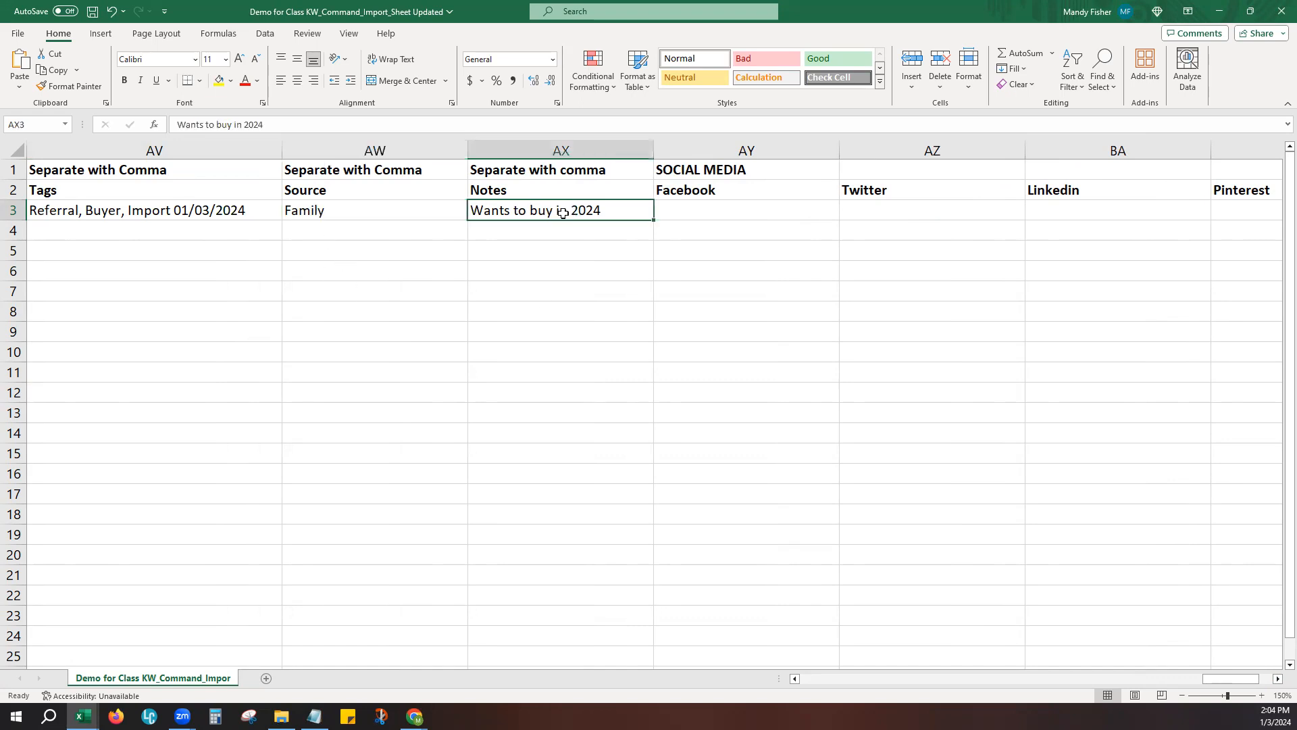
- Examine the Social Media columns from Facebook through Instagram
click(687, 229)
drag(1231, 679, 1262, 684)
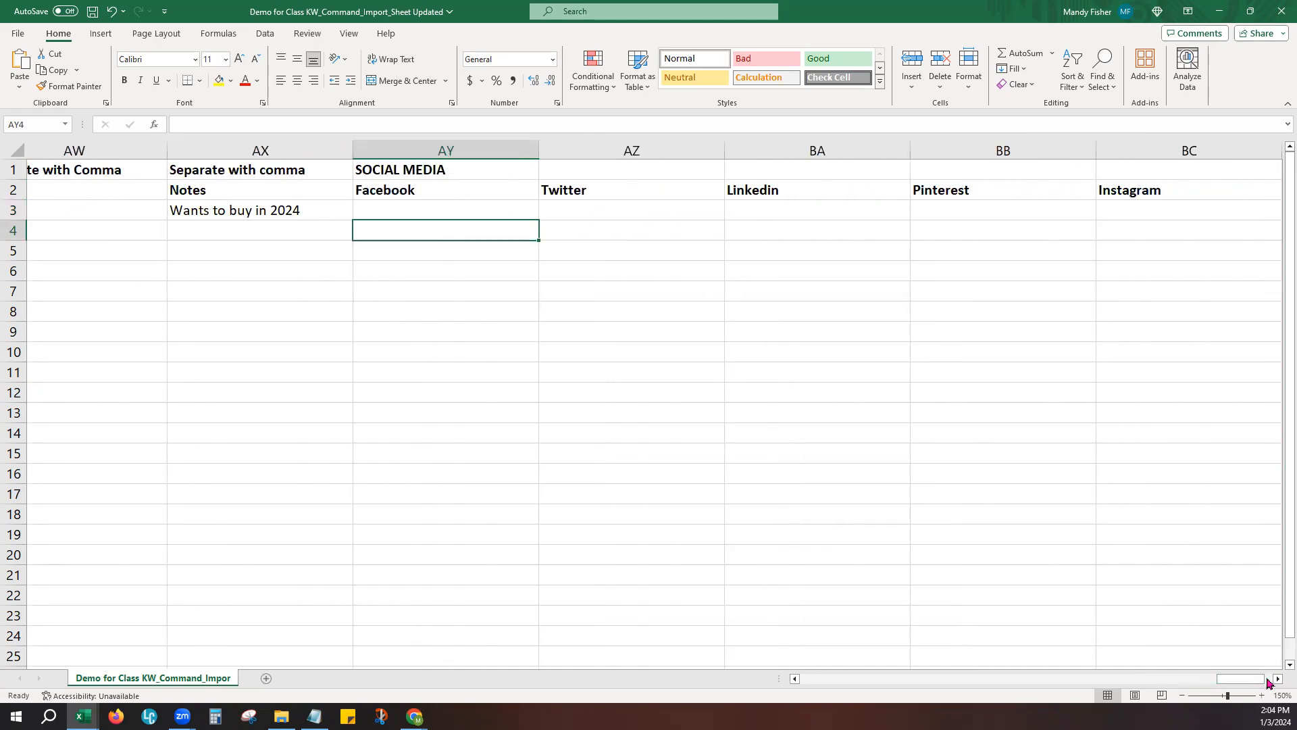
click(1278, 680)
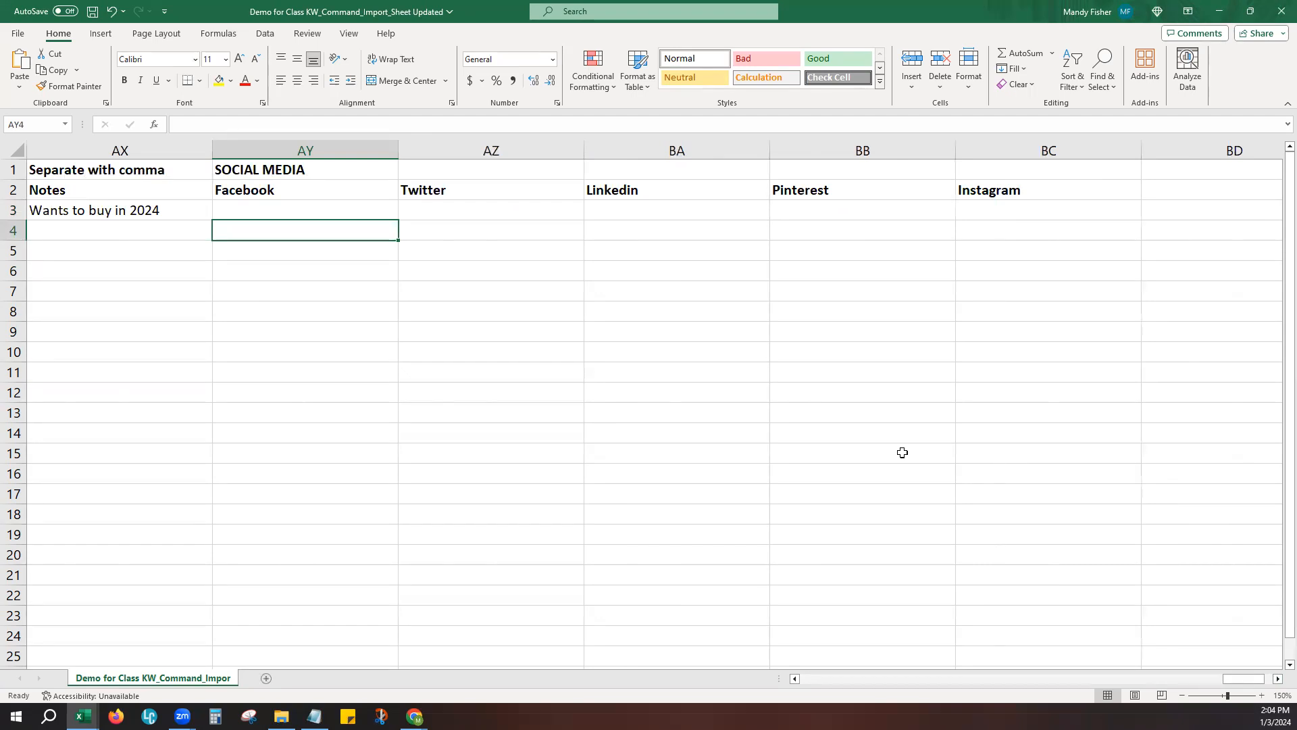
- Close the template workbook without saving the changes
click(1282, 11)
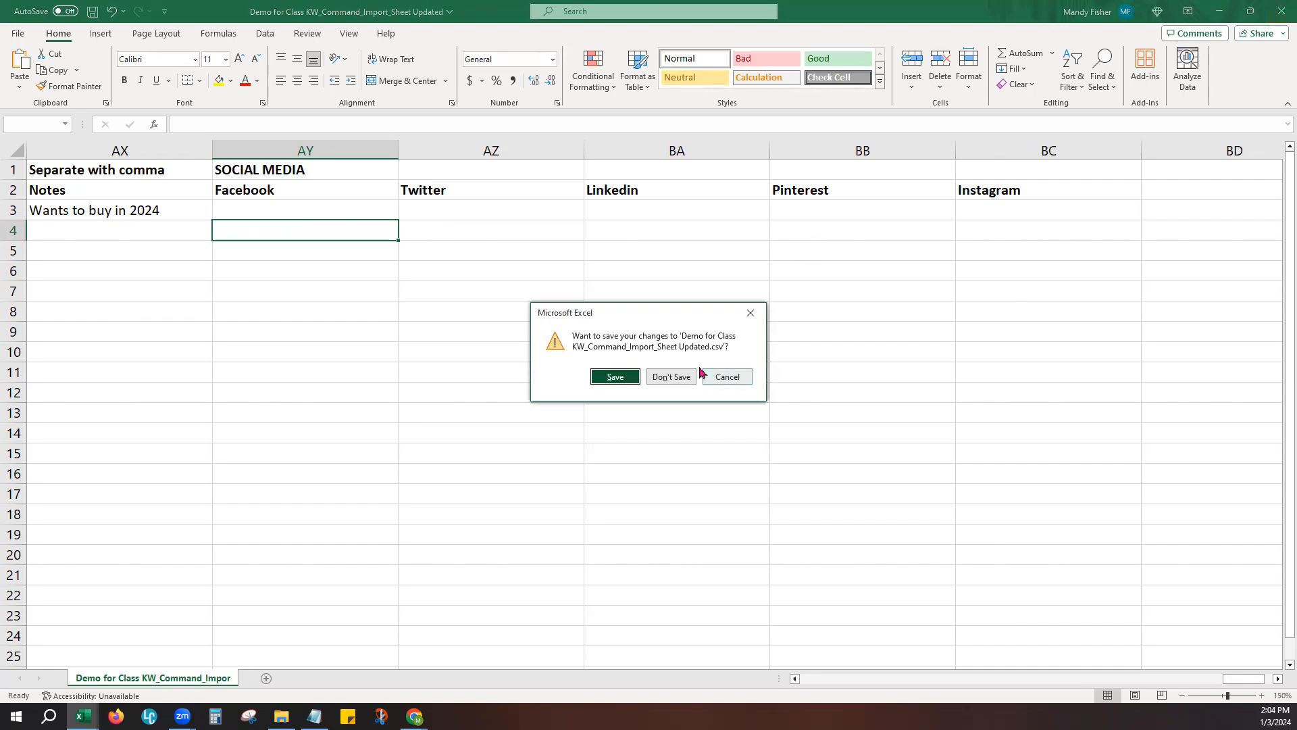
click(671, 377)
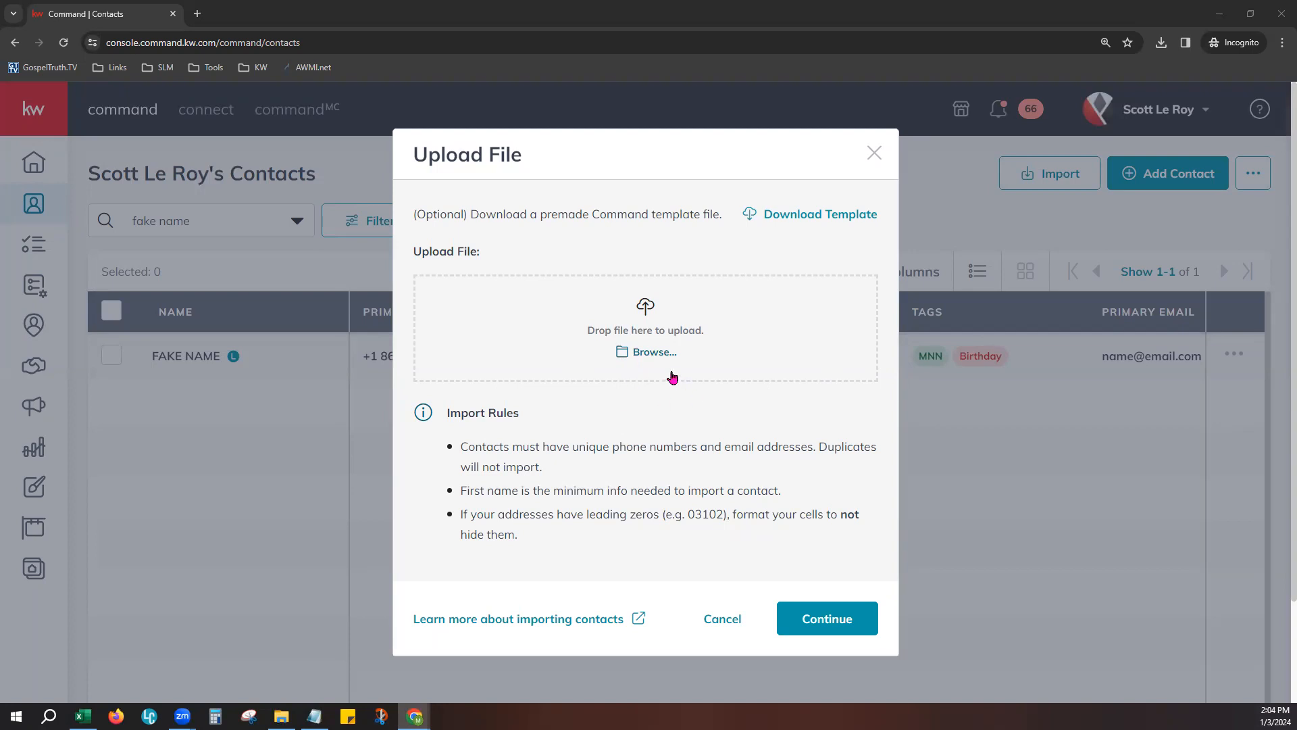
- Highlight the three Import Rules in the Upload File dialog and close the dialog
drag(460, 445, 528, 558)
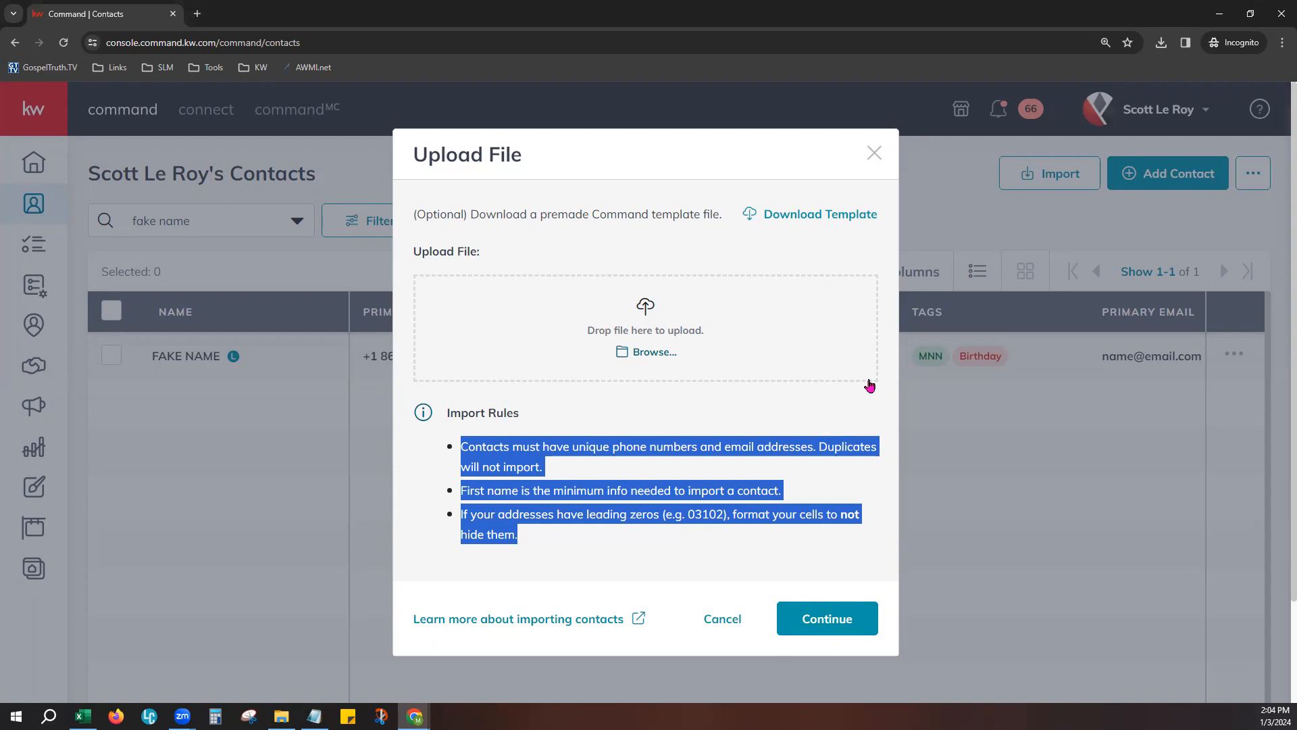
click(875, 152)
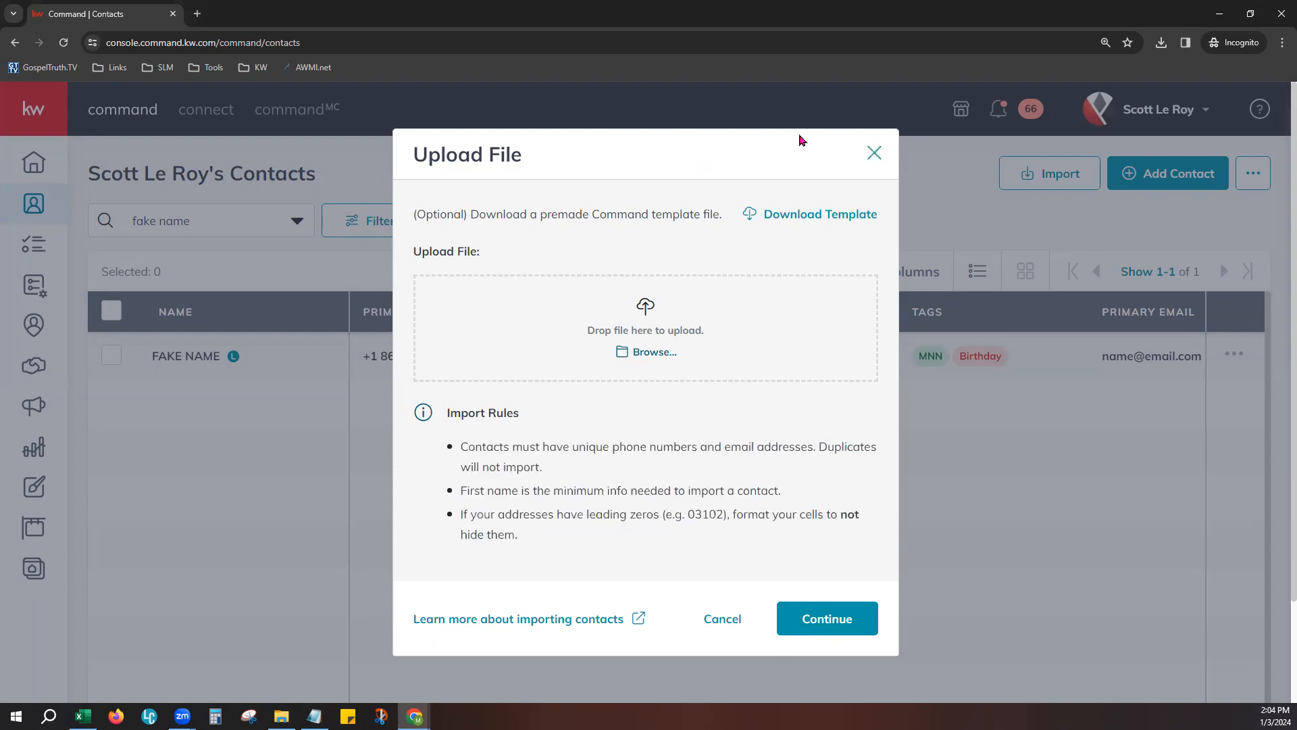